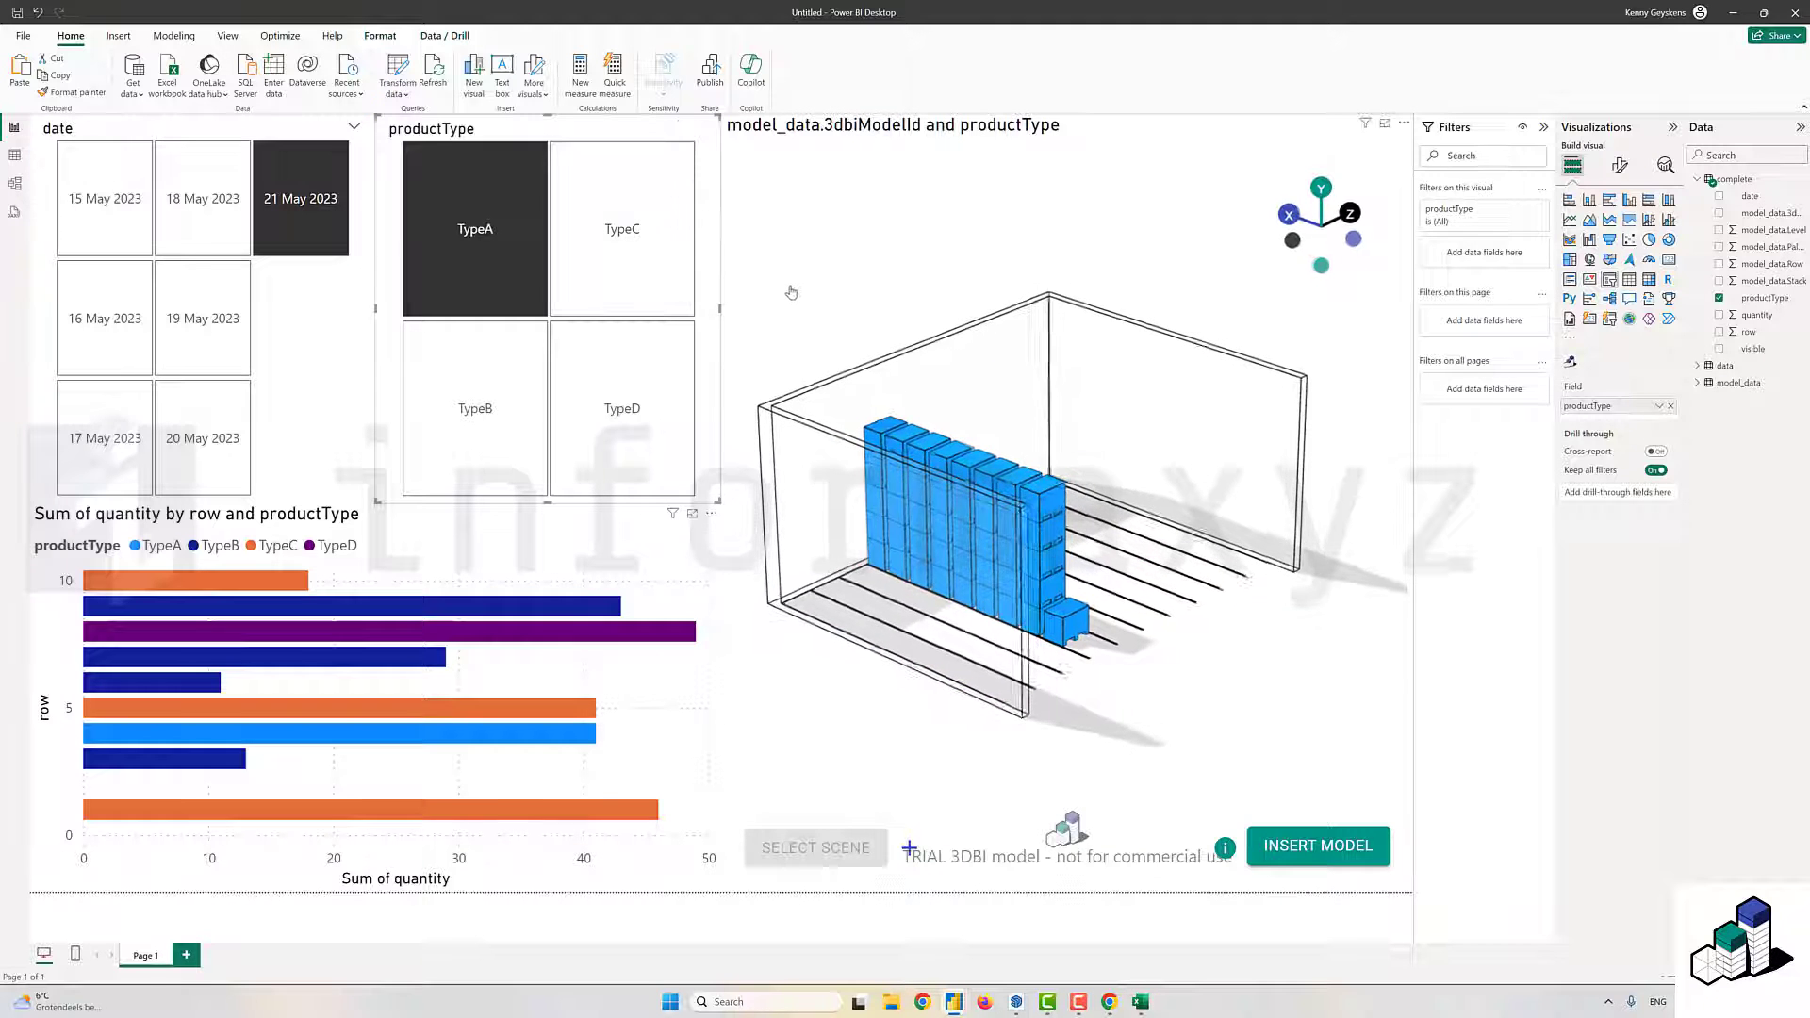
# - Filter the warehouse visuals by product TypeB and by TypeD, and clear the product filter
pyautogui.click(477, 406)
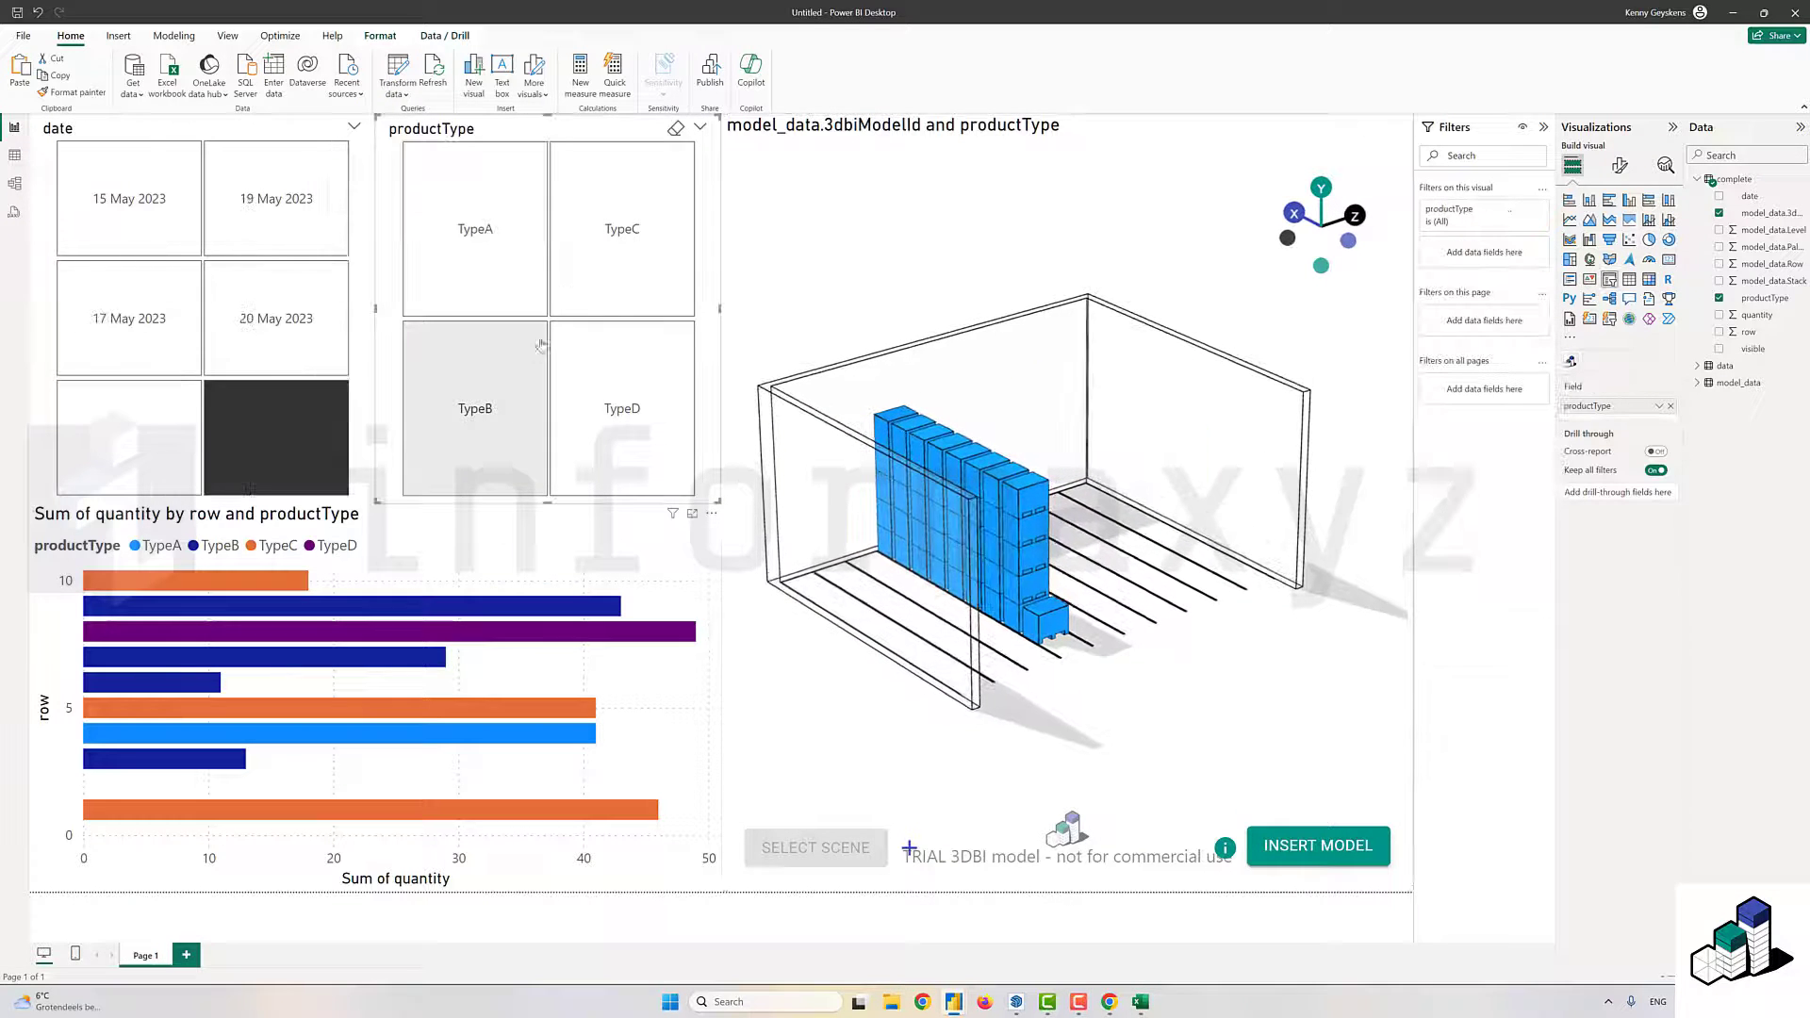
pyautogui.click(641, 377)
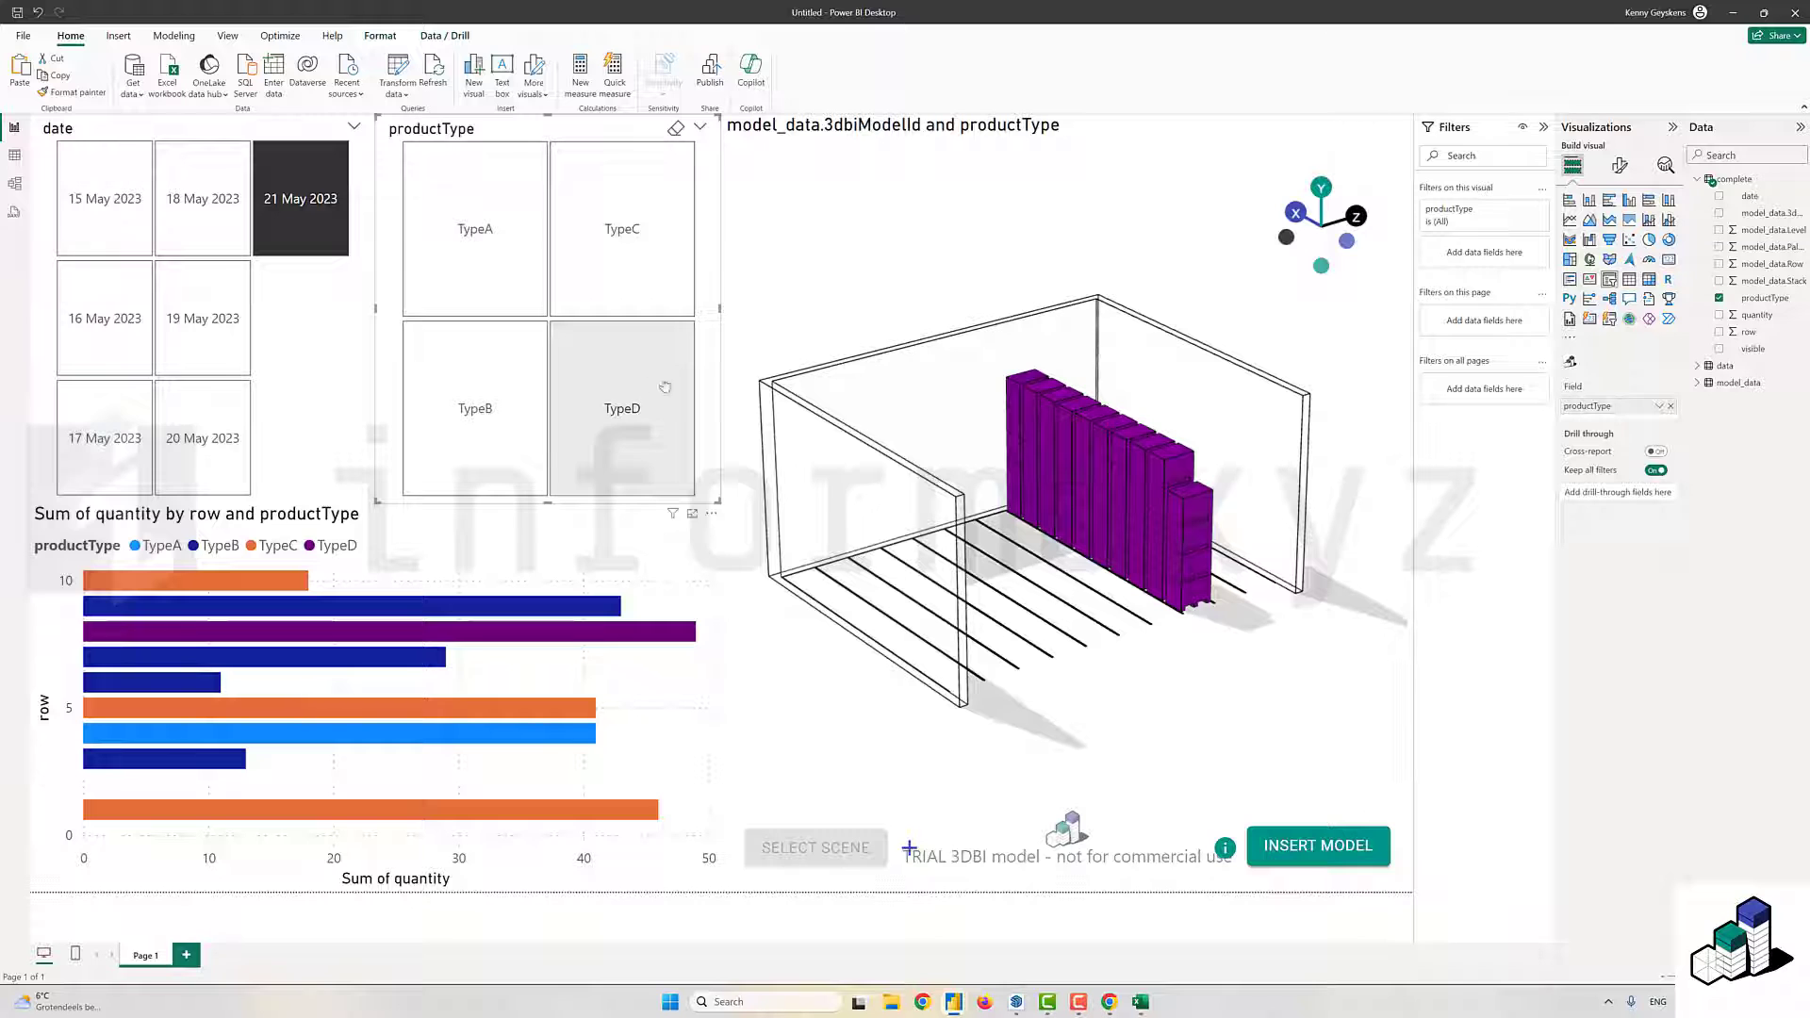
pyautogui.click(665, 387)
pyautogui.click(597, 415)
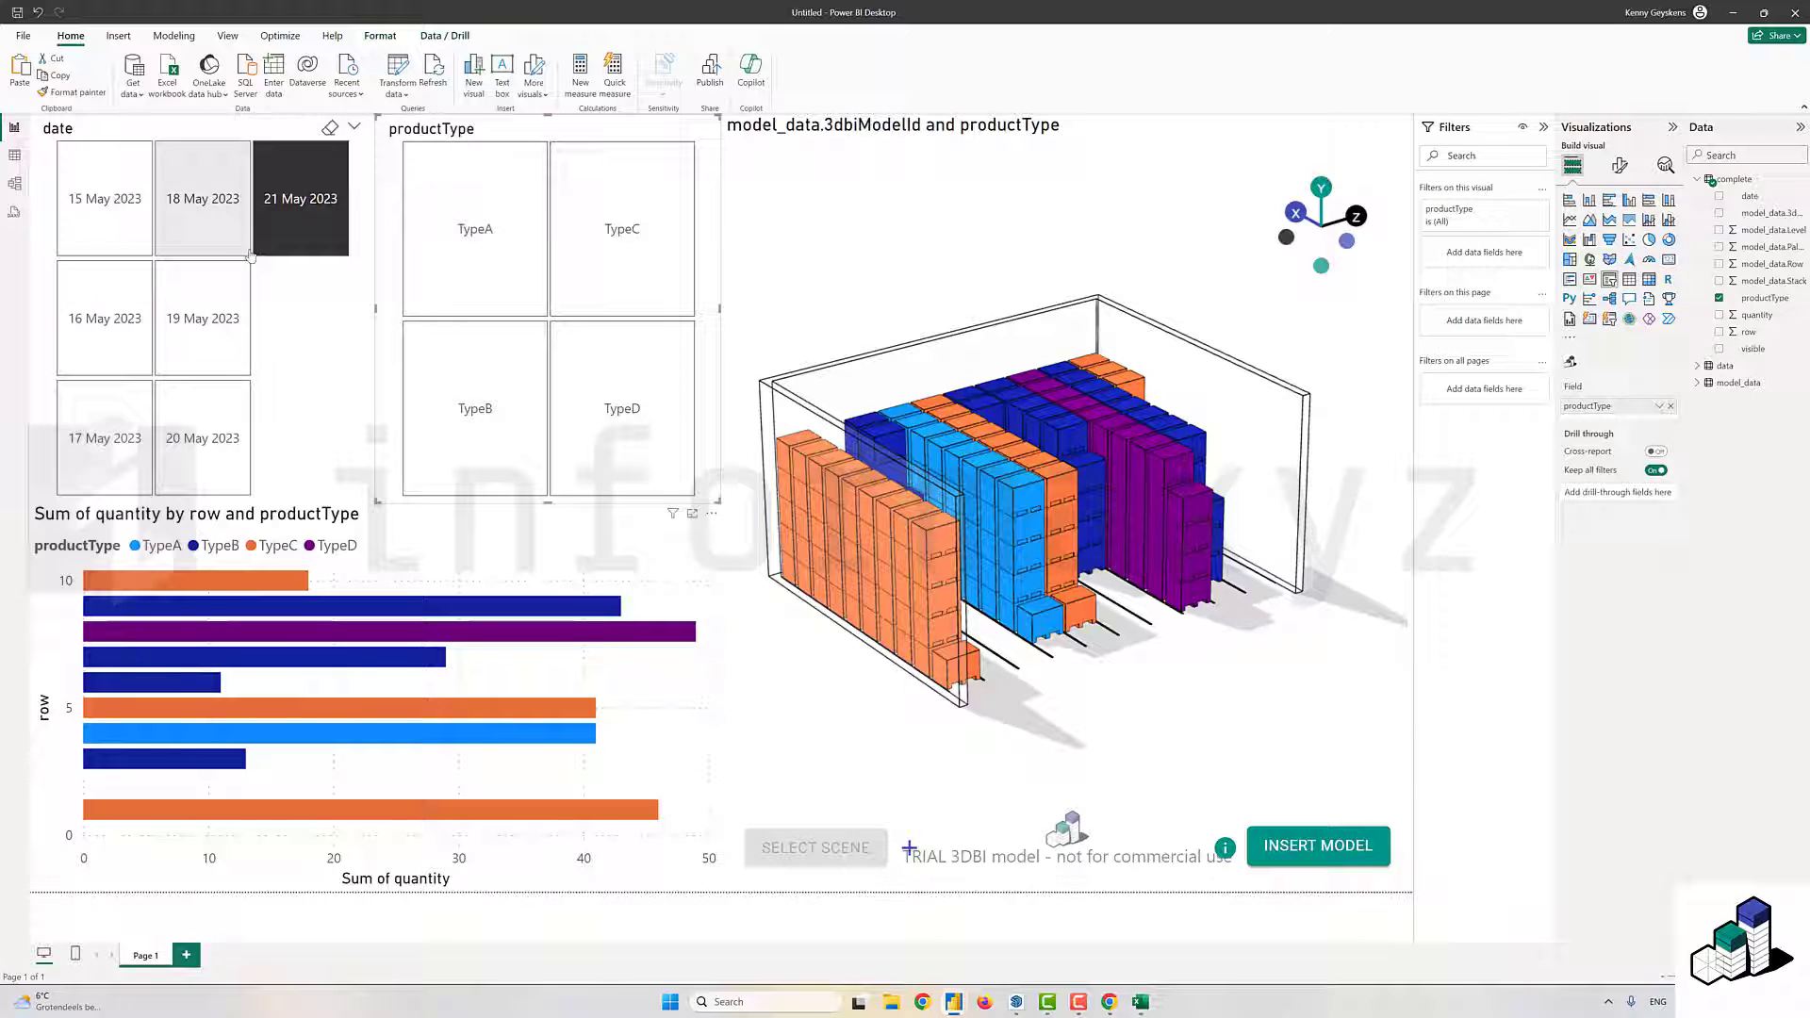
# - Step the date filter through 15 May 2023 to 20 May 2023 and examine the pallet stacks in the 3D model
pyautogui.click(115, 207)
pyautogui.click(127, 314)
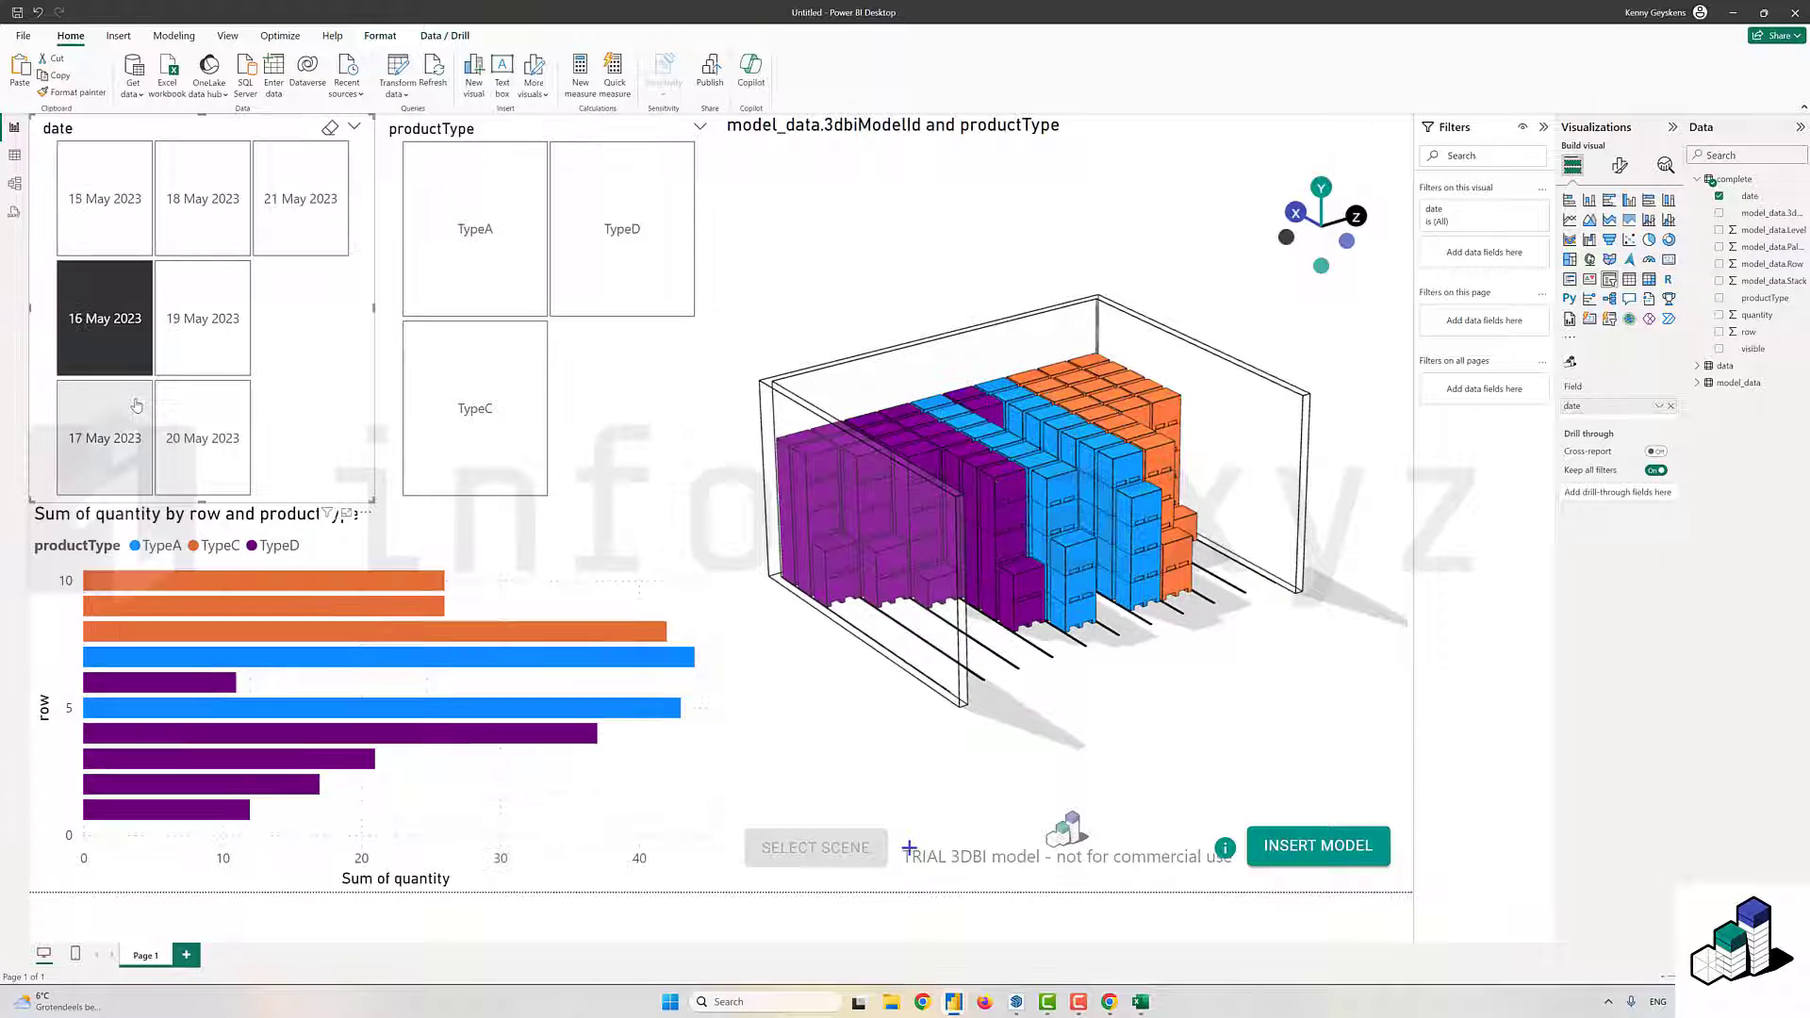
pyautogui.click(135, 408)
pyautogui.click(202, 203)
pyautogui.click(201, 323)
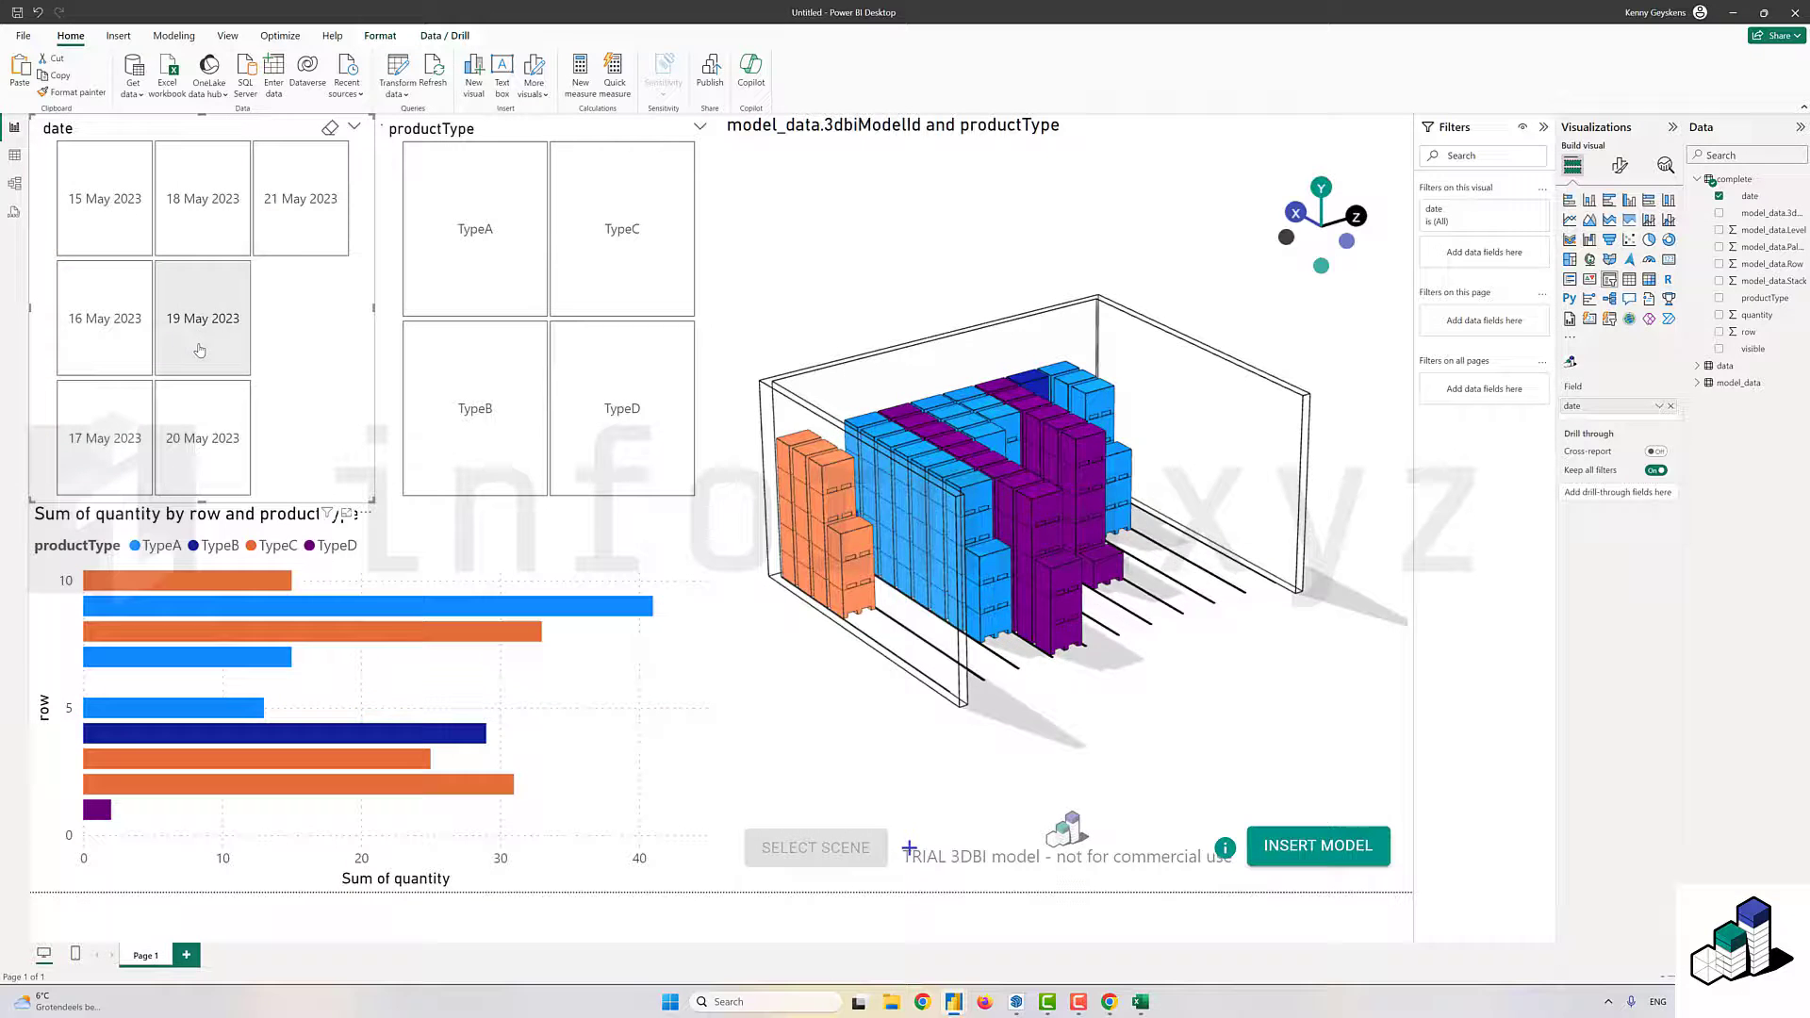
pyautogui.click(207, 443)
pyautogui.moveTo(920, 288); pyautogui.dragTo(886, 288)
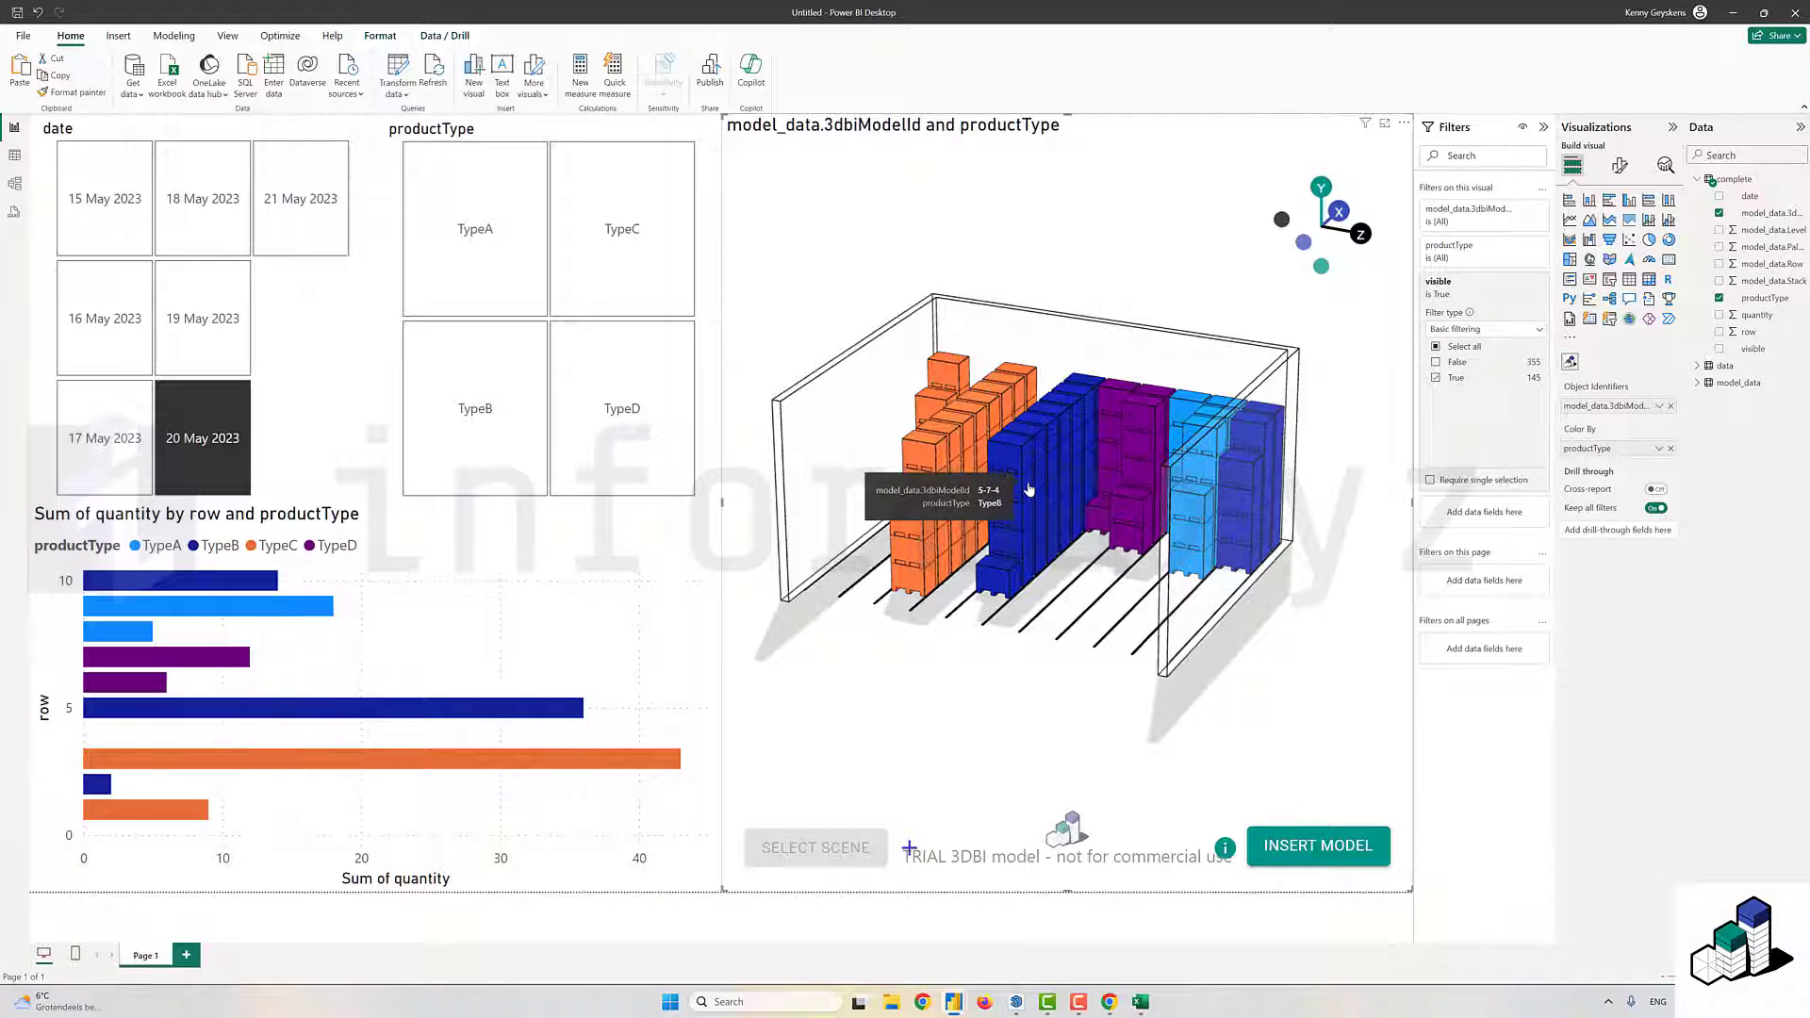
pyautogui.moveTo(1009, 346); pyautogui.dragTo(1094, 283)
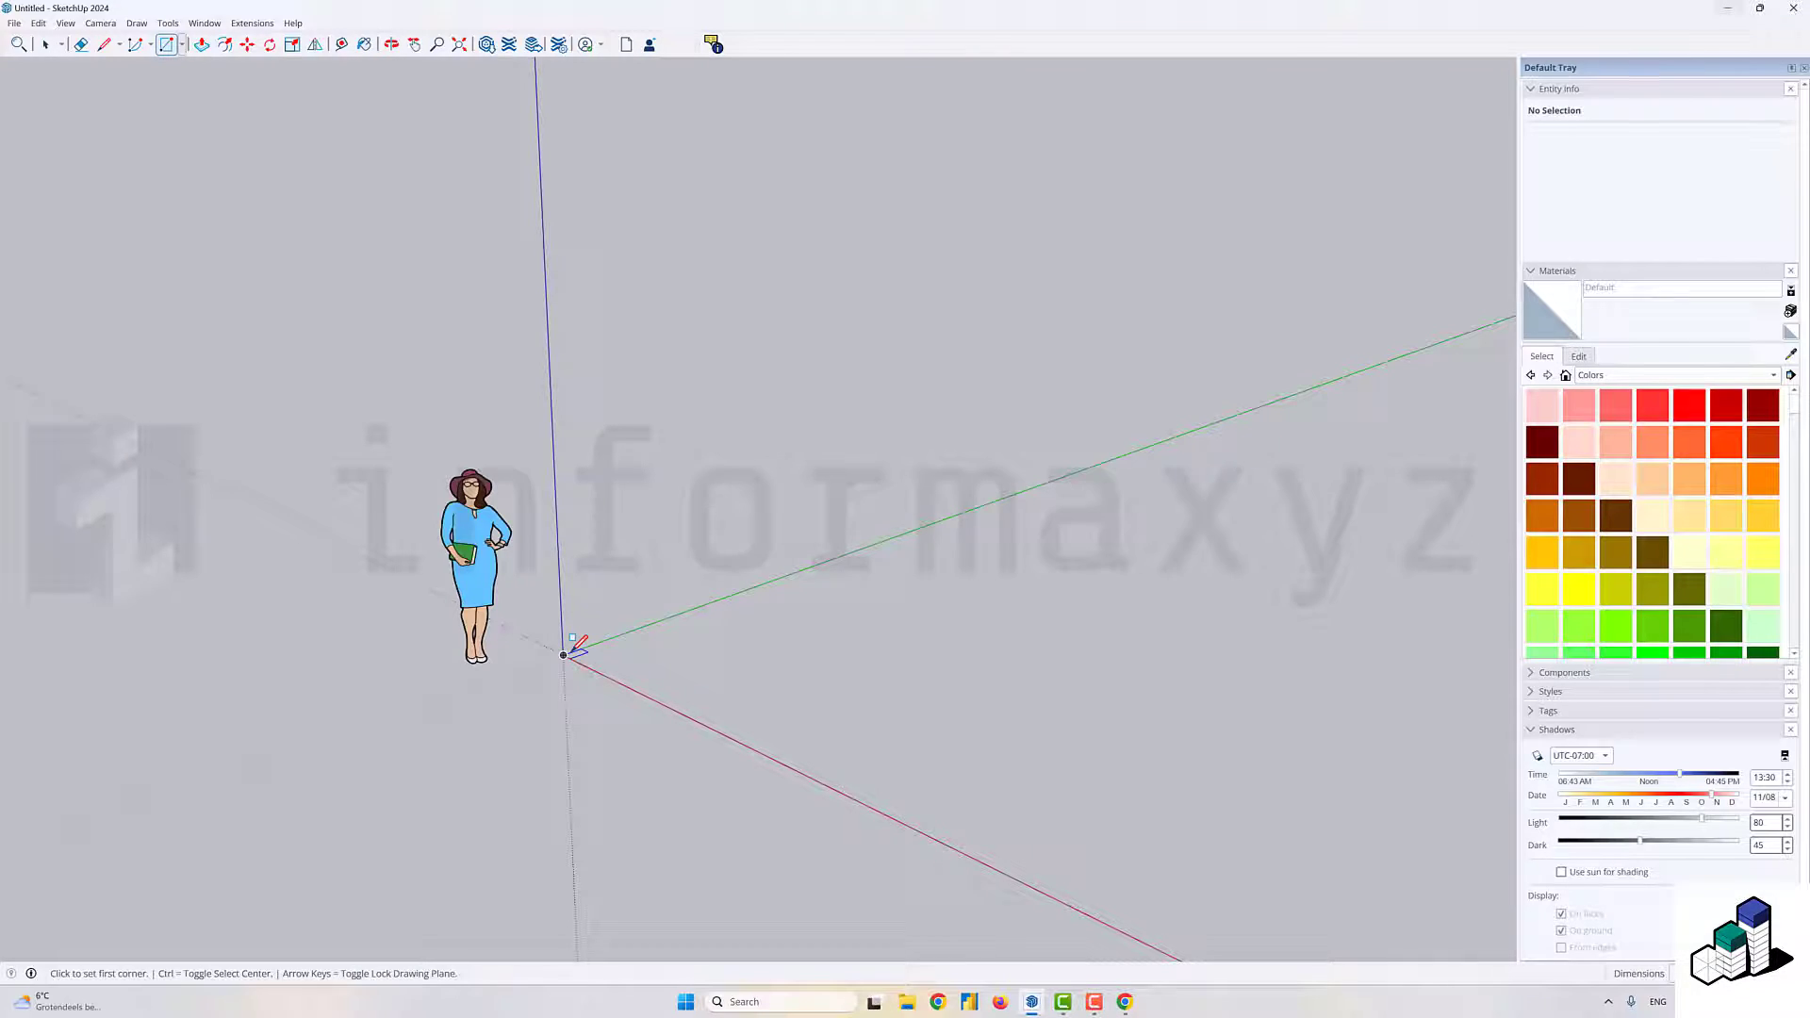
# - Draw a long ground rectangle of about 15 m² with one corner at the origin and its long side along the red axis
pyautogui.scroll(-3, 573, 647)
pyautogui.click(570, 645)
pyautogui.scroll(4, 726, 698)
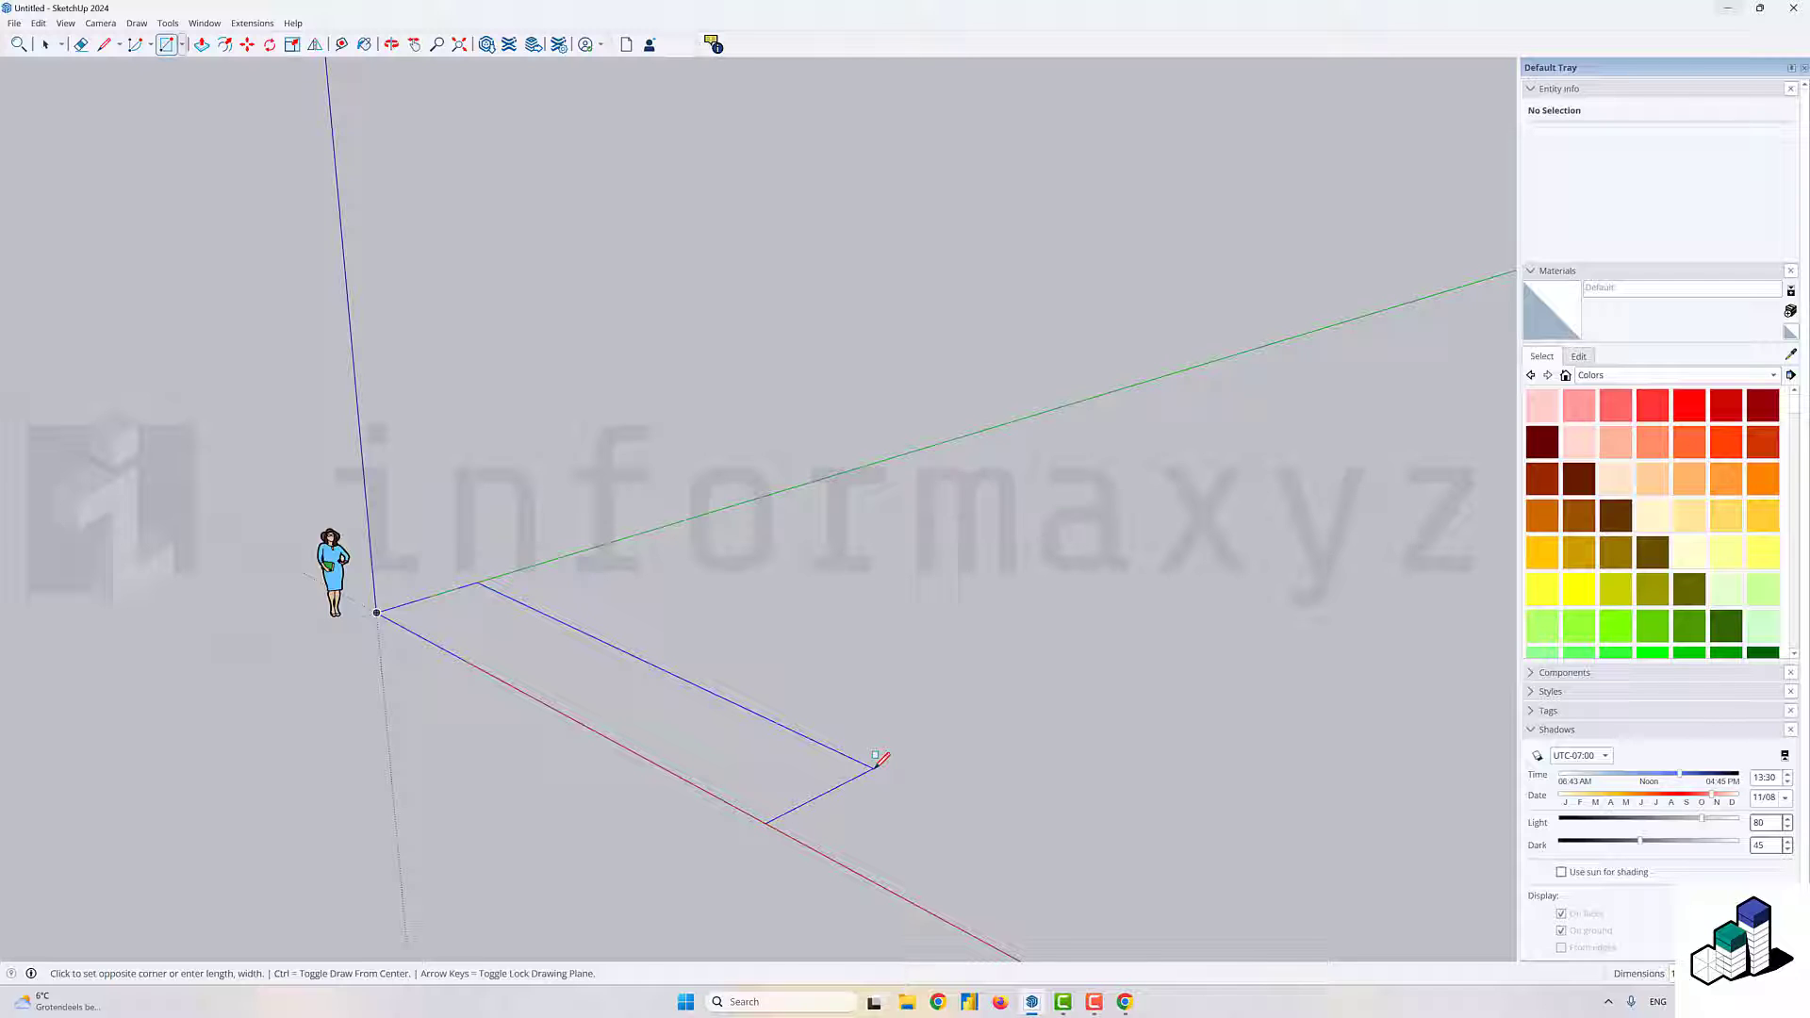
pyautogui.press('Return')
pyautogui.scroll(3, 579, 739)
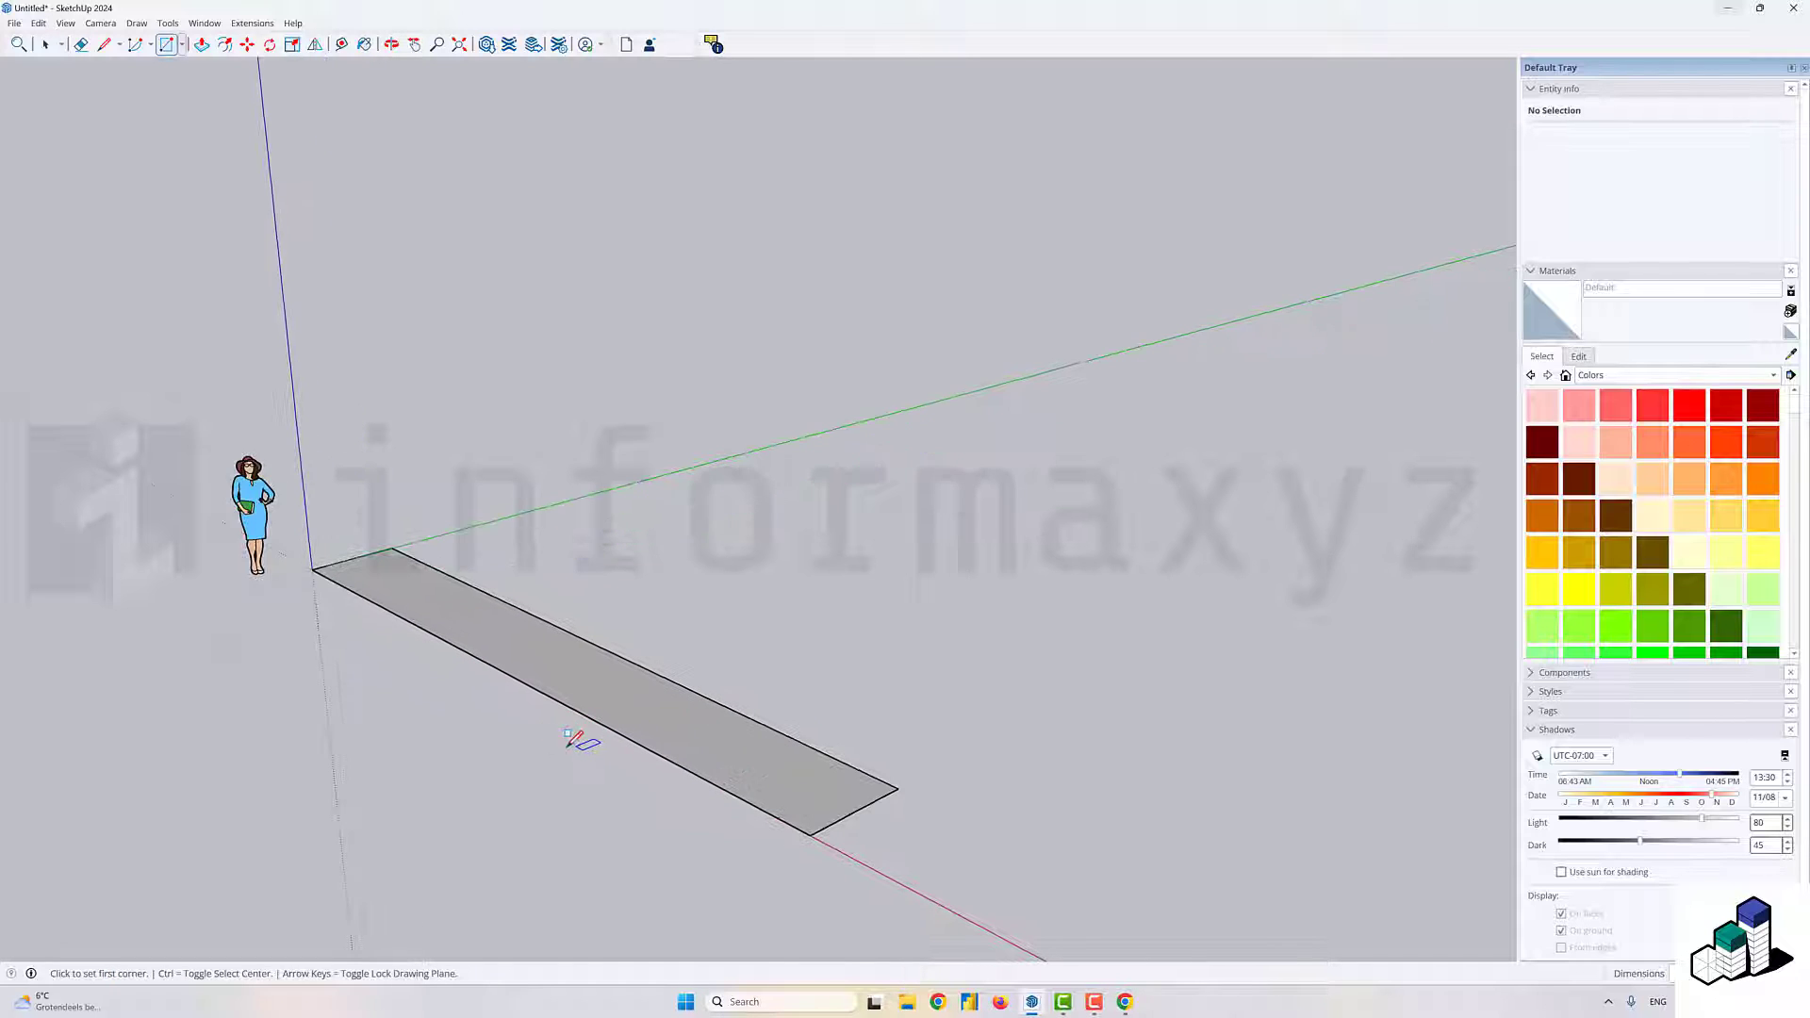
# - Offset the rectangle's outline slightly inward to form a narrow border strip
pyautogui.press('f')
pyautogui.click(555, 687)
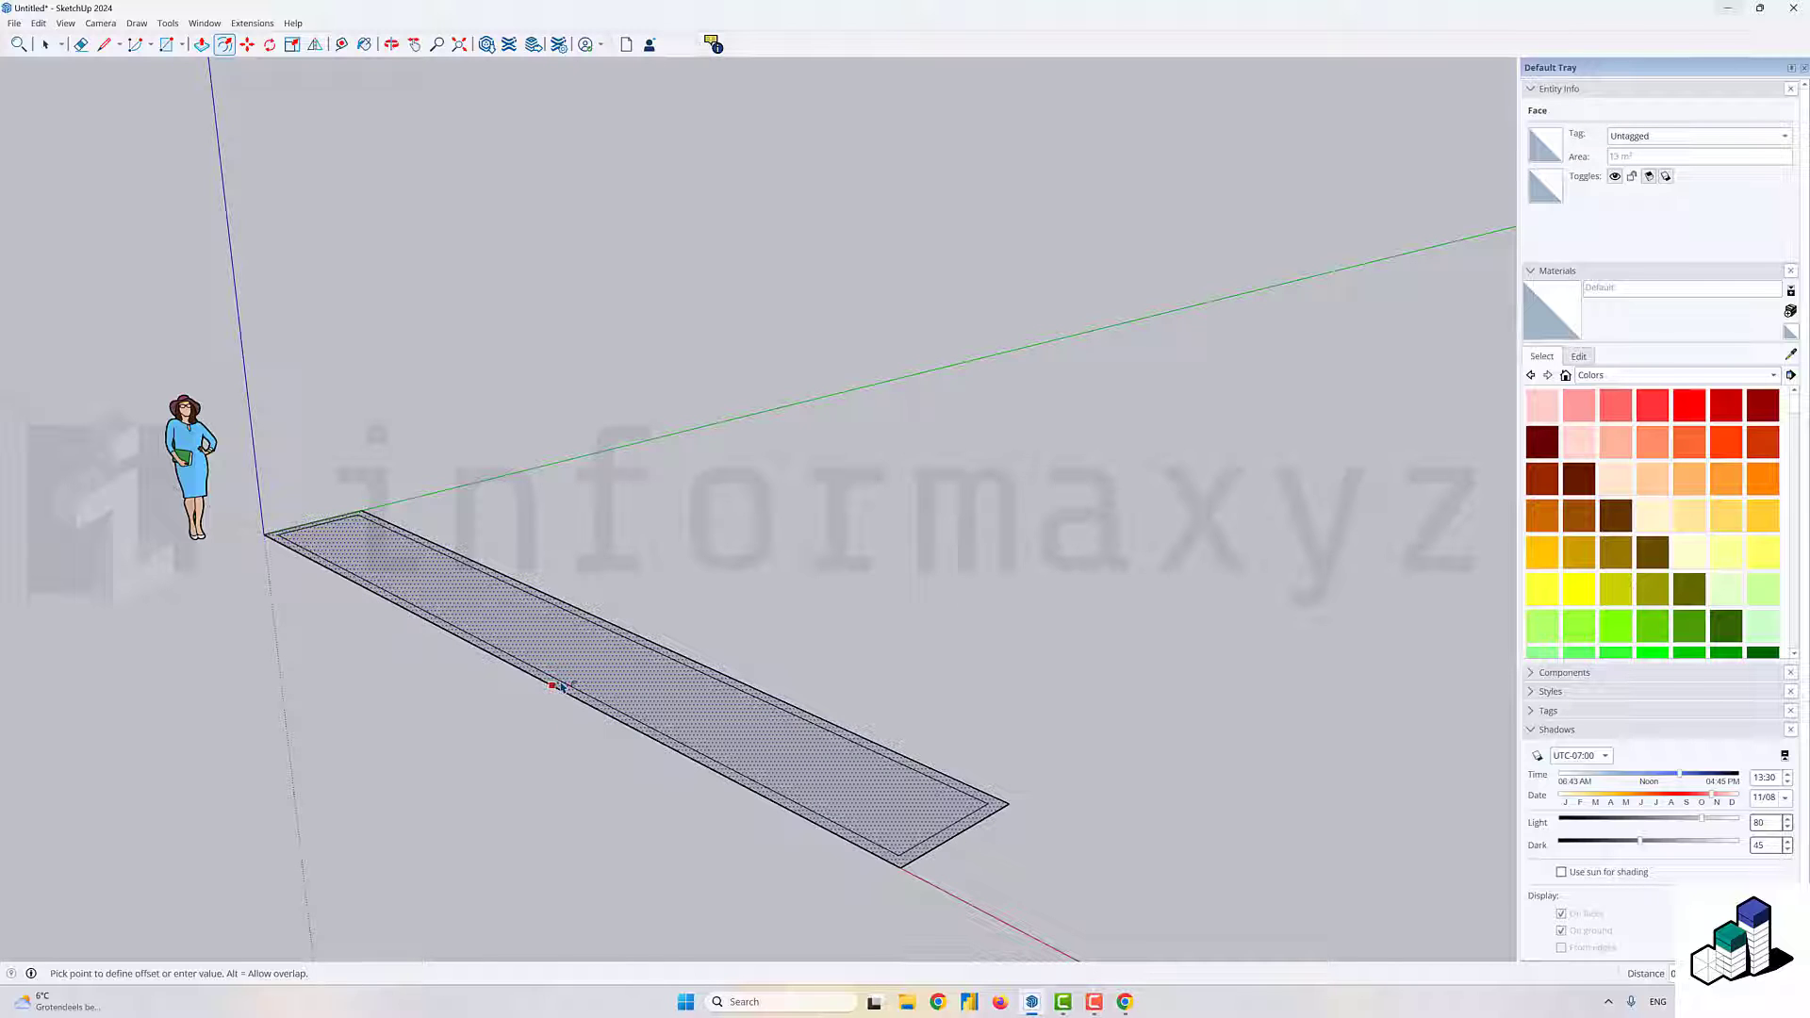
pyautogui.click(556, 686)
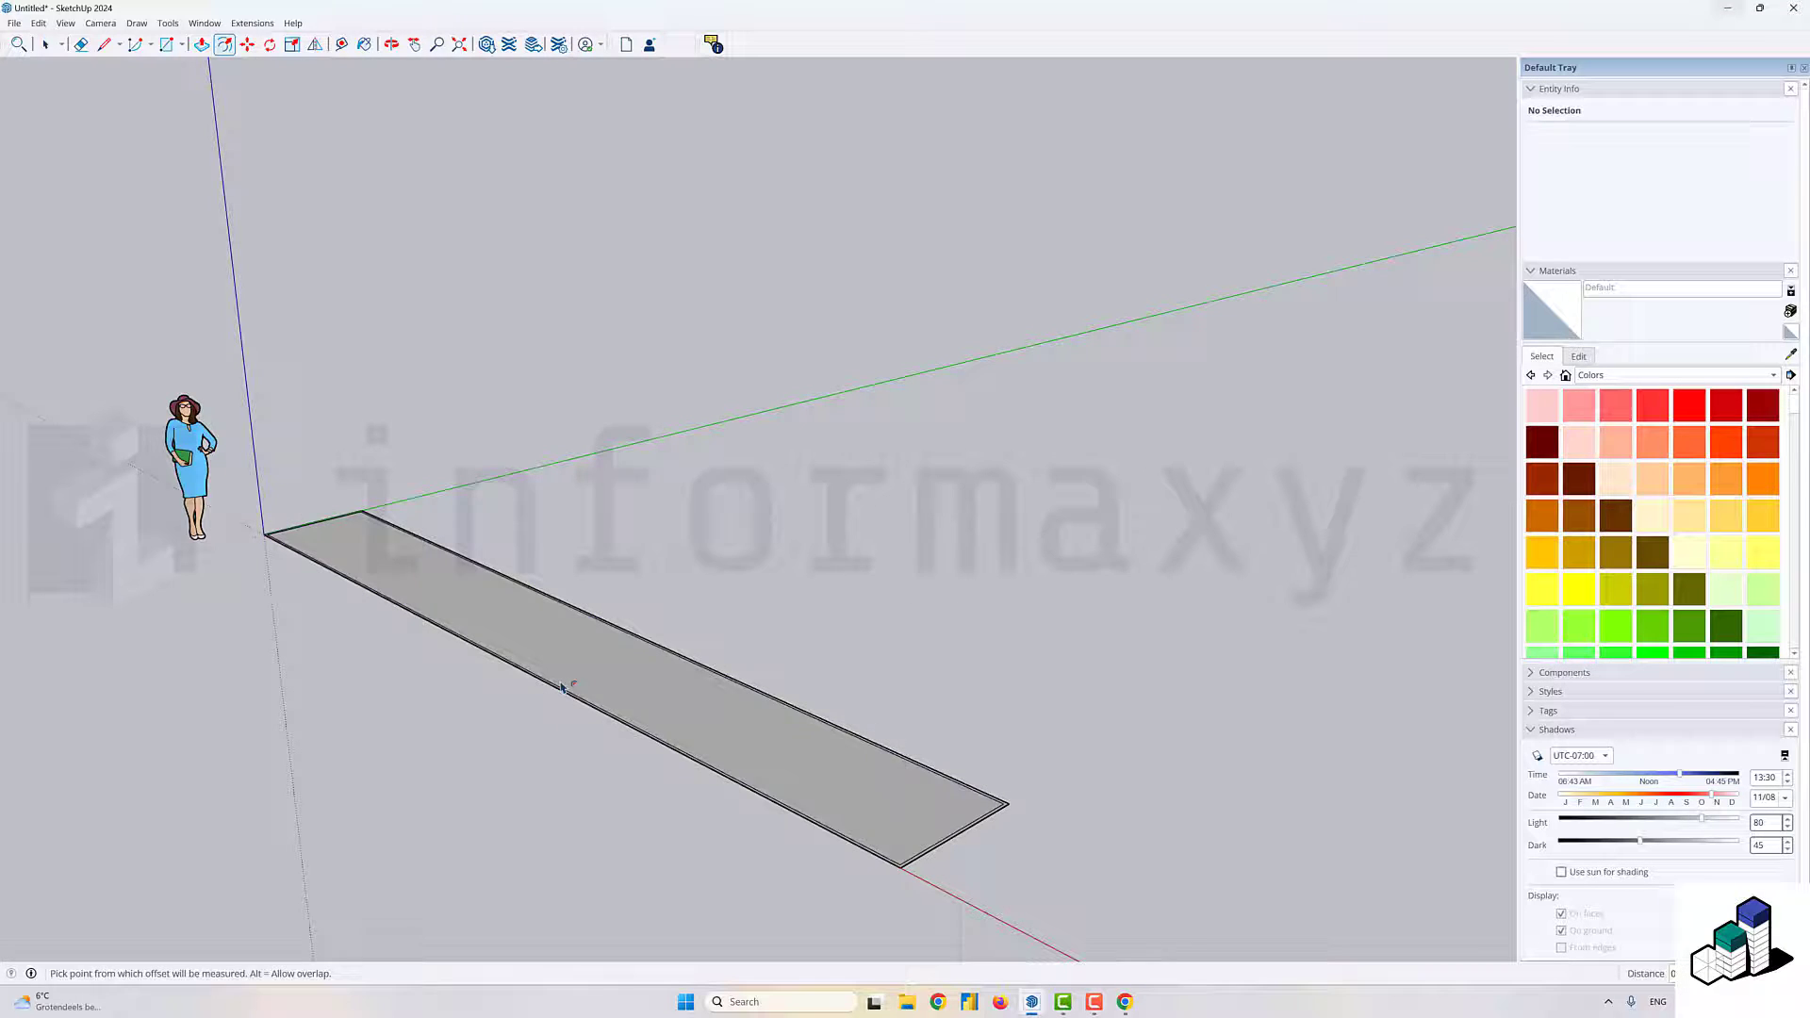
# - Open the border at its far short end by dividing the strip at the inner corners and erasing the end strip and inner face
pyautogui.scroll(2, 970, 835)
pyautogui.scroll(2, 983, 844)
pyautogui.press('l')
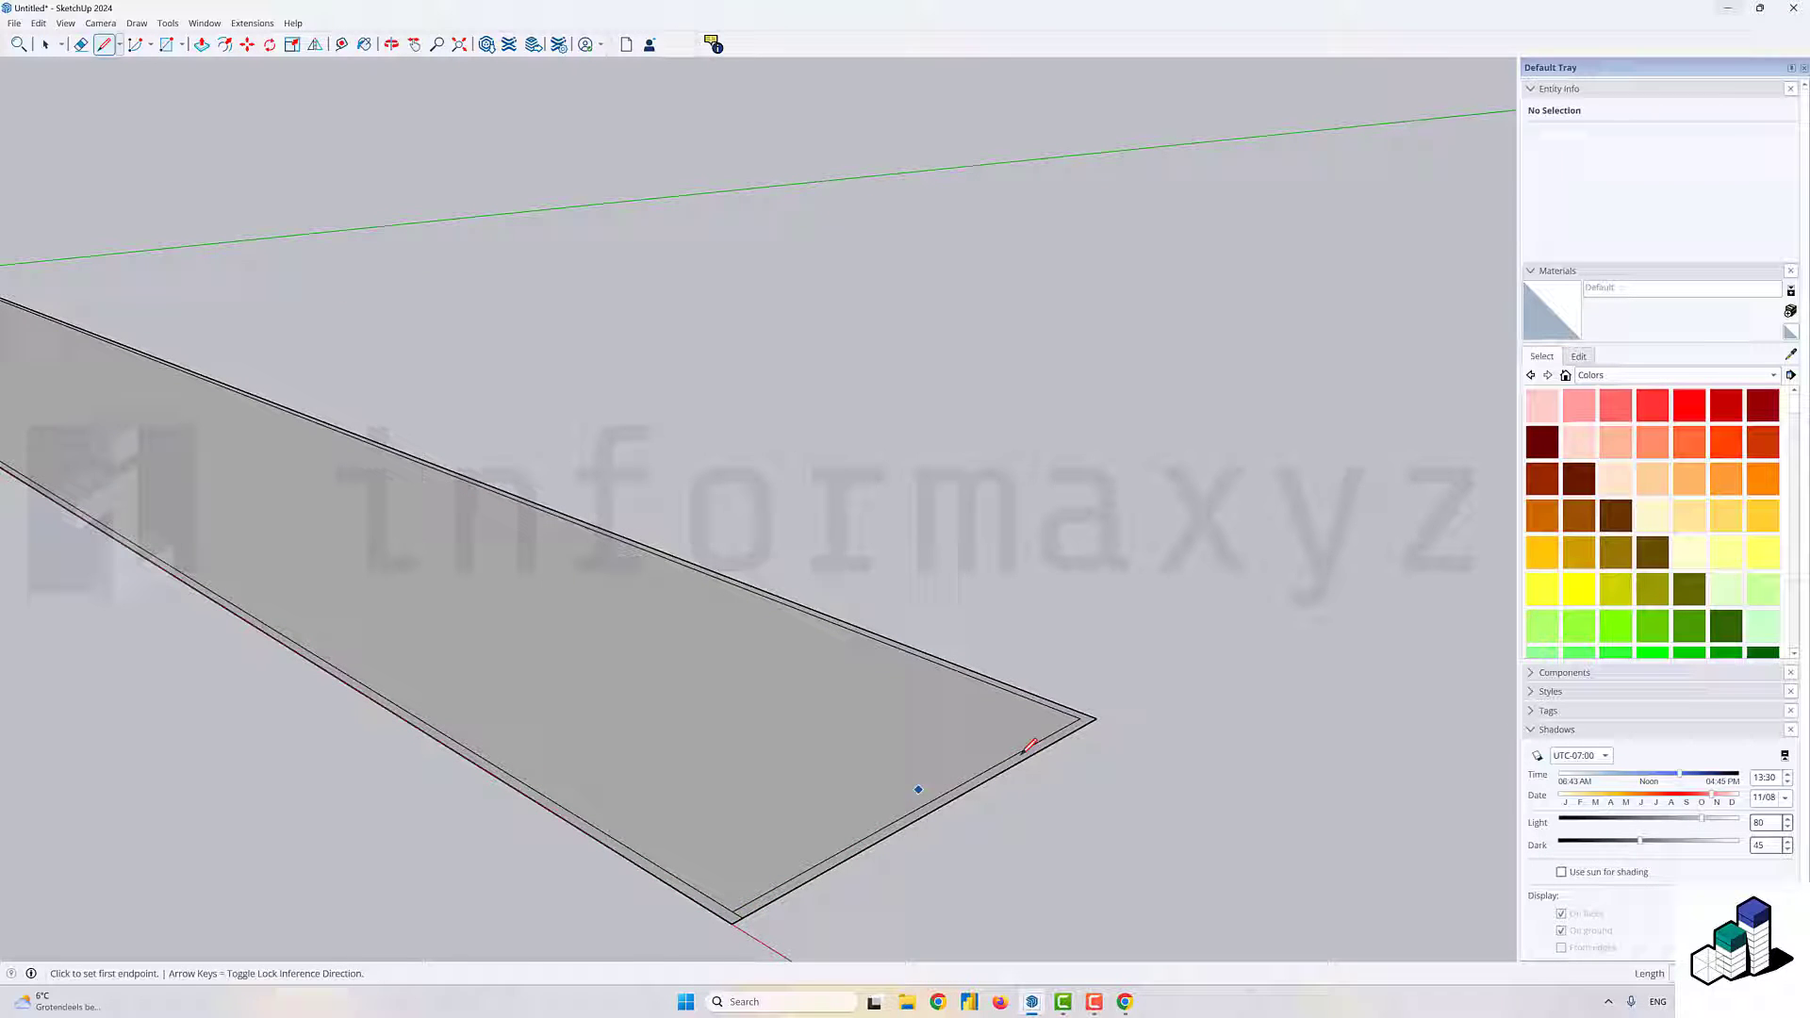
pyautogui.click(1081, 719)
pyautogui.press('Escape')
pyautogui.moveTo(1054, 772); pyautogui.dragTo(947, 752)
pyautogui.scroll(-5, 946, 751)
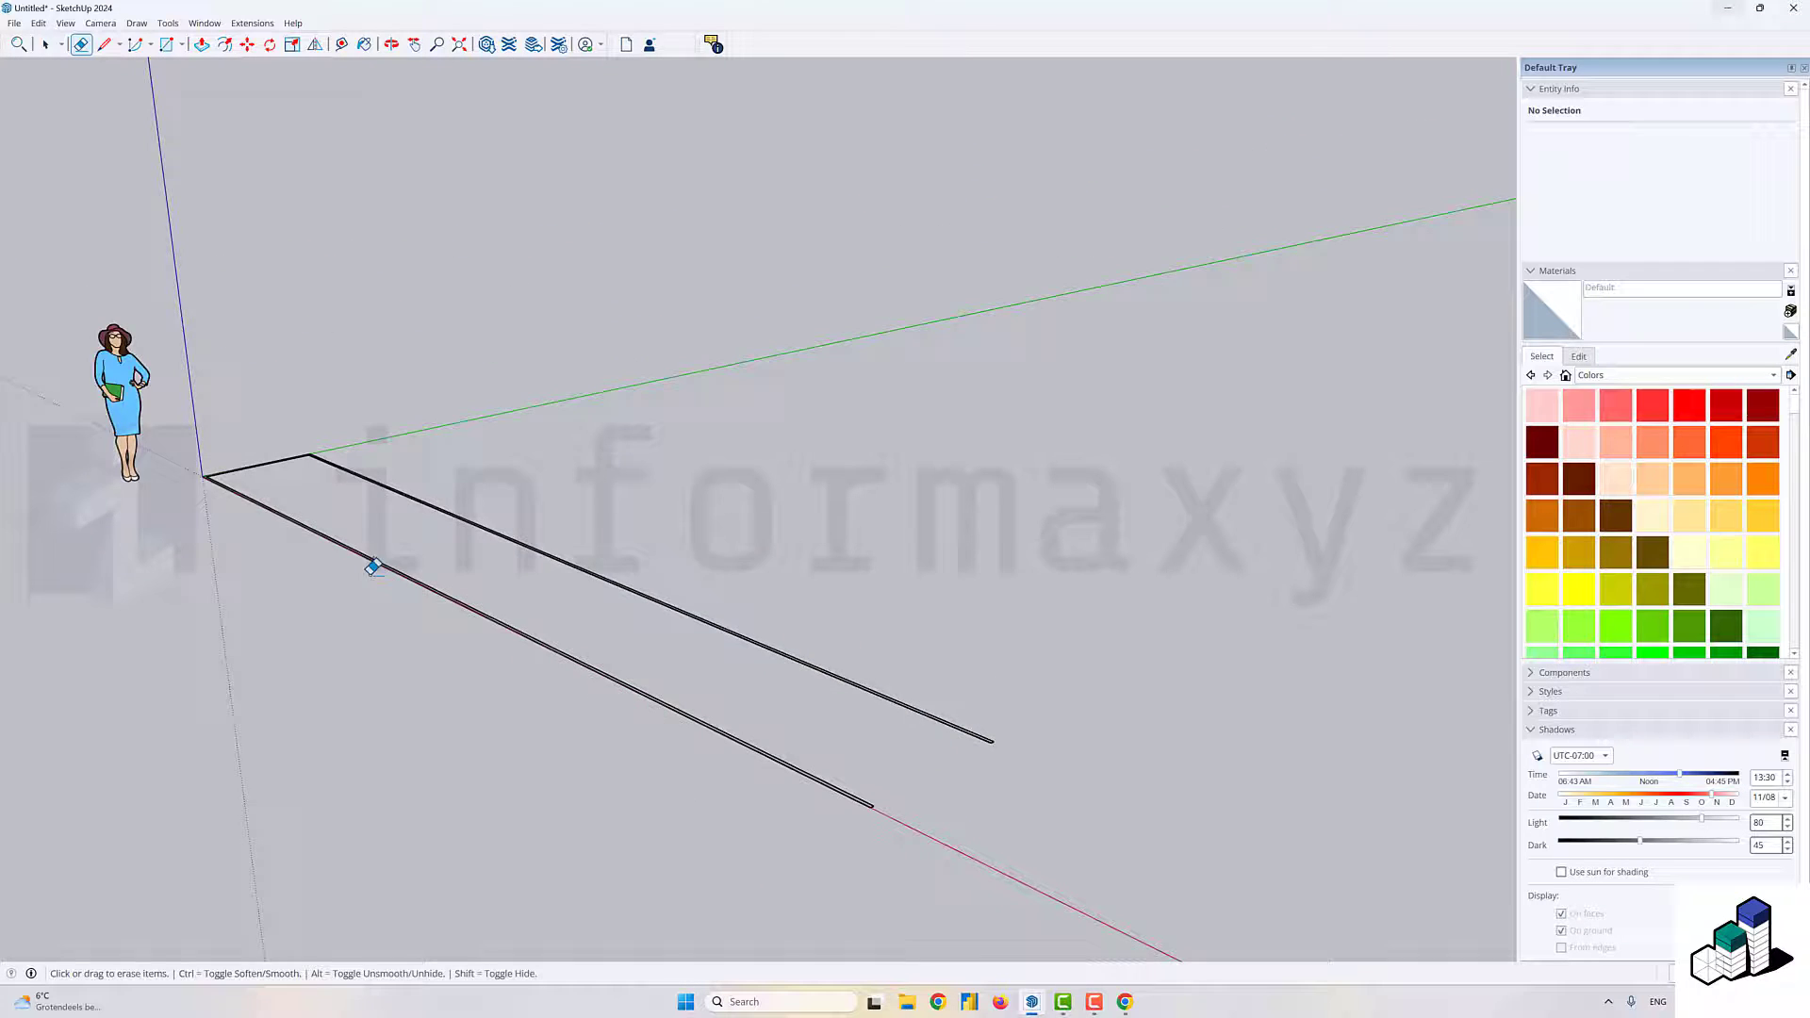
pyautogui.moveTo(211, 407); pyautogui.dragTo(507, 625)
# - Select the whole U-shaped border with its edges and make it a component named "lines"
pyautogui.scroll(5, 515, 618)
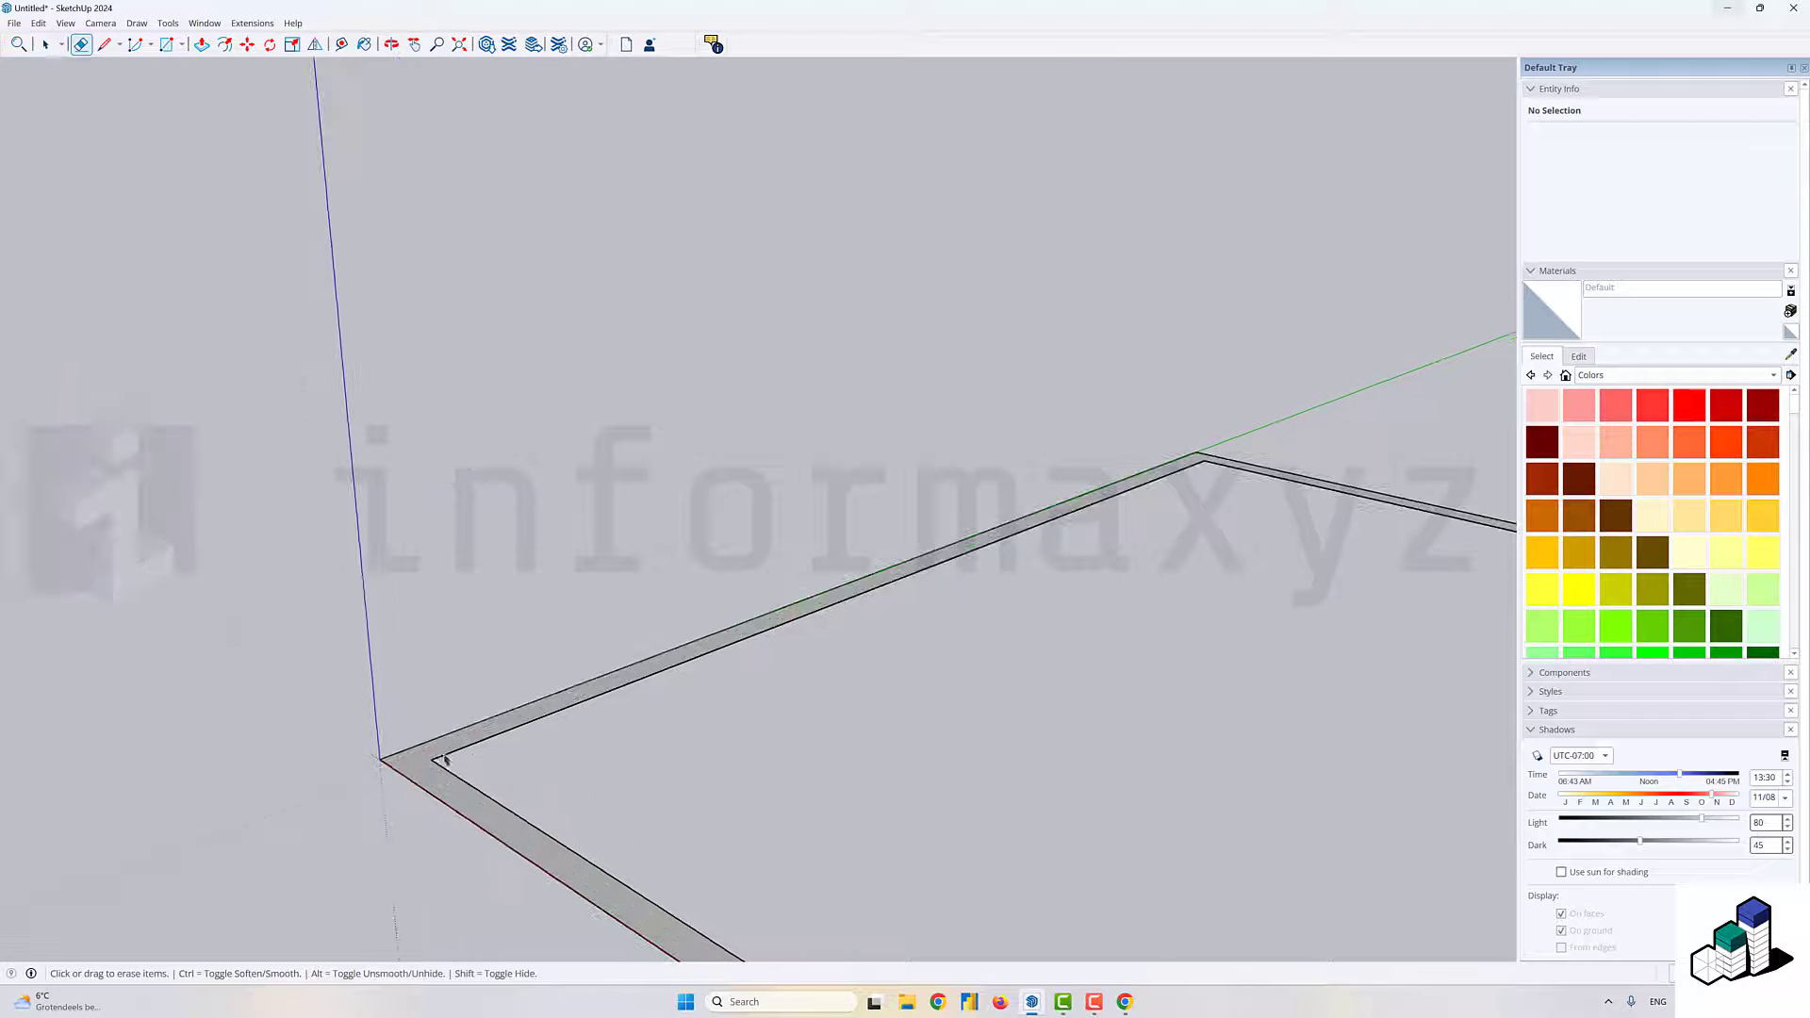
pyautogui.press('space')
pyautogui.click(421, 775)
pyautogui.doubleClick(420, 775)
pyautogui.rightClick(421, 774)
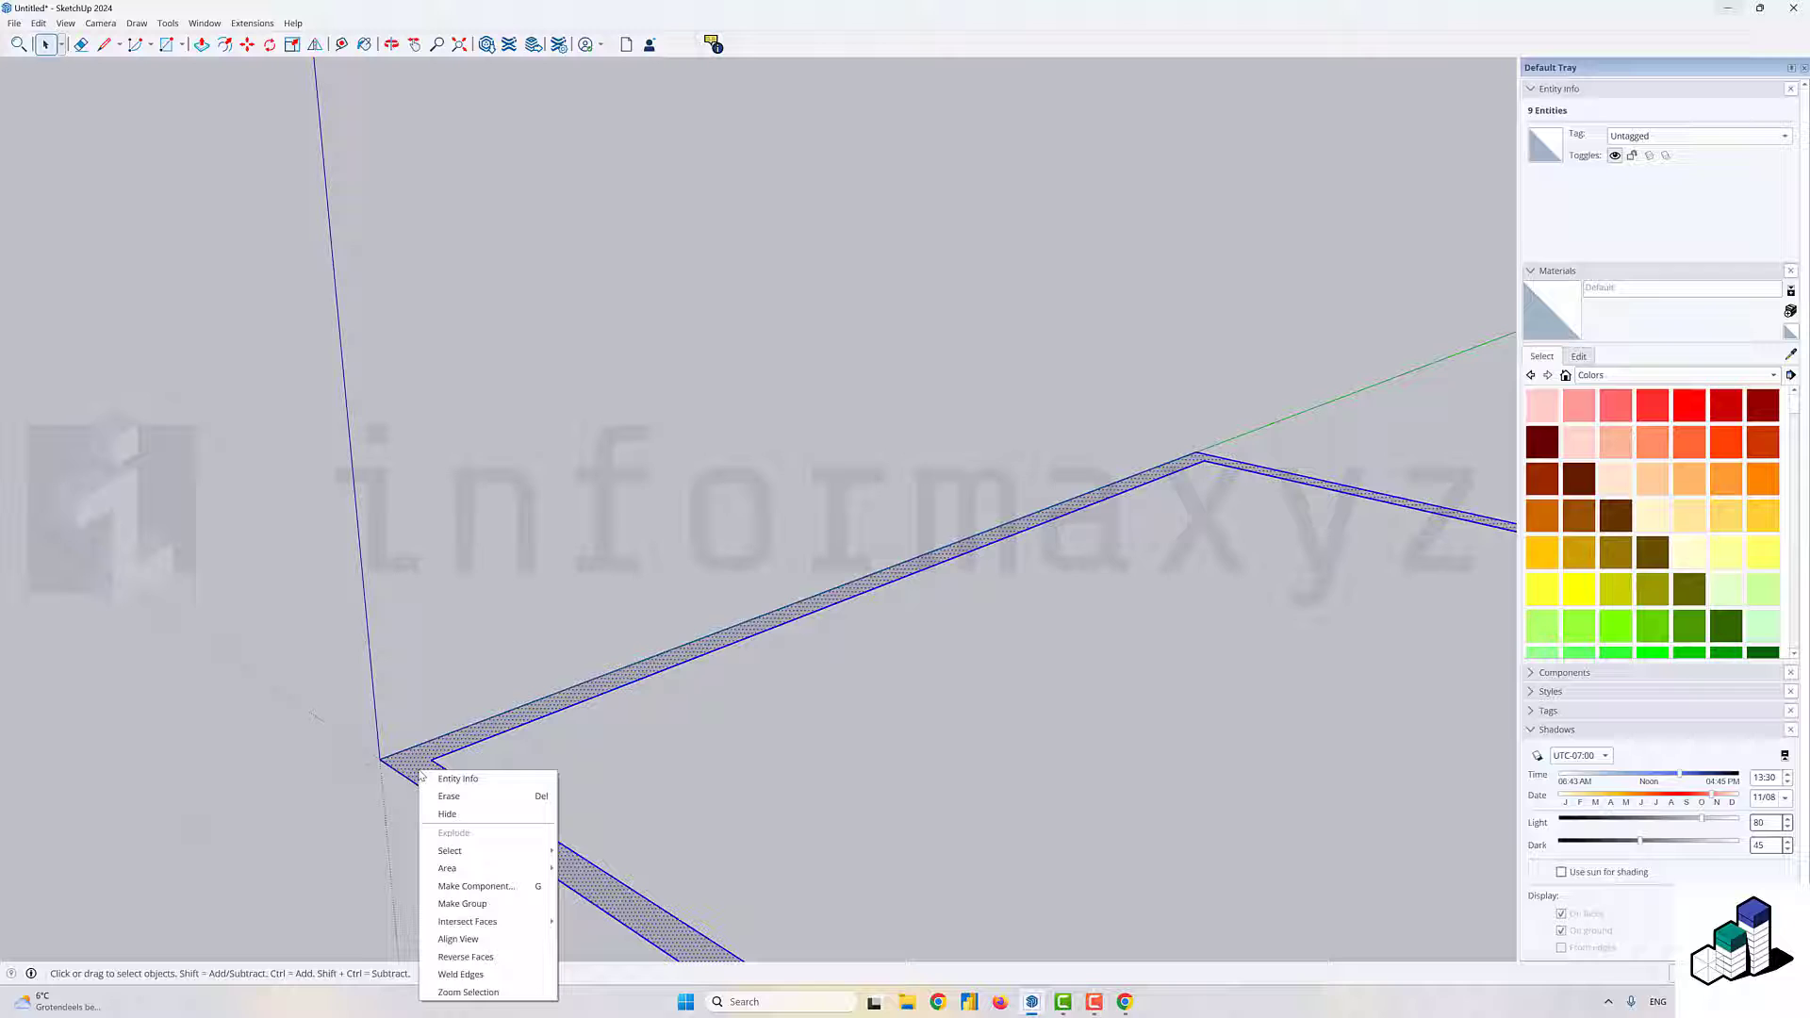
pyautogui.click(476, 887)
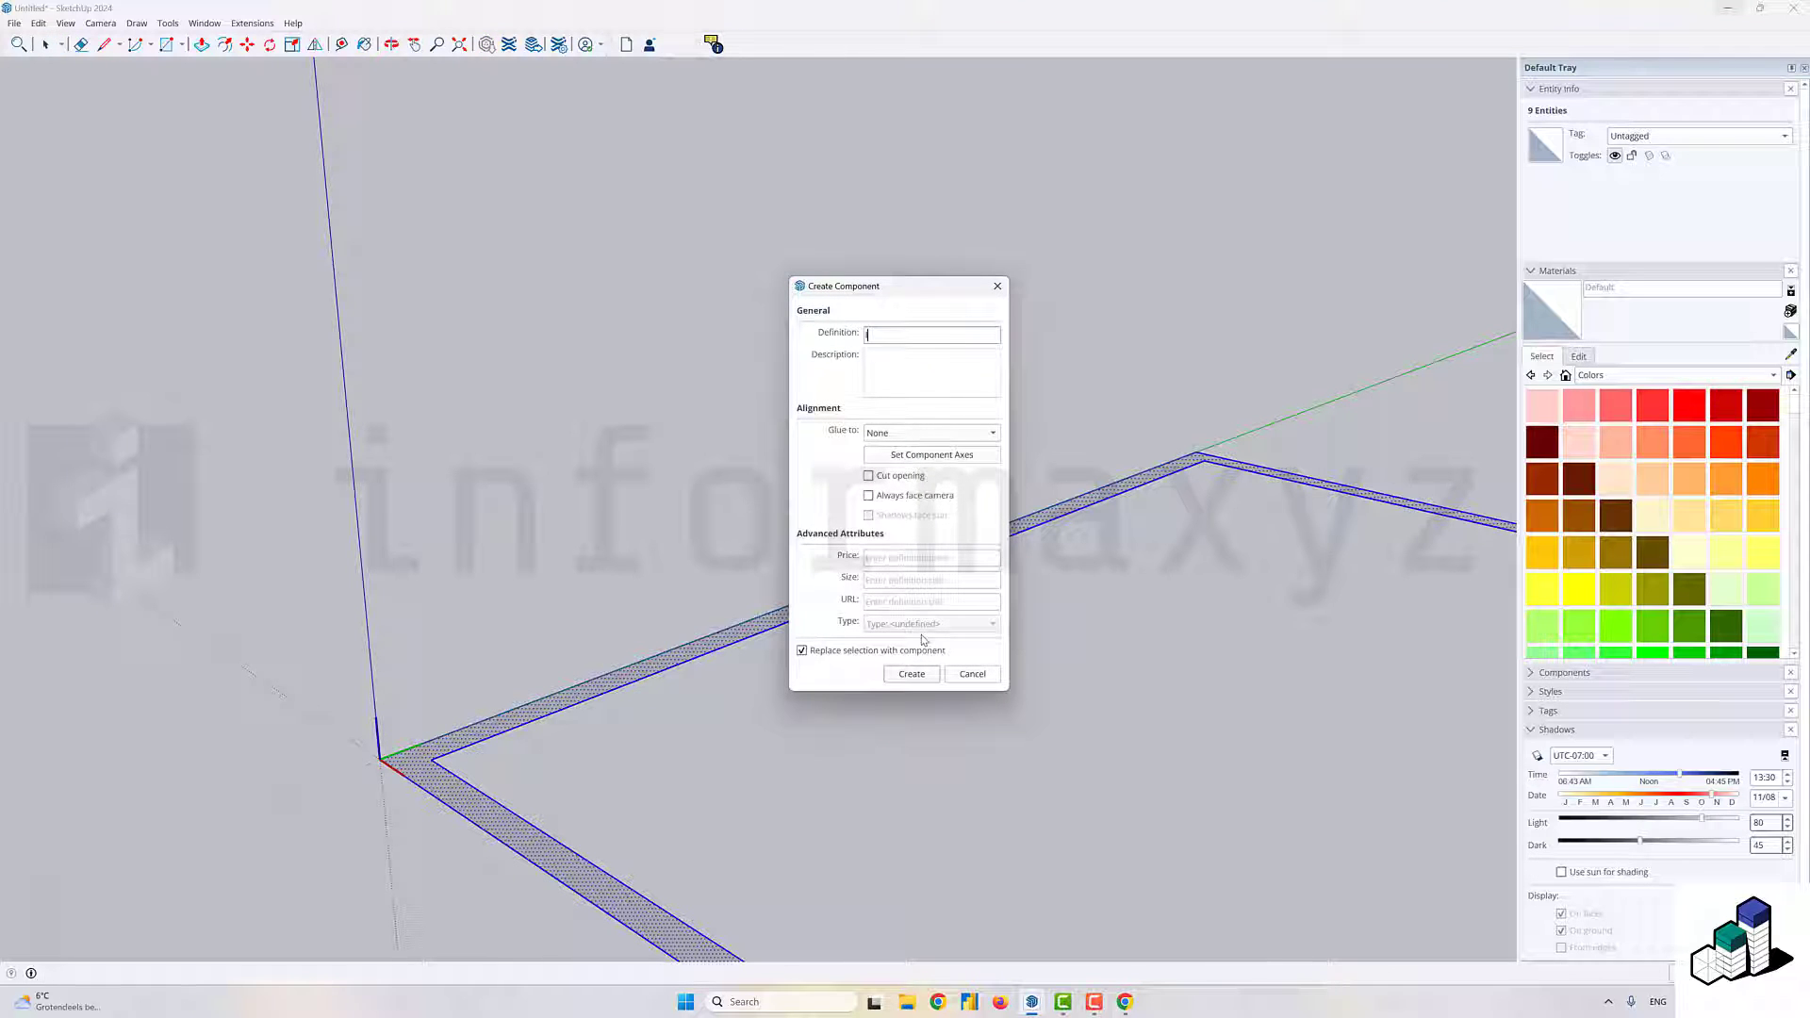
pyautogui.press('Return')
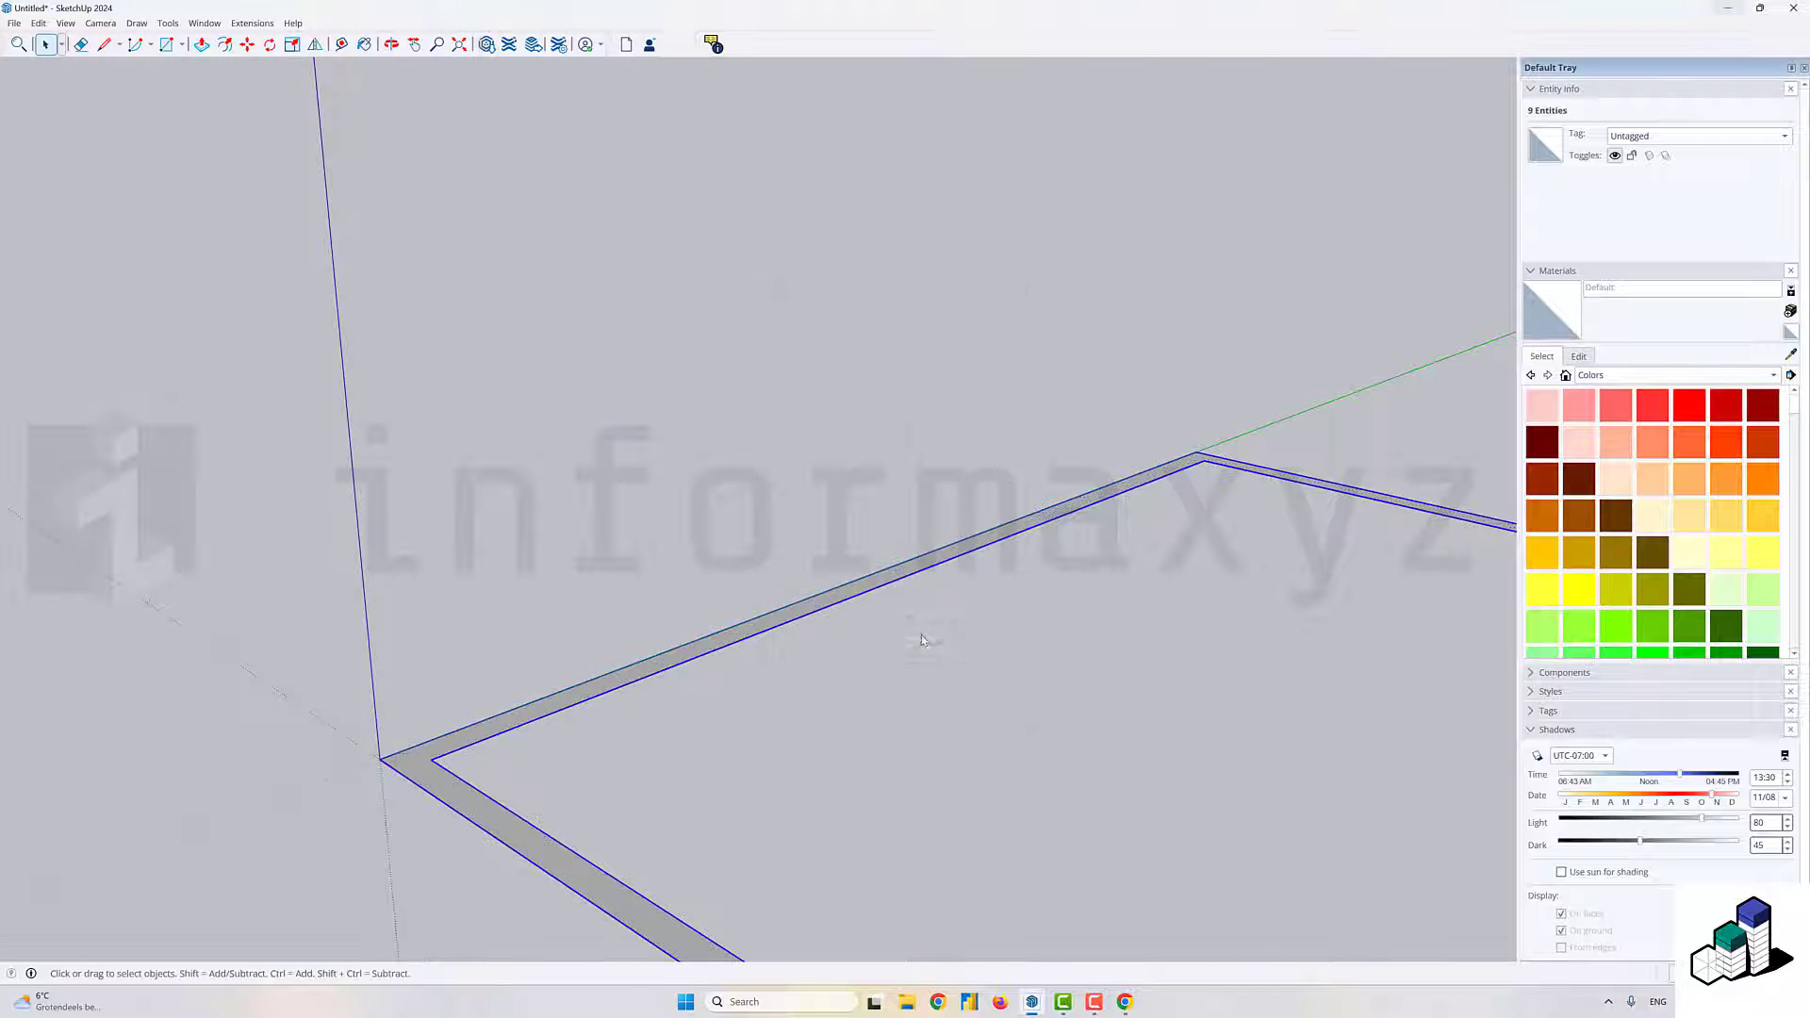
# - Copy the lines component one lane width along the green axis from the origin corner and repeat the copy x9
pyautogui.scroll(-6, 634, 677)
pyautogui.moveTo(669, 699)
pyautogui.mouseDown()
pyautogui.moveTo(462, 544)
pyautogui.moveTo(415, 692)
pyautogui.moveTo(408, 671)
pyautogui.mouseUp()
pyautogui.press('b')
pyautogui.scroll(2, 345, 546)
pyautogui.scroll(2, 304, 526)
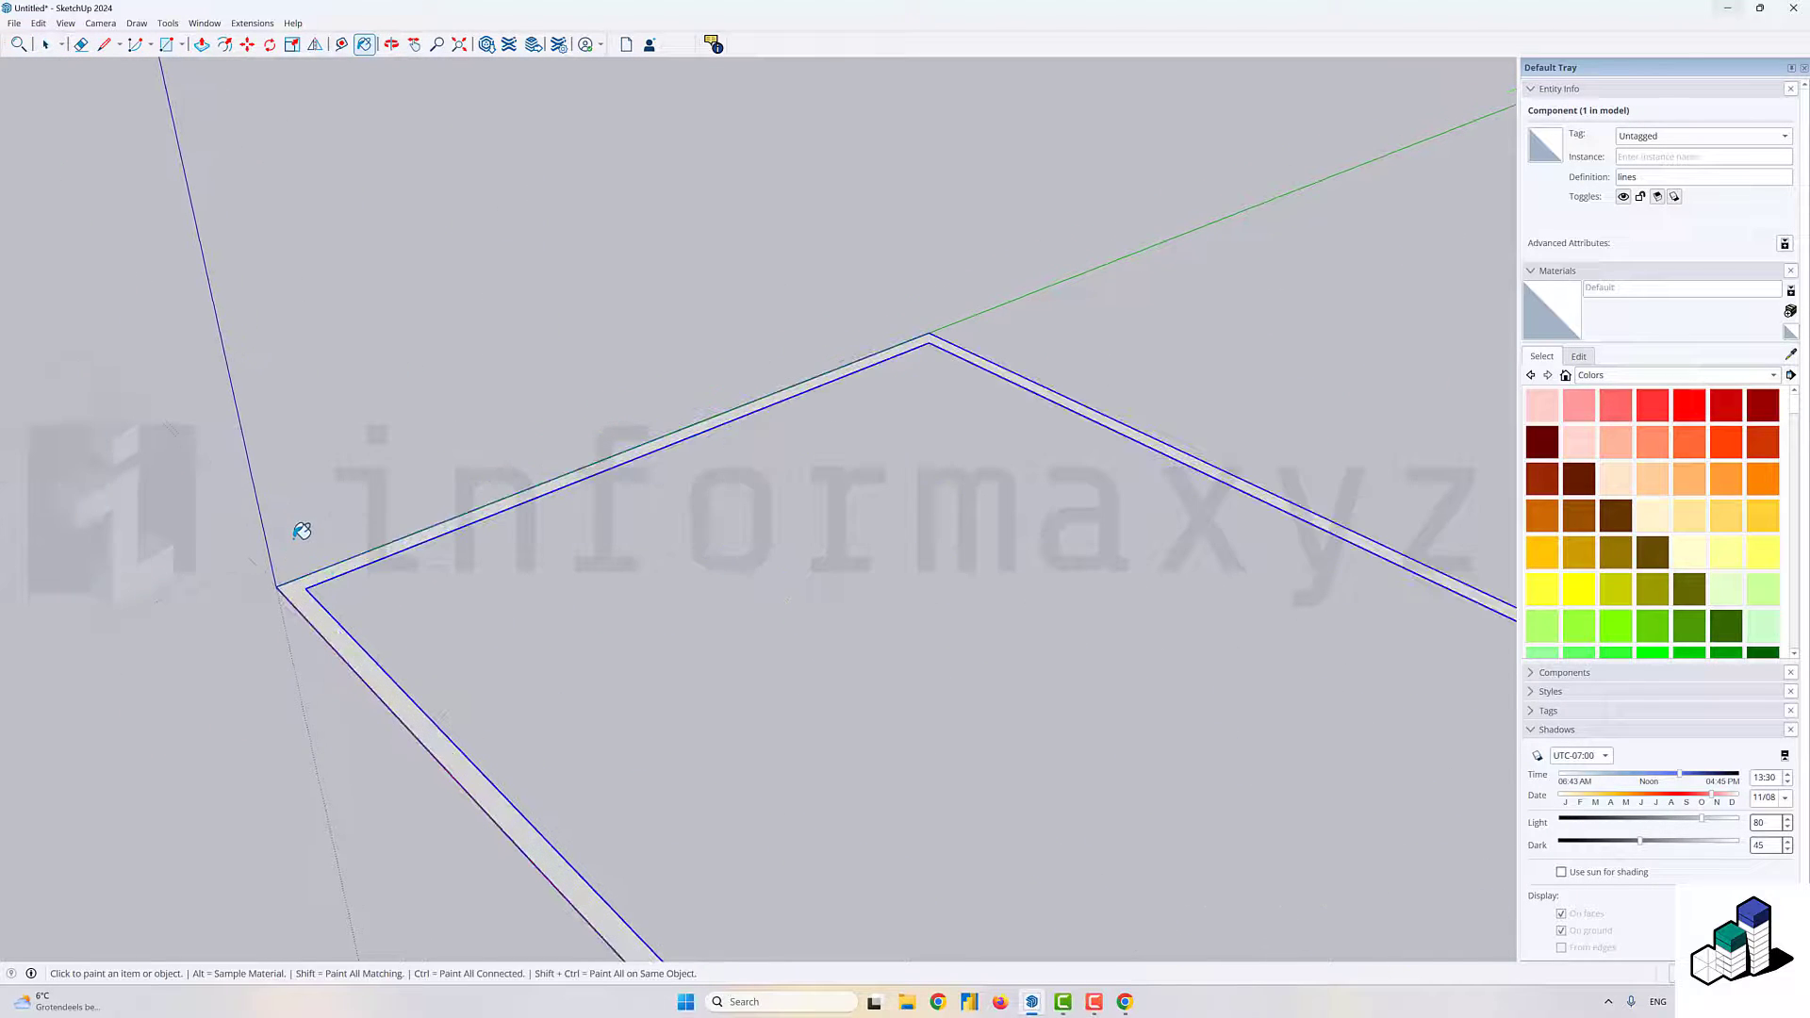
pyautogui.press('m')
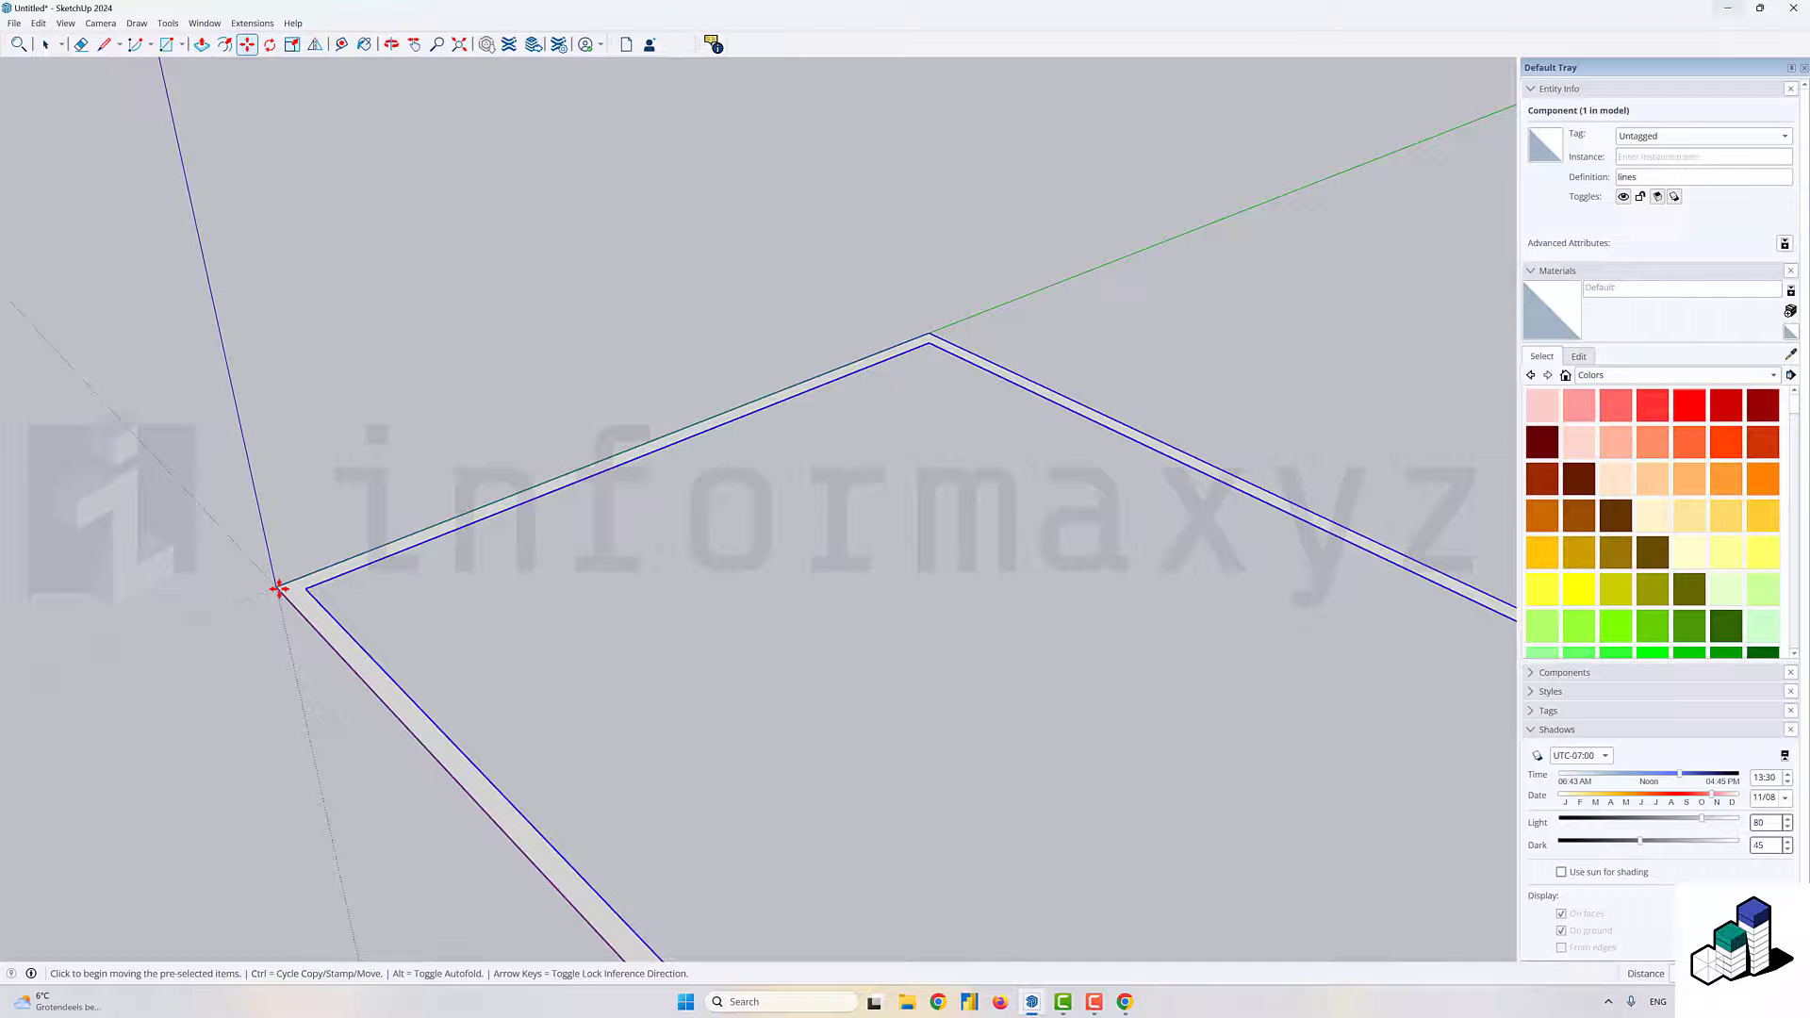
pyautogui.click(278, 588)
pyautogui.press('ctrl')
pyautogui.moveTo(889, 350); pyautogui.dragTo(542, 565)
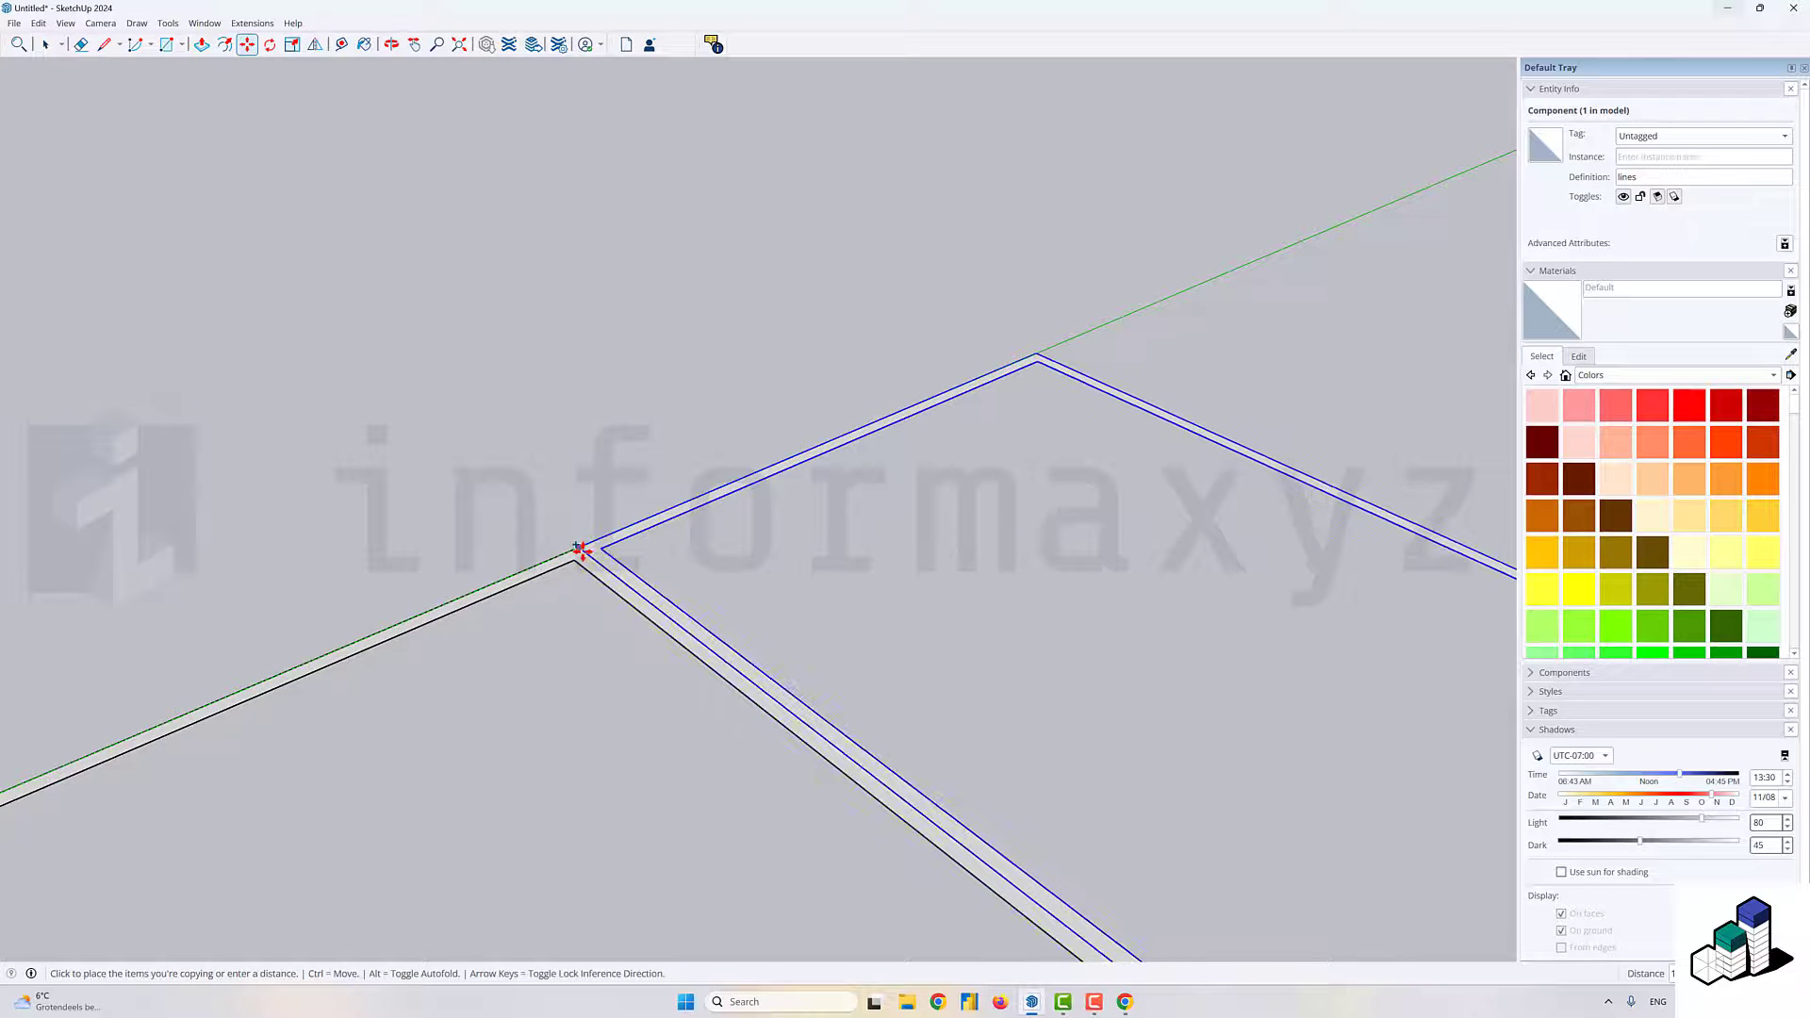
pyautogui.scroll(-5, 582, 549)
pyautogui.click(571, 552)
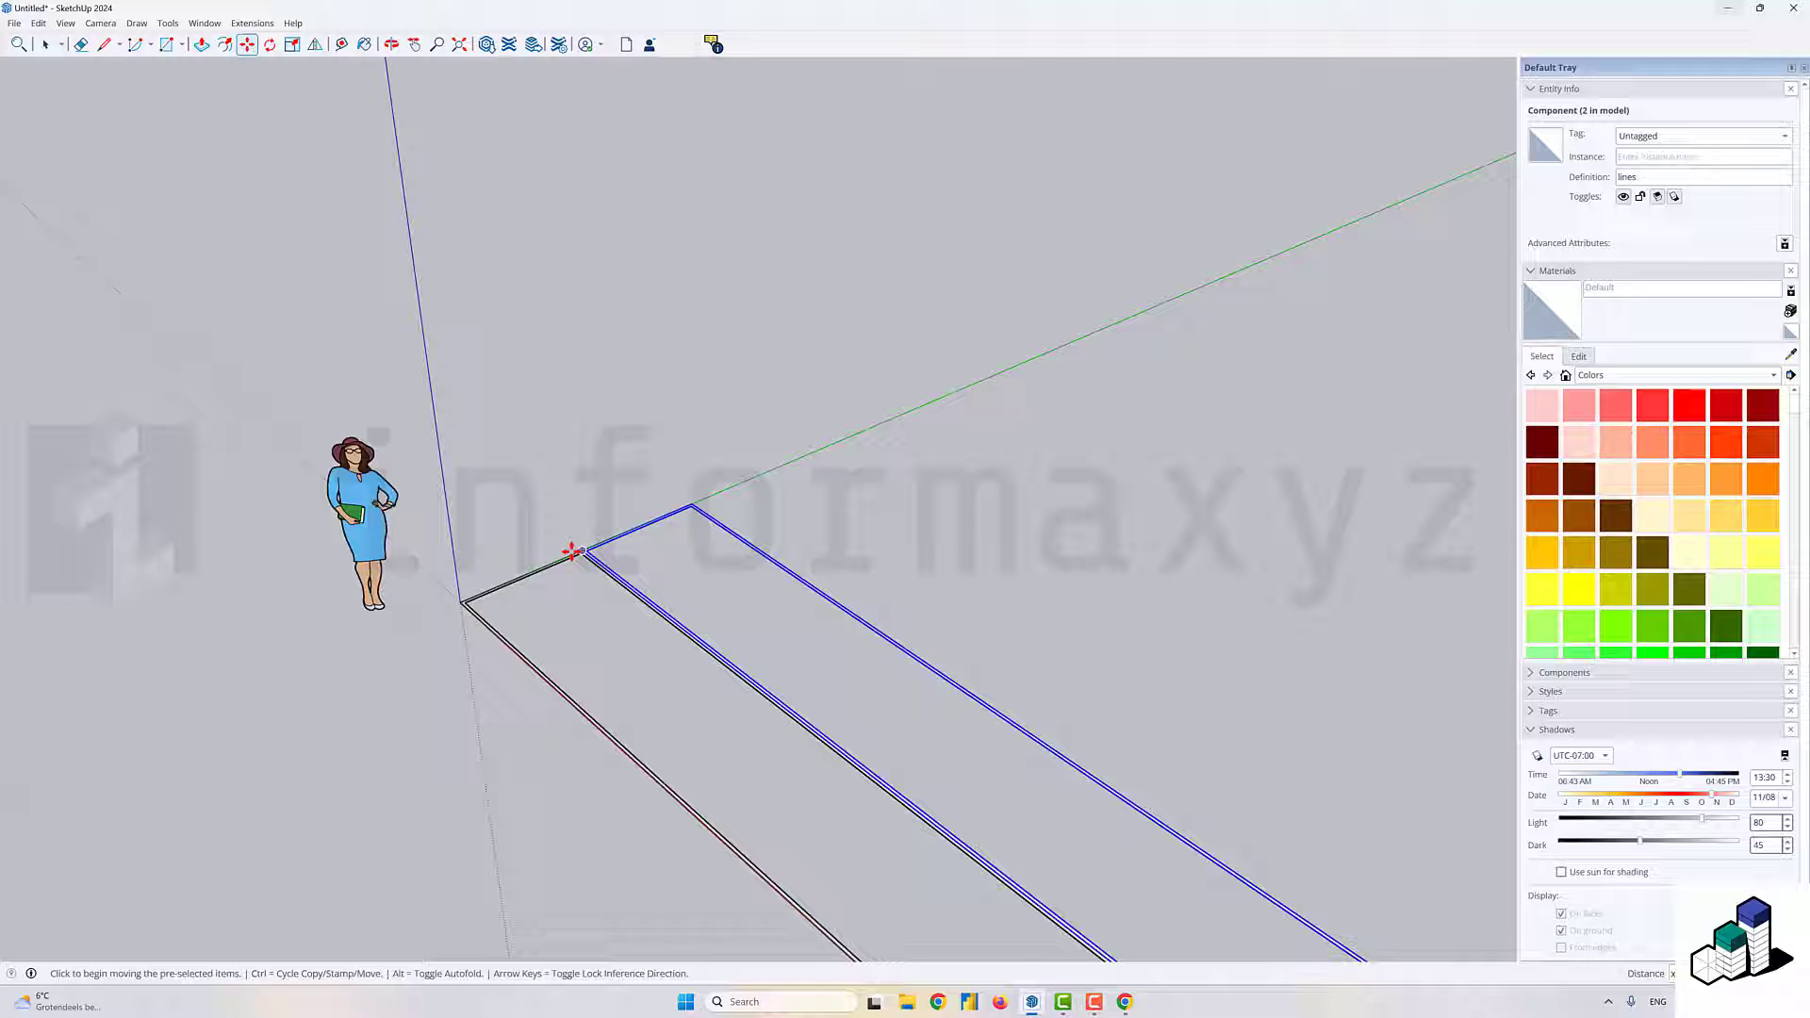
pyautogui.write('x9')
pyautogui.press('Return')
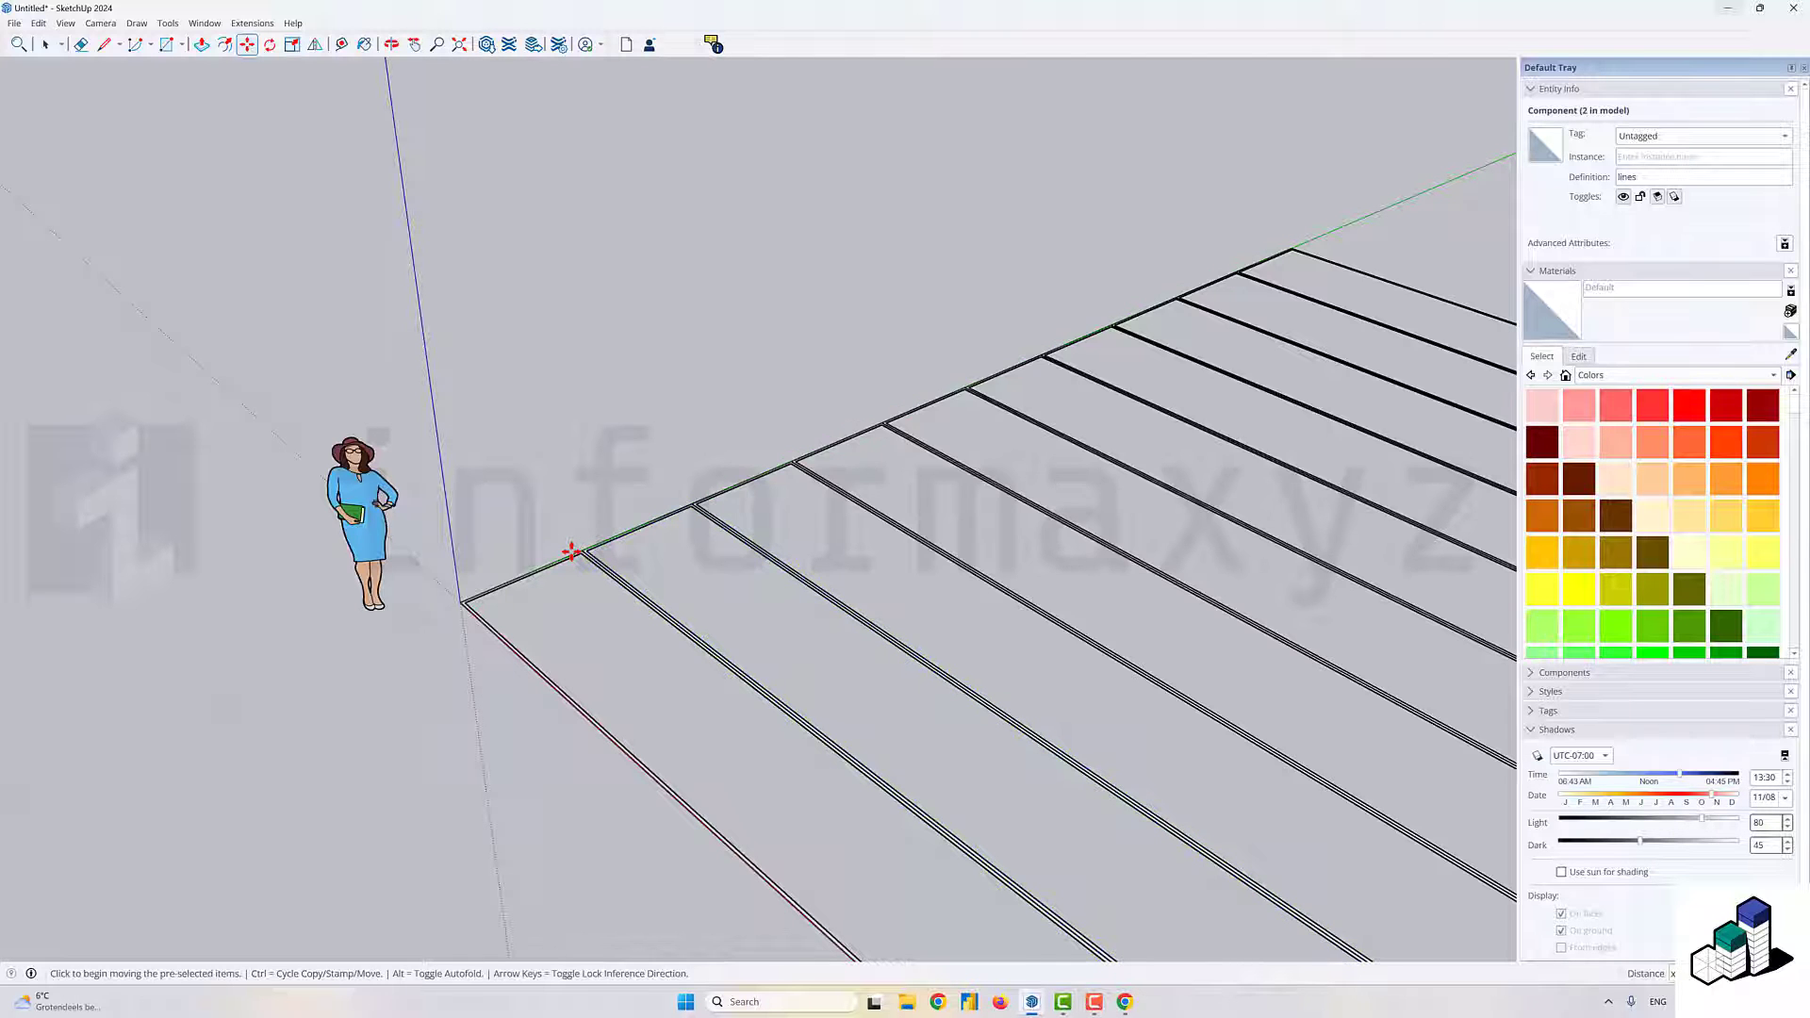
# - Select all ten lane components and combine them into one group
pyautogui.scroll(-4, 572, 552)
pyautogui.moveTo(909, 543); pyautogui.dragTo(833, 490)
pyautogui.press('space')
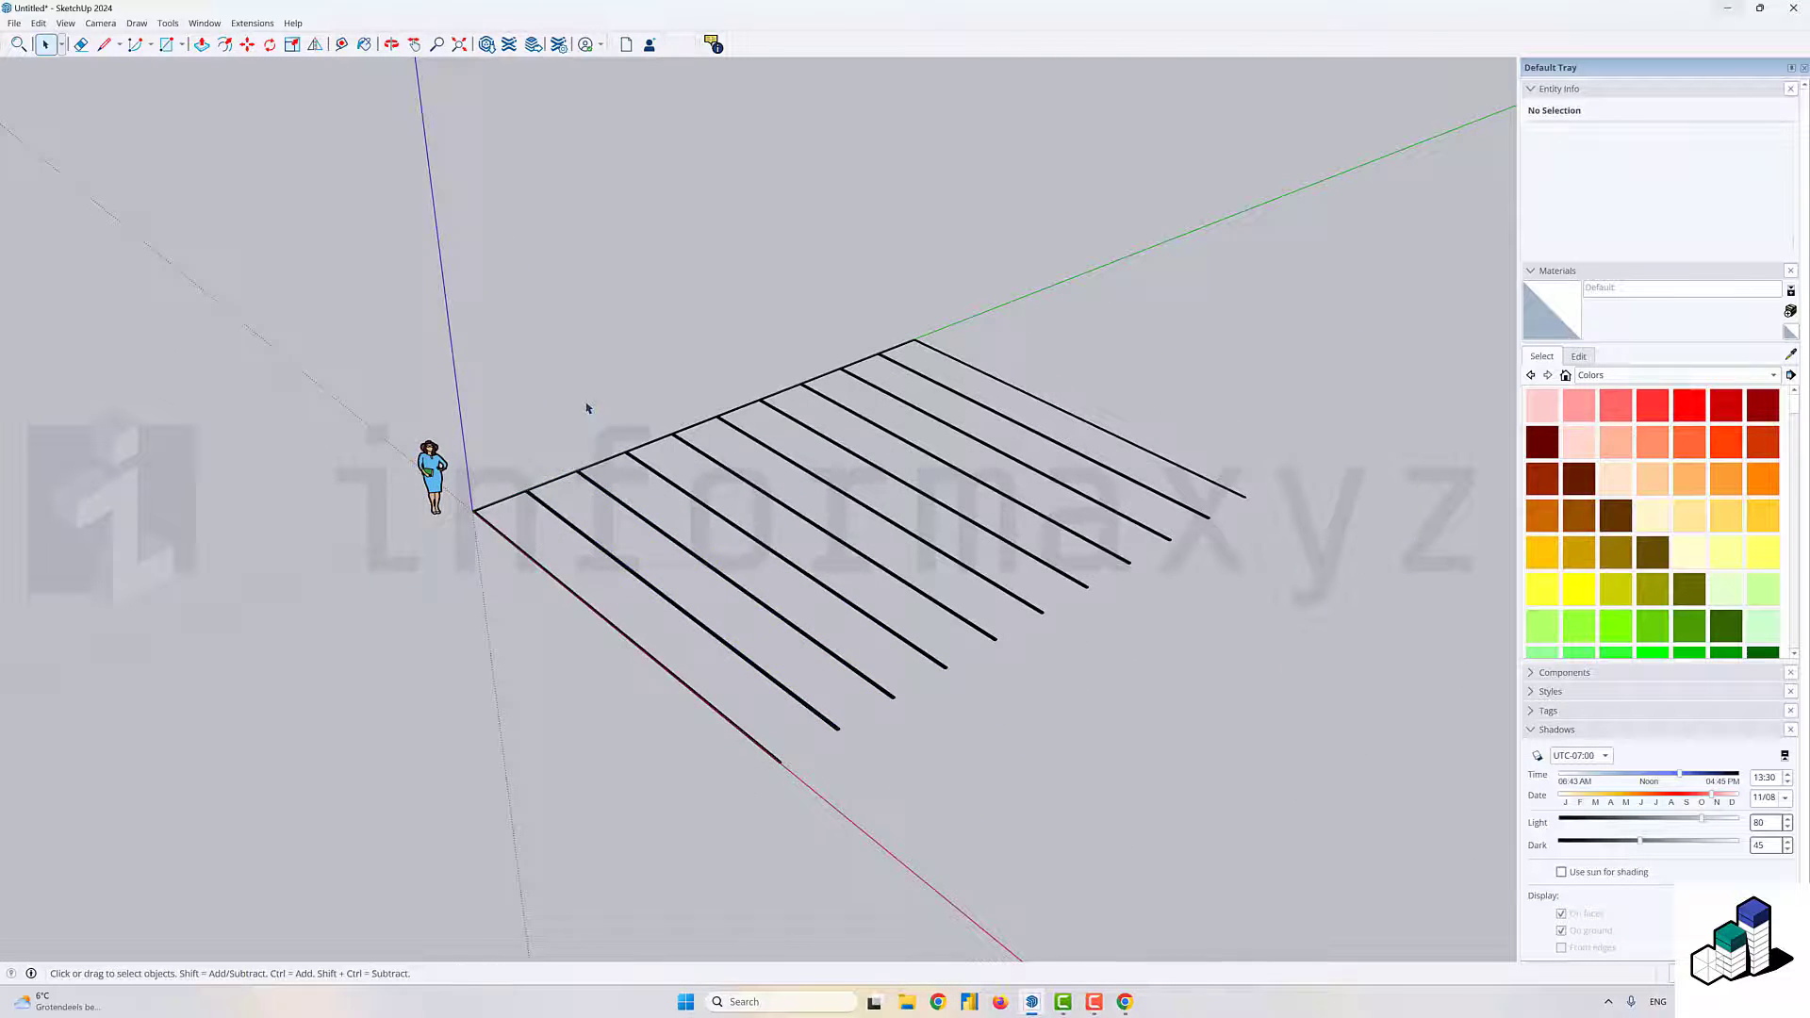
pyautogui.moveTo(585, 404); pyautogui.dragTo(736, 619)
pyautogui.press('space')
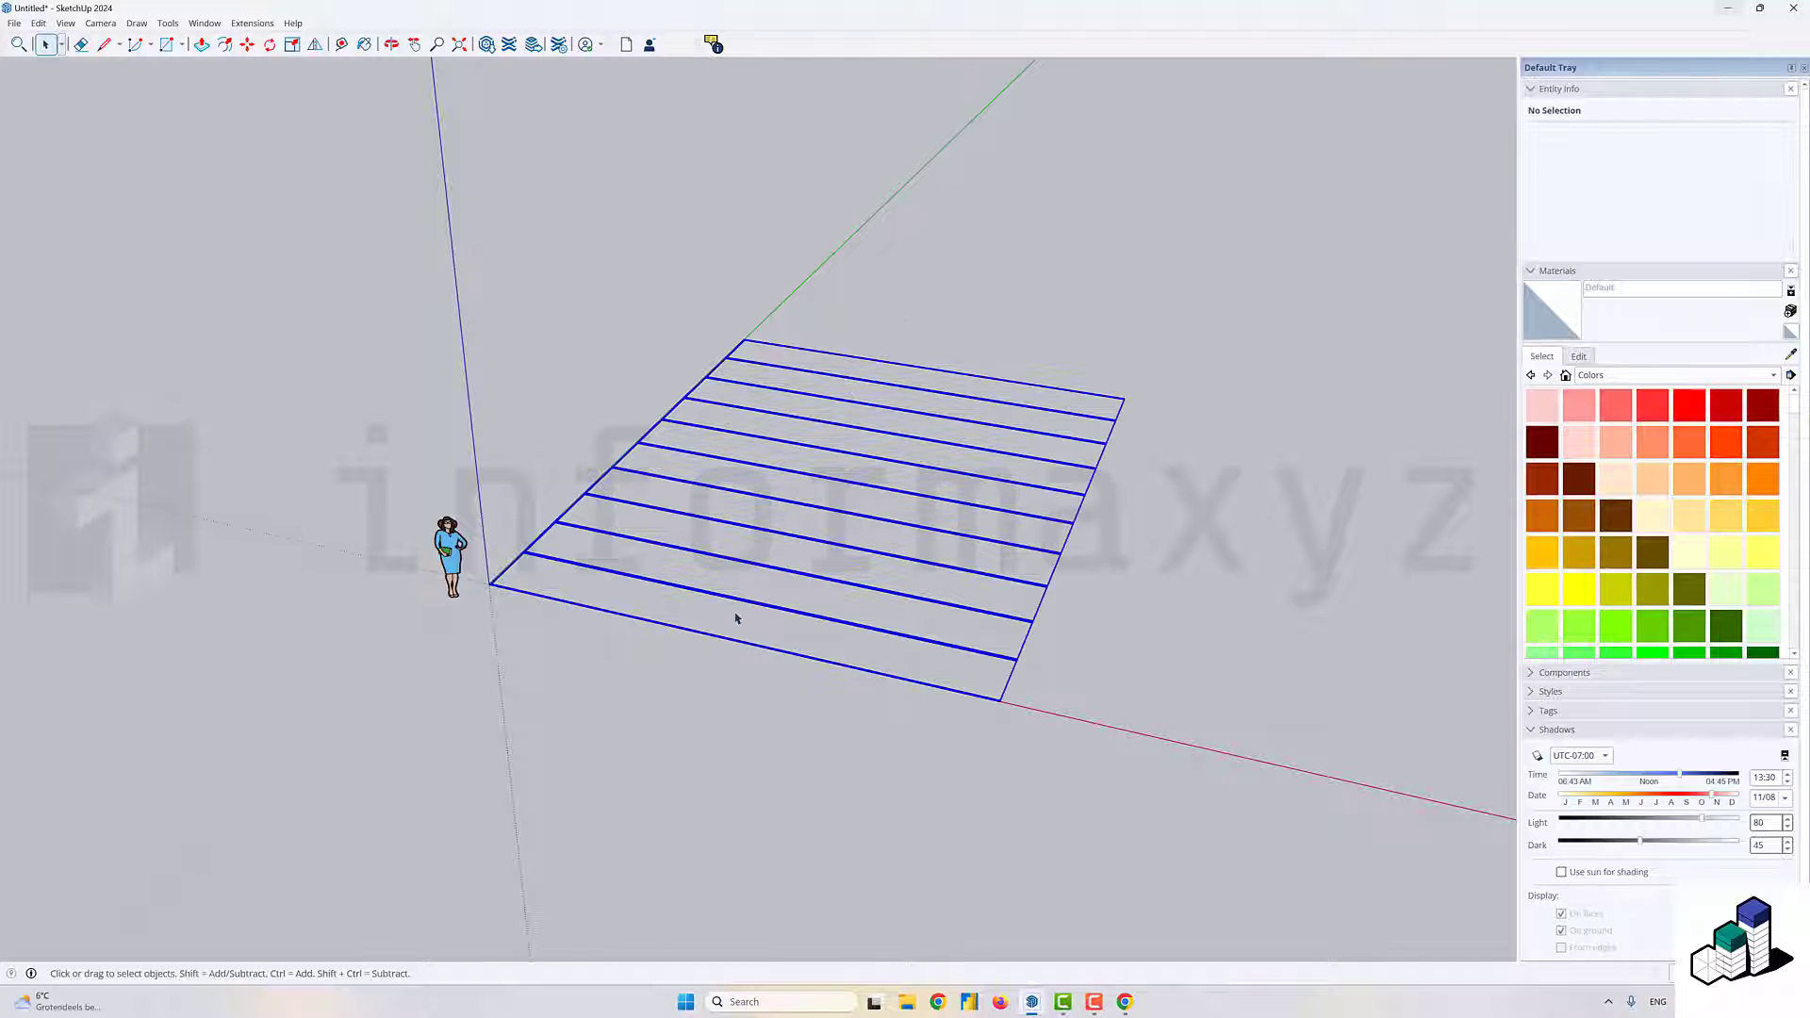
pyautogui.rightClick(730, 600)
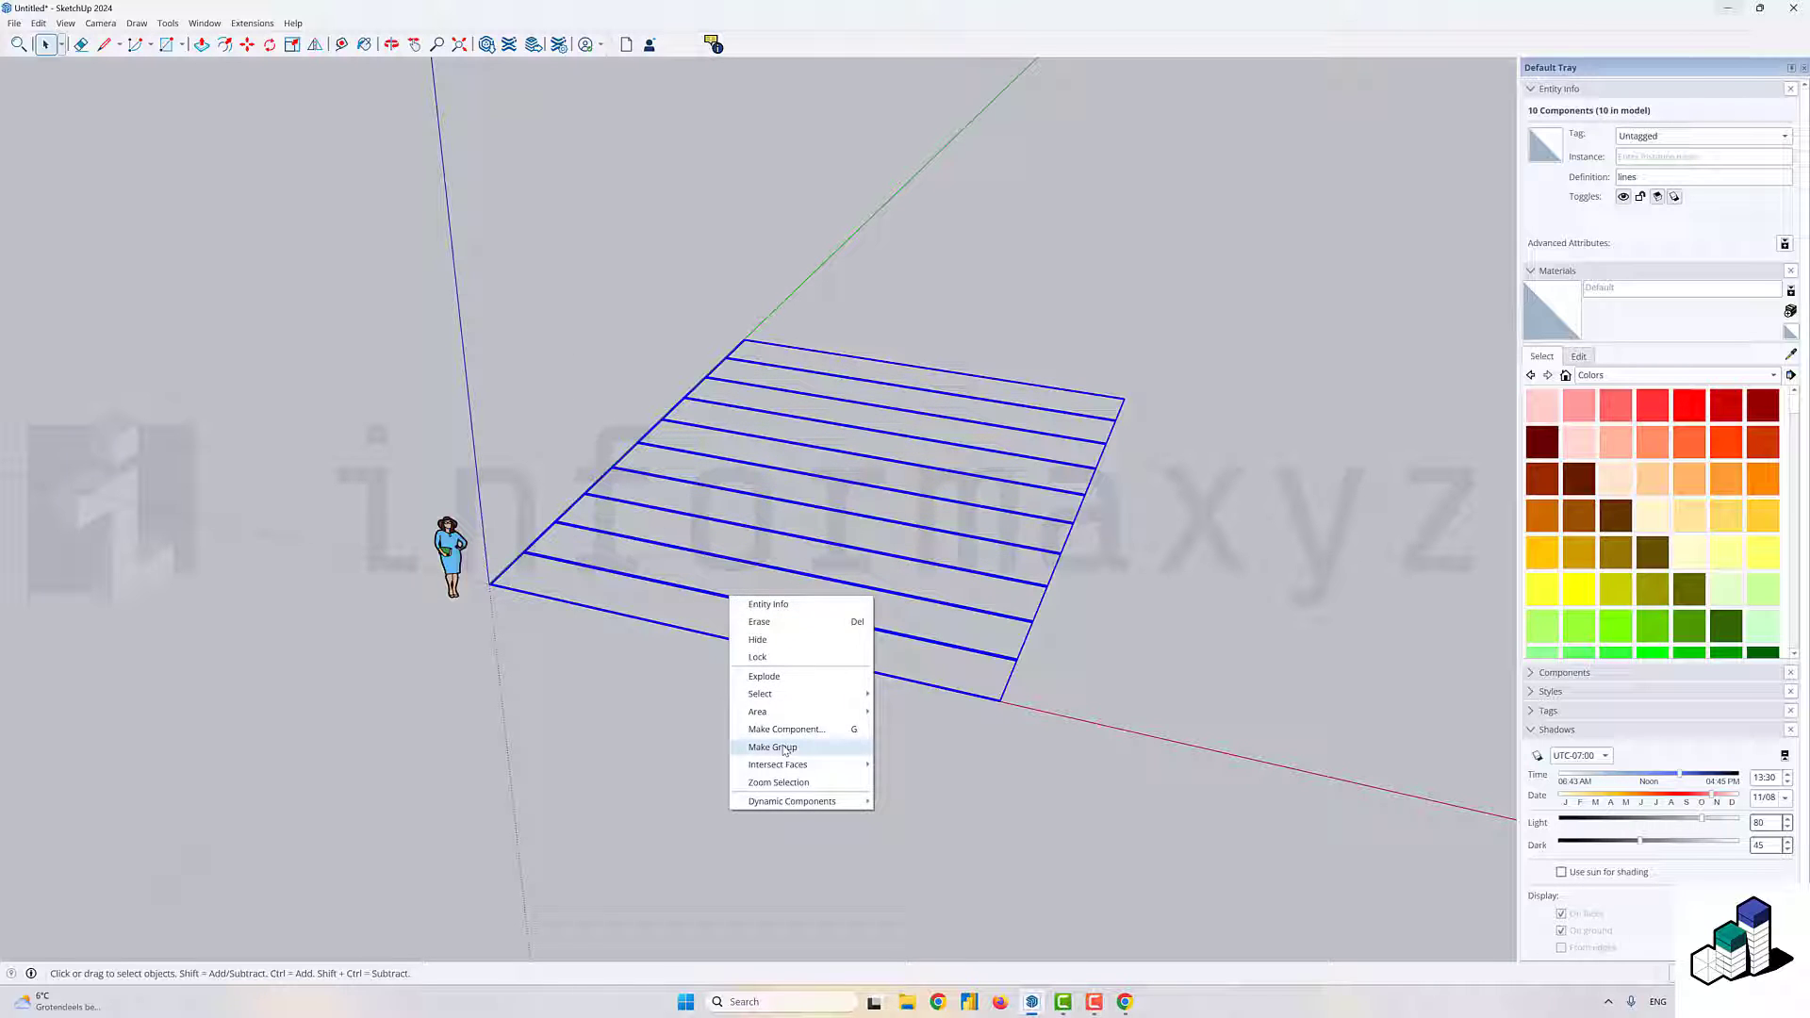
pyautogui.click(1060, 673)
pyautogui.click(1197, 631)
# - Draw a rectangle of about 0.96 m² inside the first lane, starting at its inner corner nearest the origin
pyautogui.press('o')
pyautogui.moveTo(546, 688); pyautogui.dragTo(380, 671)
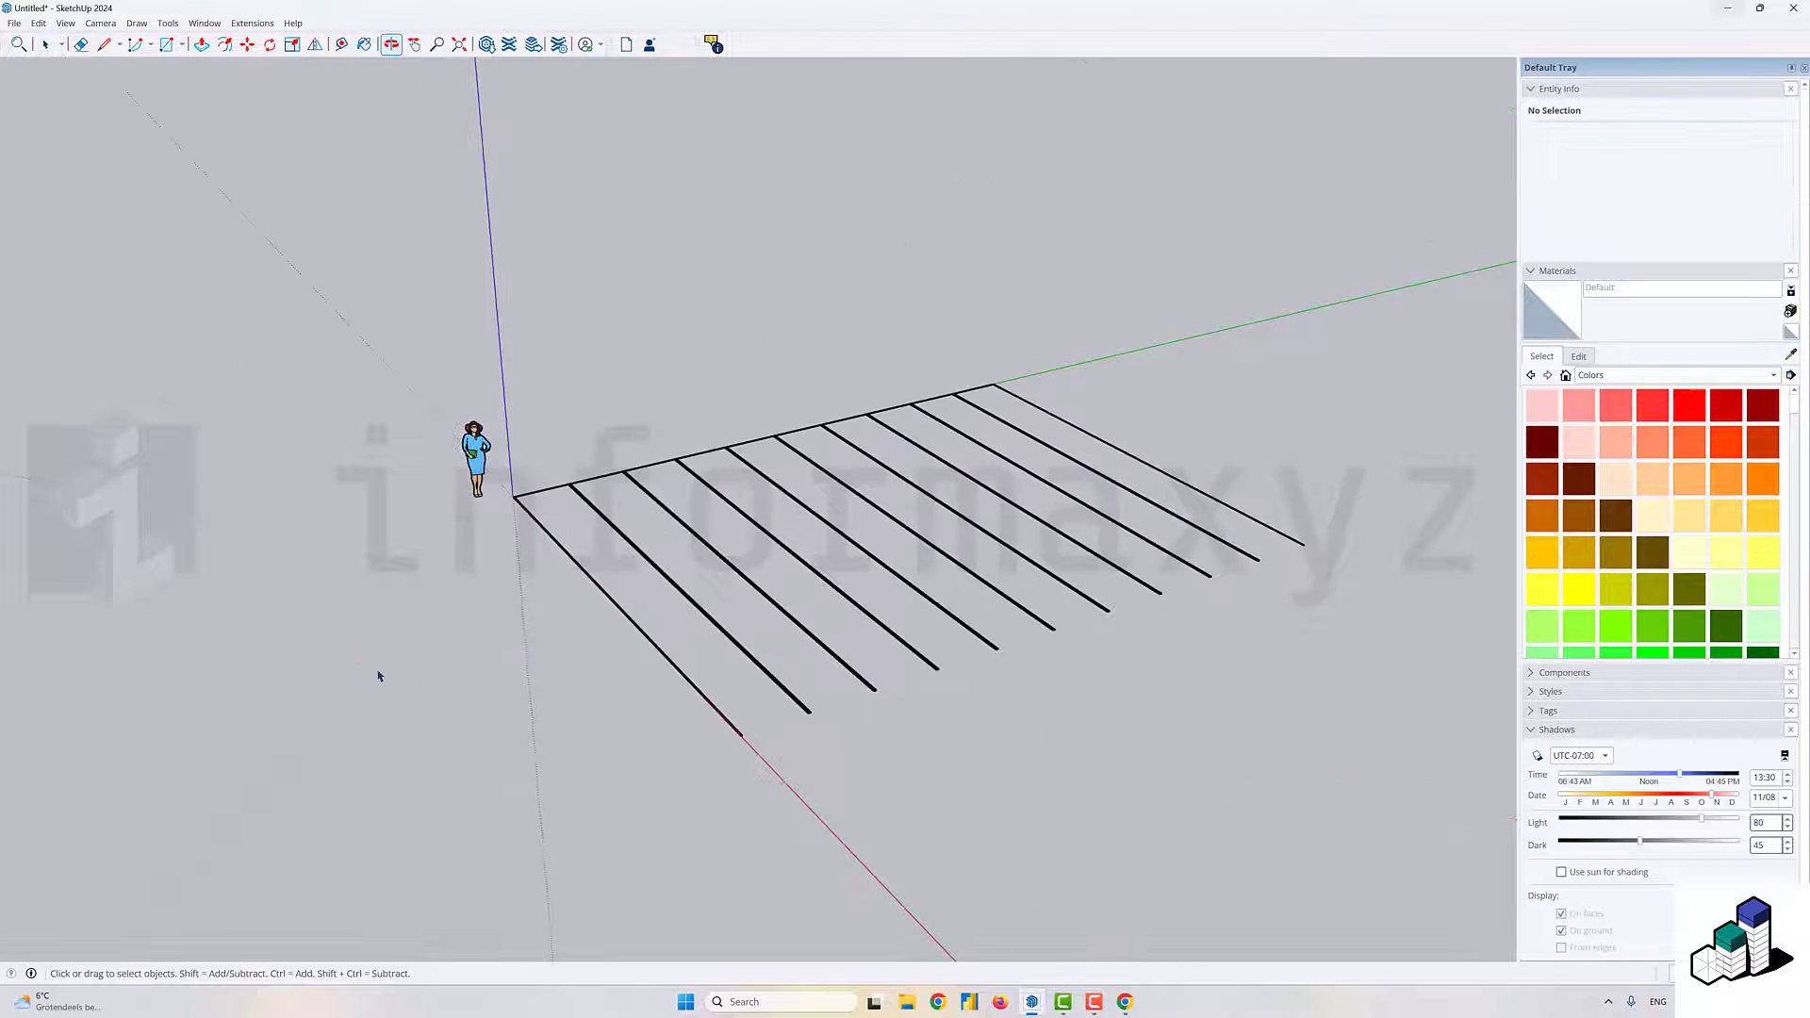
pyautogui.press('space')
pyautogui.press('r')
pyautogui.scroll(10, 516, 489)
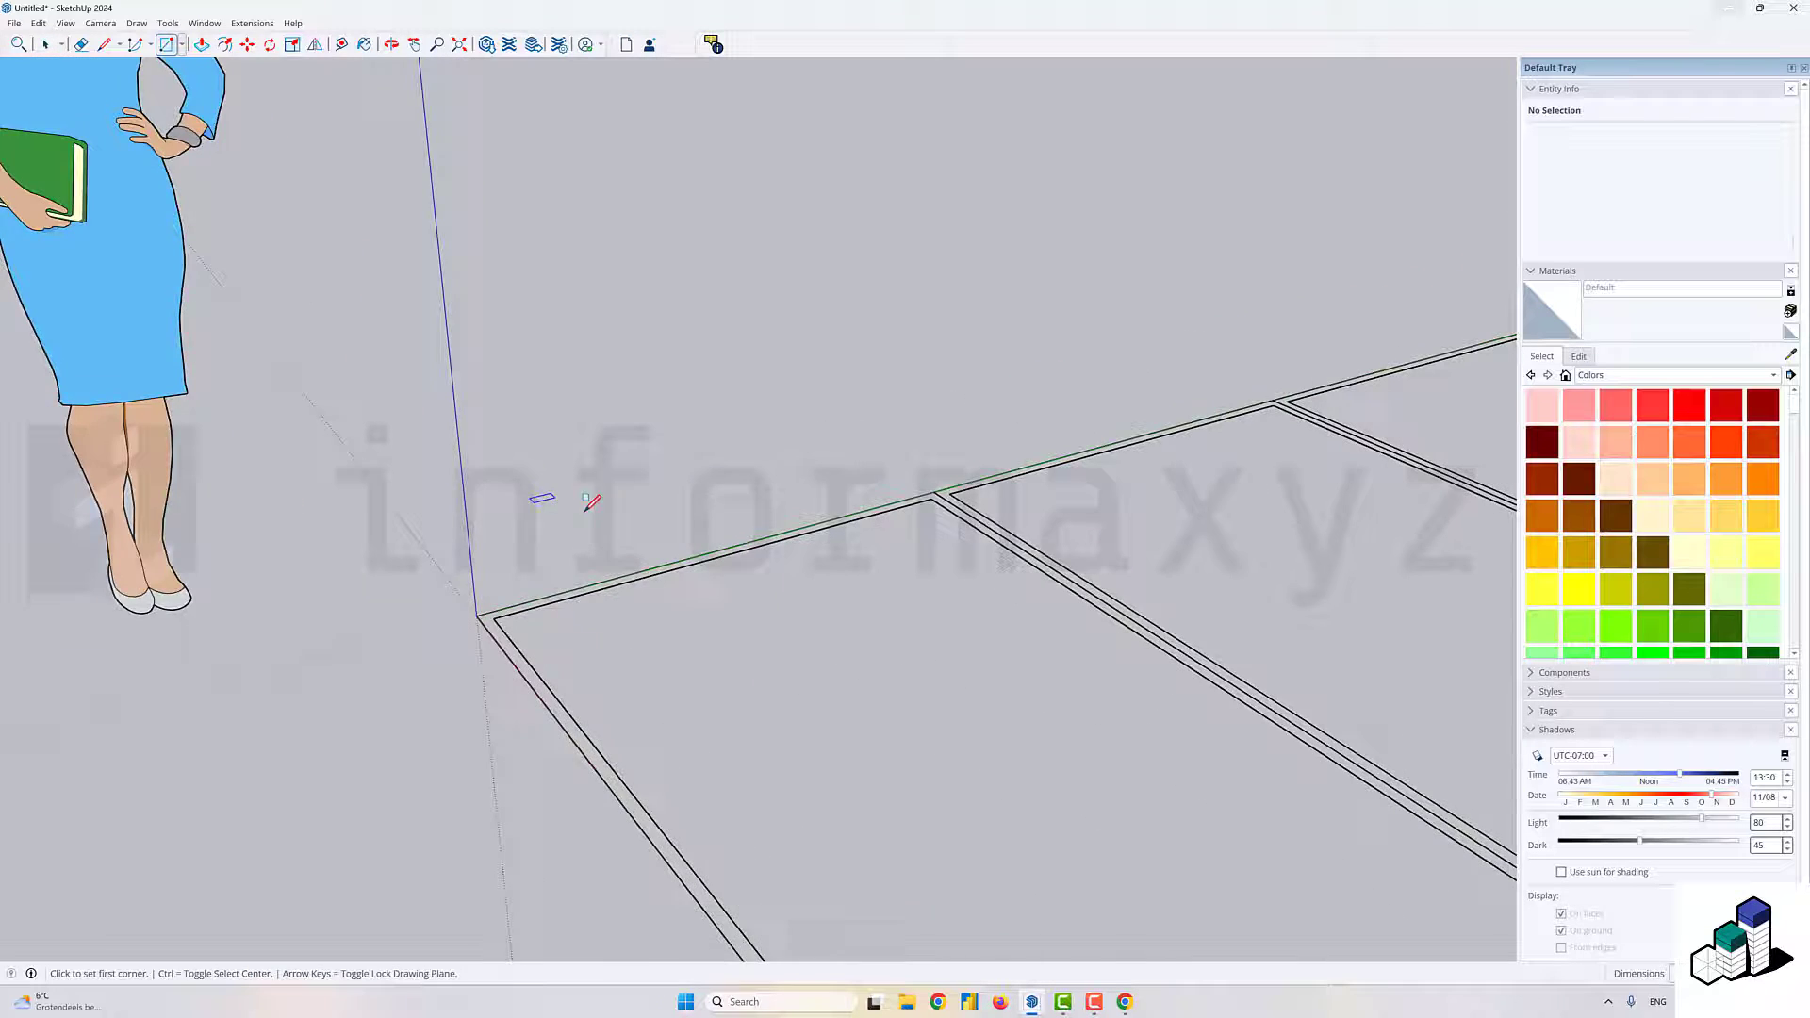
pyautogui.click(456, 648)
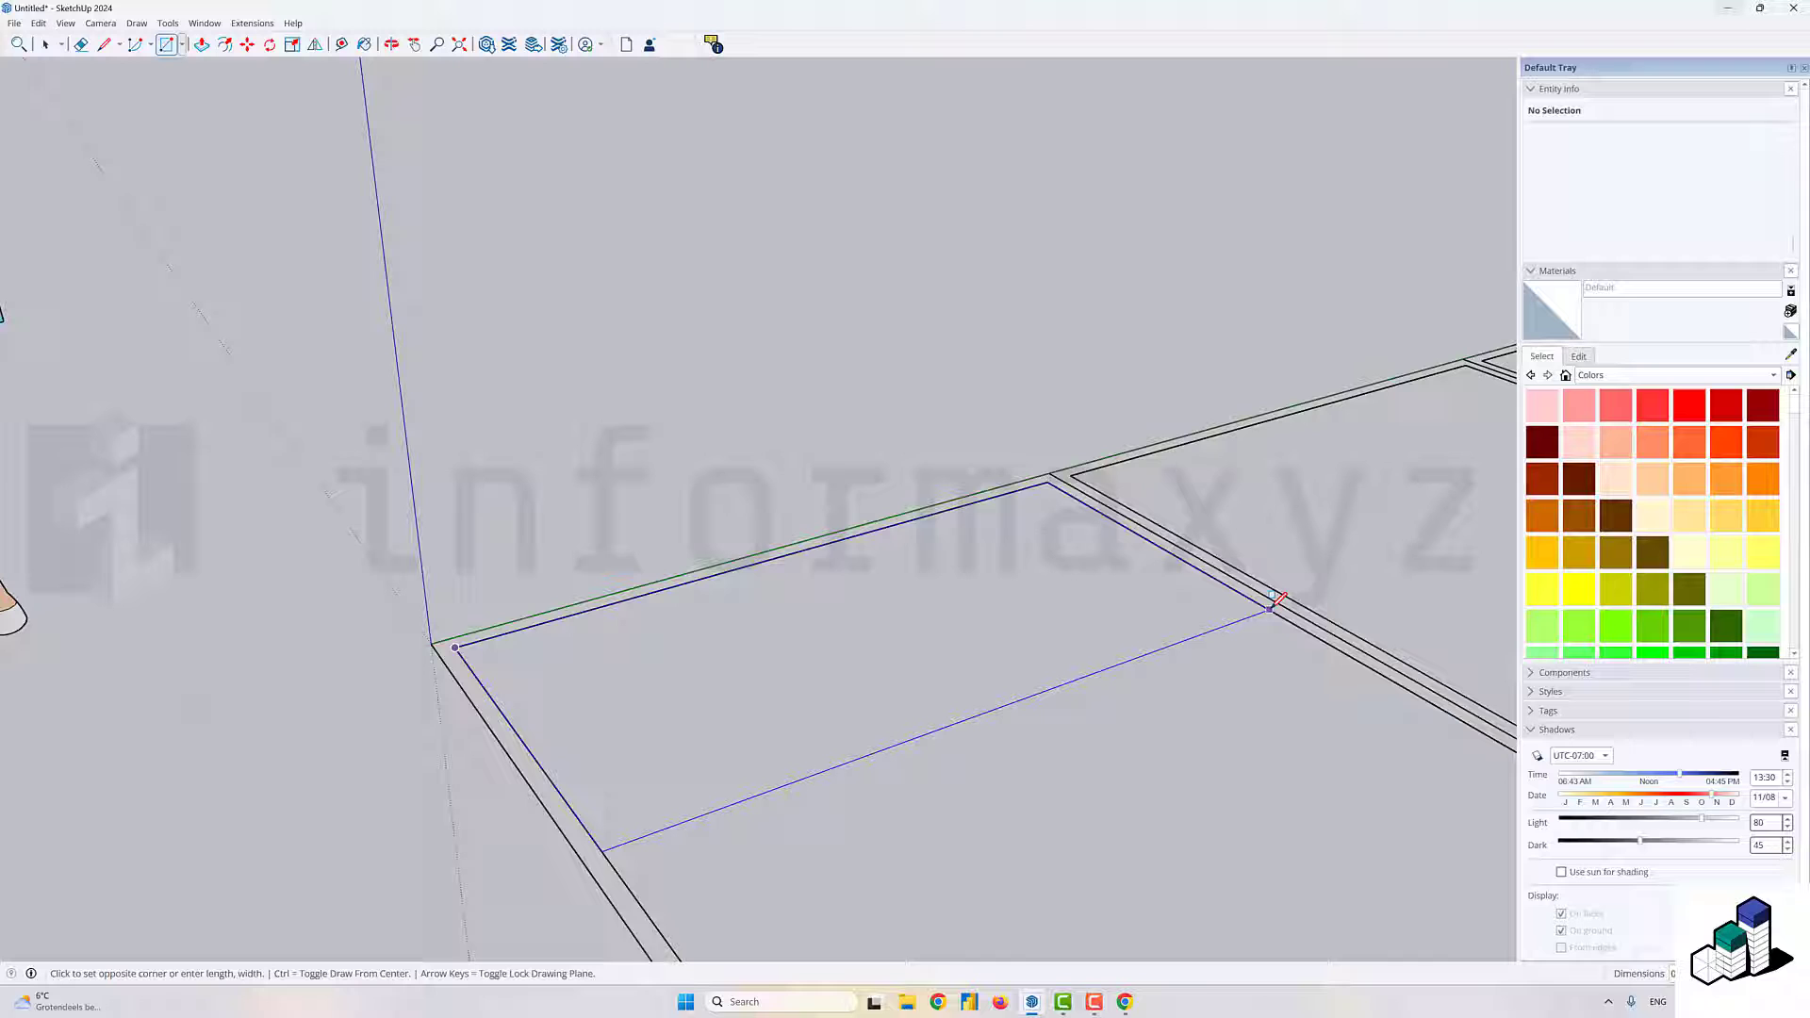
pyautogui.click(1273, 596)
# - Push/Pull the rectangle in the first lane upward into a tall box
pyautogui.moveTo(1018, 667); pyautogui.dragTo(828, 654)
pyautogui.press('p')
pyautogui.click(869, 699)
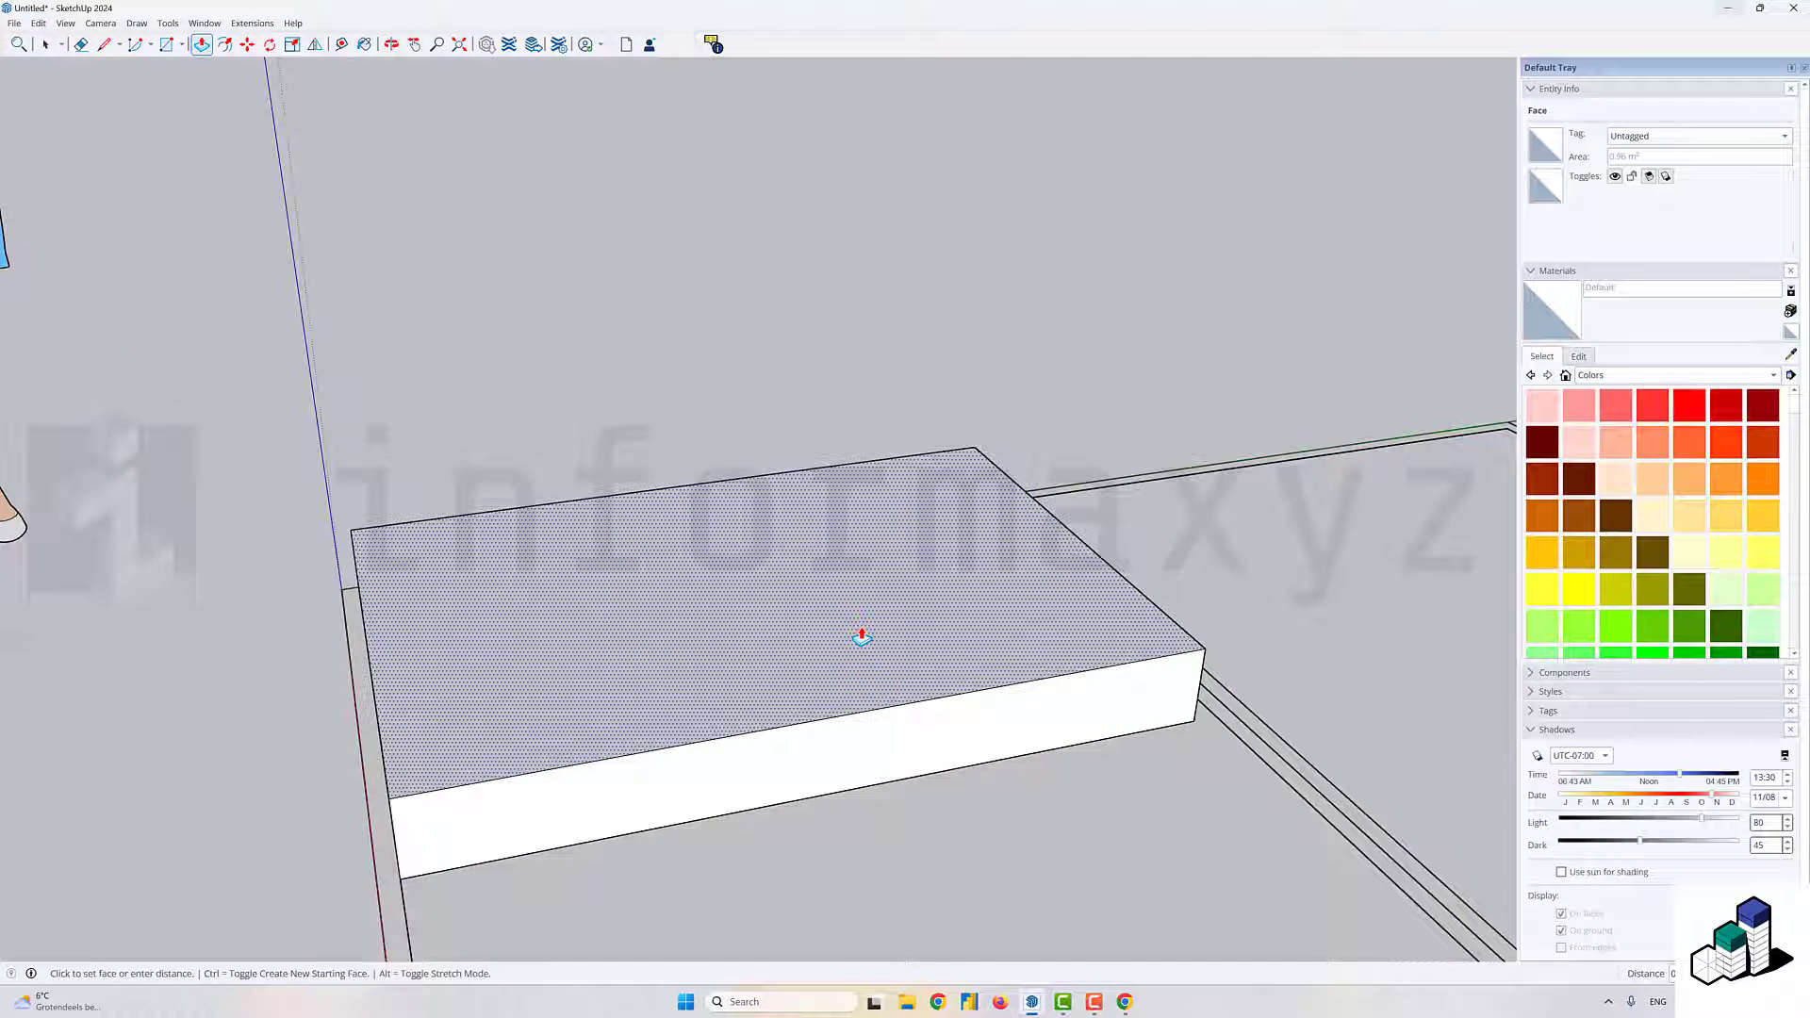
pyautogui.press('Return')
# - Place Tape Measure guides on the box's front face, inset from its two vertical edges and its bottom edge
pyautogui.scroll(-2, 832, 602)
pyautogui.moveTo(764, 597); pyautogui.dragTo(679, 594)
pyautogui.scroll(2, 430, 589)
pyautogui.press('t')
pyautogui.click(366, 619)
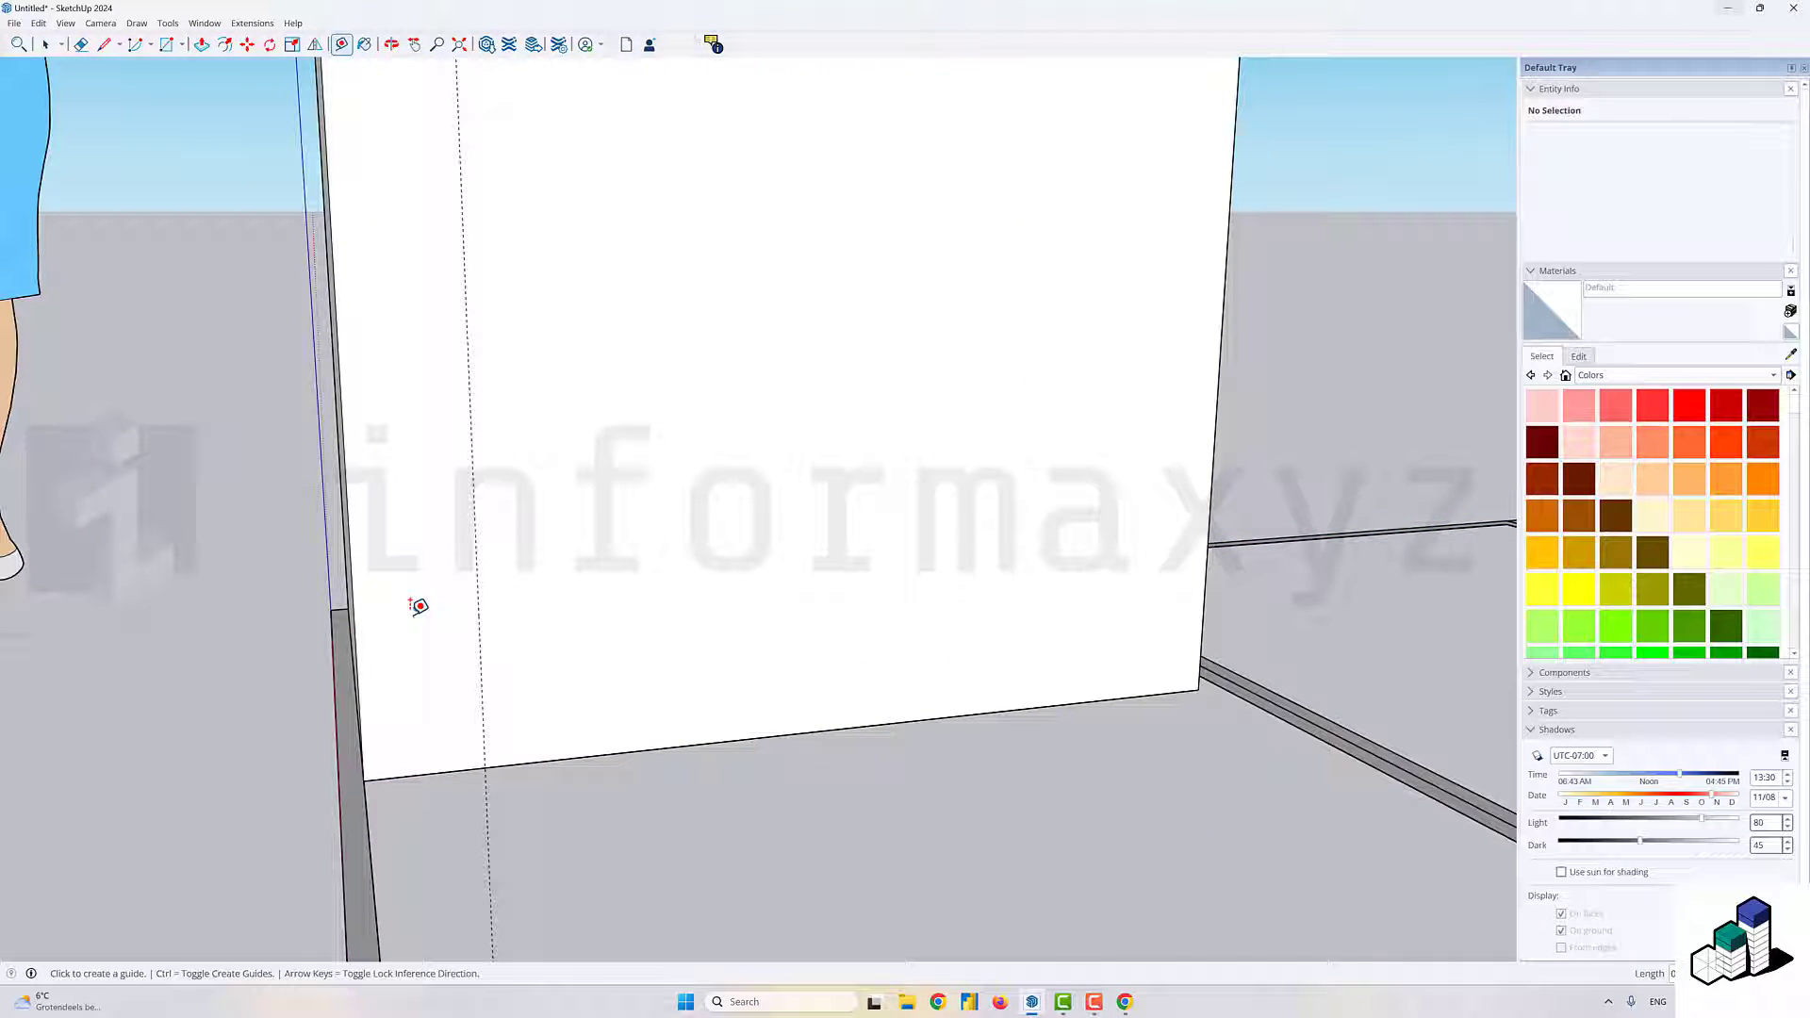
pyautogui.click(1214, 443)
pyautogui.click(1124, 440)
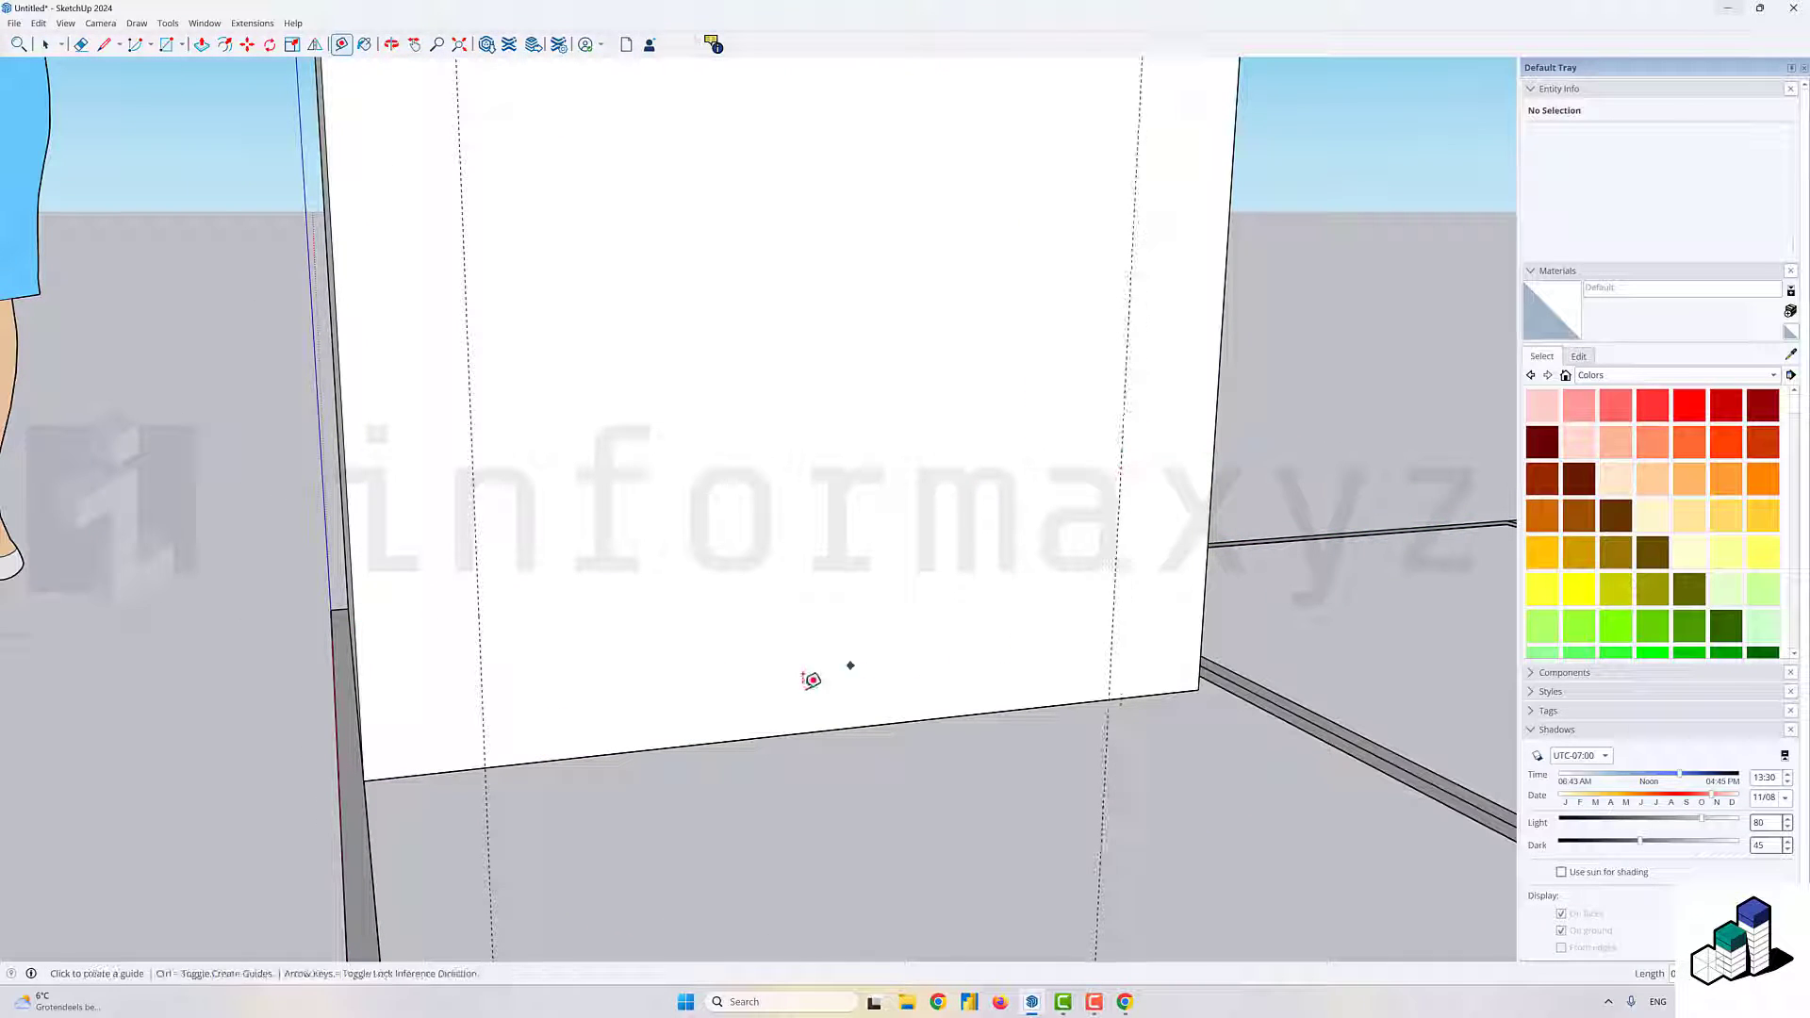
pyautogui.click(806, 733)
pyautogui.click(764, 651)
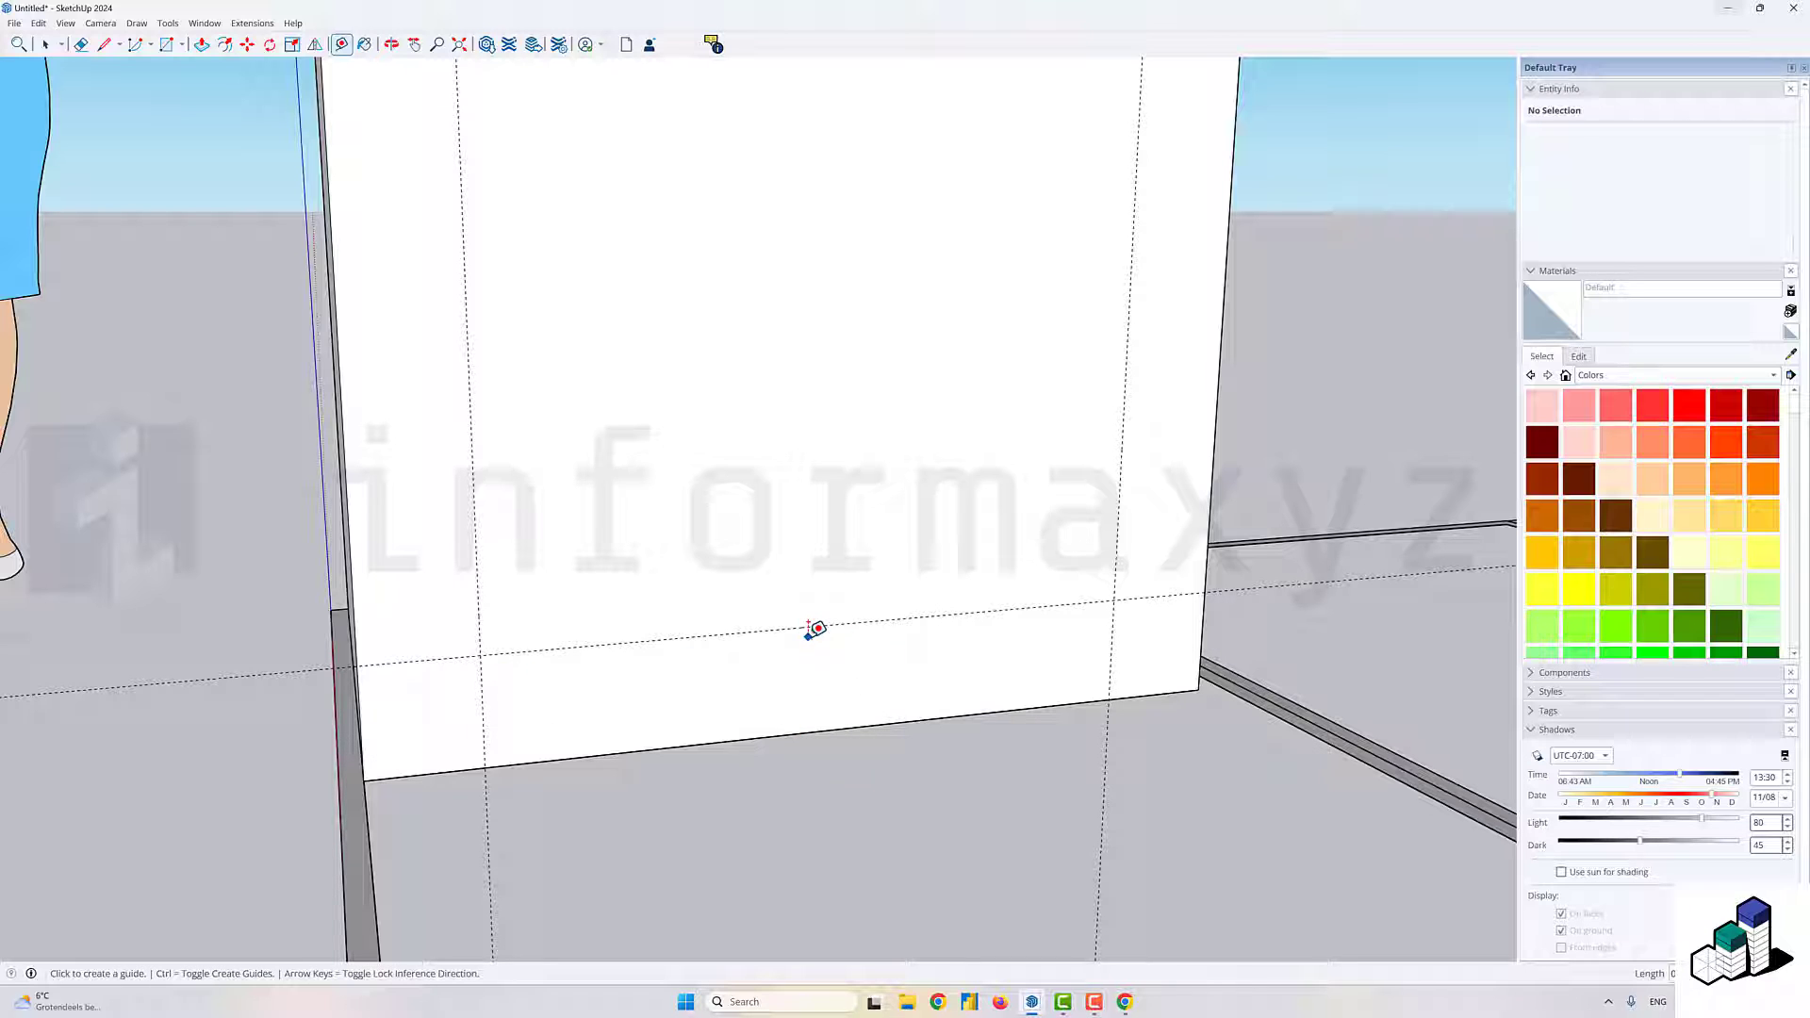
# - Place a vertical guide on the box's front face 0.4 m inward from the left vertical guide
pyautogui.click(484, 713)
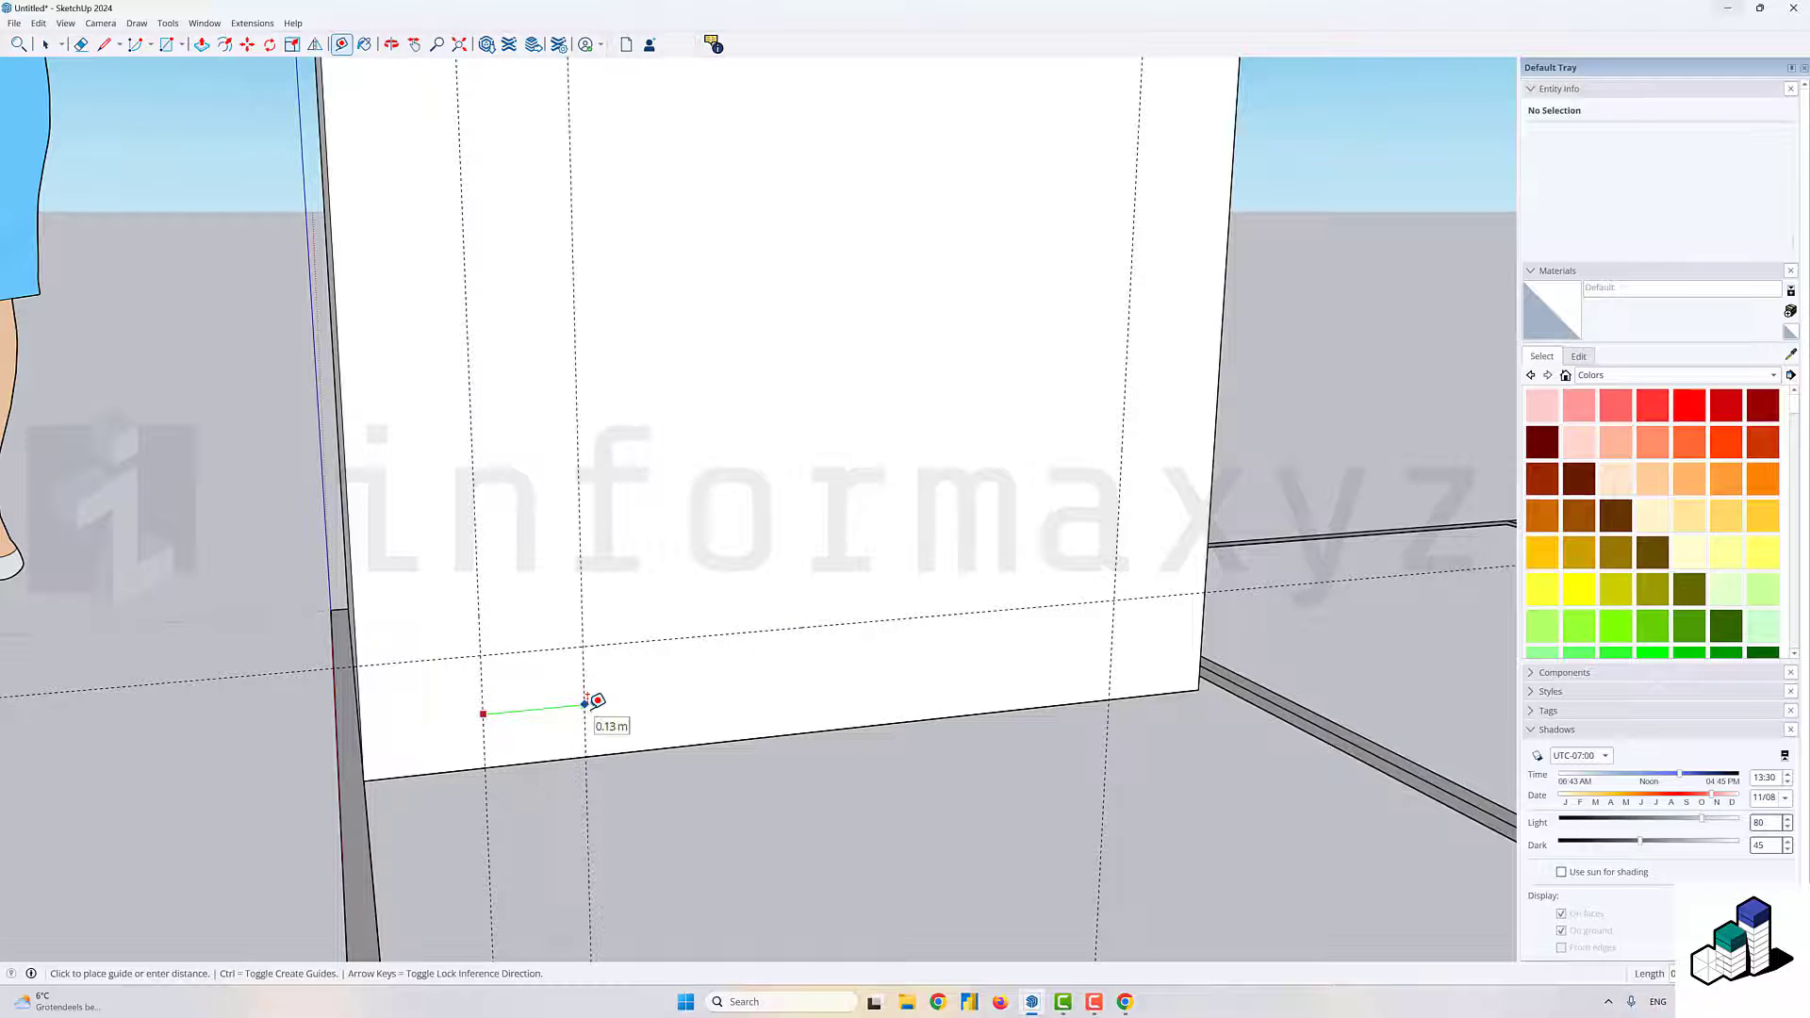
pyautogui.press('Escape')
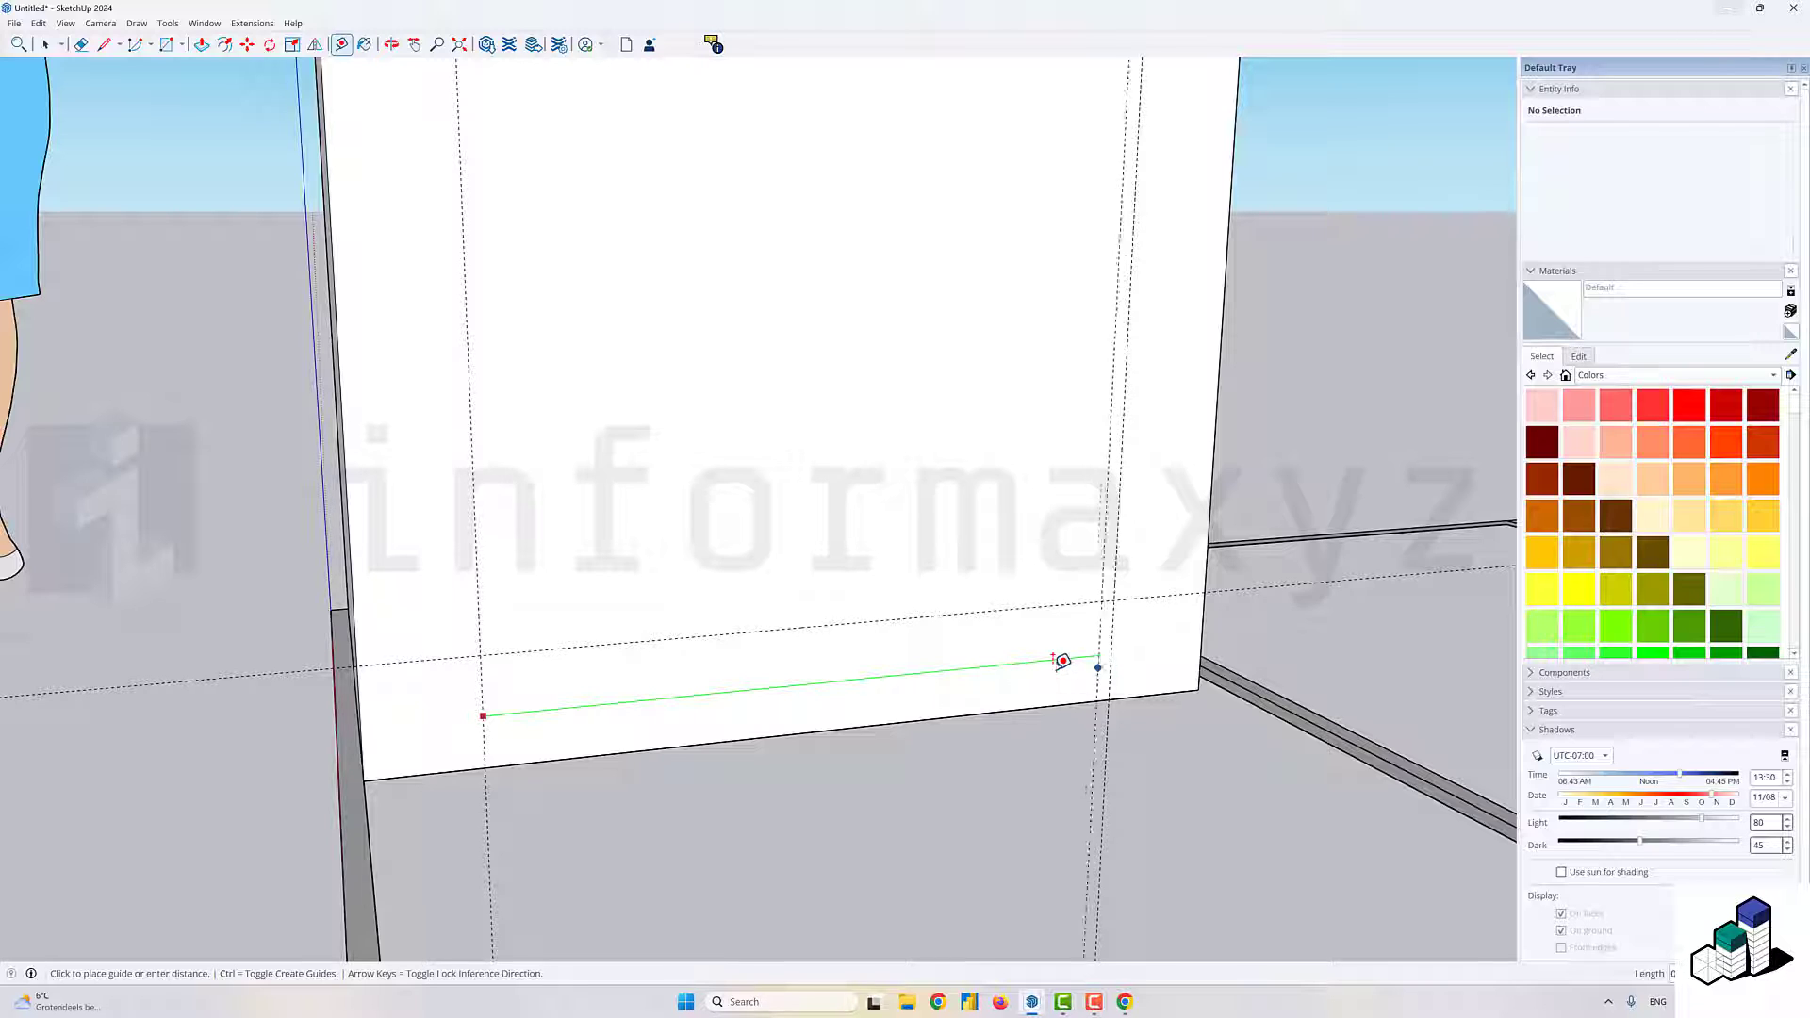
pyautogui.write('0.4')
pyautogui.press('Return')
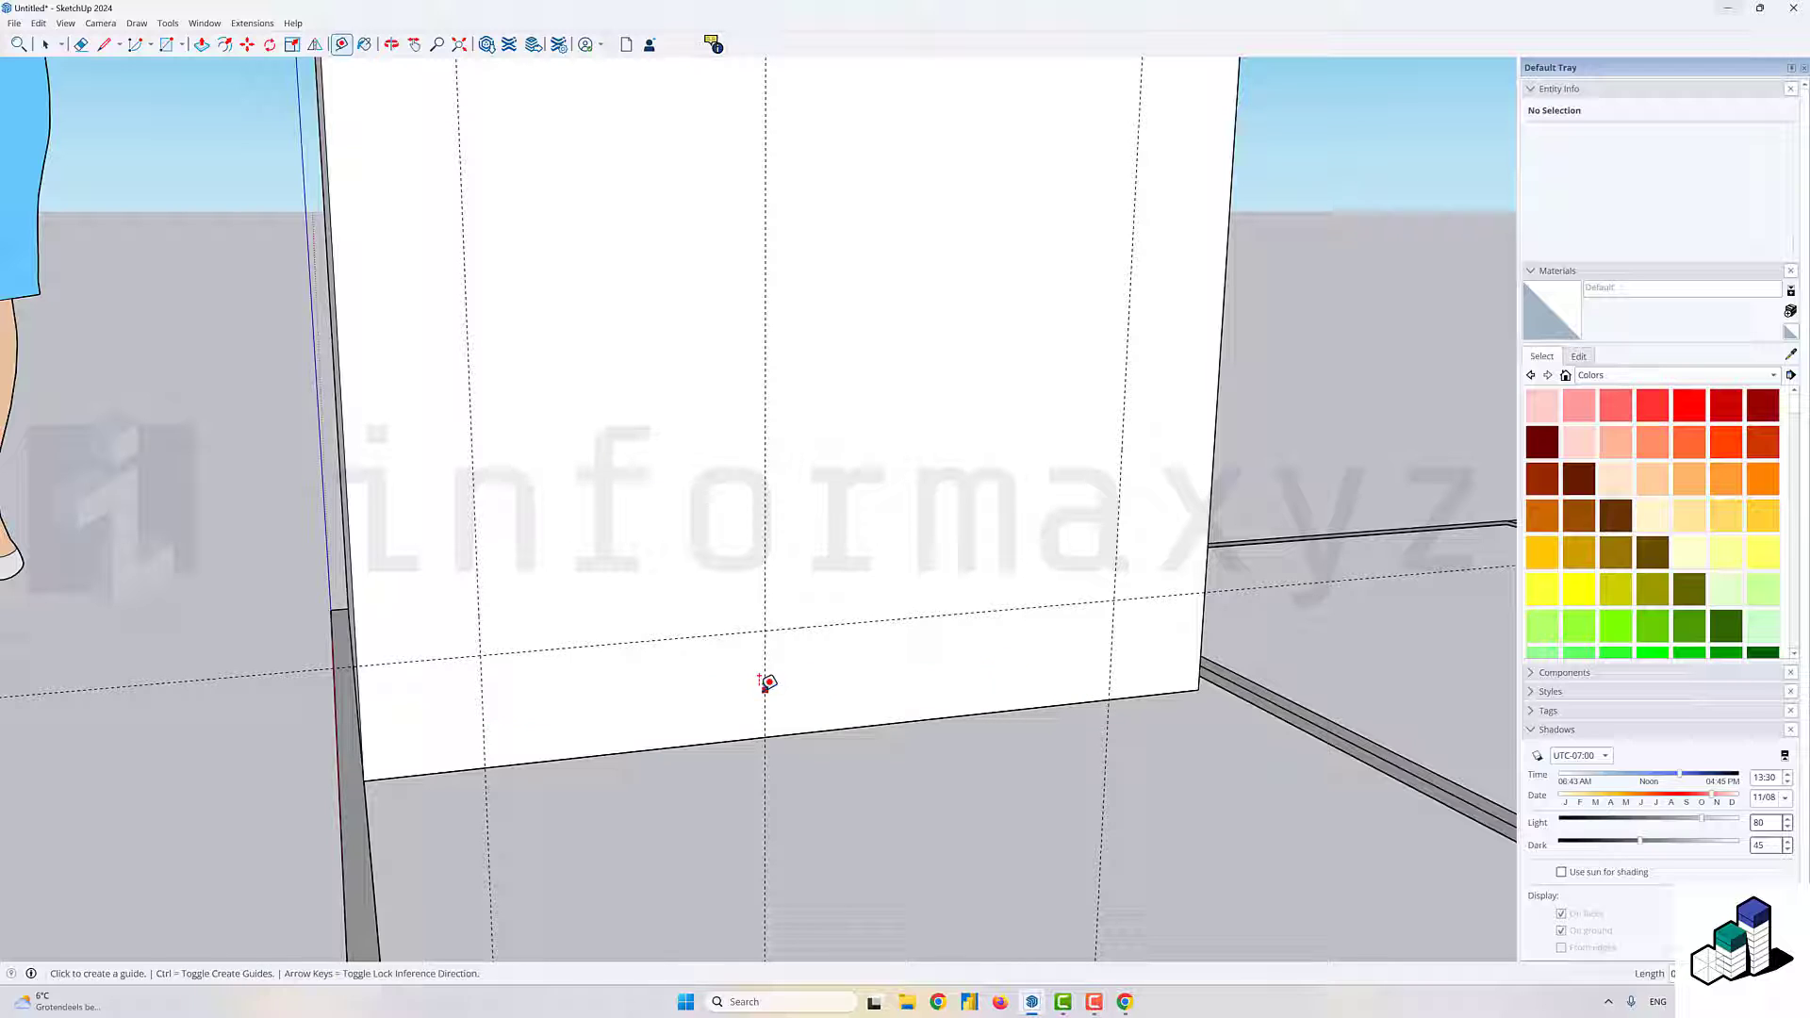
# - Place another vertical guide on the box's front face, 0.15 m from the middle guide toward the far vertical edge
pyautogui.click(764, 689)
pyautogui.write('0.15')
pyautogui.press('Return')
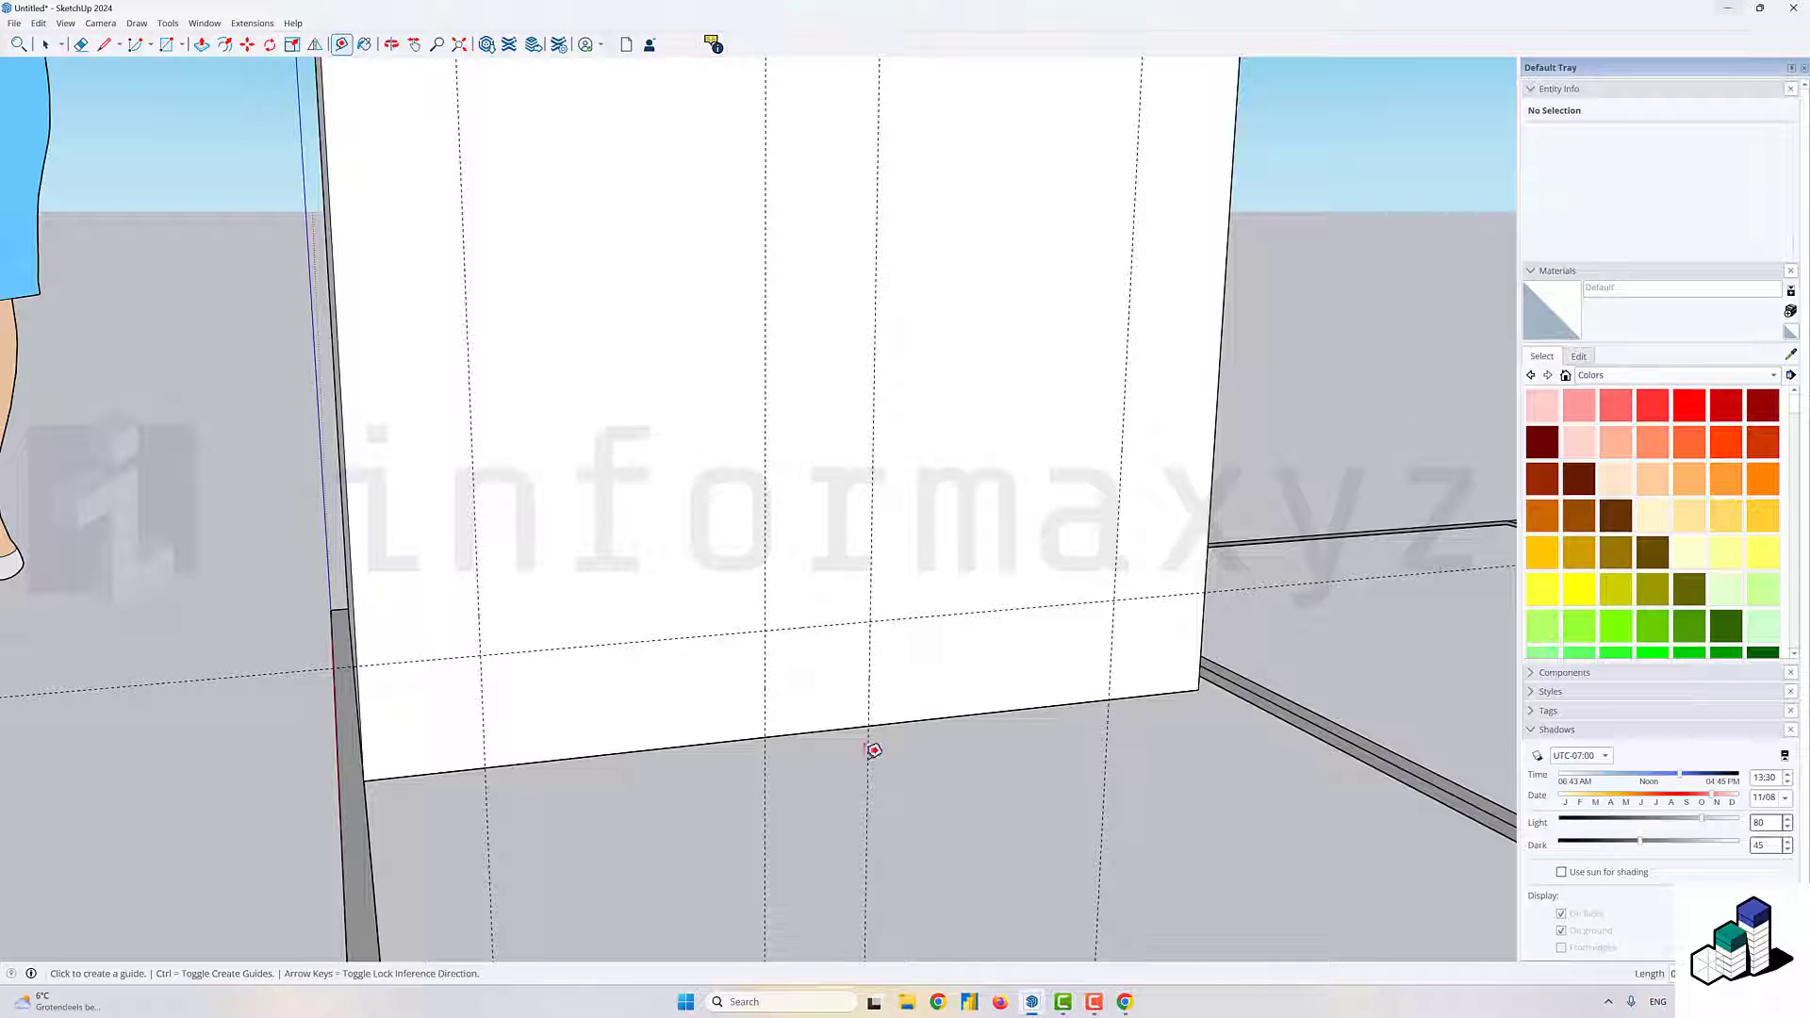
# - Draw two rectangles along the bottom edge of the box's front face, between the vertical guides and below the horizontal guide
pyautogui.press('r')
pyautogui.click(481, 655)
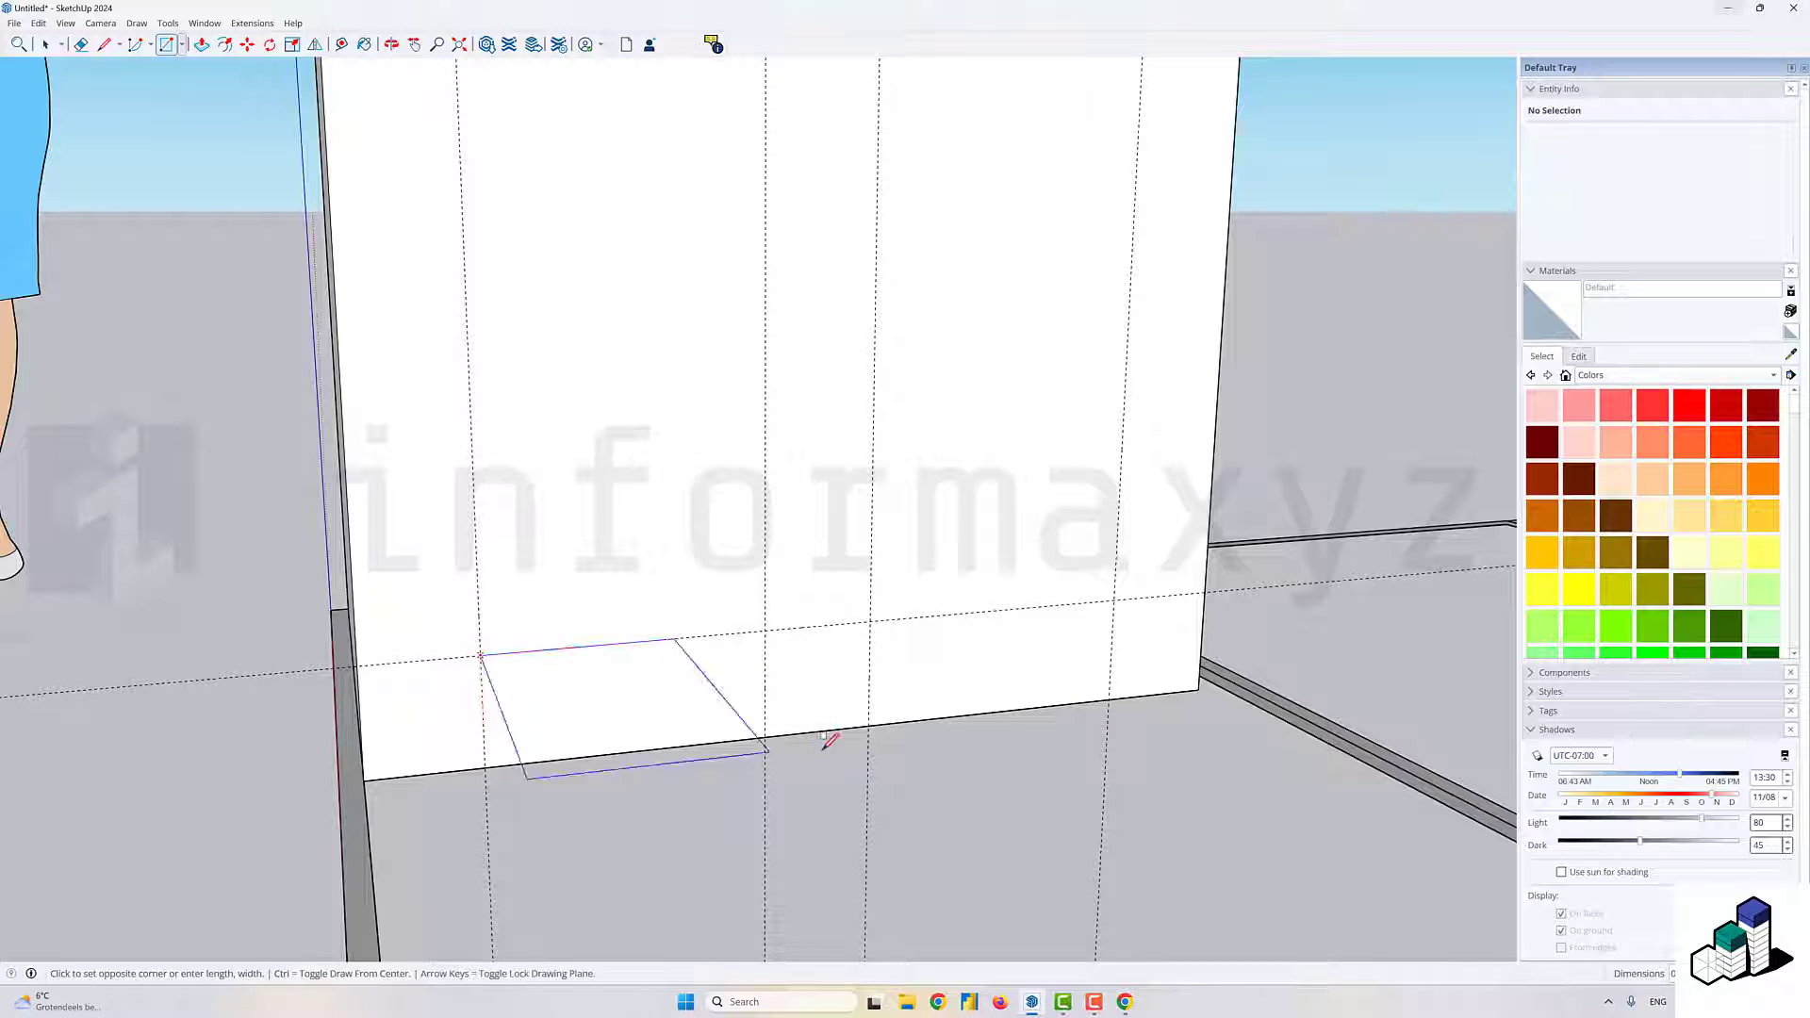
pyautogui.click(765, 733)
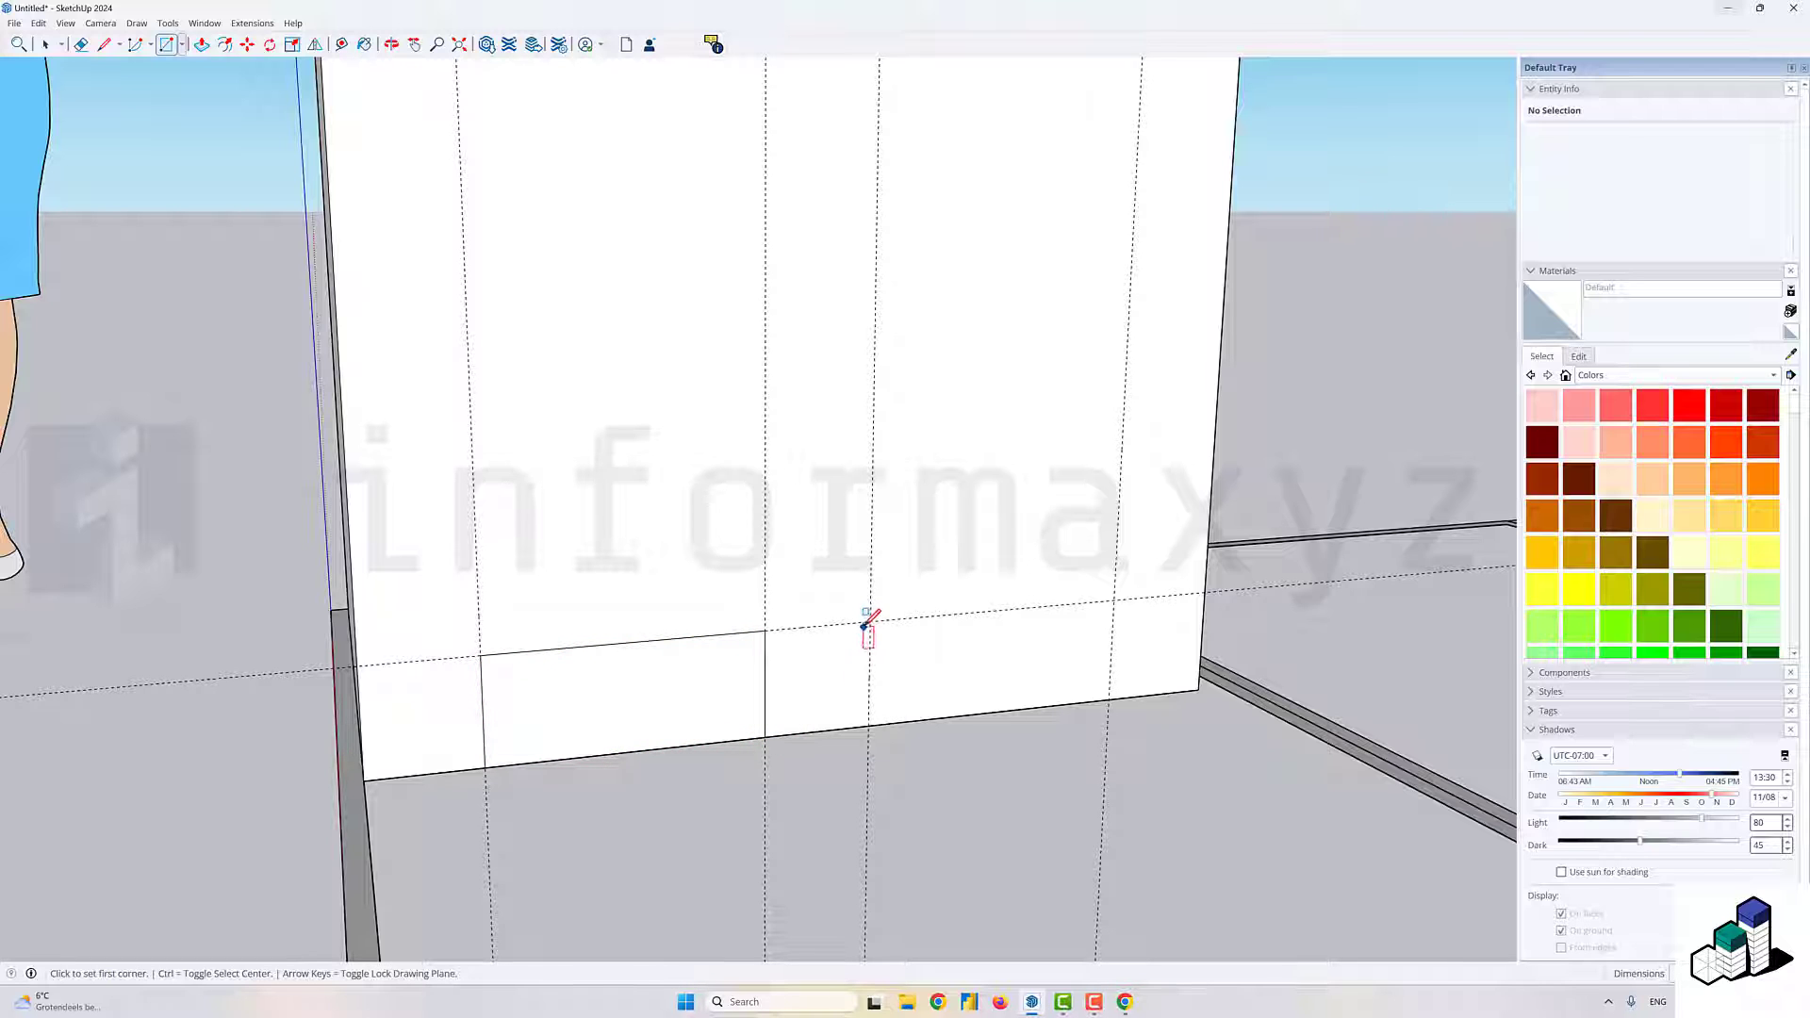
pyautogui.click(869, 623)
pyautogui.click(1109, 700)
# - Push/Pull both bottom rectangles through the full depth of the box to cut two fork openings
pyautogui.press('p')
pyautogui.click(990, 695)
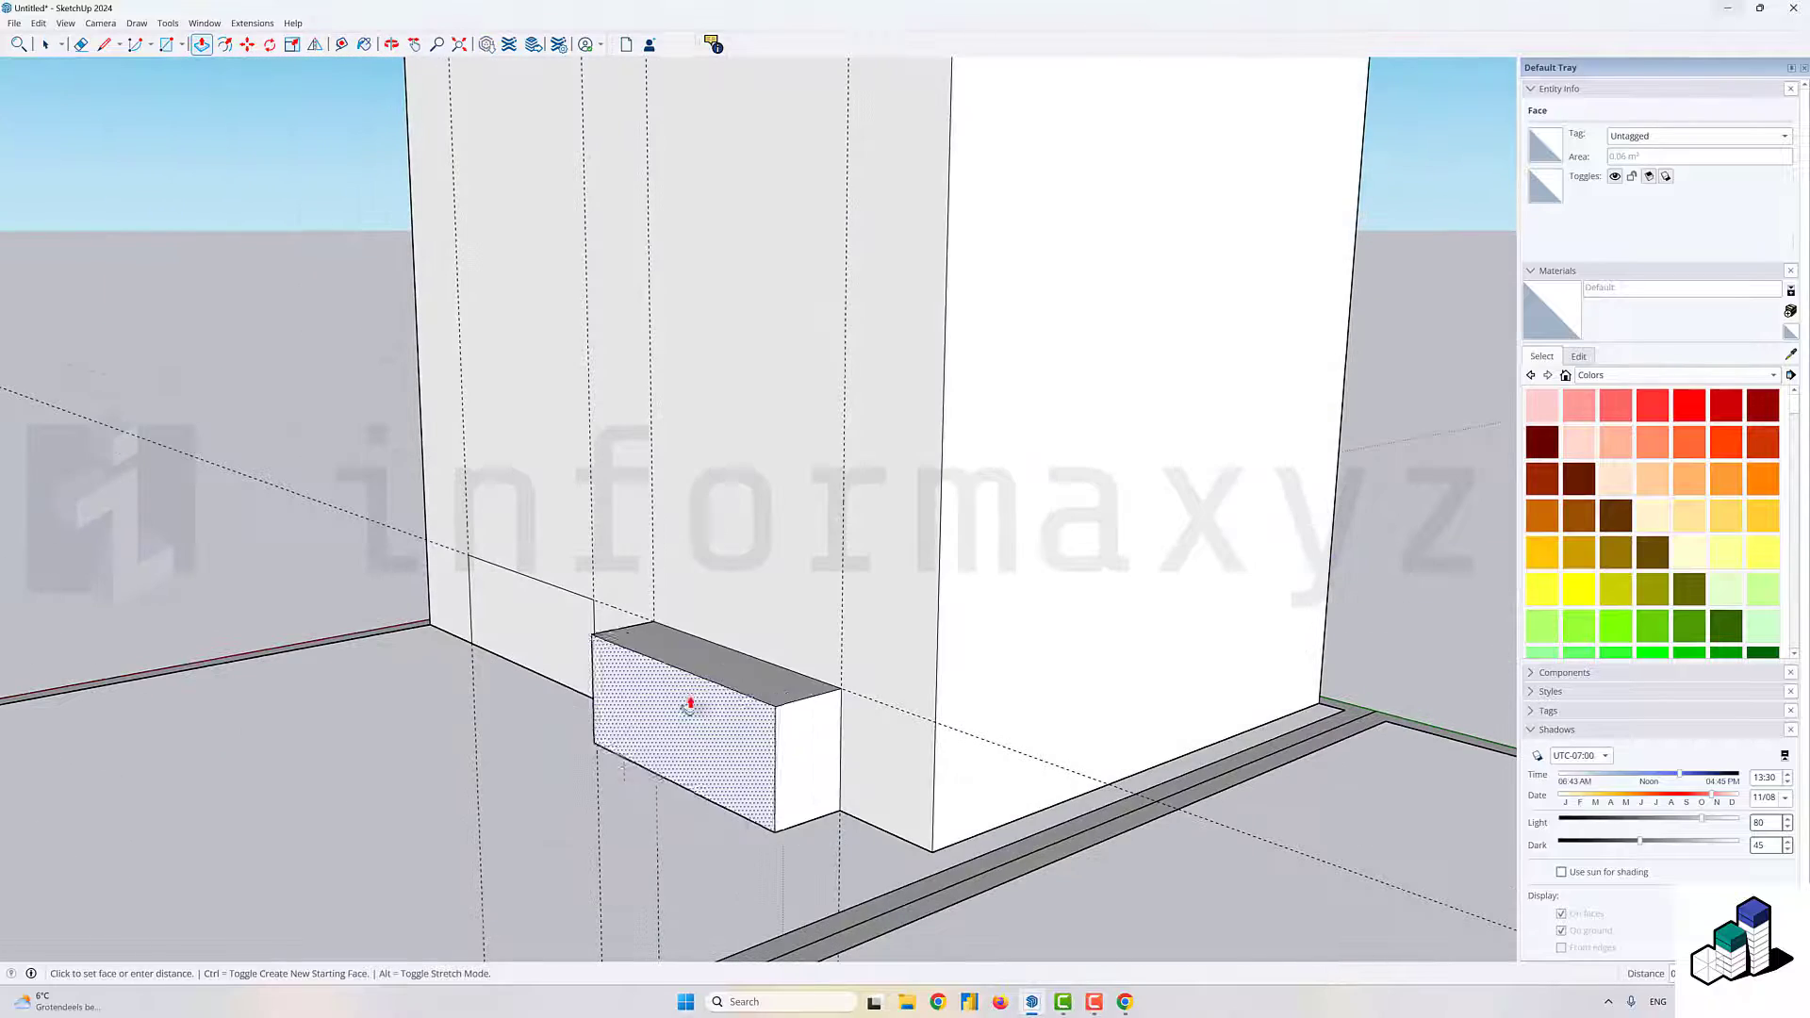
pyautogui.click(1316, 717)
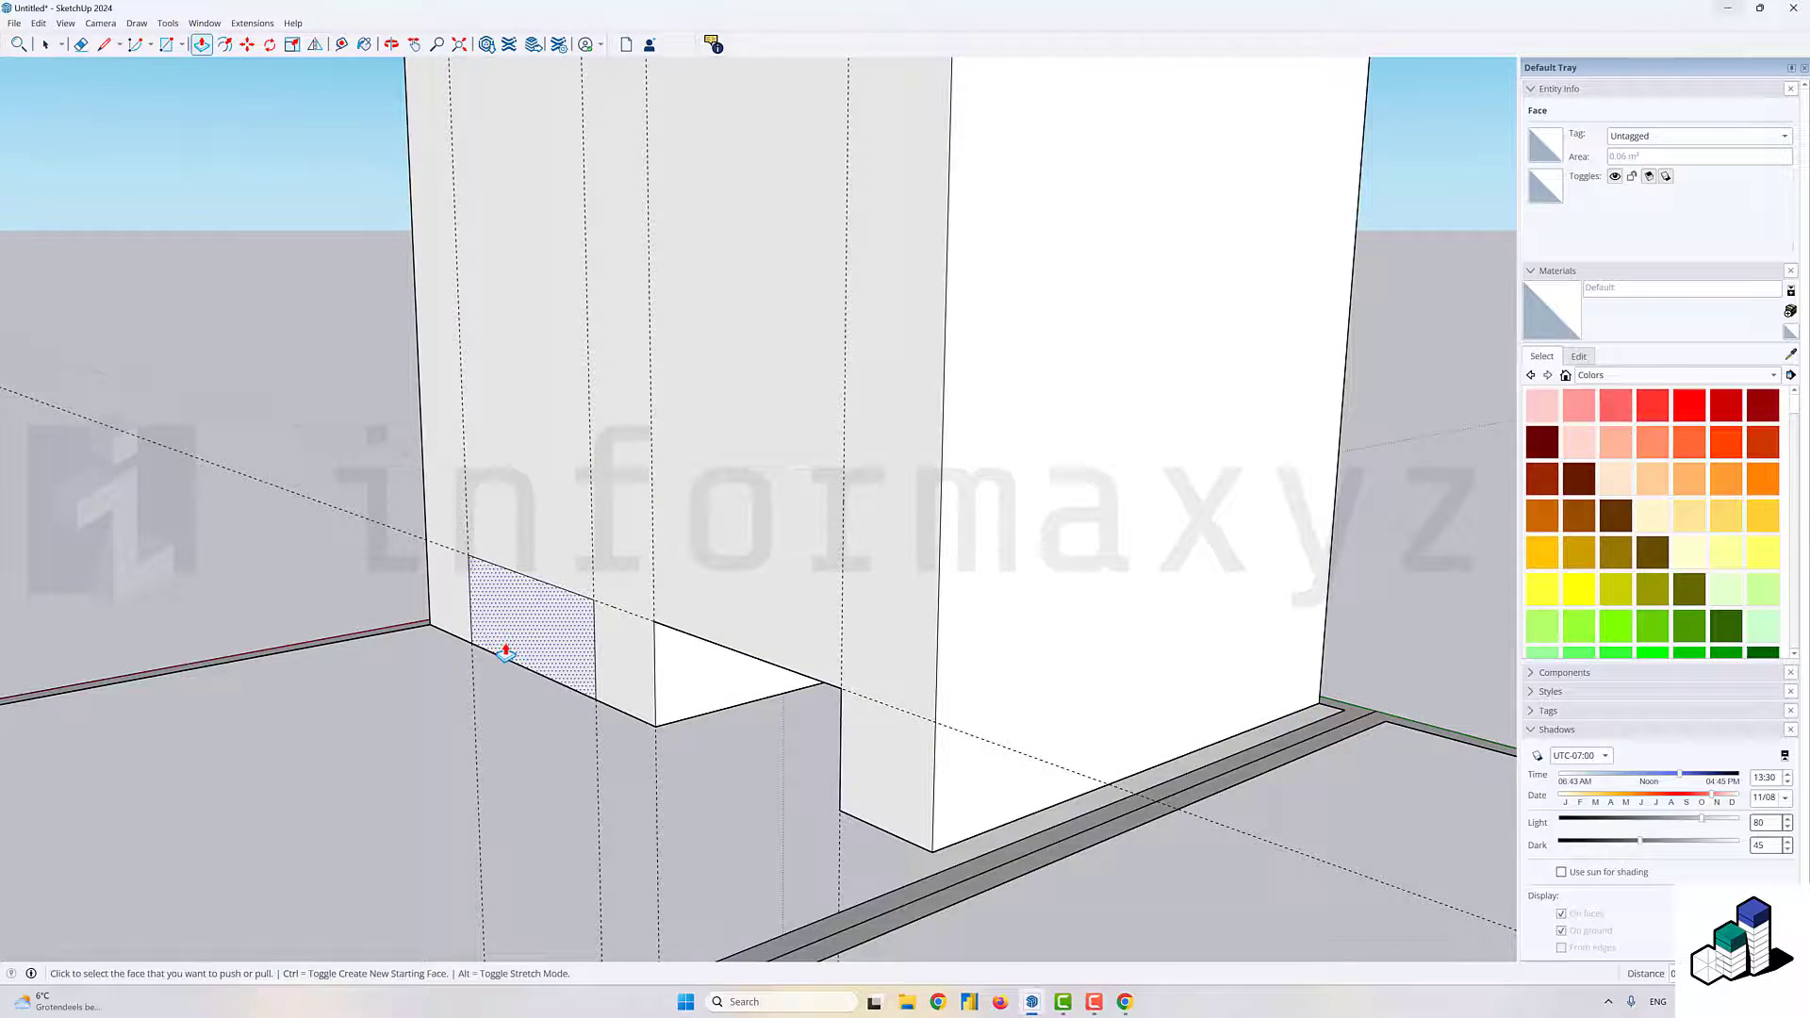
pyautogui.doubleClick(505, 653)
# - Erase the construction guides around the box's front face
pyautogui.moveTo(671, 641)
pyautogui.mouseDown()
pyautogui.moveTo(829, 558)
pyautogui.moveTo(917, 598)
pyautogui.mouseUp()
pyautogui.press('e')
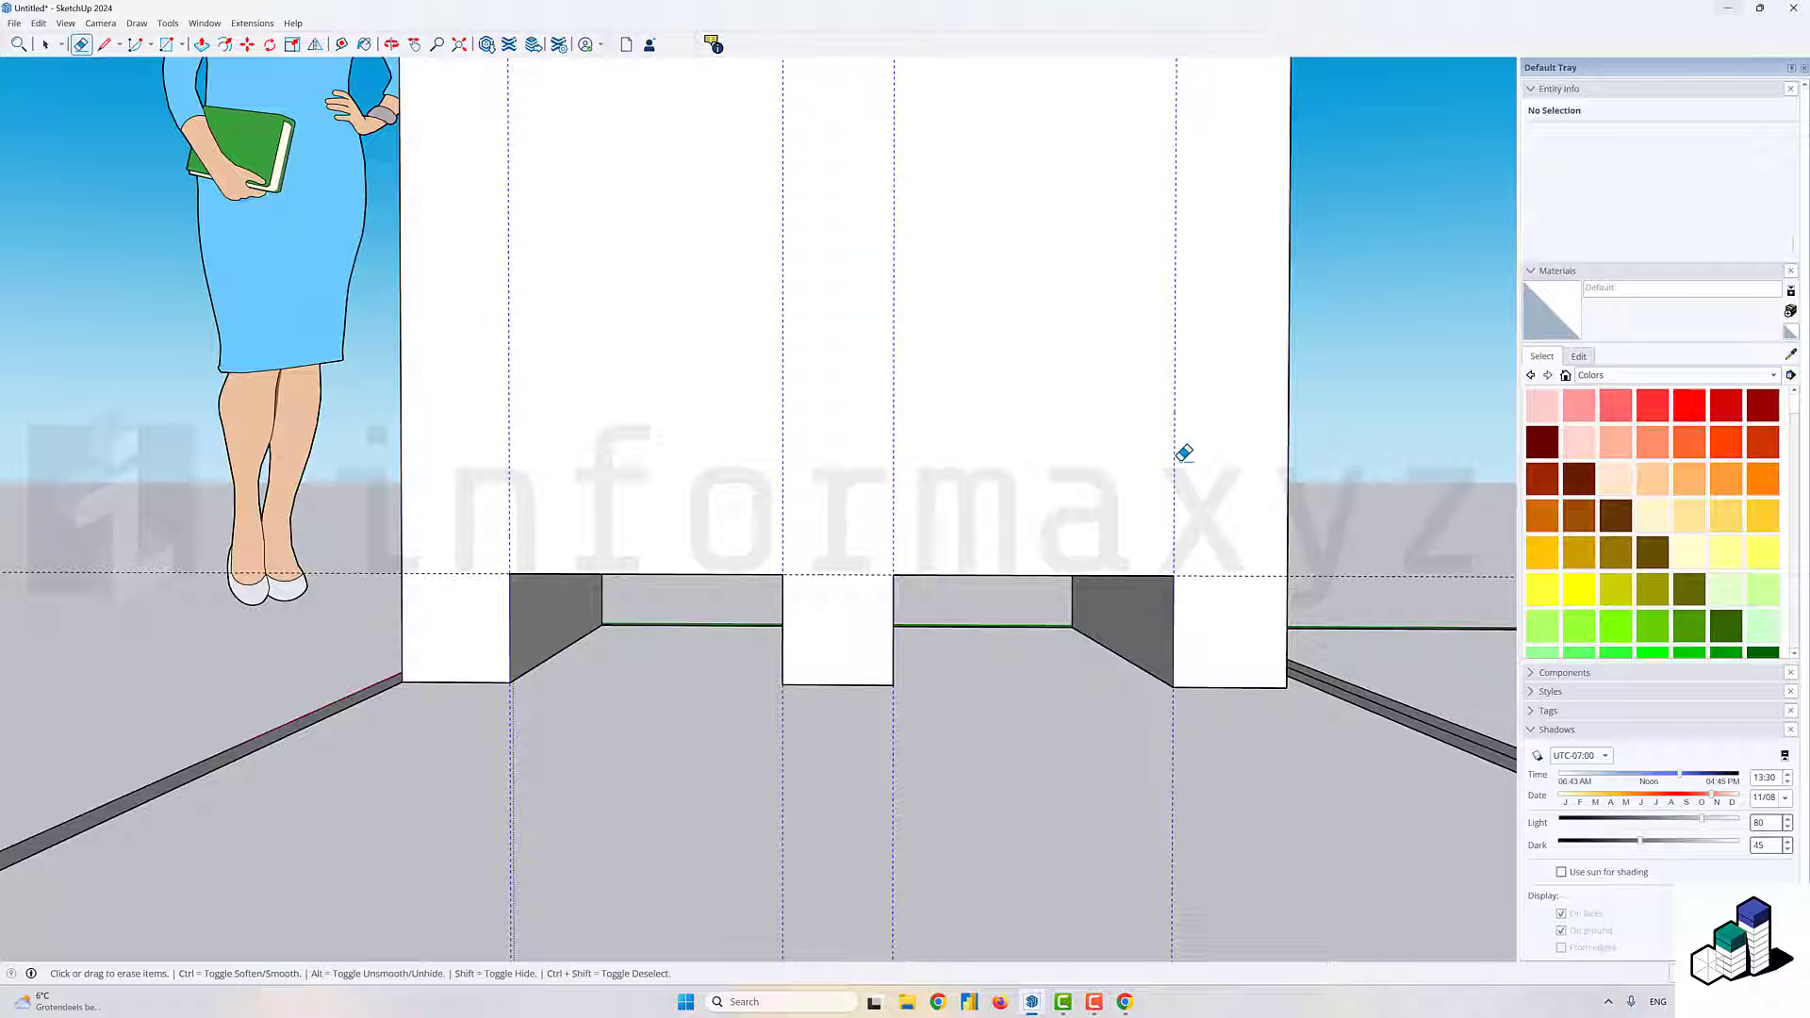
pyautogui.moveTo(797, 416); pyautogui.dragTo(780, 513)
# - Select the entire pallet box and turn it into a component with the default definition name
pyautogui.press('space')
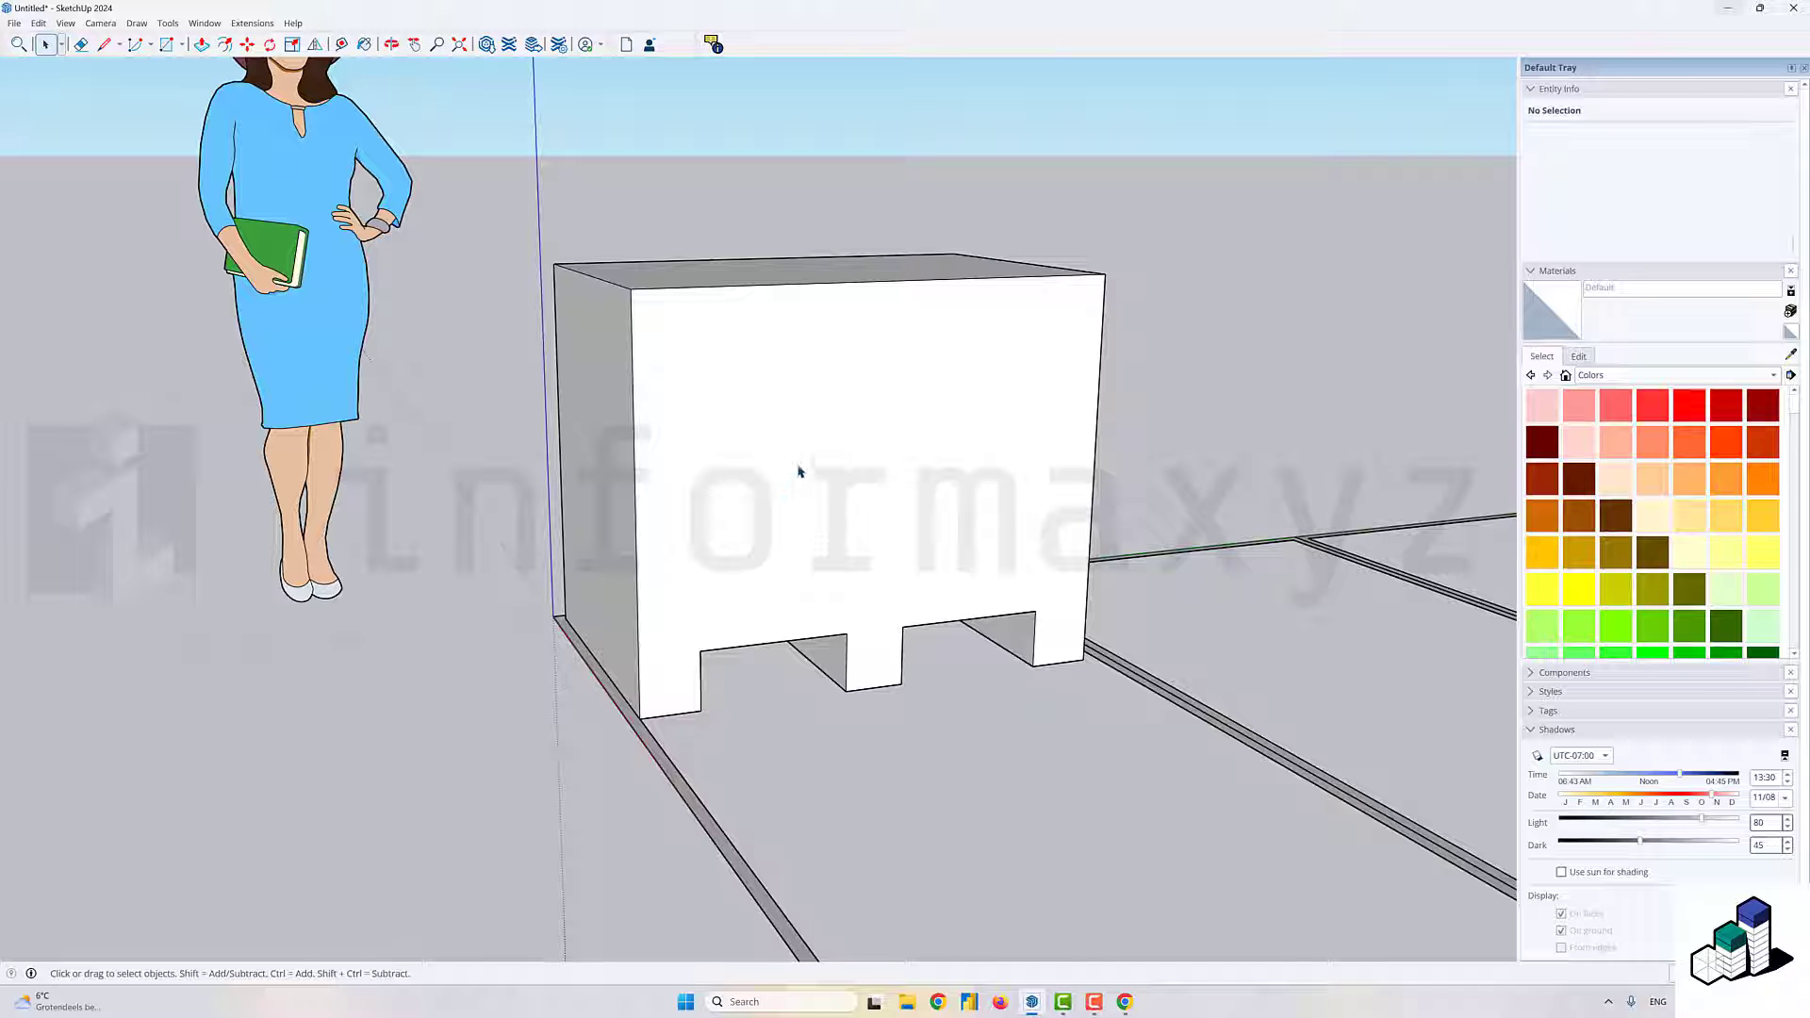
pyautogui.tripleClick(798, 472)
pyautogui.rightClick(798, 472)
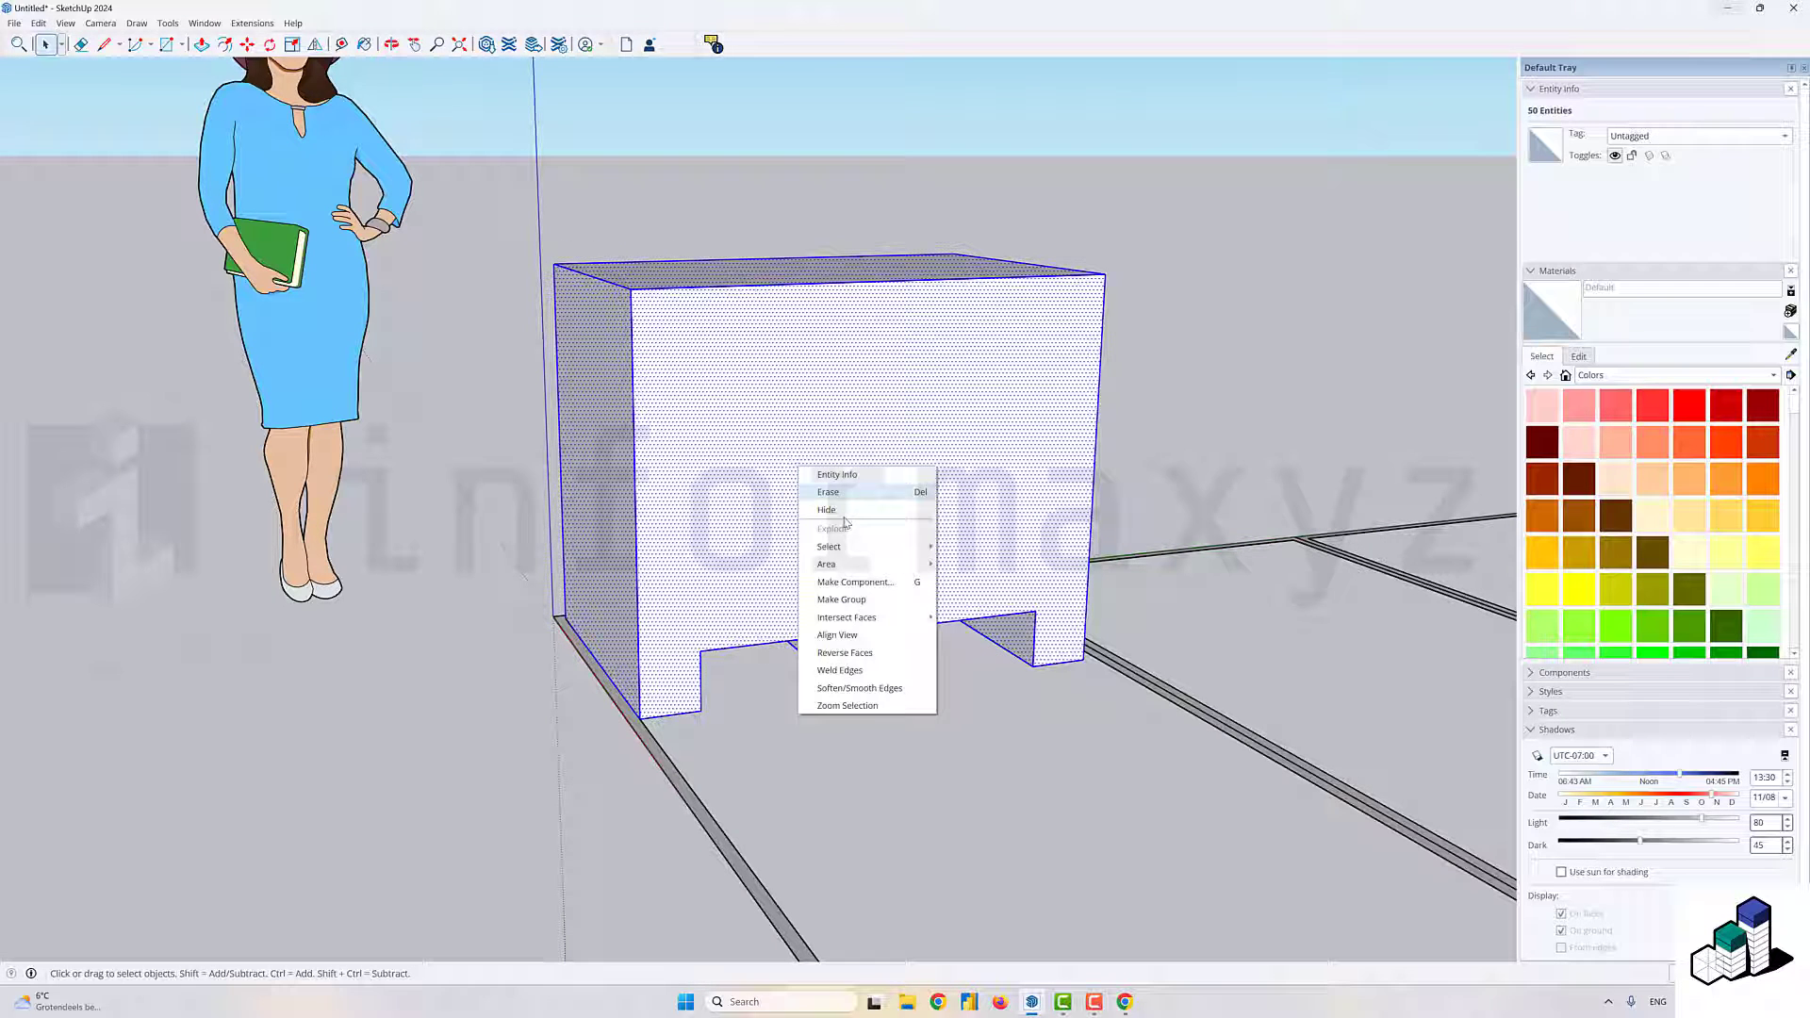
pyautogui.click(854, 582)
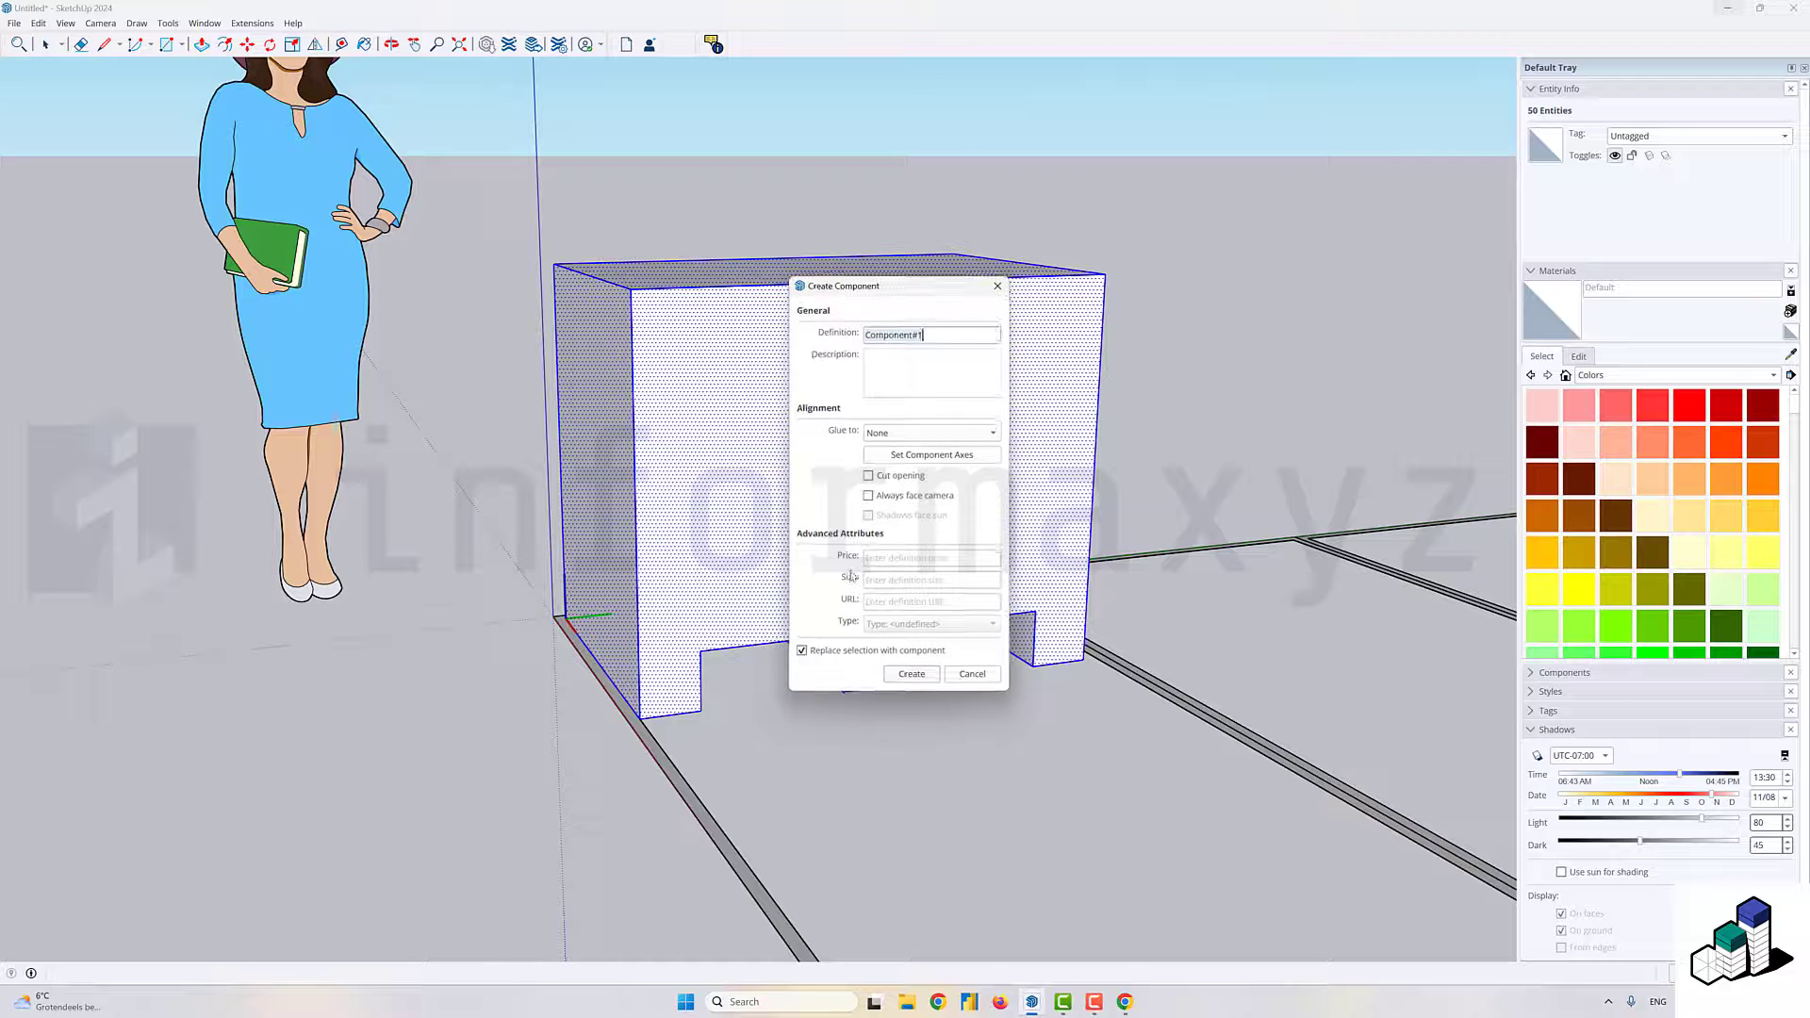
pyautogui.click(911, 673)
# - Move the pallet box component slightly along the green axis to centre it between the first lane's border lines
pyautogui.scroll(5, 1027, 716)
pyautogui.press('t')
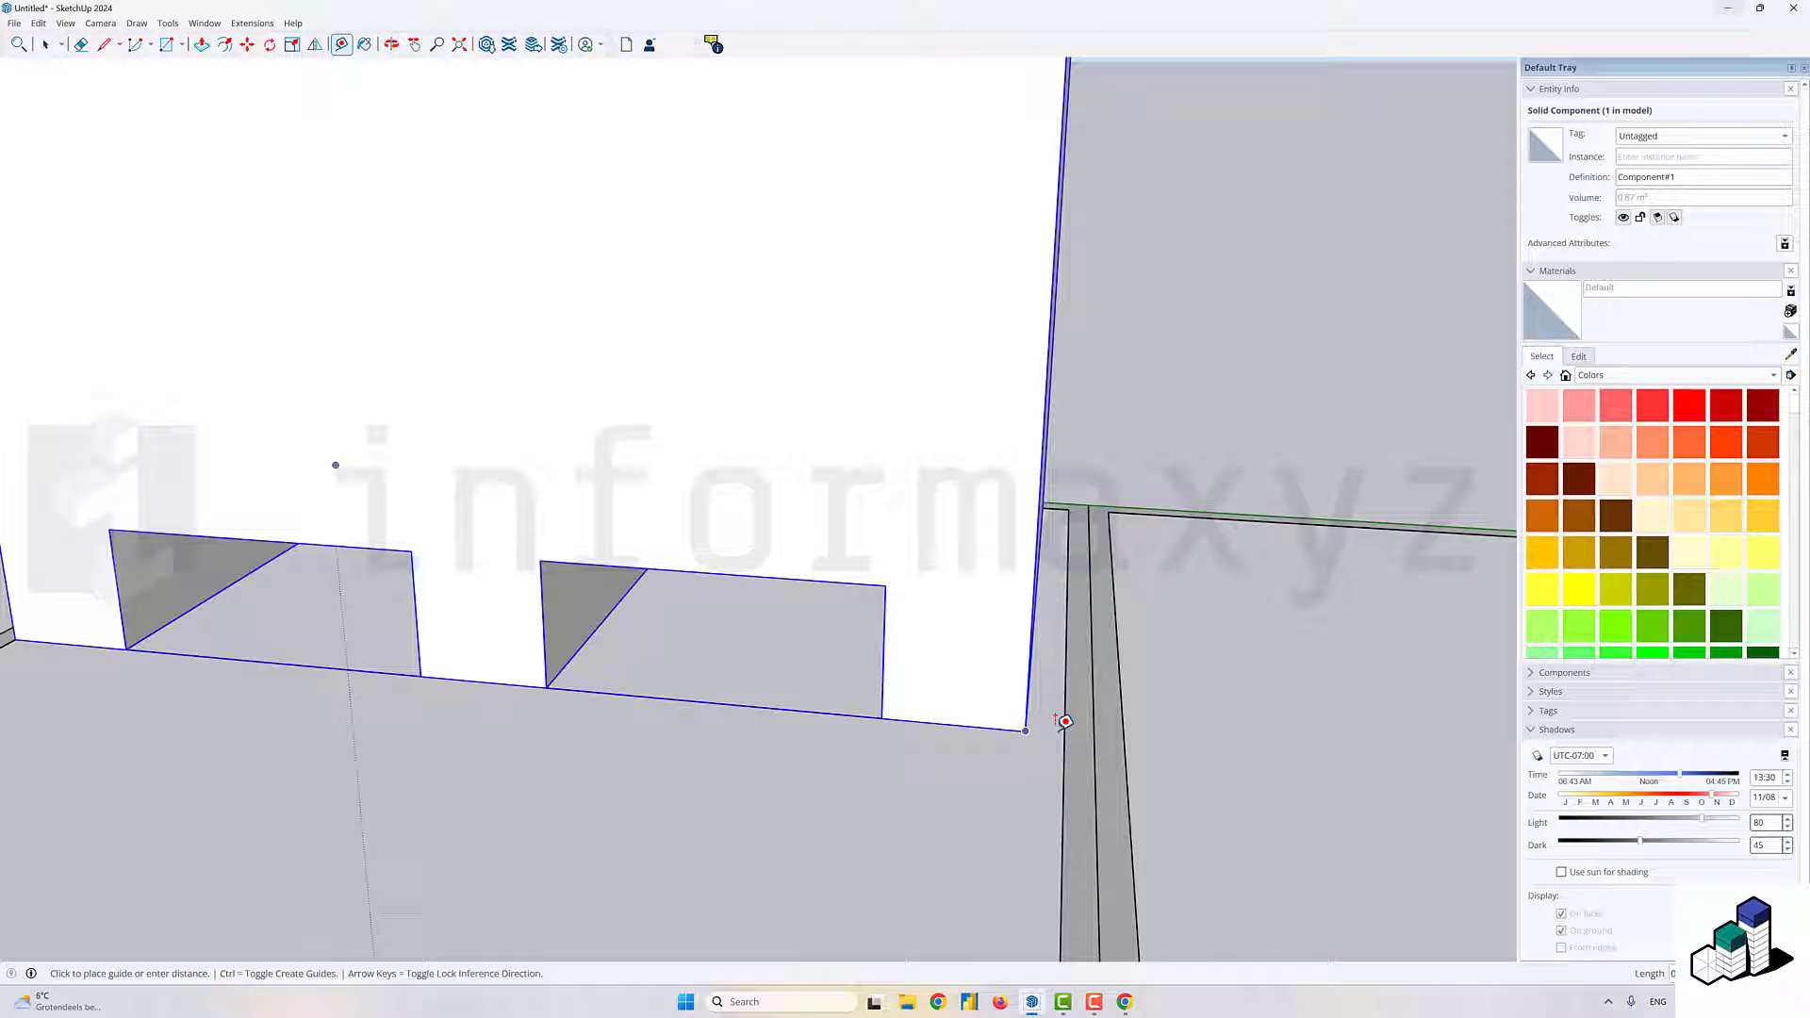
pyautogui.press('m')
pyautogui.click(883, 719)
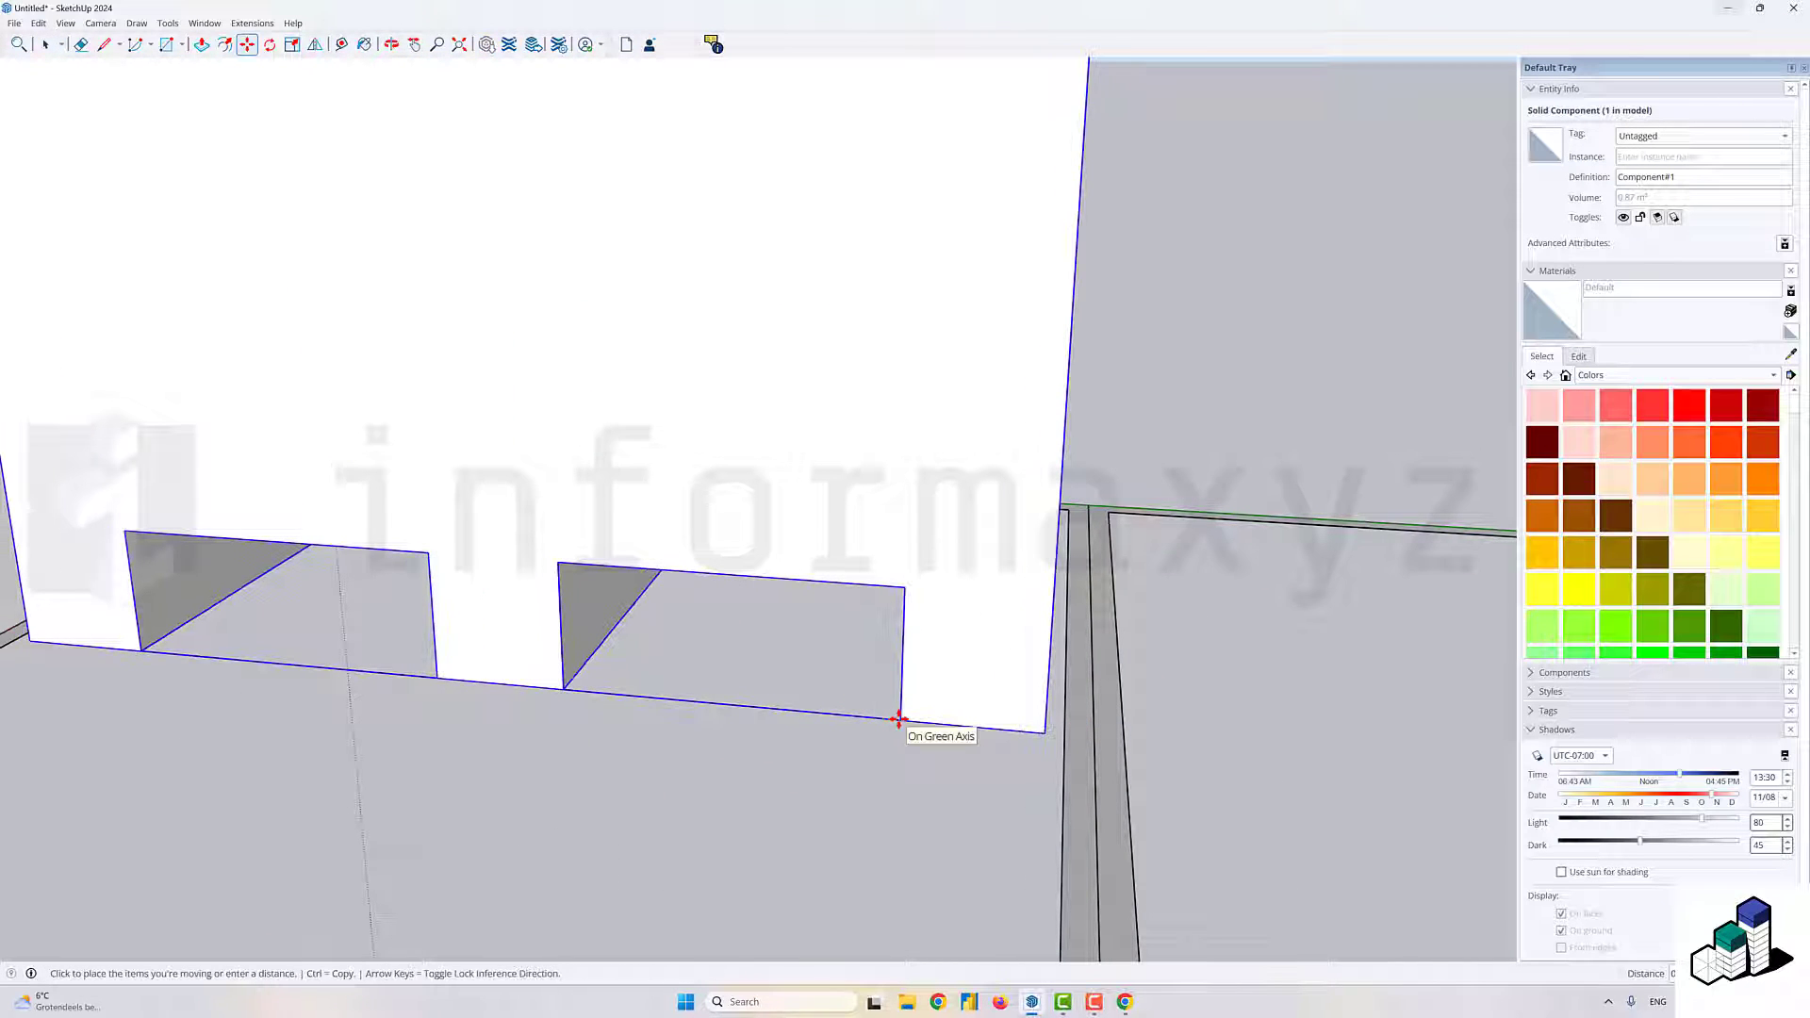
pyautogui.click(899, 720)
pyautogui.press('space')
# - Copy the pallet box upward from its bottom corner to its top corner and multiply by x4 to build a stack of five
pyautogui.scroll(-3, 630, 650)
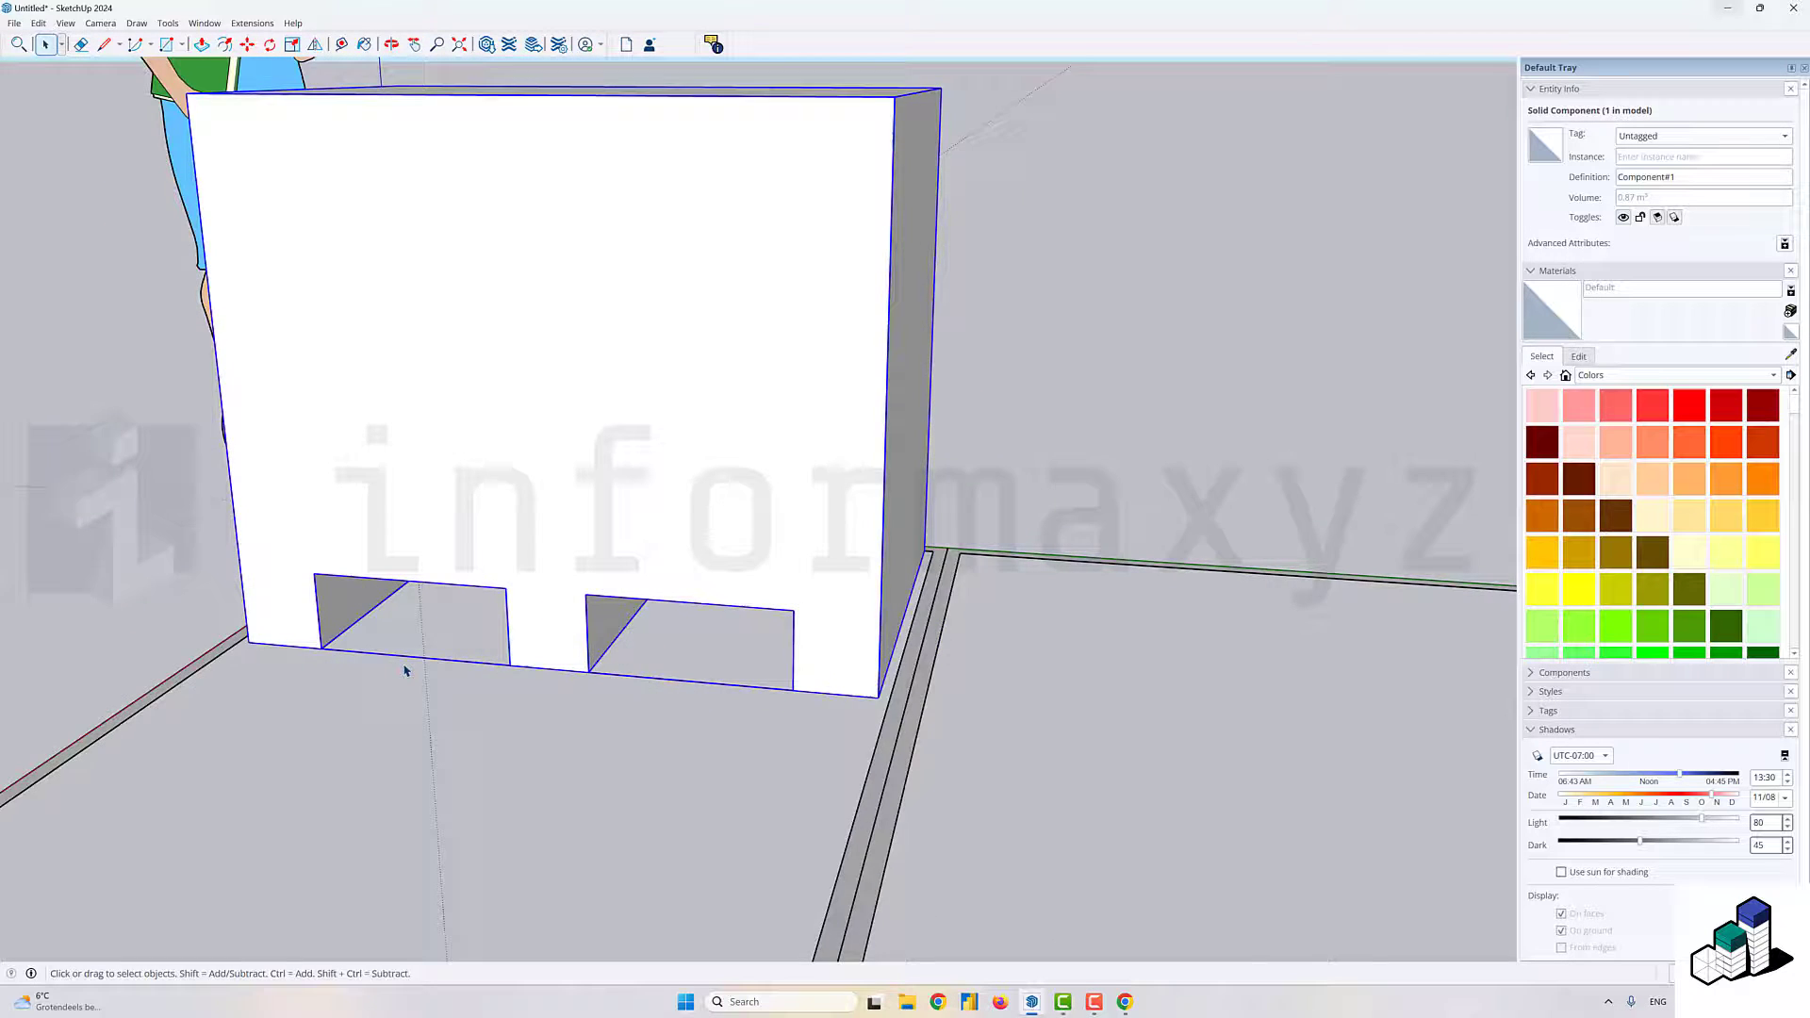
pyautogui.moveTo(404, 671); pyautogui.dragTo(760, 655)
pyautogui.scroll(-3, 760, 654)
pyautogui.moveTo(776, 554); pyautogui.dragTo(713, 589)
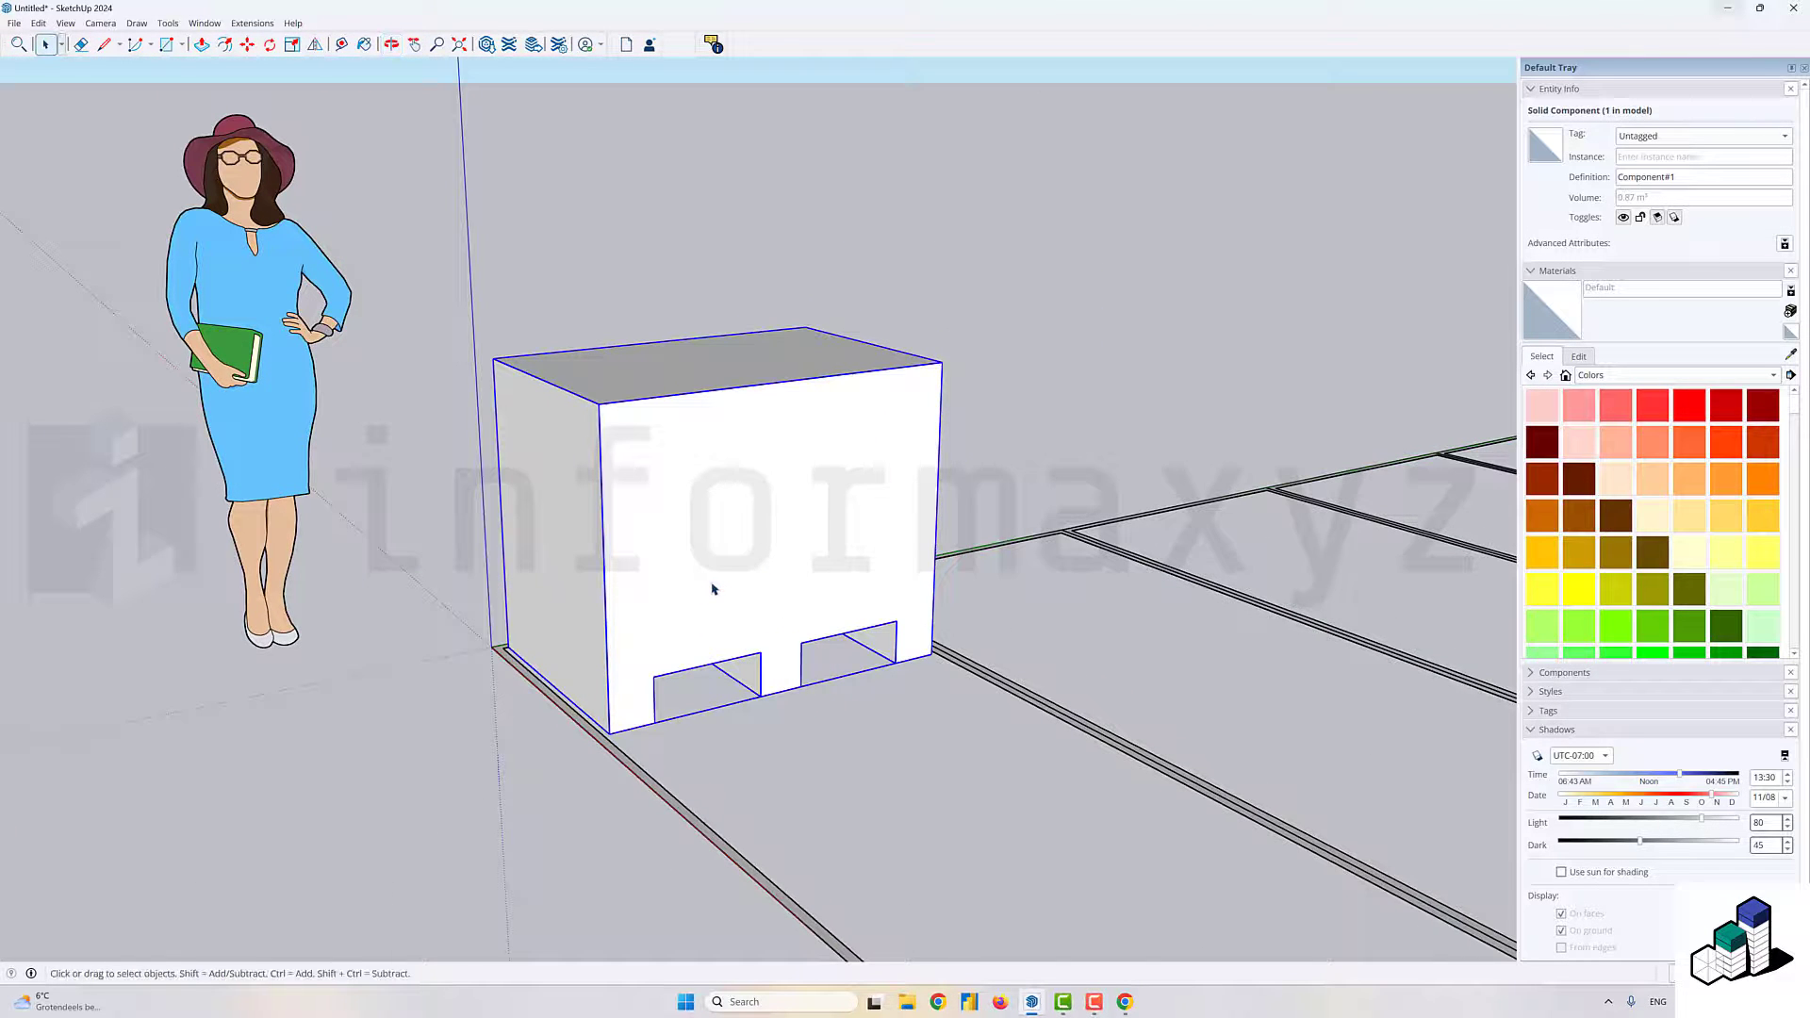
pyautogui.press('m')
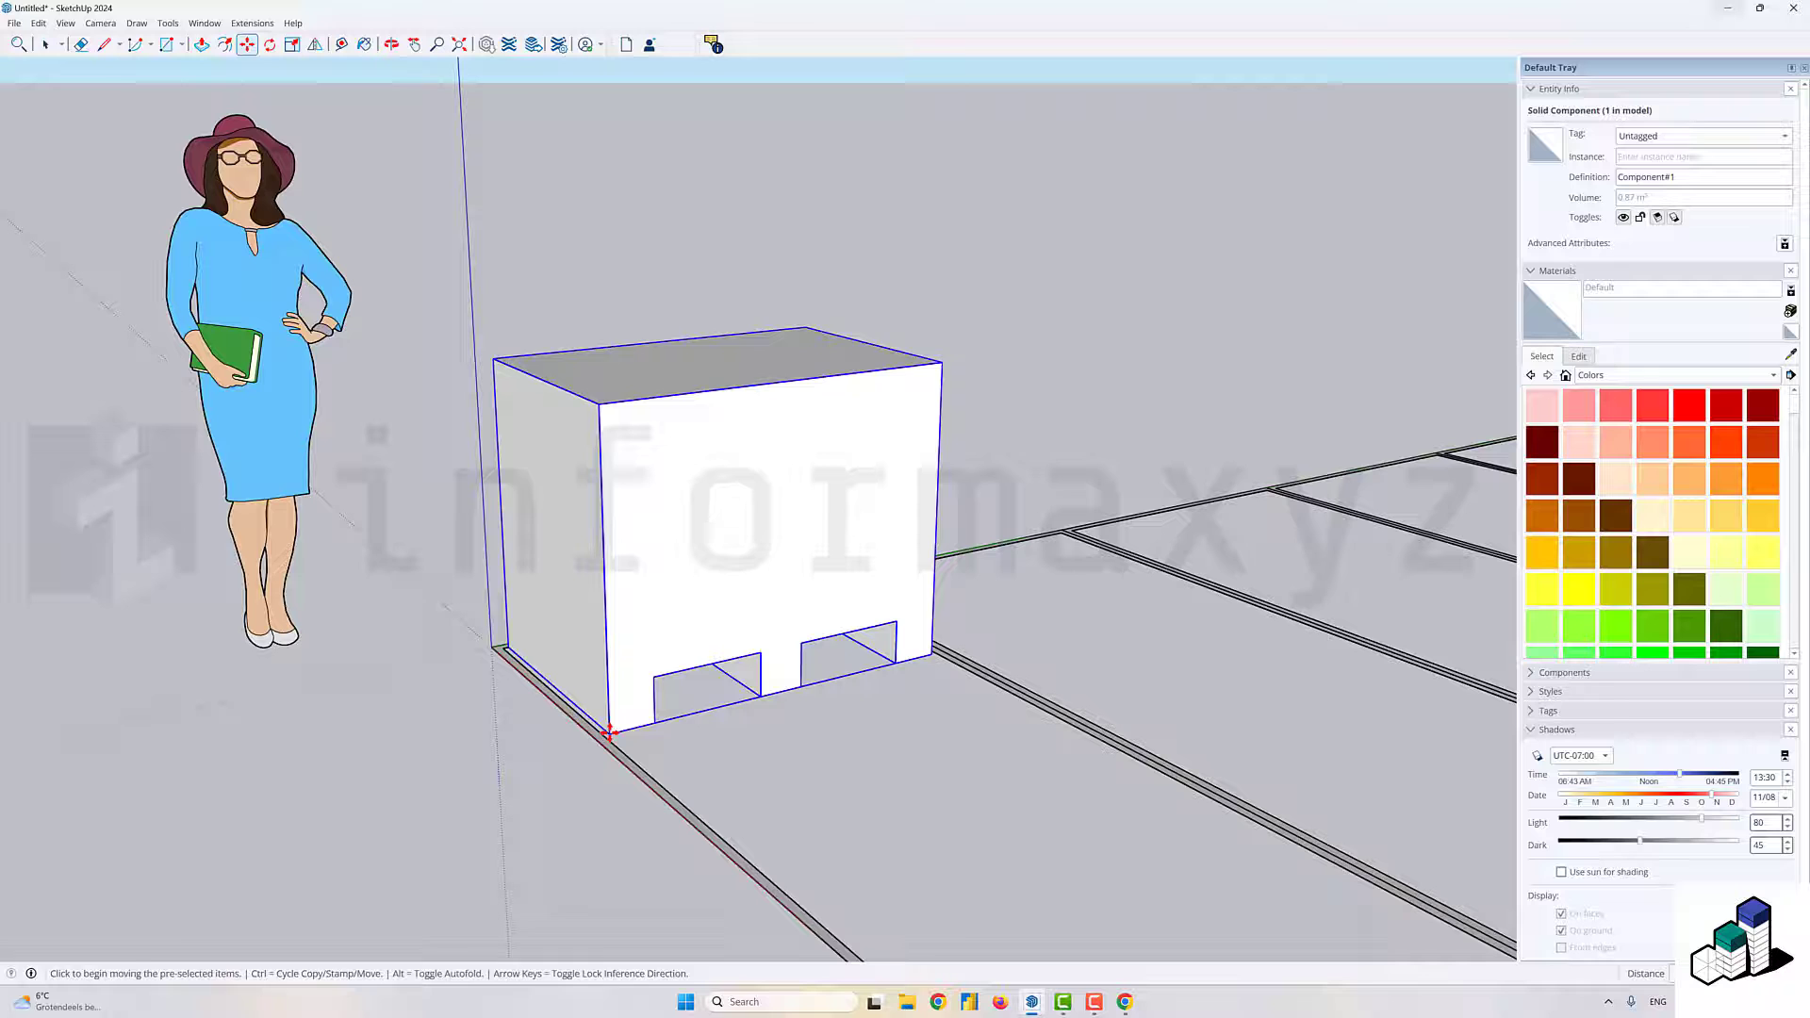
pyautogui.press('ctrl')
pyautogui.click(610, 732)
pyautogui.click(605, 405)
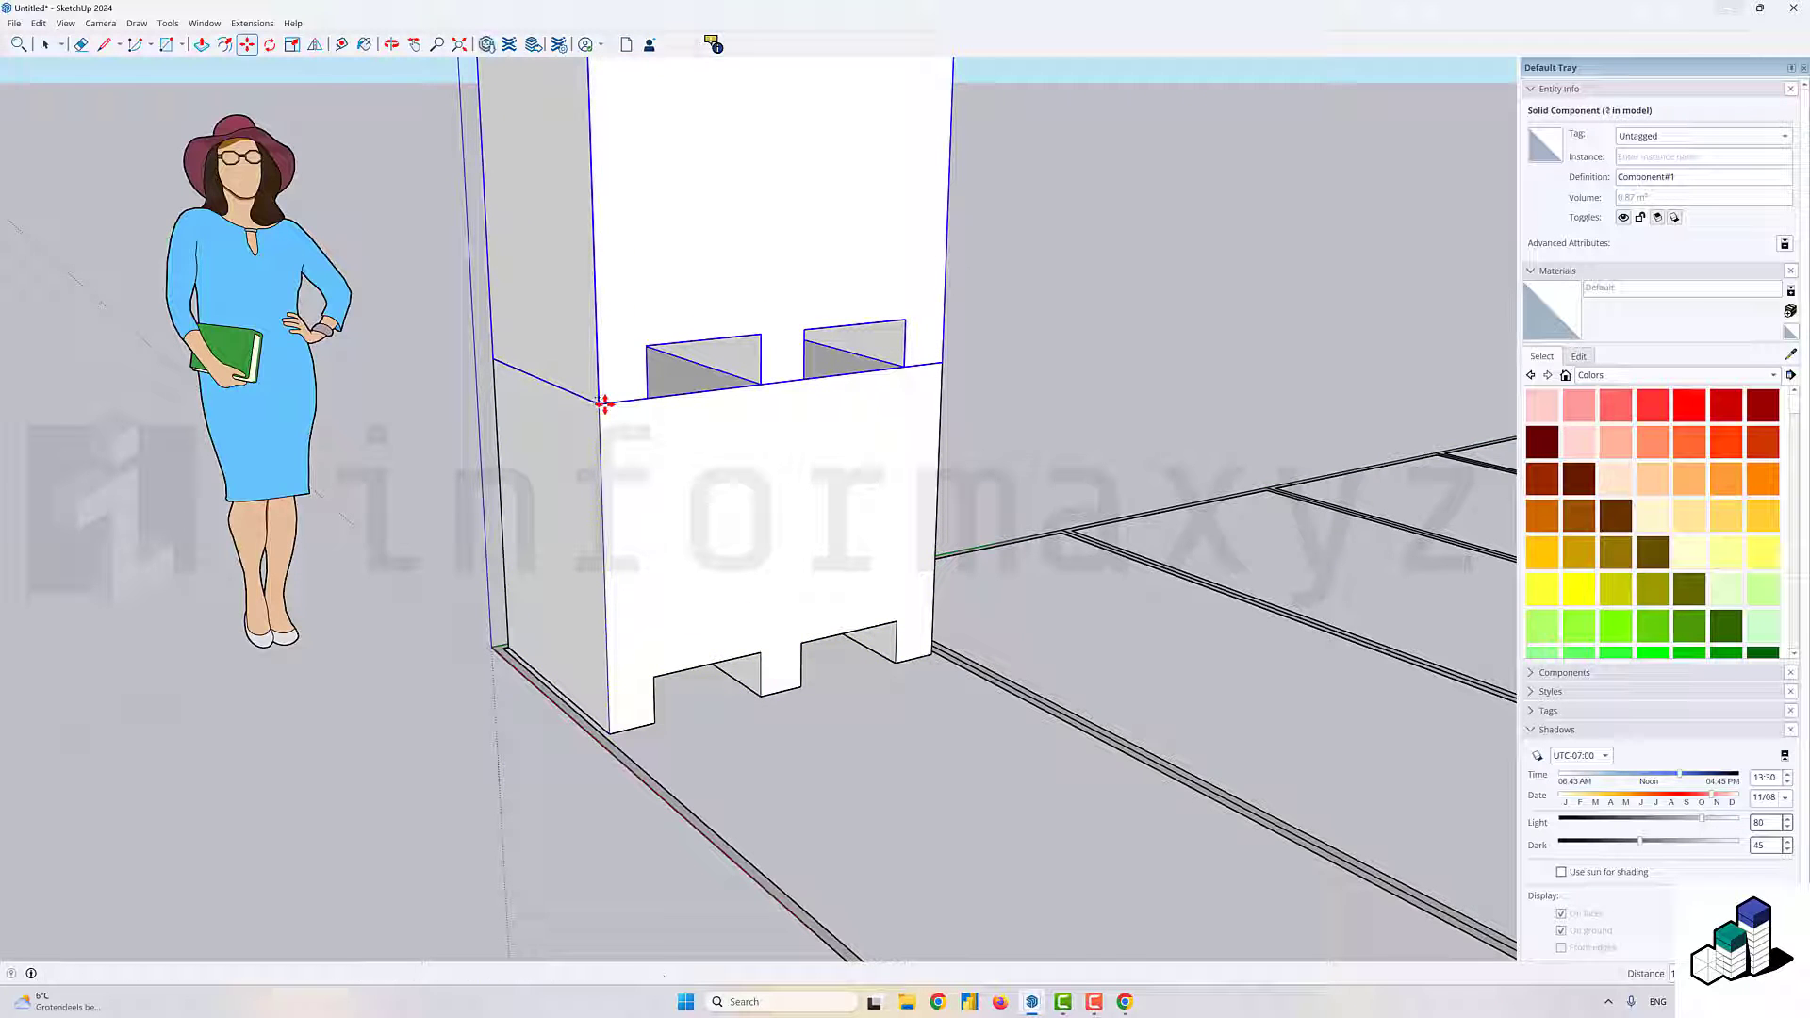
pyautogui.write('x4')
pyautogui.press('Return')
pyautogui.scroll(-5, 613, 434)
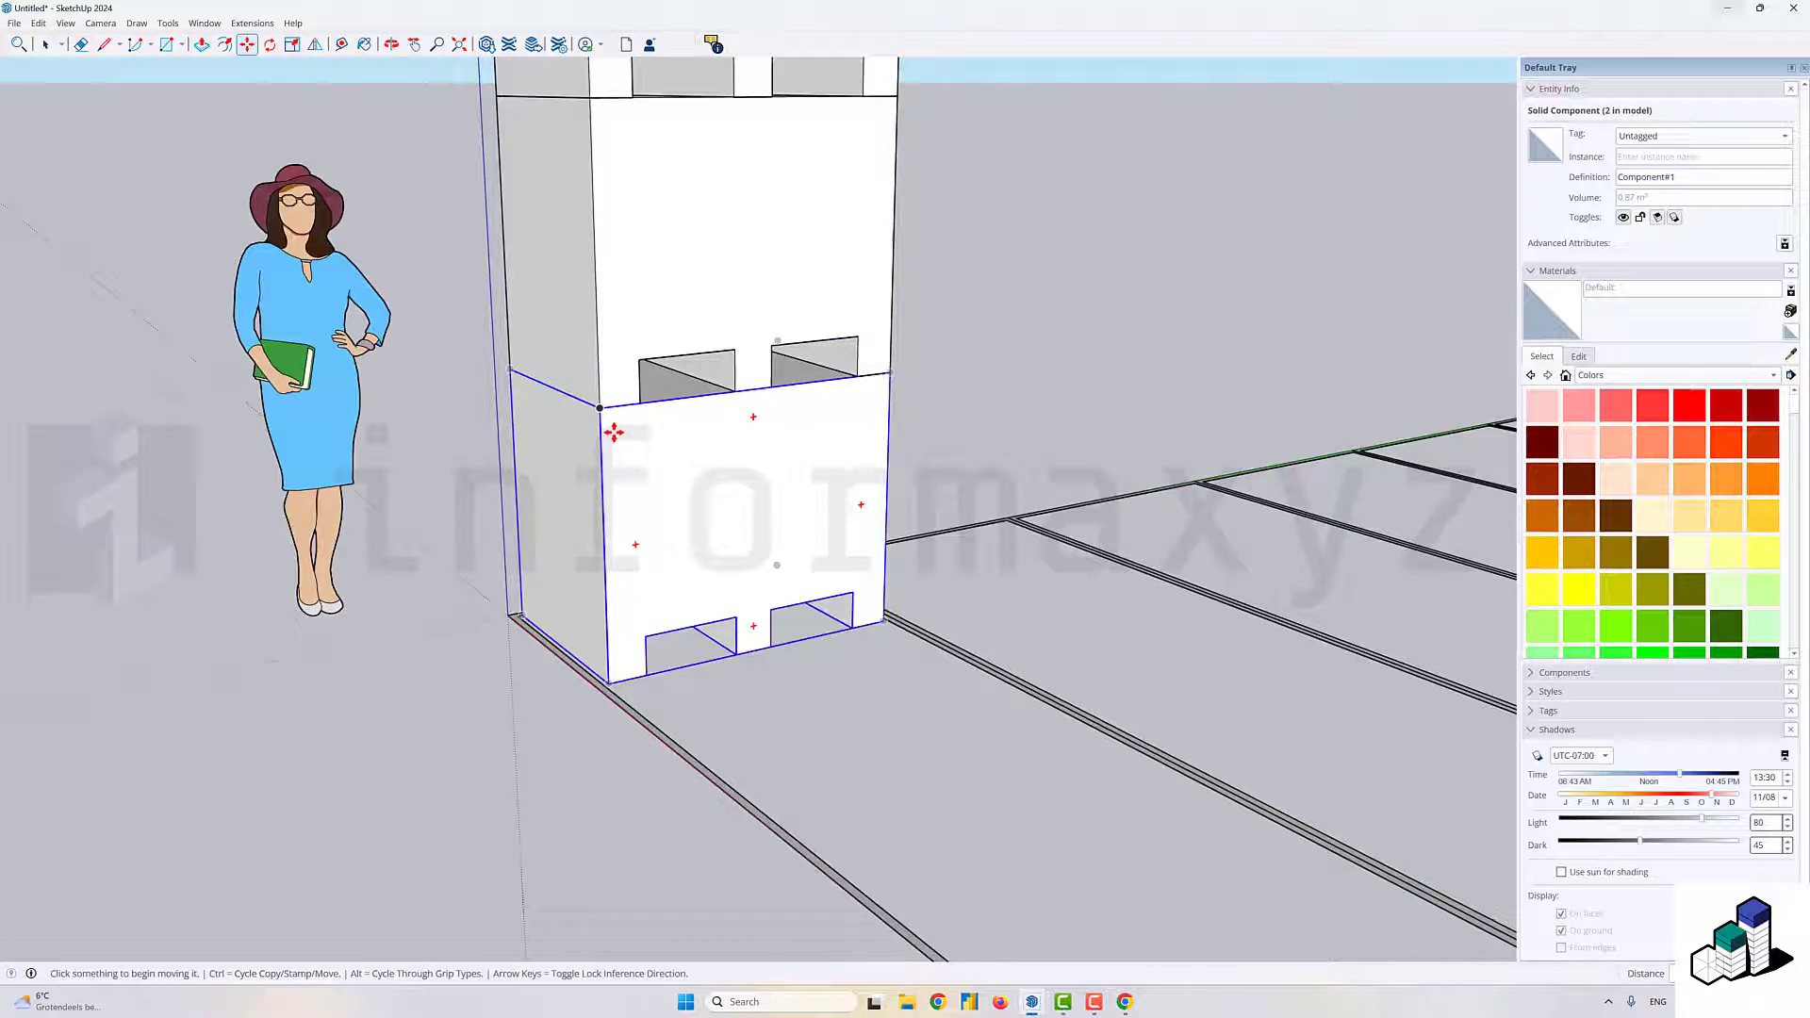
pyautogui.moveTo(641, 410); pyautogui.dragTo(647, 586)
pyautogui.press('space')
pyautogui.hotkey('ctrl', 't')
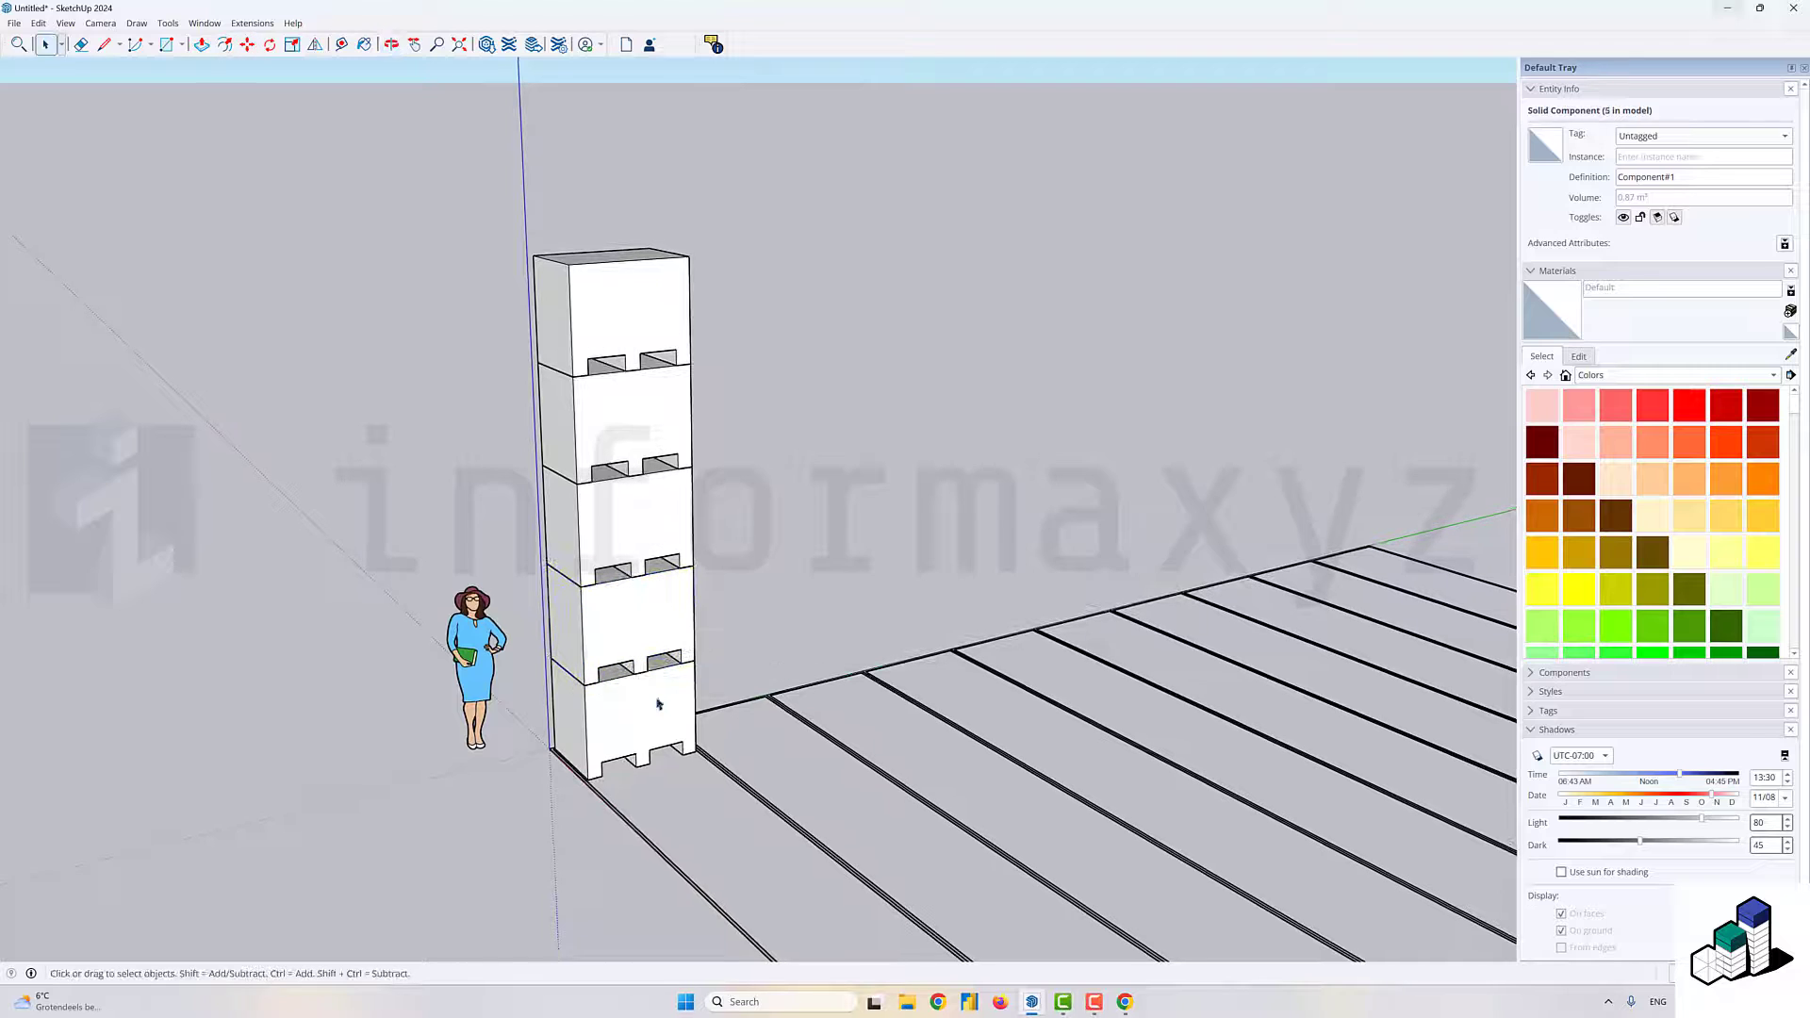
# - Name the instances of the five stacked boxes 1 to 5, from the lowest box to the highest
pyautogui.click(655, 703)
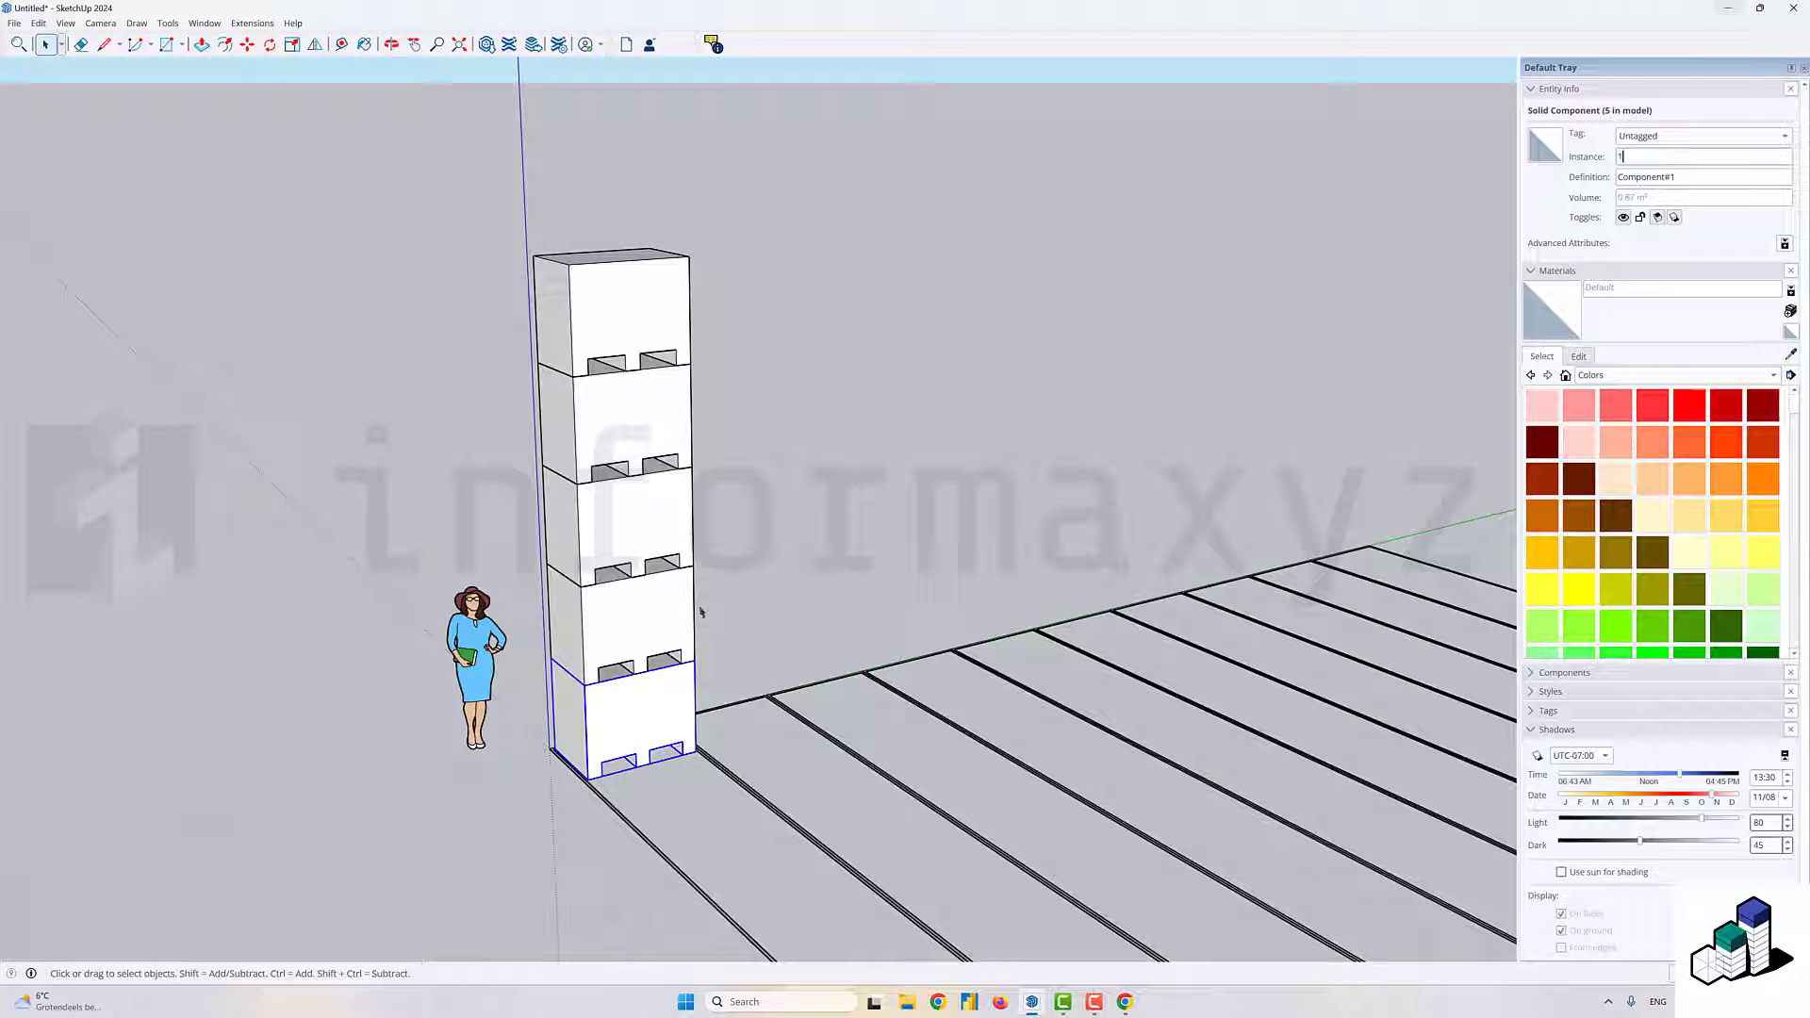
pyautogui.click(663, 617)
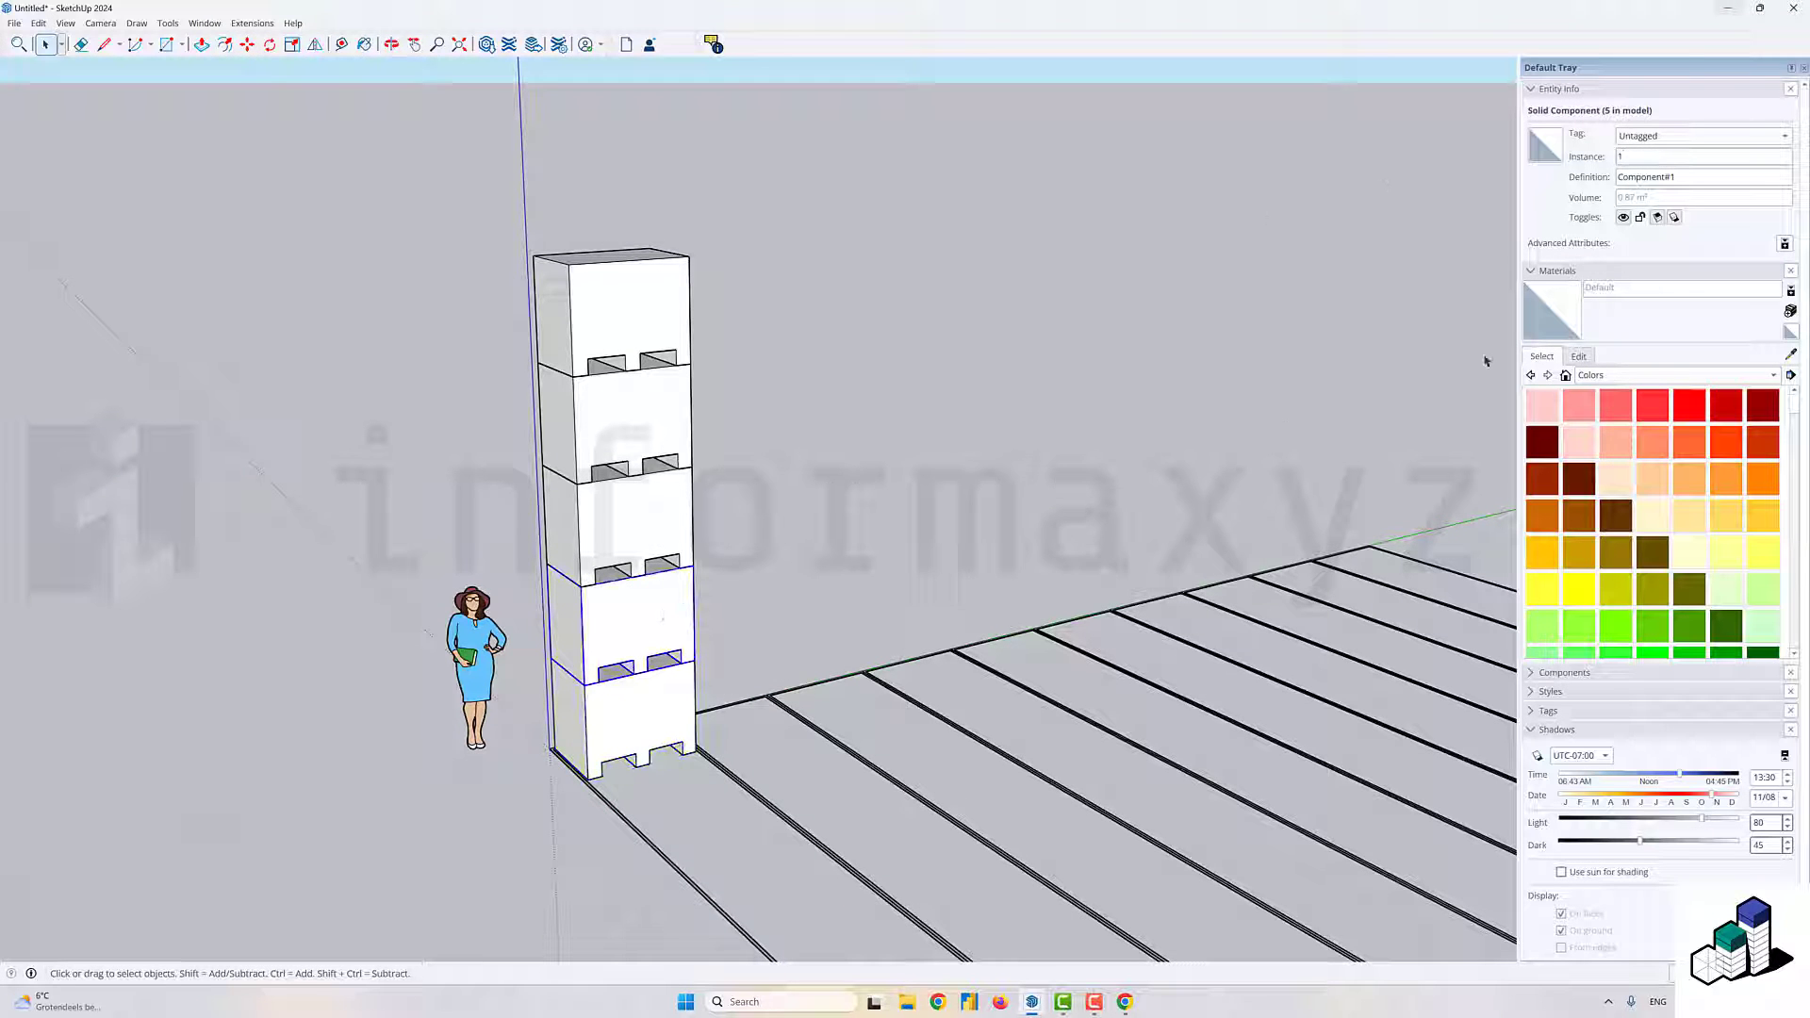
pyautogui.write('2')
pyautogui.click(663, 563)
pyautogui.write('3')
pyautogui.click(642, 402)
pyautogui.write('4')
pyautogui.click(631, 299)
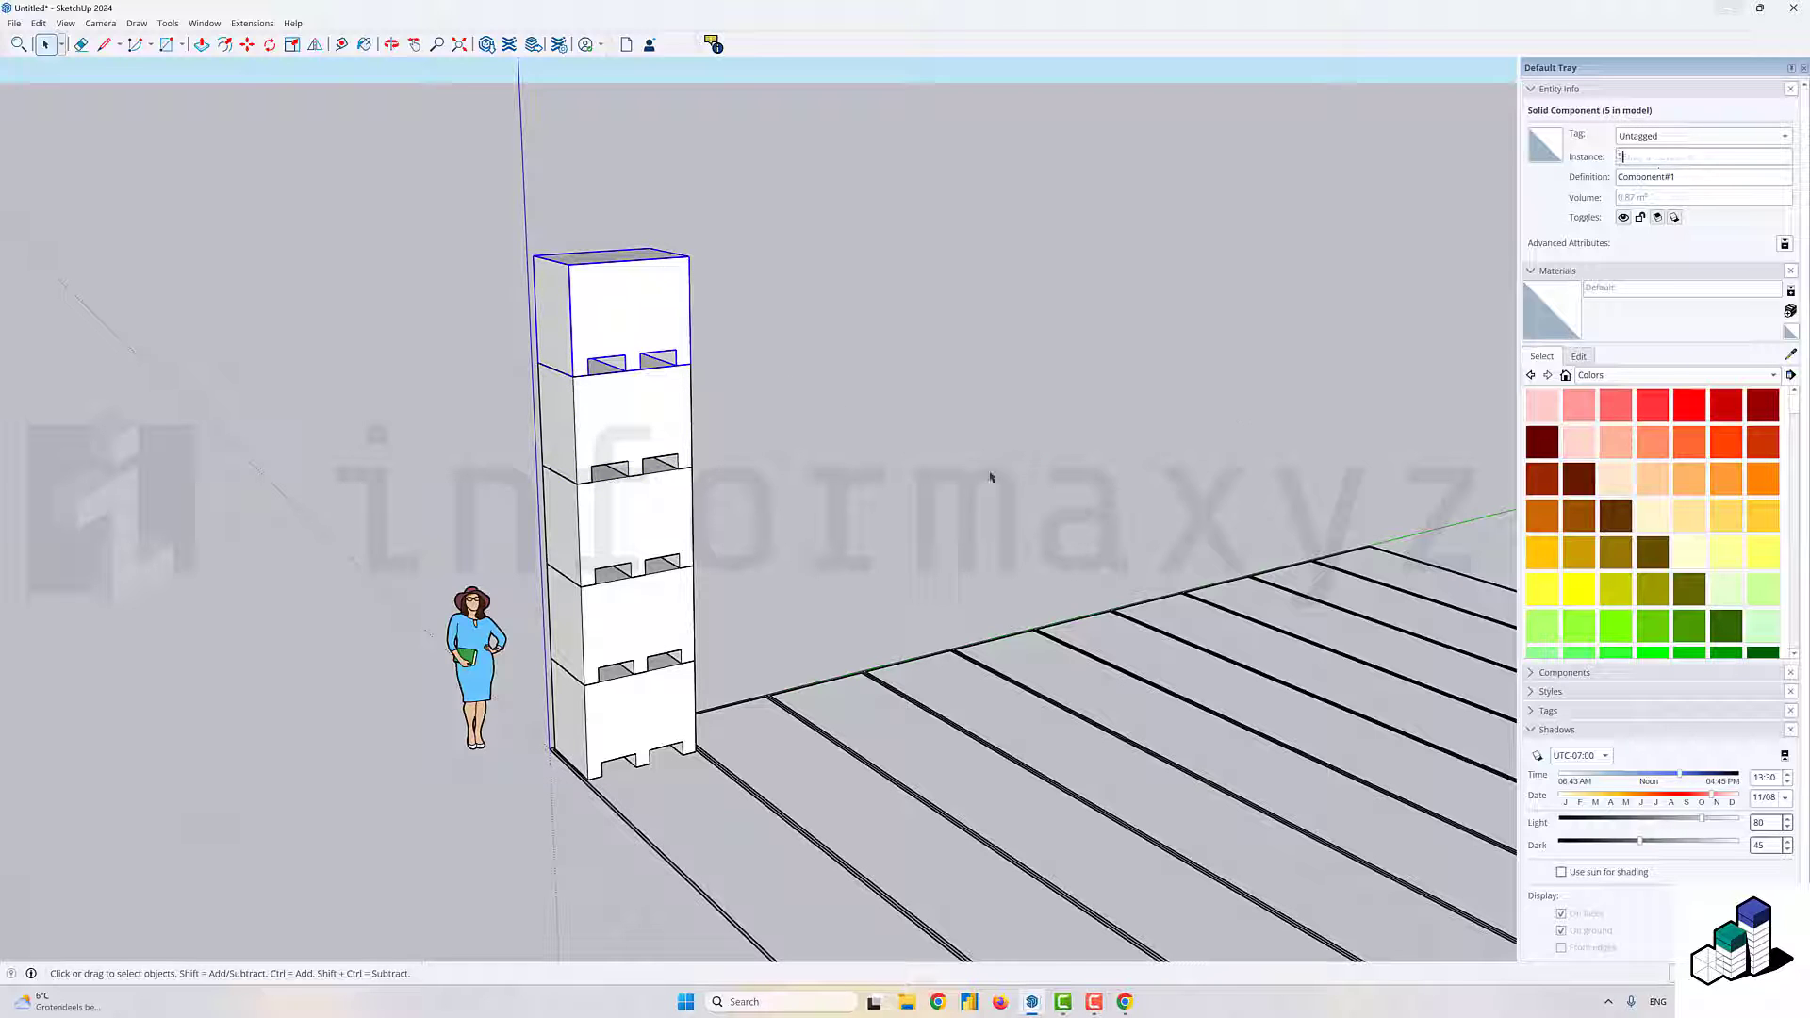
pyautogui.click(743, 631)
# - Select all five stacked boxes and combine them into a component named "stack"
pyautogui.keyDown('ctrl'); pyautogui.click(606, 322); pyautogui.keyUp('ctrl')
pyautogui.keyDown('ctrl'); pyautogui.click(626, 429); pyautogui.keyUp('ctrl')
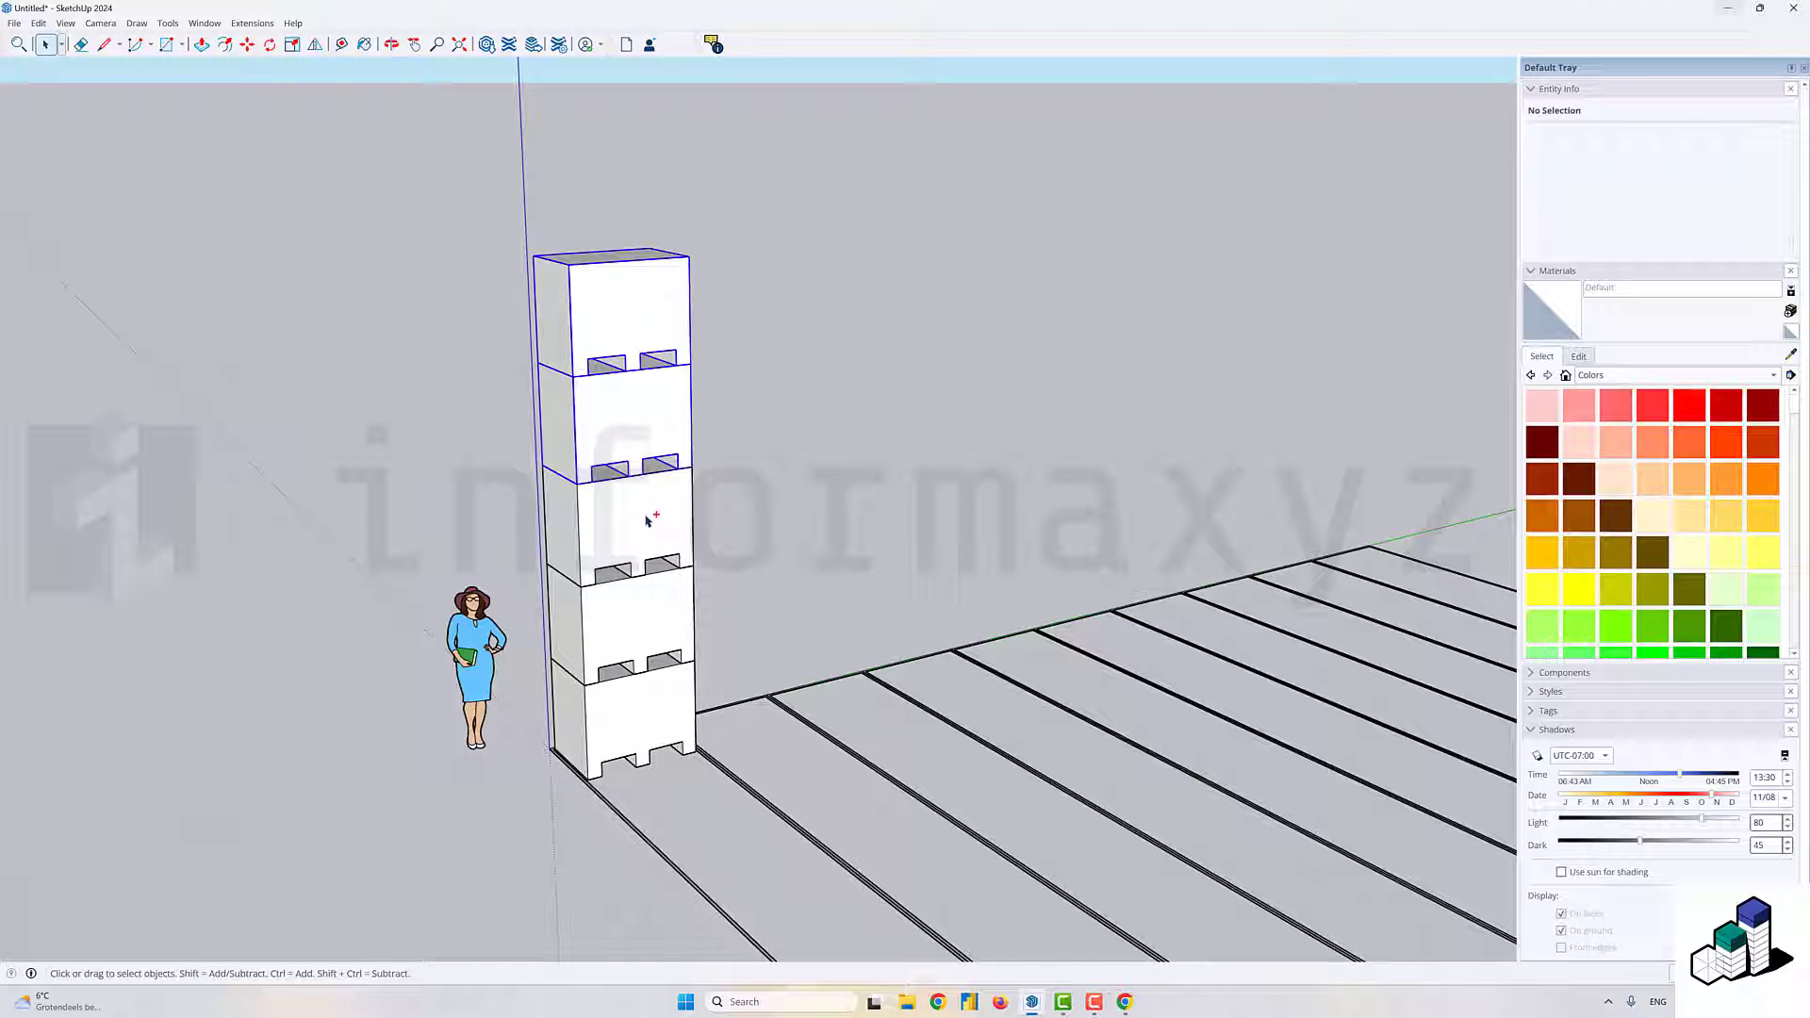
pyautogui.keyDown('ctrl'); pyautogui.click(648, 517); pyautogui.keyUp('ctrl')
pyautogui.keyDown('ctrl'); pyautogui.click(651, 709); pyautogui.keyUp('ctrl')
pyautogui.rightClick(654, 702)
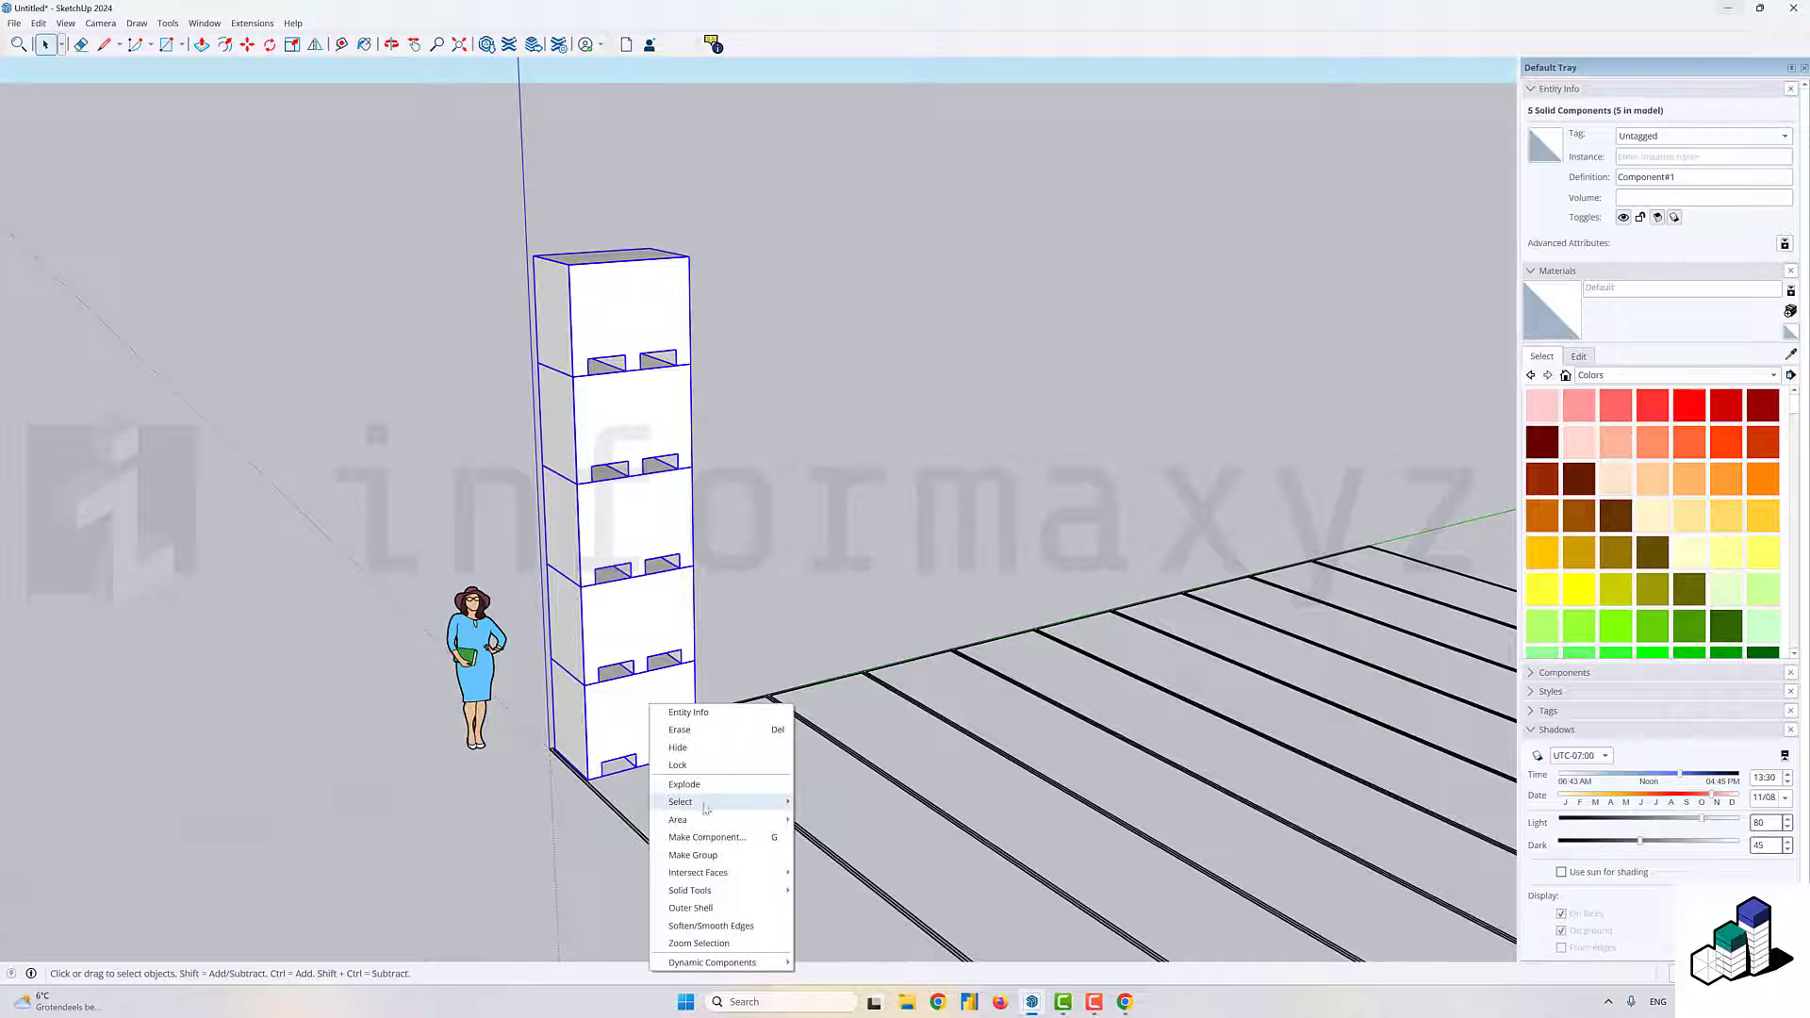
pyautogui.click(703, 836)
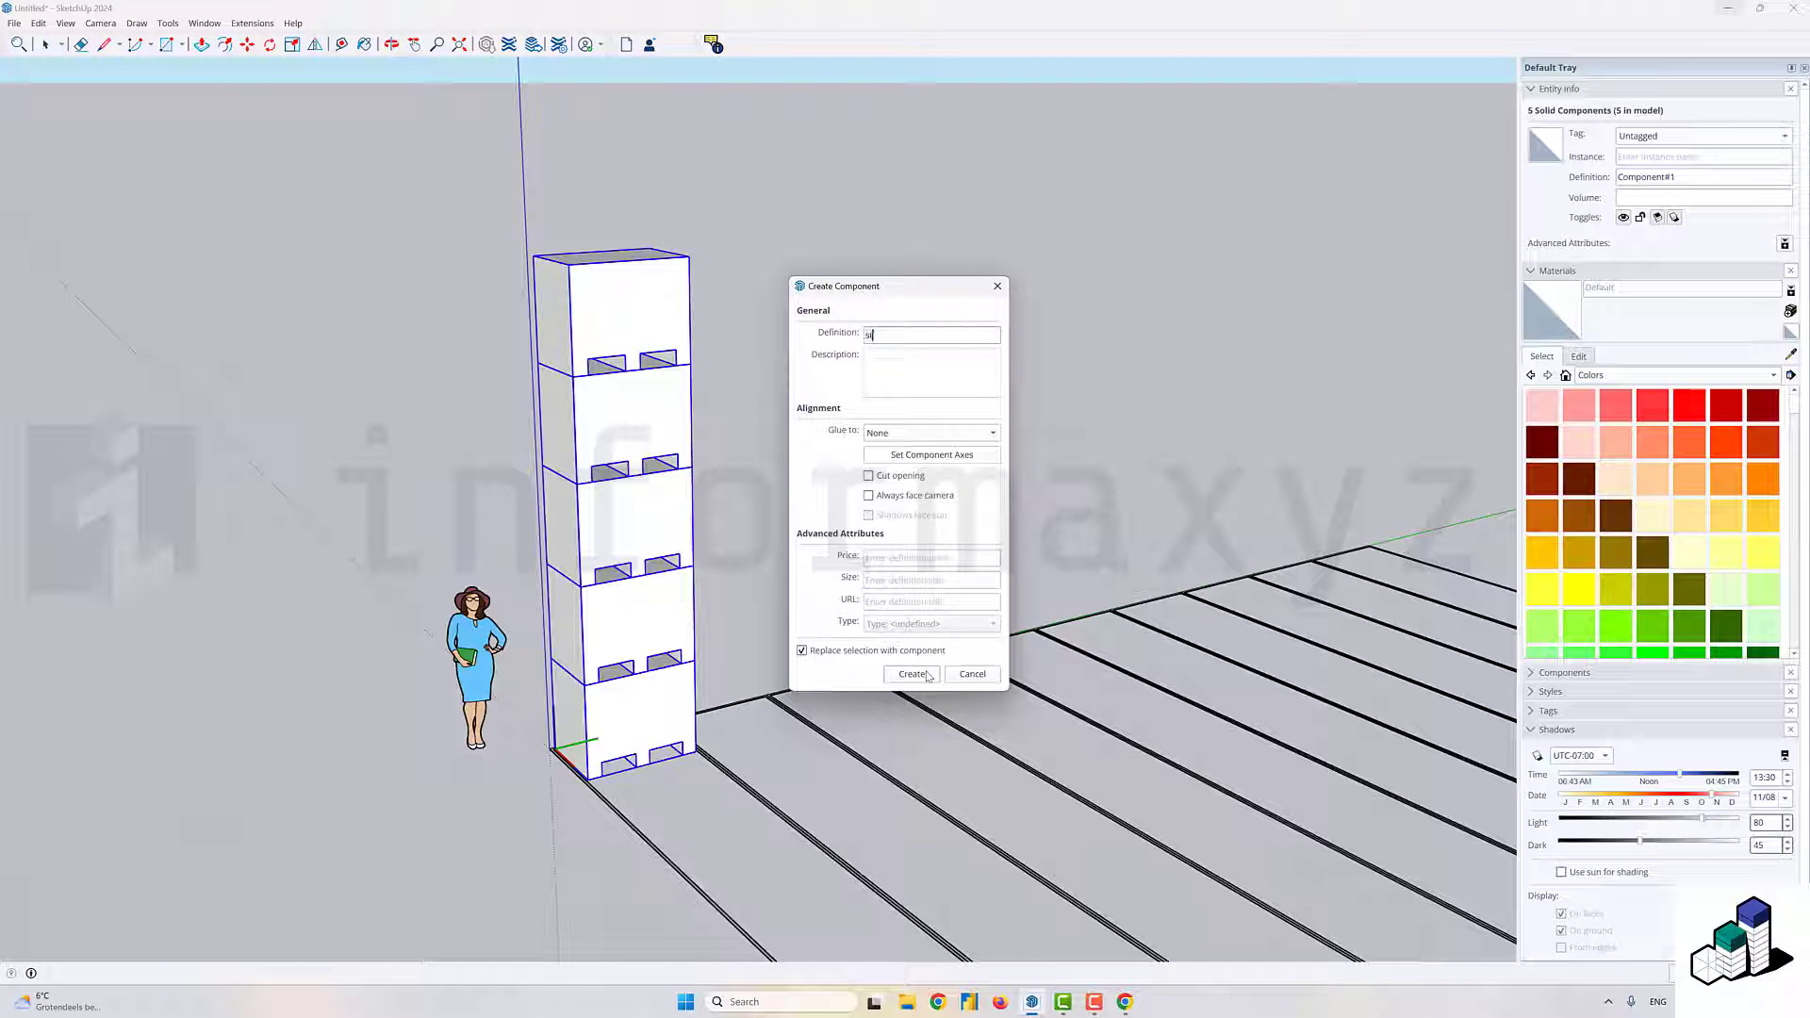
pyautogui.click(938, 675)
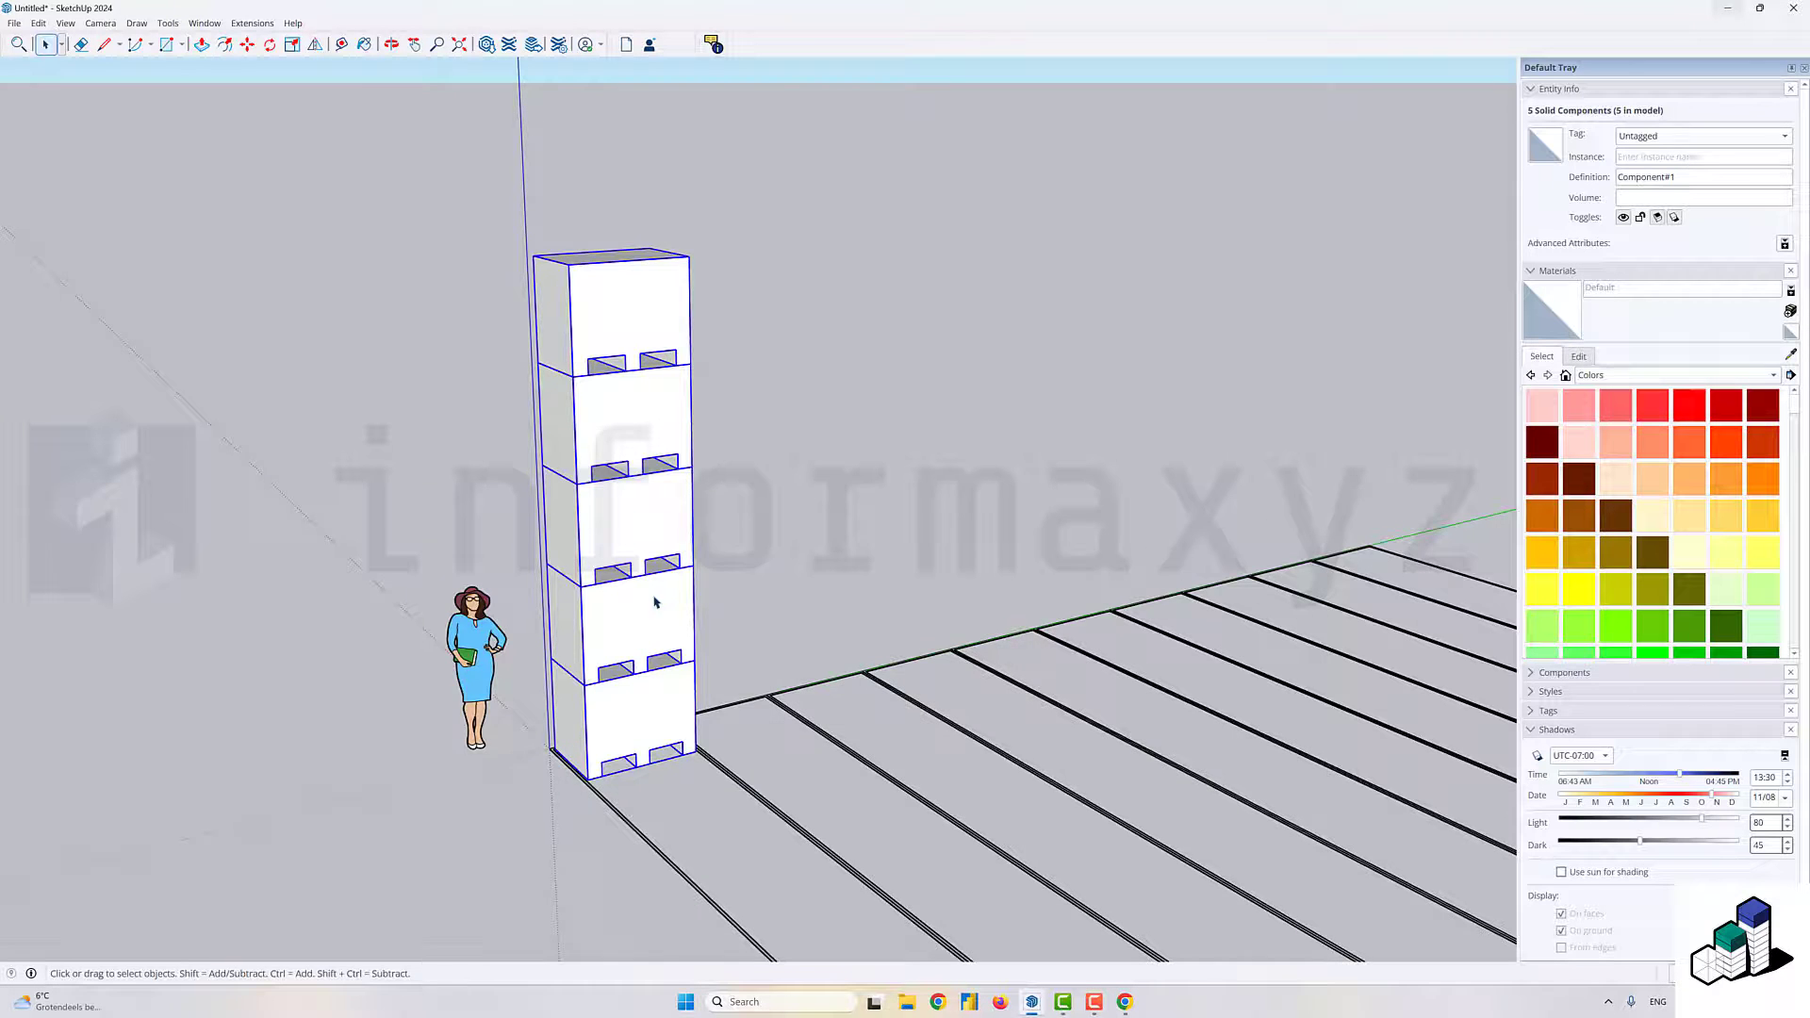
# - Copy the stack along the first lane at 1 m spacing to create a row of ten stacks
pyautogui.scroll(6, 736, 558)
pyautogui.scroll(5, 773, 636)
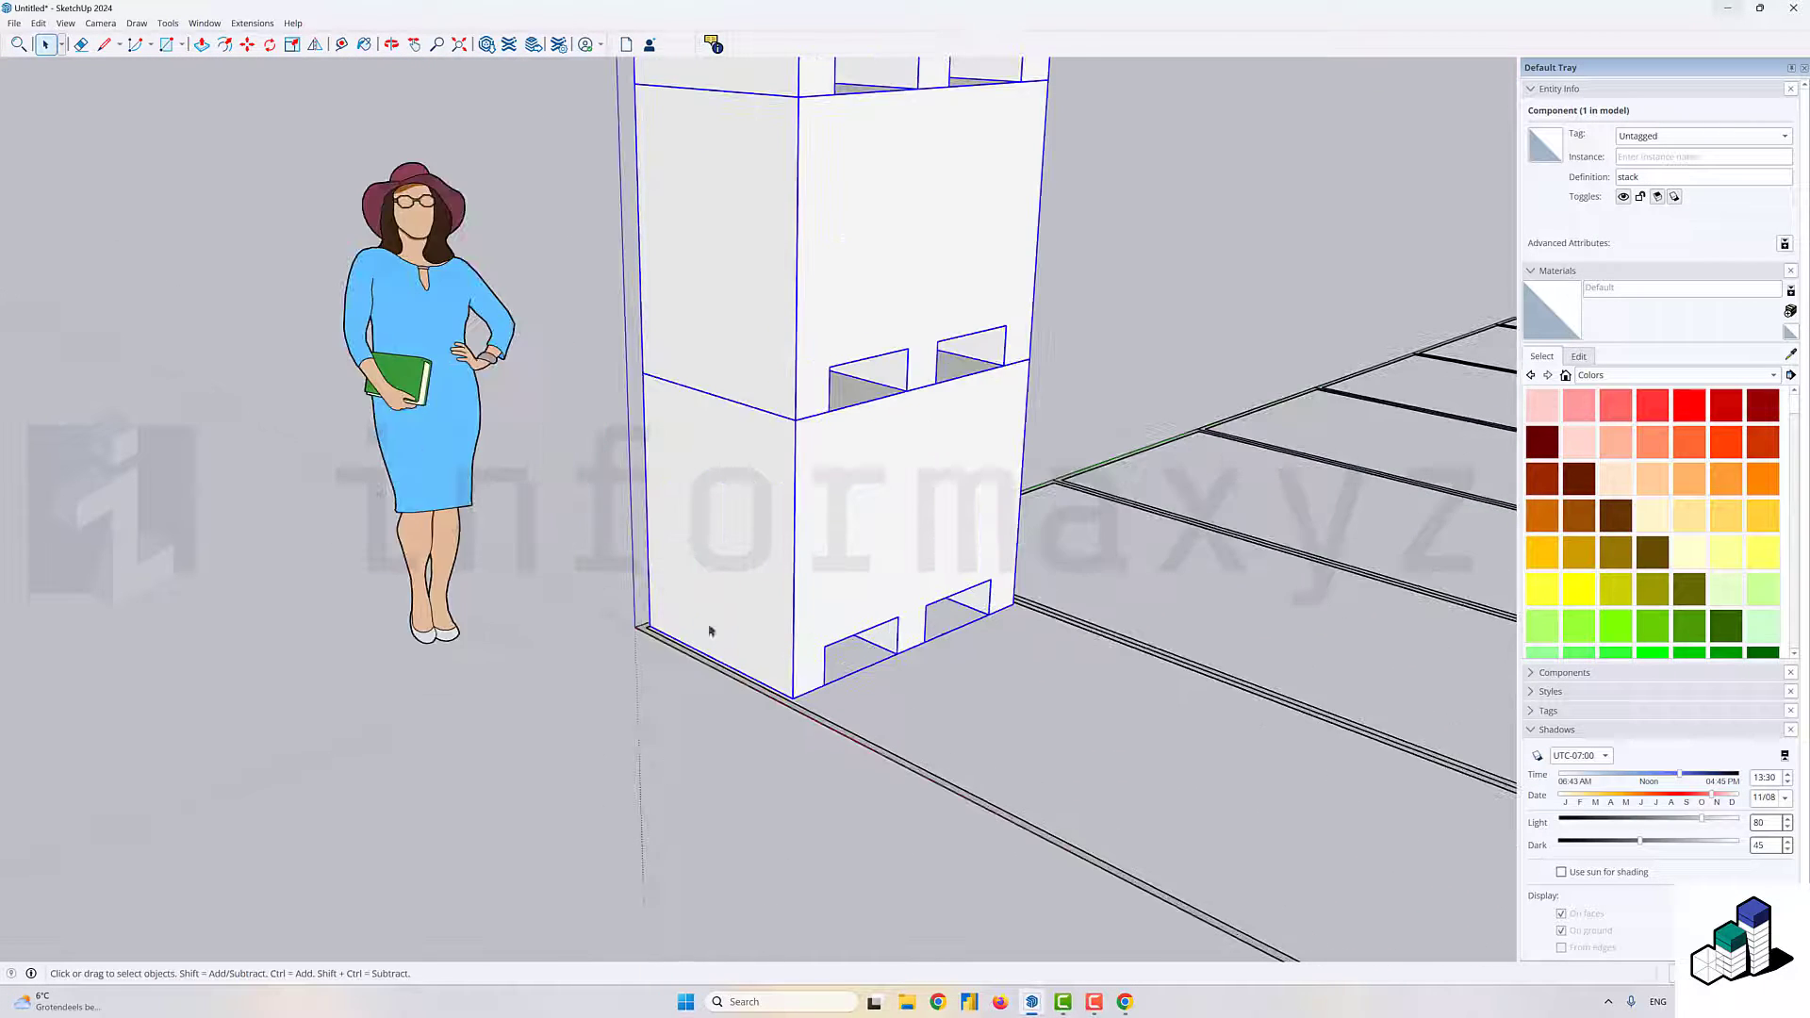
pyautogui.press('m')
pyautogui.click(640, 629)
pyautogui.press('ctrl')
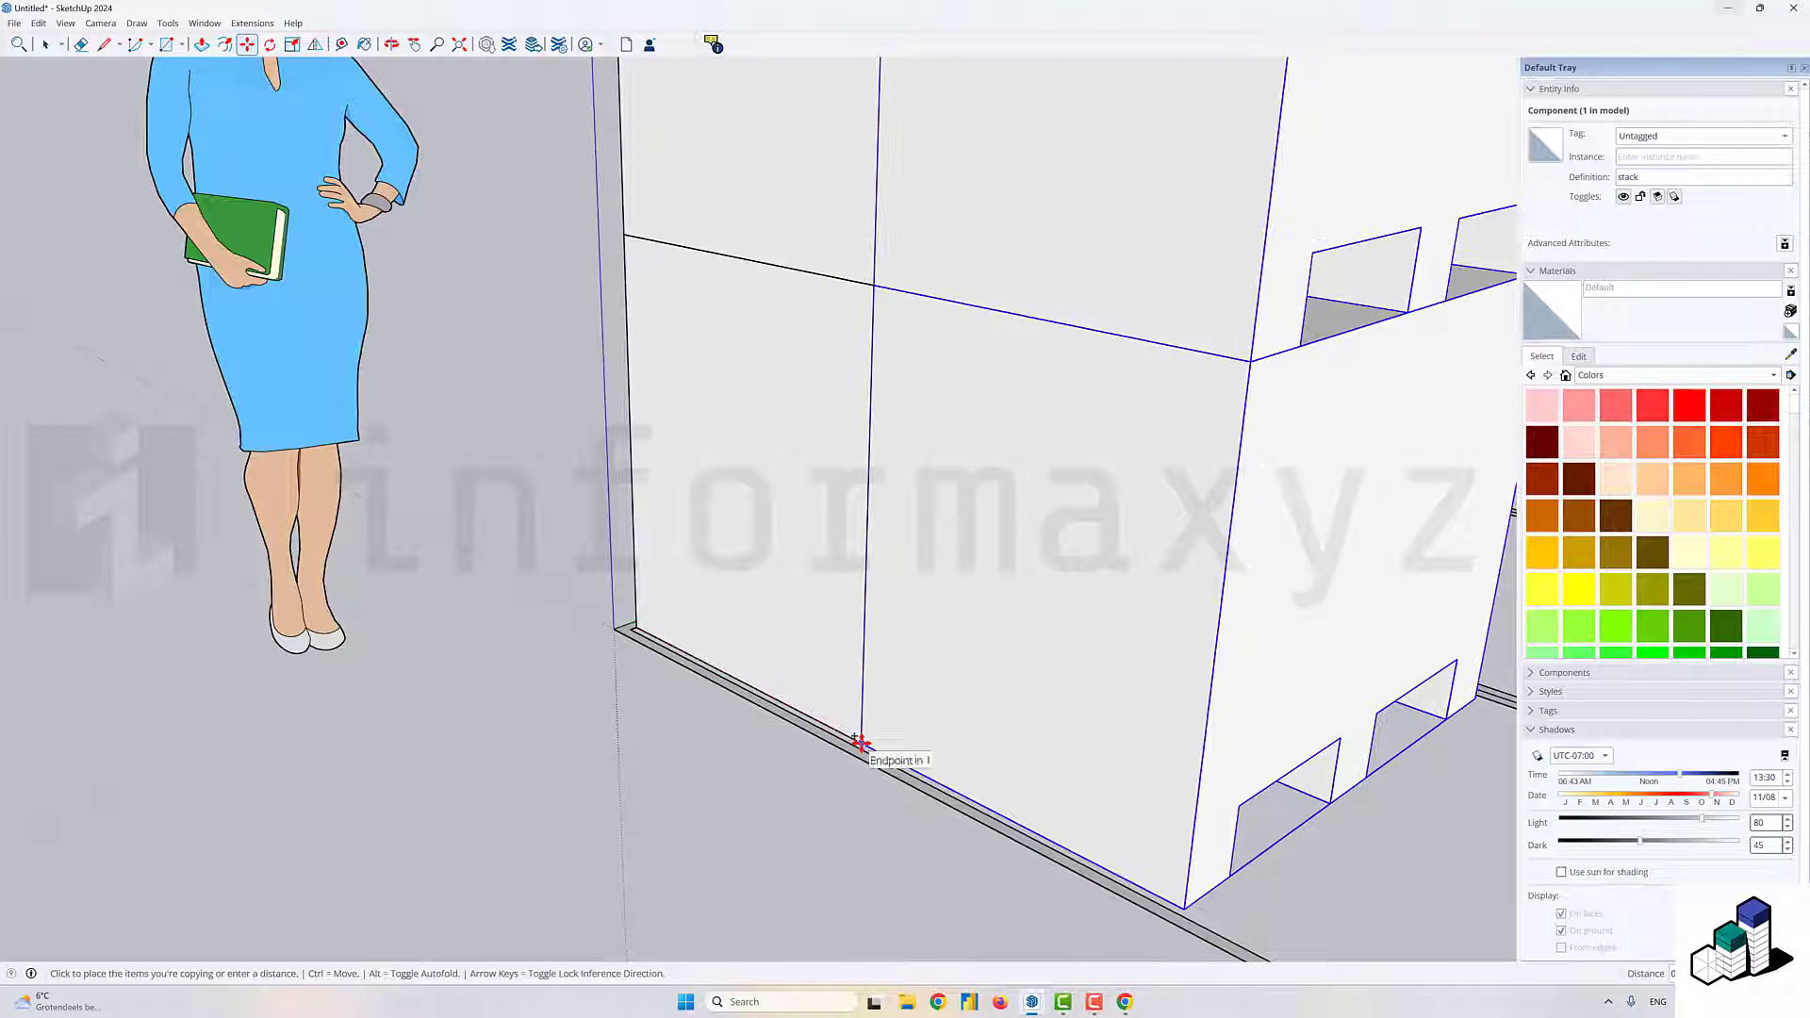
pyautogui.write('1')
pyautogui.press('Return')
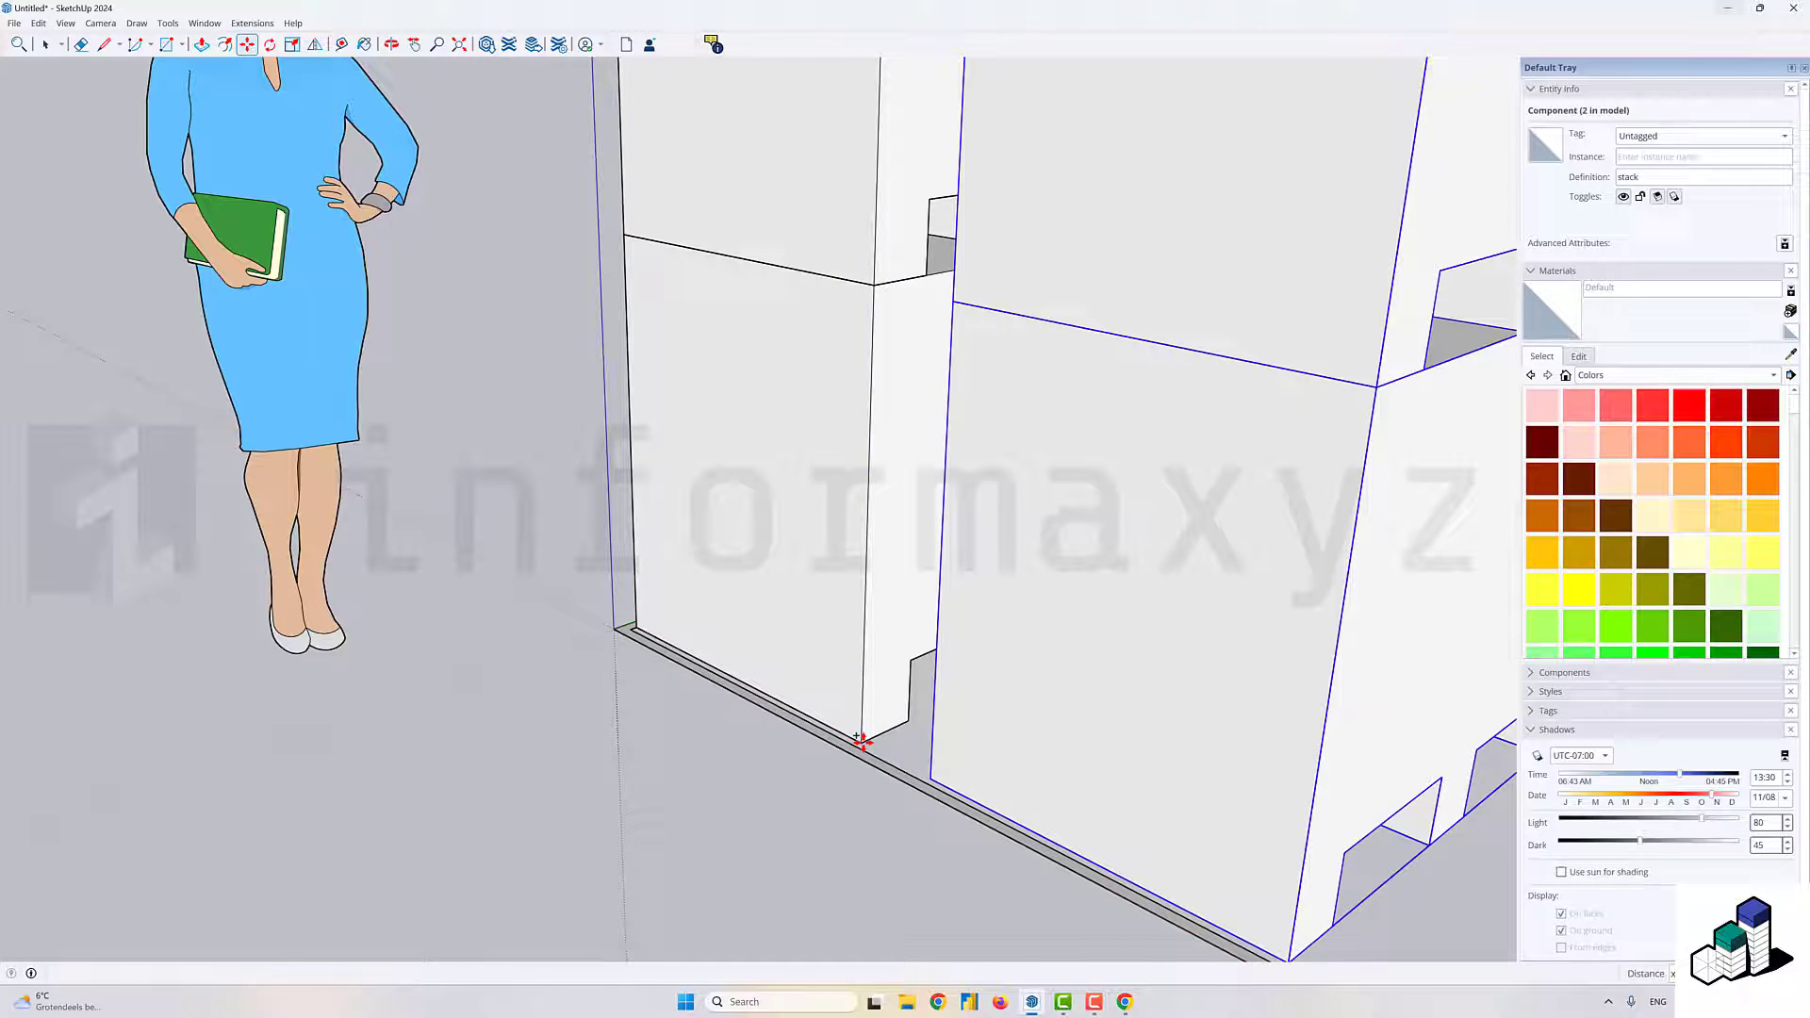
pyautogui.scroll(-2, 861, 742)
pyautogui.scroll(-8, 1016, 622)
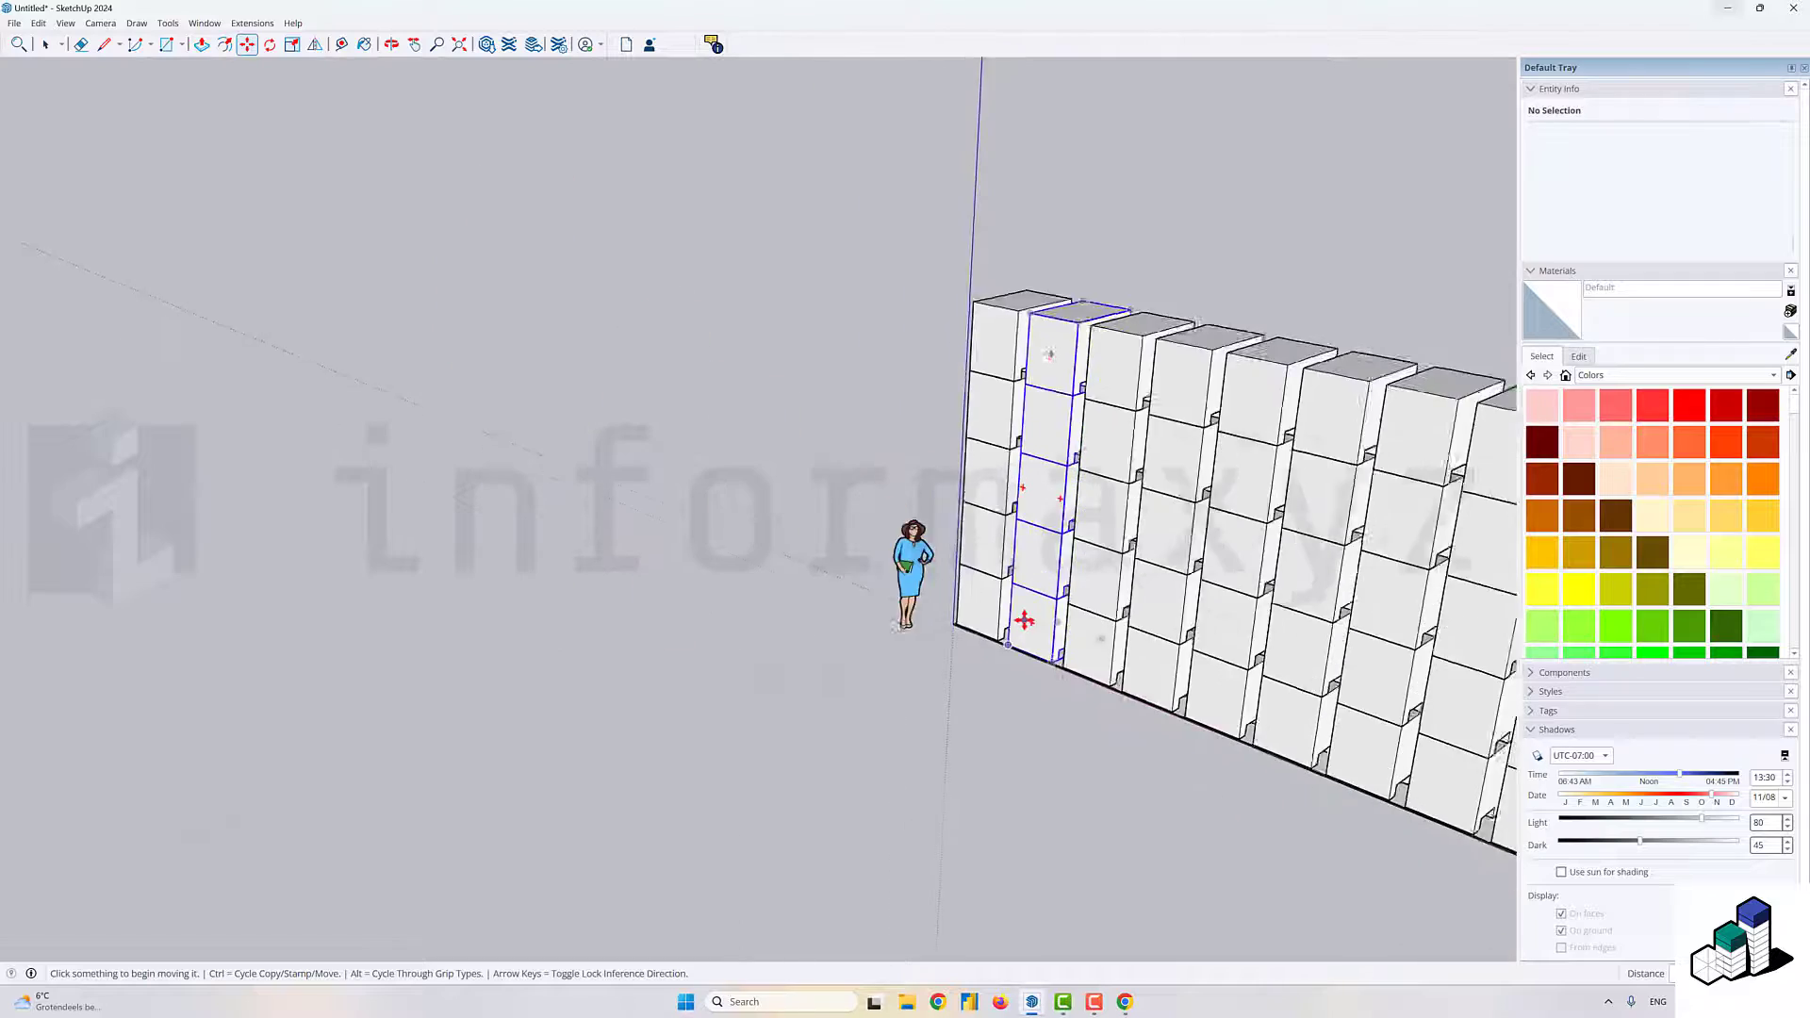
pyautogui.scroll(-3, 1024, 621)
pyautogui.moveTo(1244, 698); pyautogui.dragTo(974, 743)
pyautogui.press('space')
# - Name the first five stack instances along the lane 1- to 5-, starting from the stack beside the origin
pyautogui.scroll(4, 727, 477)
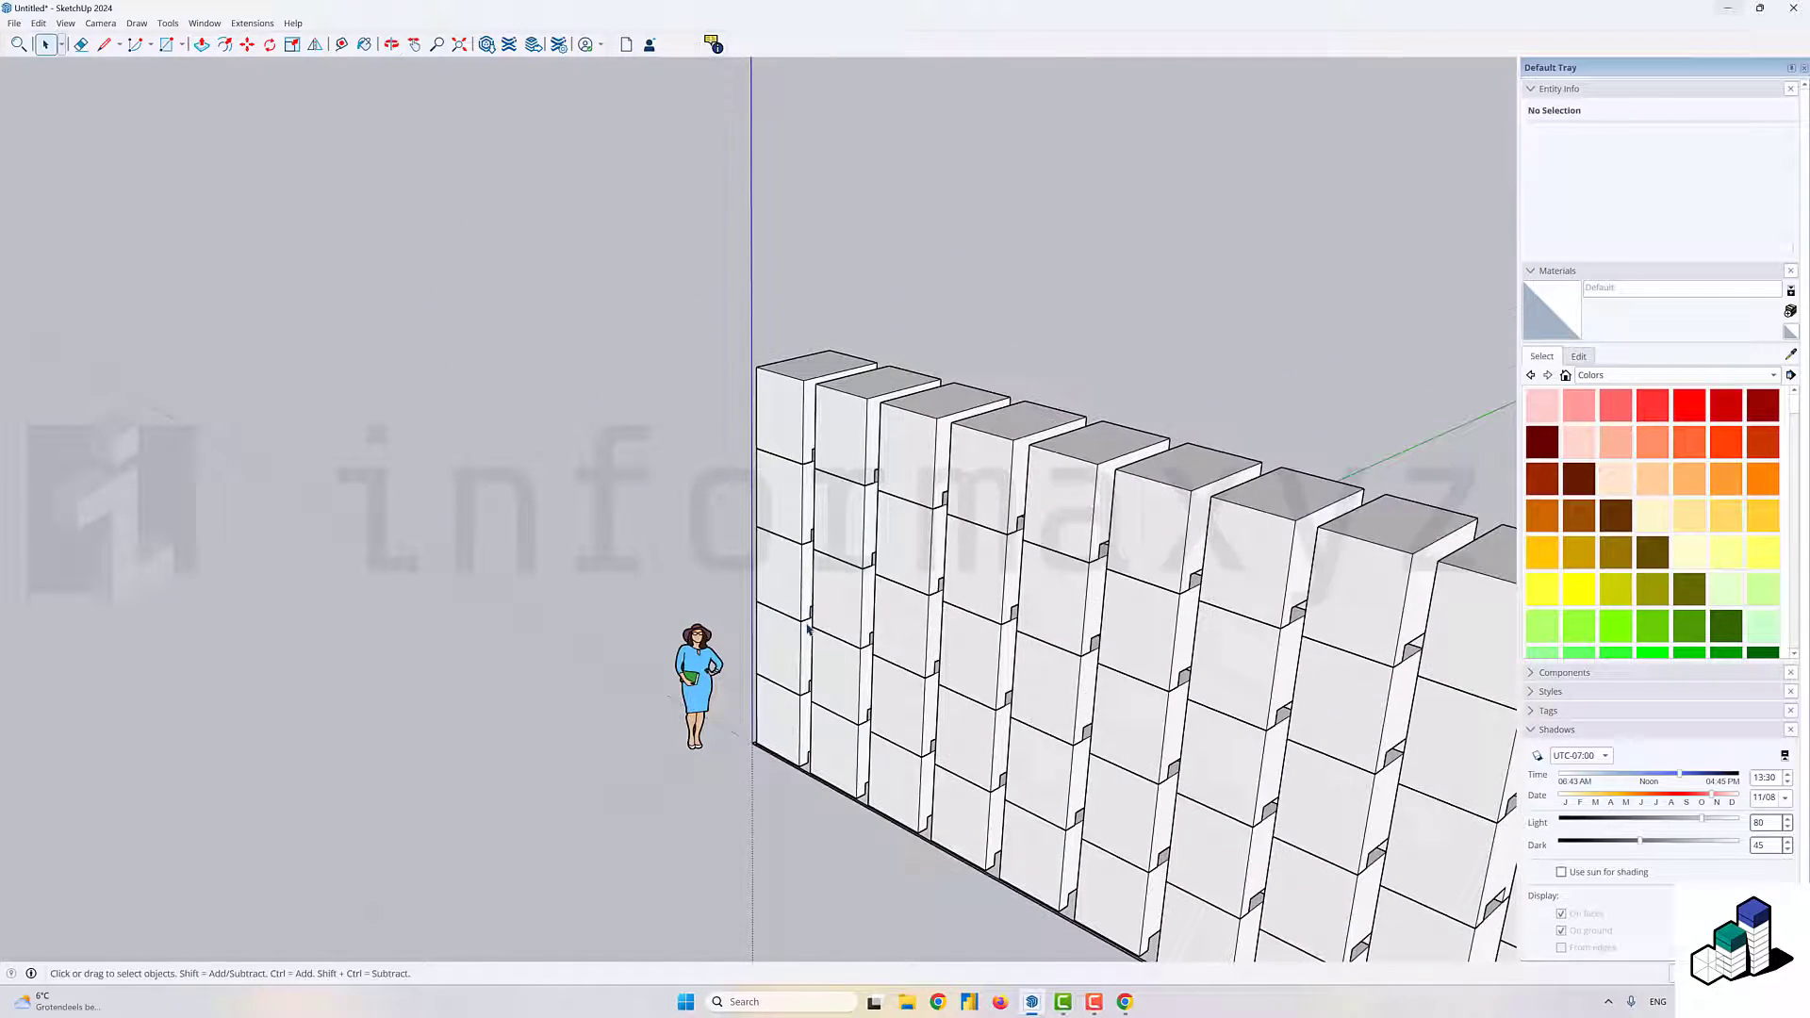
pyautogui.click(798, 652)
pyautogui.moveTo(911, 628); pyautogui.dragTo(742, 542)
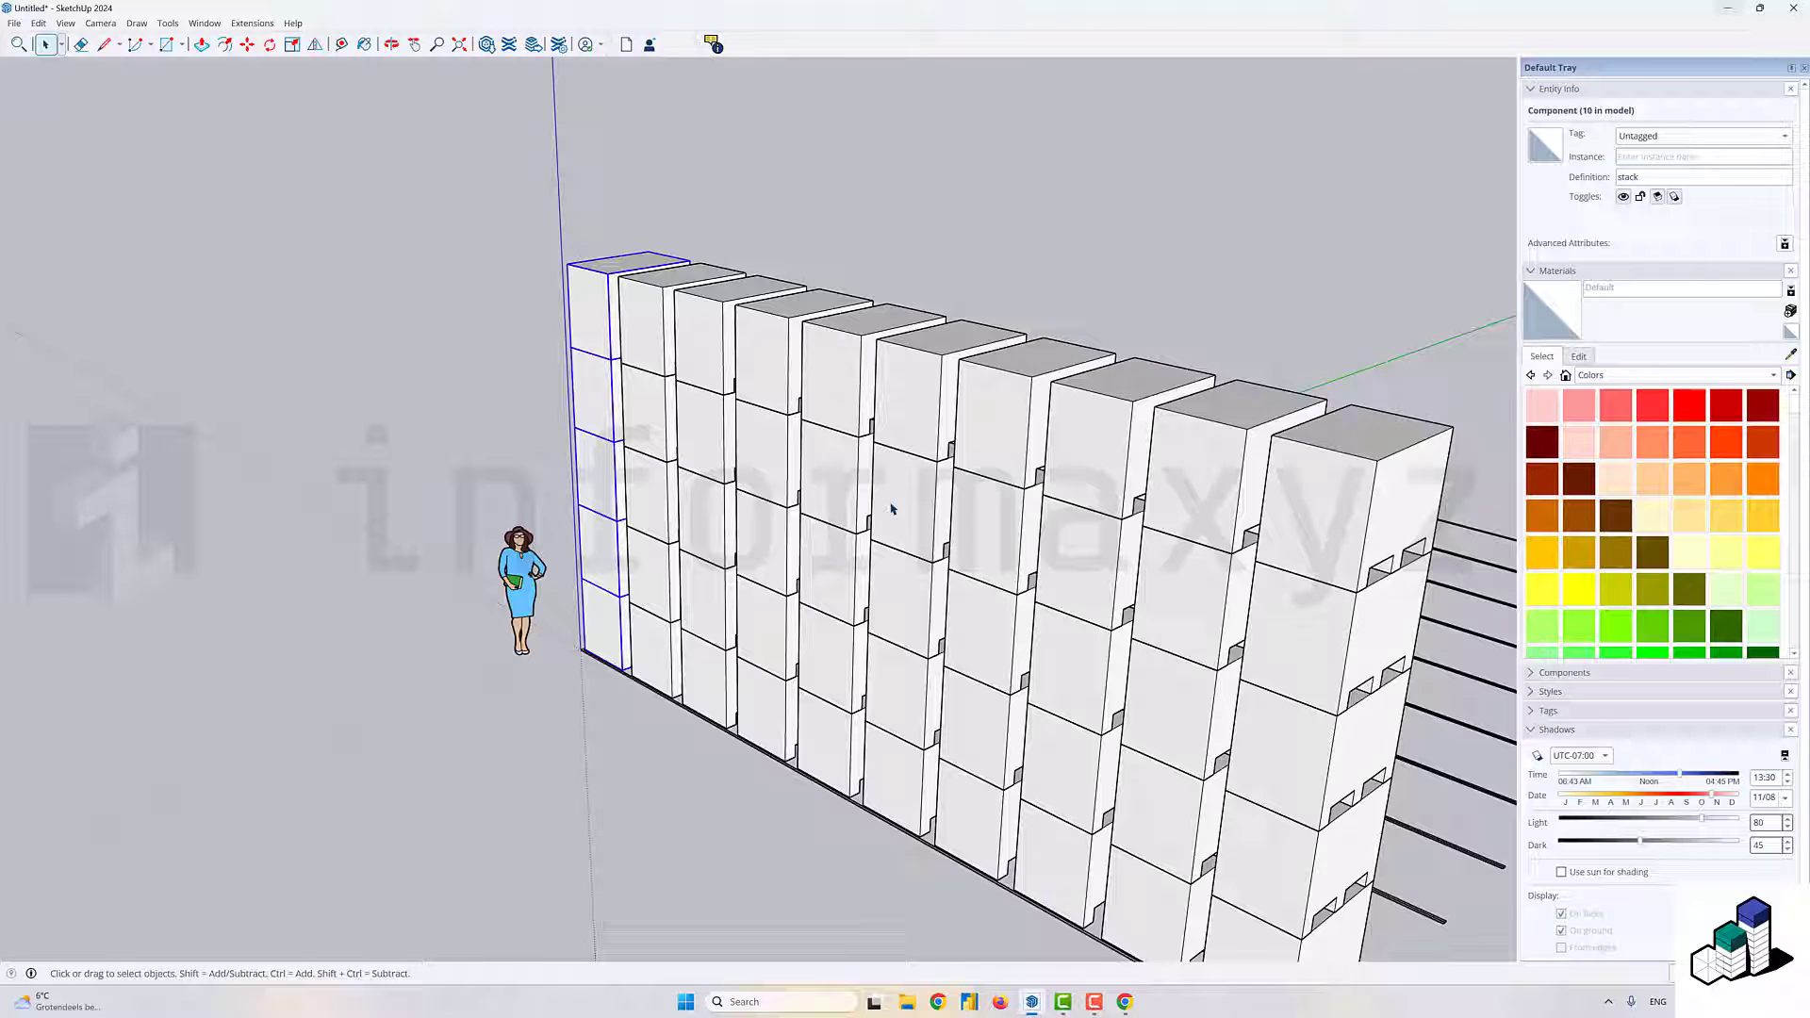
pyautogui.click(632, 619)
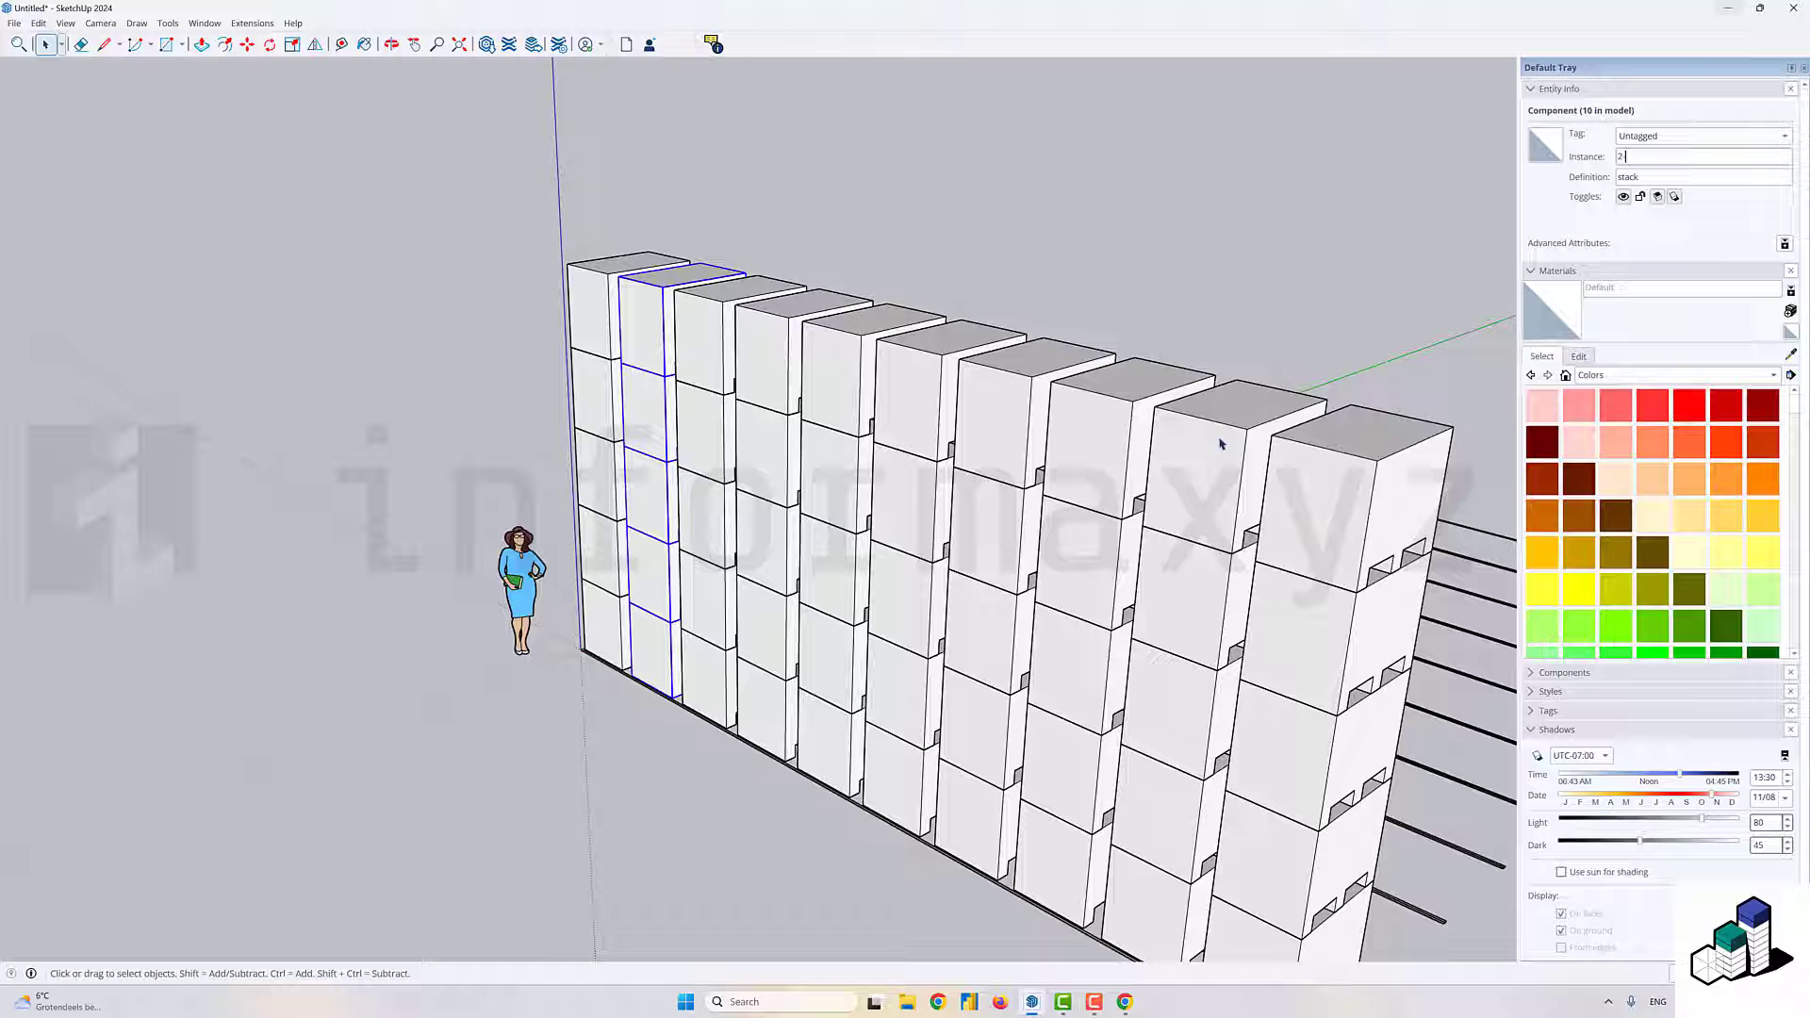
pyautogui.click(705, 525)
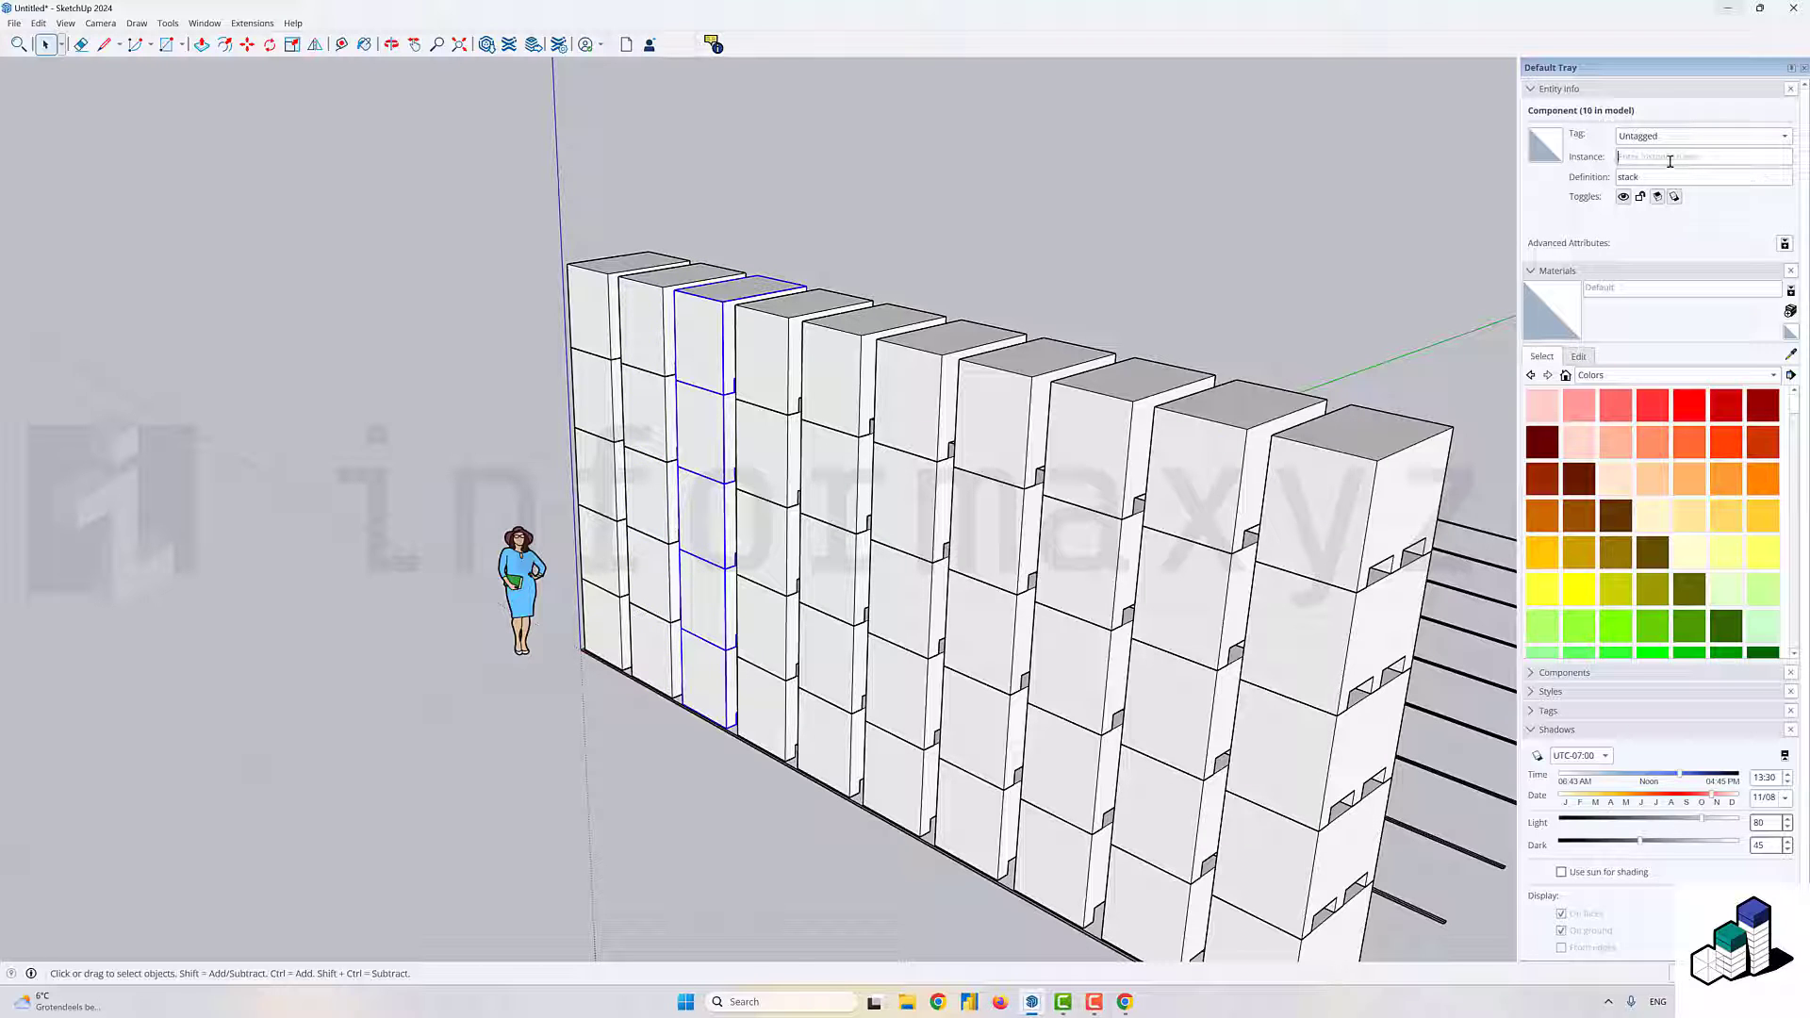
pyautogui.click(770, 471)
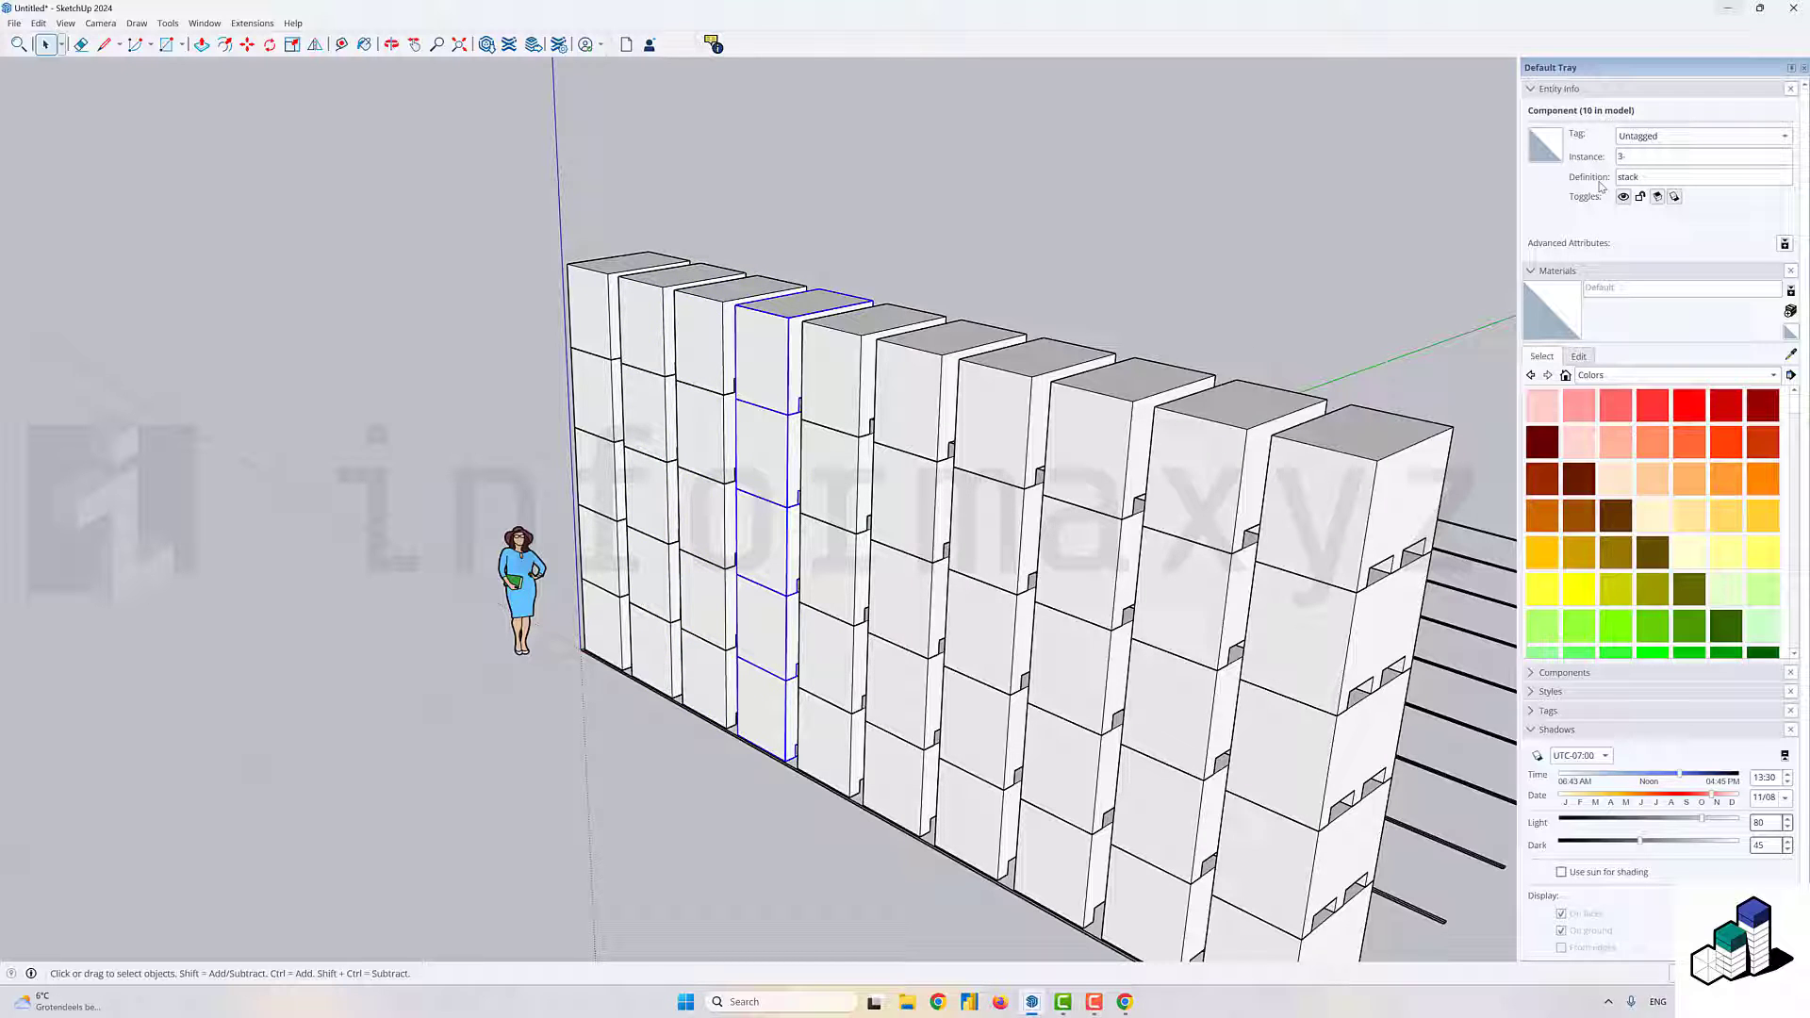
pyautogui.click(858, 481)
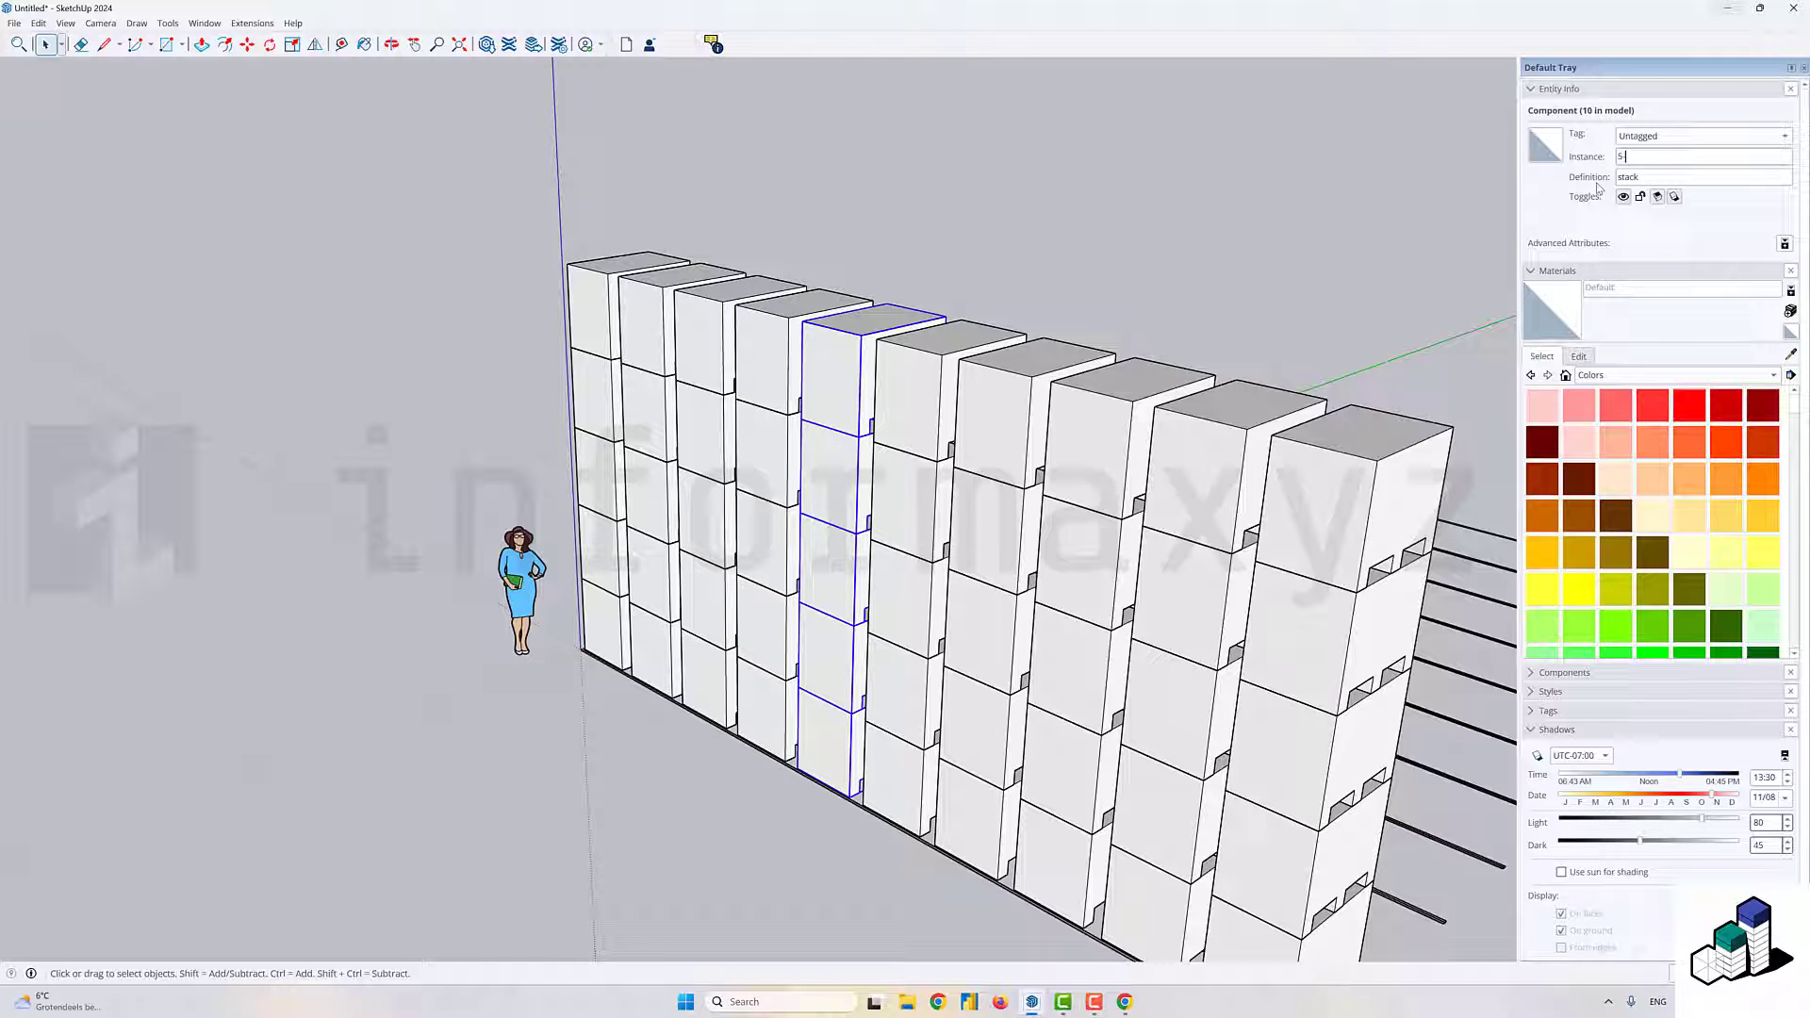
# - Name the remaining five stack instances in the first lane 6- to 10-, continuing away from the origin
pyautogui.click(900, 510)
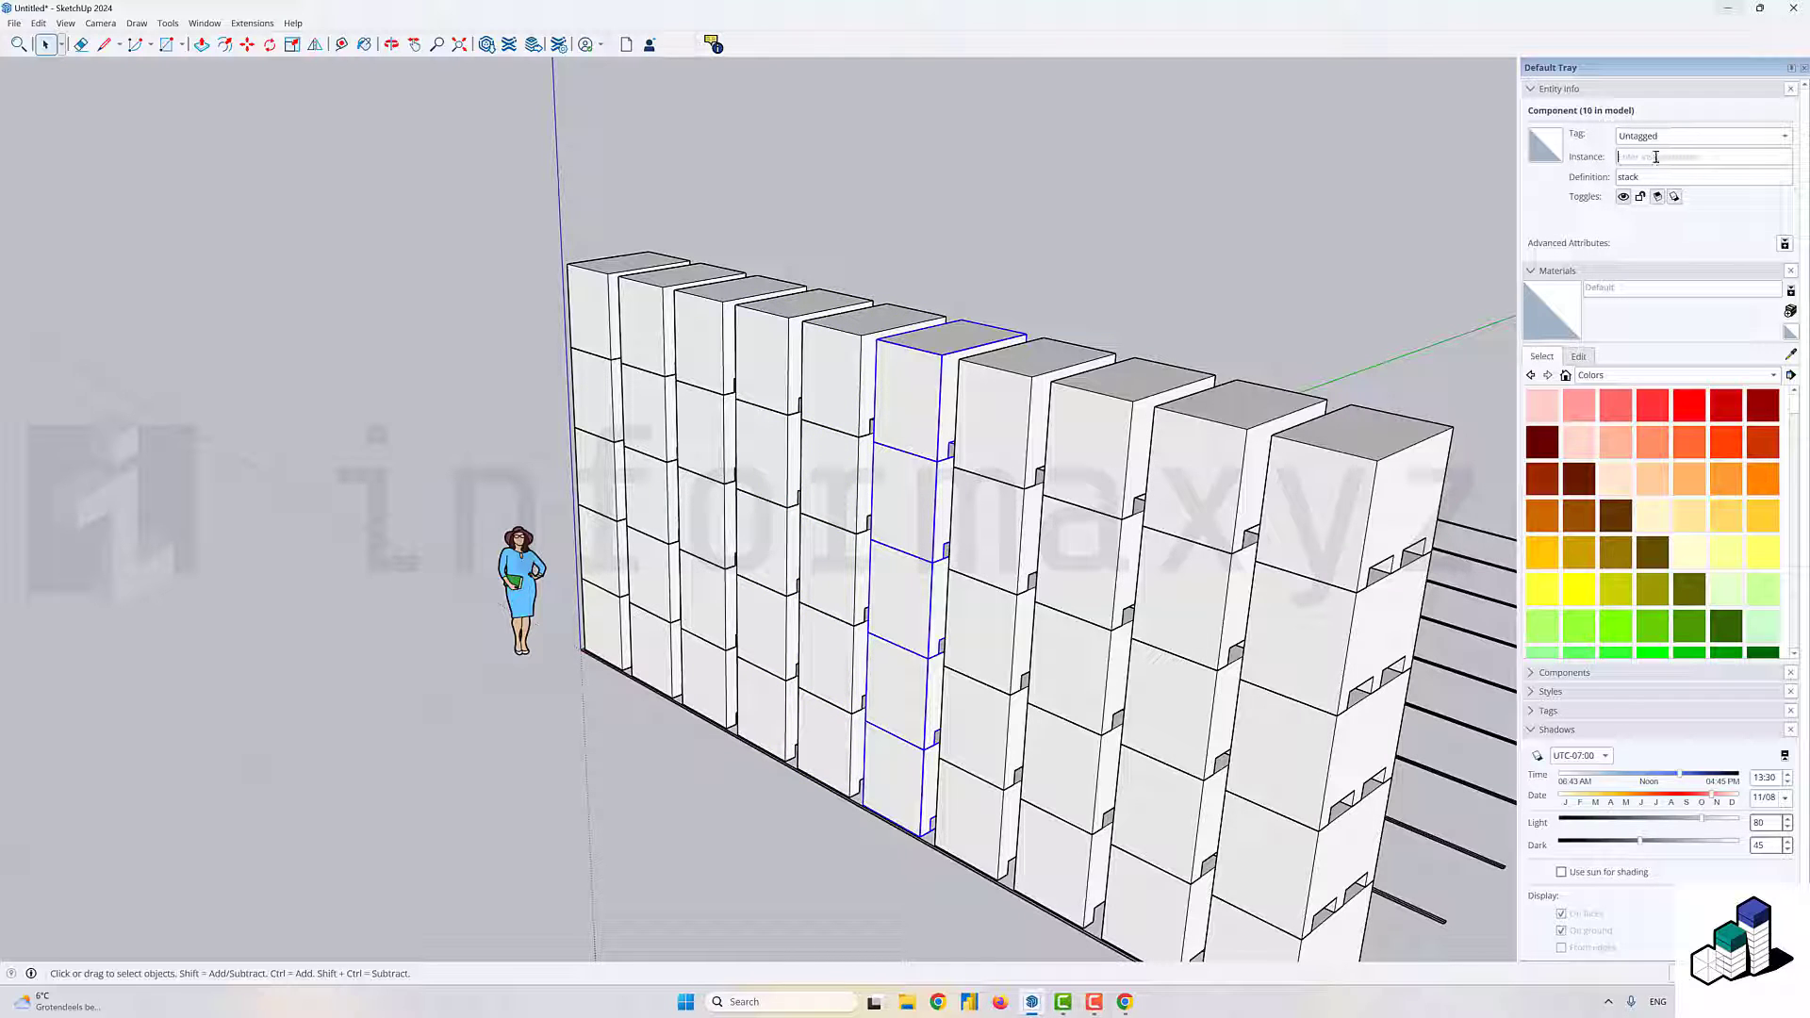
pyautogui.write('6')
pyautogui.click(1014, 513)
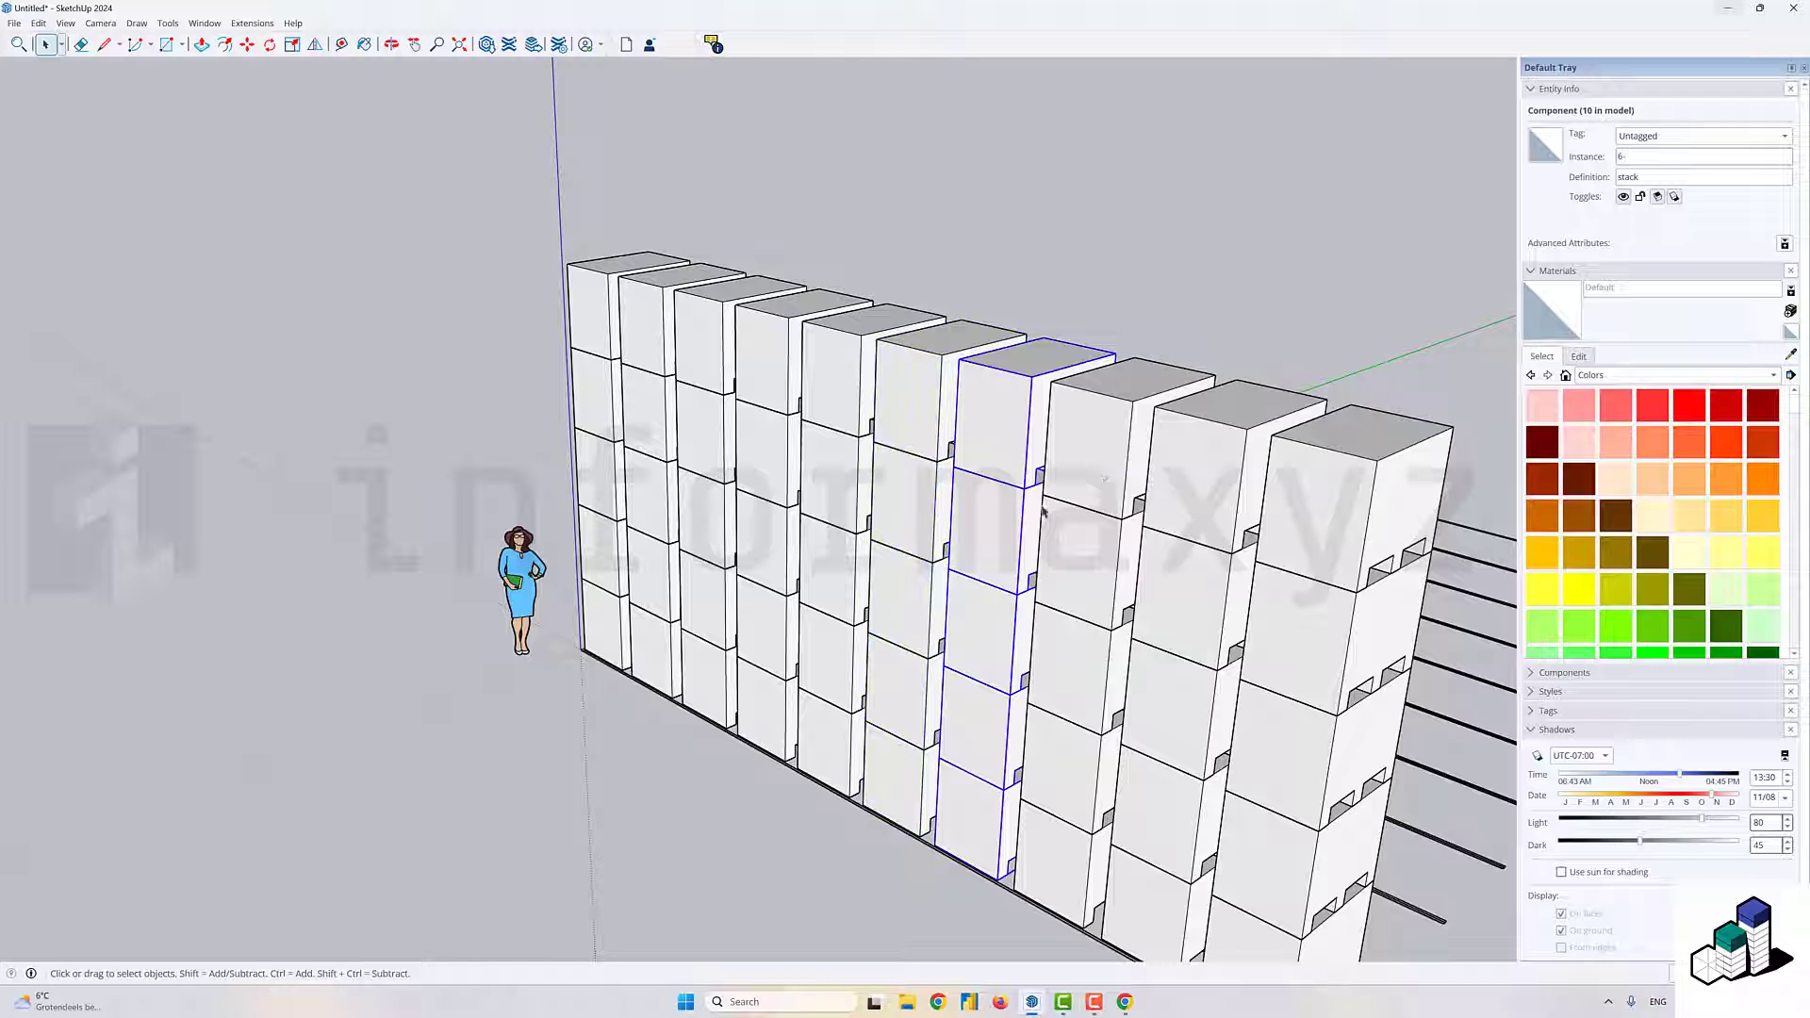
pyautogui.click(1634, 158)
pyautogui.write('7')
pyautogui.click(1105, 524)
pyautogui.click(1663, 157)
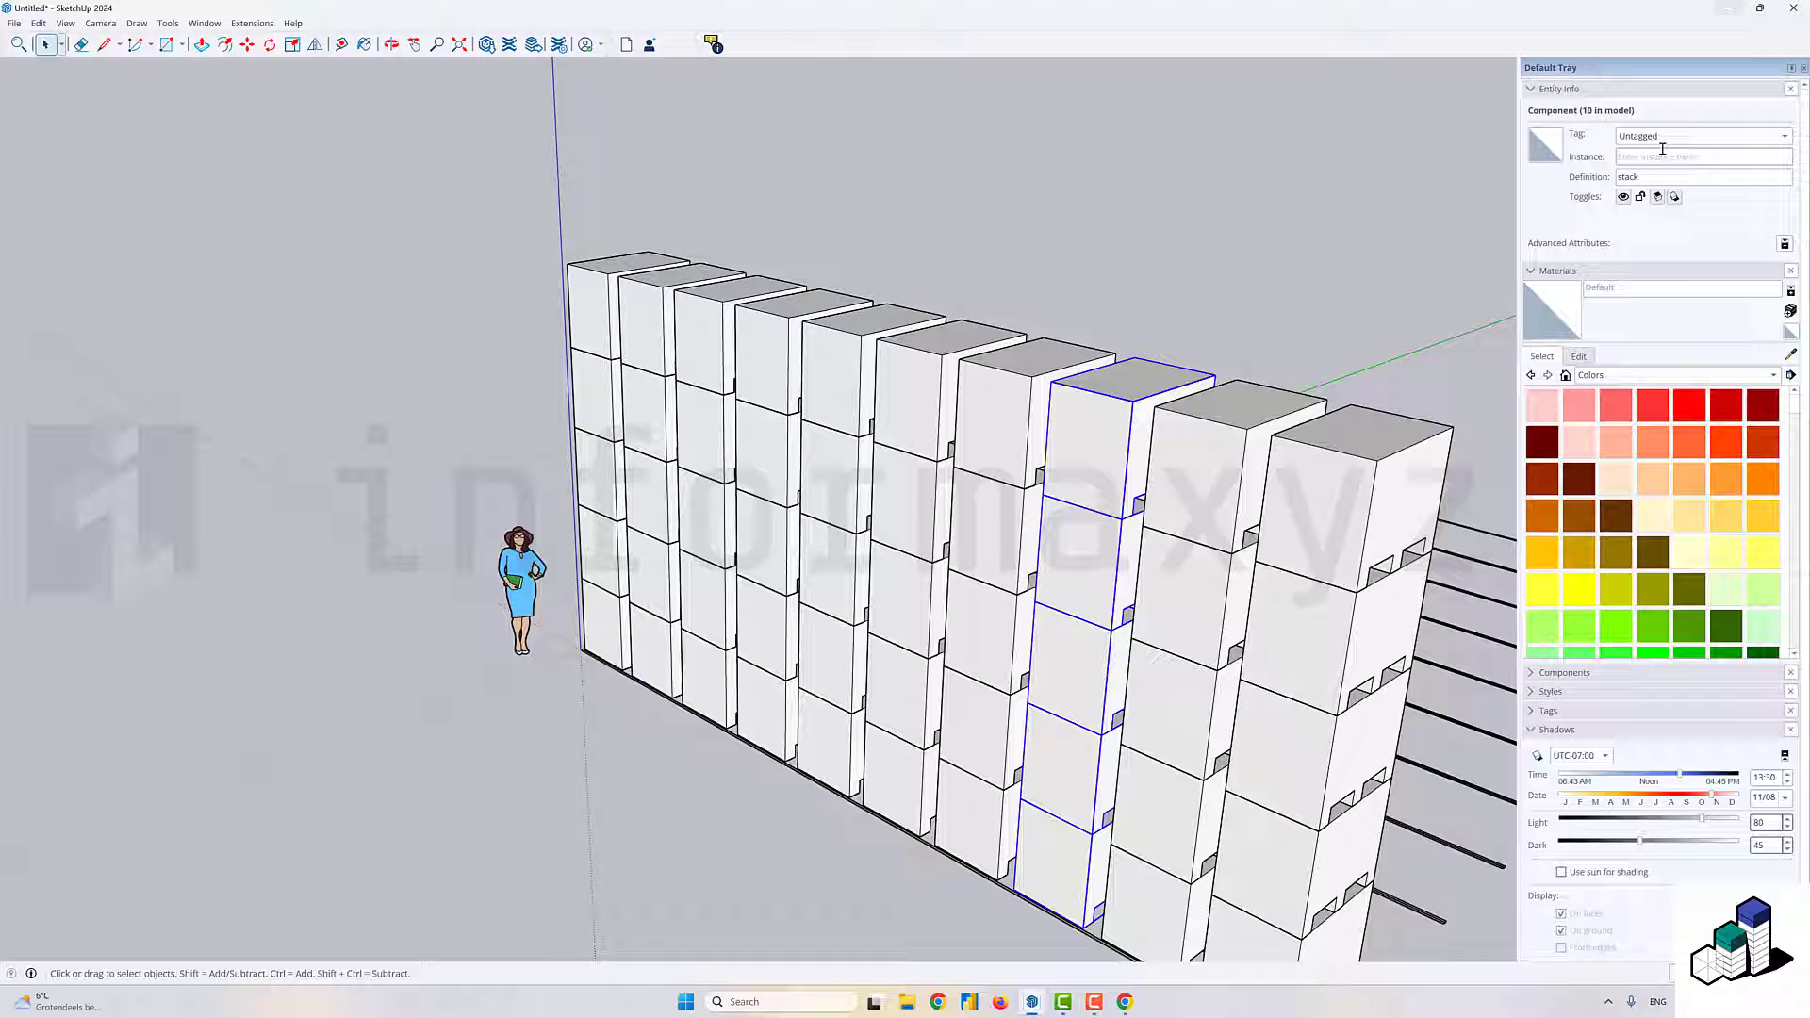
pyautogui.write('8')
pyautogui.click(1247, 539)
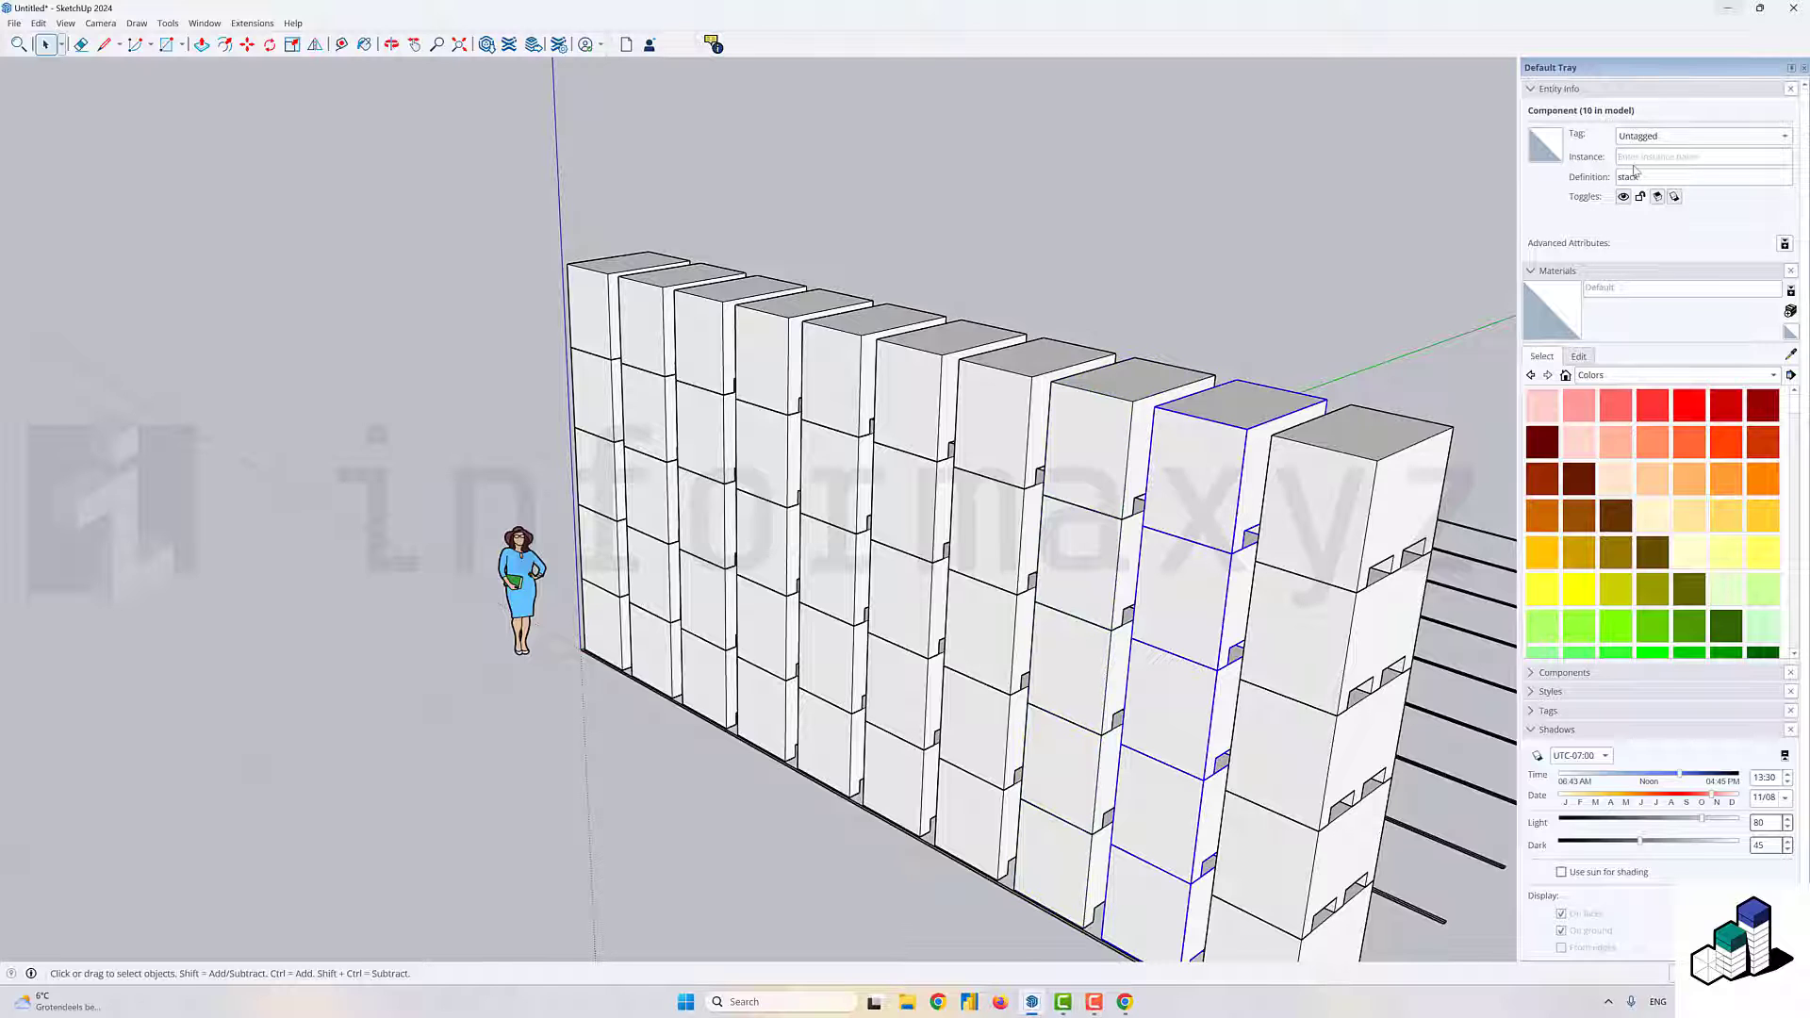
pyautogui.write('9')
pyautogui.click(1338, 571)
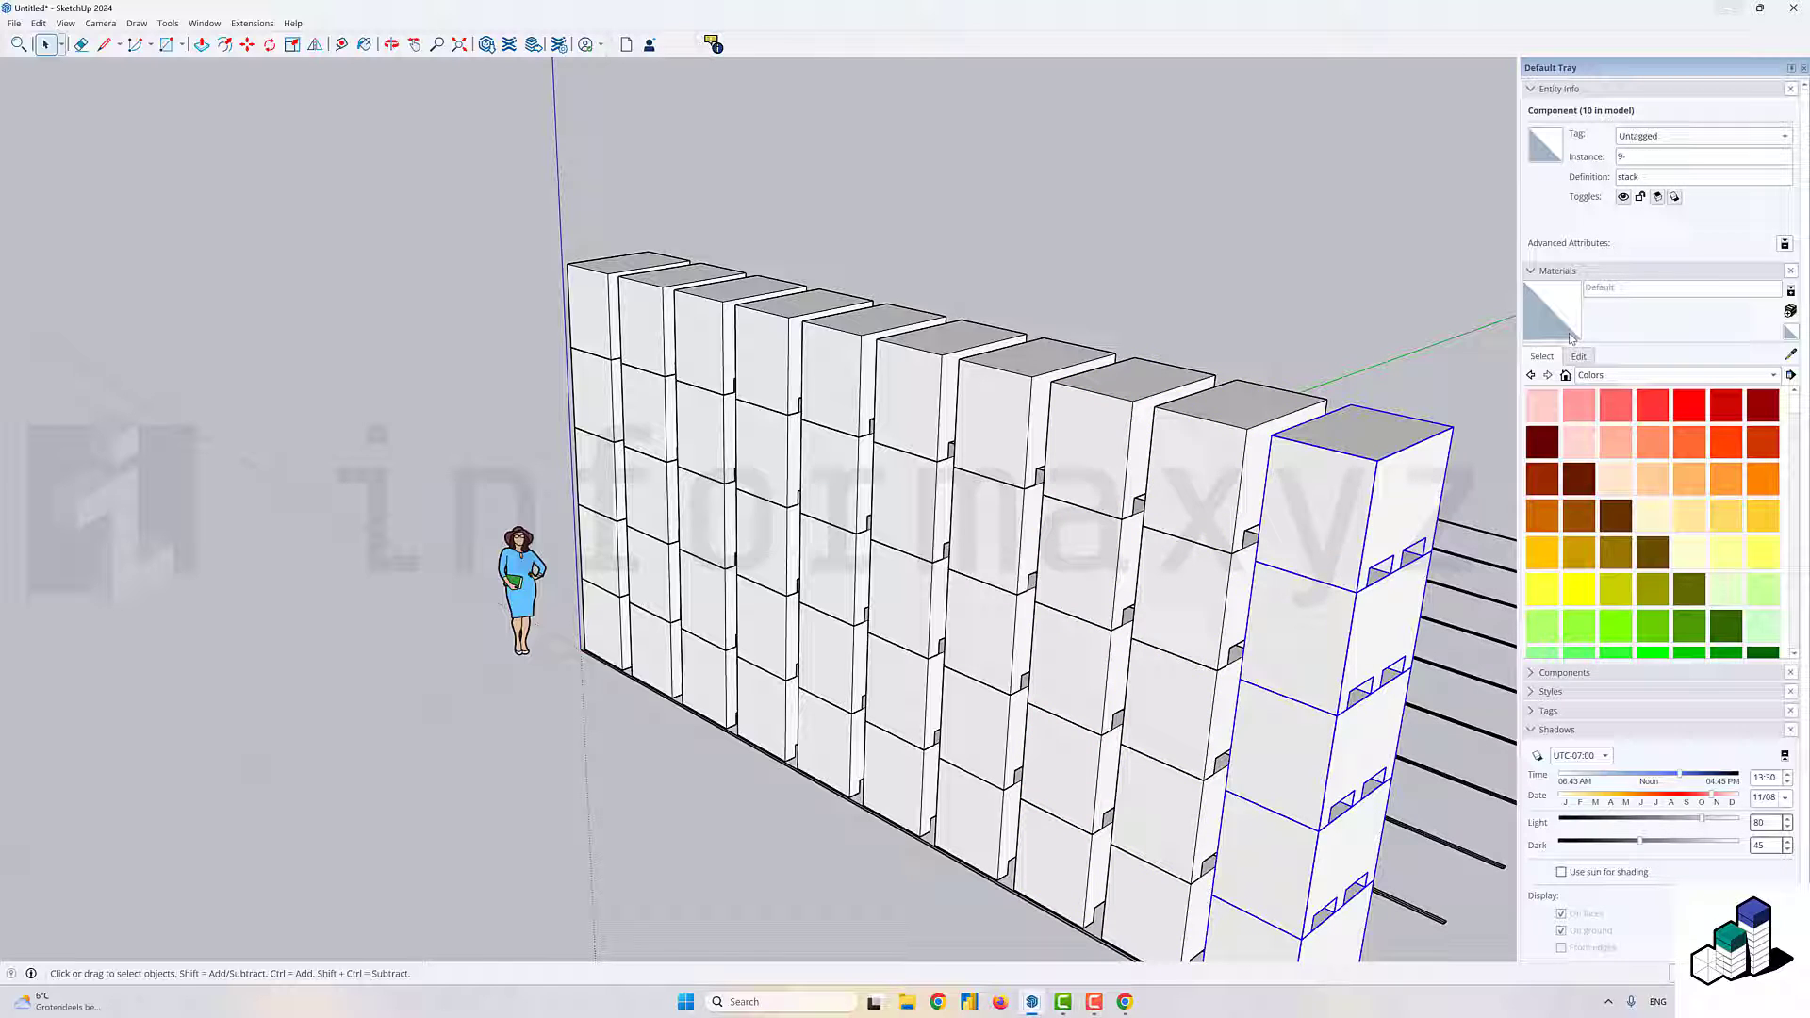
pyautogui.write('10')
# - Select all ten stacks in the first lane and combine them into a component named "row"
pyautogui.scroll(-2, 1259, 556)
pyautogui.moveTo(1091, 314); pyautogui.dragTo(926, 302)
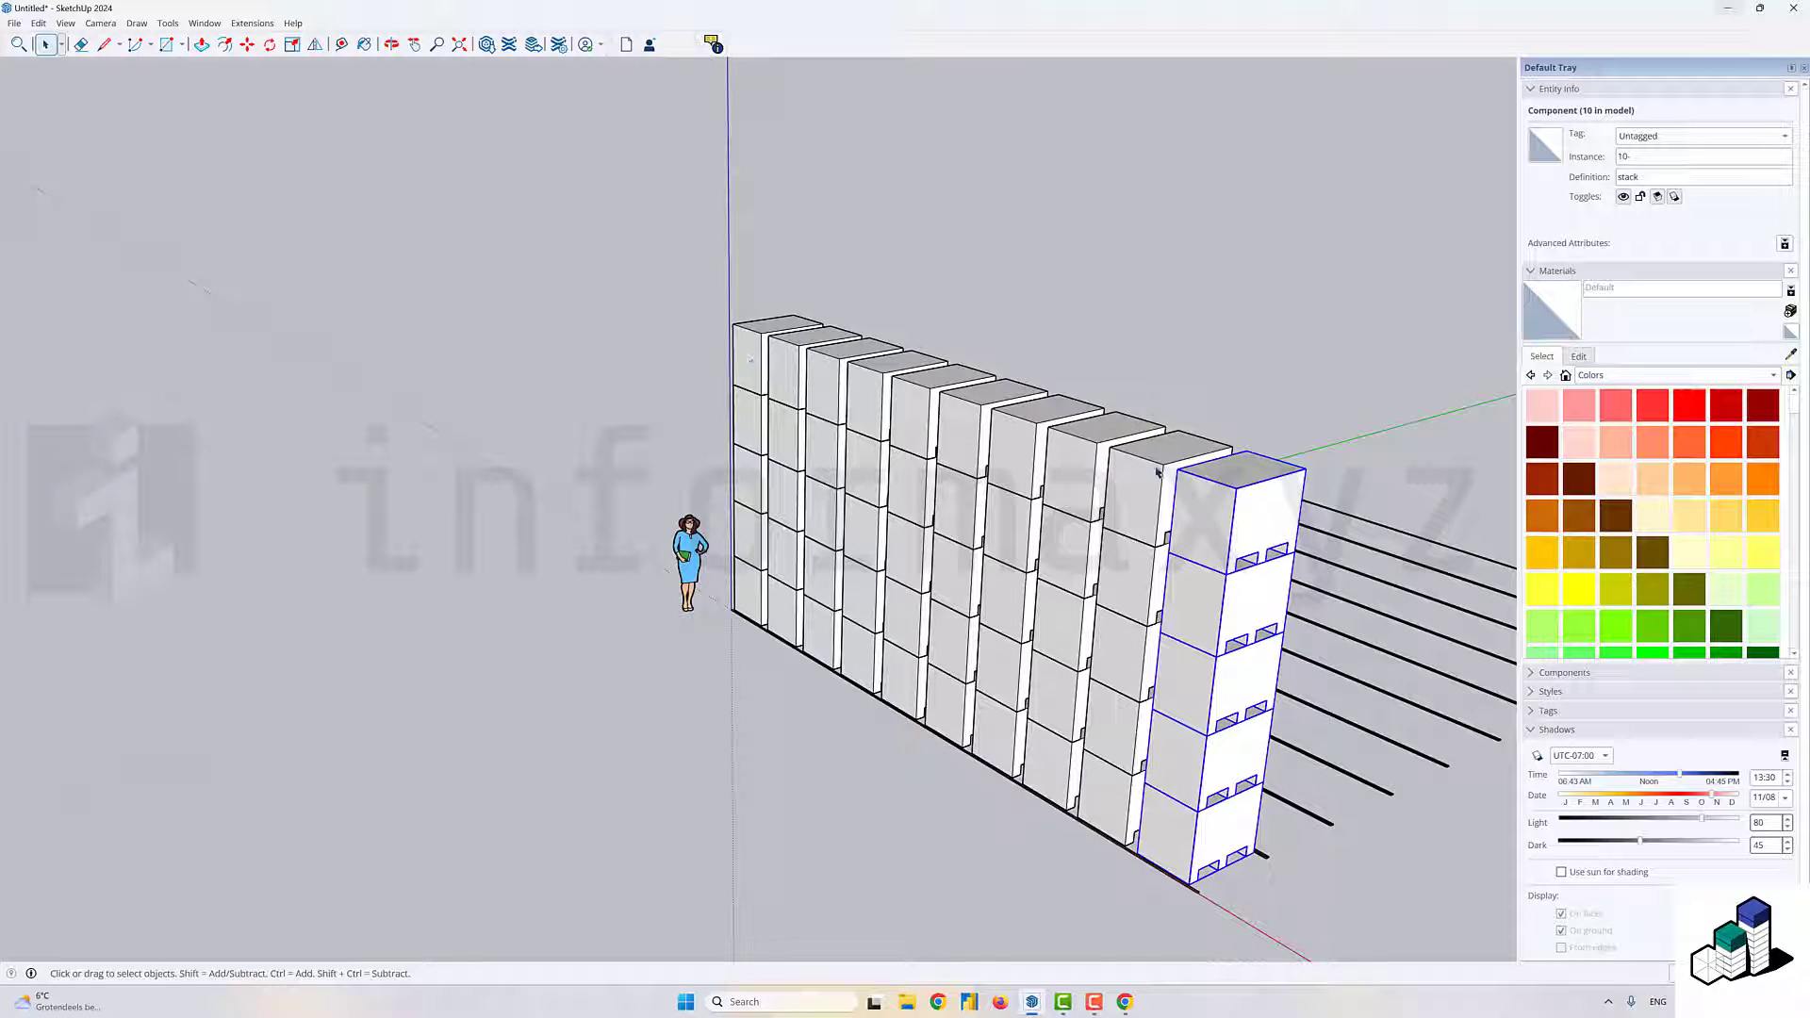
pyautogui.keyDown('shift'); pyautogui.click(1149, 497); pyautogui.keyUp('shift')
pyautogui.keyDown('shift'); pyautogui.click(1080, 481); pyautogui.keyUp('shift')
pyautogui.keyDown('shift'); pyautogui.click(1028, 462); pyautogui.keyUp('shift')
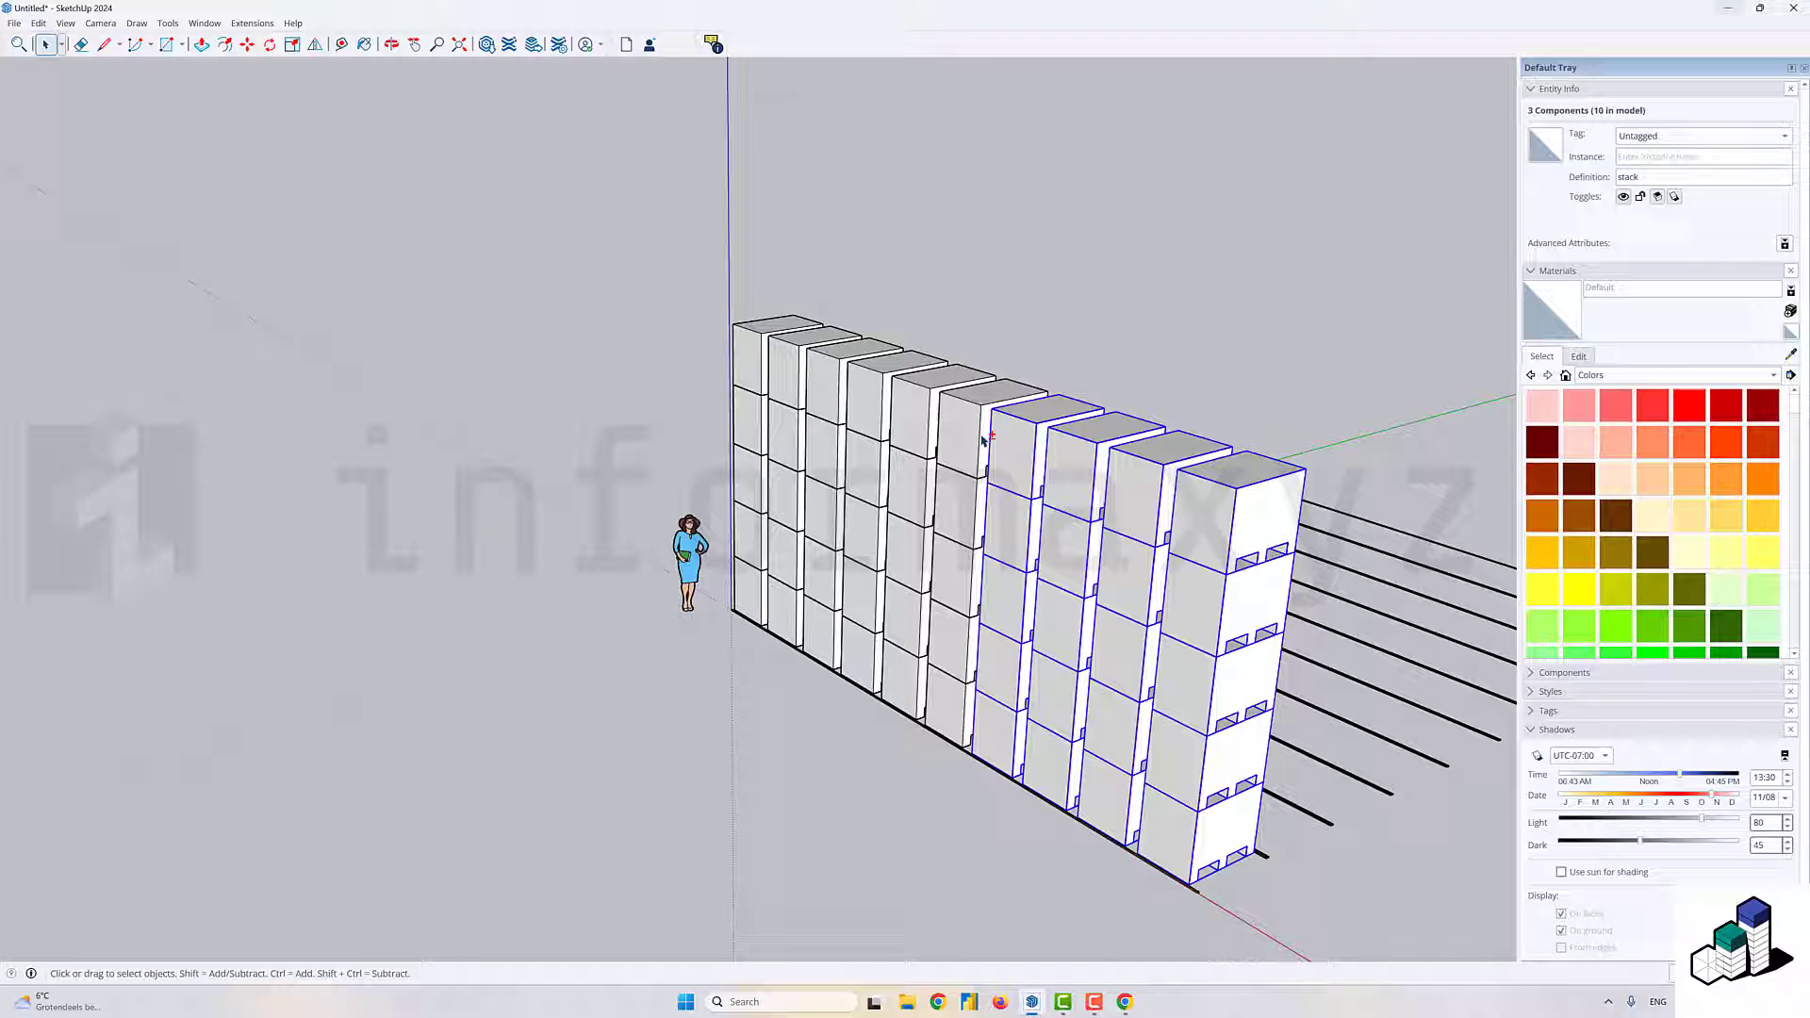
pyautogui.keyDown('shift'); pyautogui.click(971, 424); pyautogui.keyUp('shift')
pyautogui.keyDown('shift'); pyautogui.click(901, 408); pyautogui.keyUp('shift')
pyautogui.keyDown('shift'); pyautogui.click(858, 391); pyautogui.keyUp('shift')
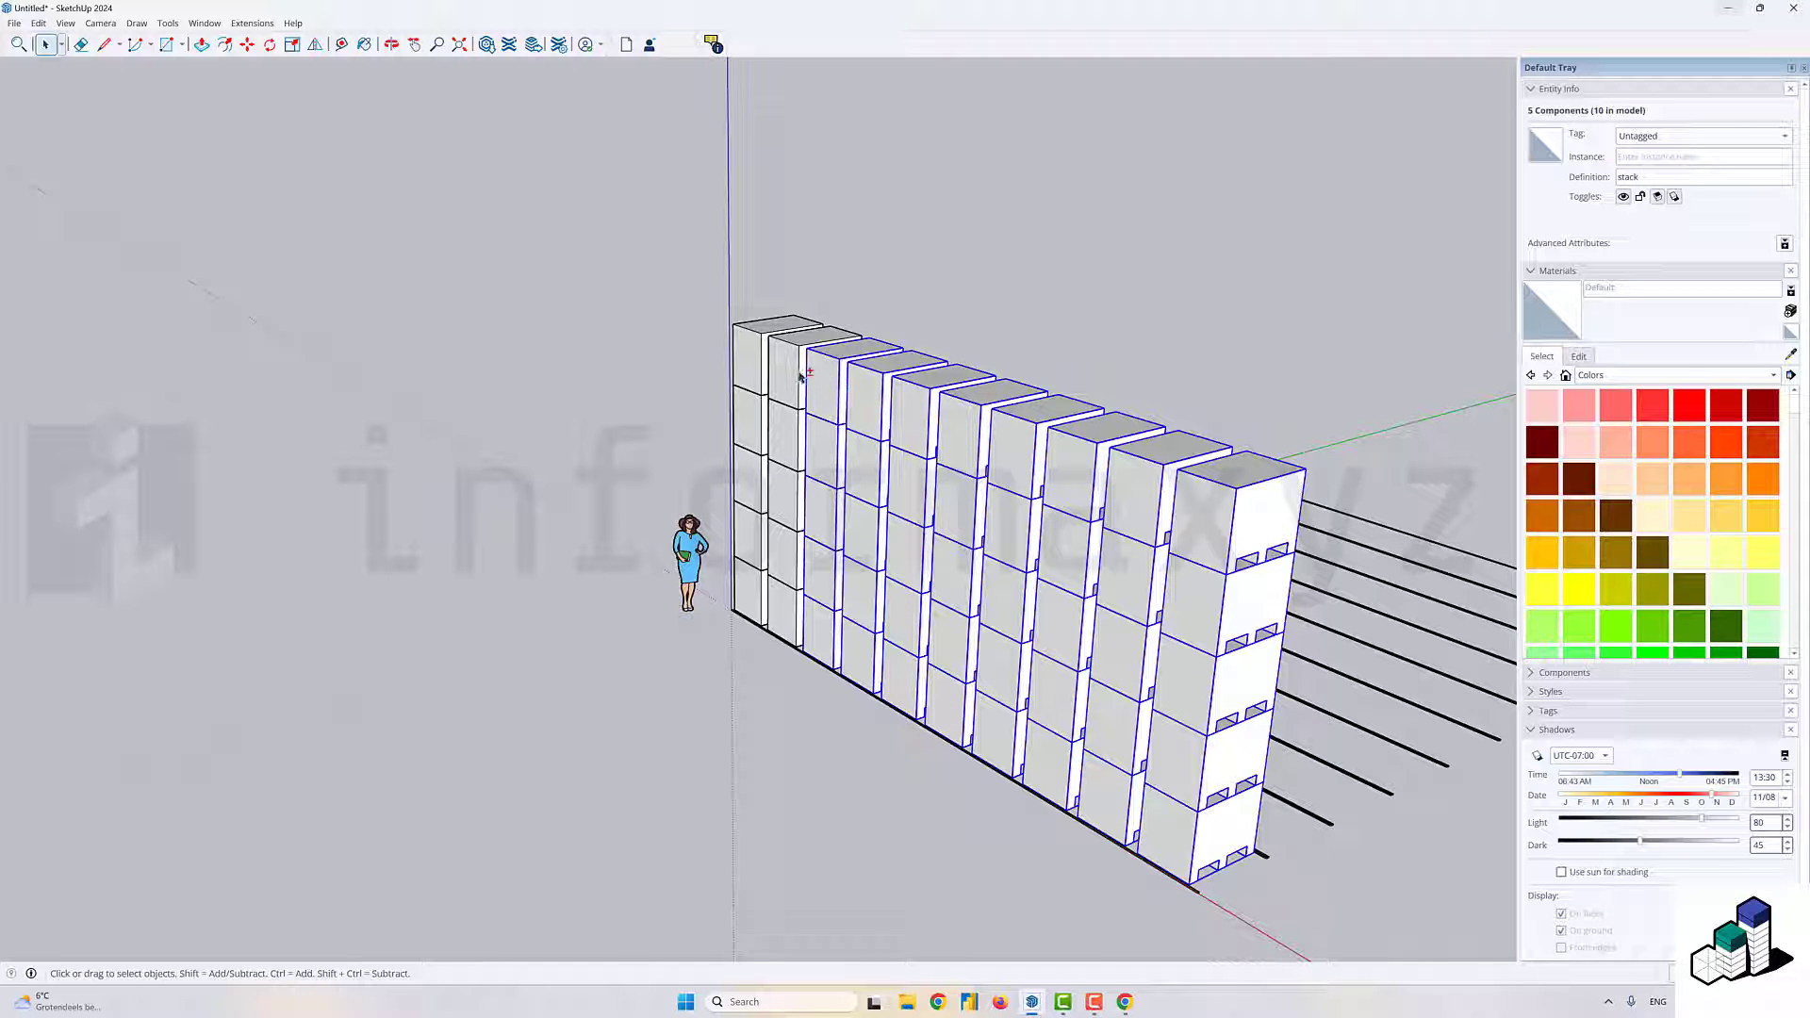
pyautogui.keyDown('shift'); pyautogui.click(816, 375); pyautogui.keyUp('shift')
pyautogui.keyDown('shift'); pyautogui.click(775, 366); pyautogui.keyUp('shift')
pyautogui.keyDown('shift'); pyautogui.click(750, 361); pyautogui.keyUp('shift')
pyautogui.rightClick(750, 357)
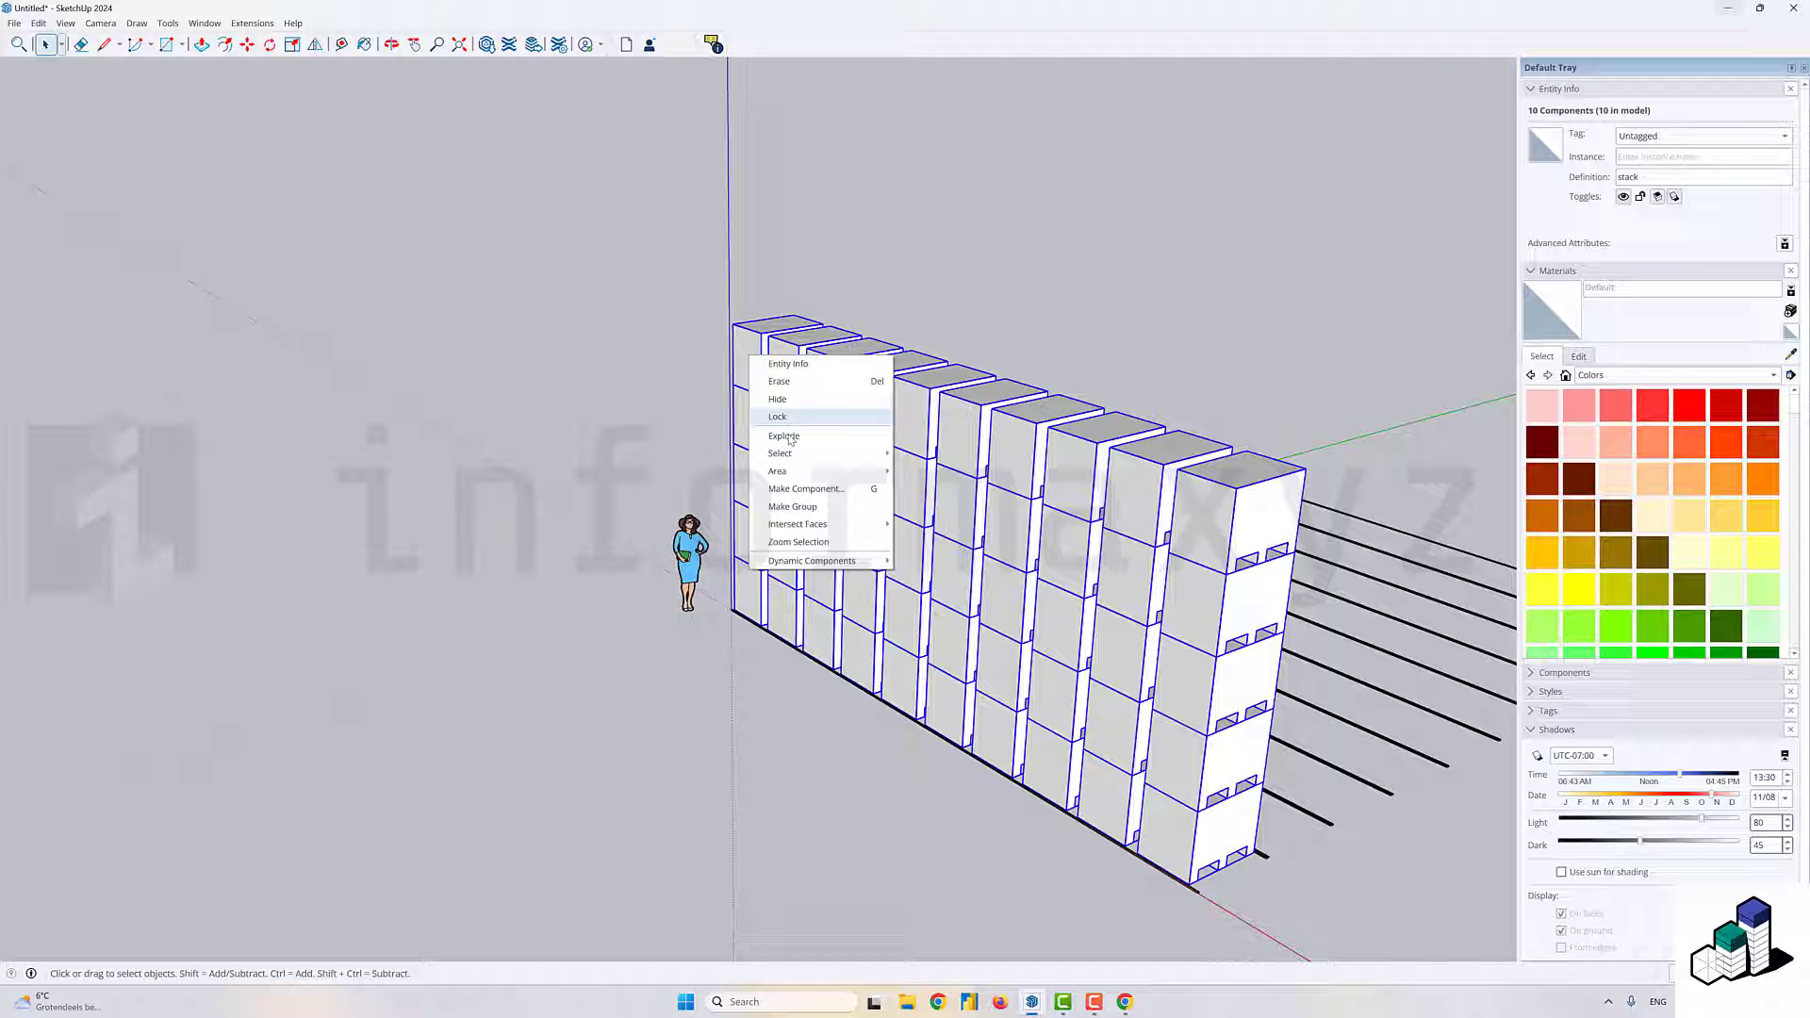
pyautogui.click(802, 488)
pyautogui.write('c')
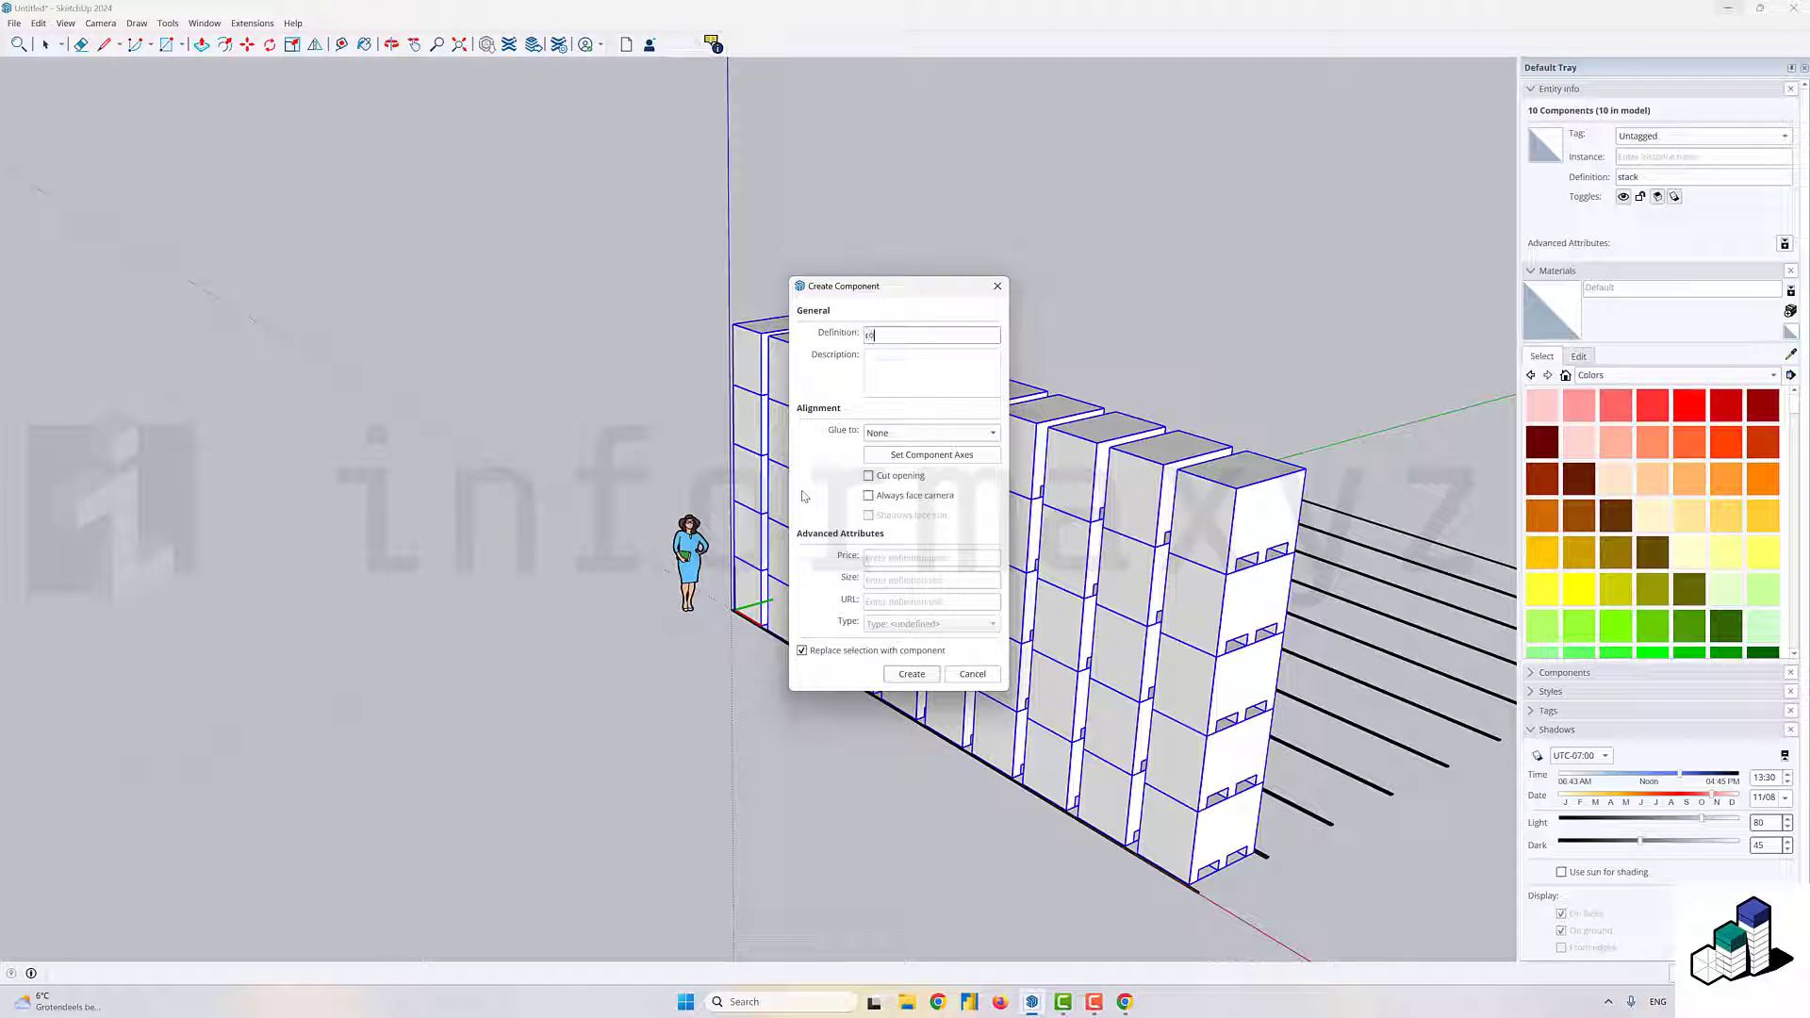
pyautogui.write('ow')
pyautogui.press('Return')
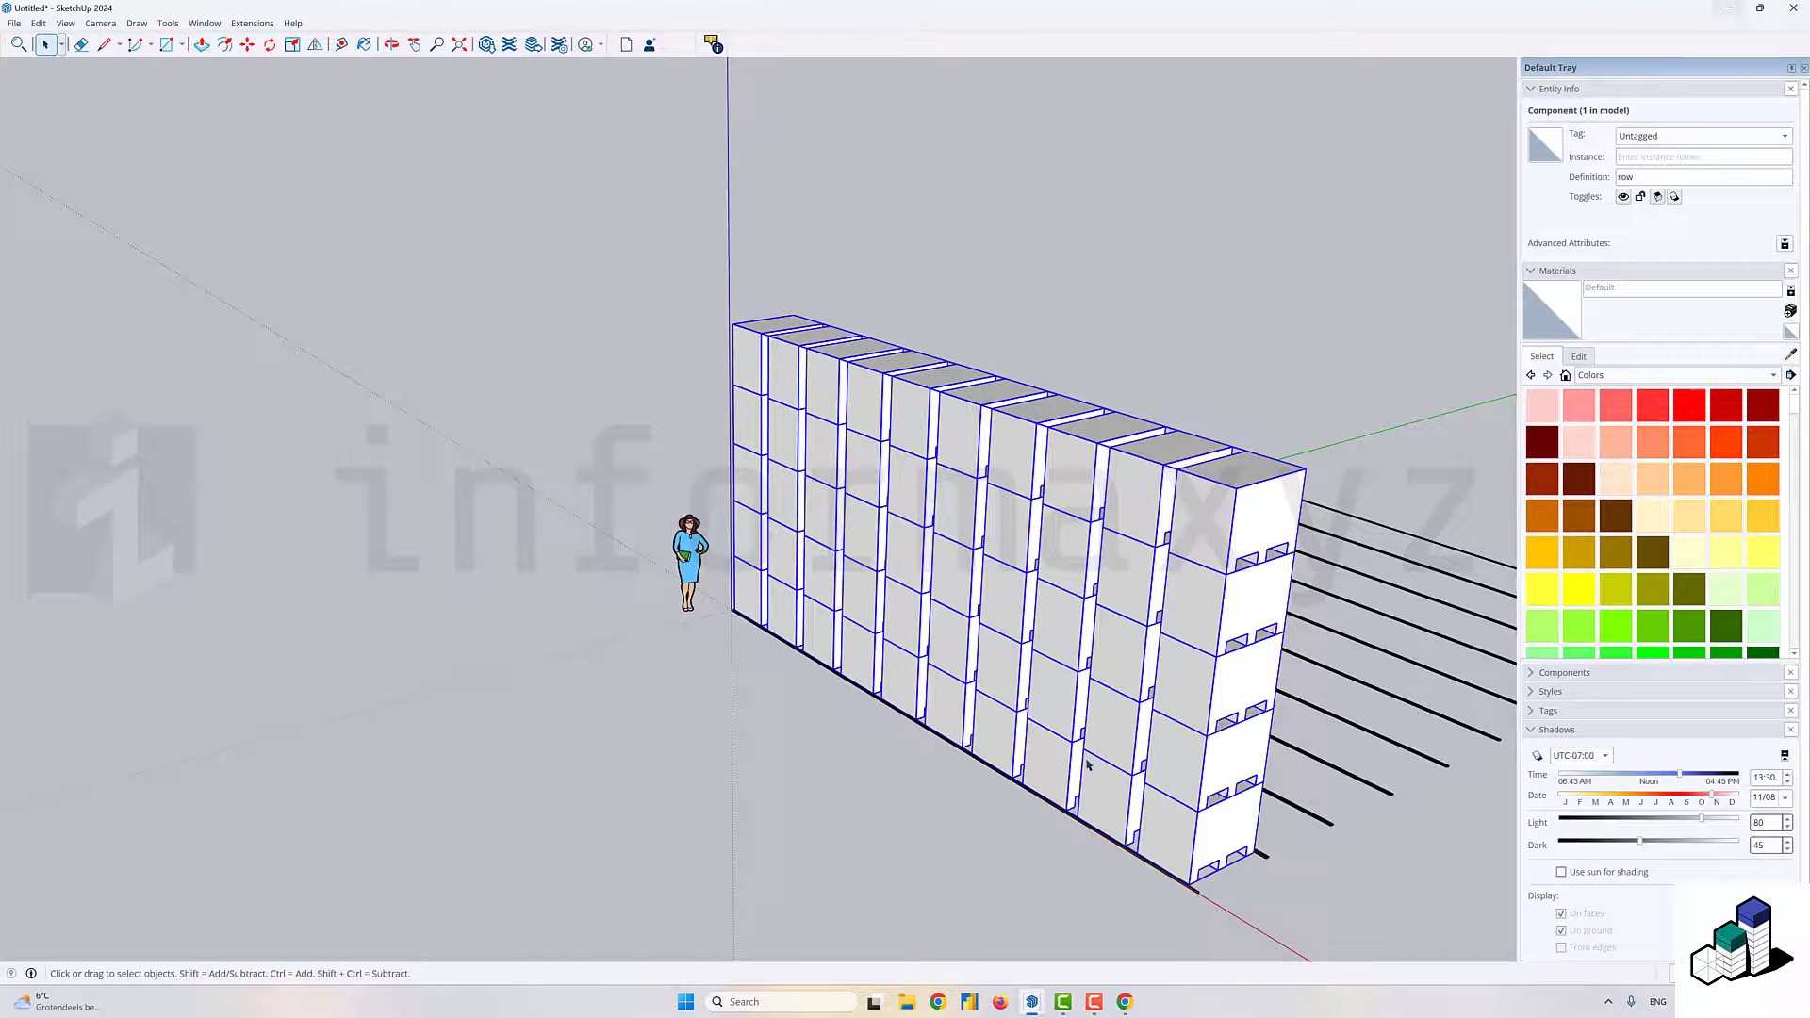
# - Copy the row from its bottom front corner onto the adjacent lane and multiply the copy by 9x to fill all ten lanes
pyautogui.moveTo(1072, 780); pyautogui.dragTo(631, 634)
pyautogui.scroll(4, 812, 725)
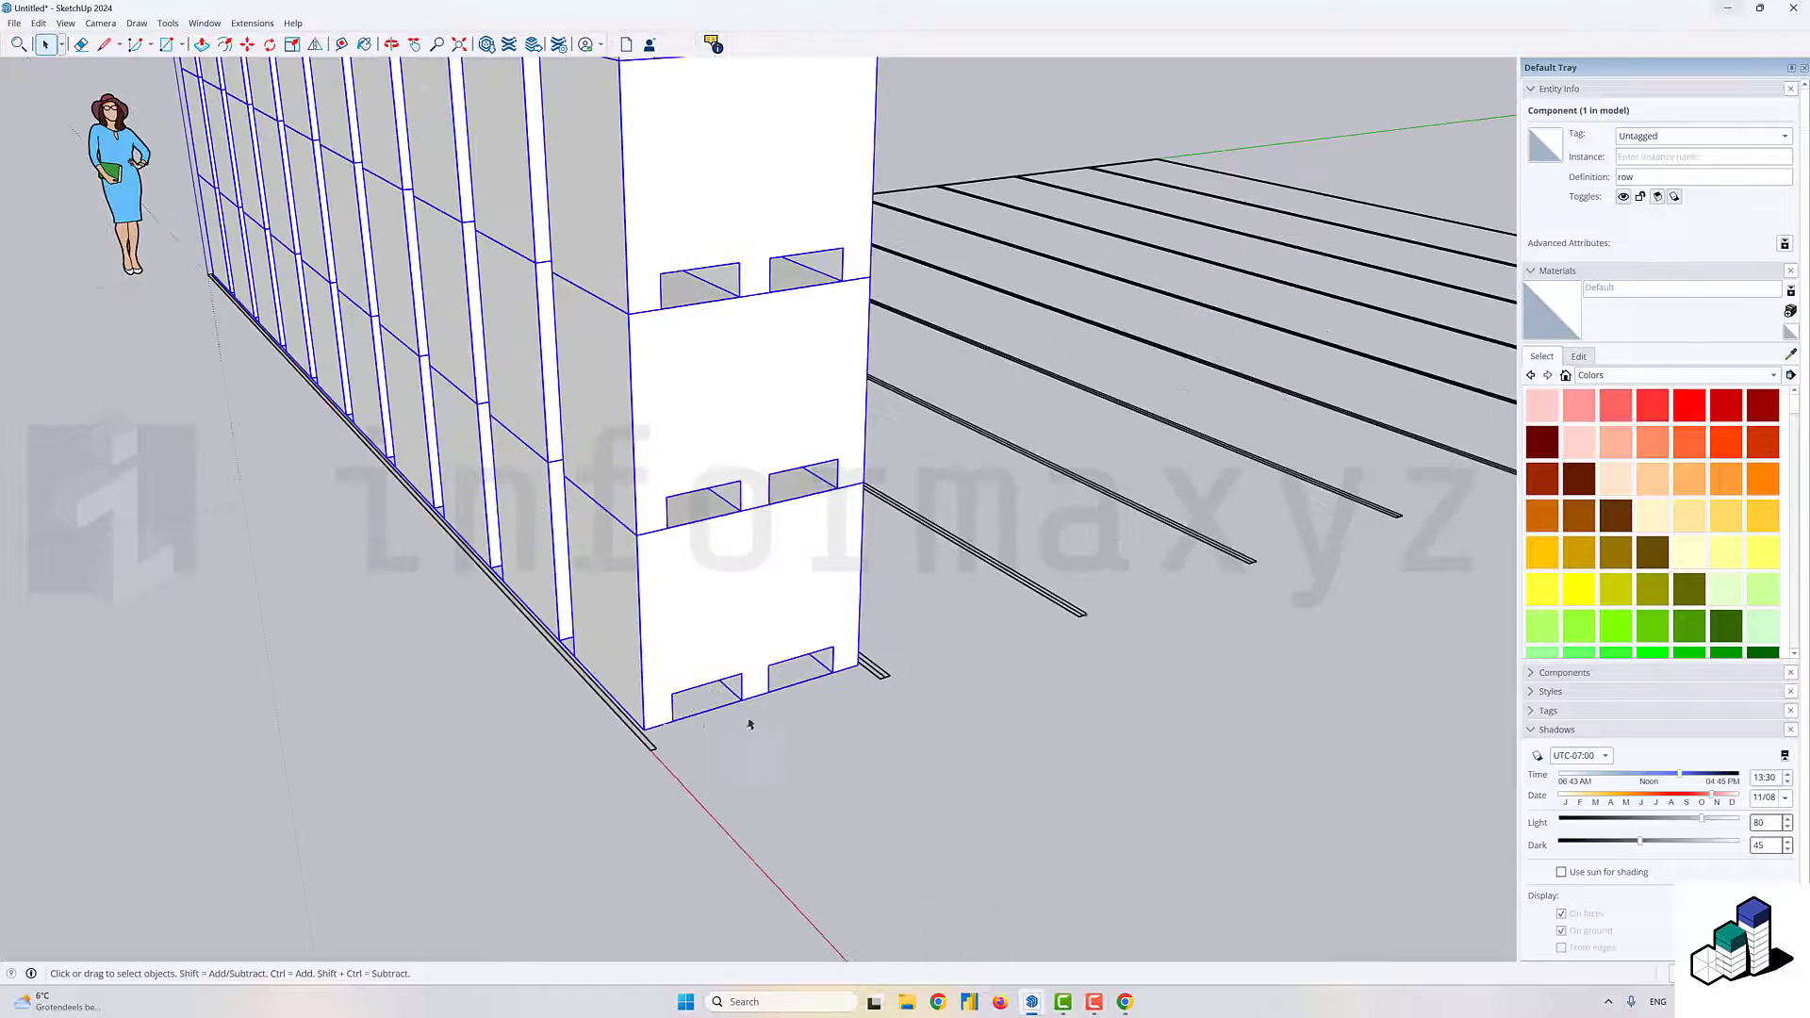
pyautogui.press('m')
pyautogui.press('ctrl')
pyautogui.click(647, 733)
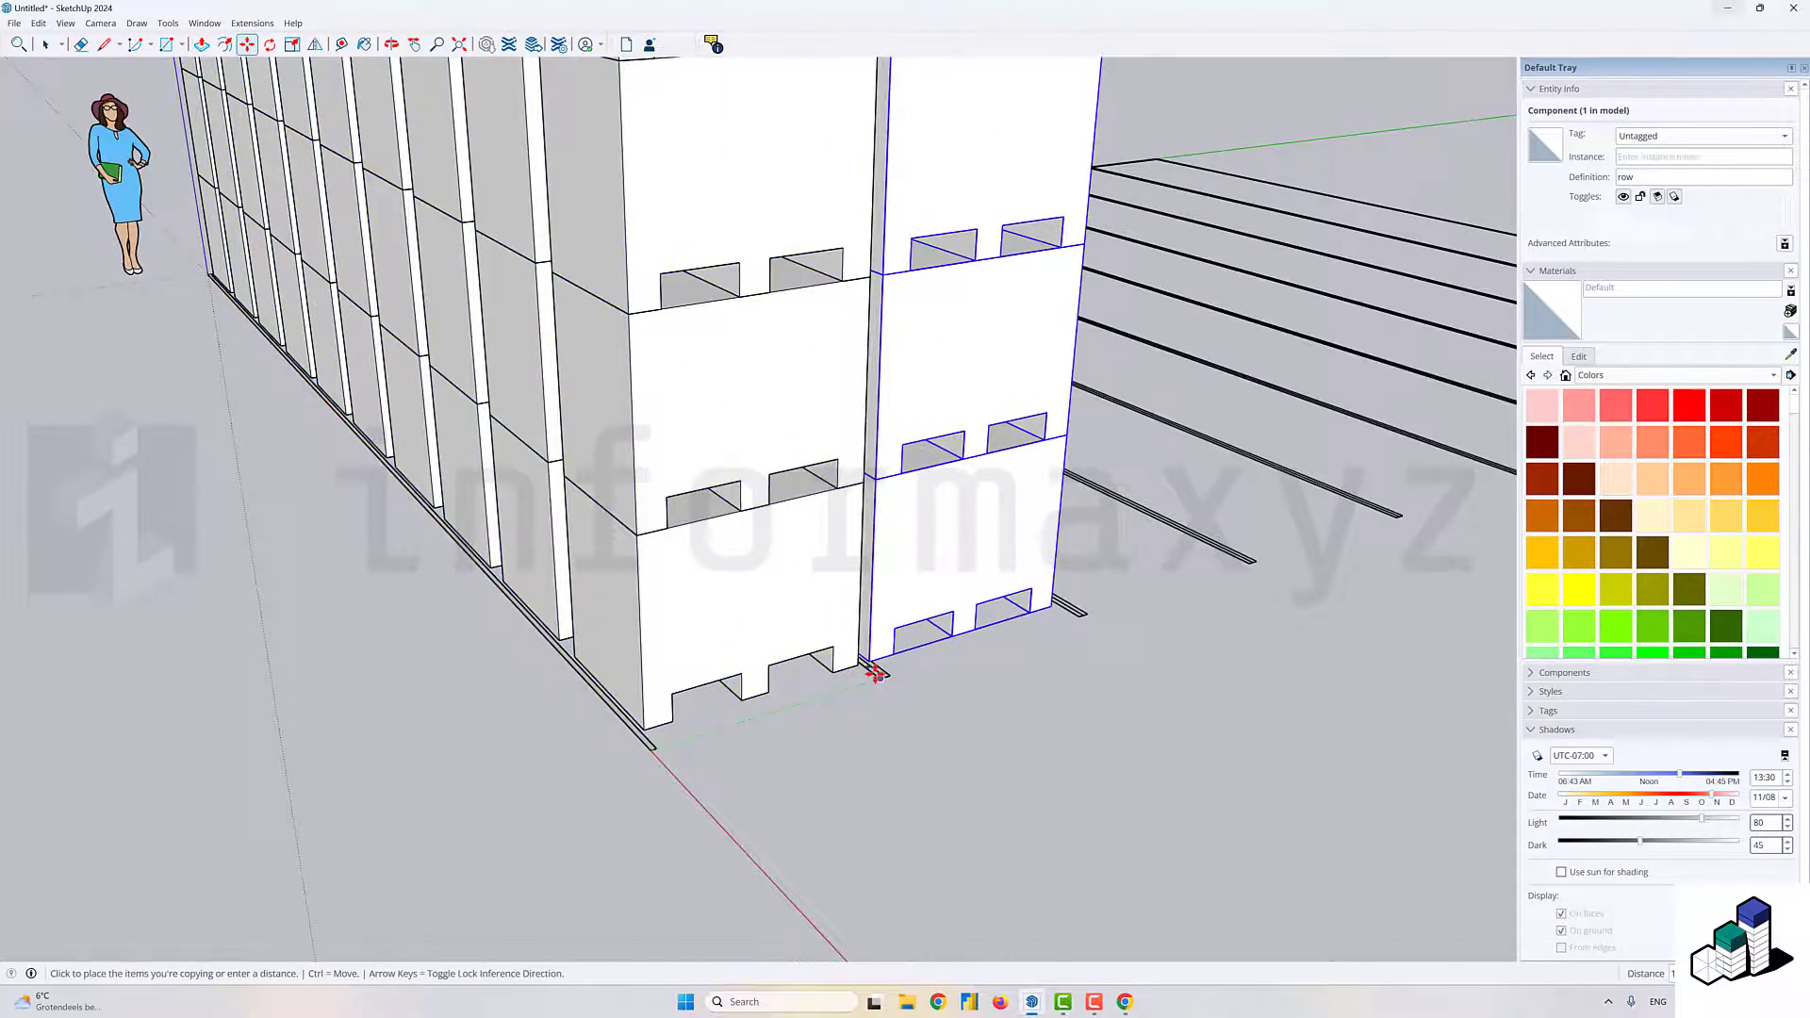
pyautogui.scroll(3, 876, 673)
pyautogui.click(873, 671)
pyautogui.scroll(-5, 882, 673)
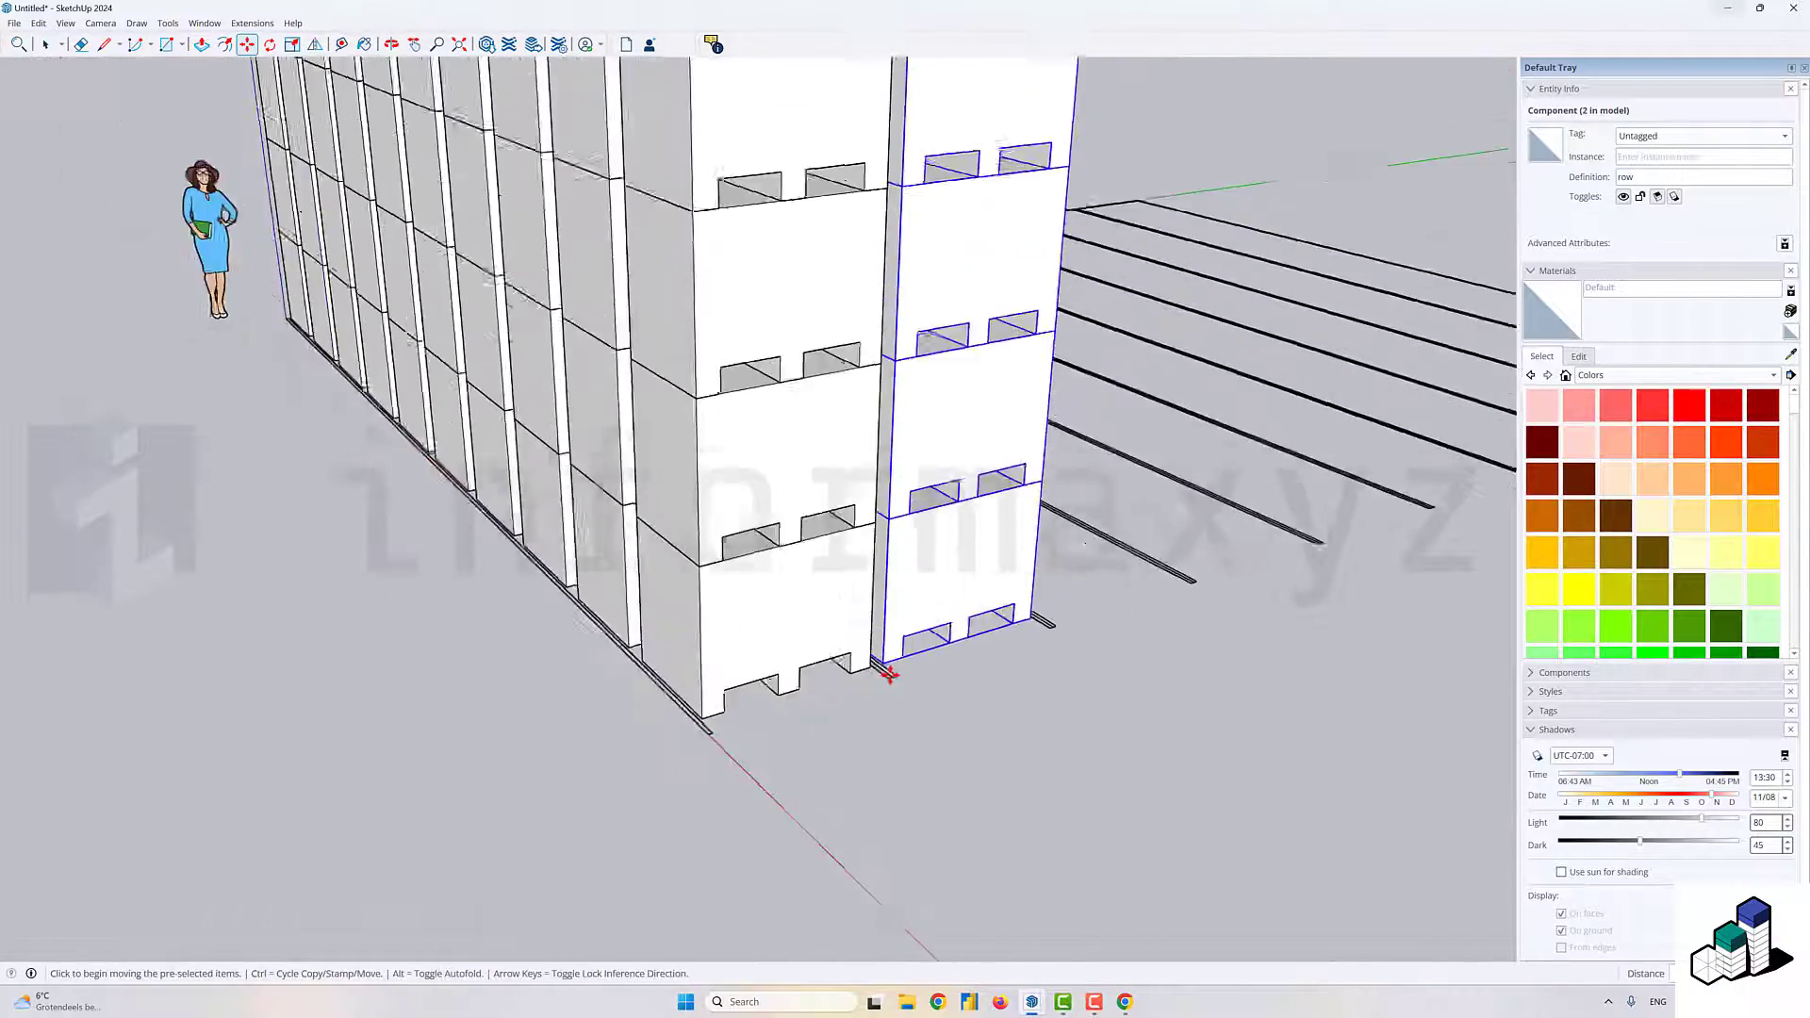
pyautogui.scroll(-4, 888, 673)
pyautogui.write('9x')
pyautogui.press('Return')
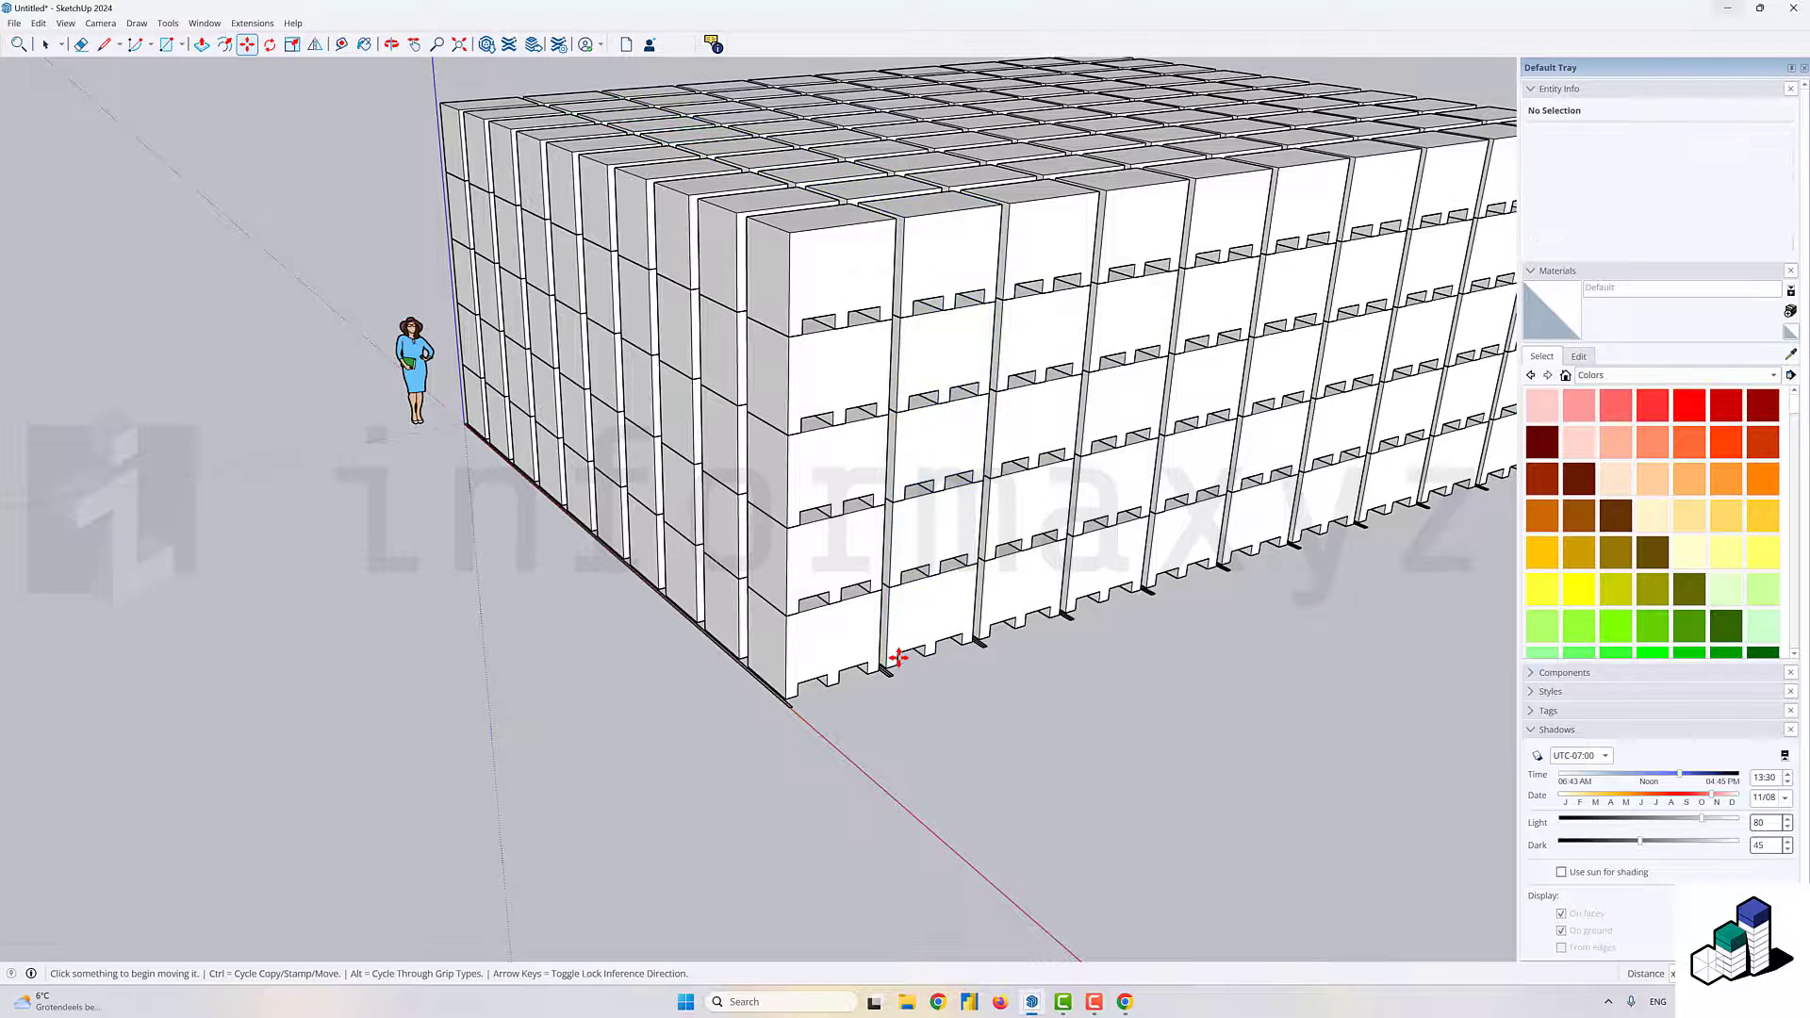
# - Name the first five row instances 1- to 5-, starting from the row in the first lane at the origin
pyautogui.scroll(-3, 898, 657)
pyautogui.press('space')
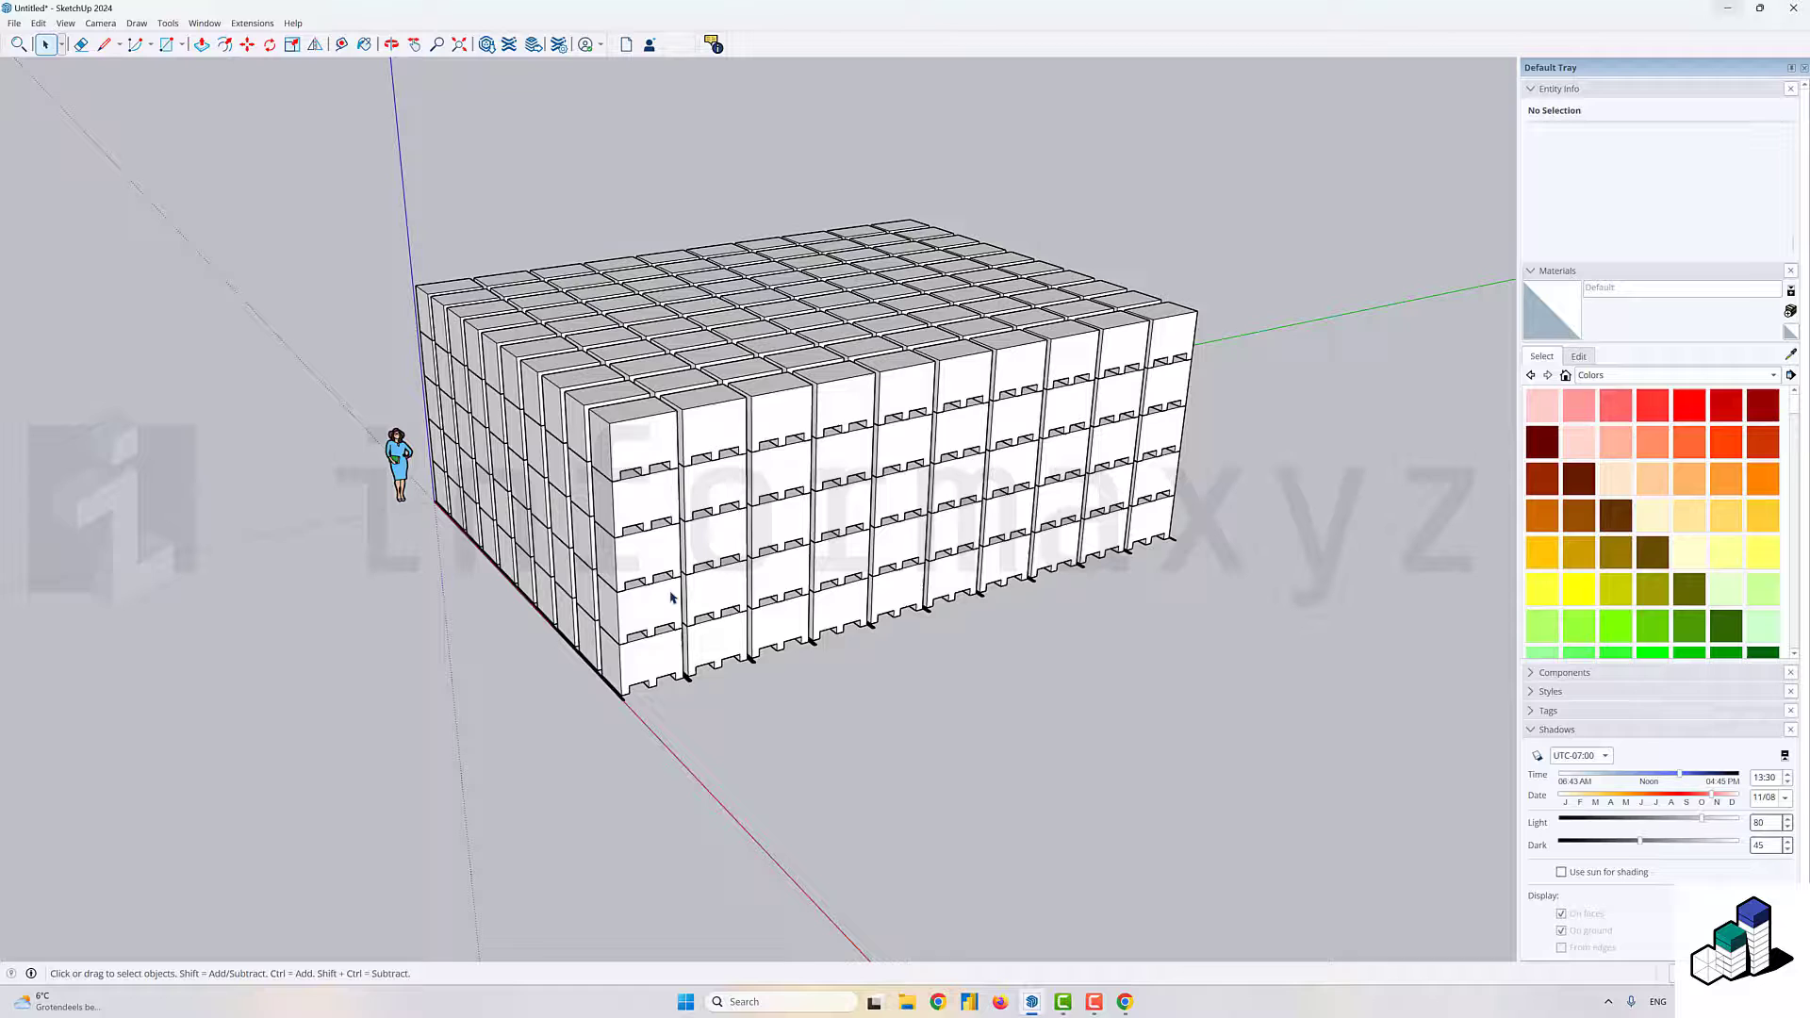
pyautogui.click(665, 568)
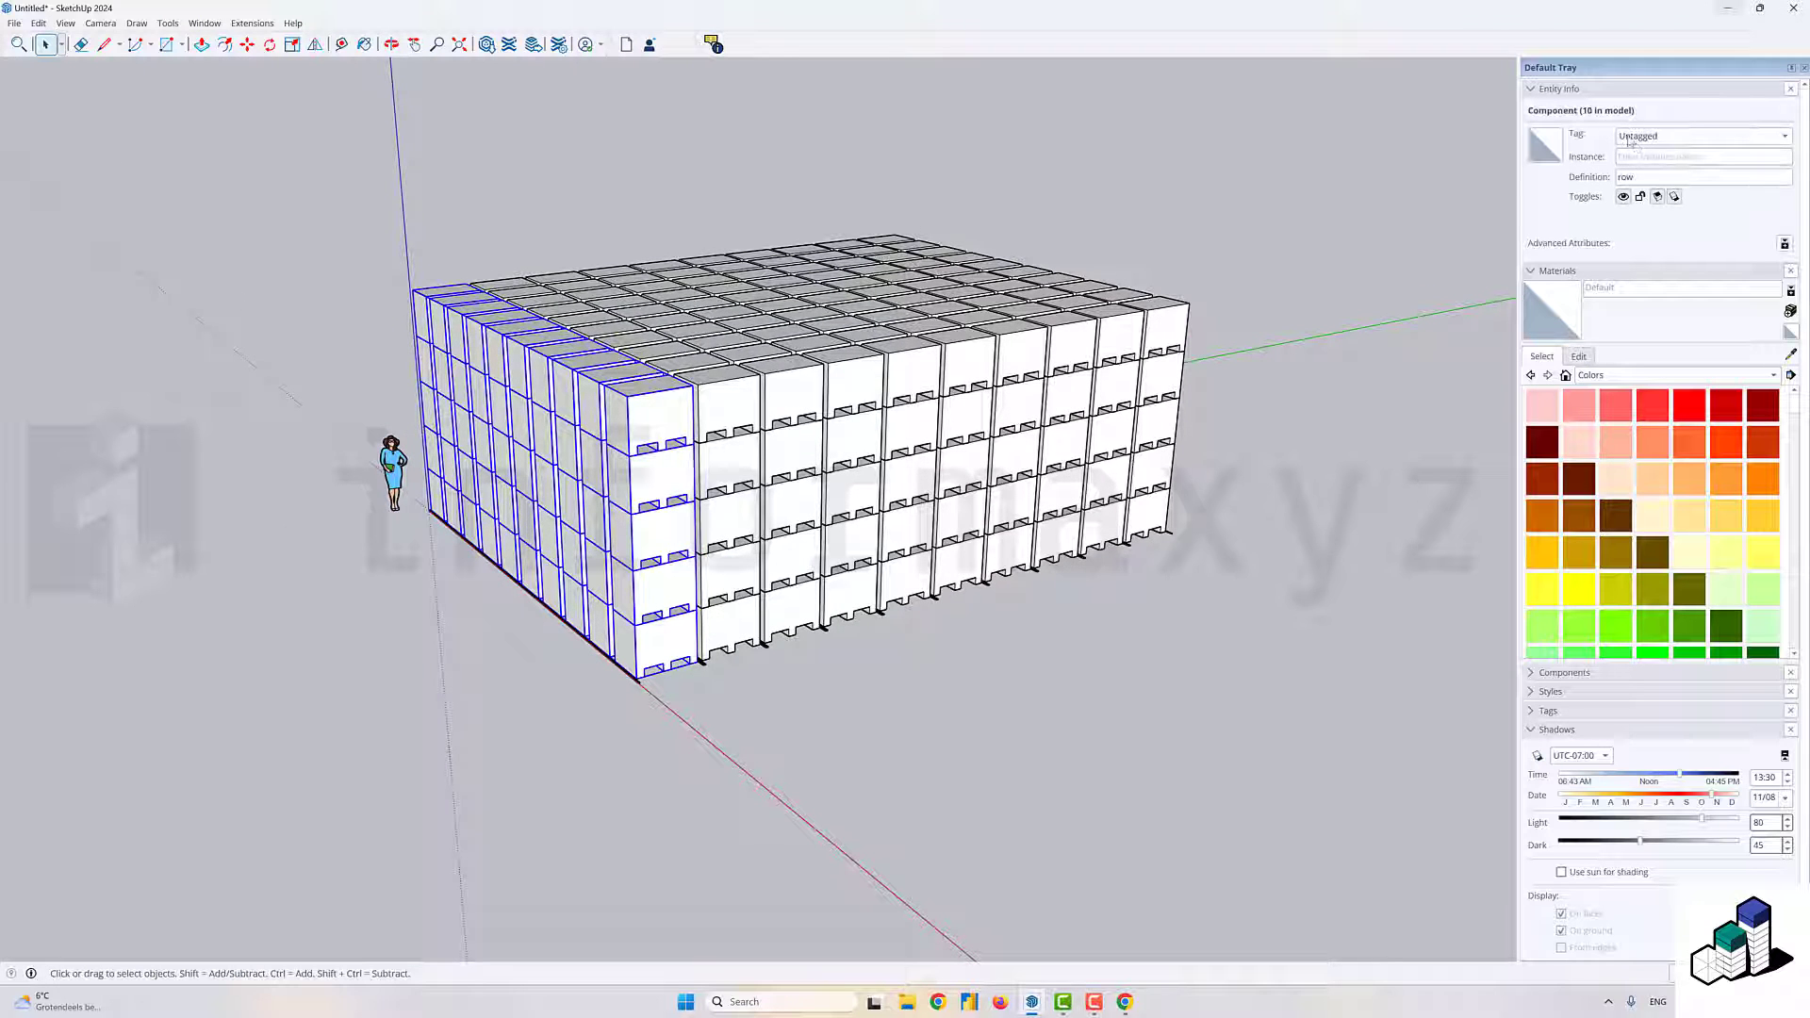
pyautogui.write('1')
pyautogui.click(752, 506)
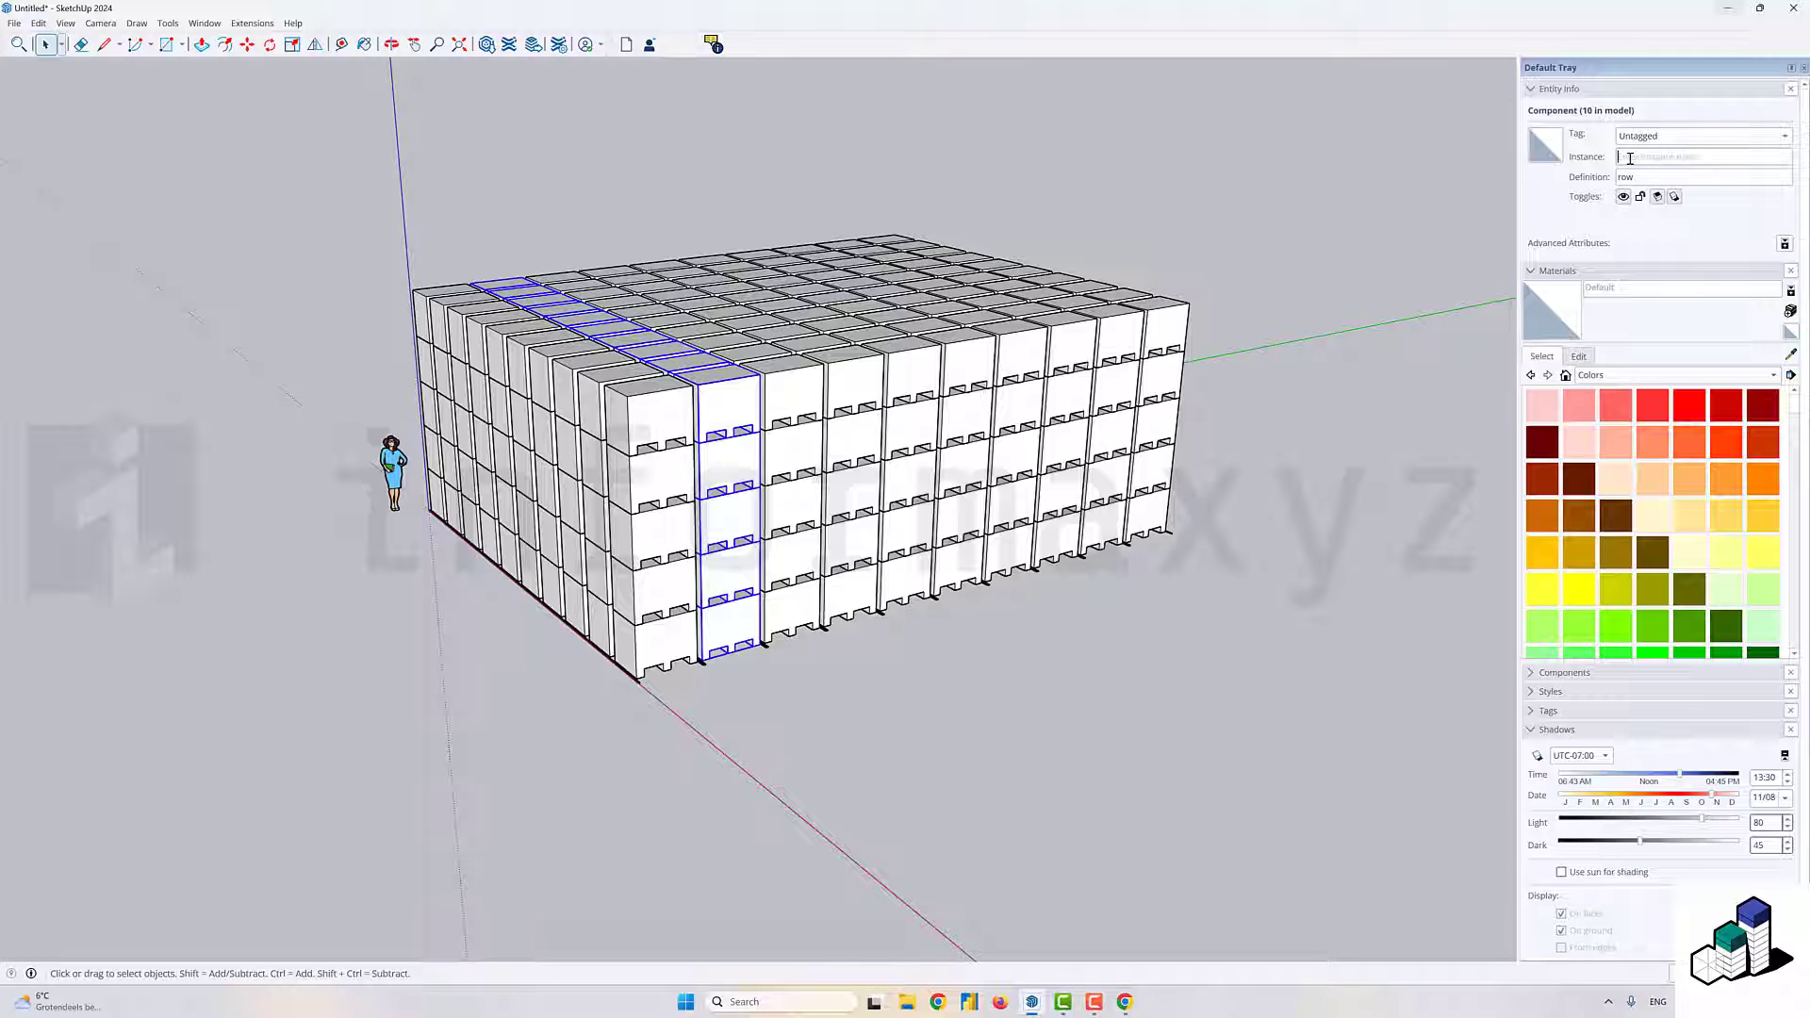
pyautogui.write('2')
pyautogui.click(804, 497)
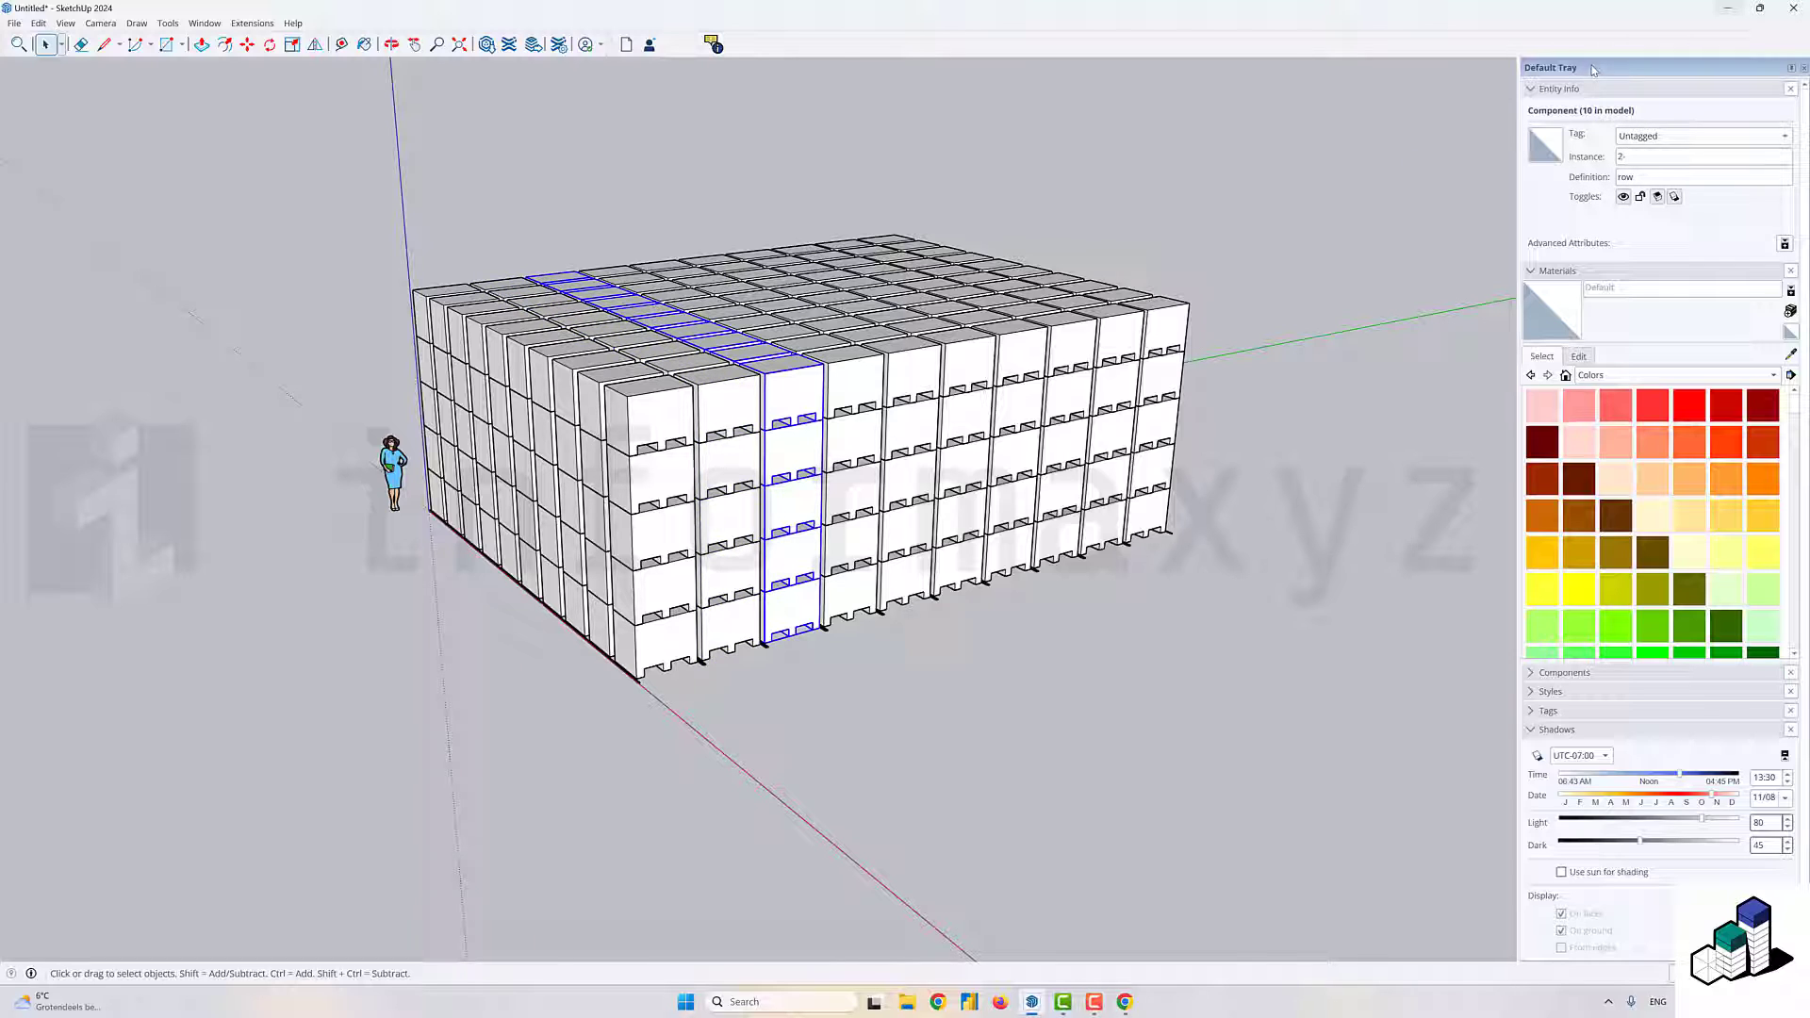
pyautogui.write('2')
pyautogui.click(876, 494)
pyautogui.click(1662, 160)
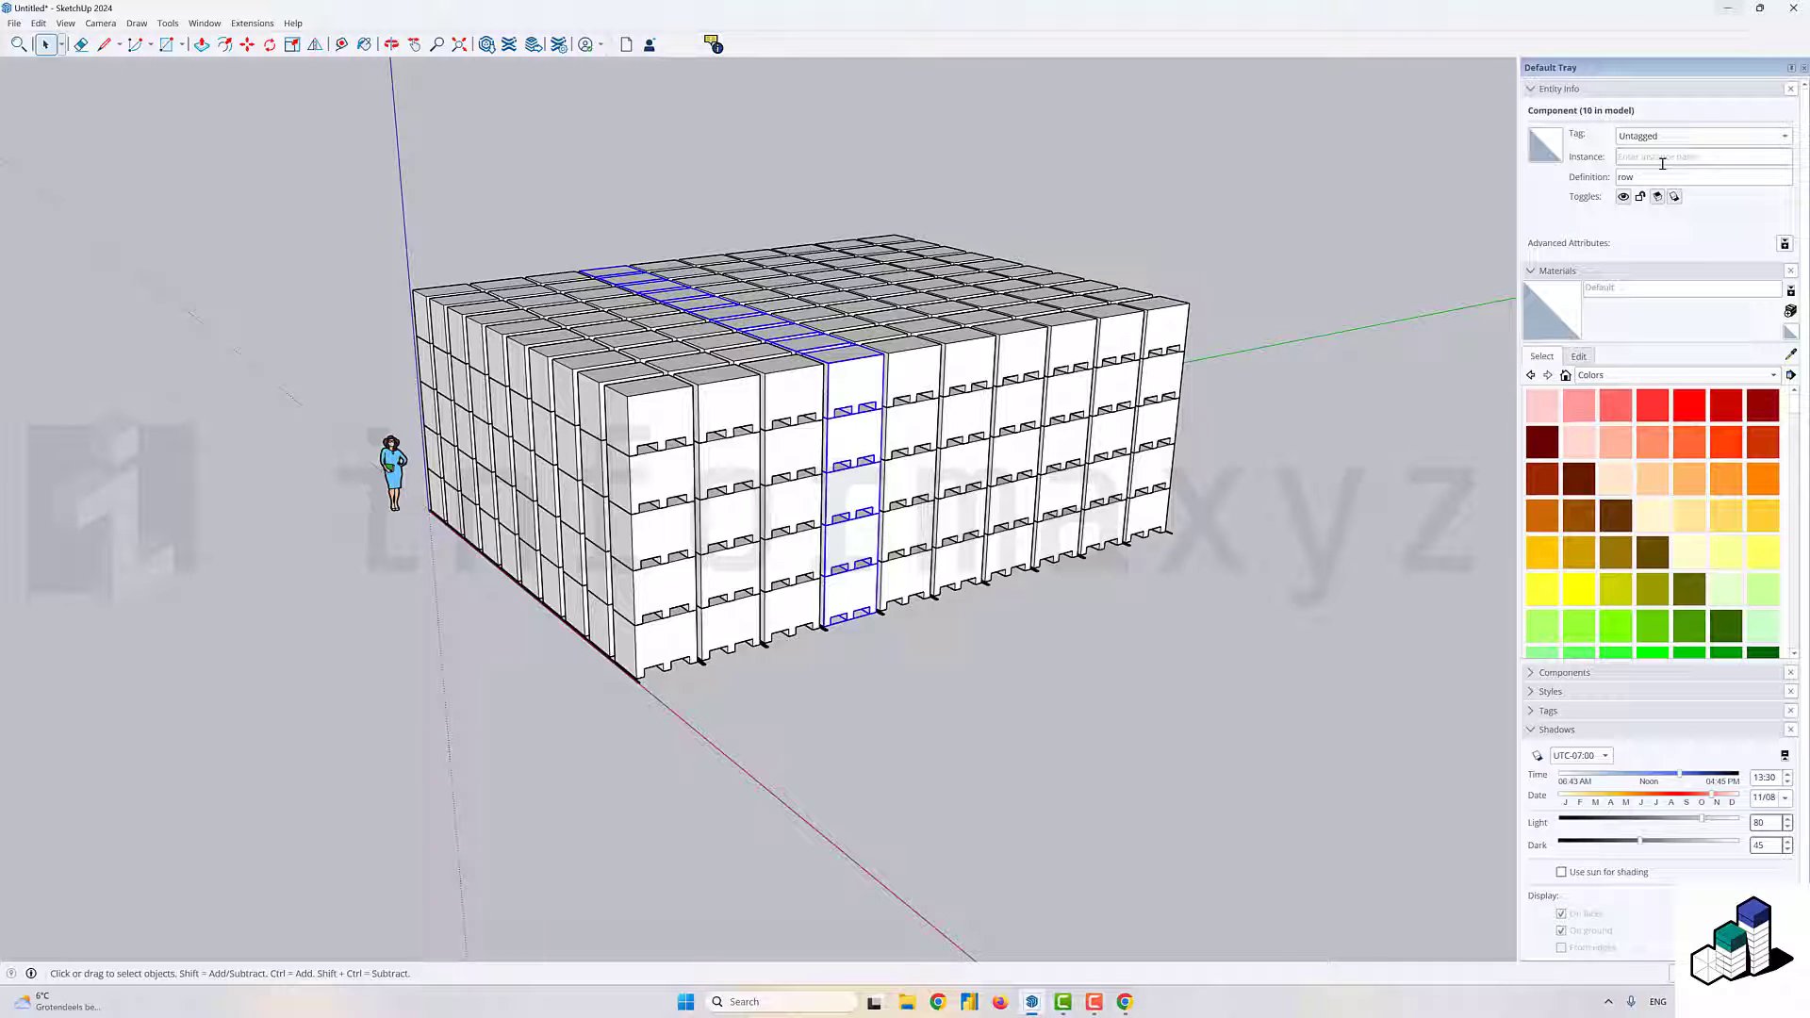
pyautogui.write('4')
pyautogui.click(894, 469)
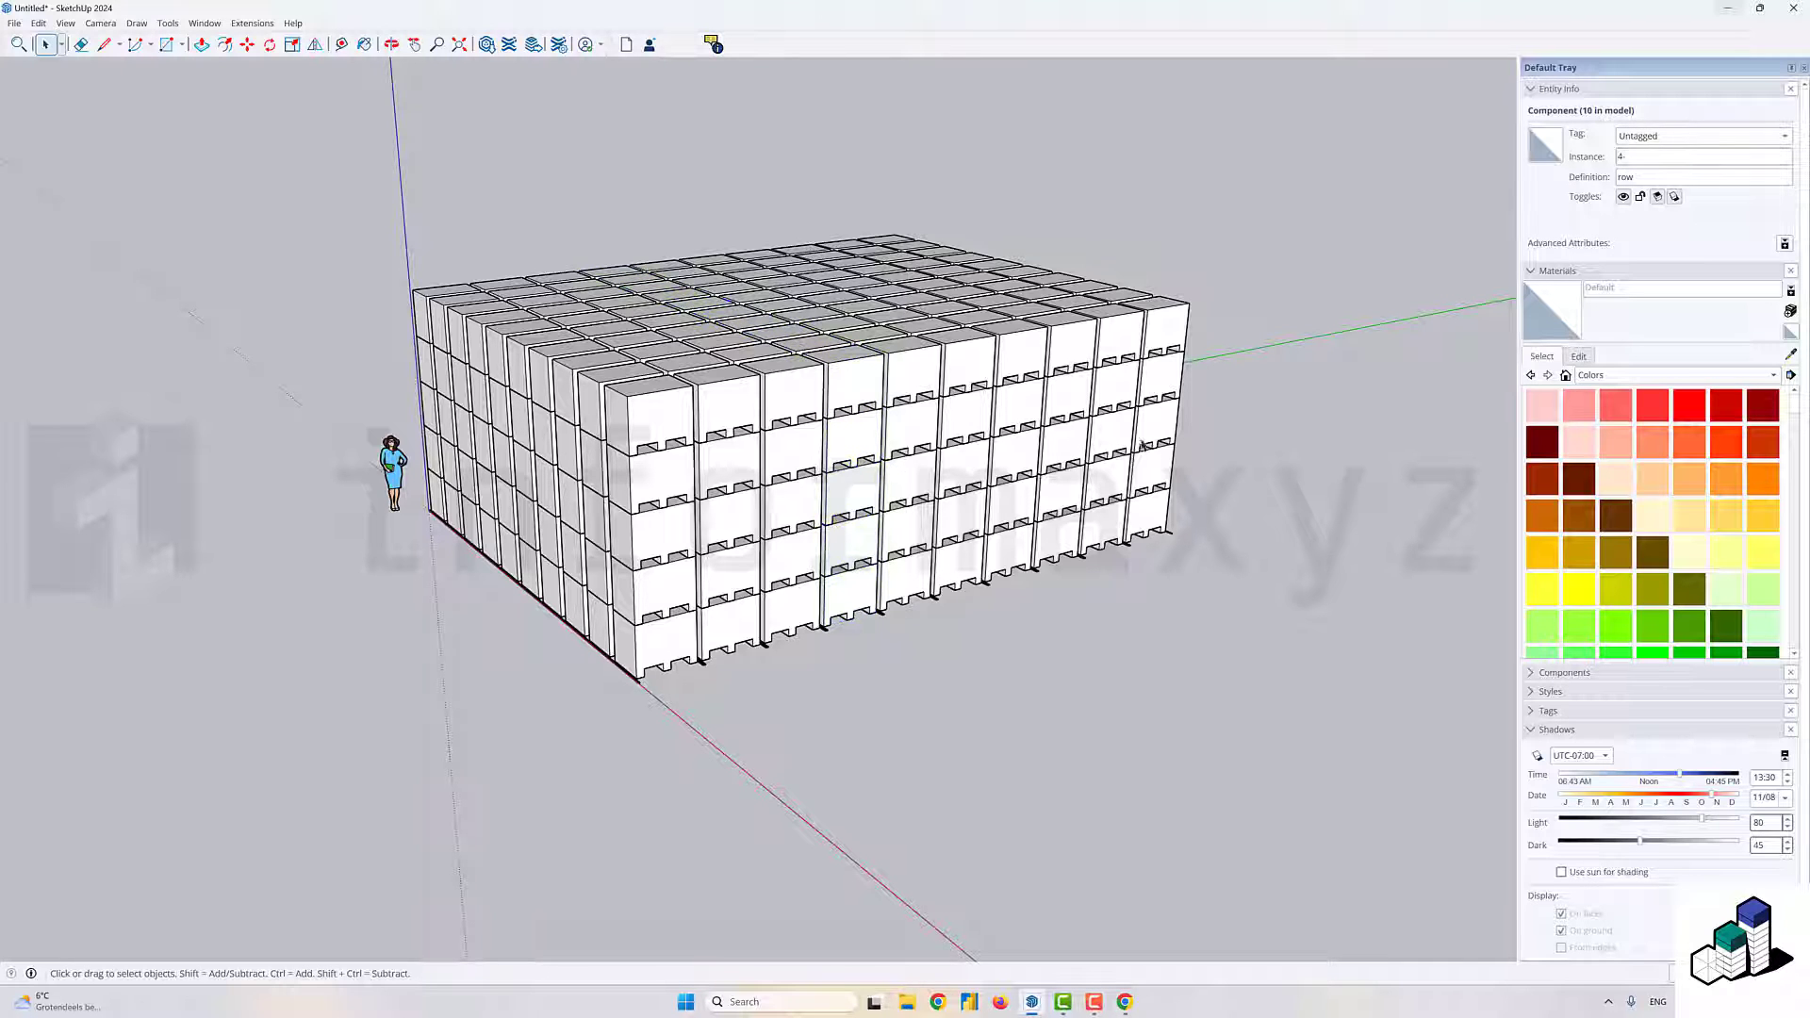
pyautogui.click(921, 476)
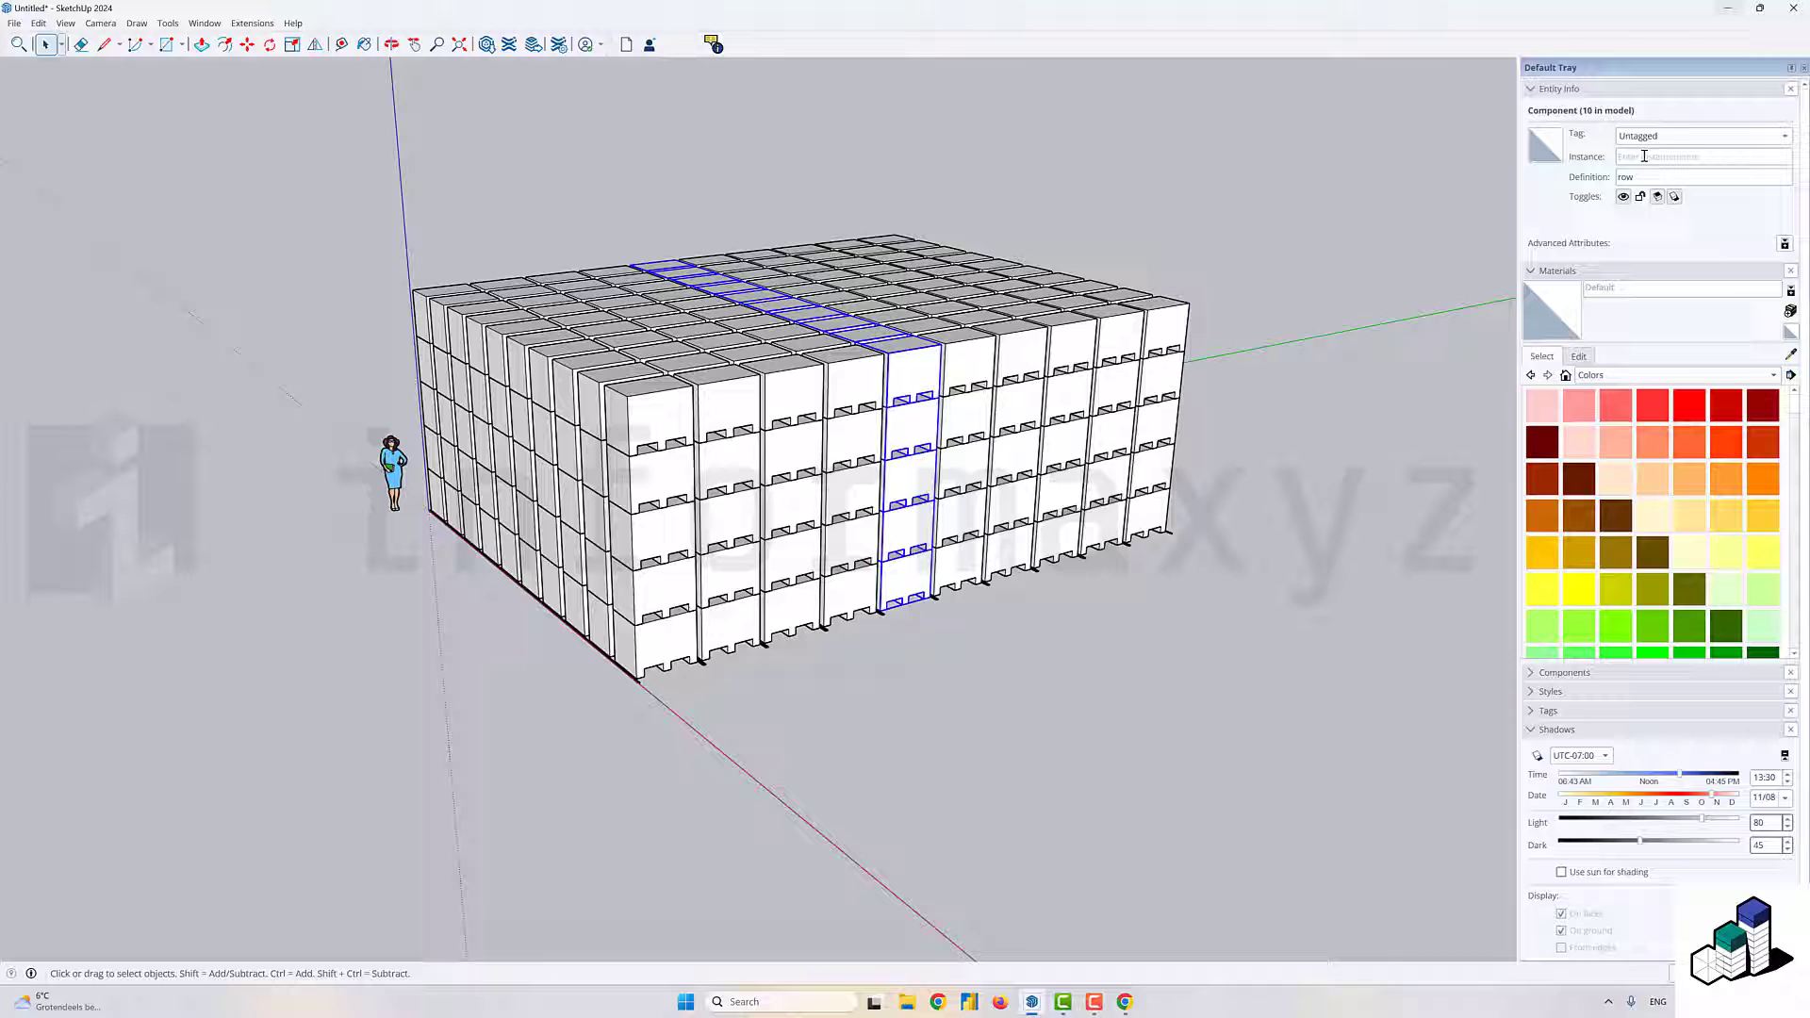
# - Name the remaining five row instances 6- to 10-, ending with the row farthest from the origin, and clear the selection
pyautogui.click(981, 459)
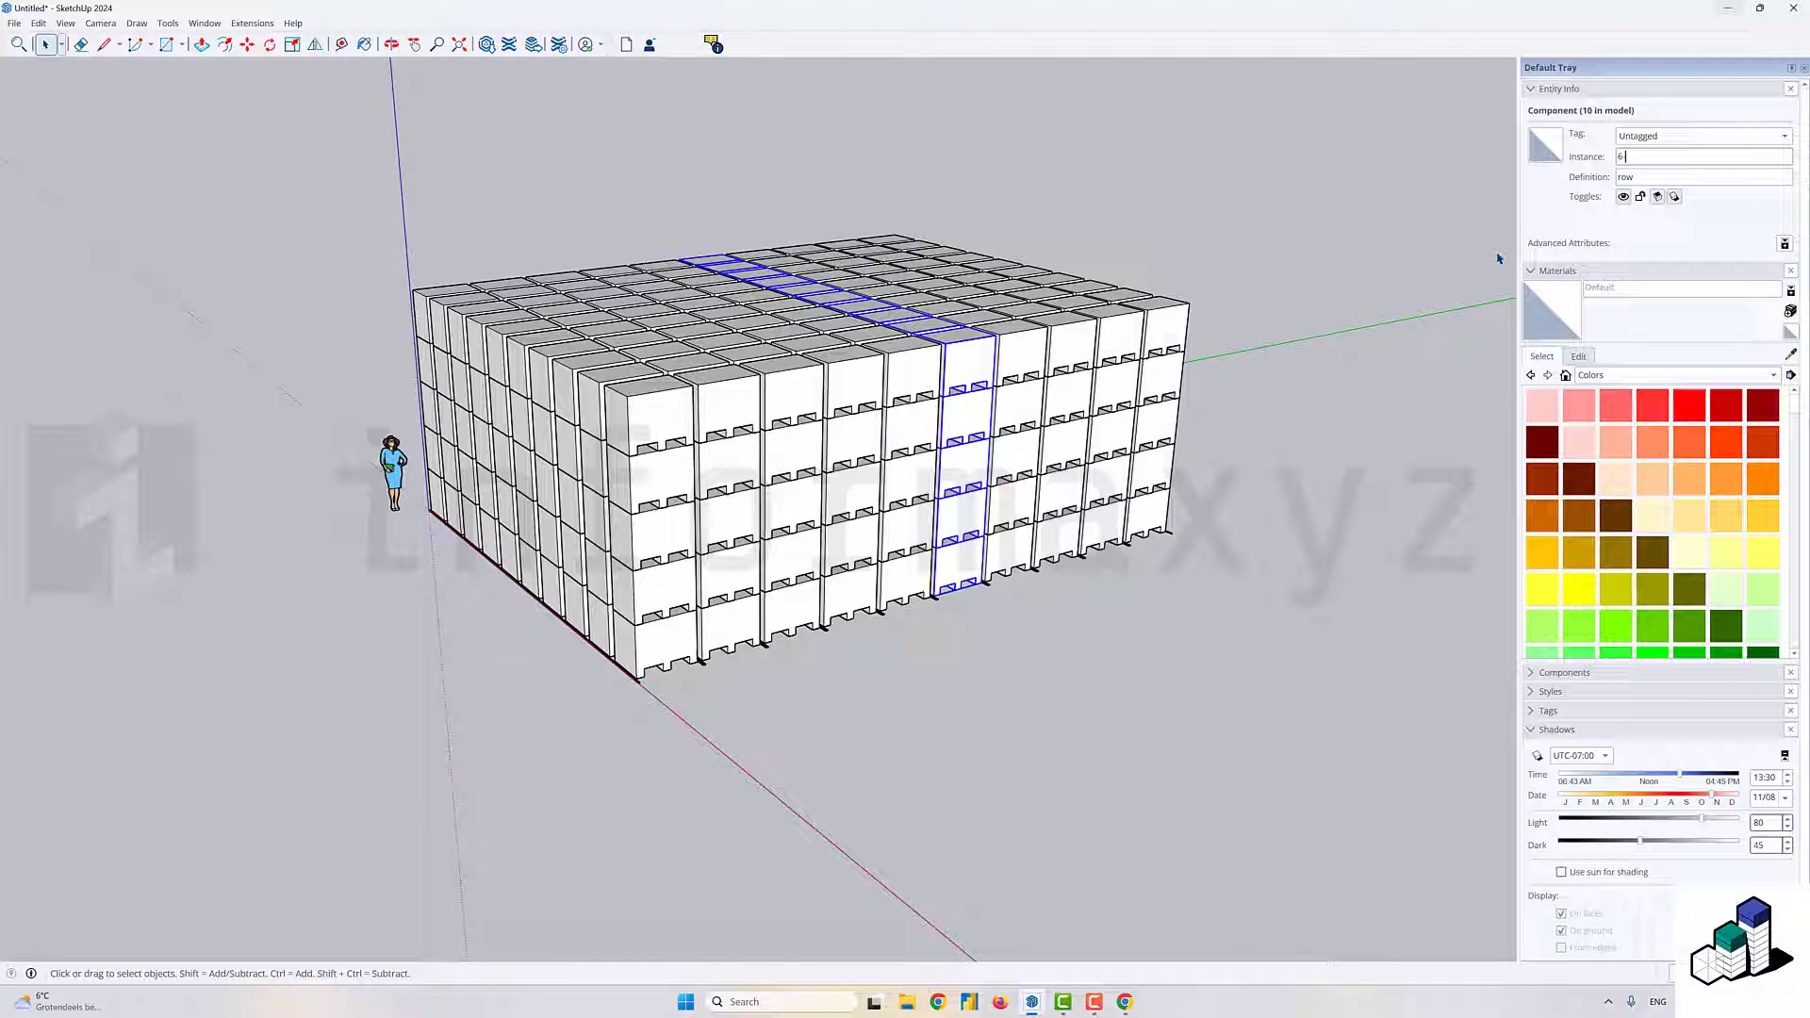
pyautogui.click(1023, 451)
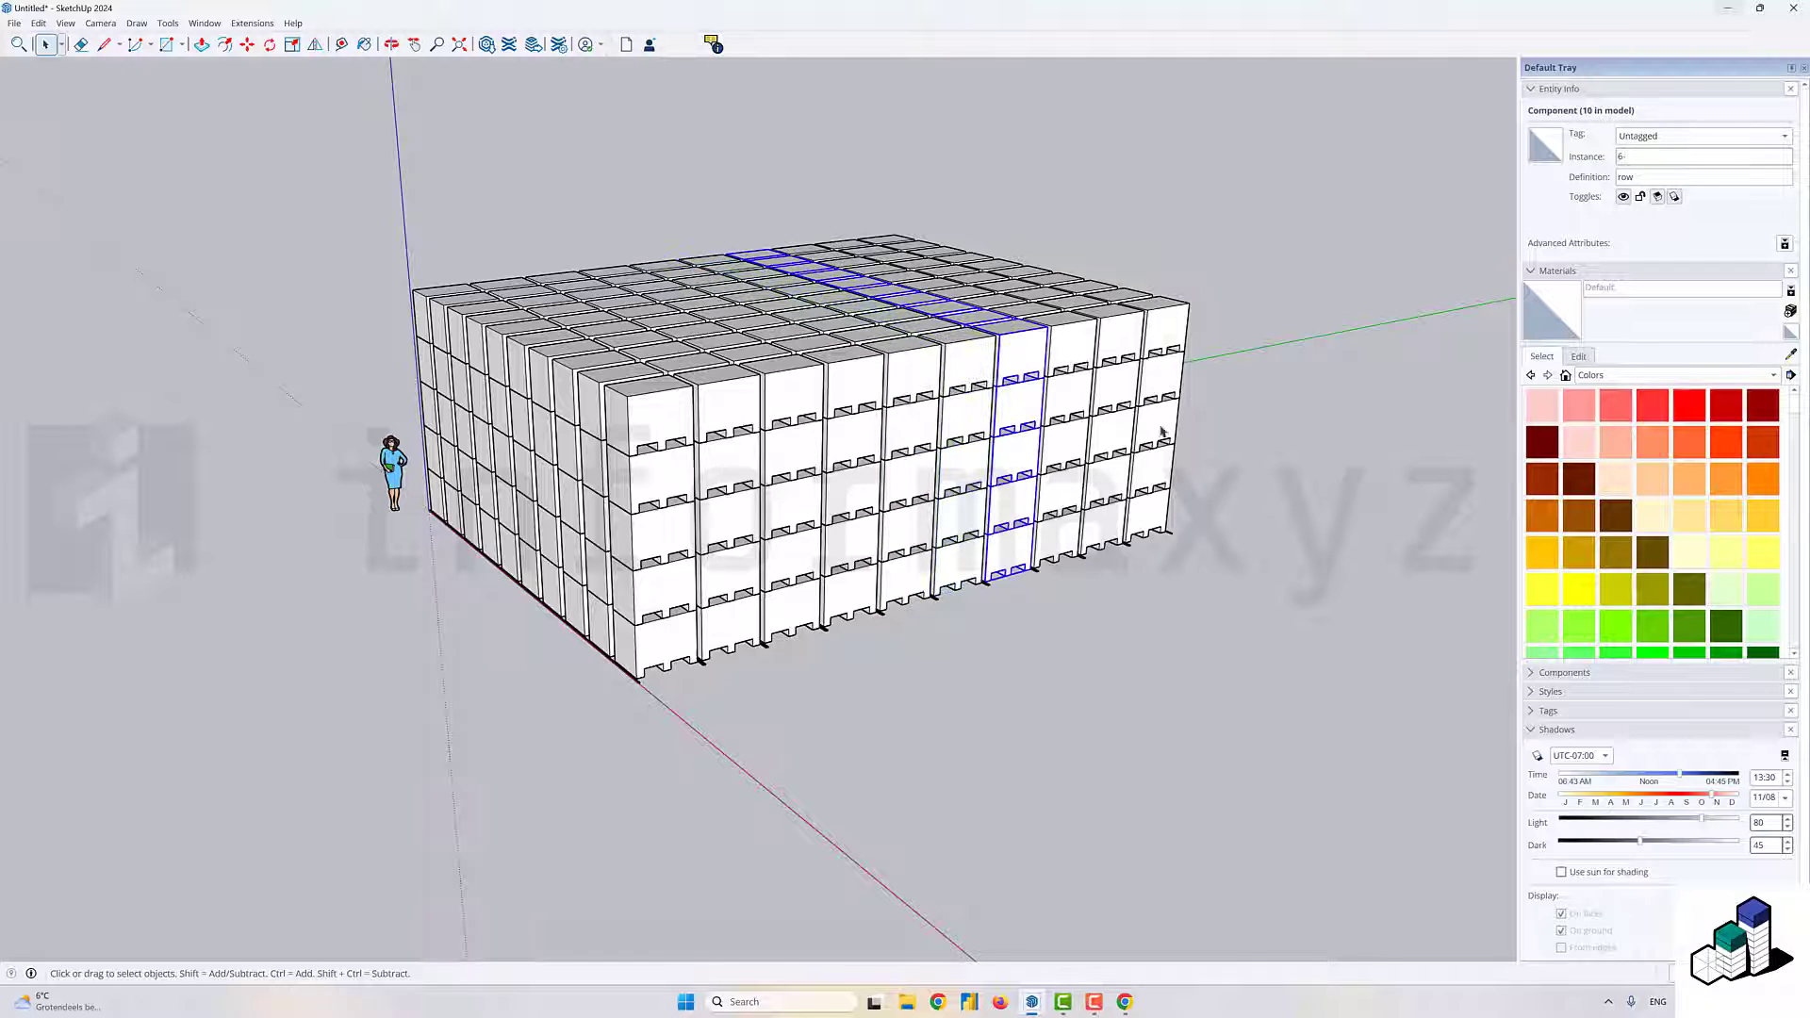
pyautogui.click(1646, 161)
pyautogui.write('7-')
pyautogui.click(1070, 446)
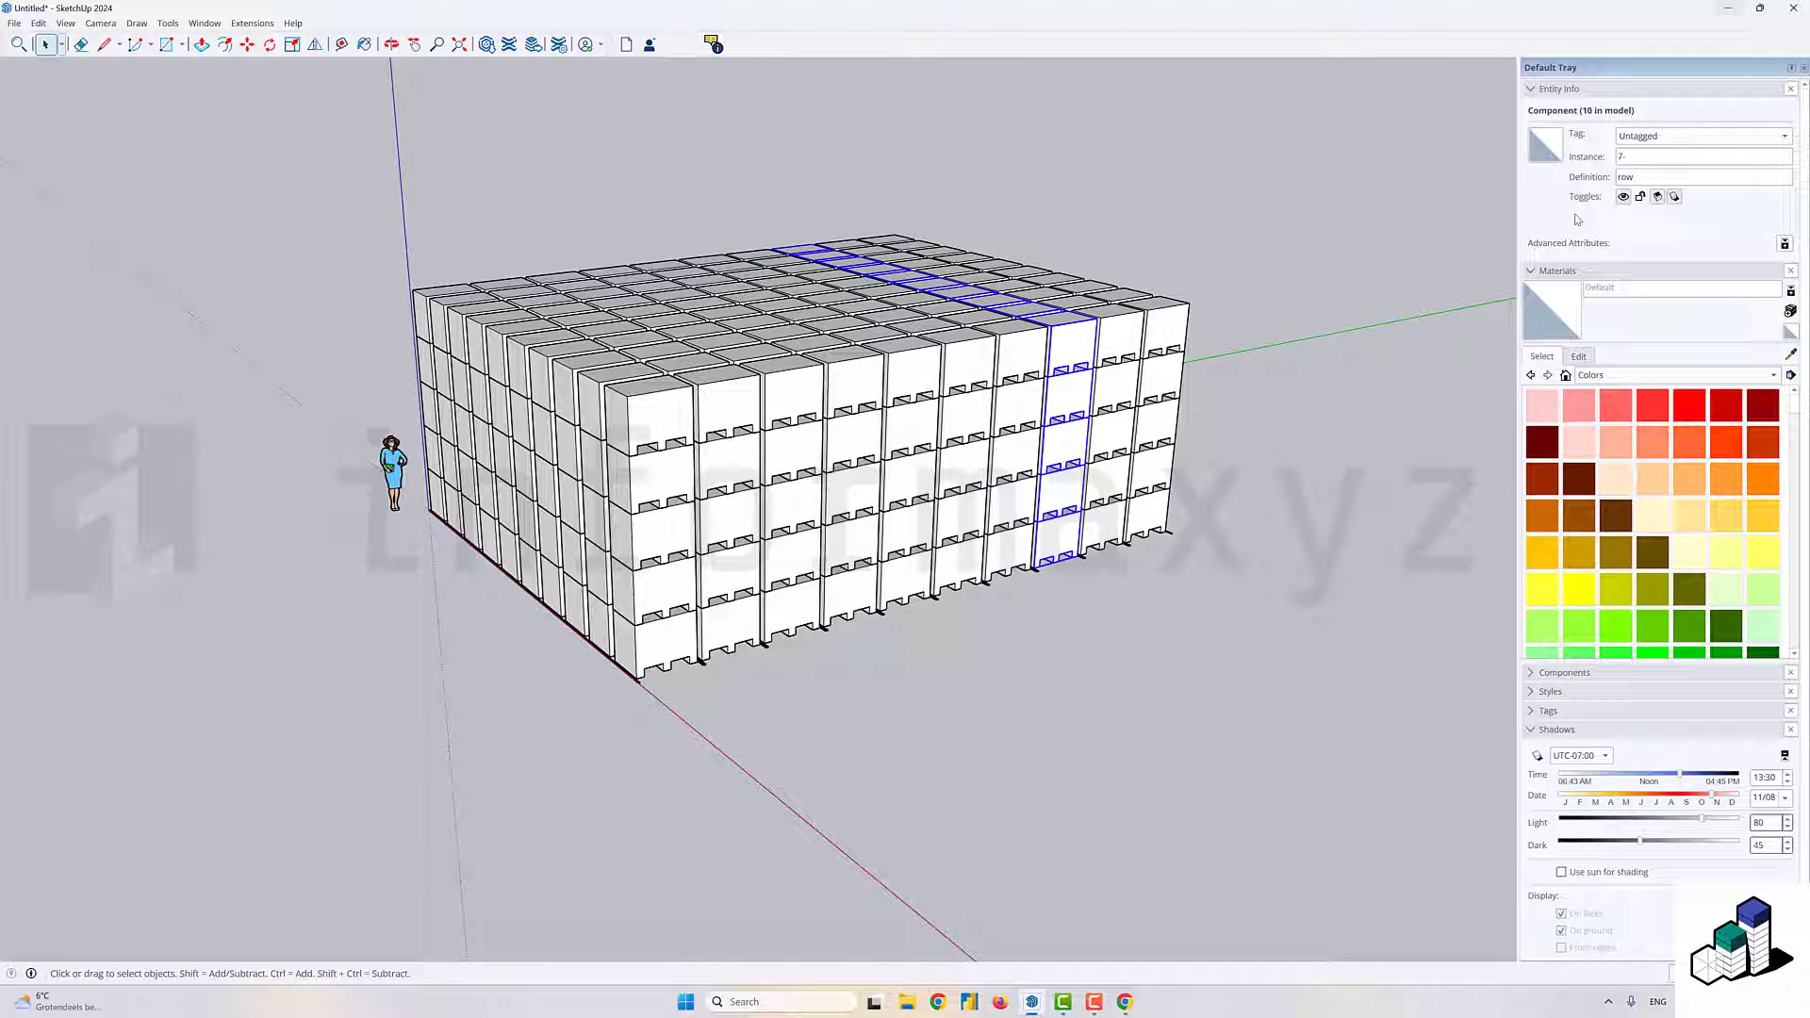
pyautogui.click(1622, 155)
pyautogui.write('8')
pyautogui.click(1121, 428)
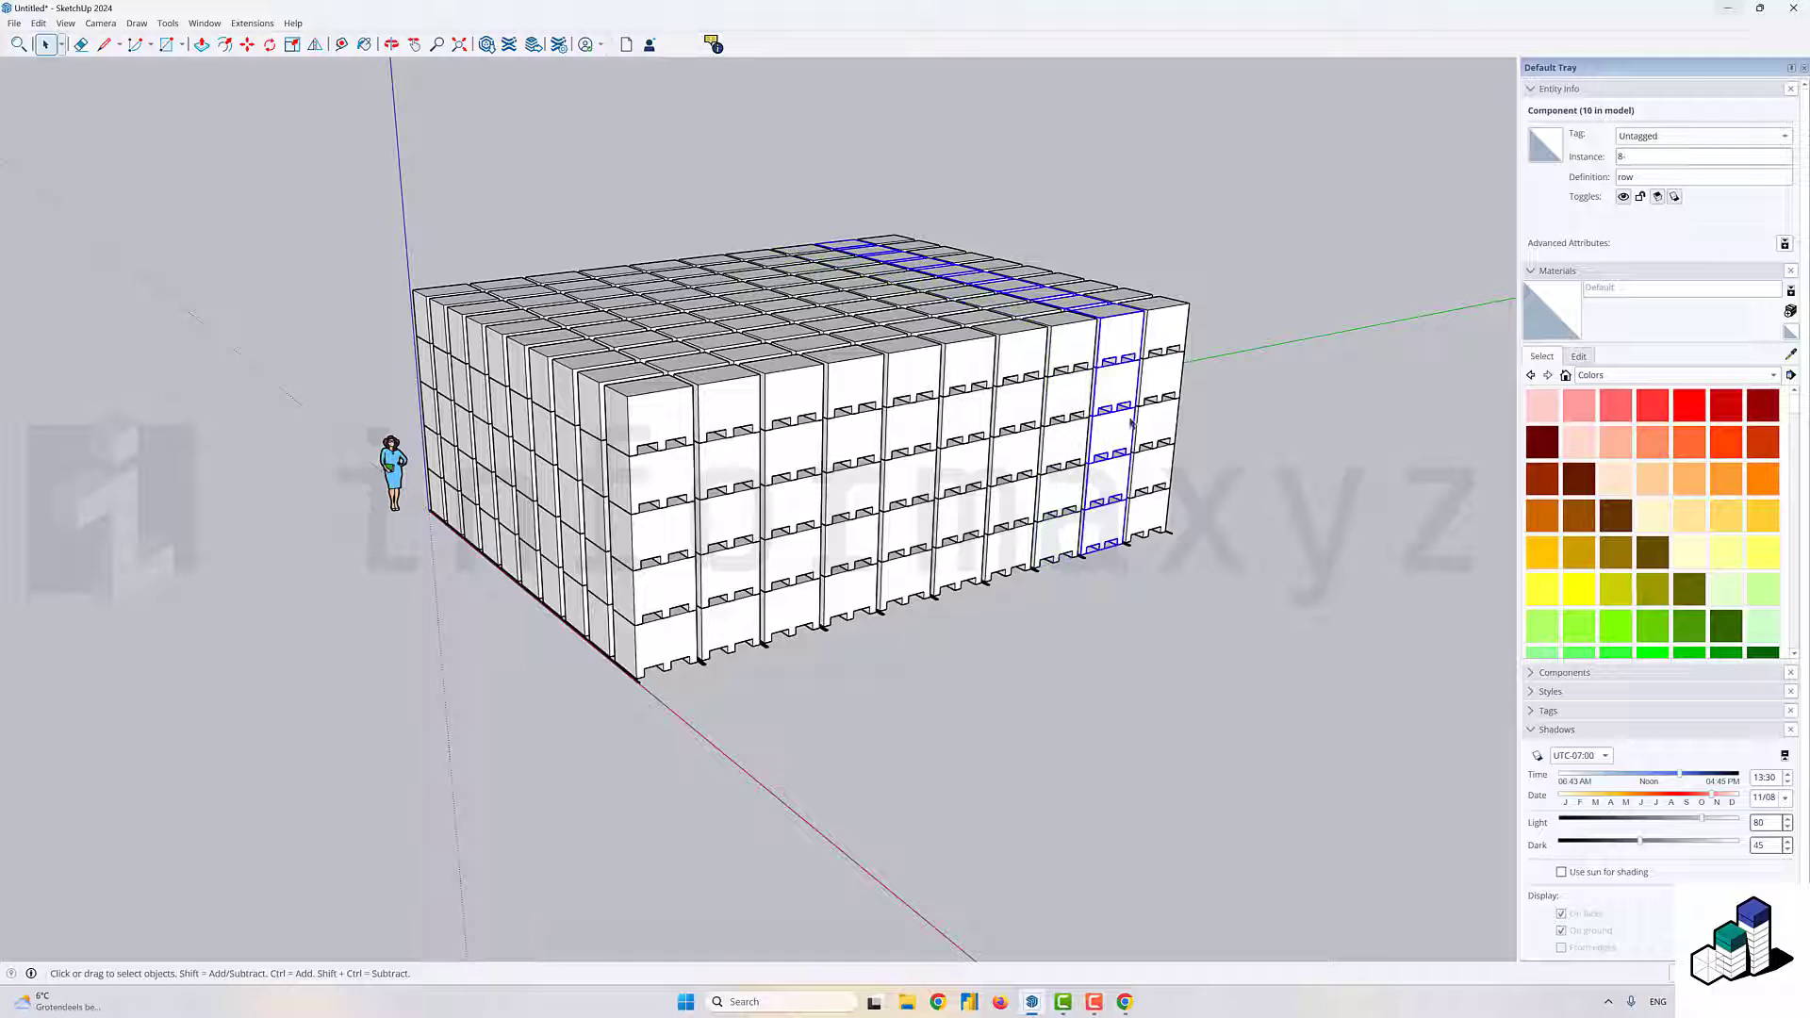
pyautogui.click(1658, 159)
pyautogui.write('9')
pyautogui.click(1161, 383)
pyautogui.click(1674, 159)
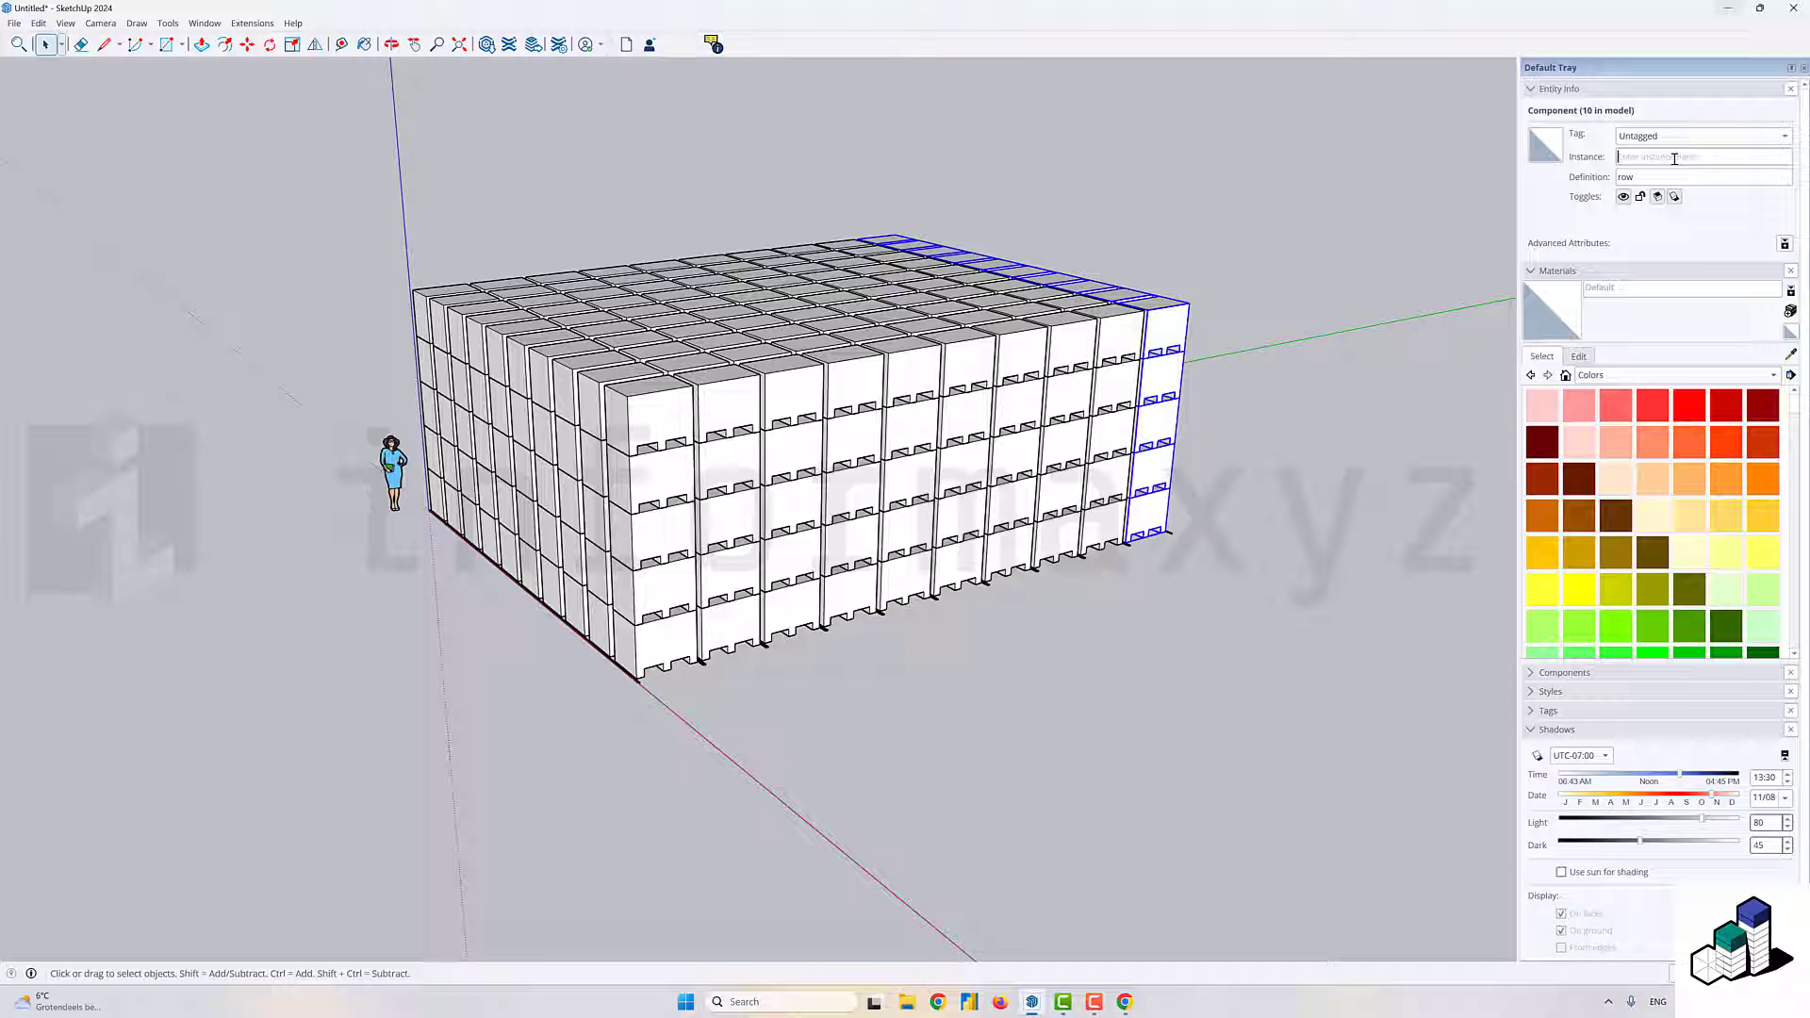
pyautogui.click(1458, 510)
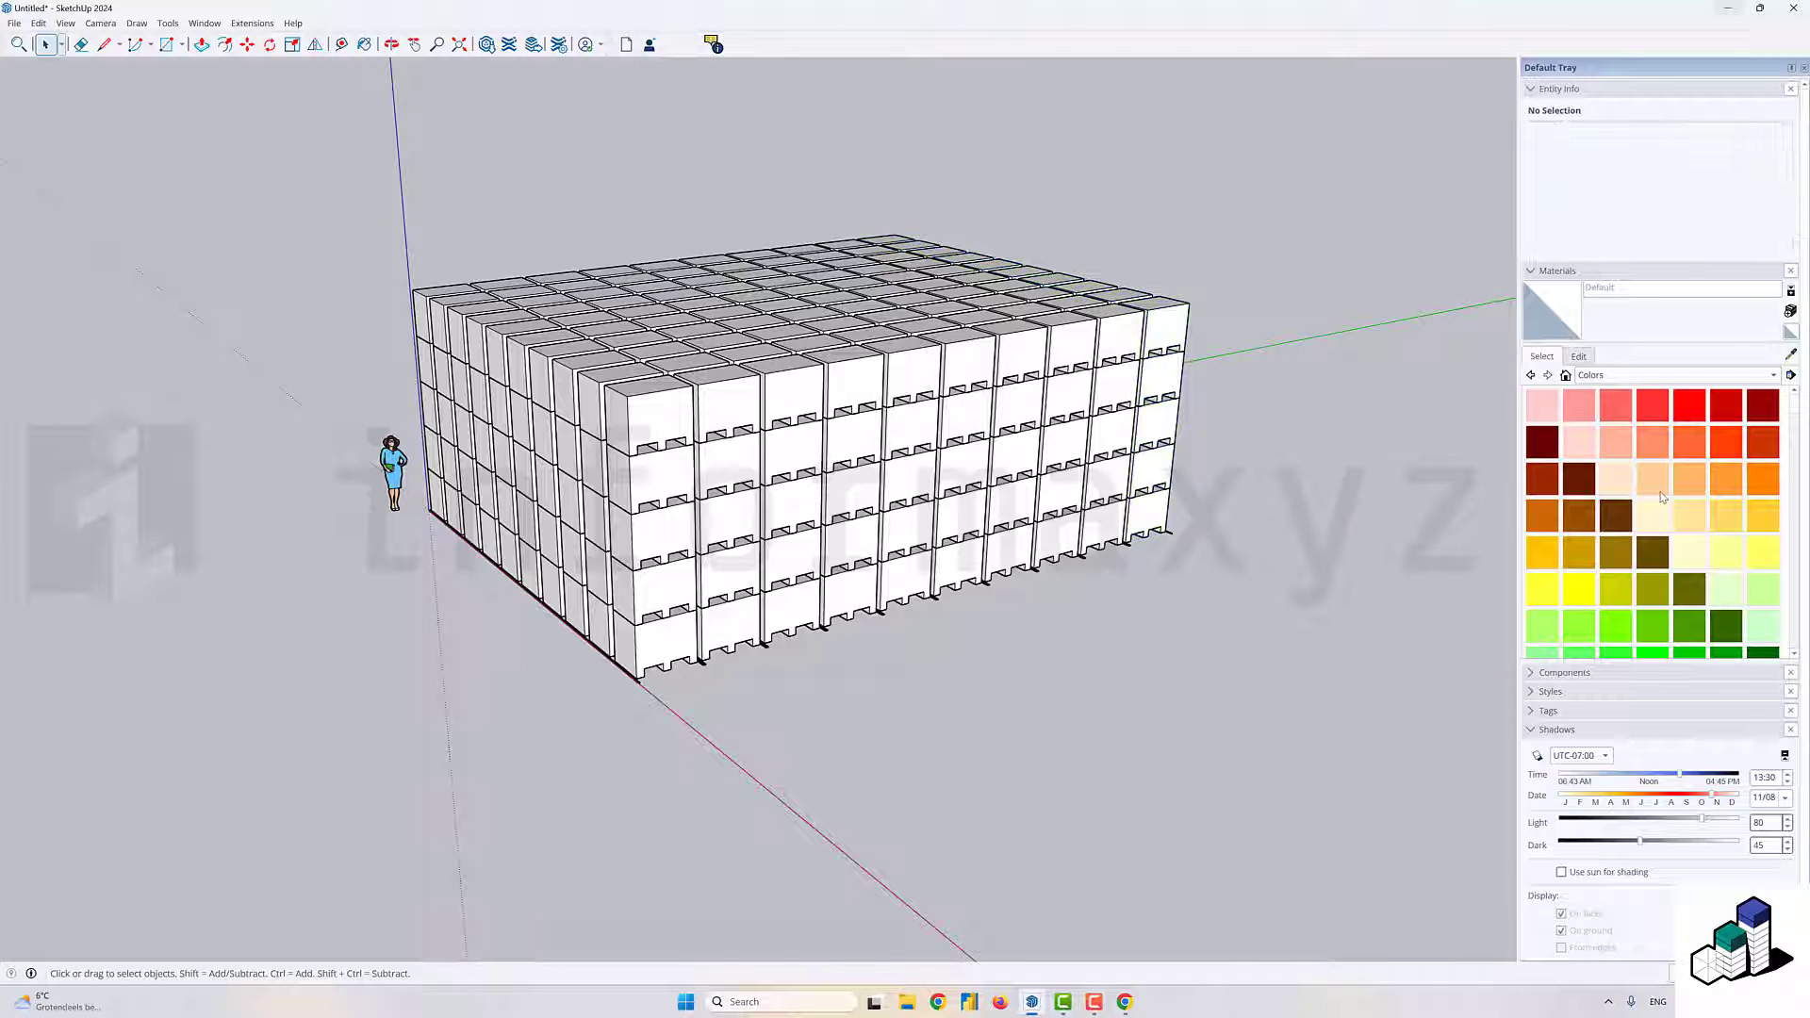
# - Paint all ten rows of pallet boxes with the dark grey Color M06 material
pyautogui.scroll(-6, 1665, 501)
pyautogui.scroll(1, 1783, 456)
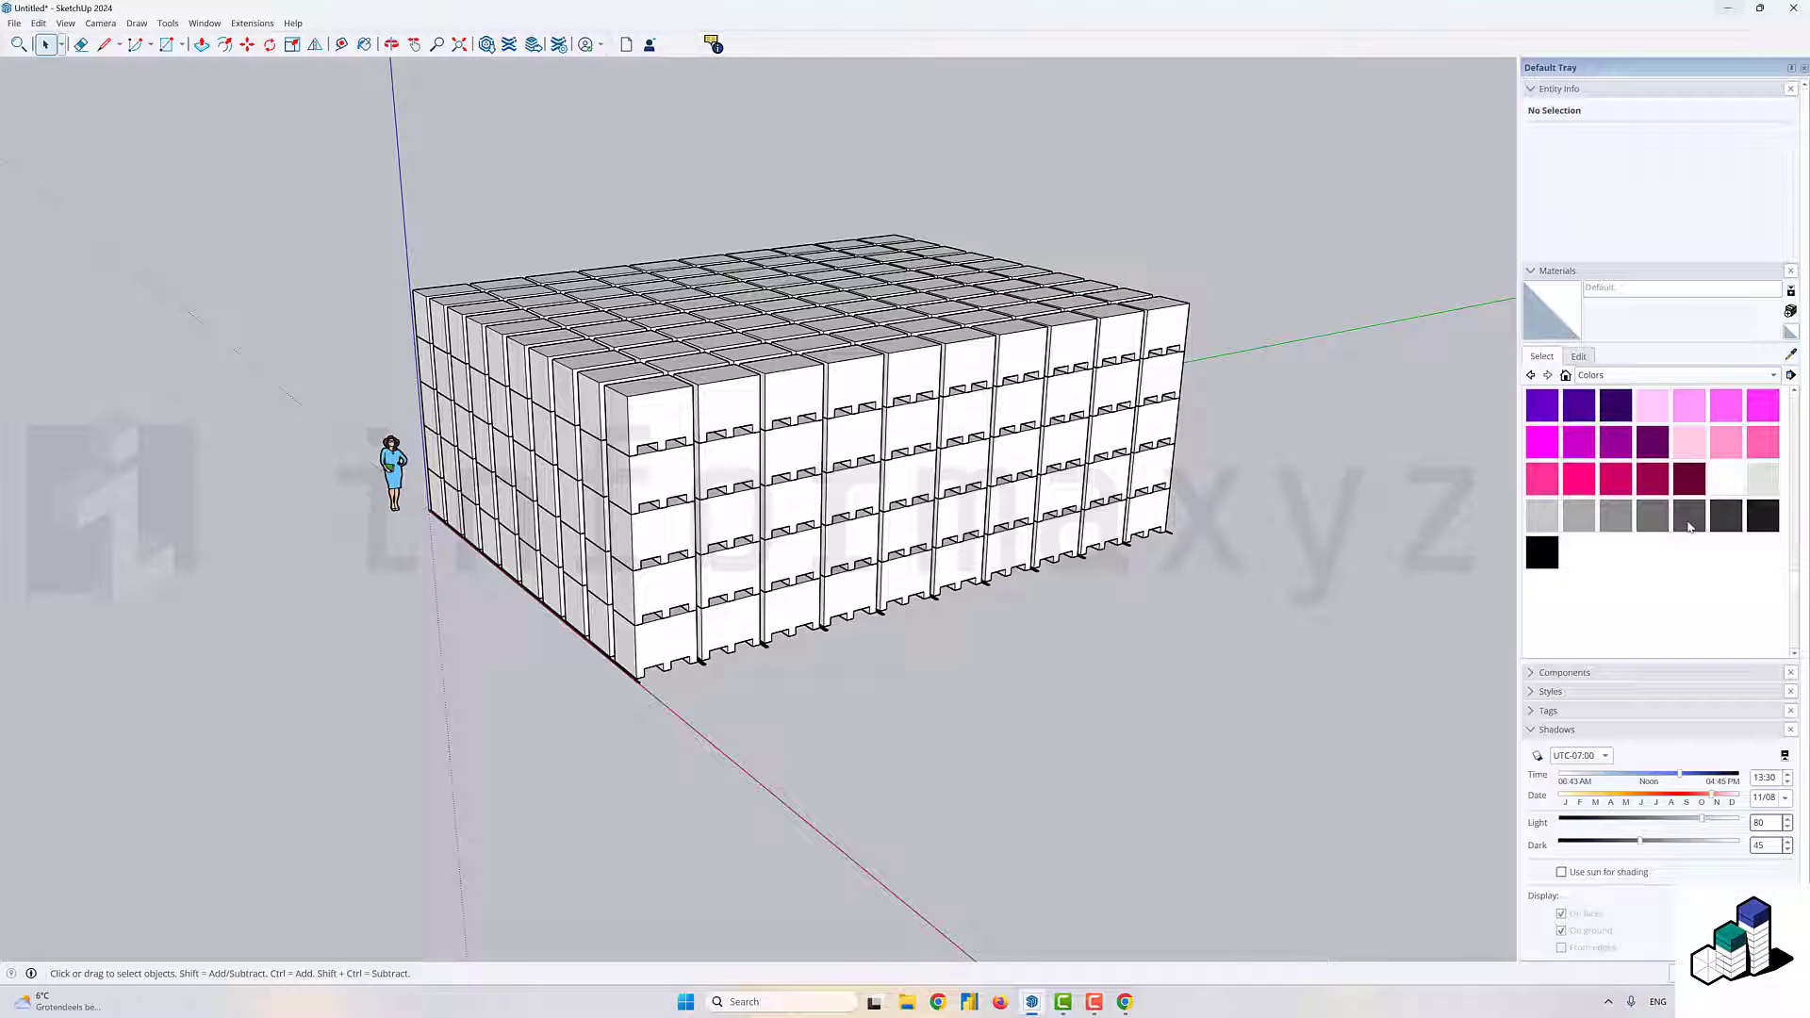
pyautogui.click(1688, 517)
pyautogui.click(686, 523)
pyautogui.click(749, 515)
pyautogui.click(811, 506)
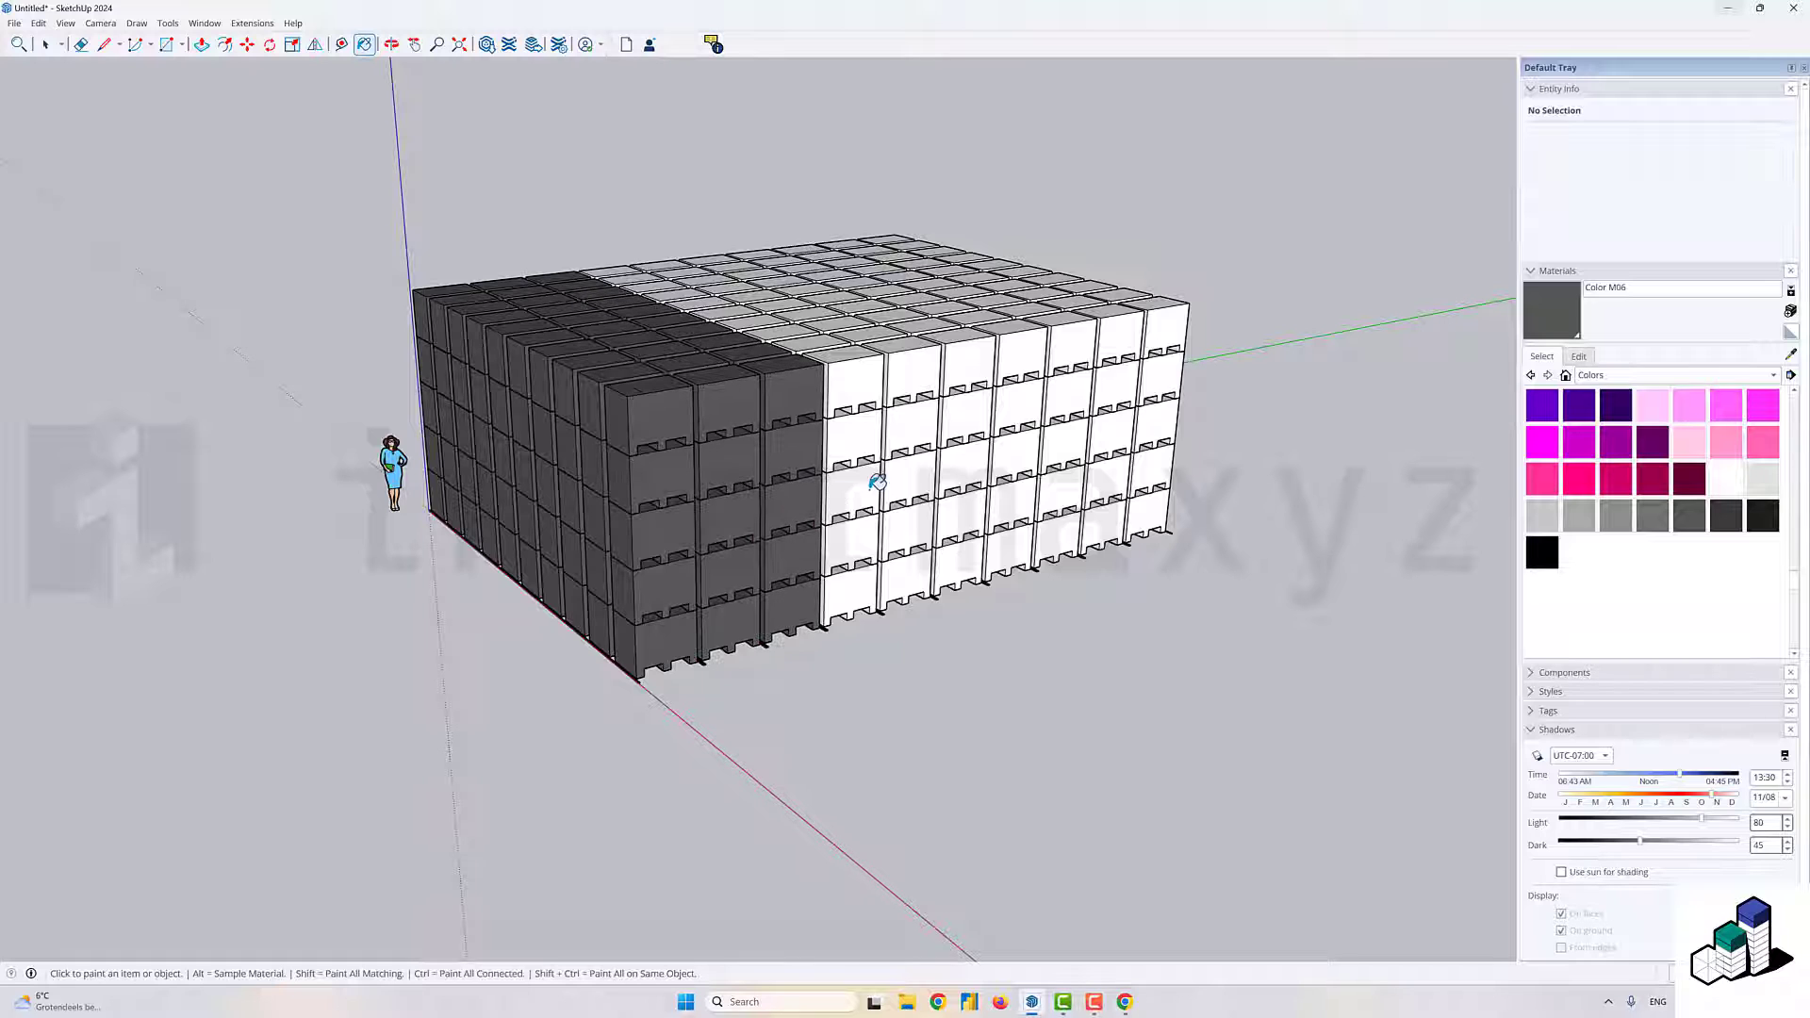
pyautogui.click(877, 481)
pyautogui.click(912, 475)
pyautogui.click(970, 462)
pyautogui.click(1019, 453)
pyautogui.click(1072, 437)
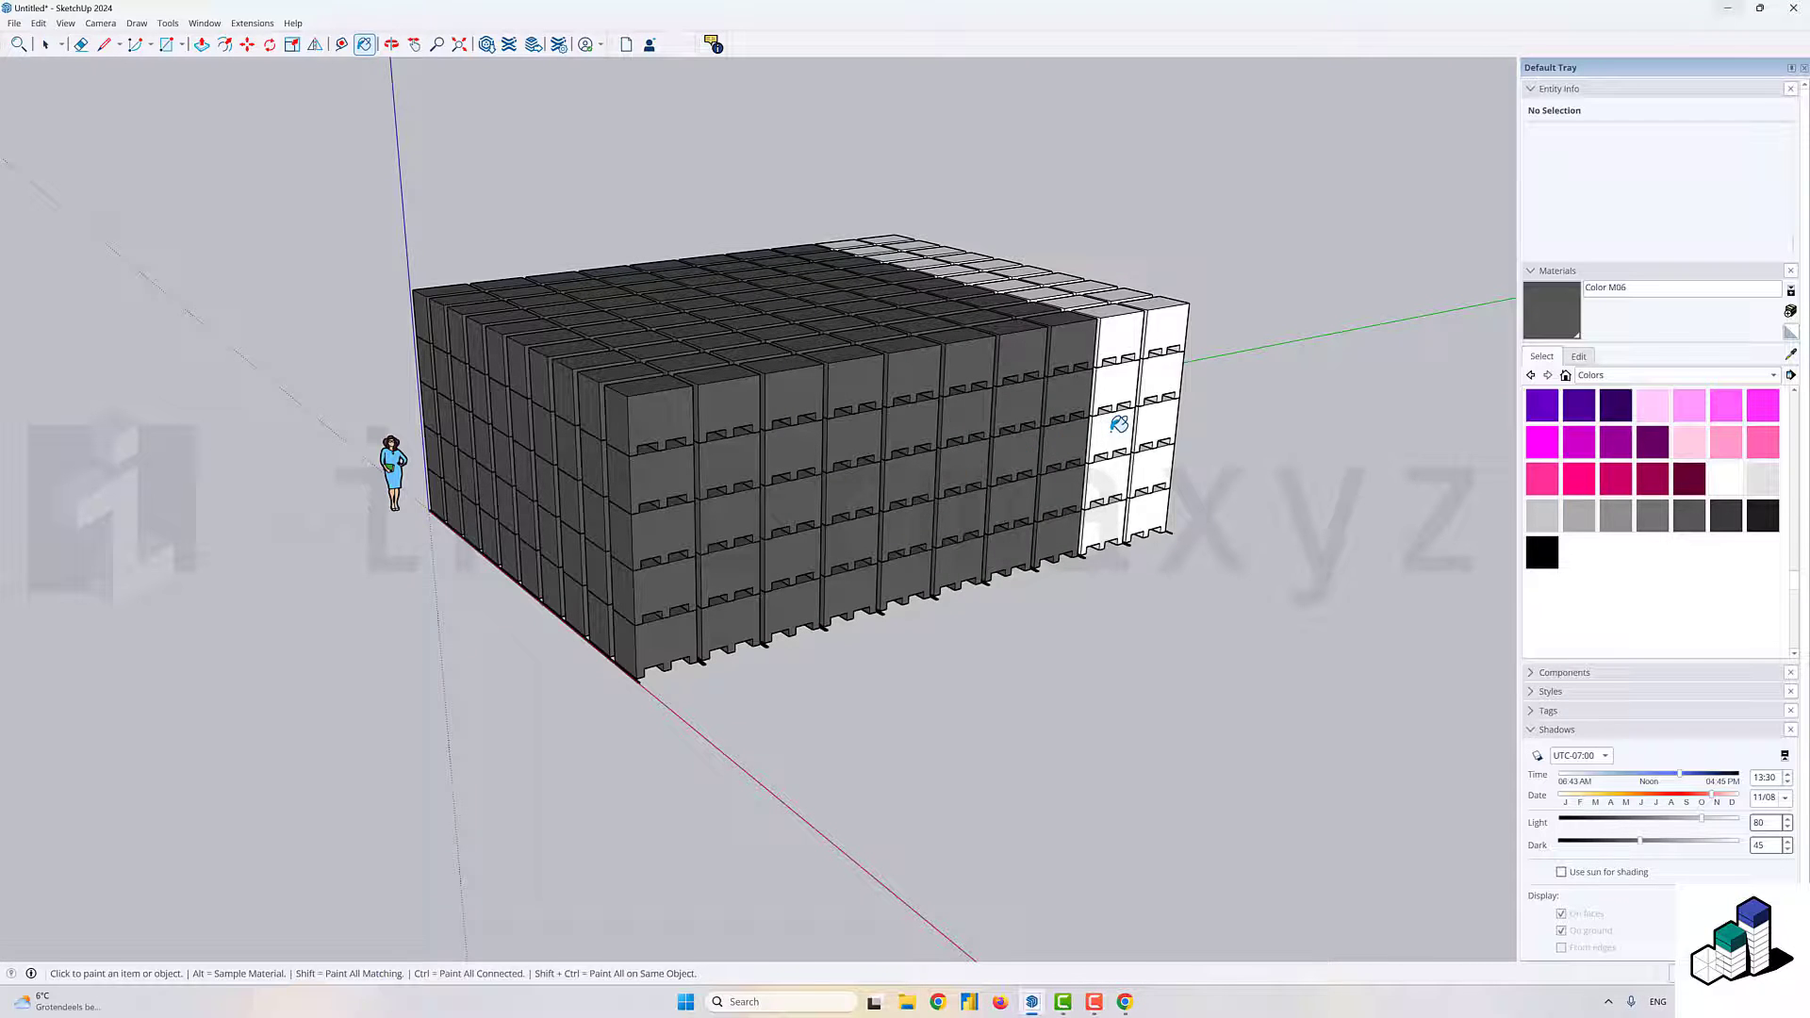
pyautogui.click(1120, 424)
pyautogui.click(1171, 417)
# - Paint the lane marking strips on the floor with the black Color M09 material
pyautogui.scroll(1, 657, 690)
pyautogui.scroll(5, 657, 690)
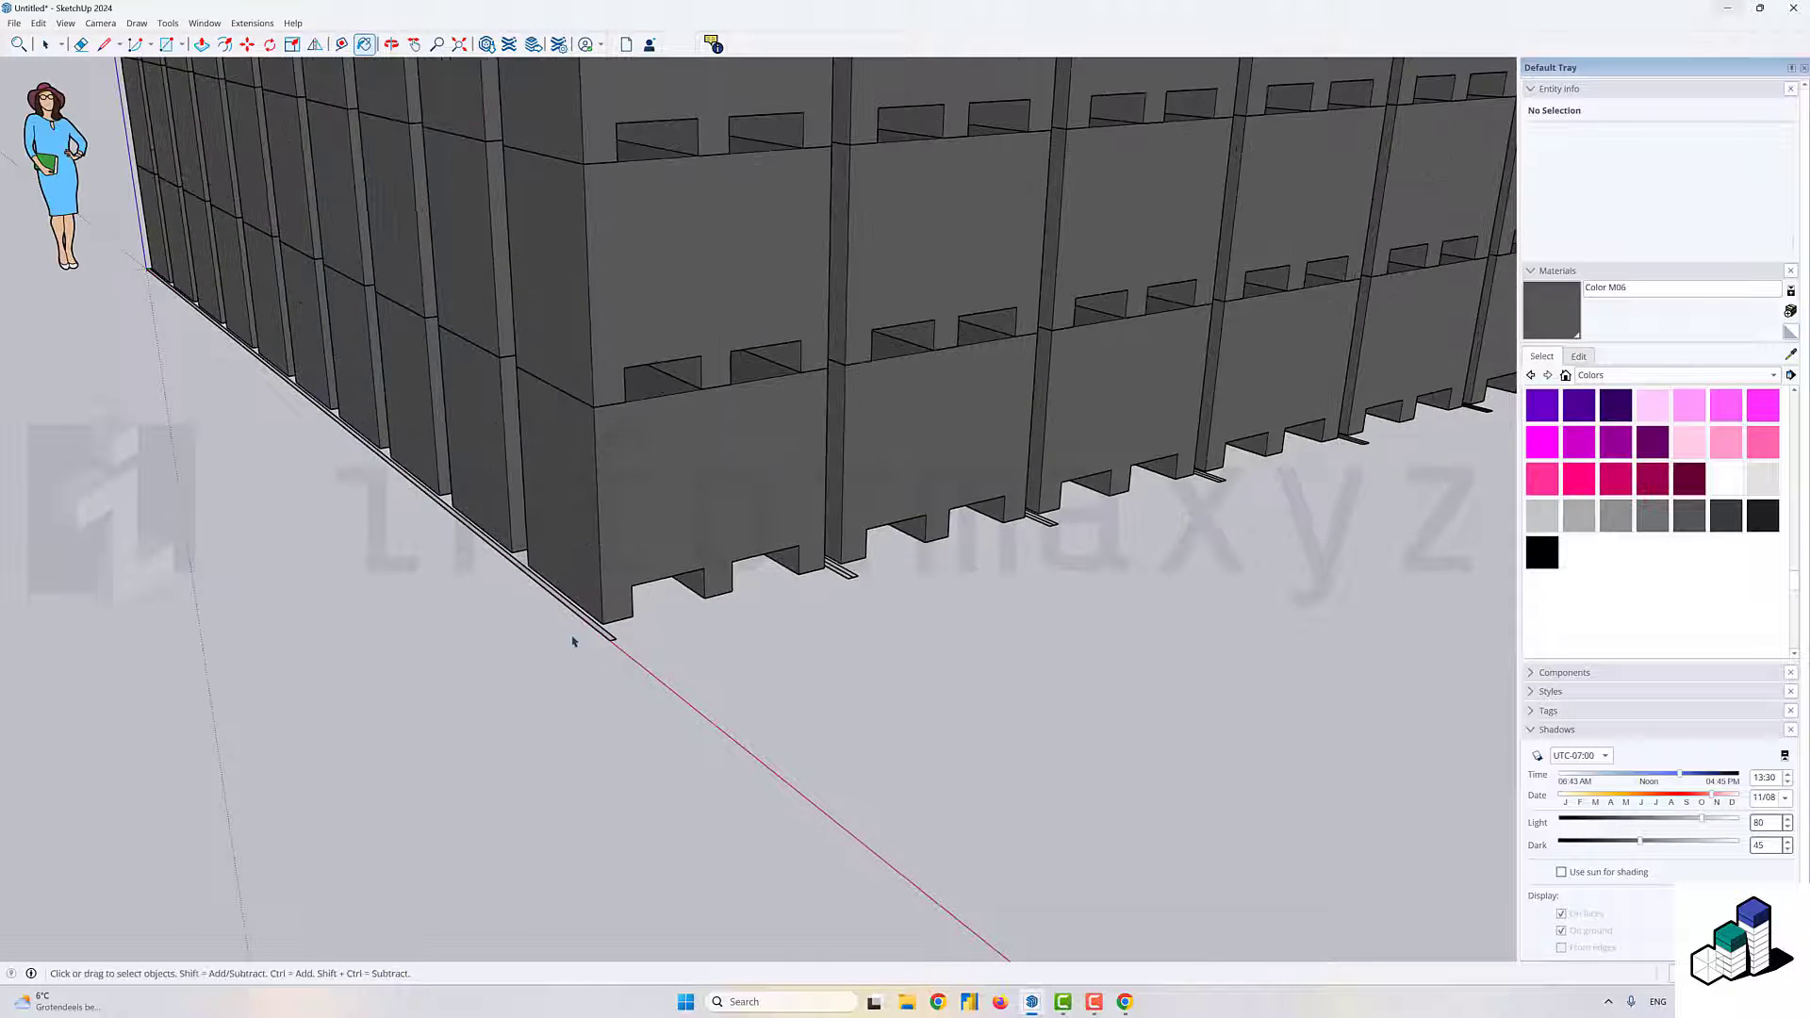
pyautogui.moveTo(532, 672); pyautogui.dragTo(443, 717)
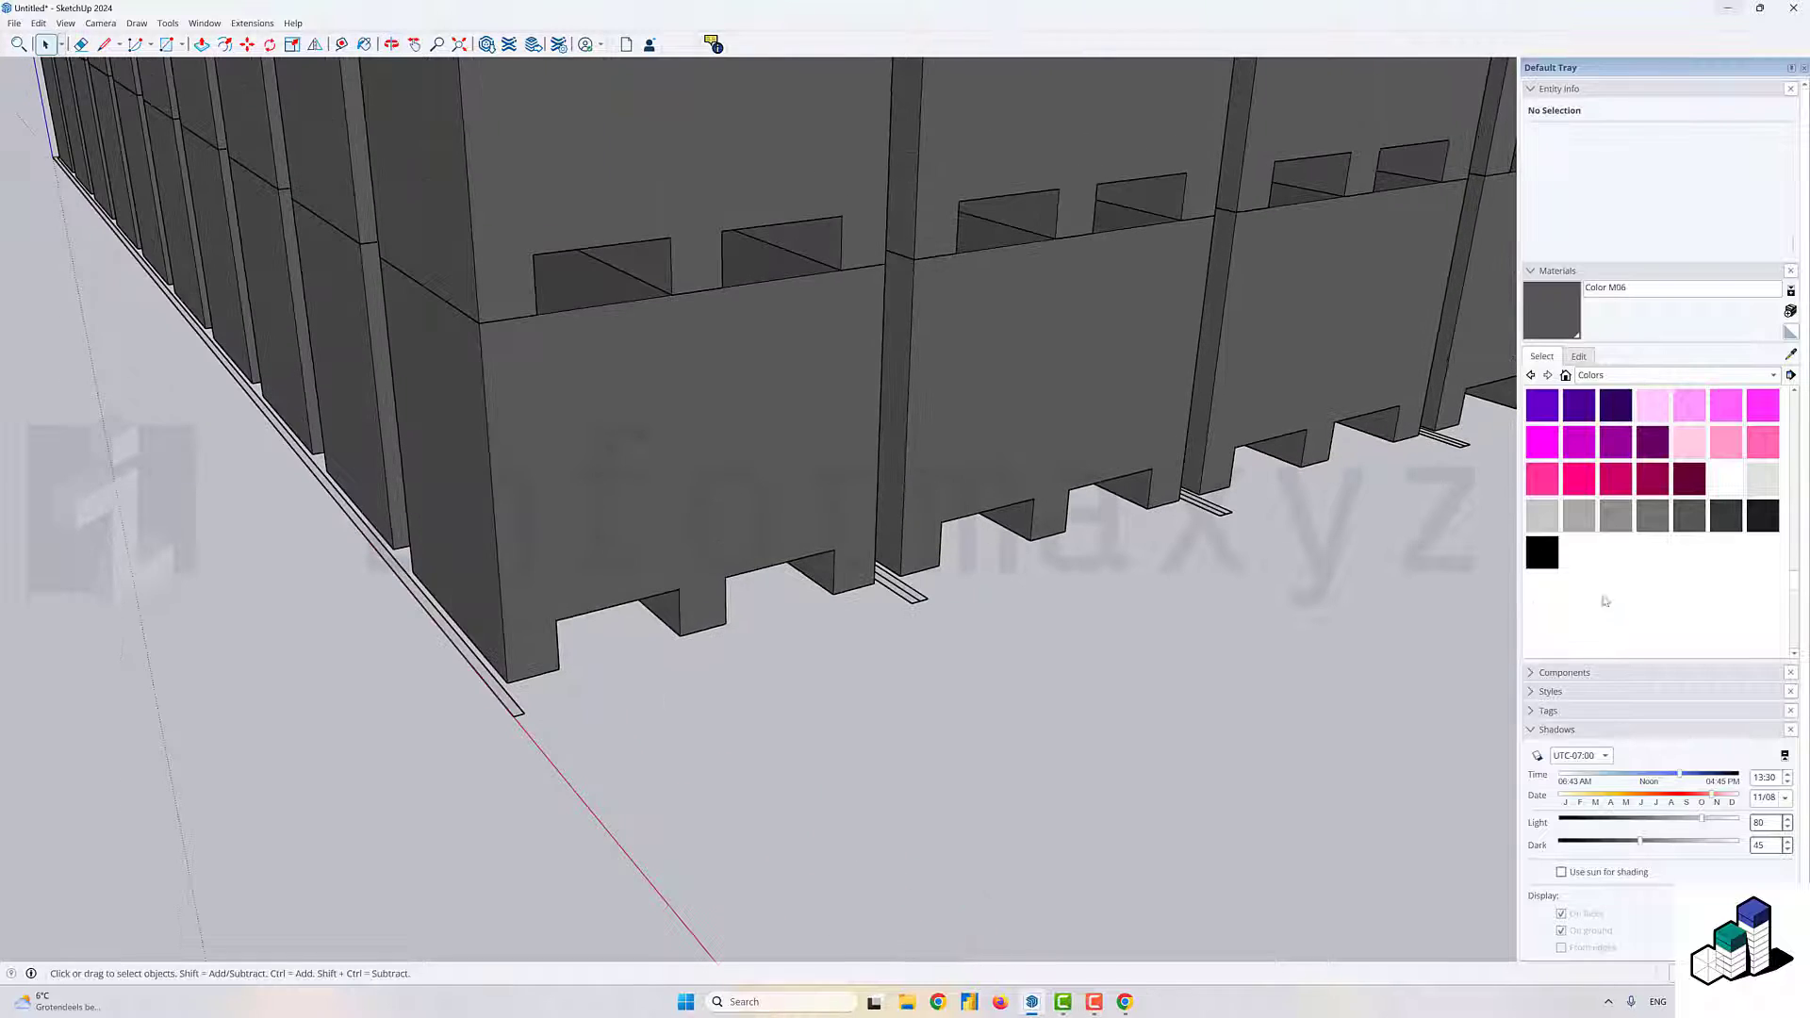
pyautogui.click(1543, 556)
pyautogui.click(518, 706)
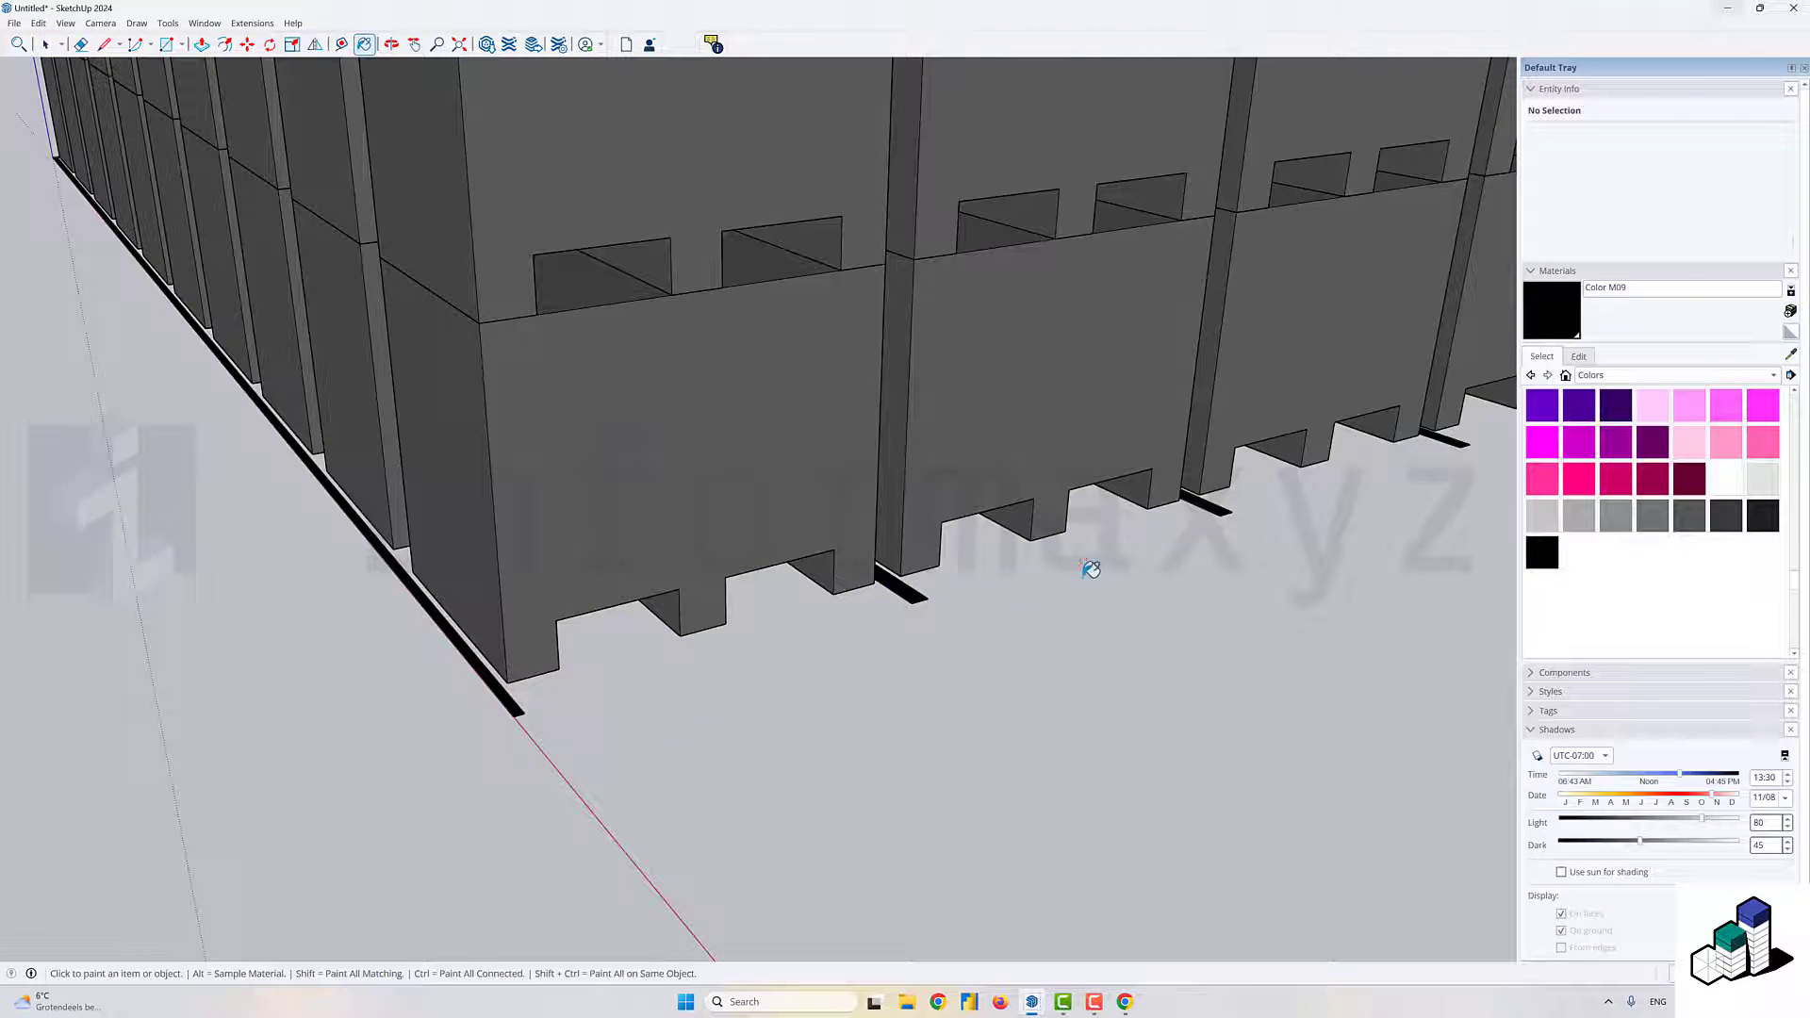
pyautogui.scroll(-10, 1091, 569)
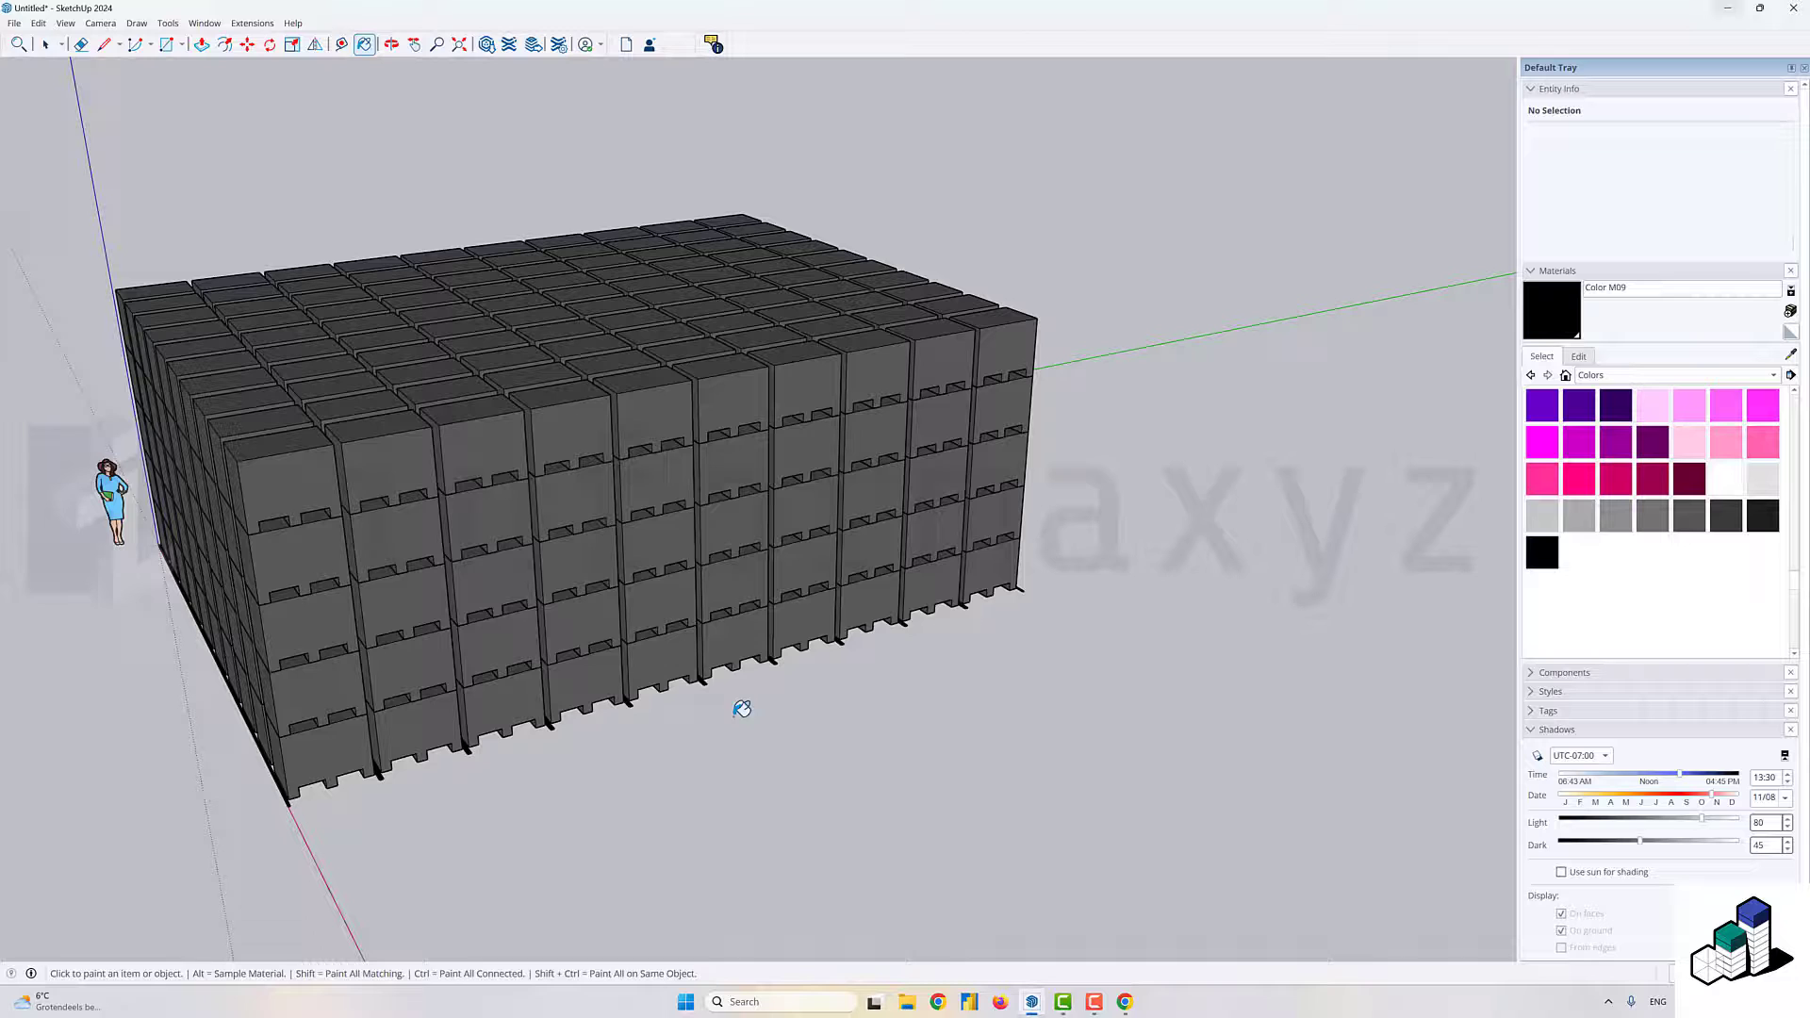
# - Delete the human scale figure standing near the origin
pyautogui.press('space')
pyautogui.moveTo(420, 755)
pyautogui.mouseDown()
pyautogui.moveTo(553, 666)
pyautogui.moveTo(632, 680)
pyautogui.mouseUp()
pyautogui.scroll(-2, 553, 667)
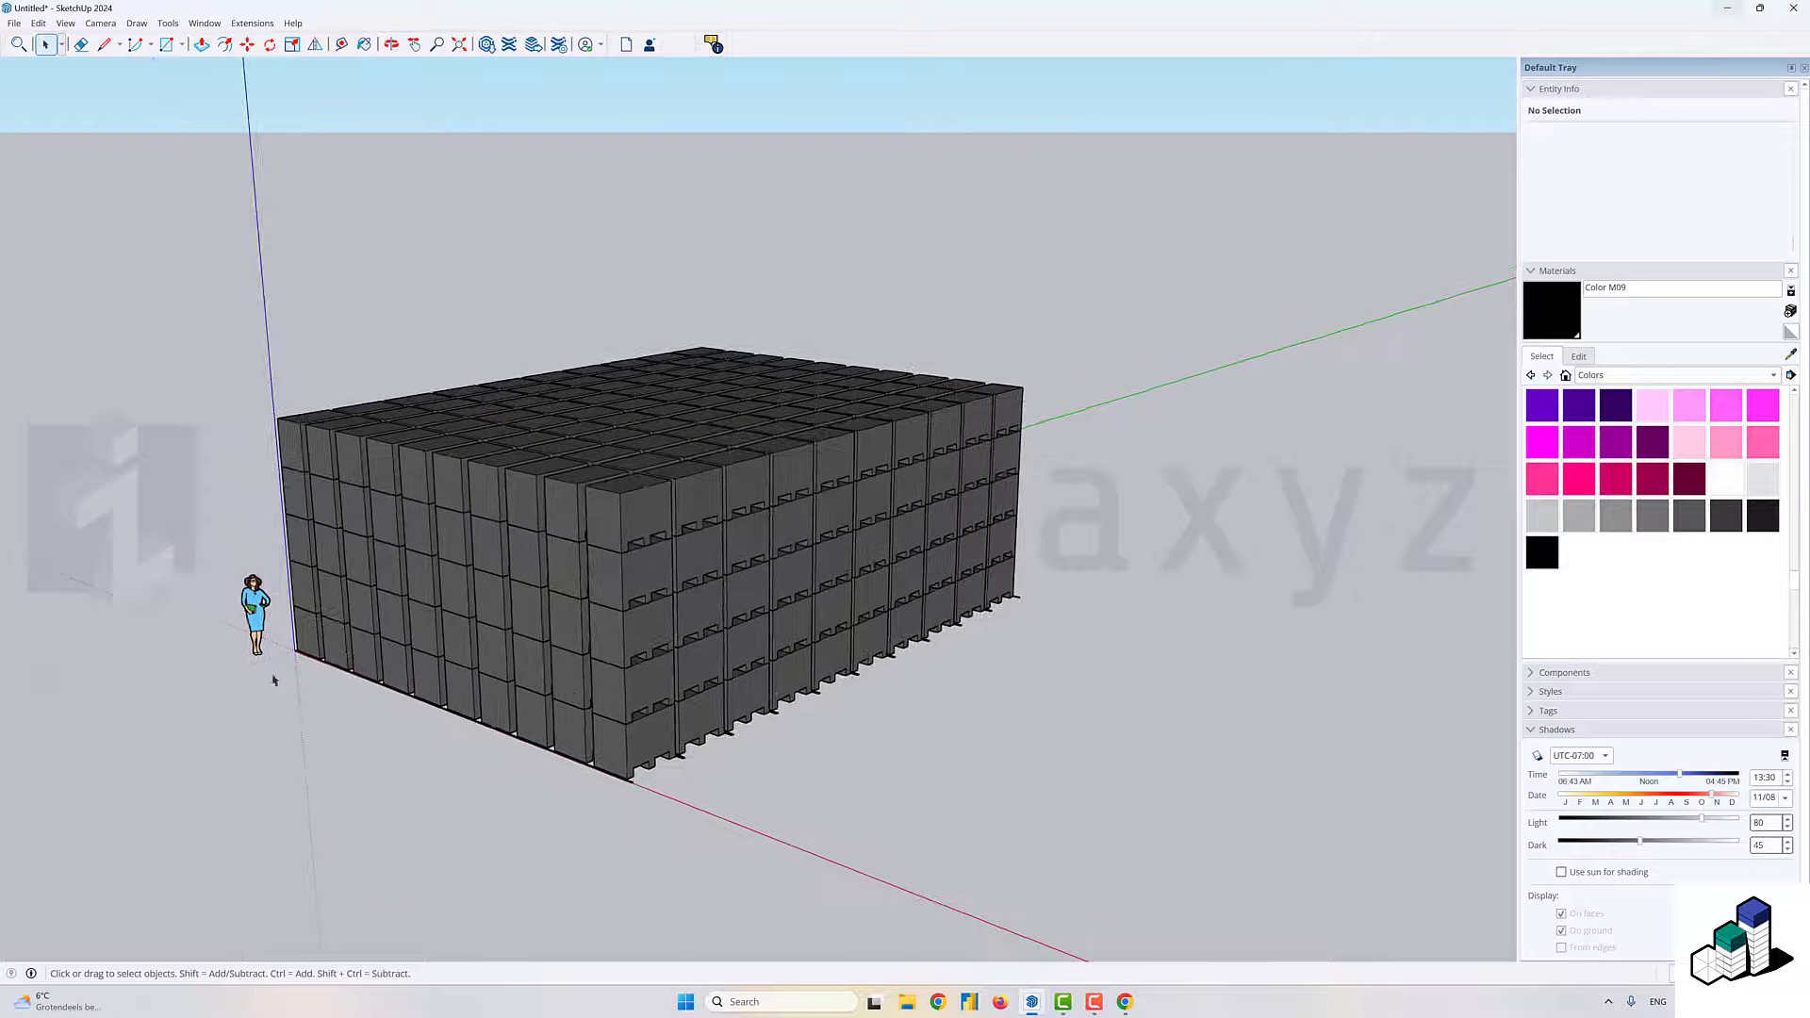
pyautogui.click(252, 611)
pyautogui.press('Delete')
pyautogui.scroll(1, 251, 606)
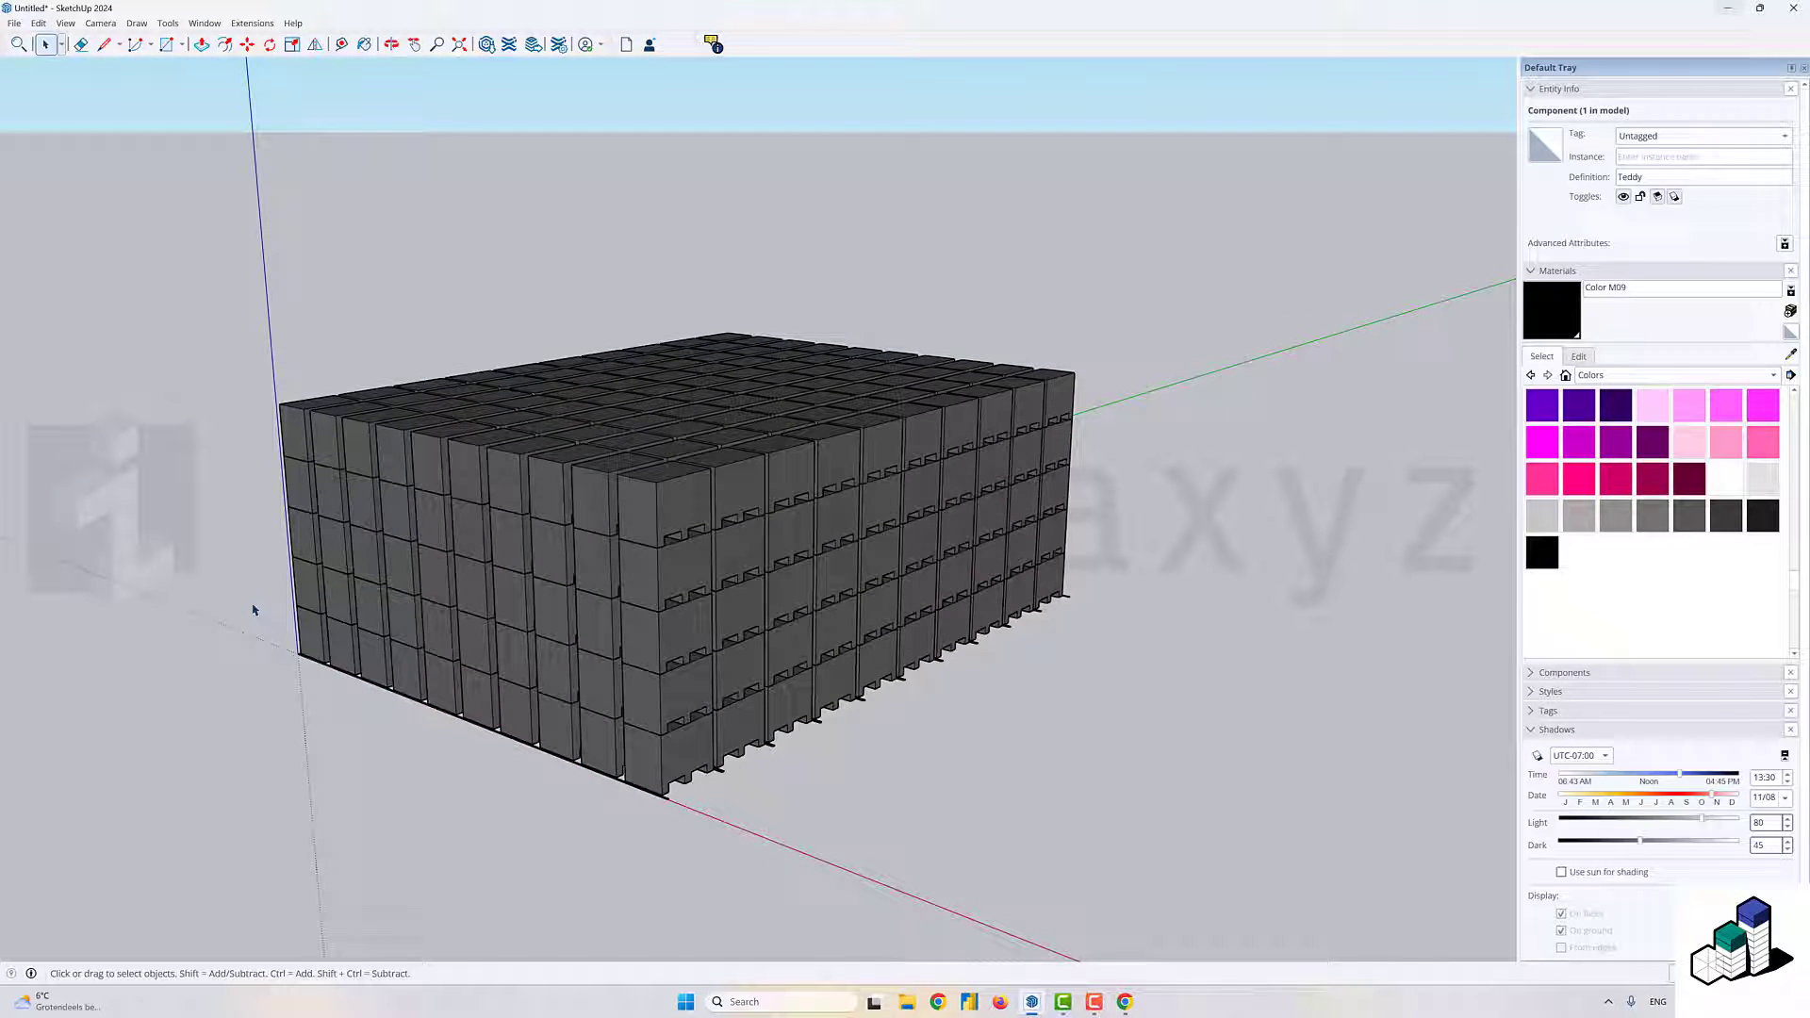
# - Start the wall footprint with a line from the first lane marking's front end along the red axis, turning outward along green
pyautogui.moveTo(325, 672); pyautogui.dragTo(276, 754)
pyautogui.press('t')
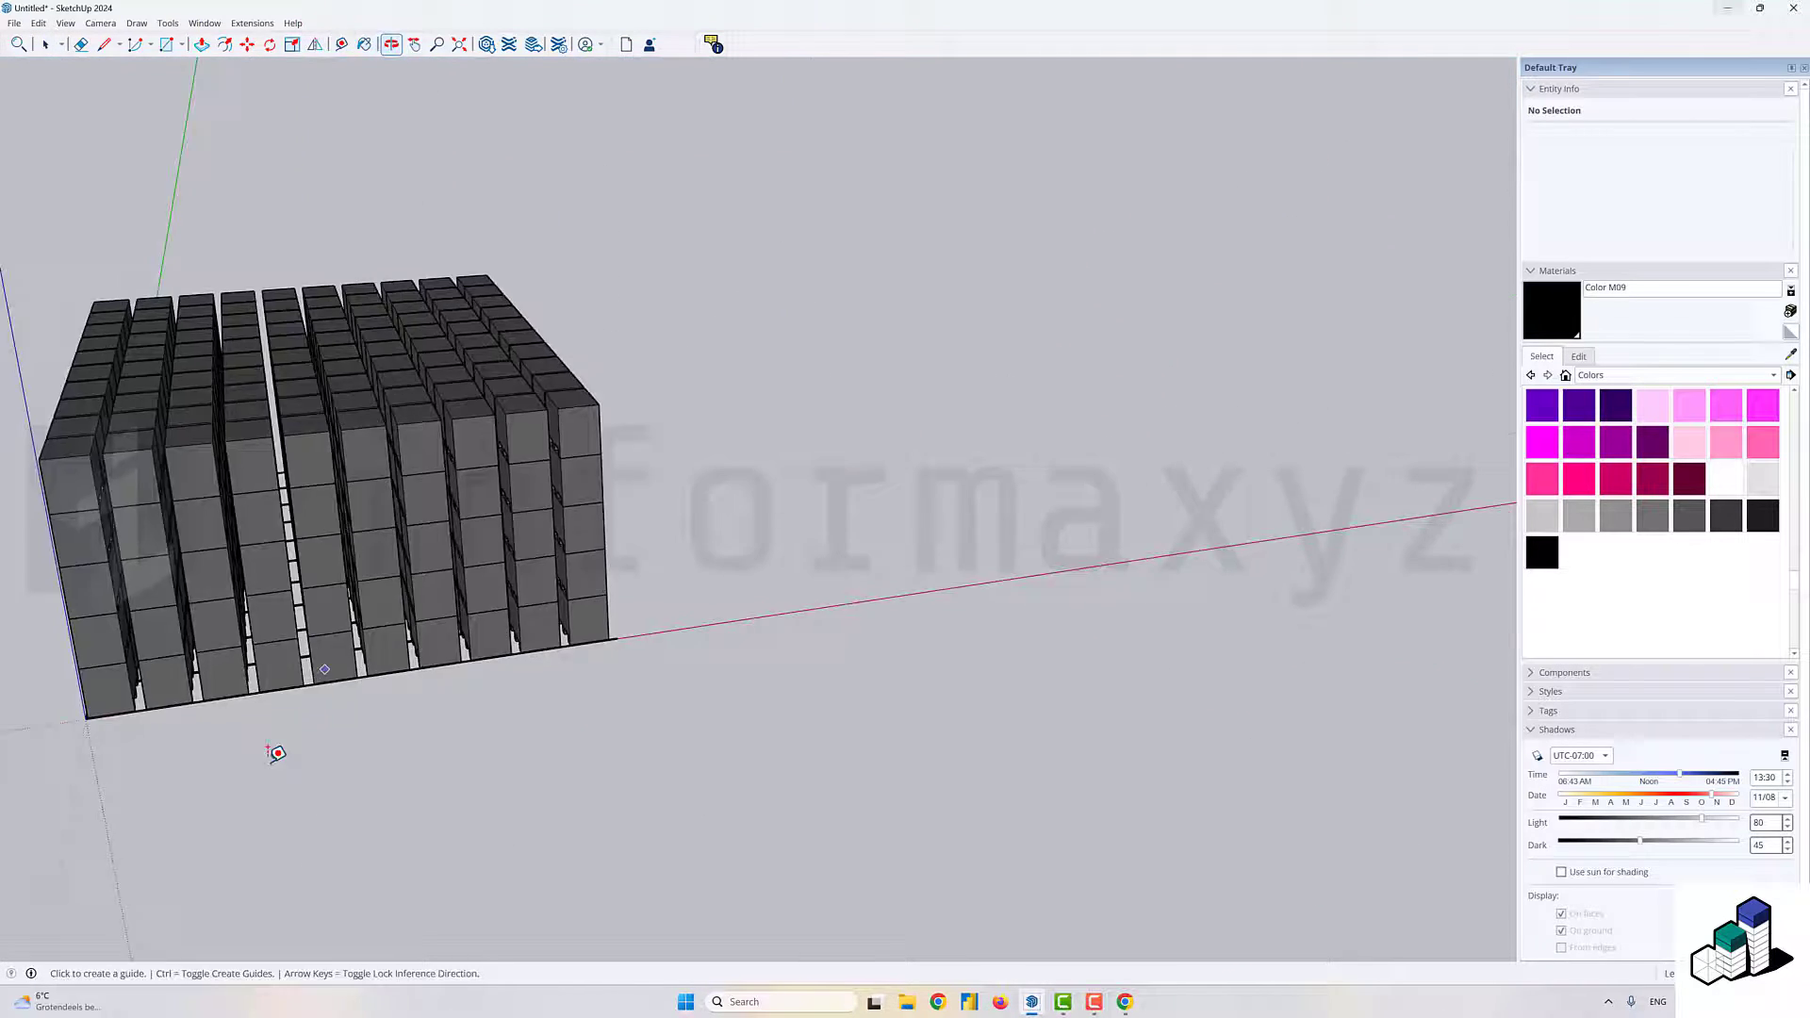
pyautogui.scroll(2, 276, 754)
pyautogui.moveTo(547, 641); pyautogui.dragTo(340, 707)
pyautogui.scroll(2, 339, 707)
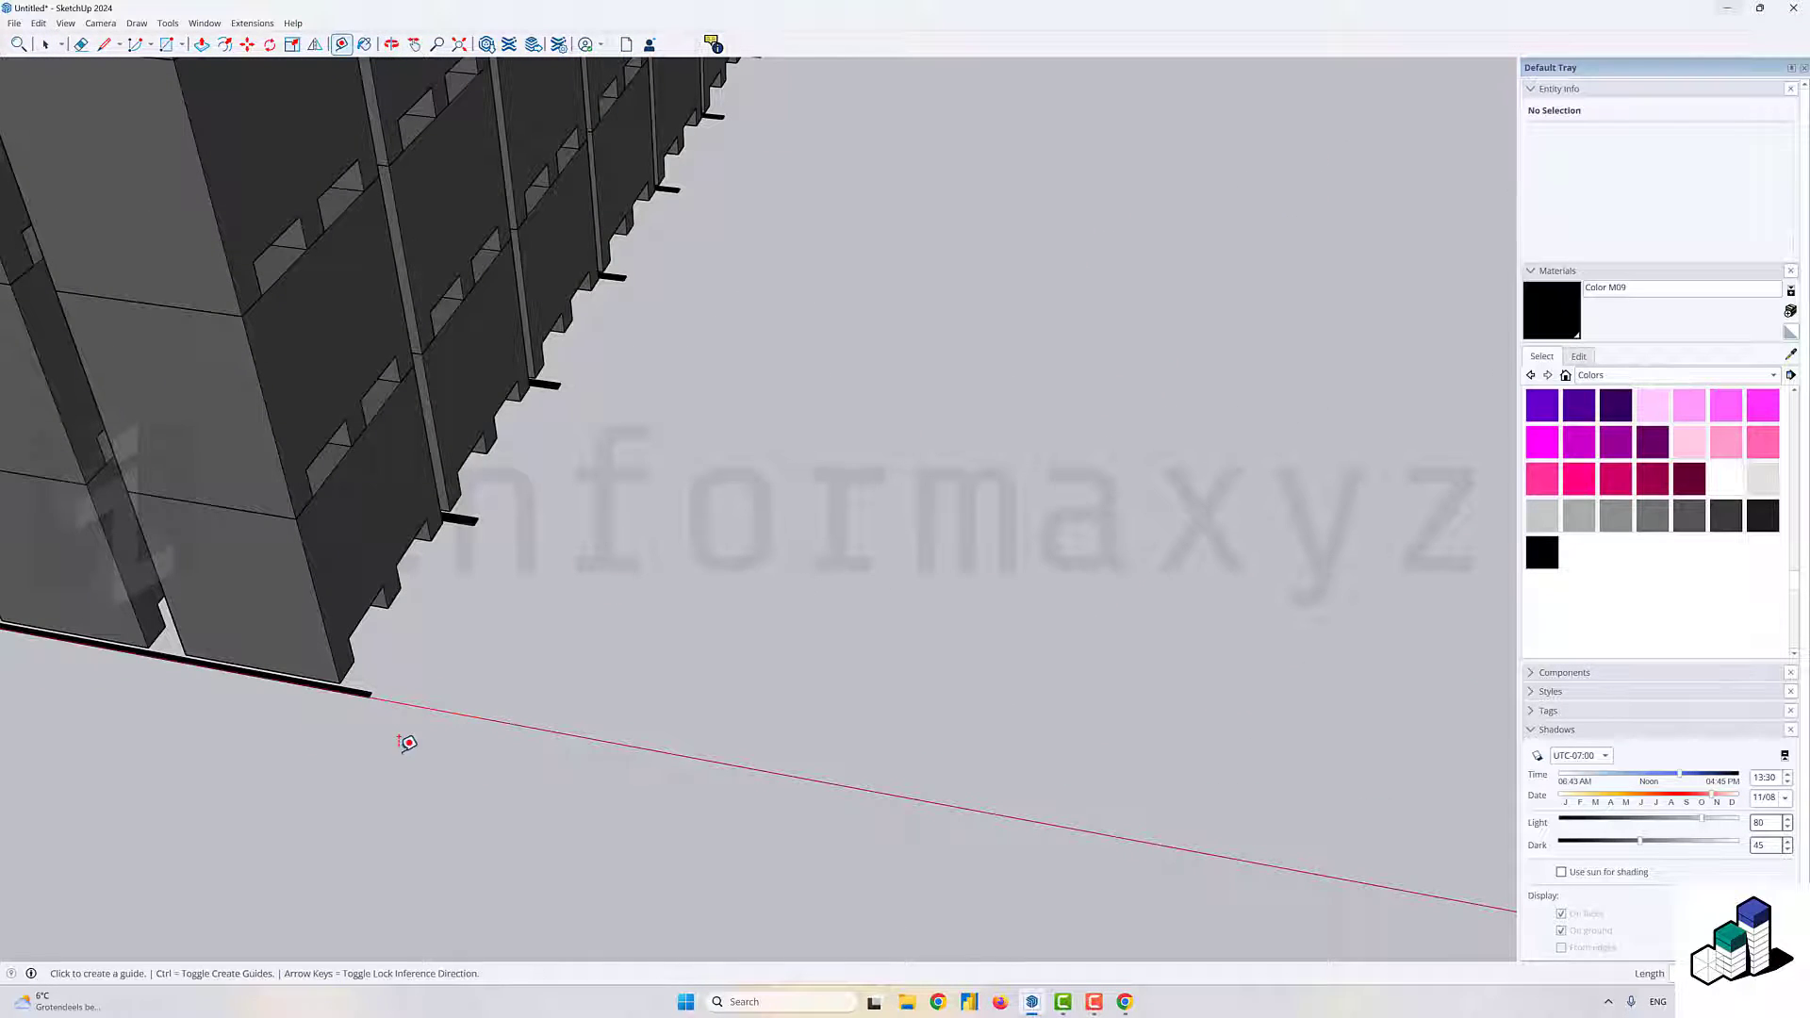
pyautogui.press('l')
pyautogui.click(574, 736)
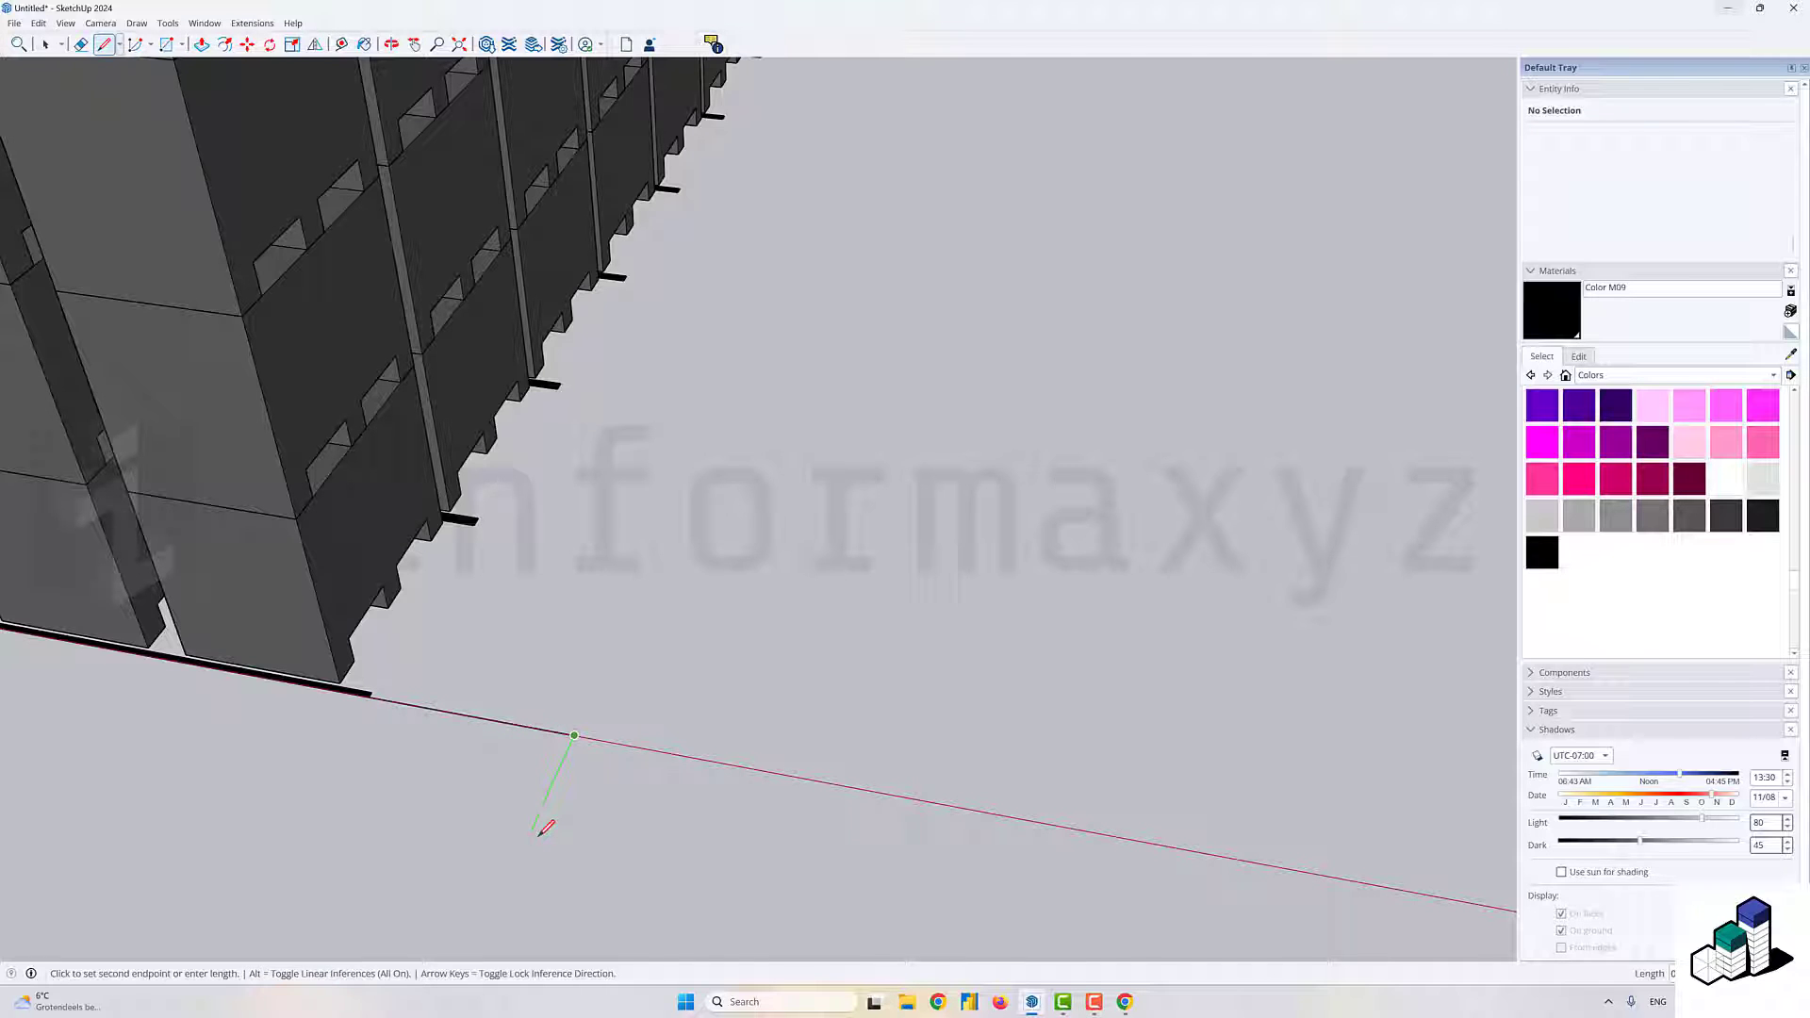
pyautogui.moveTo(559, 776); pyautogui.dragTo(1068, 849)
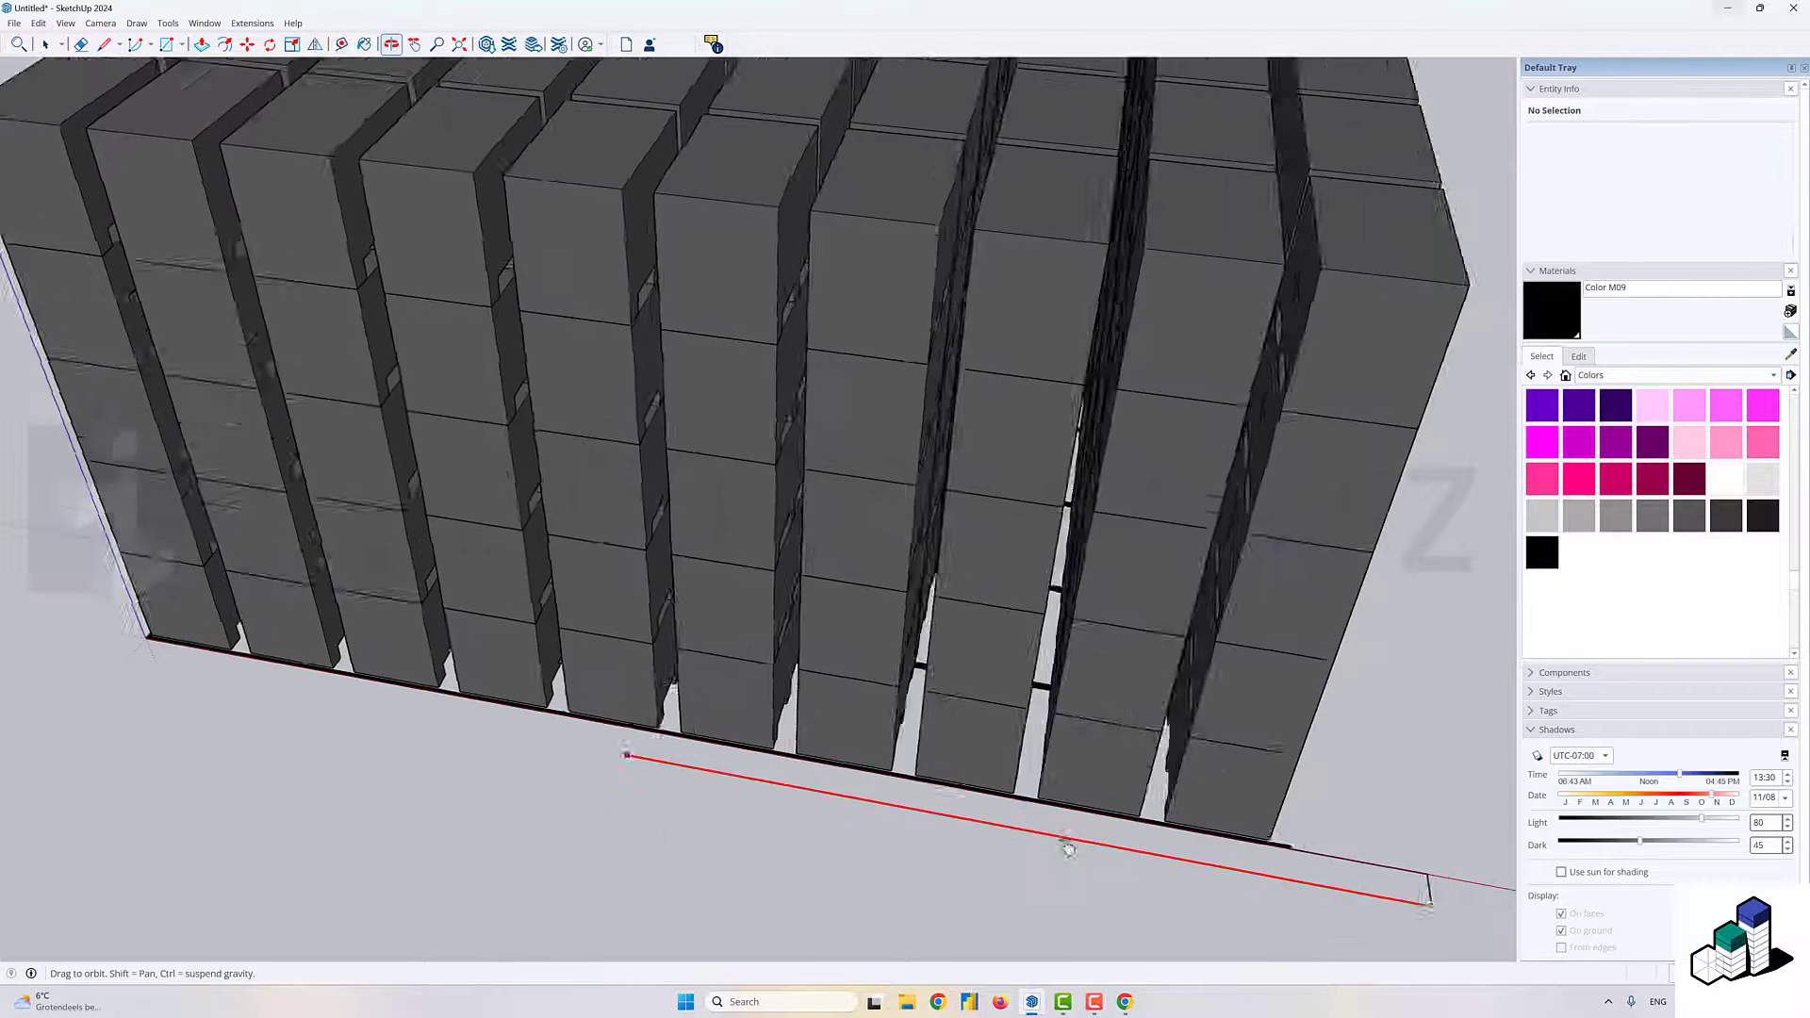
# - Draw the footprint's outer edges past the origin, along the back of the lanes and along the far side
pyautogui.scroll(7, 43, 639)
pyautogui.click(614, 747)
pyautogui.click(477, 720)
pyautogui.scroll(-2, 481, 693)
pyautogui.moveTo(396, 634); pyautogui.dragTo(764, 720)
pyautogui.scroll(5, 763, 719)
pyautogui.click(764, 719)
pyautogui.scroll(-3, 634, 688)
pyautogui.moveTo(634, 688)
pyautogui.mouseDown()
pyautogui.moveTo(525, 695)
pyautogui.moveTo(375, 510)
pyautogui.moveTo(711, 679)
pyautogui.moveTo(647, 695)
pyautogui.mouseUp()
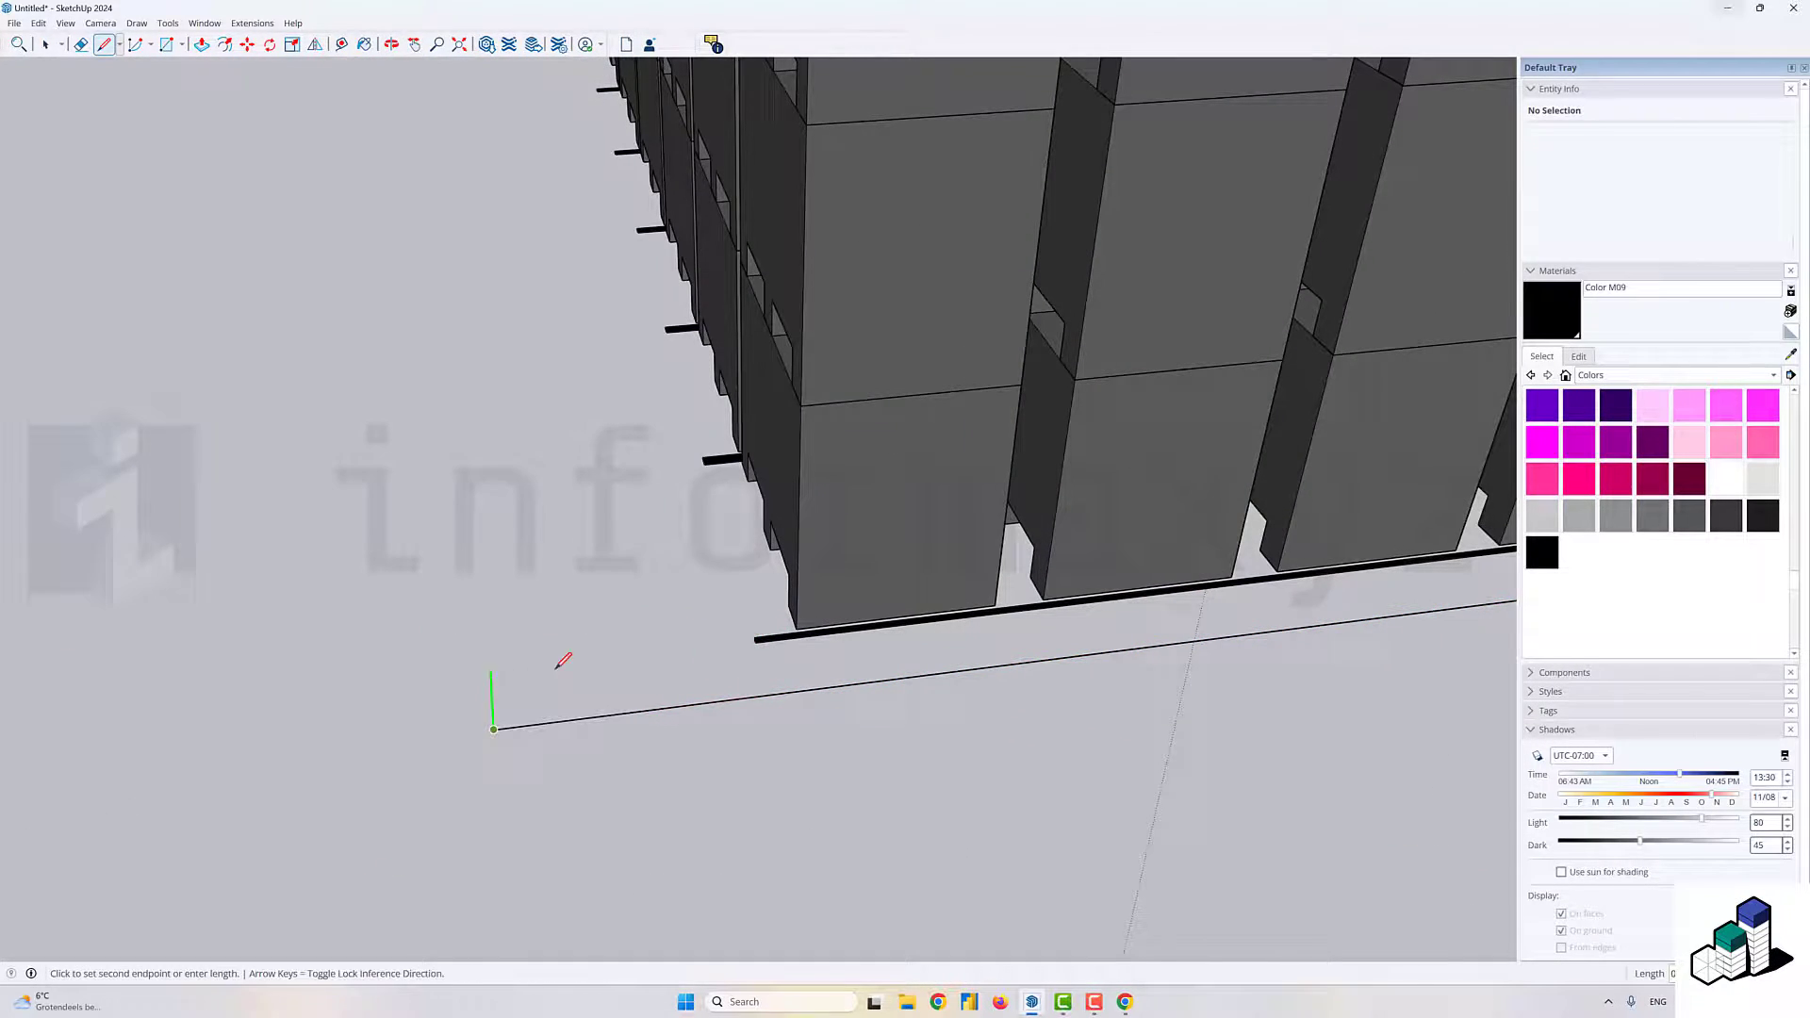
# - Close the U-shaped wall footprint by drawing its inner edges along the outermost lane markings and back corners to the starting point
pyautogui.click(760, 643)
pyautogui.scroll(-2, 769, 644)
pyautogui.moveTo(760, 642); pyautogui.dragTo(396, 660)
pyautogui.scroll(4, 1253, 581)
pyautogui.click(1249, 583)
pyautogui.moveTo(1249, 583); pyautogui.dragTo(312, 651)
pyautogui.scroll(5, 955, 793)
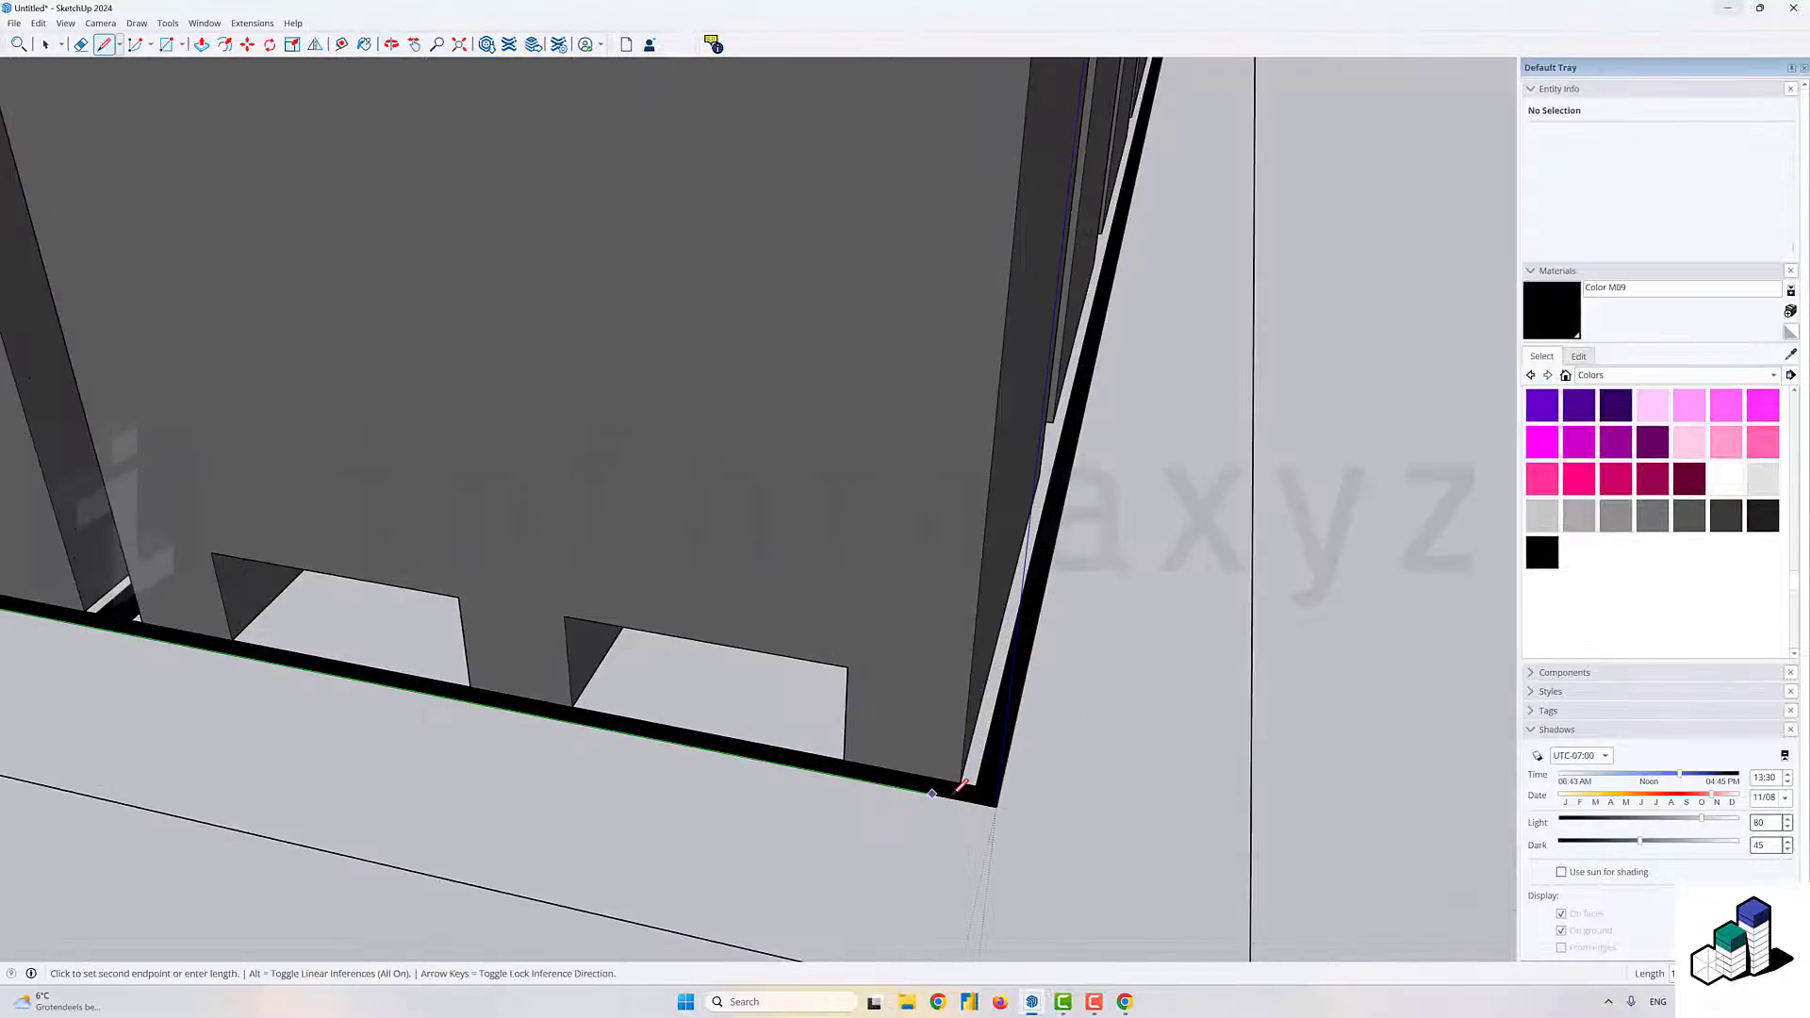
pyautogui.click(997, 806)
pyautogui.scroll(-4, 997, 807)
pyautogui.moveTo(997, 806); pyautogui.dragTo(405, 719)
pyautogui.scroll(-4, 404, 719)
pyautogui.scroll(6, 603, 745)
pyautogui.click(637, 738)
pyautogui.scroll(-7, 629, 745)
# - Push/Pull the U-shaped footprint upward into walls rising above the tops of the stacks
pyautogui.press('p')
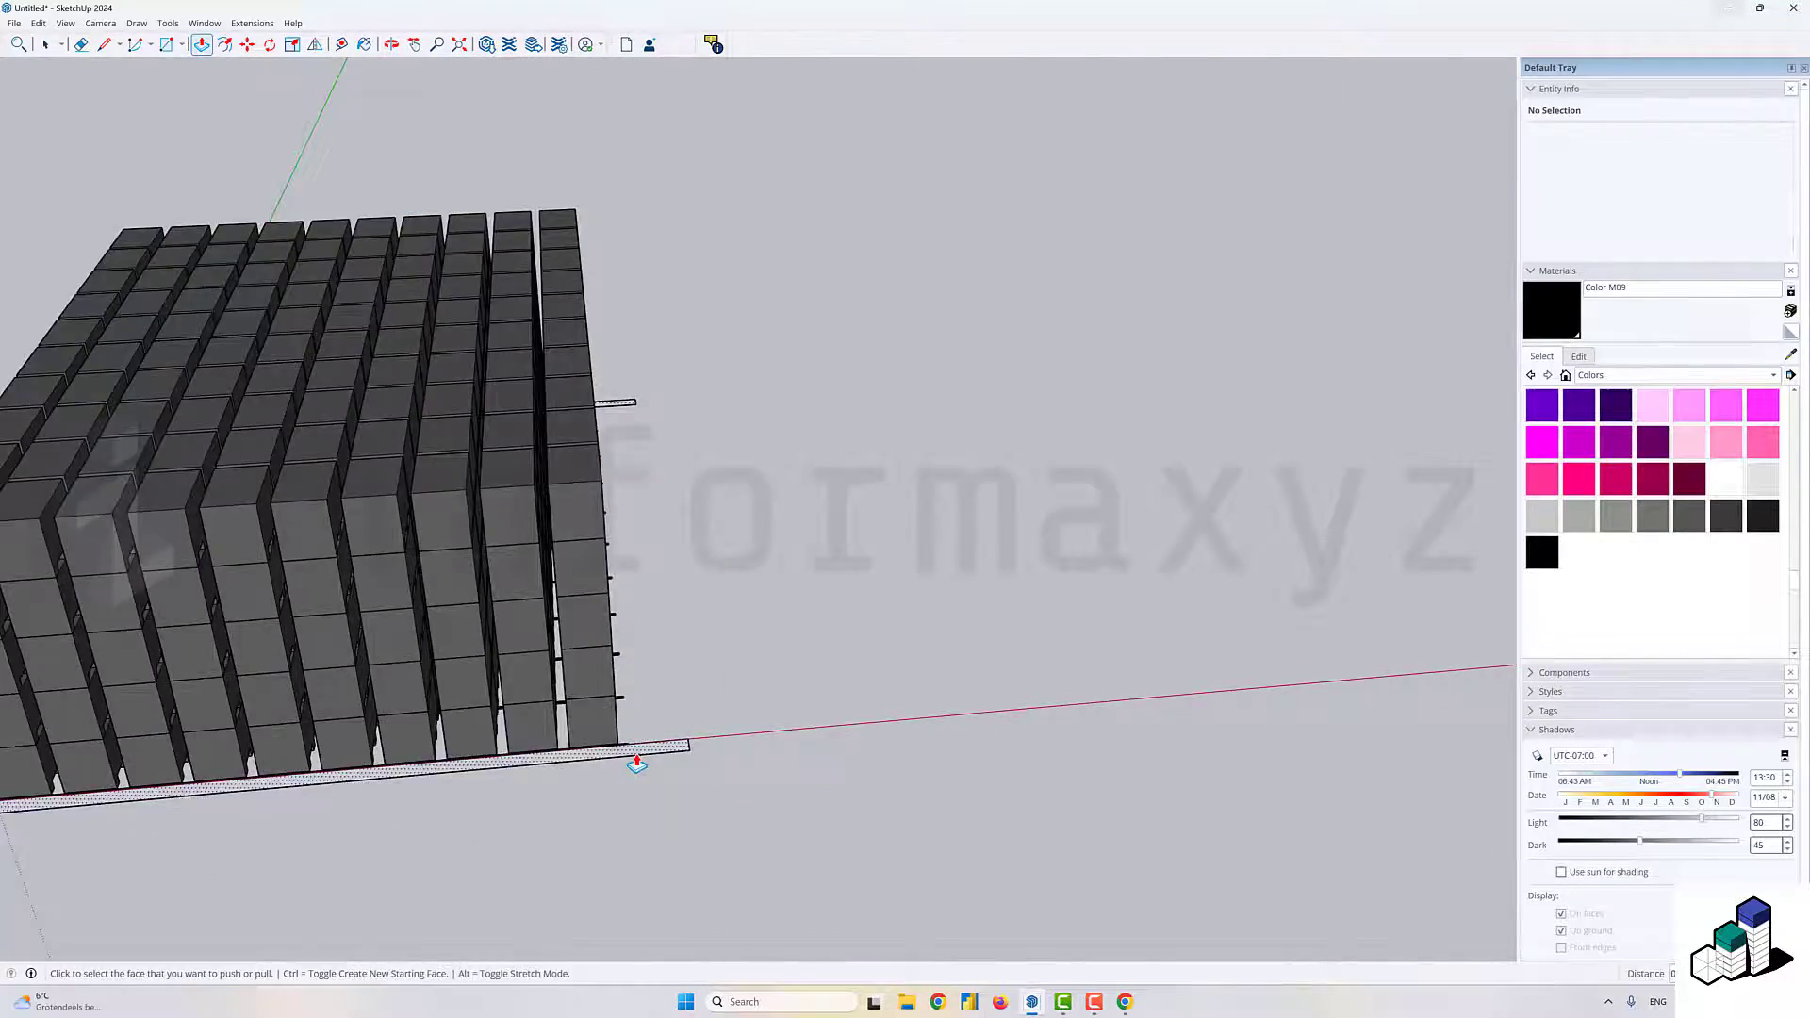
pyautogui.scroll(-5, 638, 763)
pyautogui.click(528, 731)
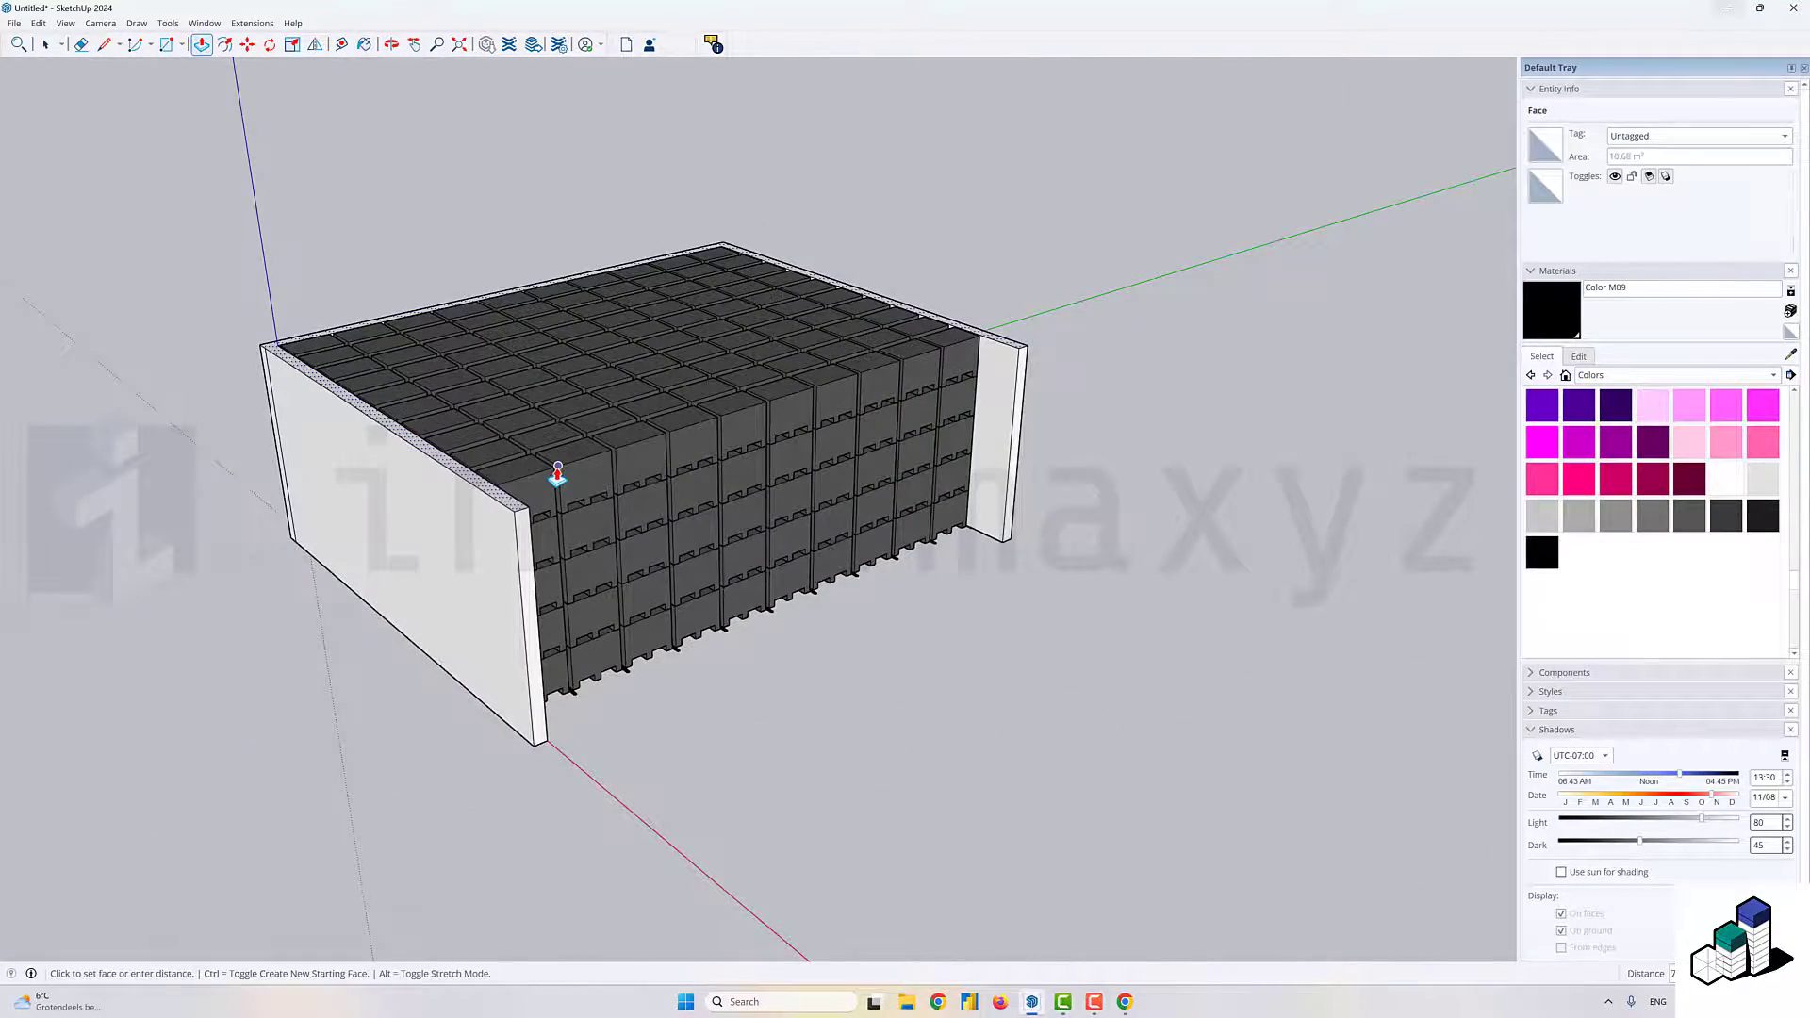
pyautogui.click(558, 340)
# - Select all the connected wall geometry and make it a component named "walls"
pyautogui.moveTo(424, 368)
pyautogui.mouseDown()
pyautogui.moveTo(247, 412)
pyautogui.moveTo(412, 356)
pyautogui.mouseUp()
pyautogui.press('space')
pyautogui.tripleClick(412, 357)
pyautogui.press('e')
pyautogui.moveTo(732, 396); pyautogui.dragTo(517, 303)
pyautogui.moveTo(249, 326)
pyautogui.mouseDown()
pyautogui.moveTo(462, 474)
pyautogui.moveTo(981, 477)
pyautogui.moveTo(1406, 529)
pyautogui.moveTo(707, 638)
pyautogui.moveTo(304, 578)
pyautogui.mouseUp()
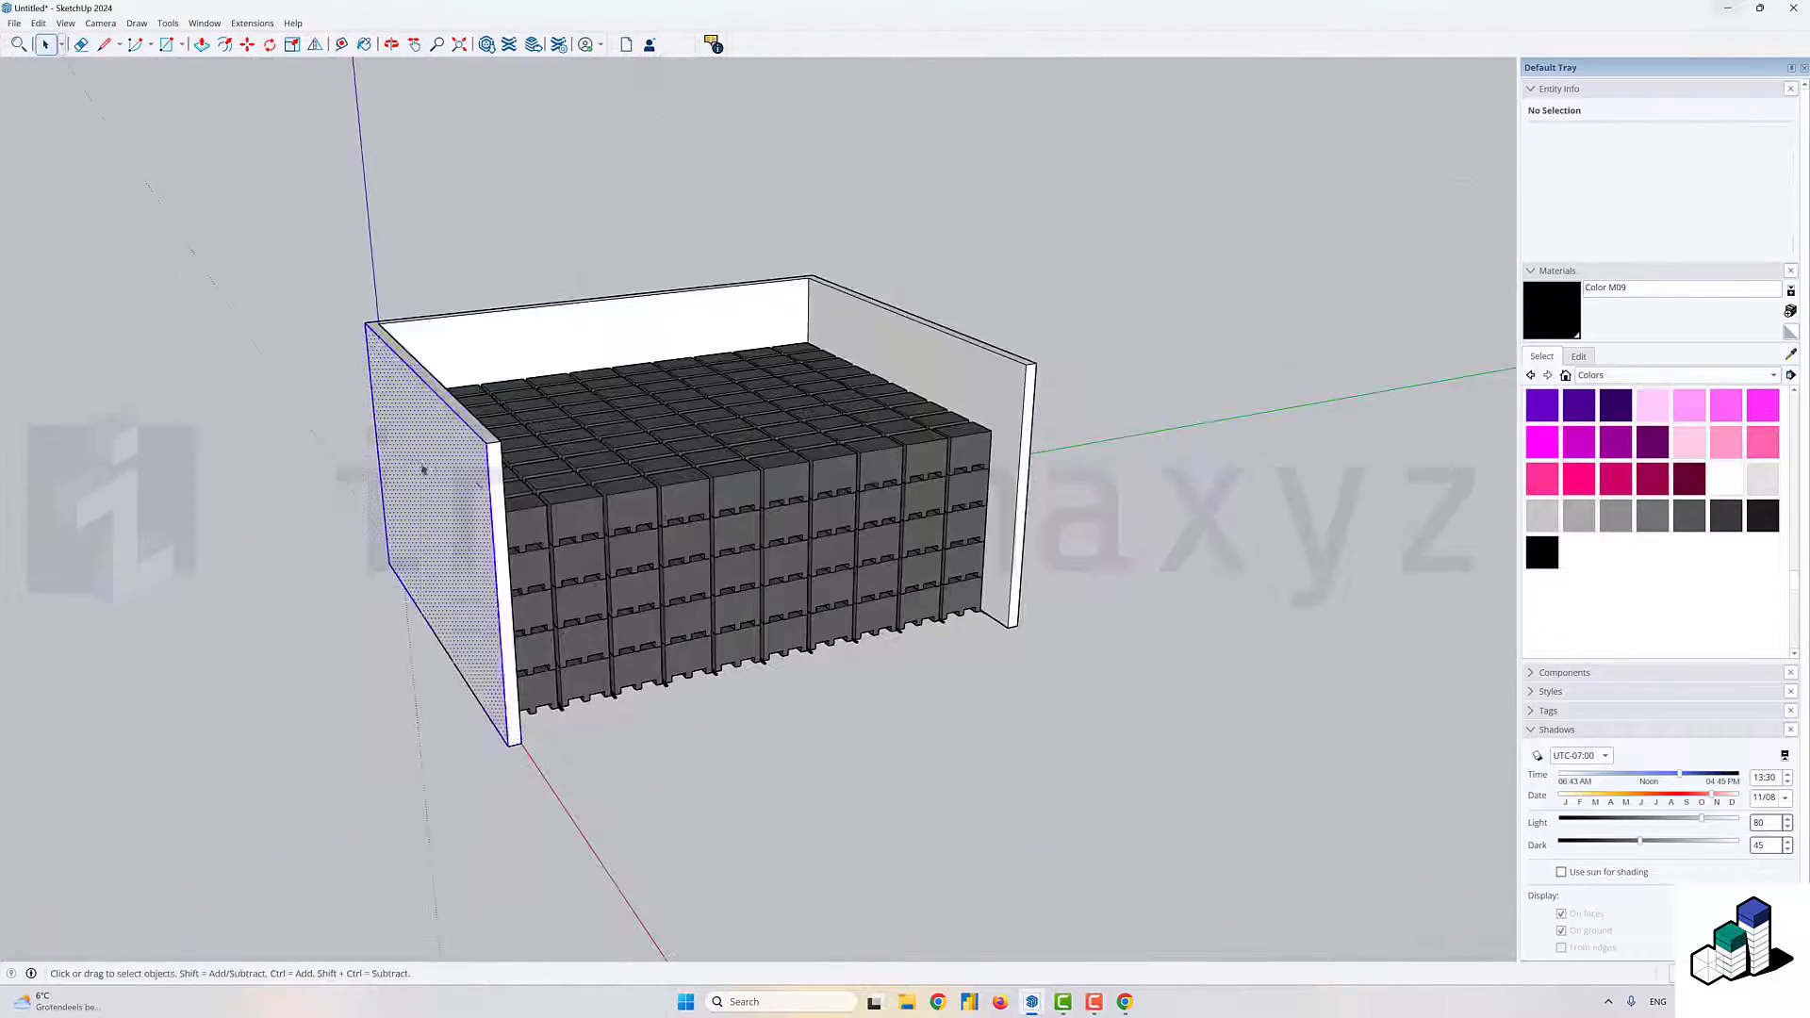
pyautogui.write('gwalls')
pyautogui.press('Return')
# - Create a material named "Walls" based on the light grey Color M01, with its opacity set to 16
pyautogui.press('b')
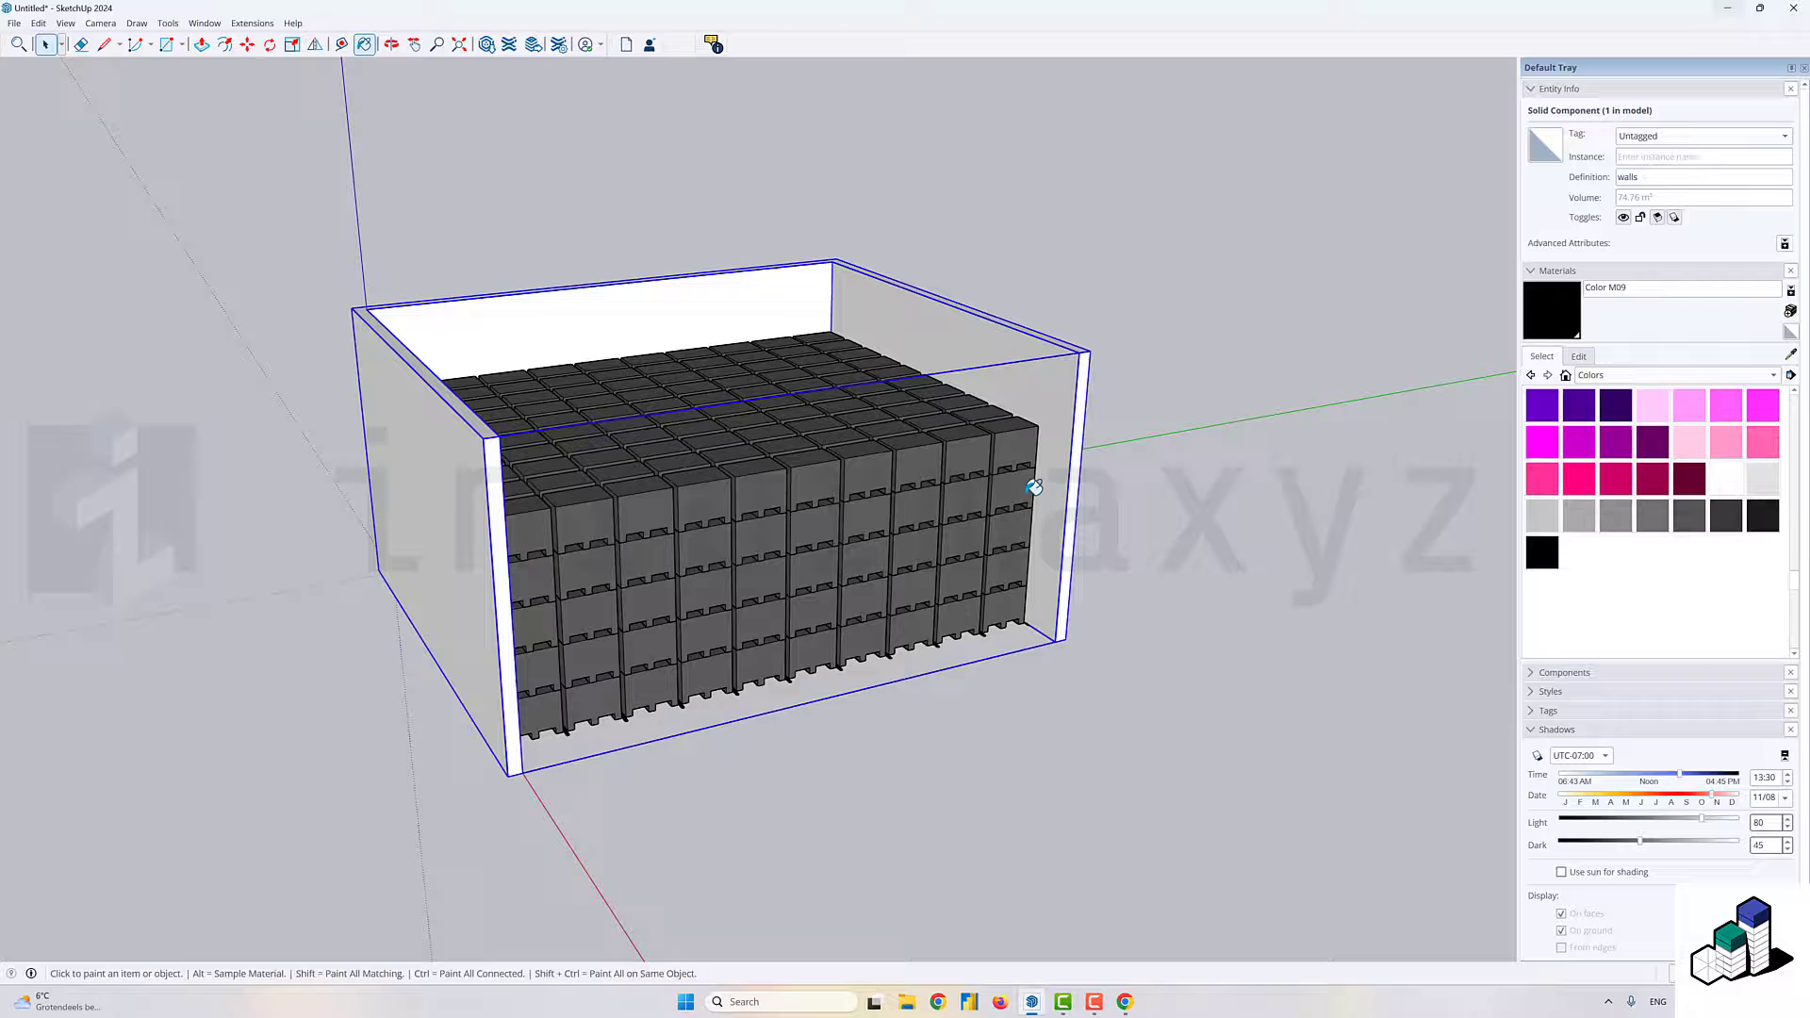
pyautogui.click(1674, 374)
pyautogui.click(1679, 517)
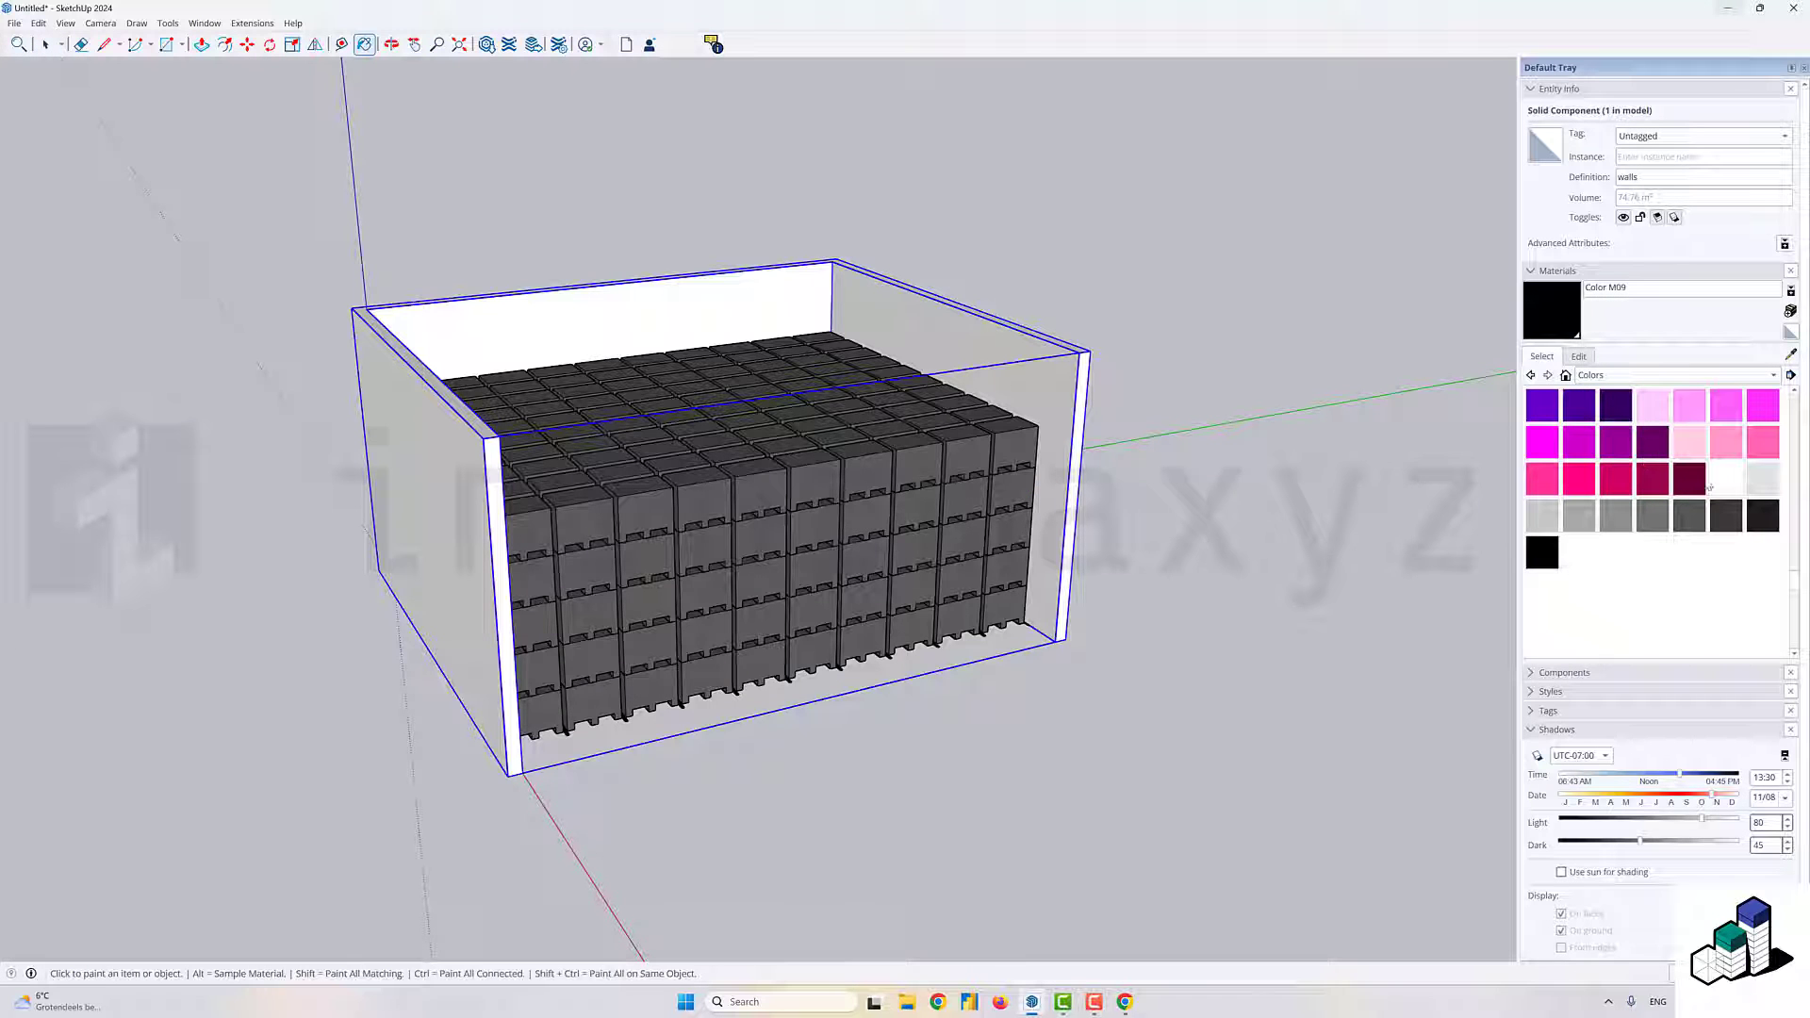
pyautogui.click(1762, 483)
pyautogui.click(1790, 311)
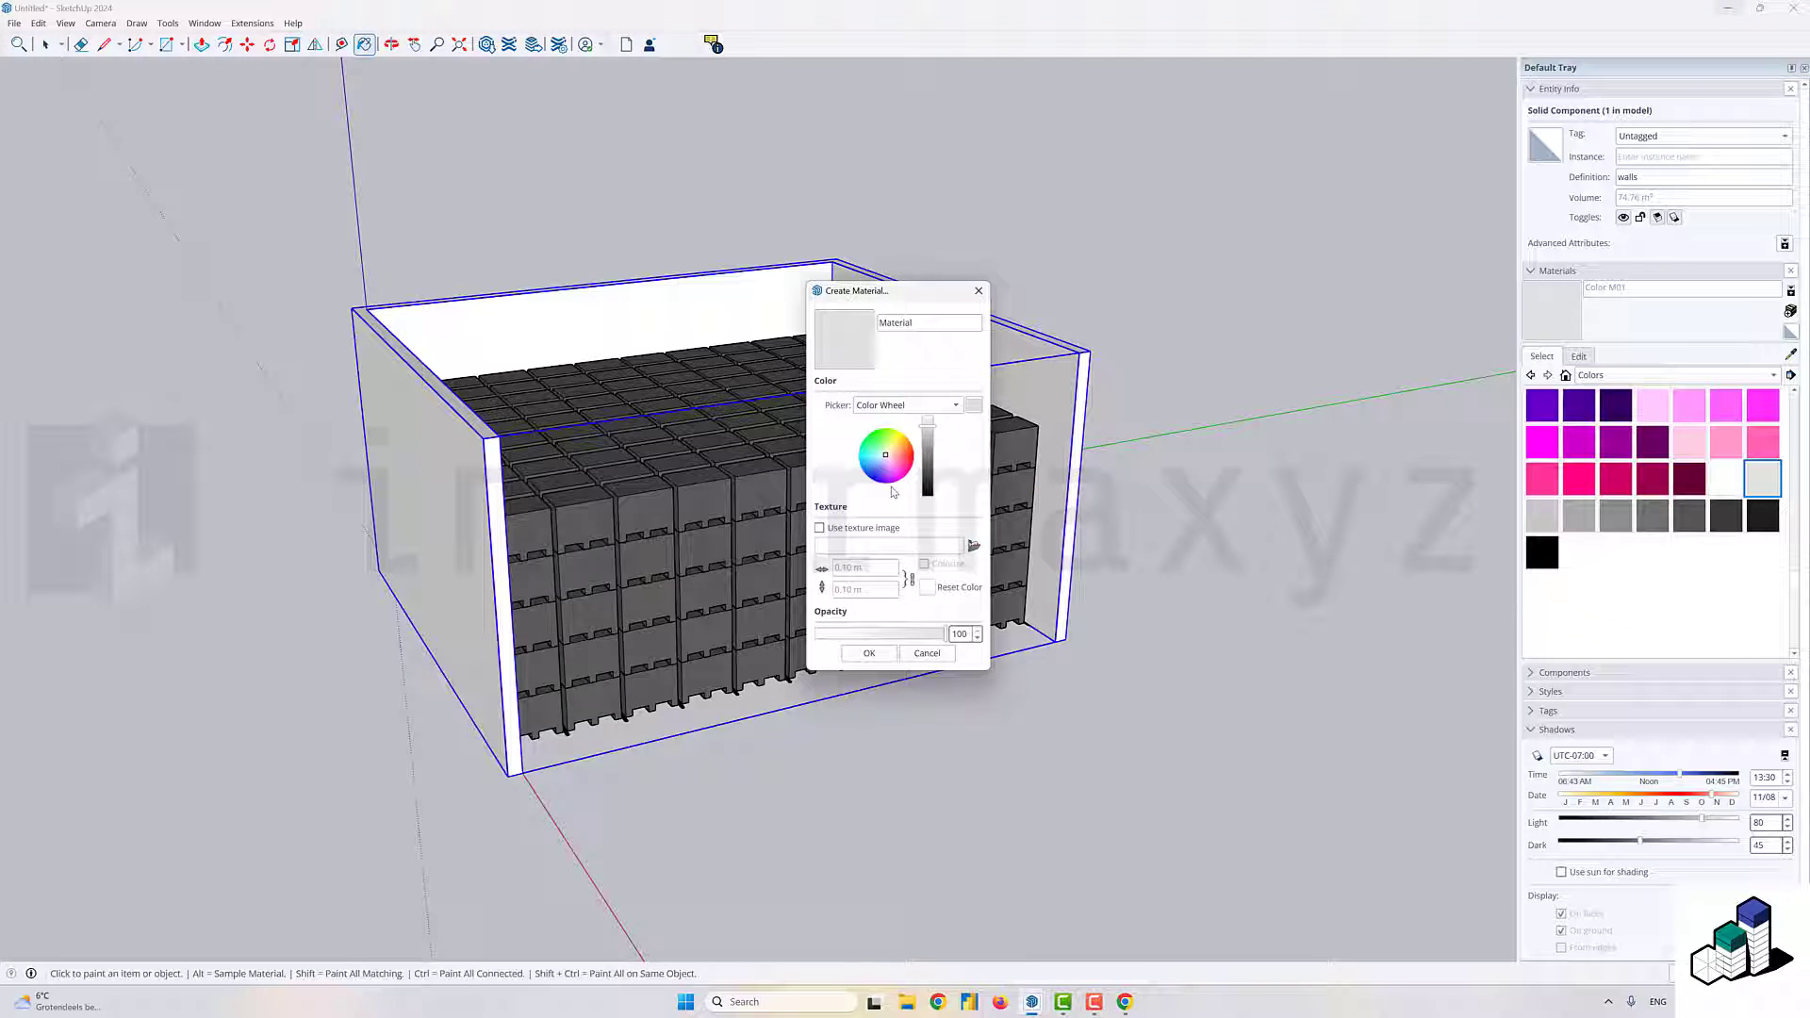
pyautogui.doubleClick(880, 324)
pyautogui.write('Walls')
pyautogui.moveTo(896, 632); pyautogui.dragTo(860, 641)
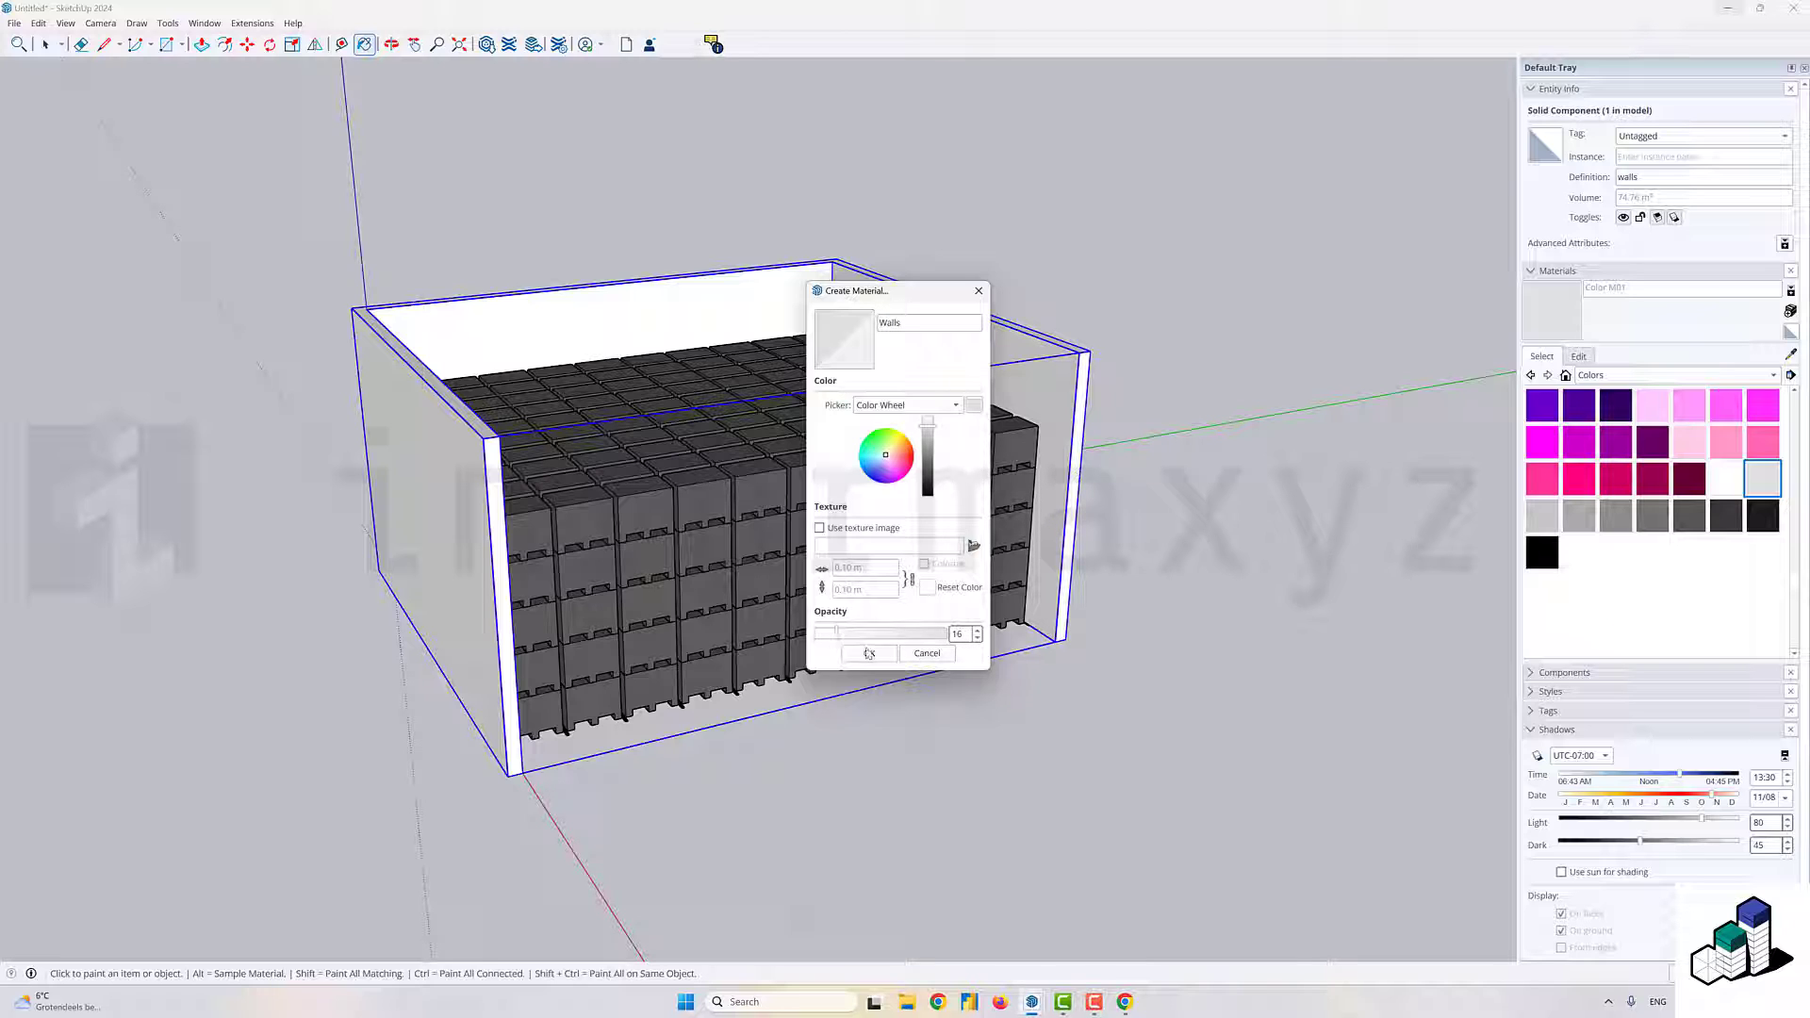
pyautogui.click(868, 653)
# - Apply the translucent Walls material to the walls component and clear the selection
pyautogui.click(421, 477)
pyautogui.moveTo(303, 505); pyautogui.dragTo(418, 424)
pyautogui.press('space')
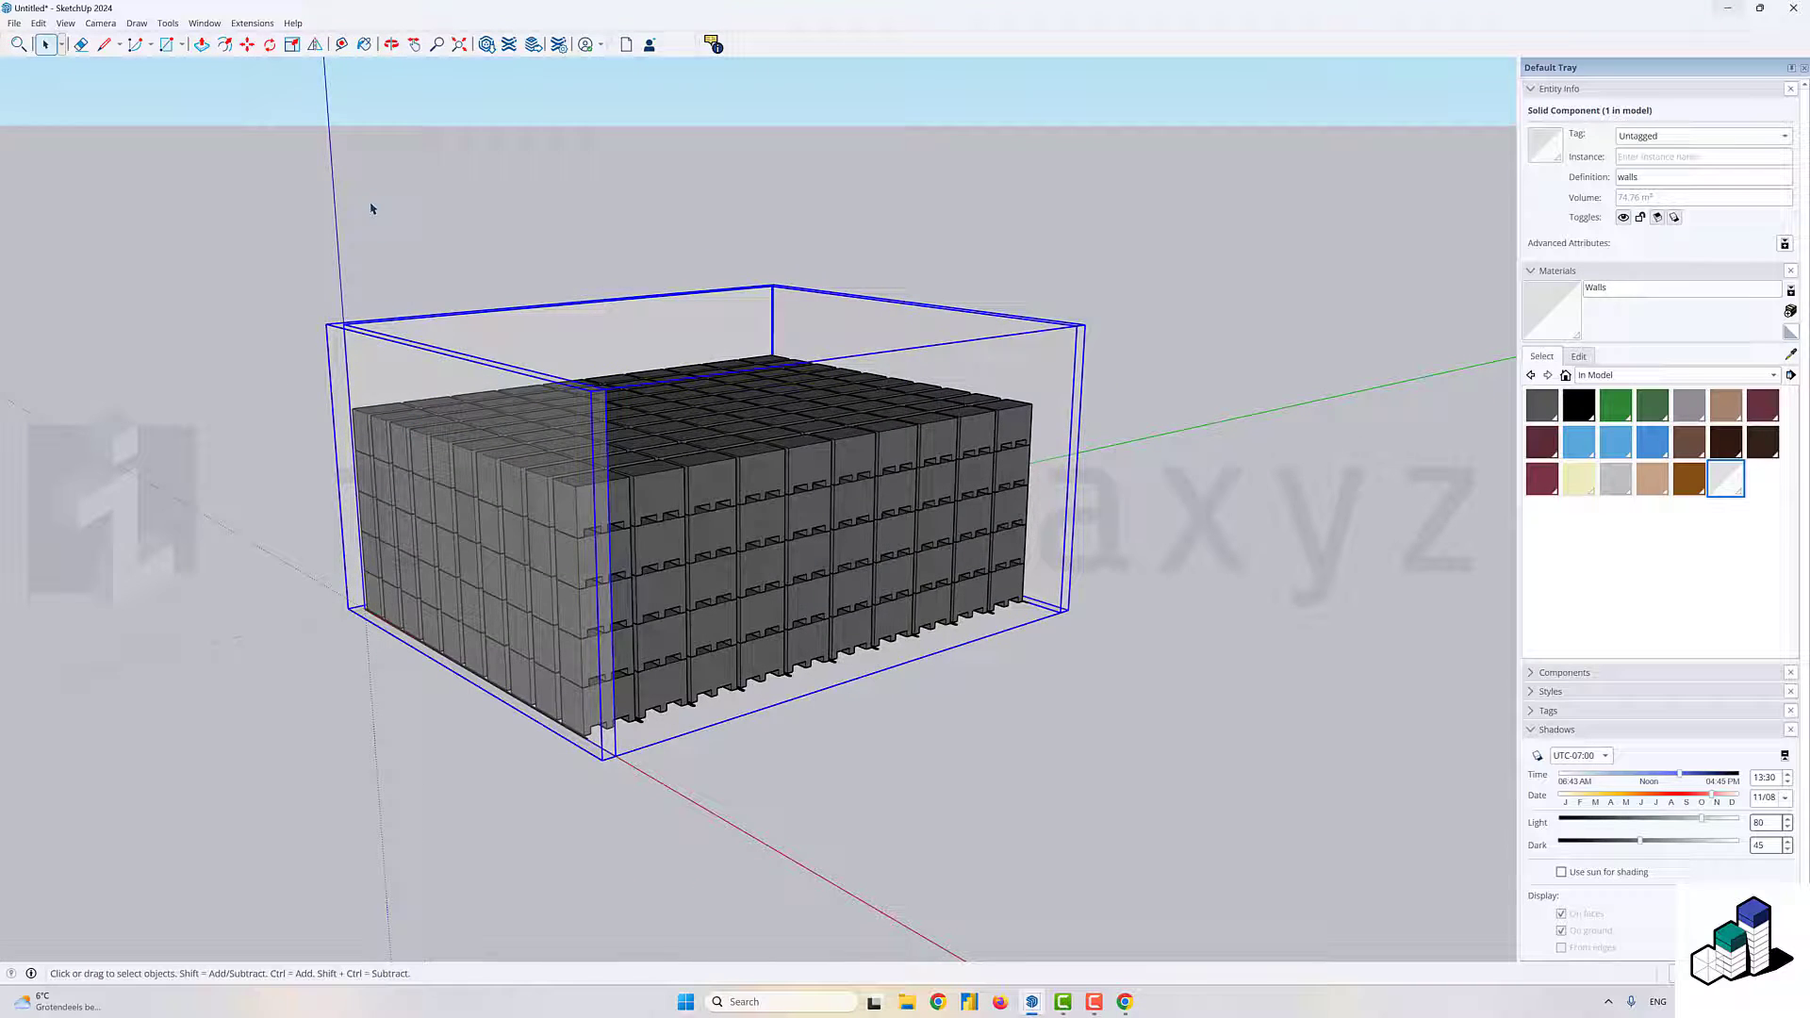
pyautogui.click(373, 209)
pyautogui.moveTo(412, 362); pyautogui.dragTo(452, 396)
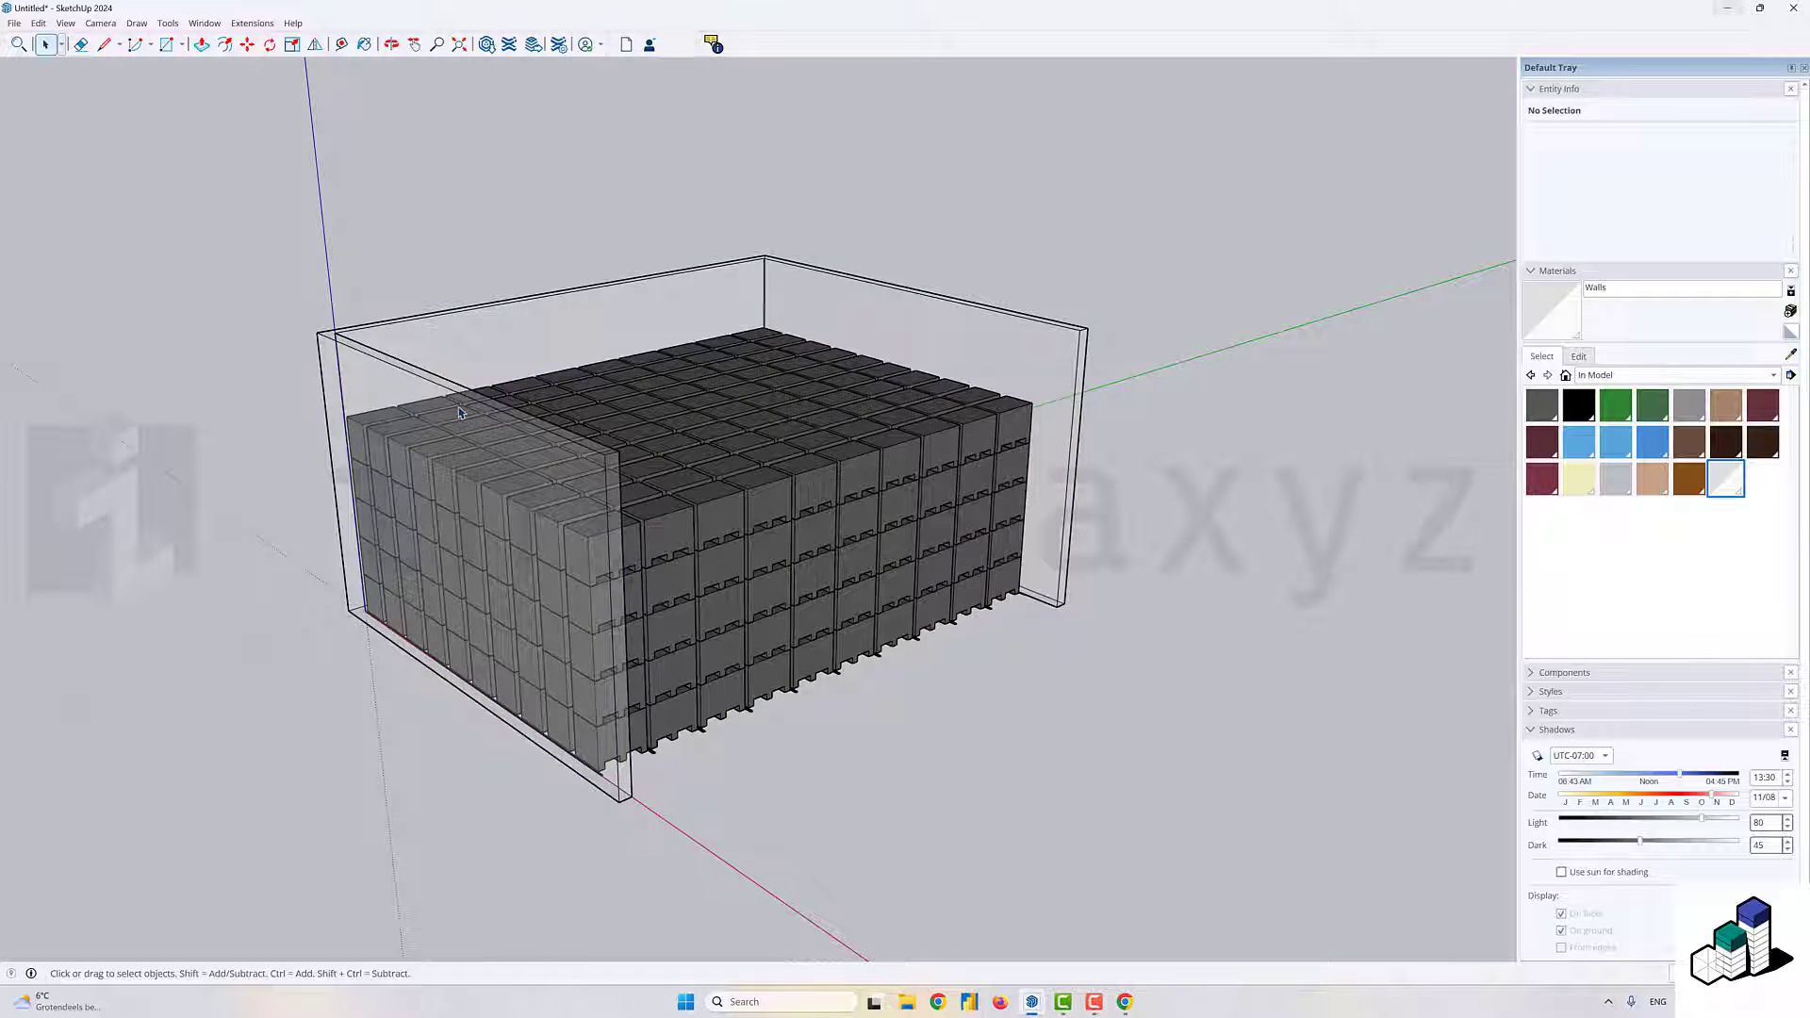
# - Save the file as "model" in the "3DBI for SketchUp" folder on the desktop
pyautogui.scroll(-2, 459, 412)
pyautogui.click(14, 23)
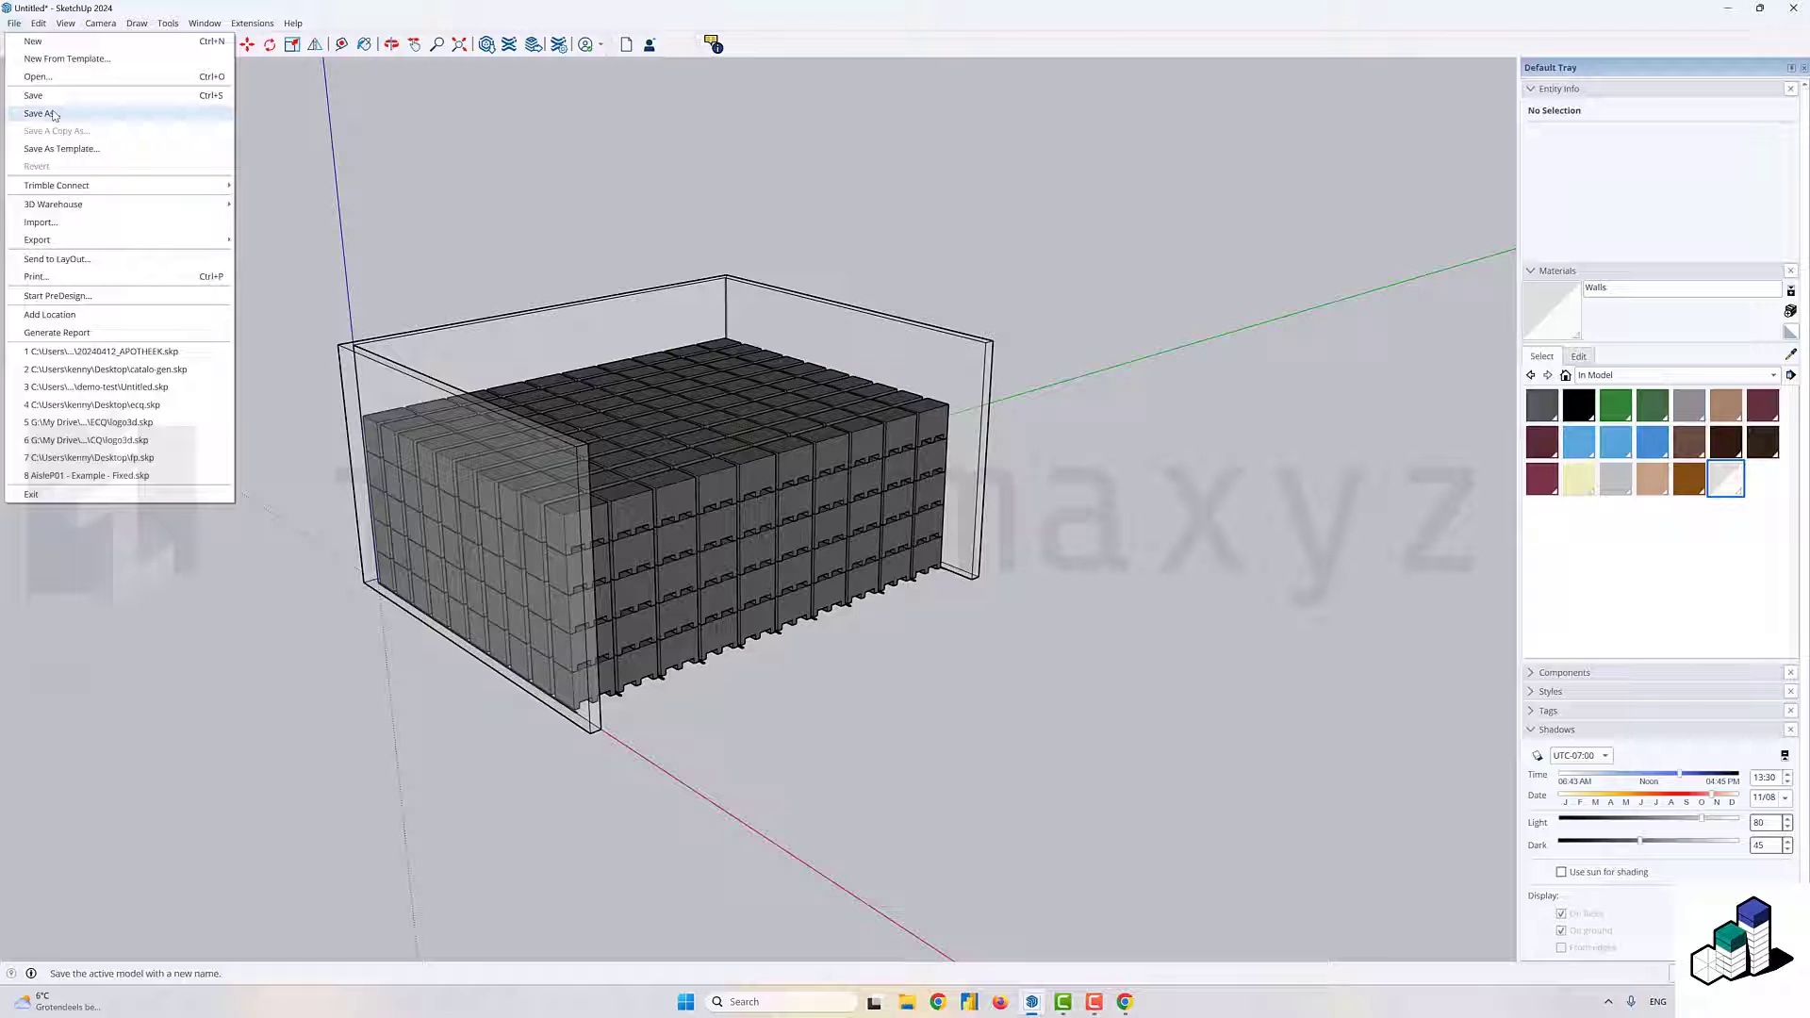
pyautogui.click(43, 113)
pyautogui.doubleClick(326, 445)
pyautogui.write('model')
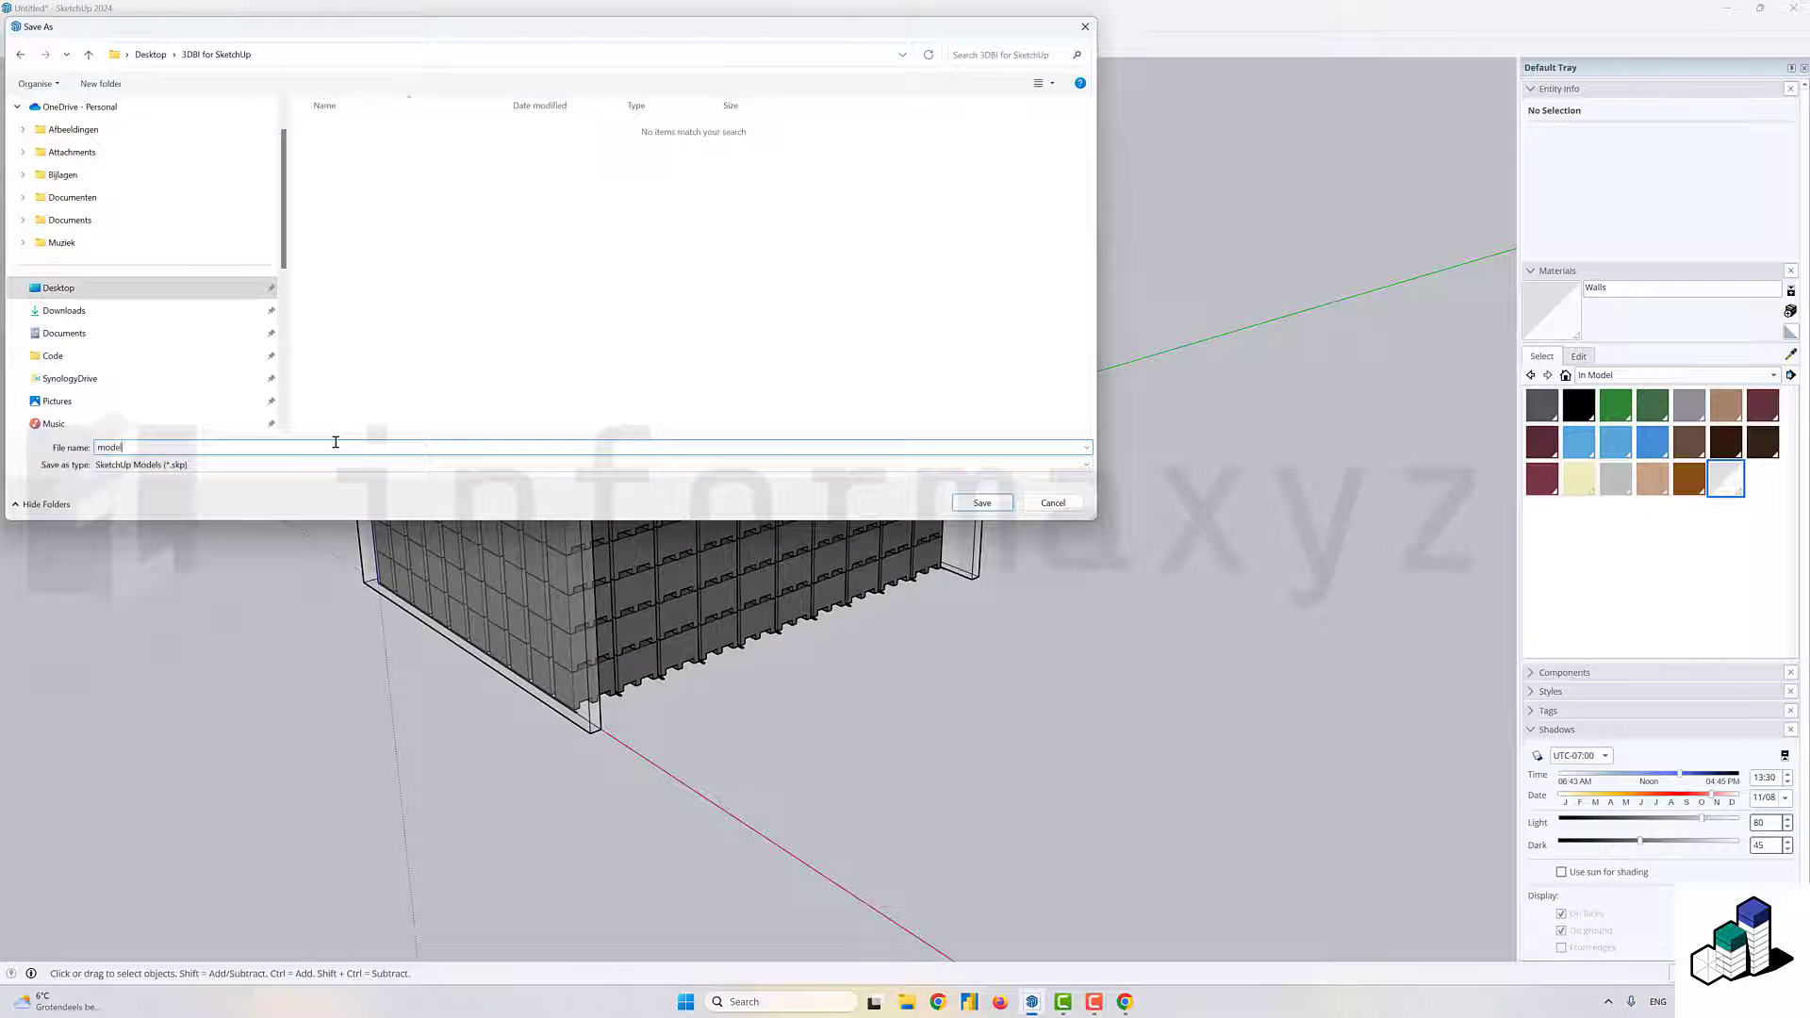
pyautogui.click(981, 503)
pyautogui.scroll(3, 439, 543)
pyautogui.scroll(-1, 453, 509)
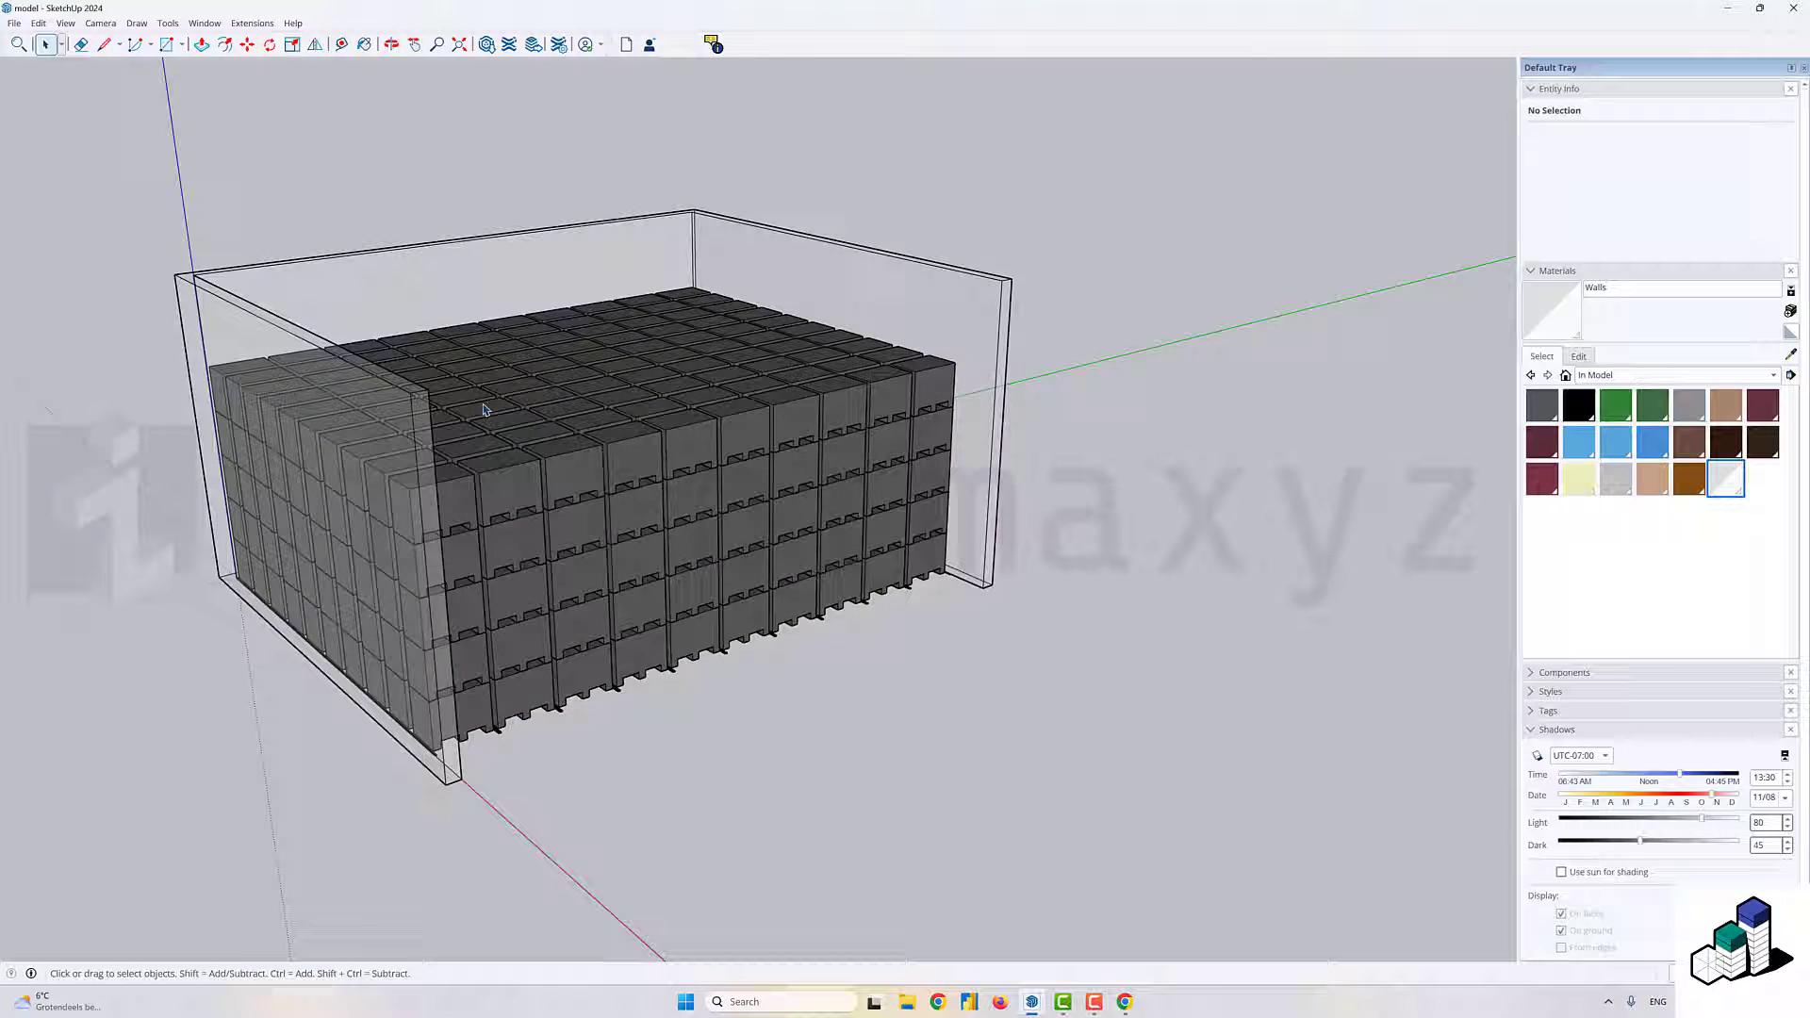
# - Search the Extension Warehouse for "3dbi" using the suggested interactive dashboards and reports entry
pyautogui.click(253, 24)
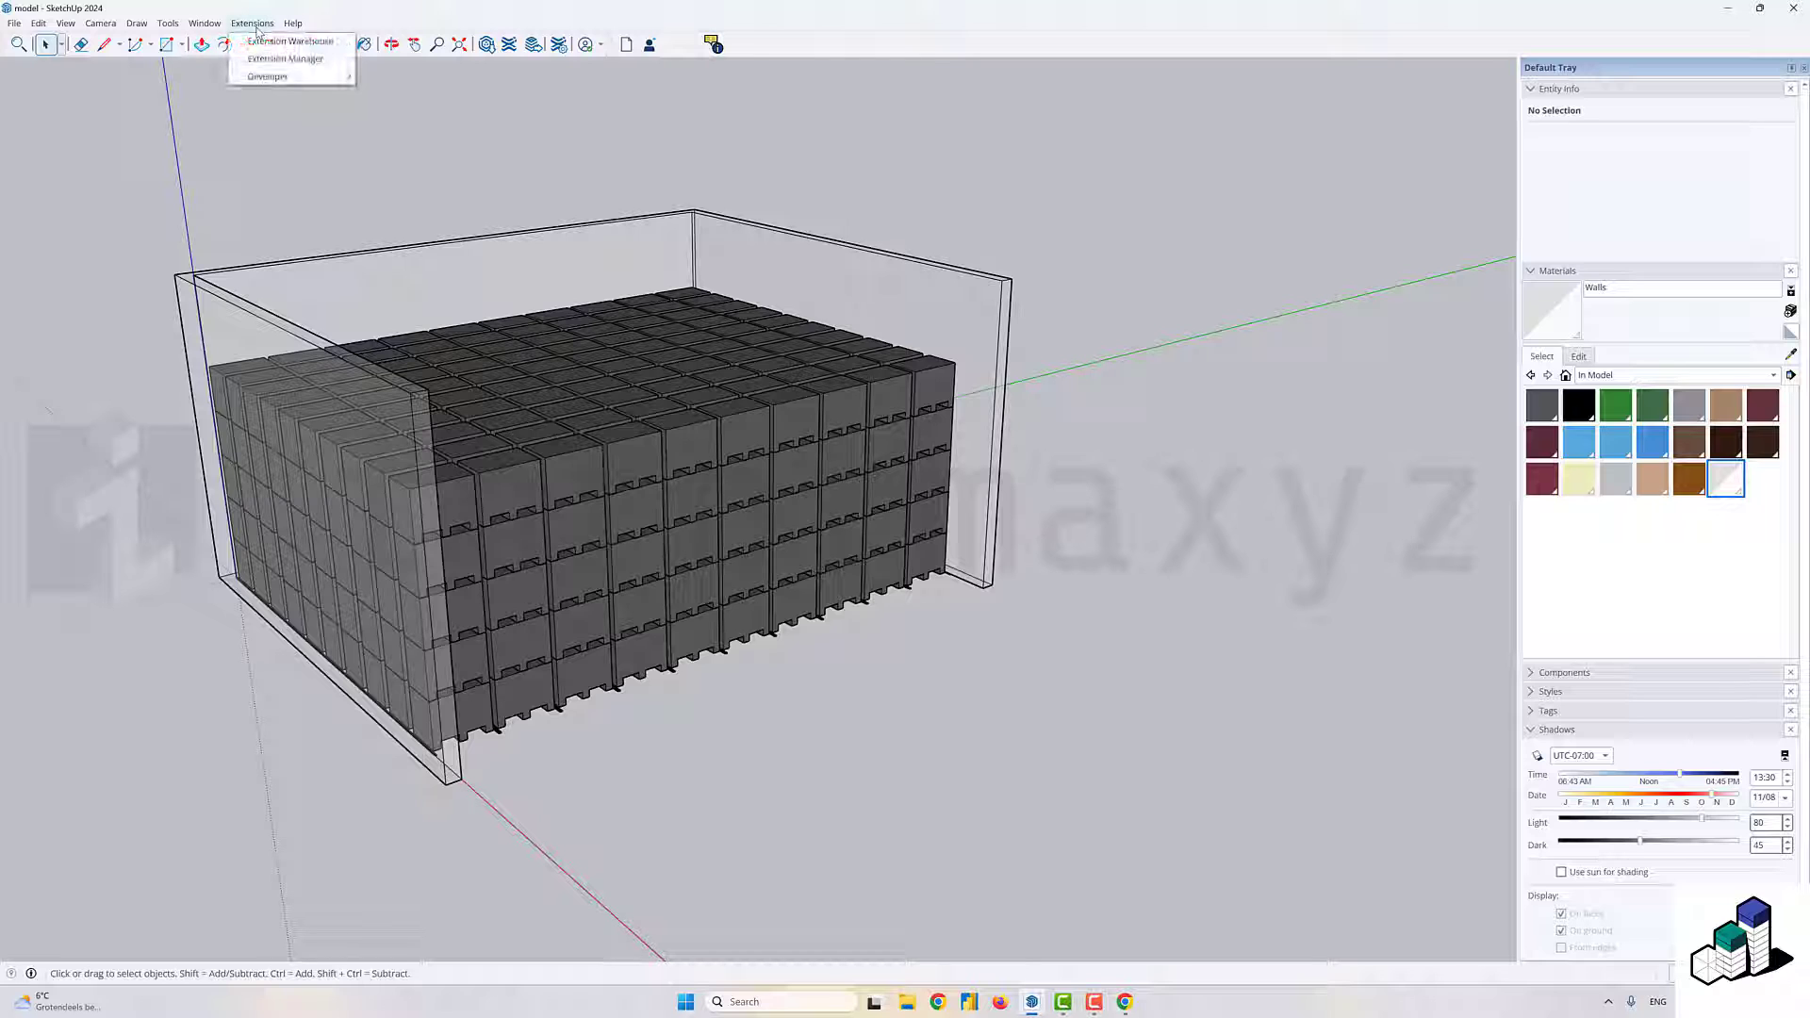
pyautogui.click(288, 41)
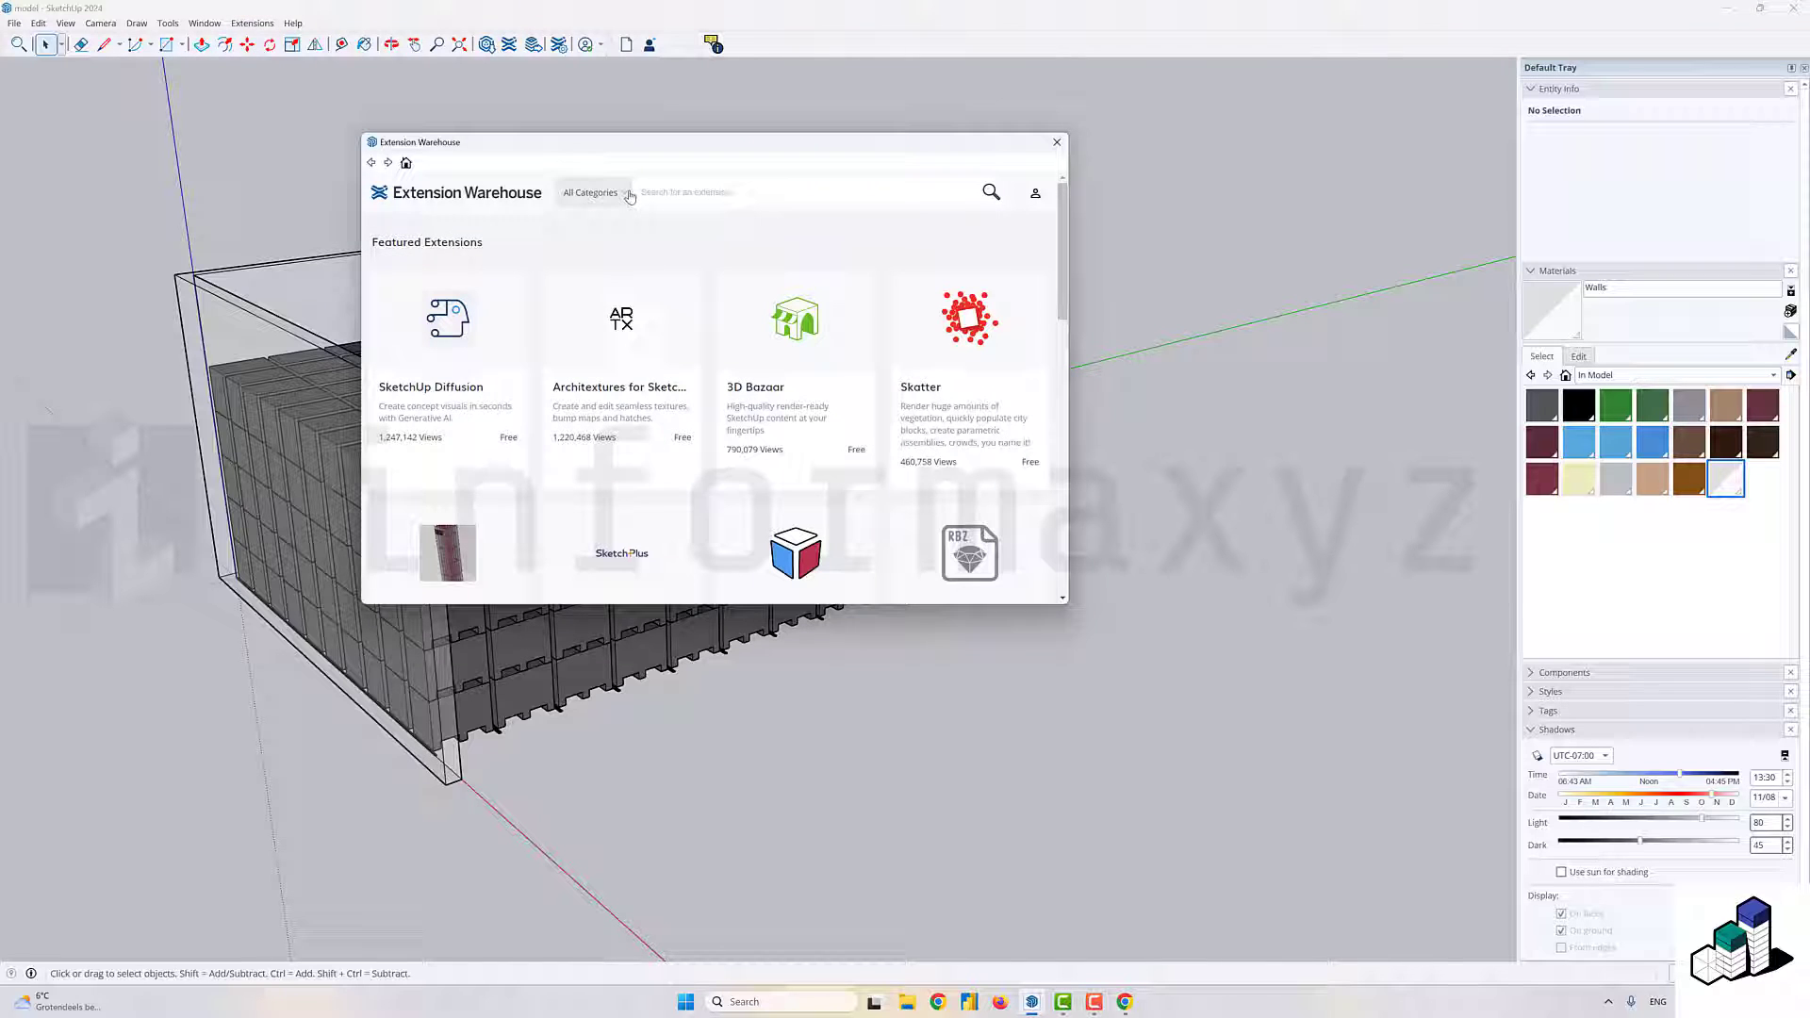
pyautogui.write('3dbi')
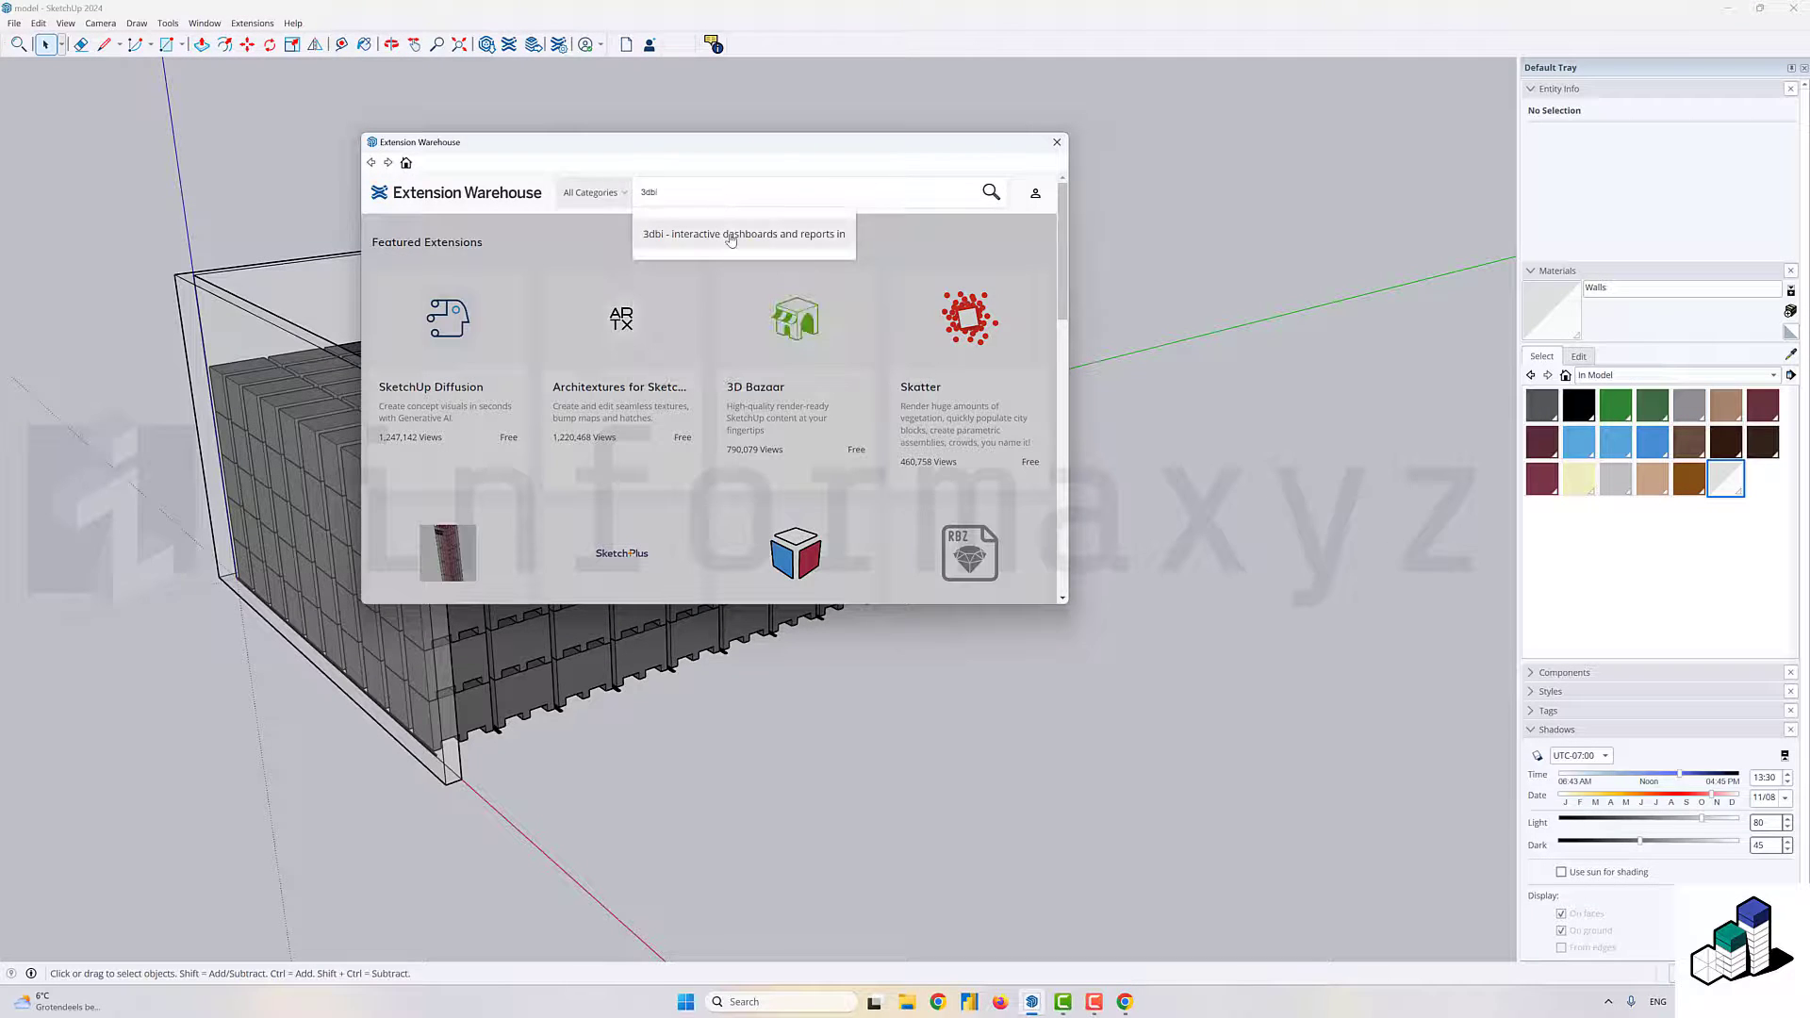
pyautogui.click(727, 231)
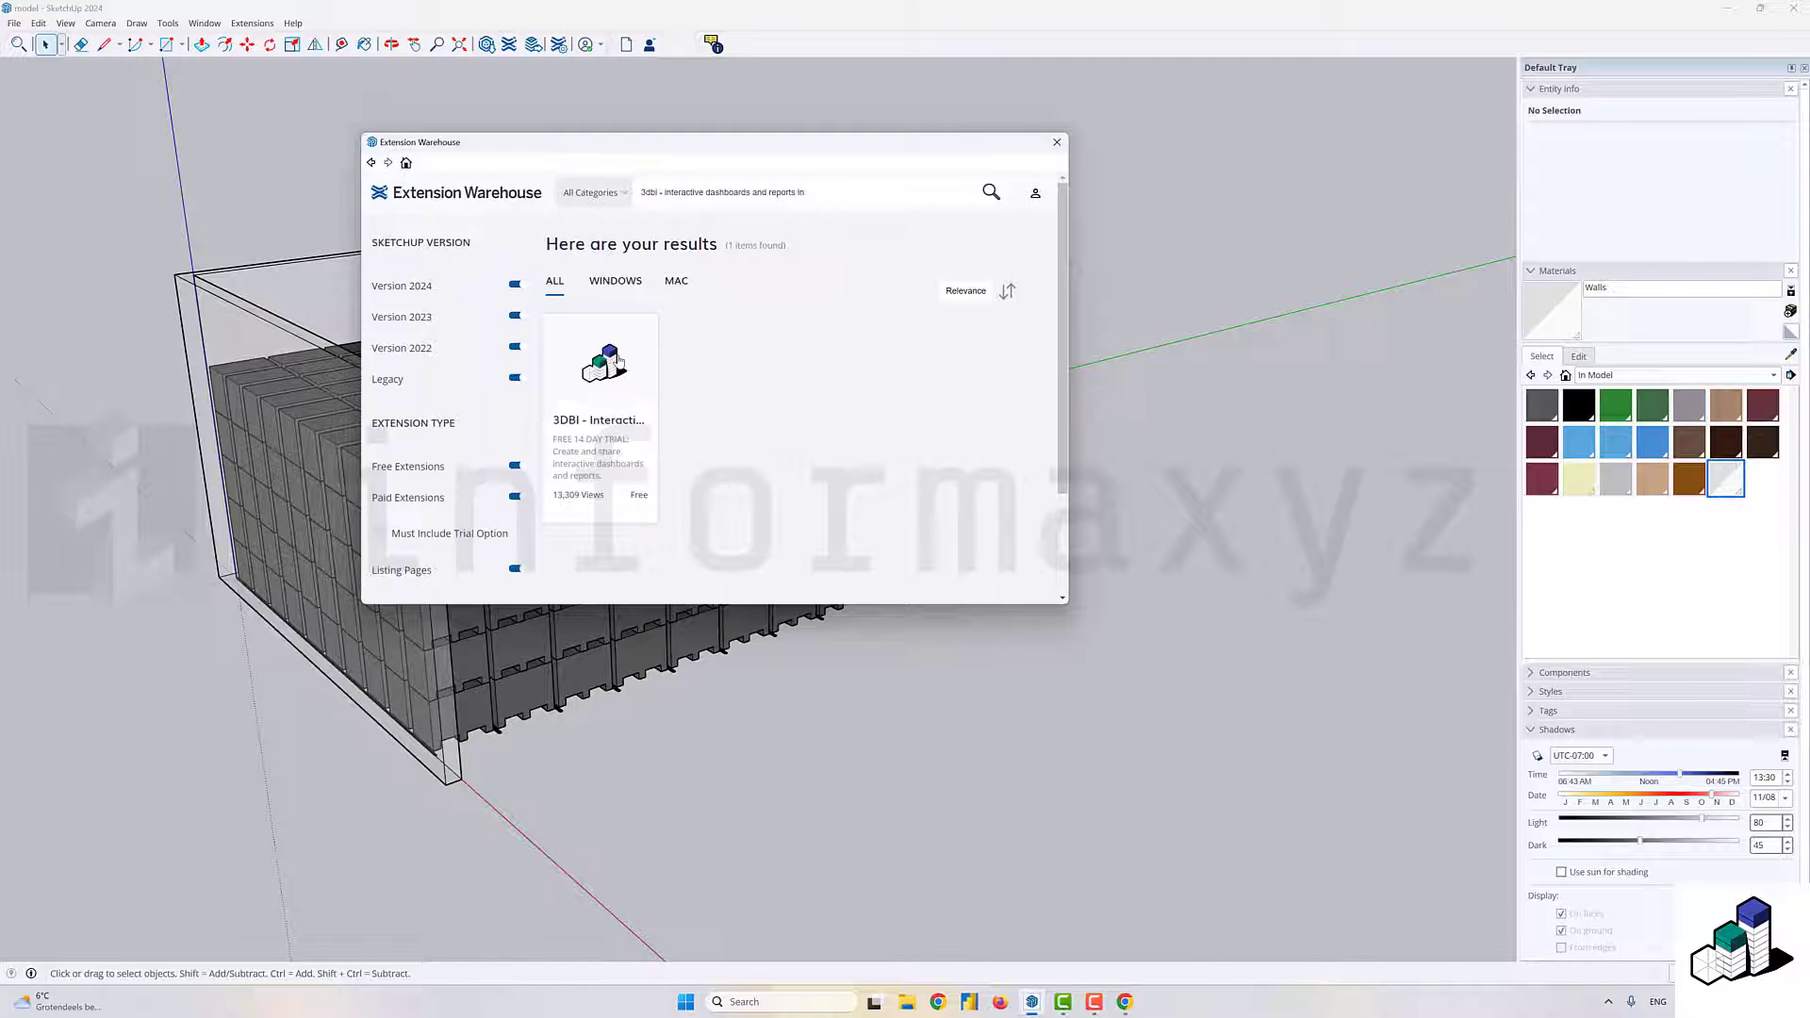
# - Install the "3DBI - Interactive dashboards and reports in Microsoft Power BI" extension, accepting the compatibility and file access warnings
pyautogui.click(647, 356)
pyautogui.scroll(-2, 700, 476)
pyautogui.click(759, 469)
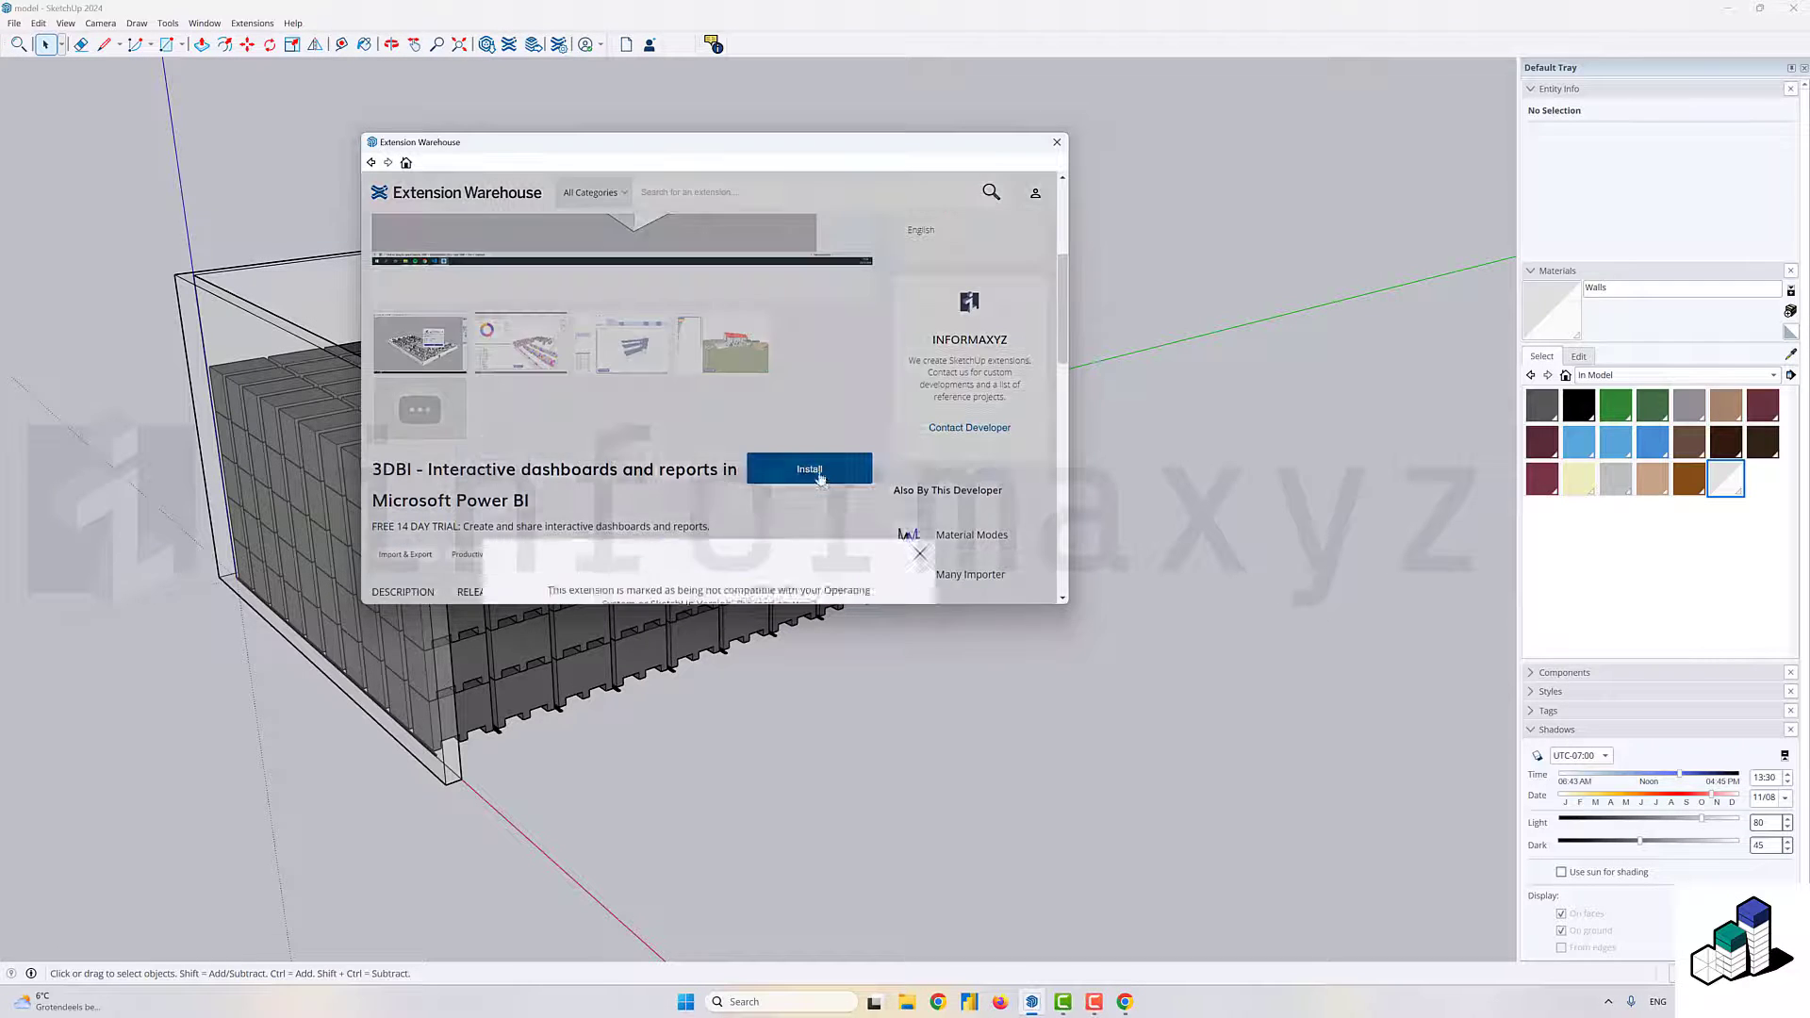
pyautogui.click(722, 335)
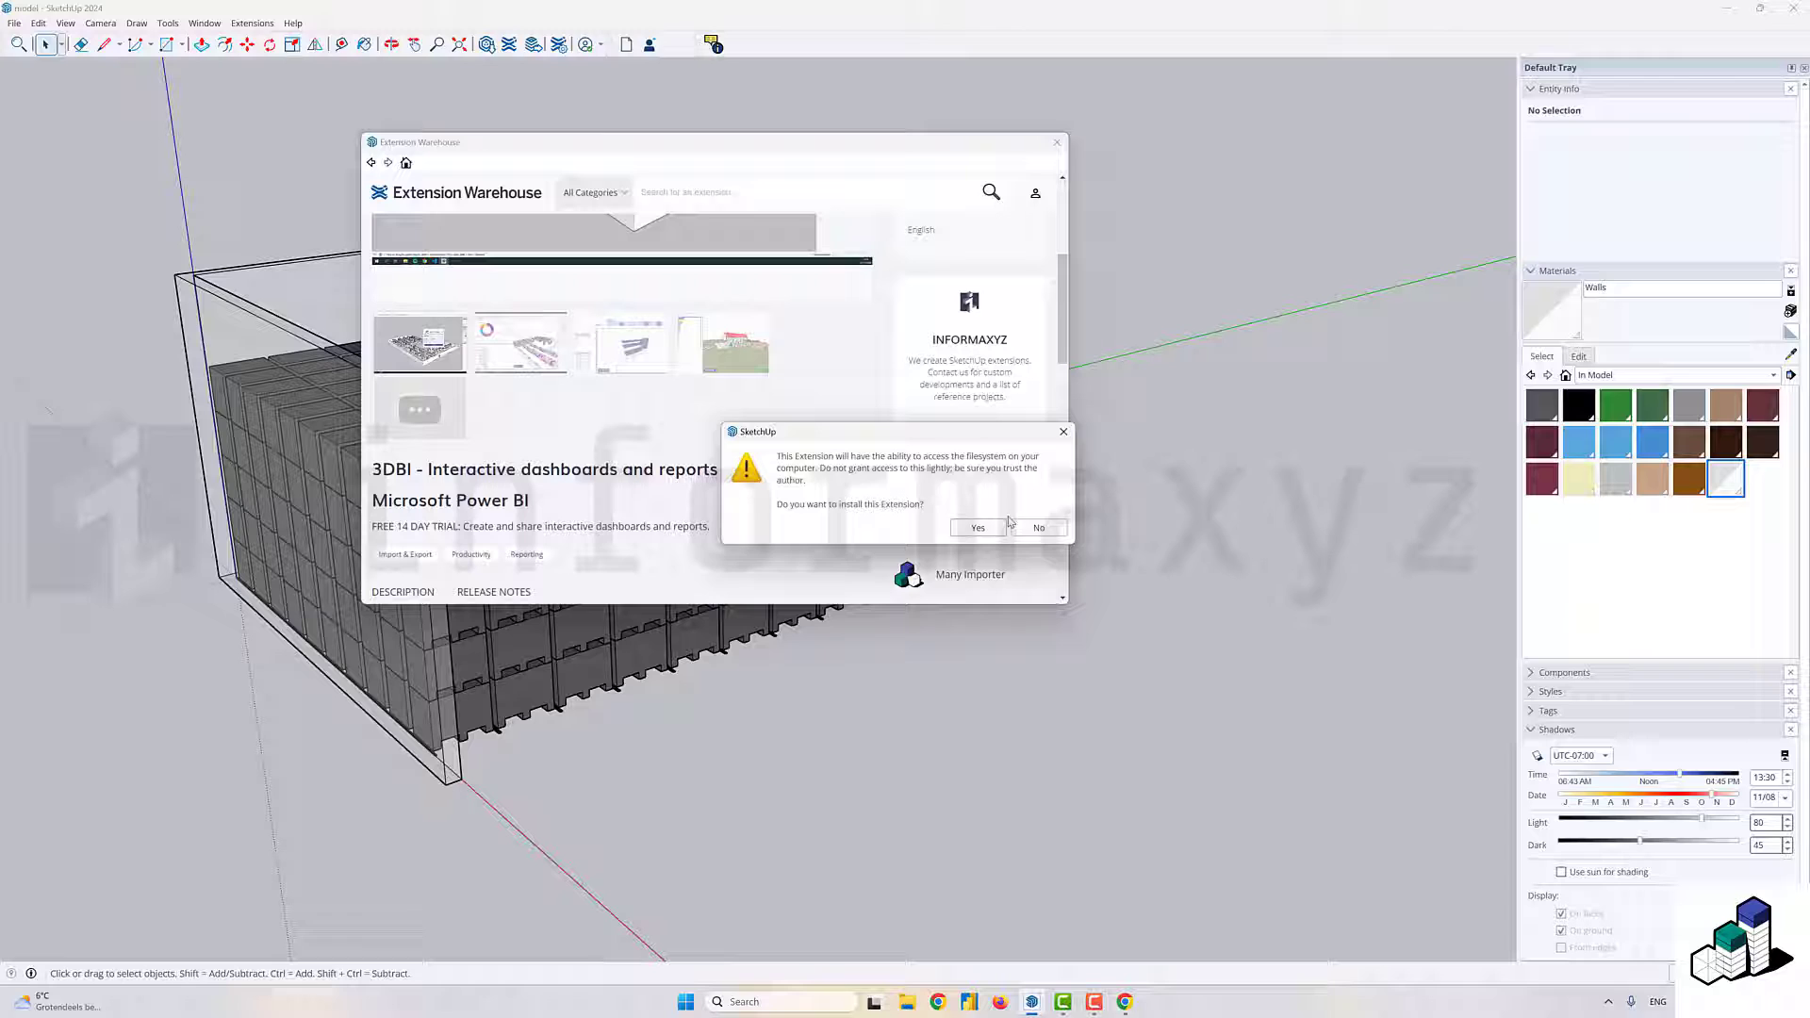
pyautogui.click(980, 527)
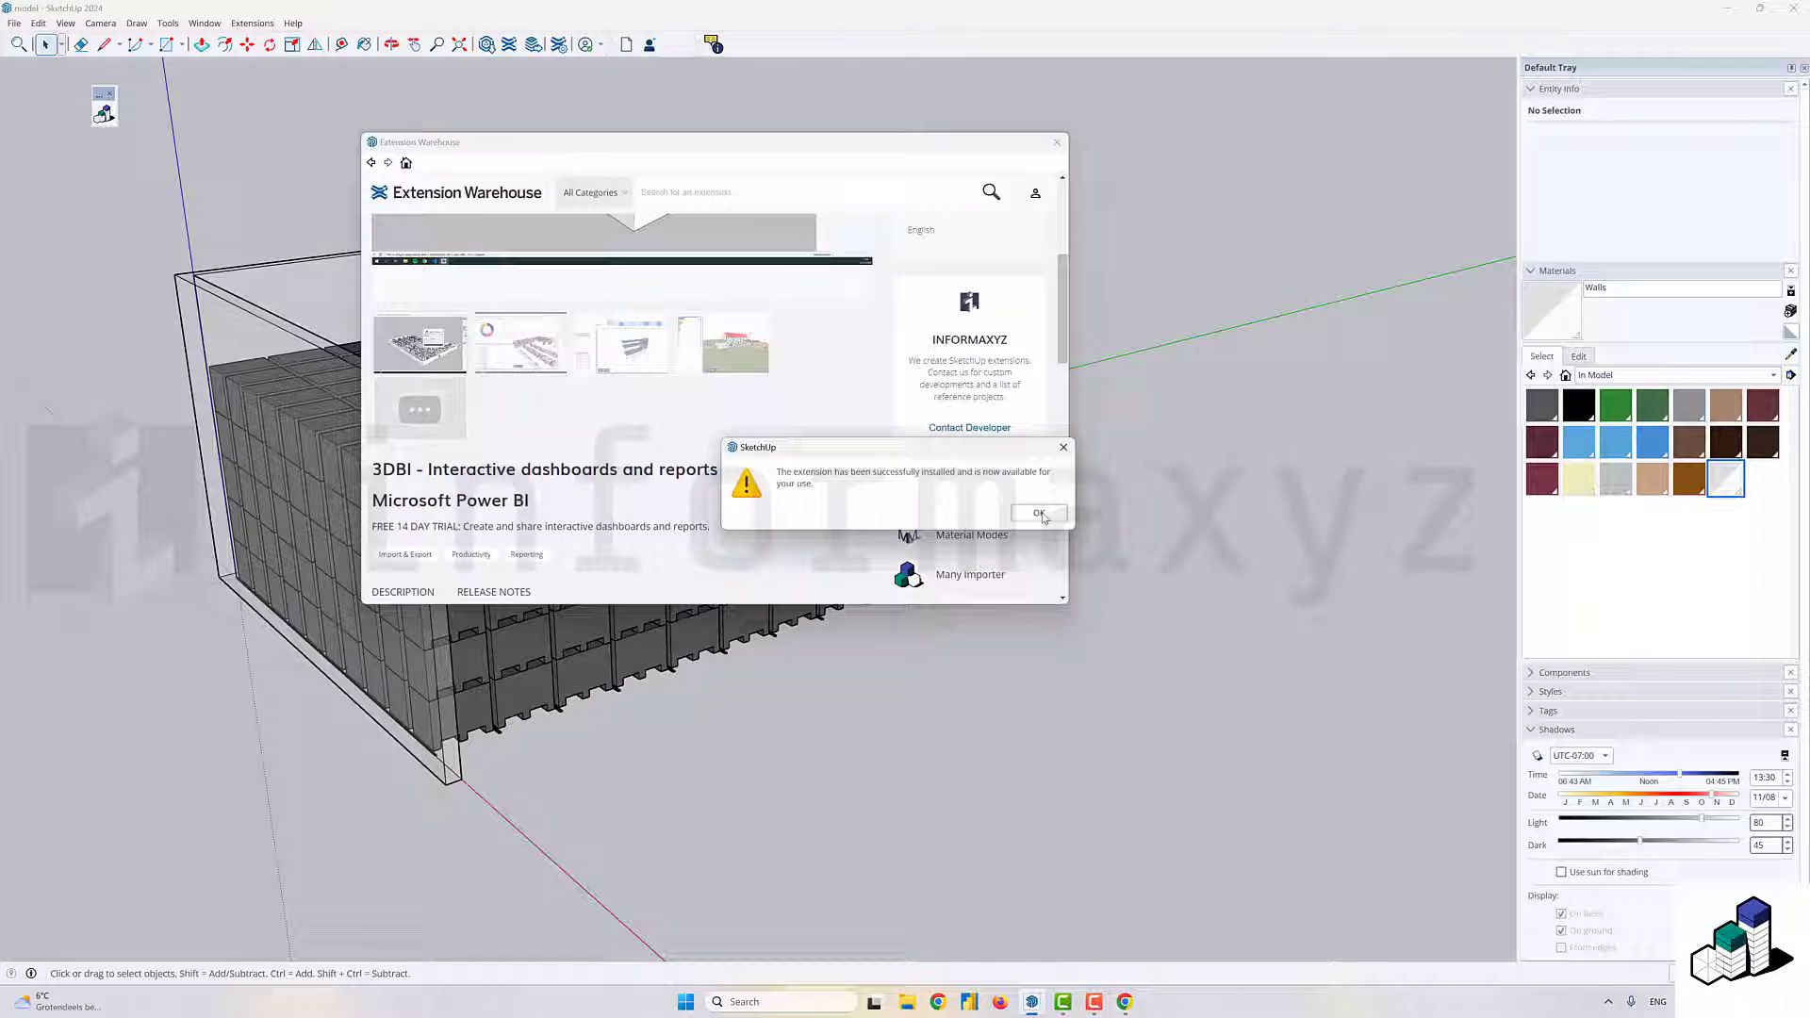
pyautogui.click(1040, 514)
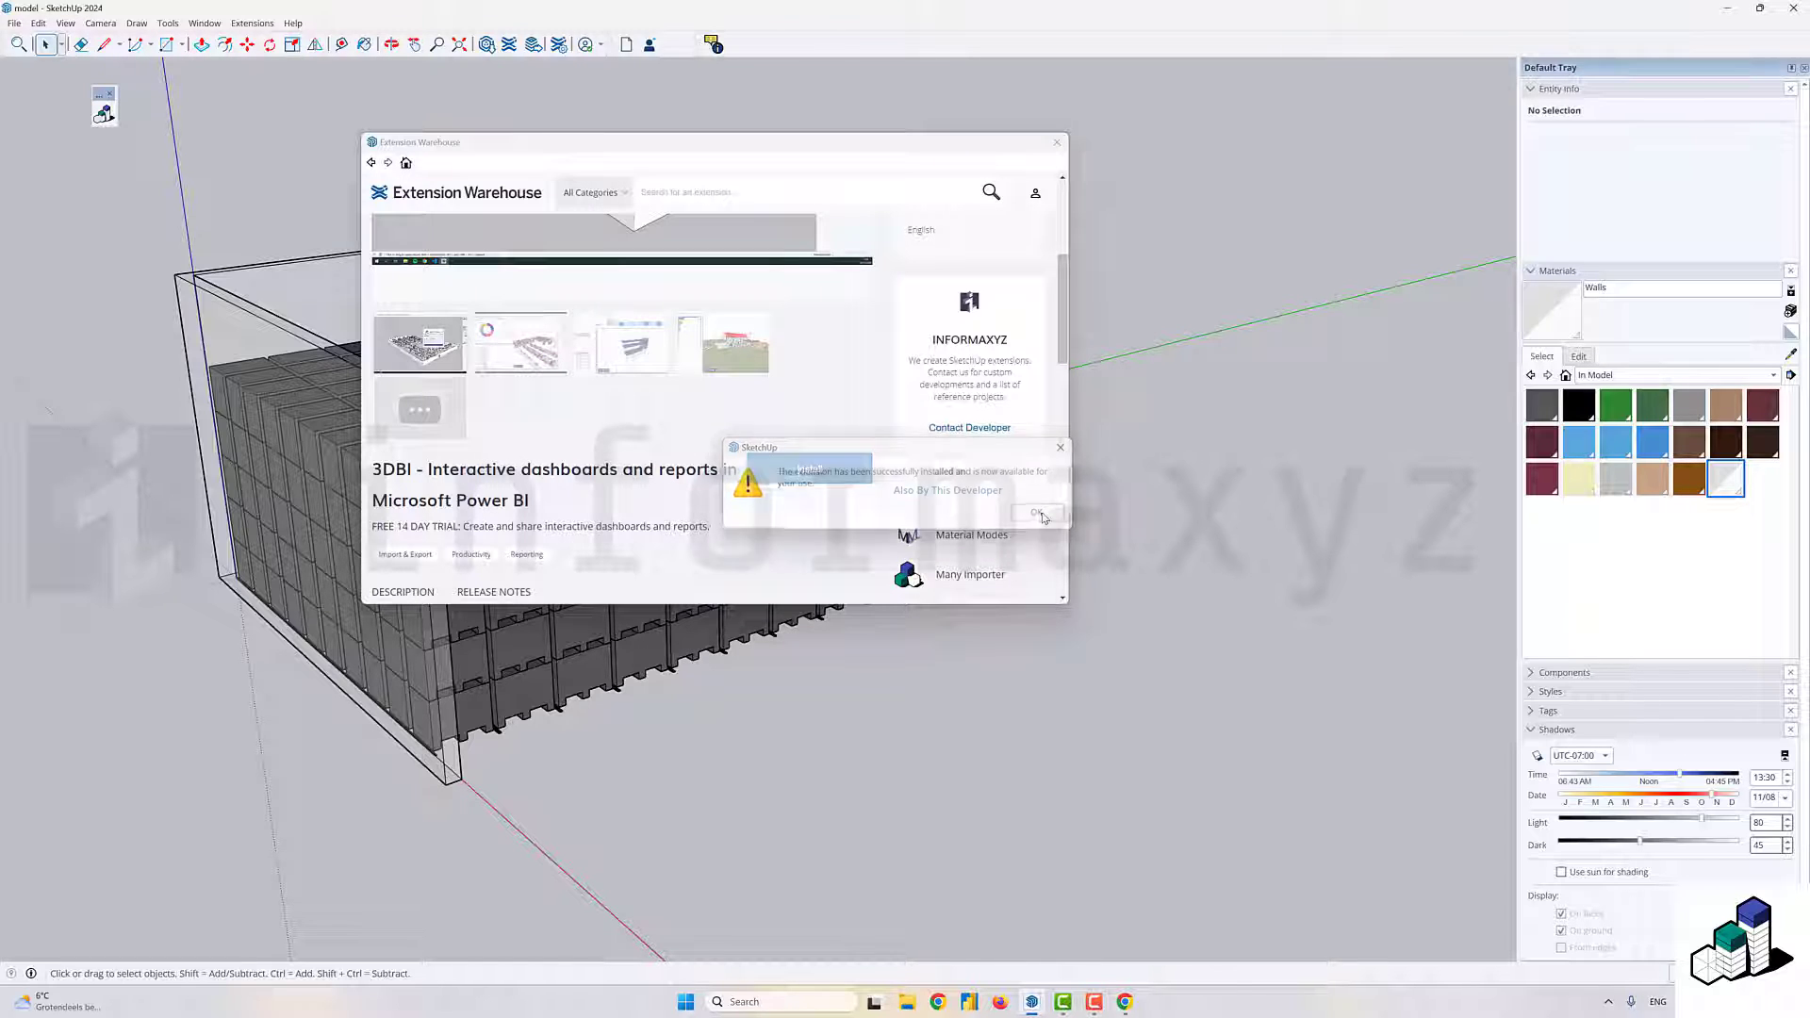
# - Close the Extension Warehouse, open the 3DBI extension and activate its 14-day trial
pyautogui.click(1057, 144)
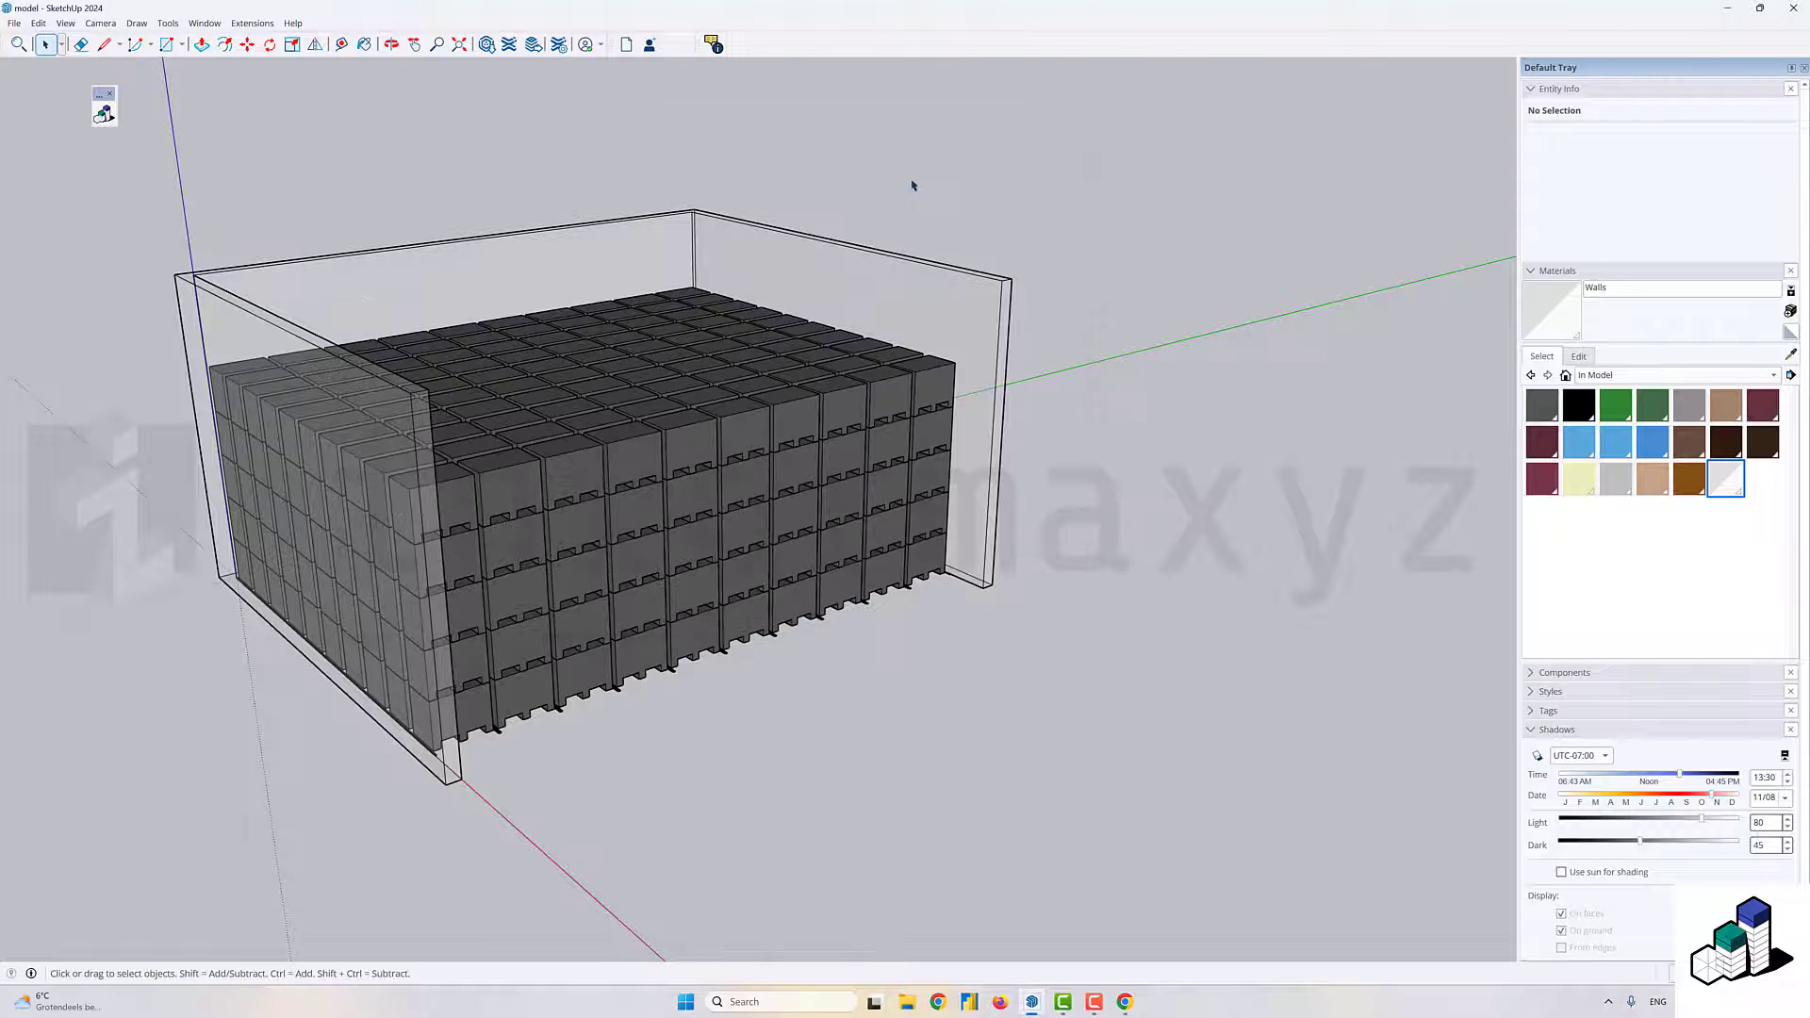
pyautogui.click(105, 114)
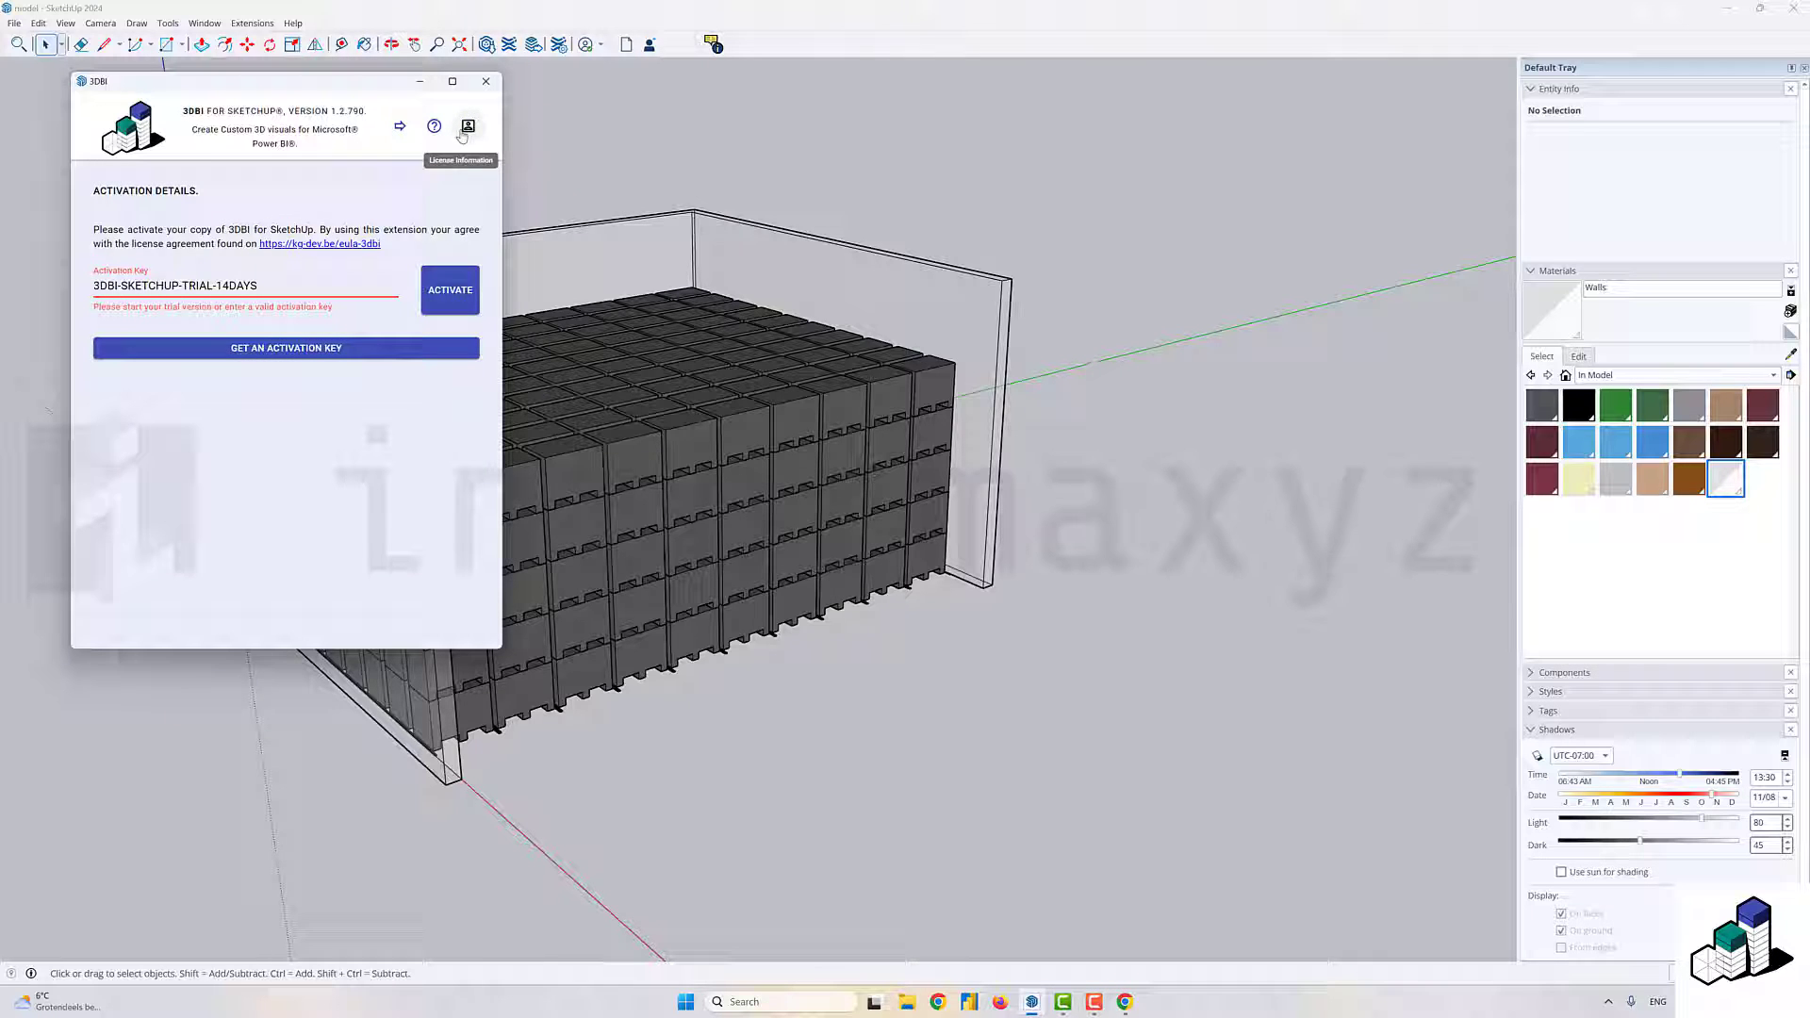
pyautogui.click(431, 293)
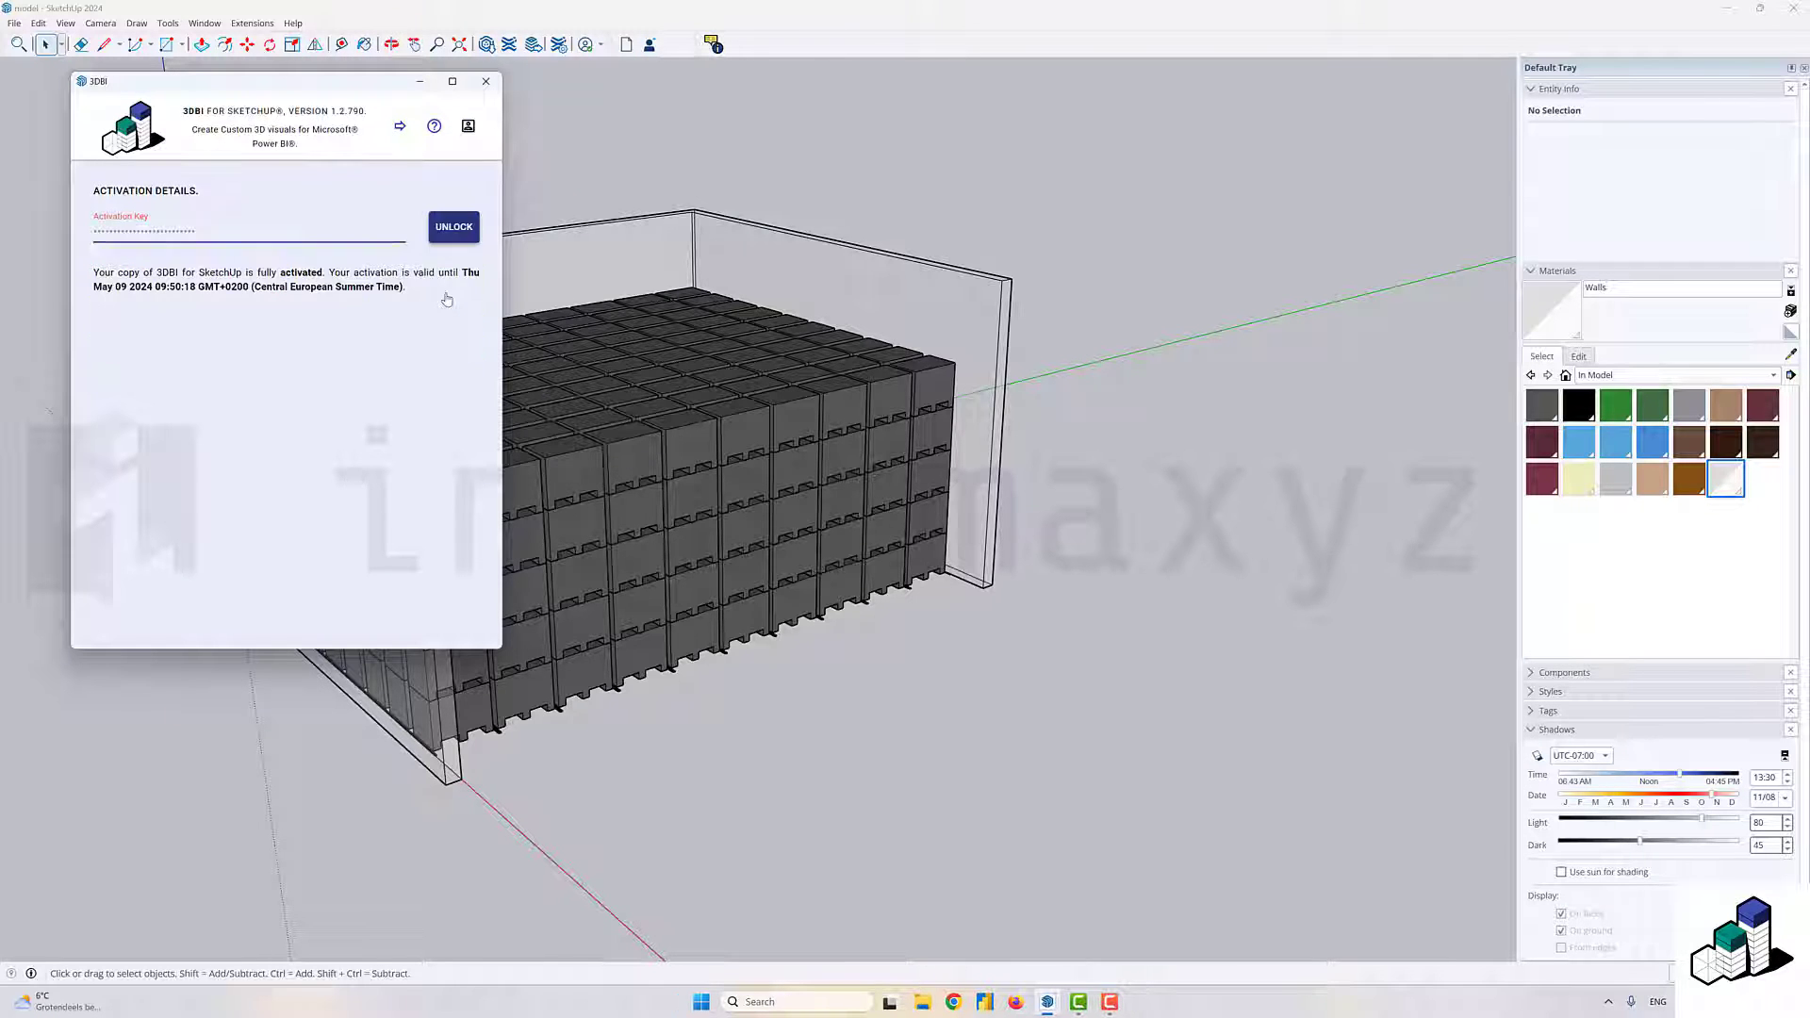
# - Set the 3DBI export's Id Provider to Instance Name and clear the Separator so it is empty
pyautogui.click(402, 126)
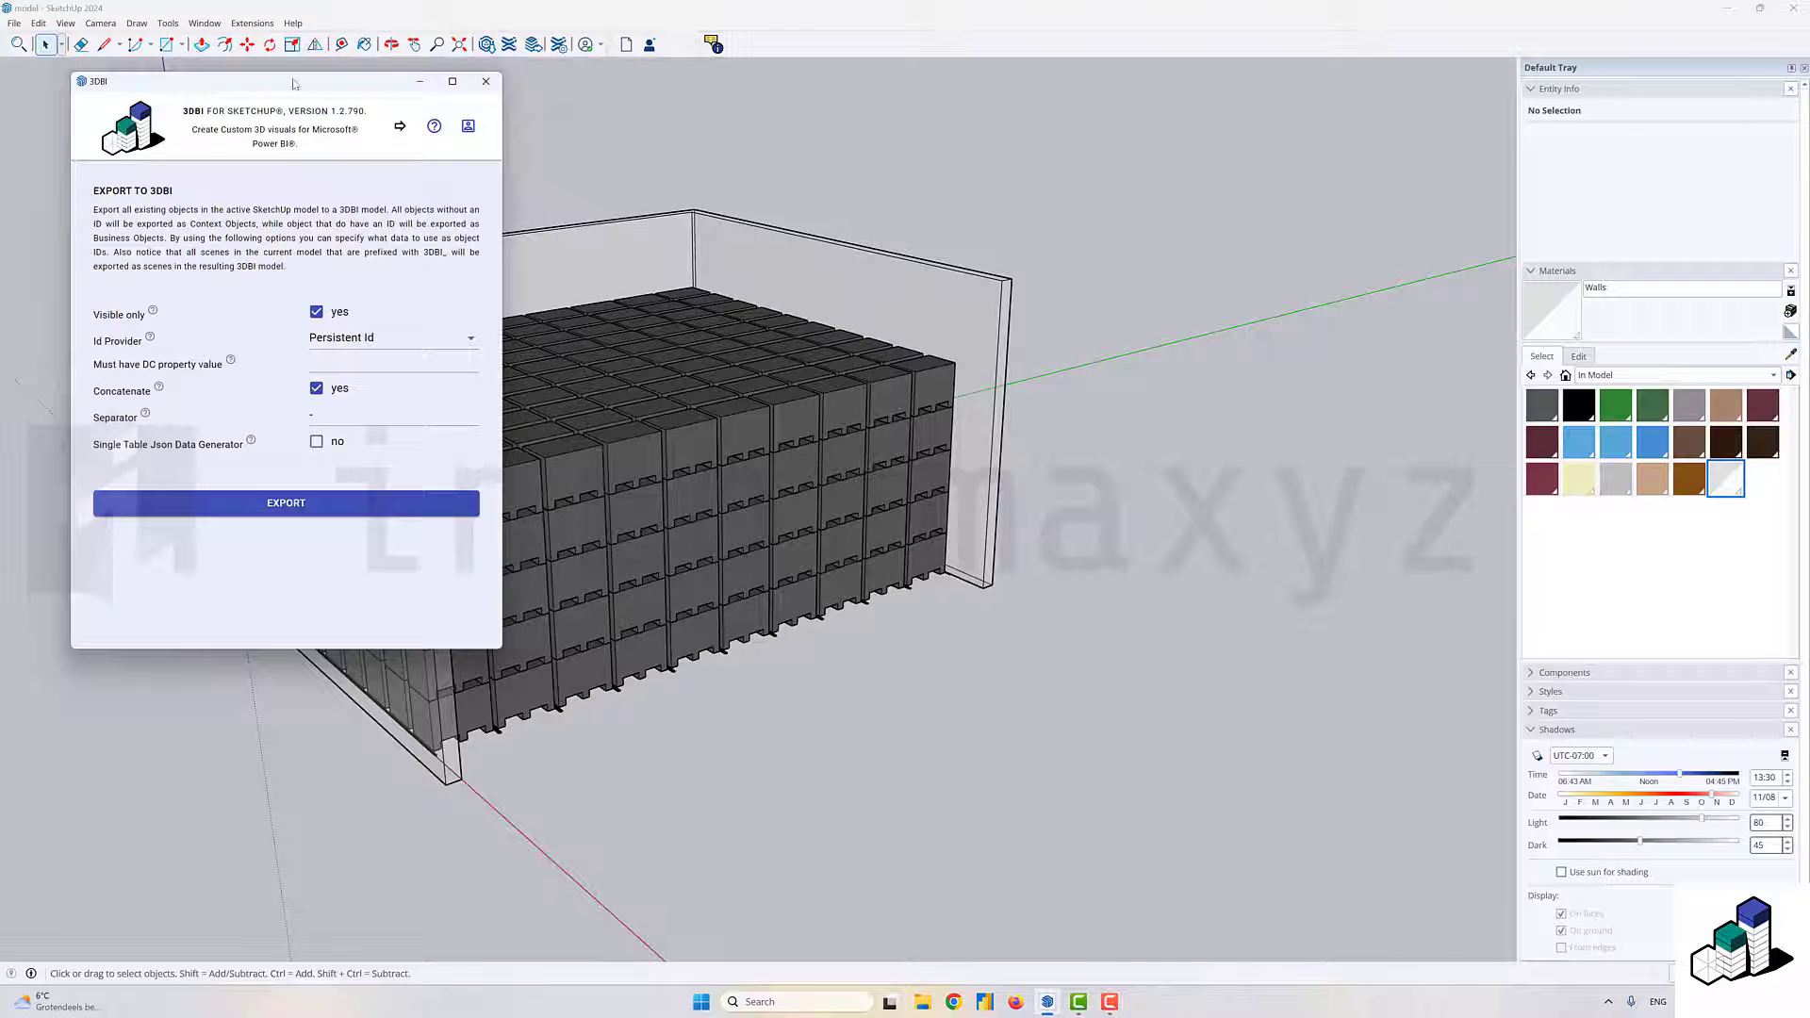
pyautogui.moveTo(292, 83); pyautogui.dragTo(1203, 167)
pyautogui.moveTo(625, 461)
pyautogui.mouseDown()
pyautogui.moveTo(479, 456)
pyautogui.moveTo(627, 456)
pyautogui.mouseUp()
pyautogui.press('space')
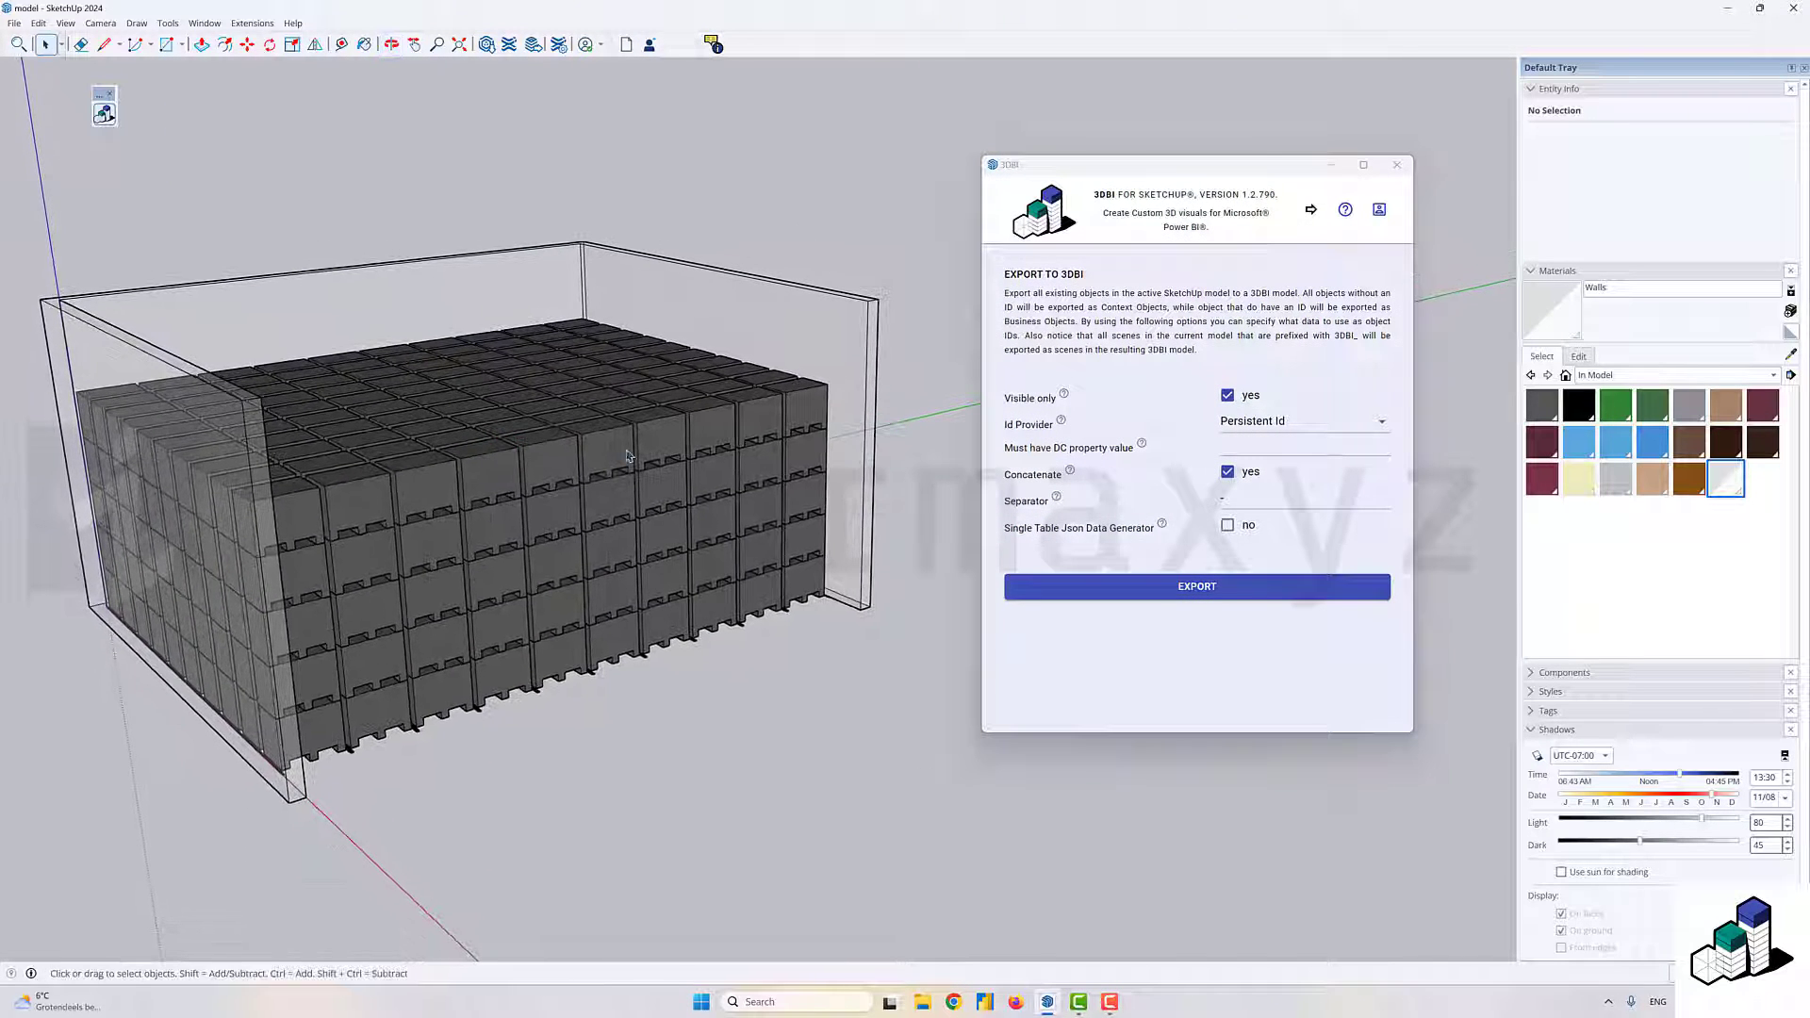
pyautogui.click(1250, 423)
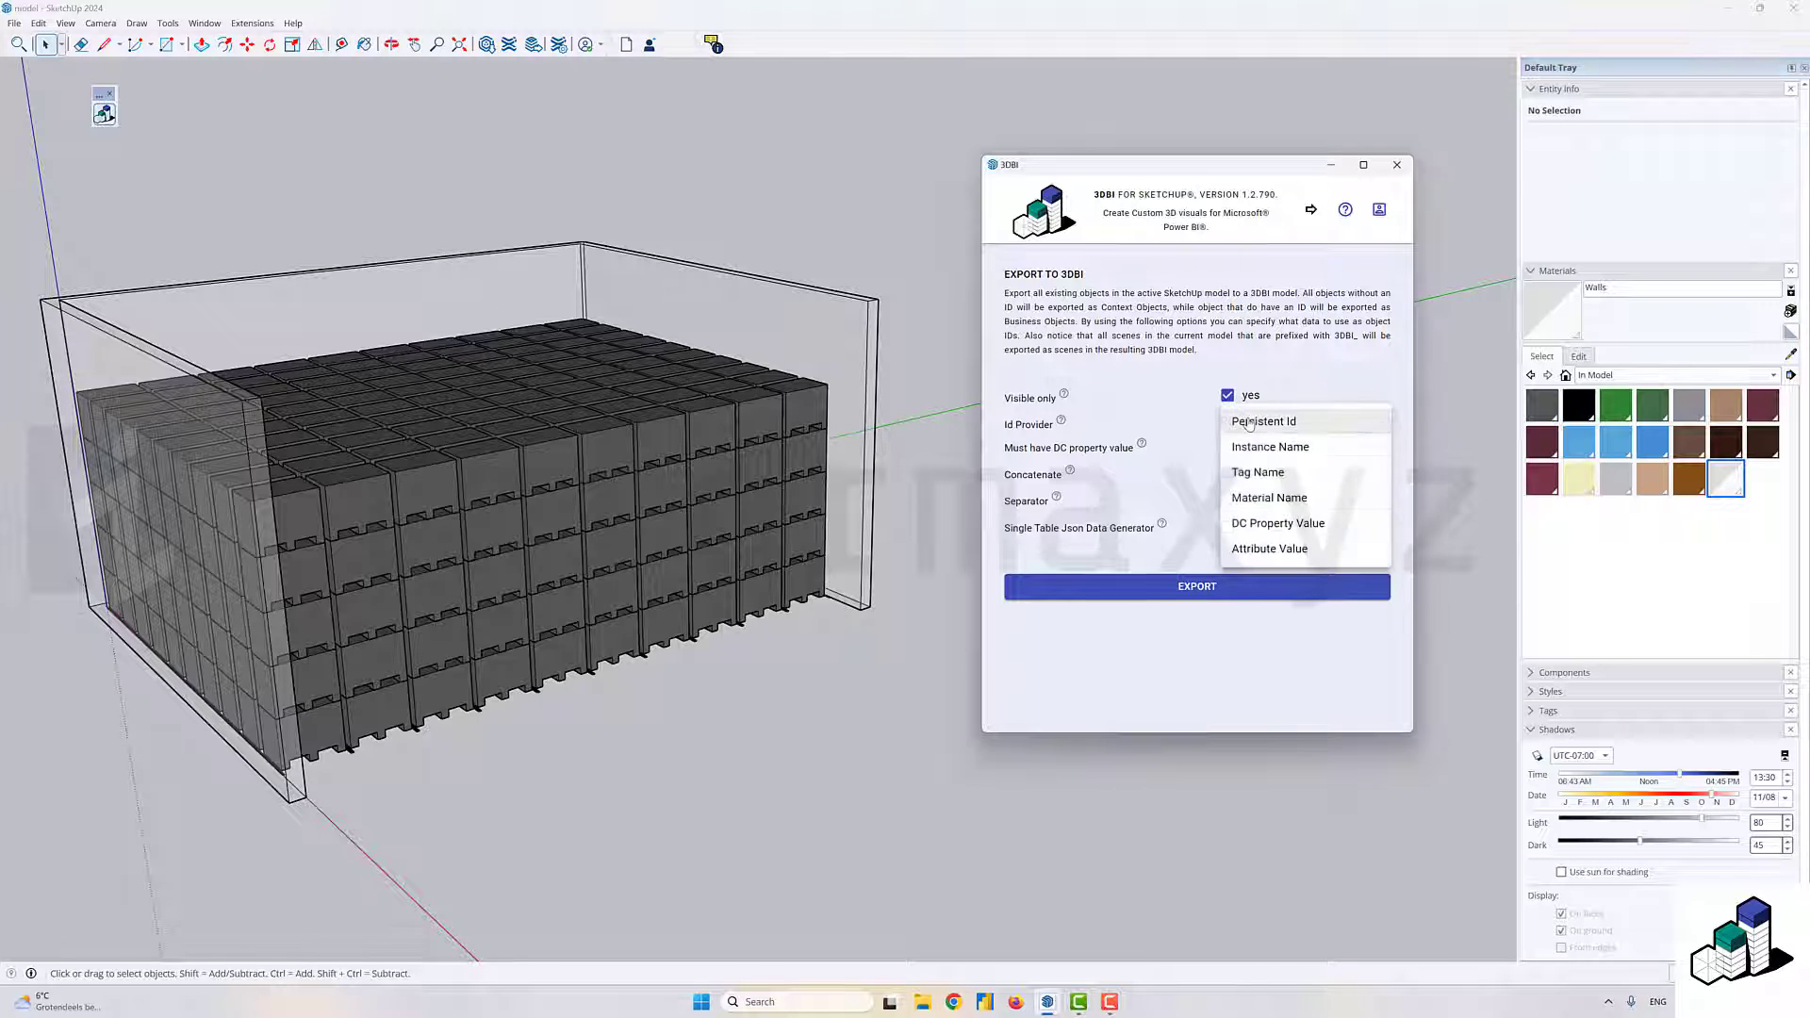
pyautogui.click(1291, 456)
pyautogui.click(825, 425)
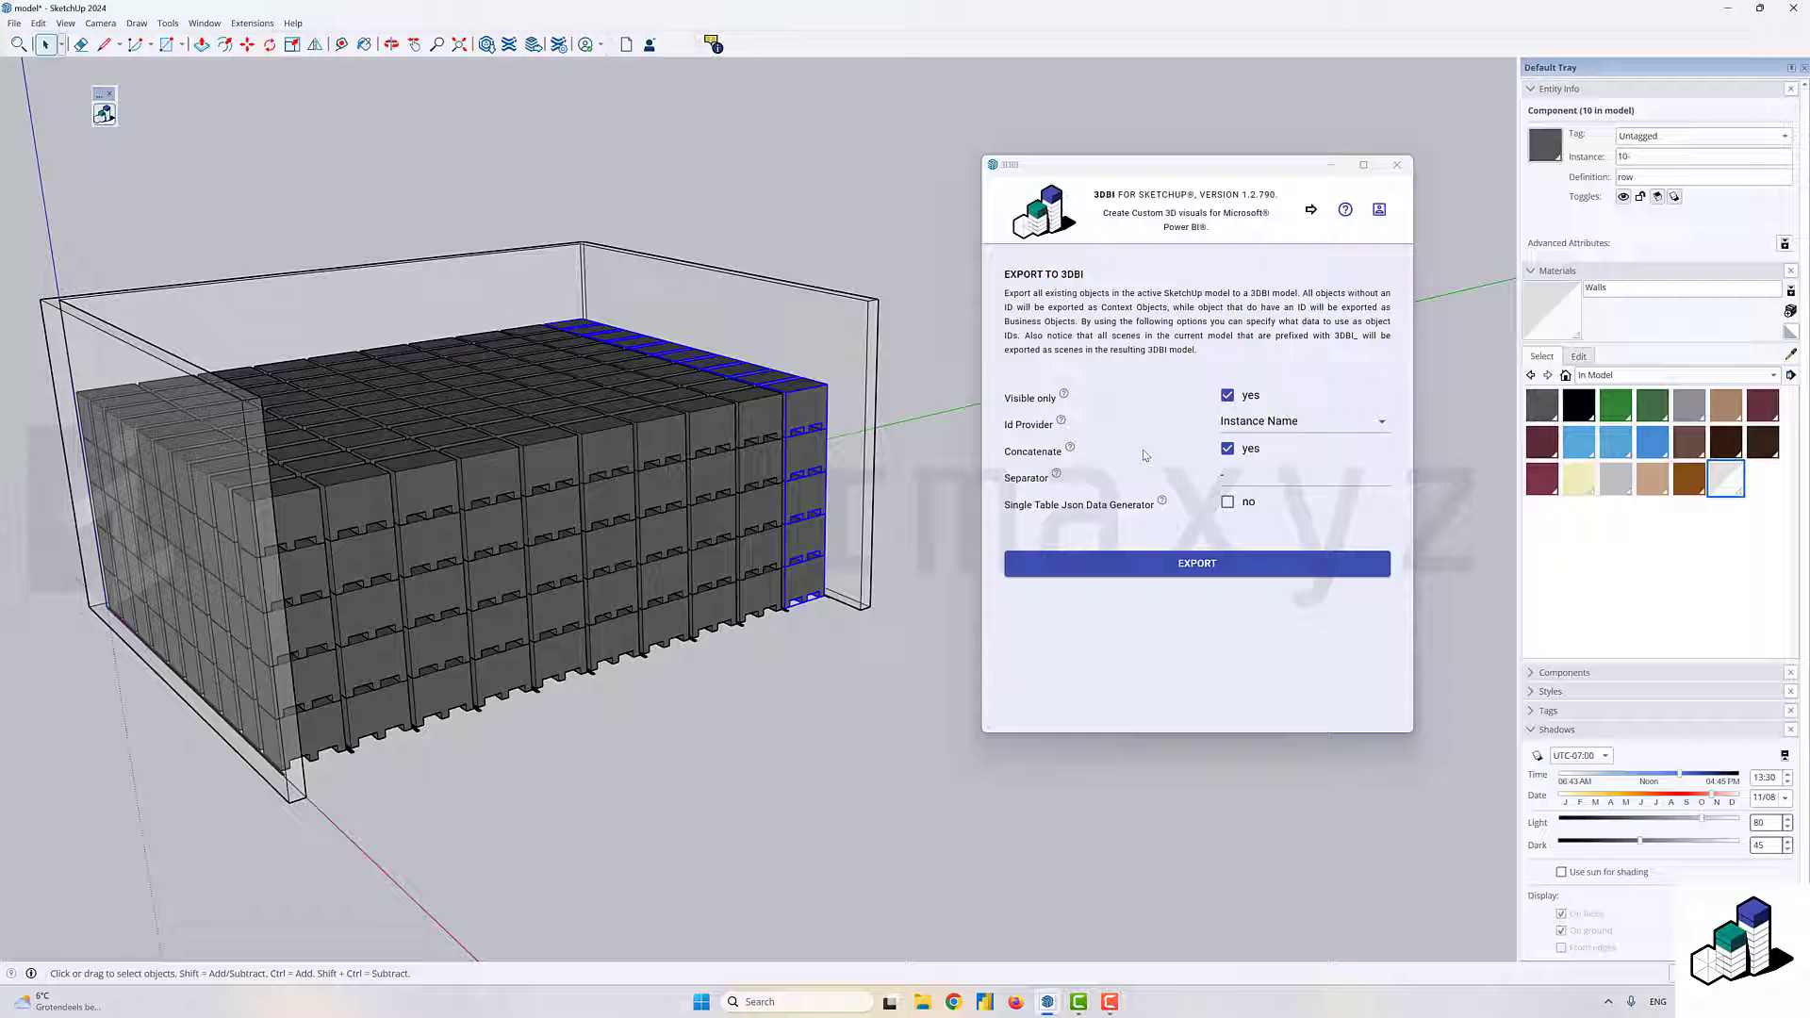
pyautogui.click(1235, 471)
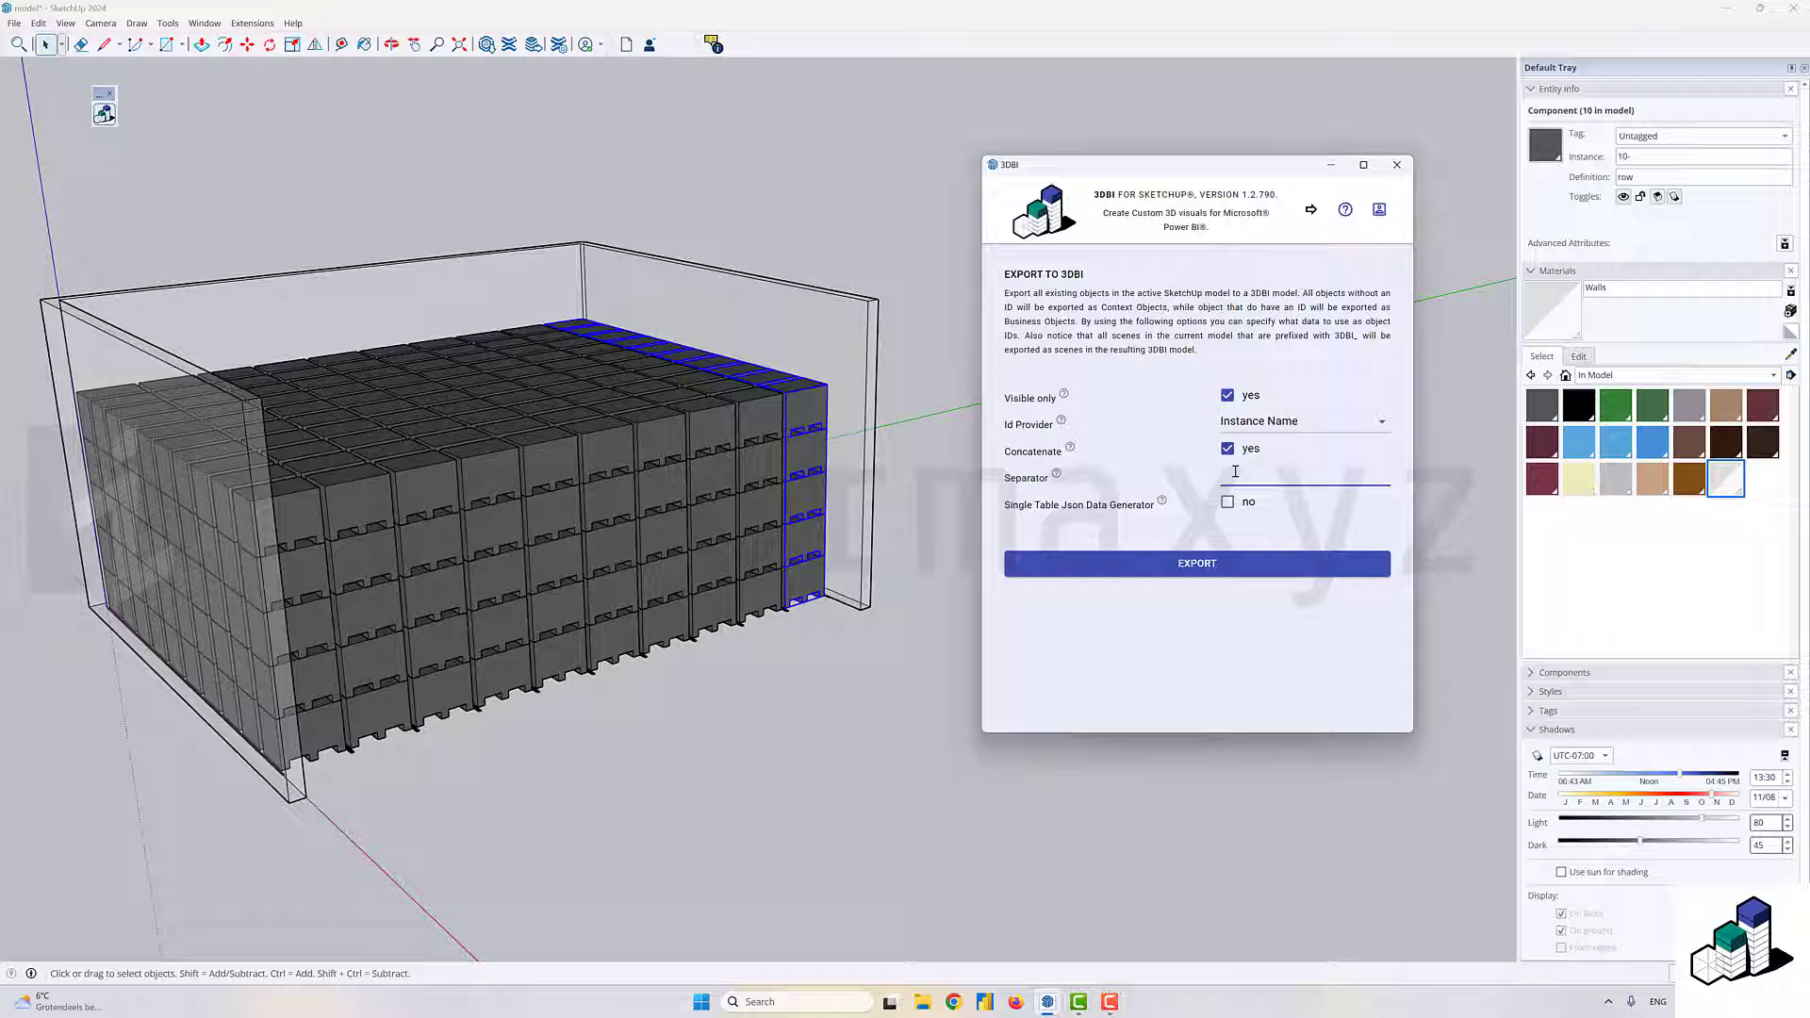
pyautogui.click(1172, 480)
pyautogui.click(908, 417)
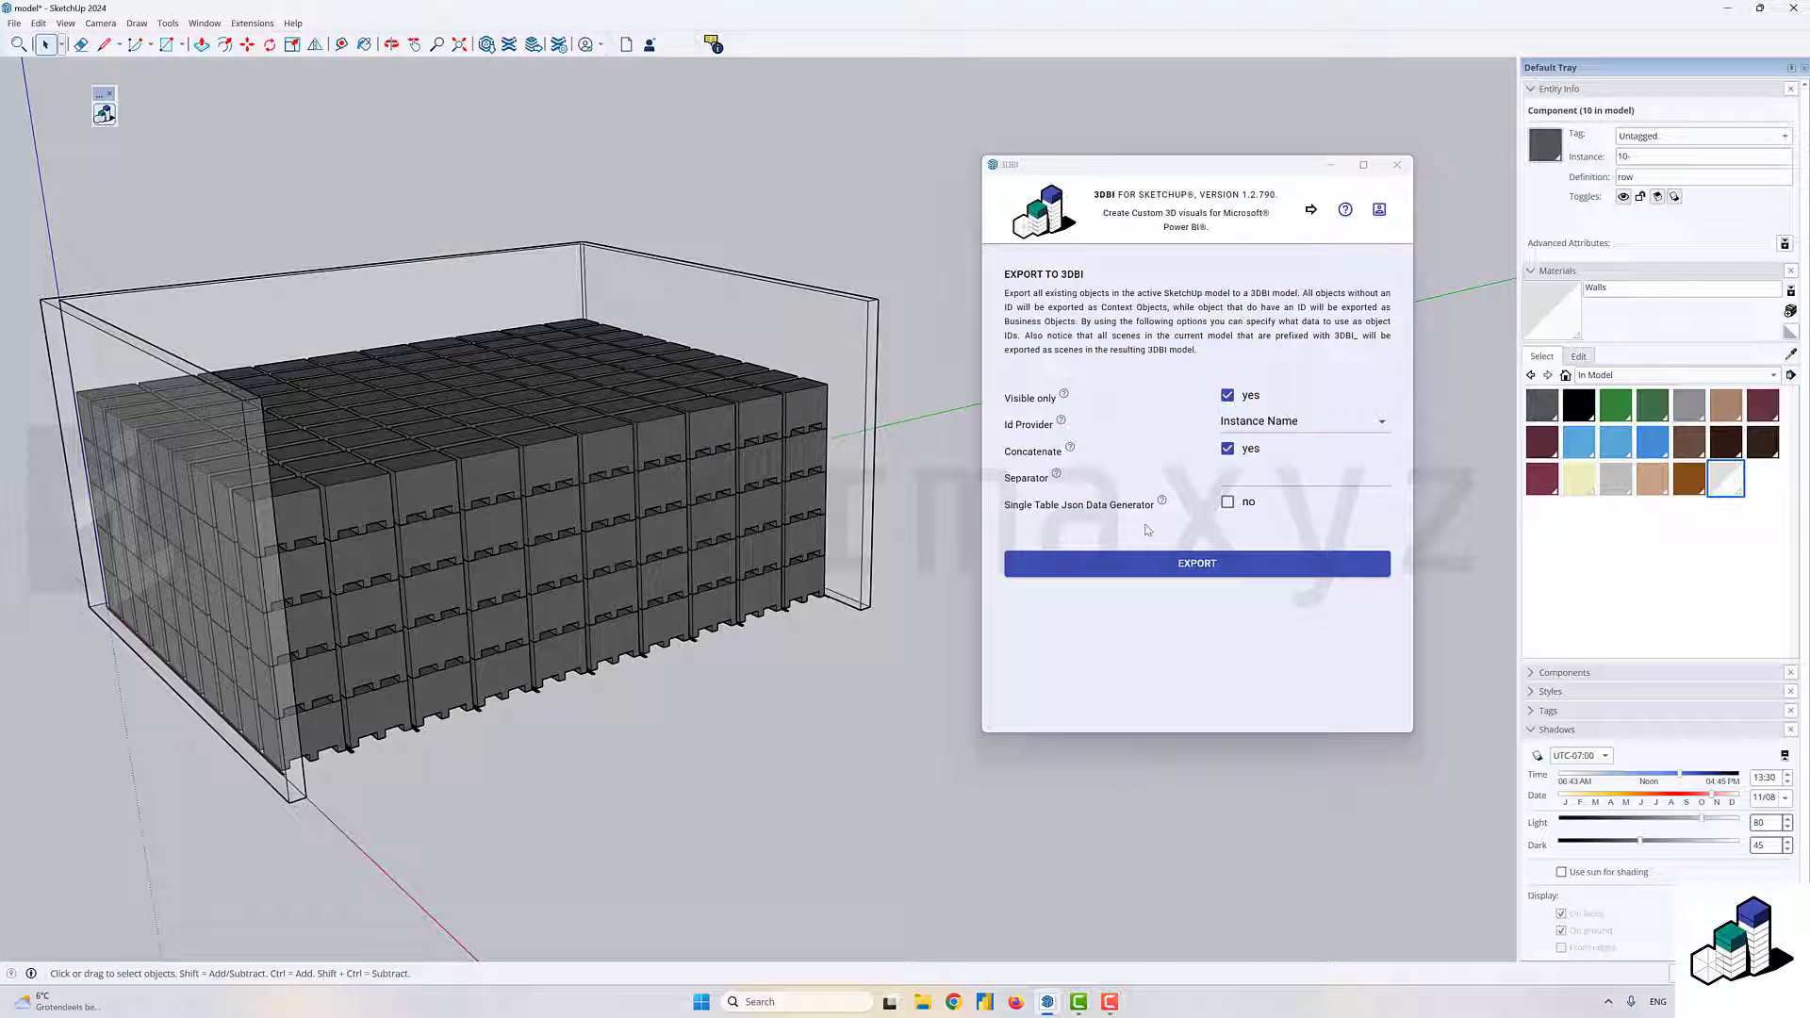
# - Enable the Single Table Json Data Generator and export the model to the "3DBI for SketchUp" folder under the suggested file name
pyautogui.click(1228, 502)
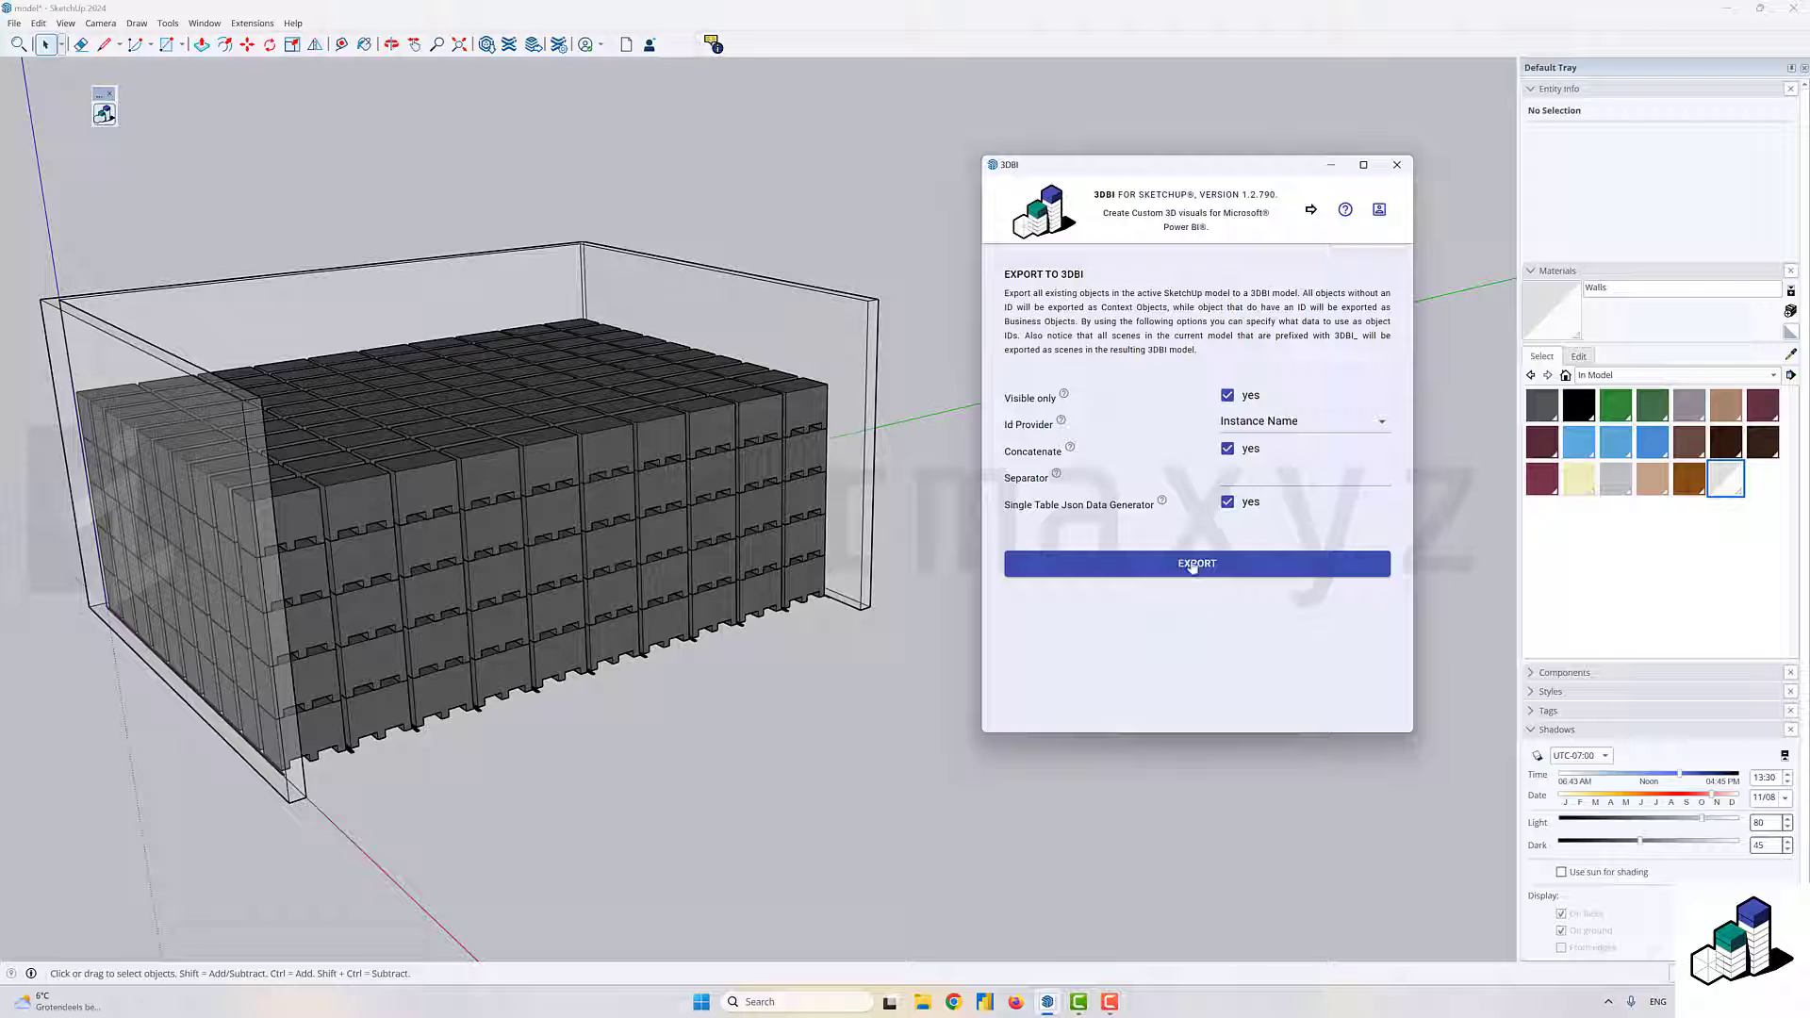
pyautogui.click(1197, 564)
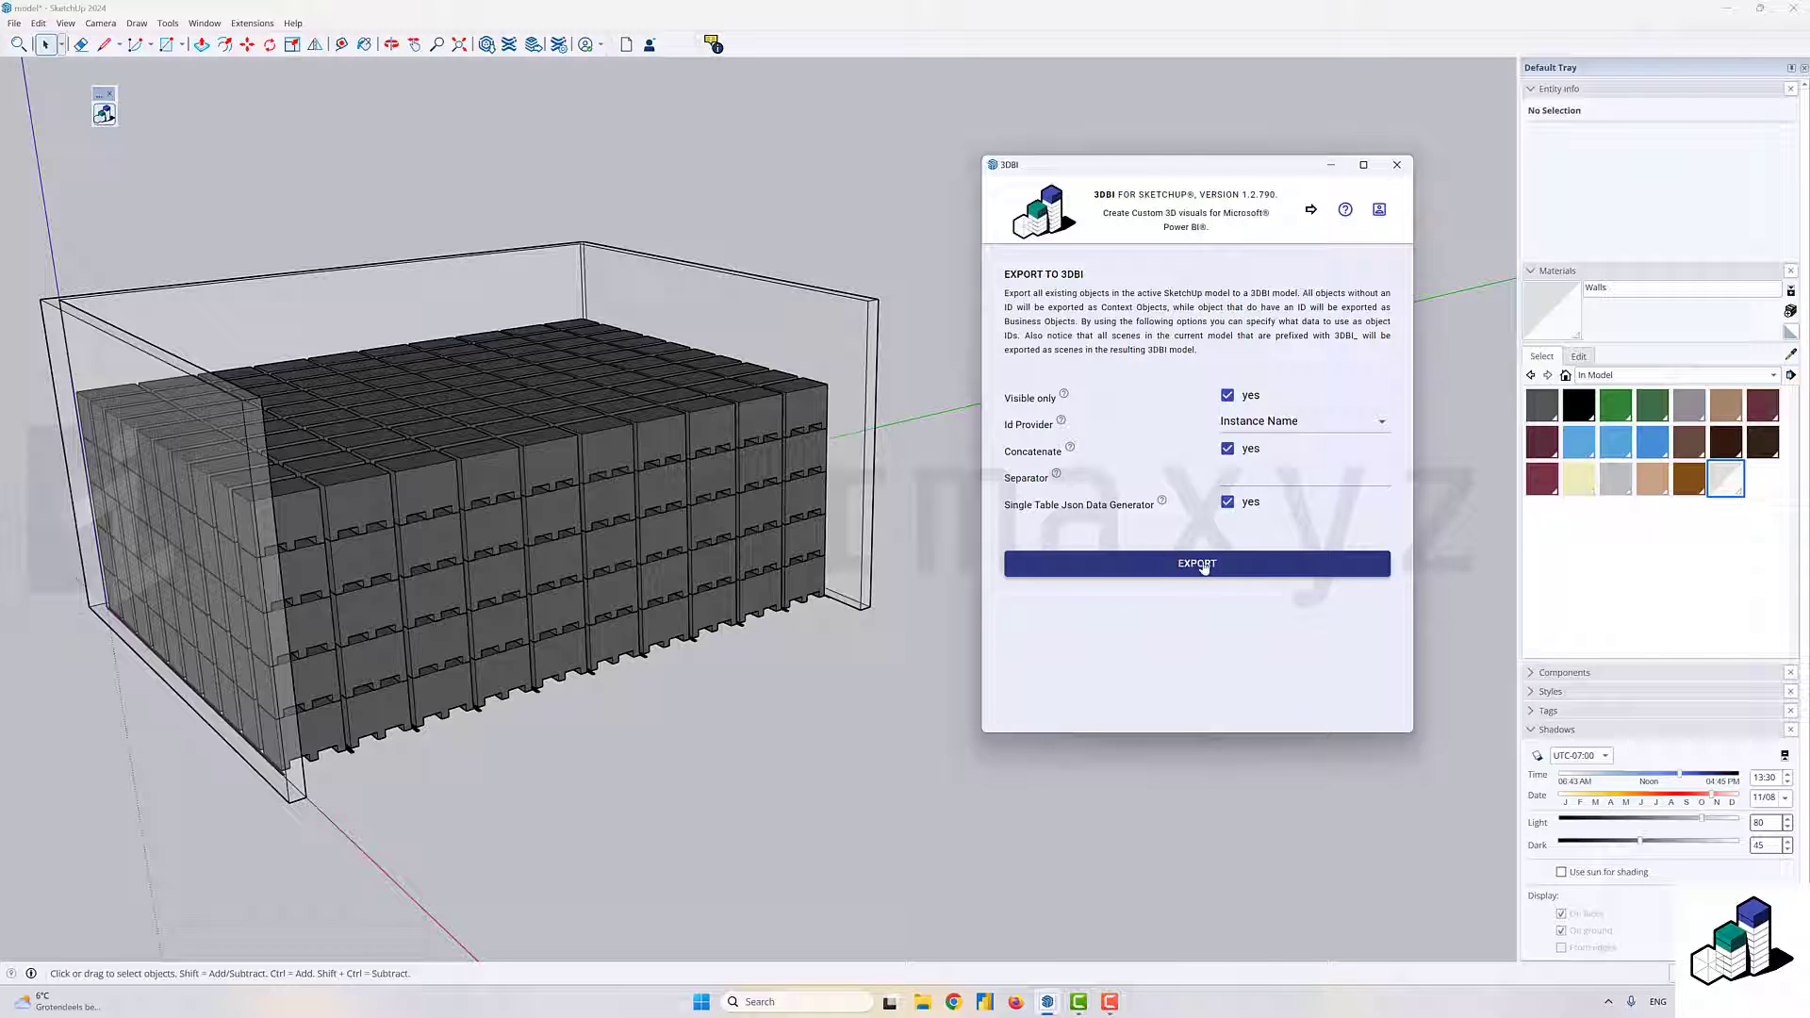
pyautogui.click(1203, 566)
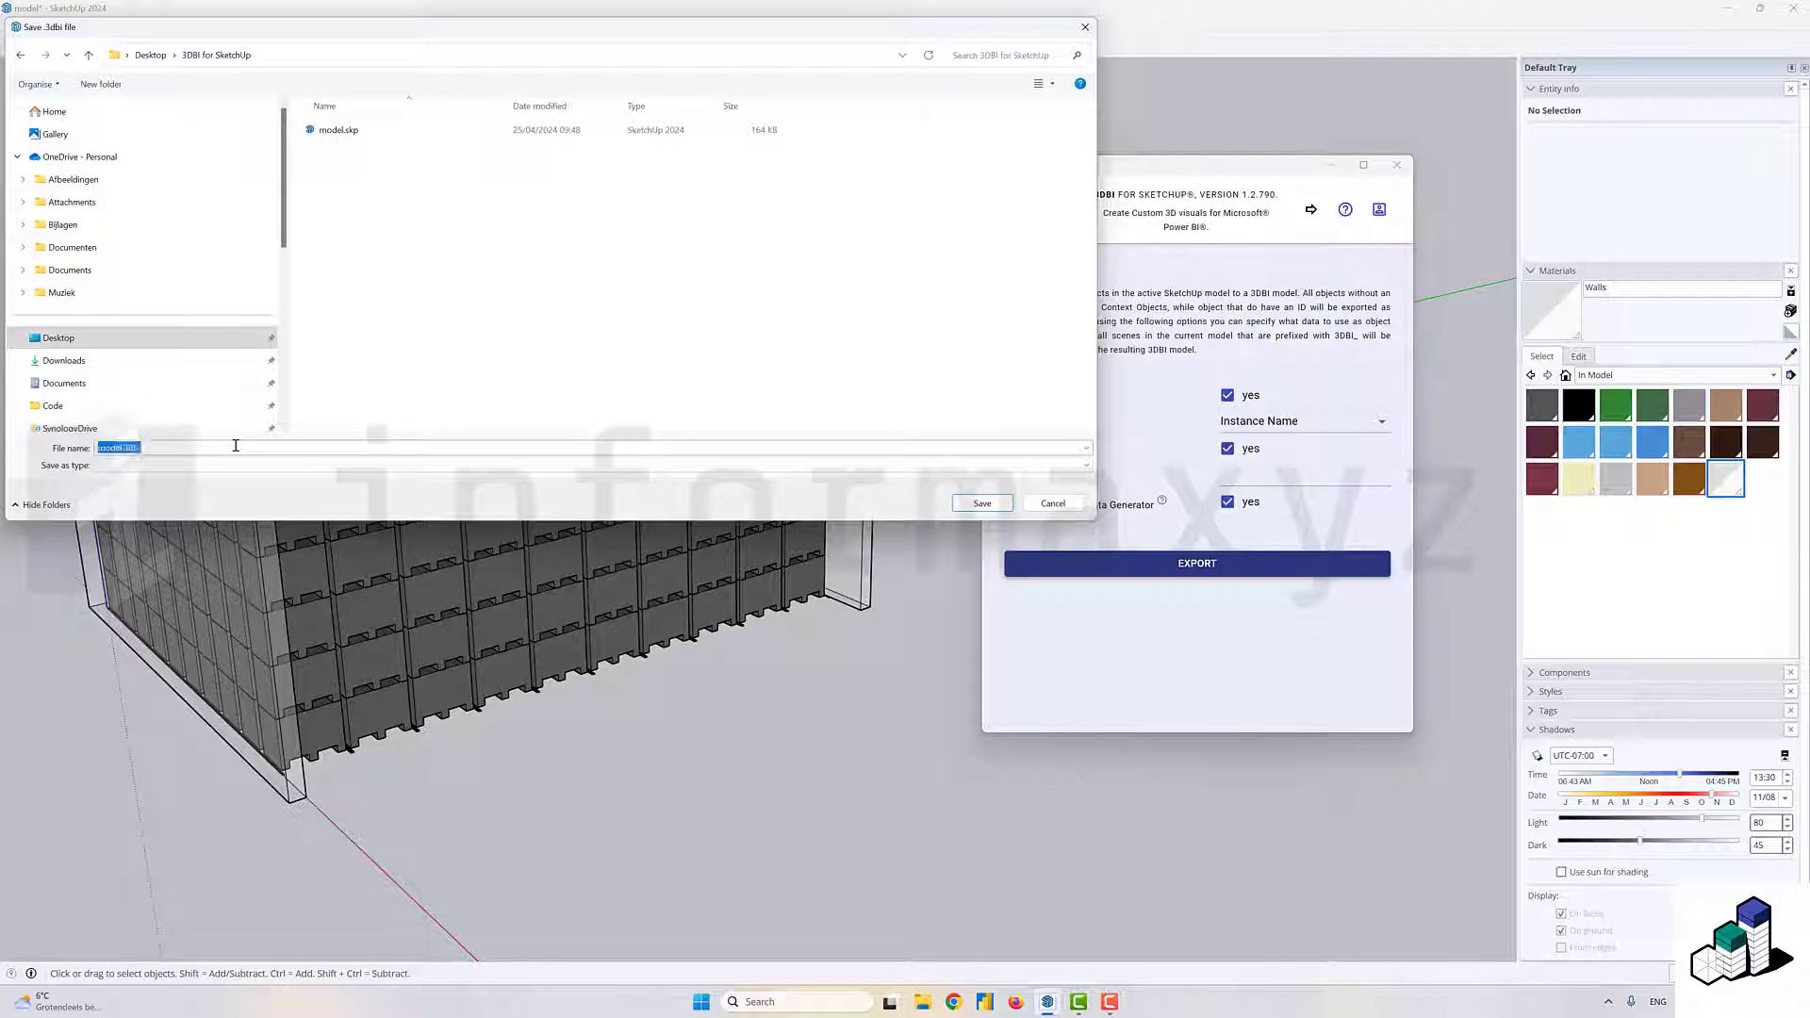
pyautogui.click(983, 502)
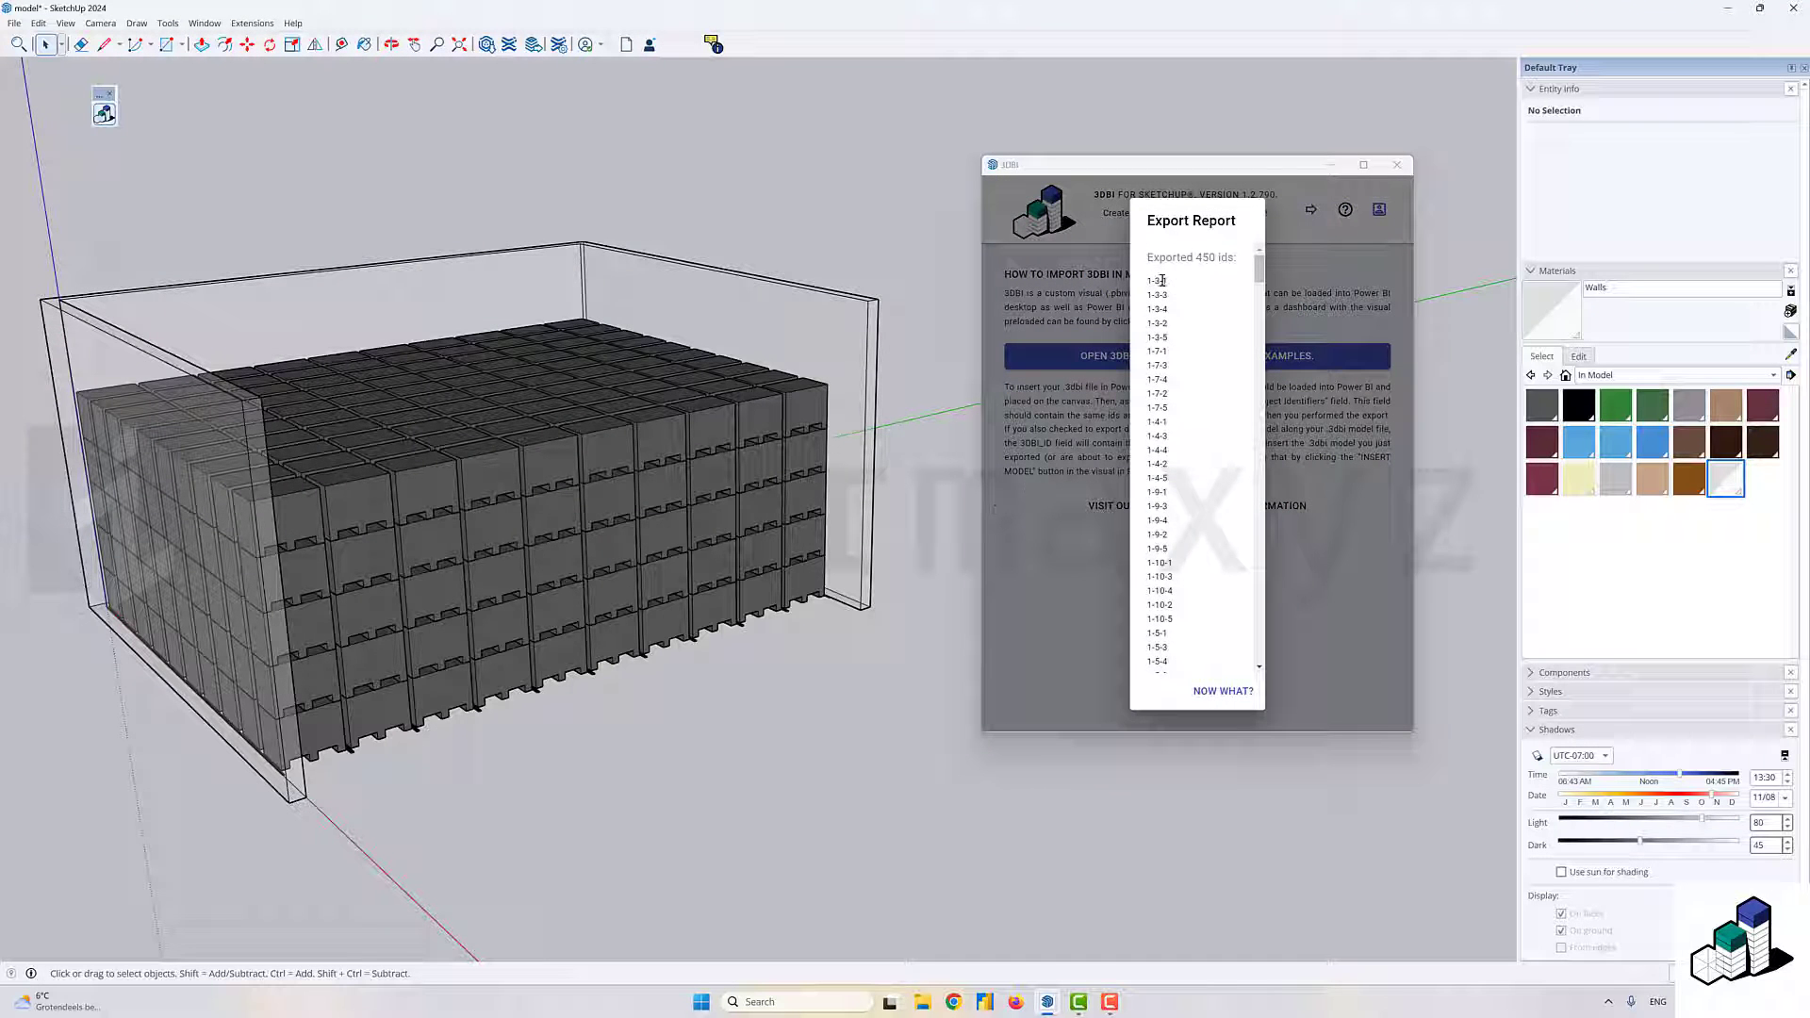
# - Review the list of exported ids in the Export Report and dismiss the report
pyautogui.scroll(-3, 1169, 330)
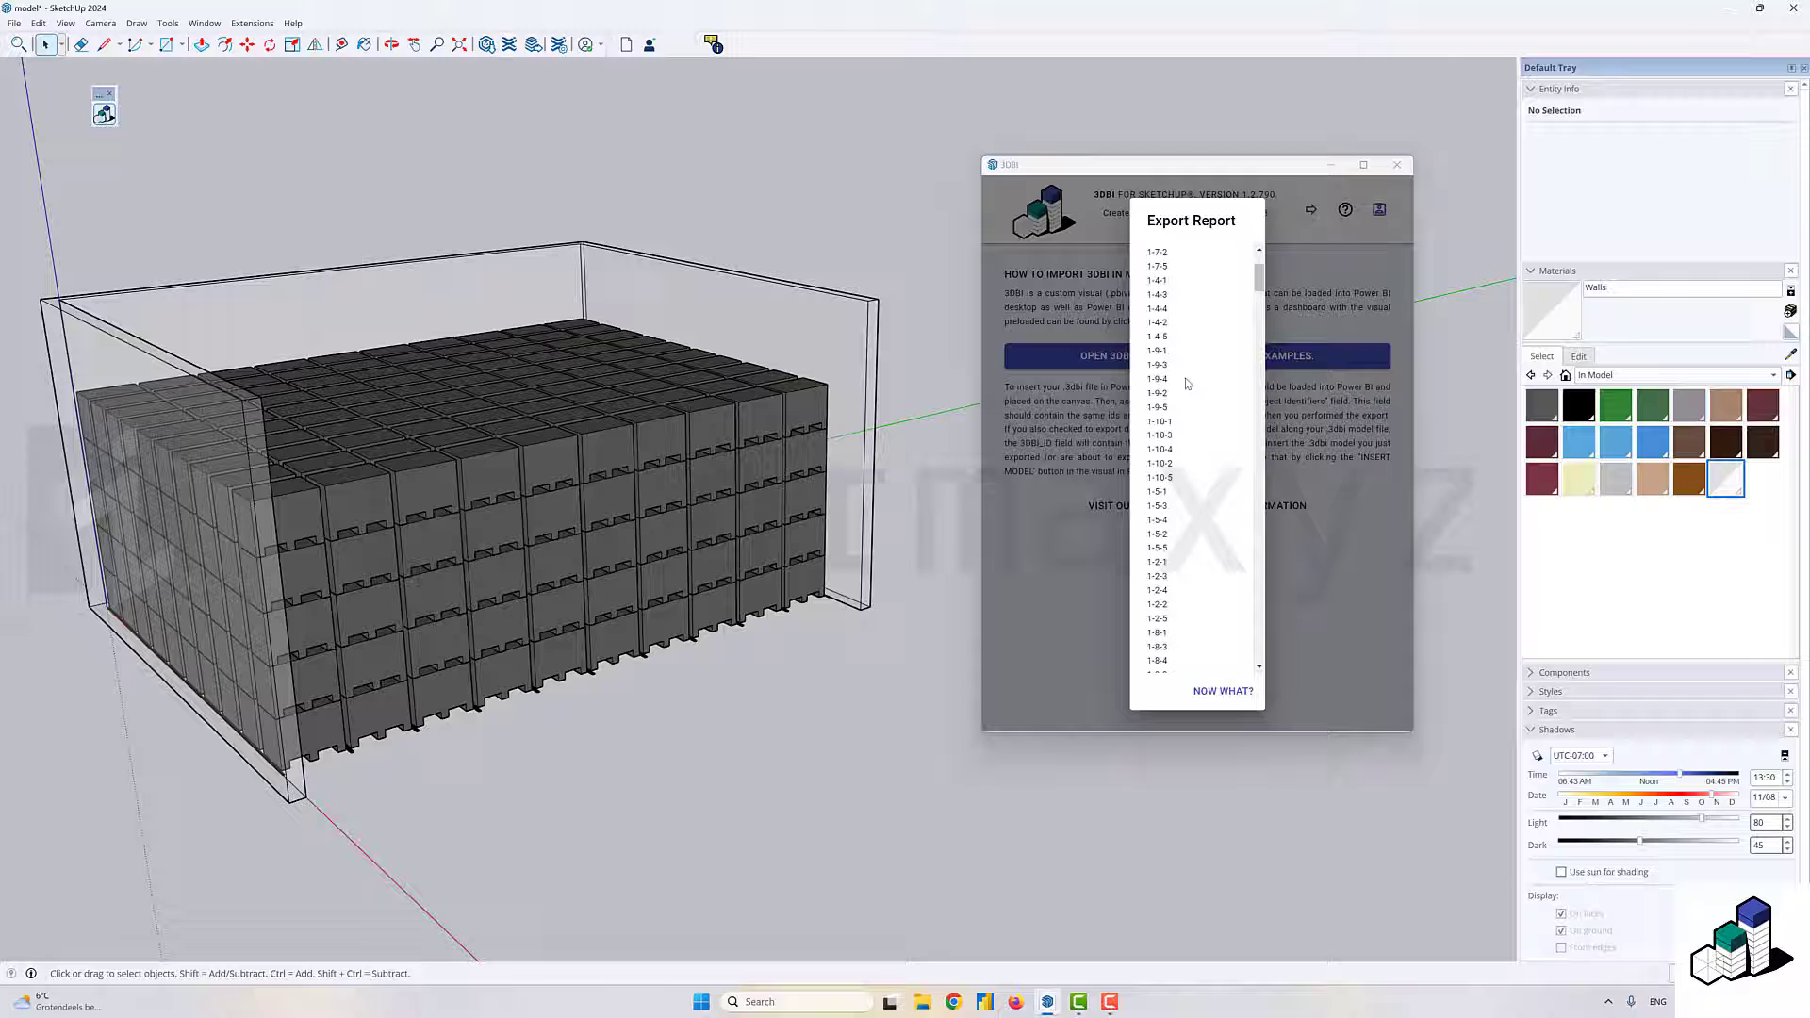
pyautogui.scroll(-15, 1244, 399)
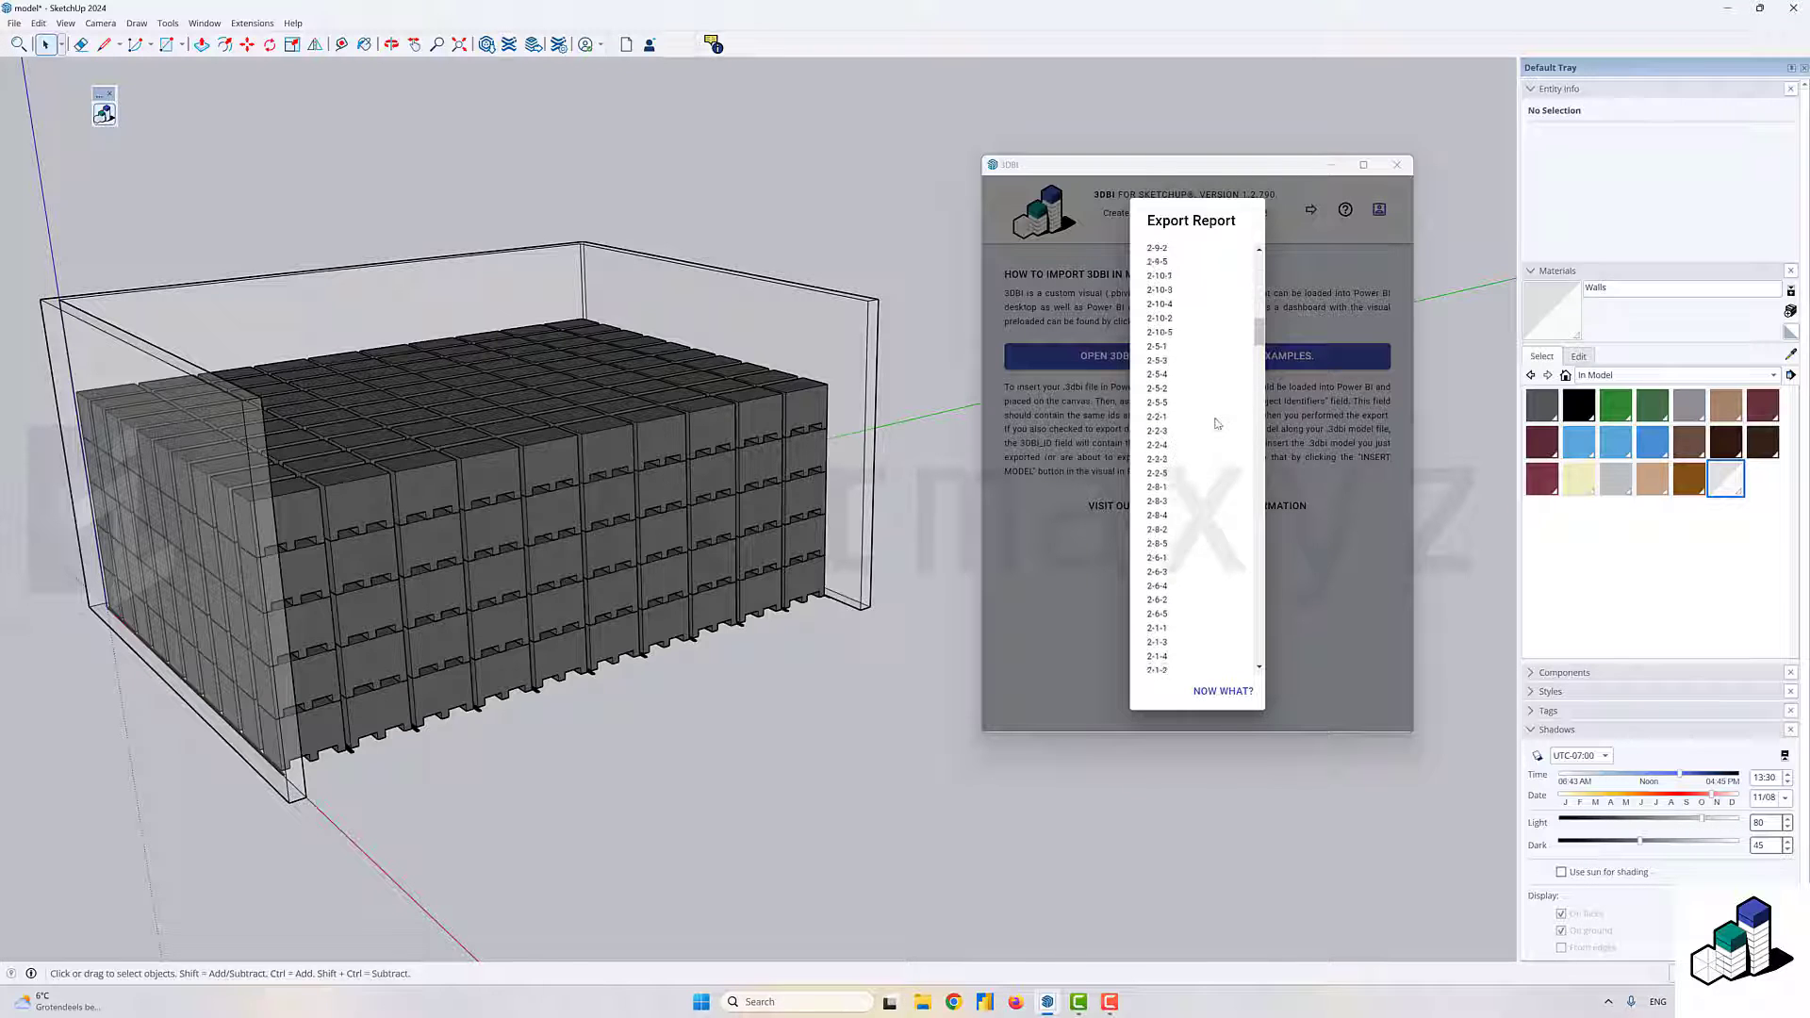
pyautogui.scroll(-20, 1216, 424)
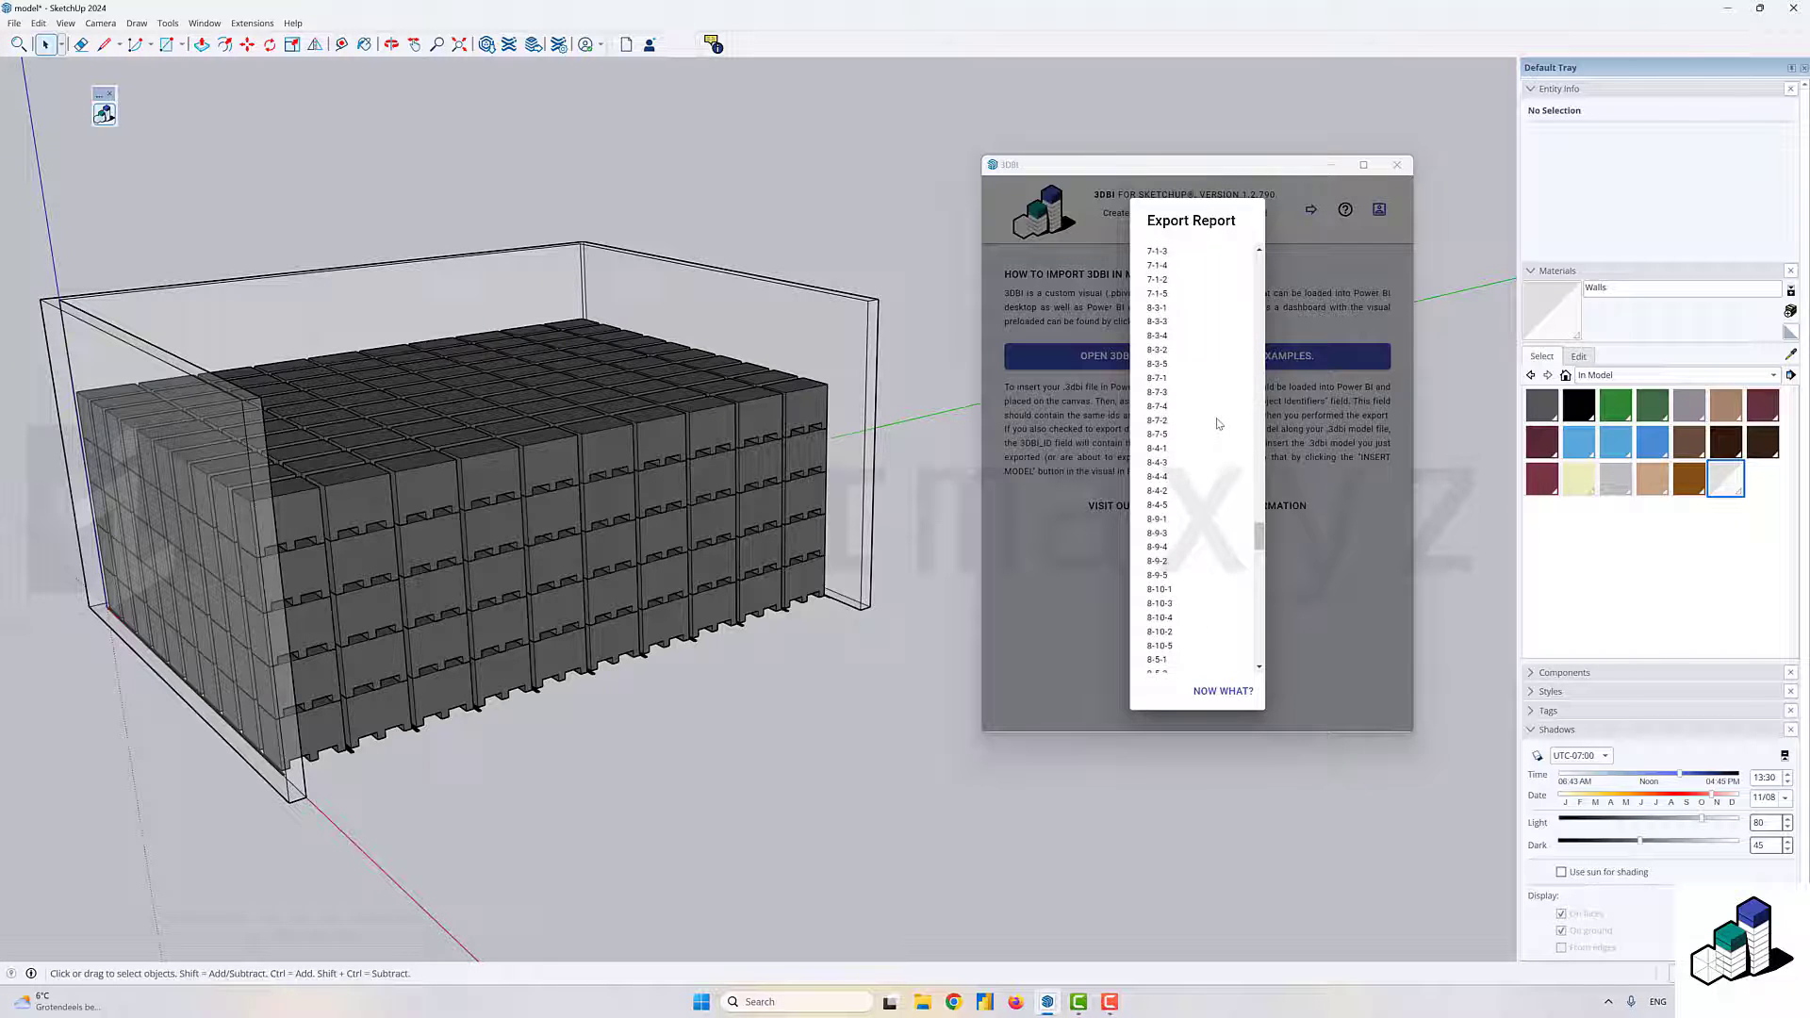
pyautogui.scroll(-6, 1217, 423)
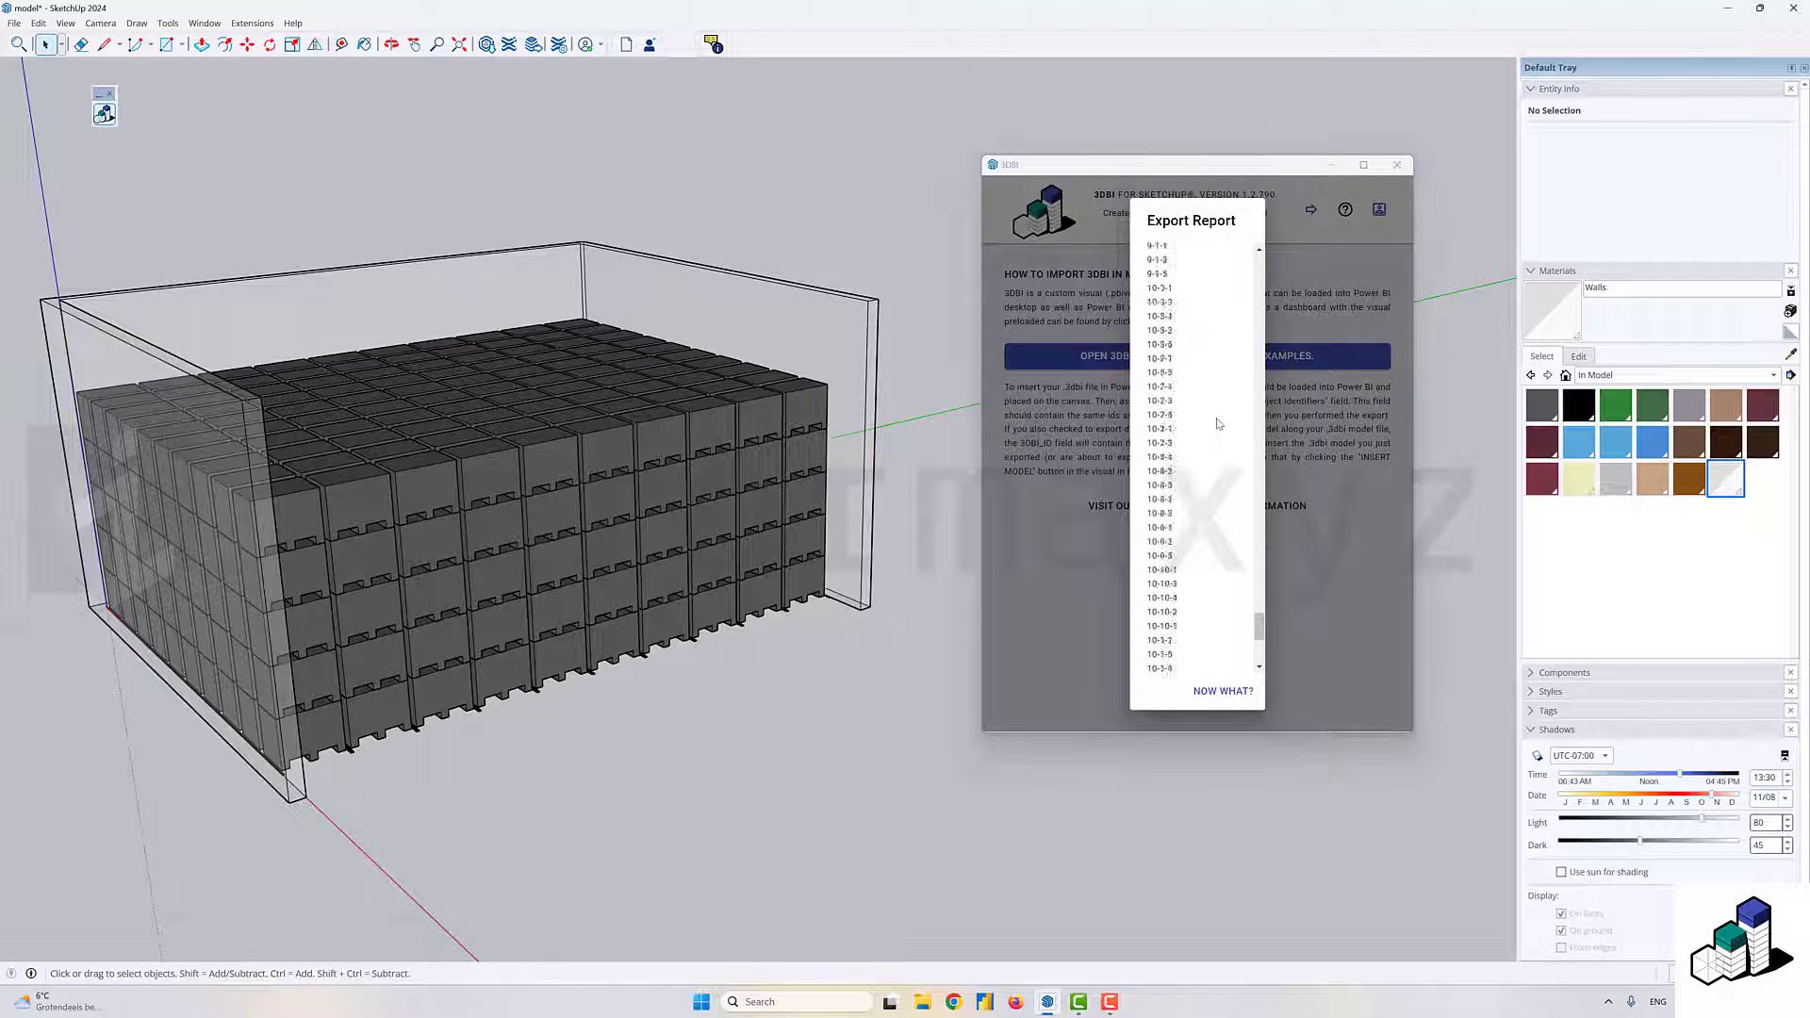
pyautogui.click(1304, 547)
# - Switch to Power BI Desktop, maximise it and start a new blank report
pyautogui.click(986, 996)
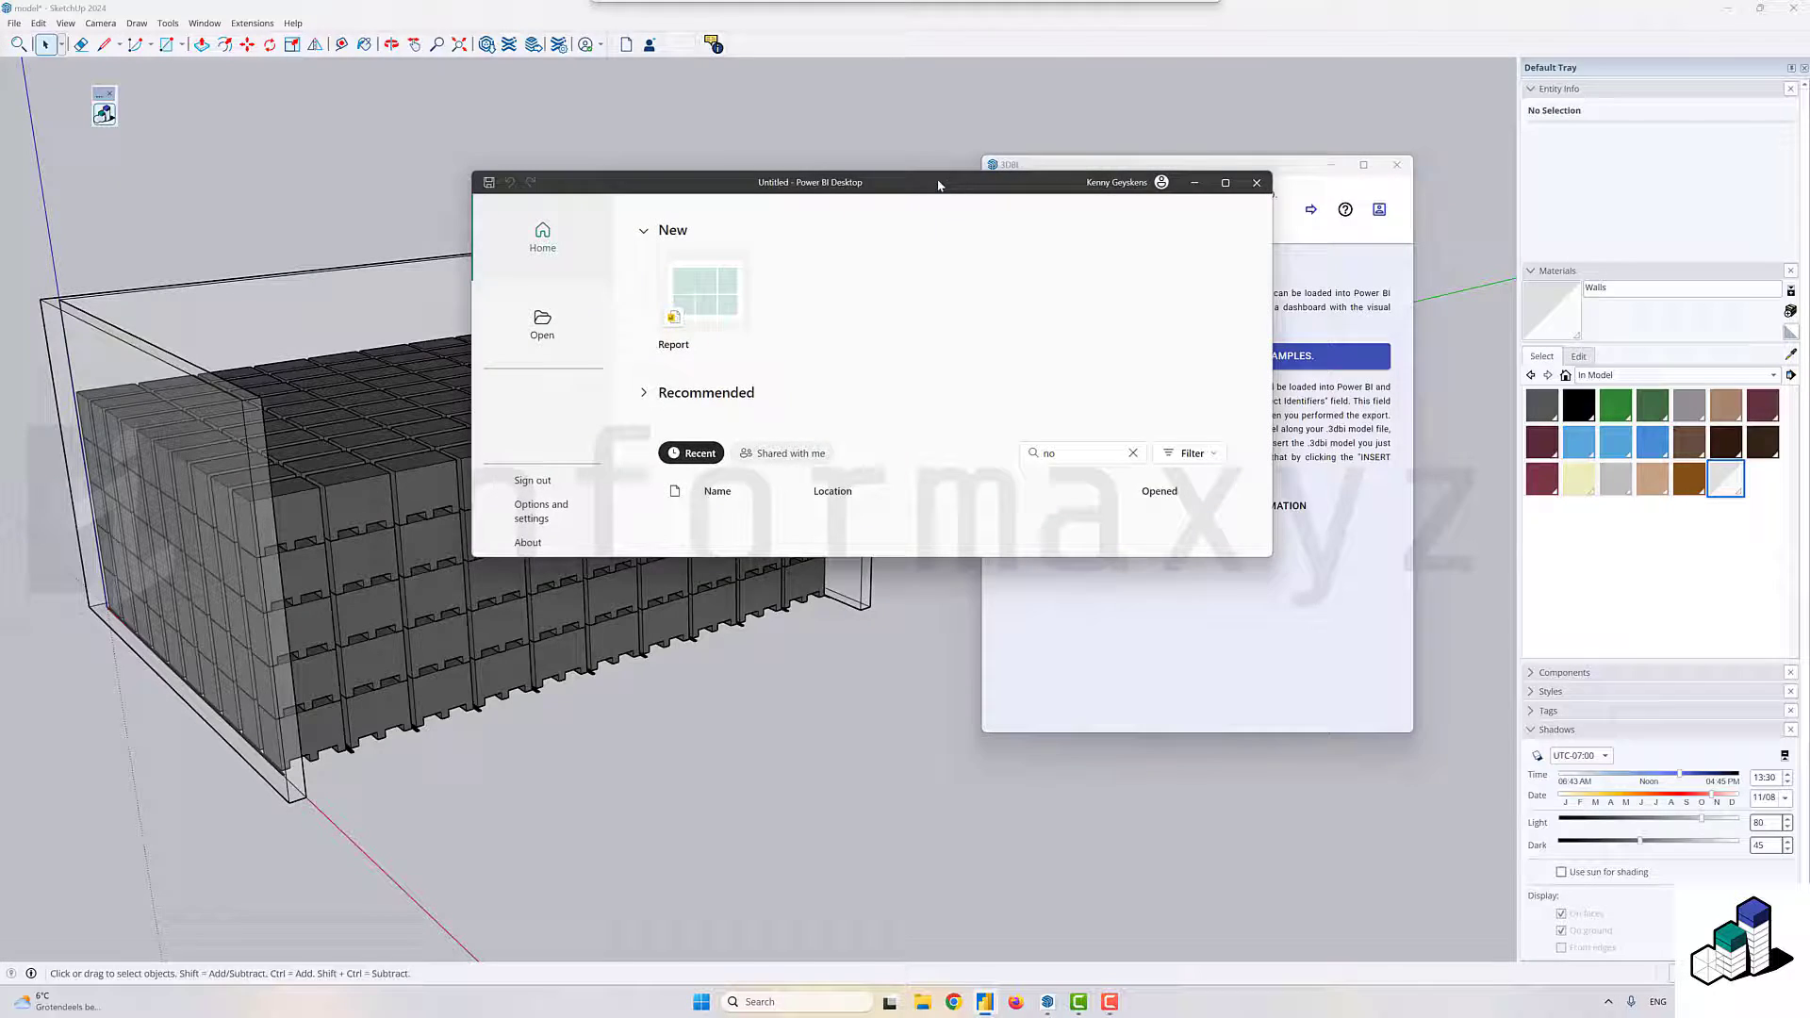
pyautogui.doubleClick(937, 183)
pyautogui.click(243, 139)
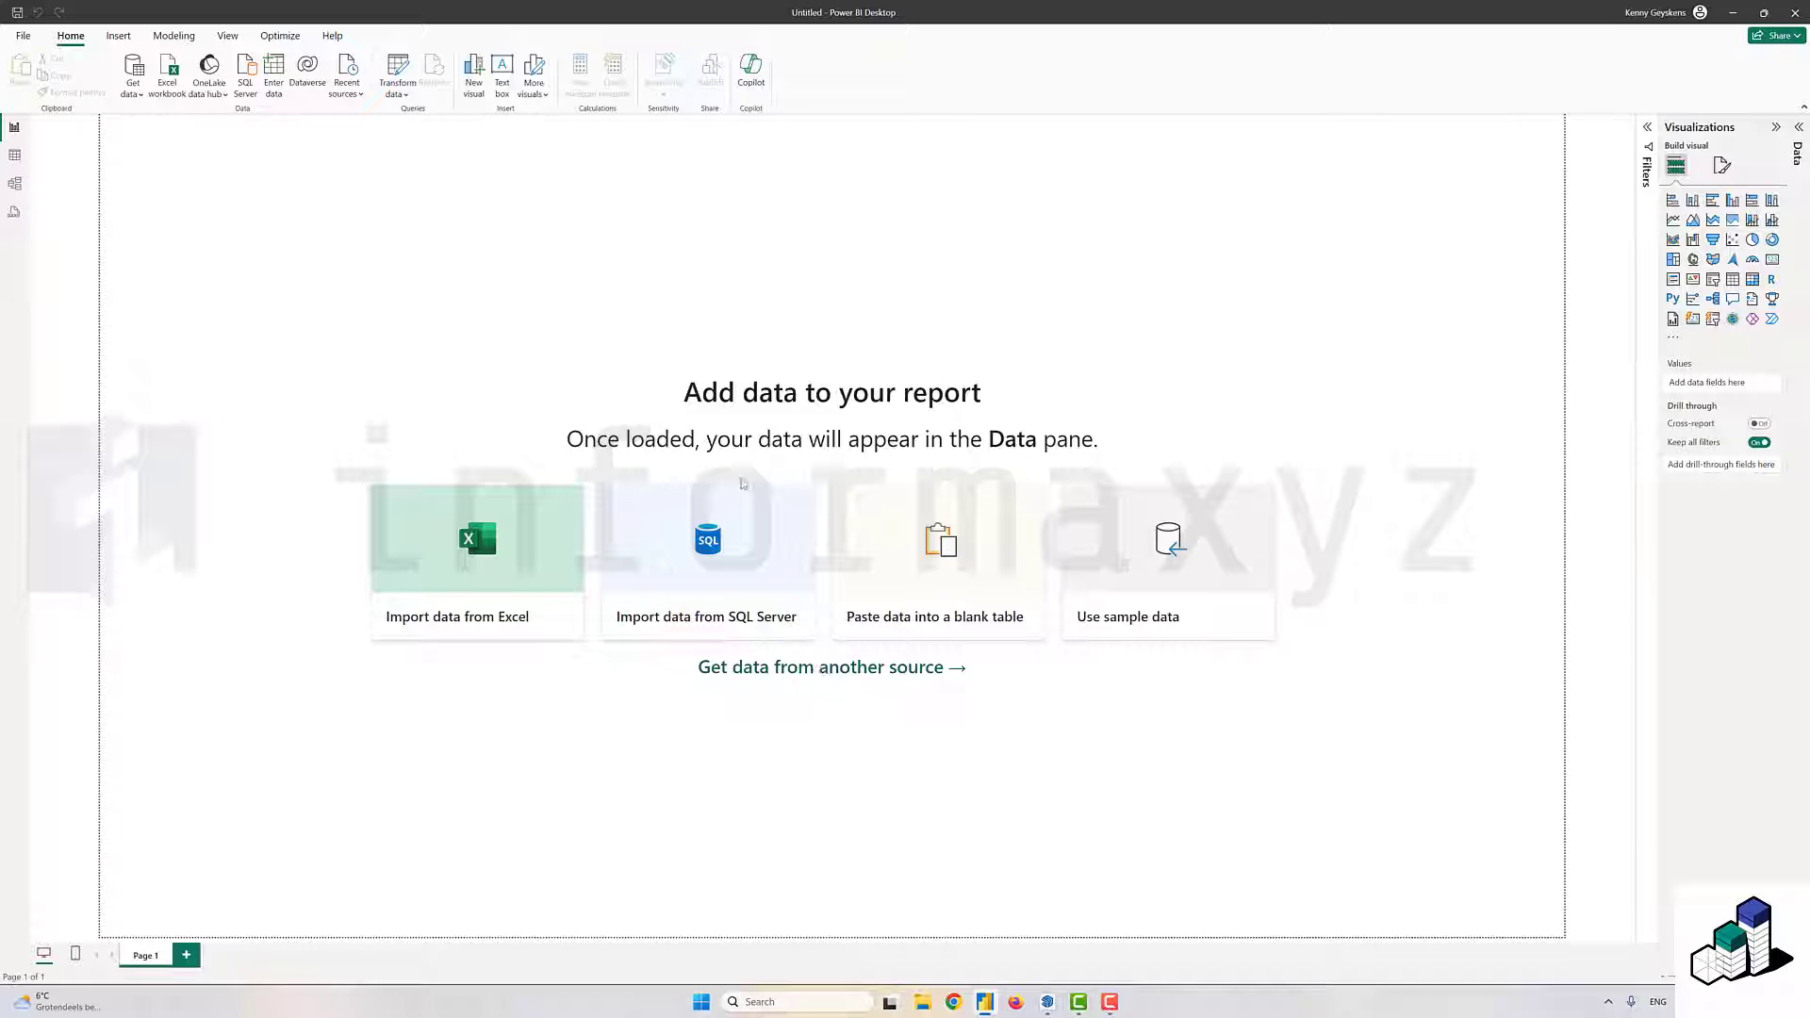
# - Import the exported model_data file into the report as a JSON data source
pyautogui.click(865, 401)
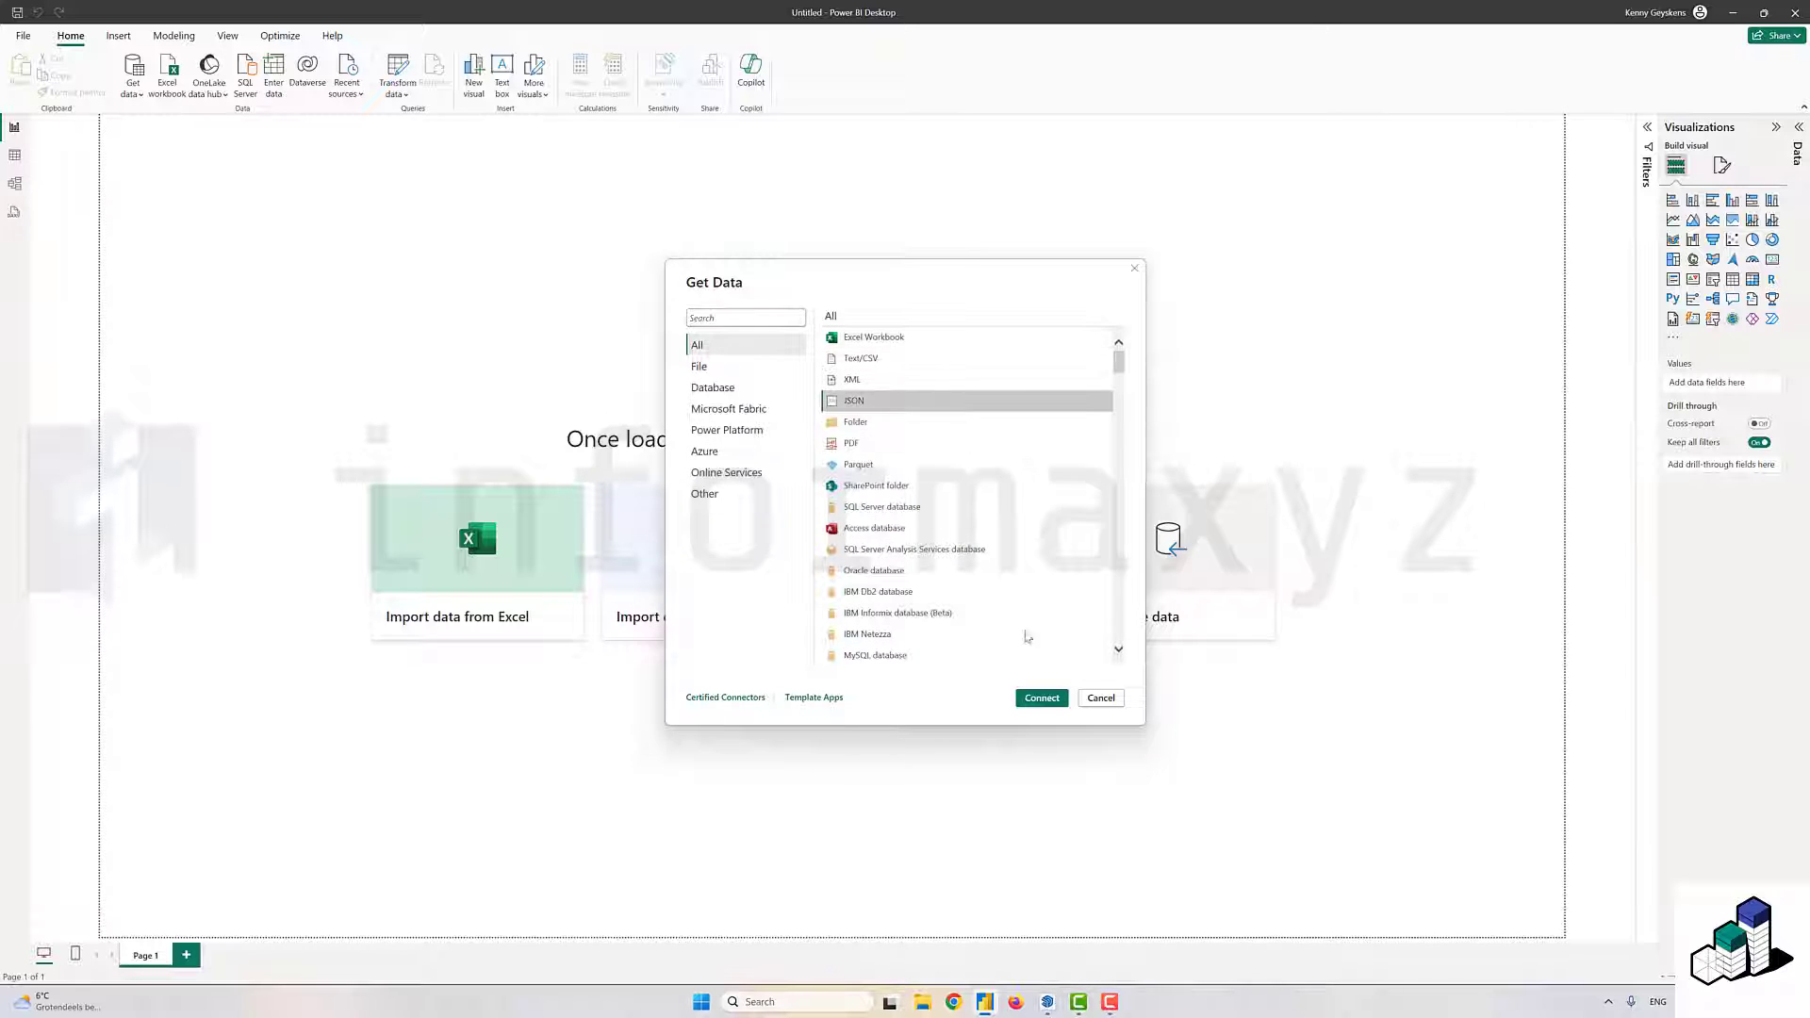
pyautogui.click(1042, 697)
pyautogui.click(184, 115)
pyautogui.click(990, 709)
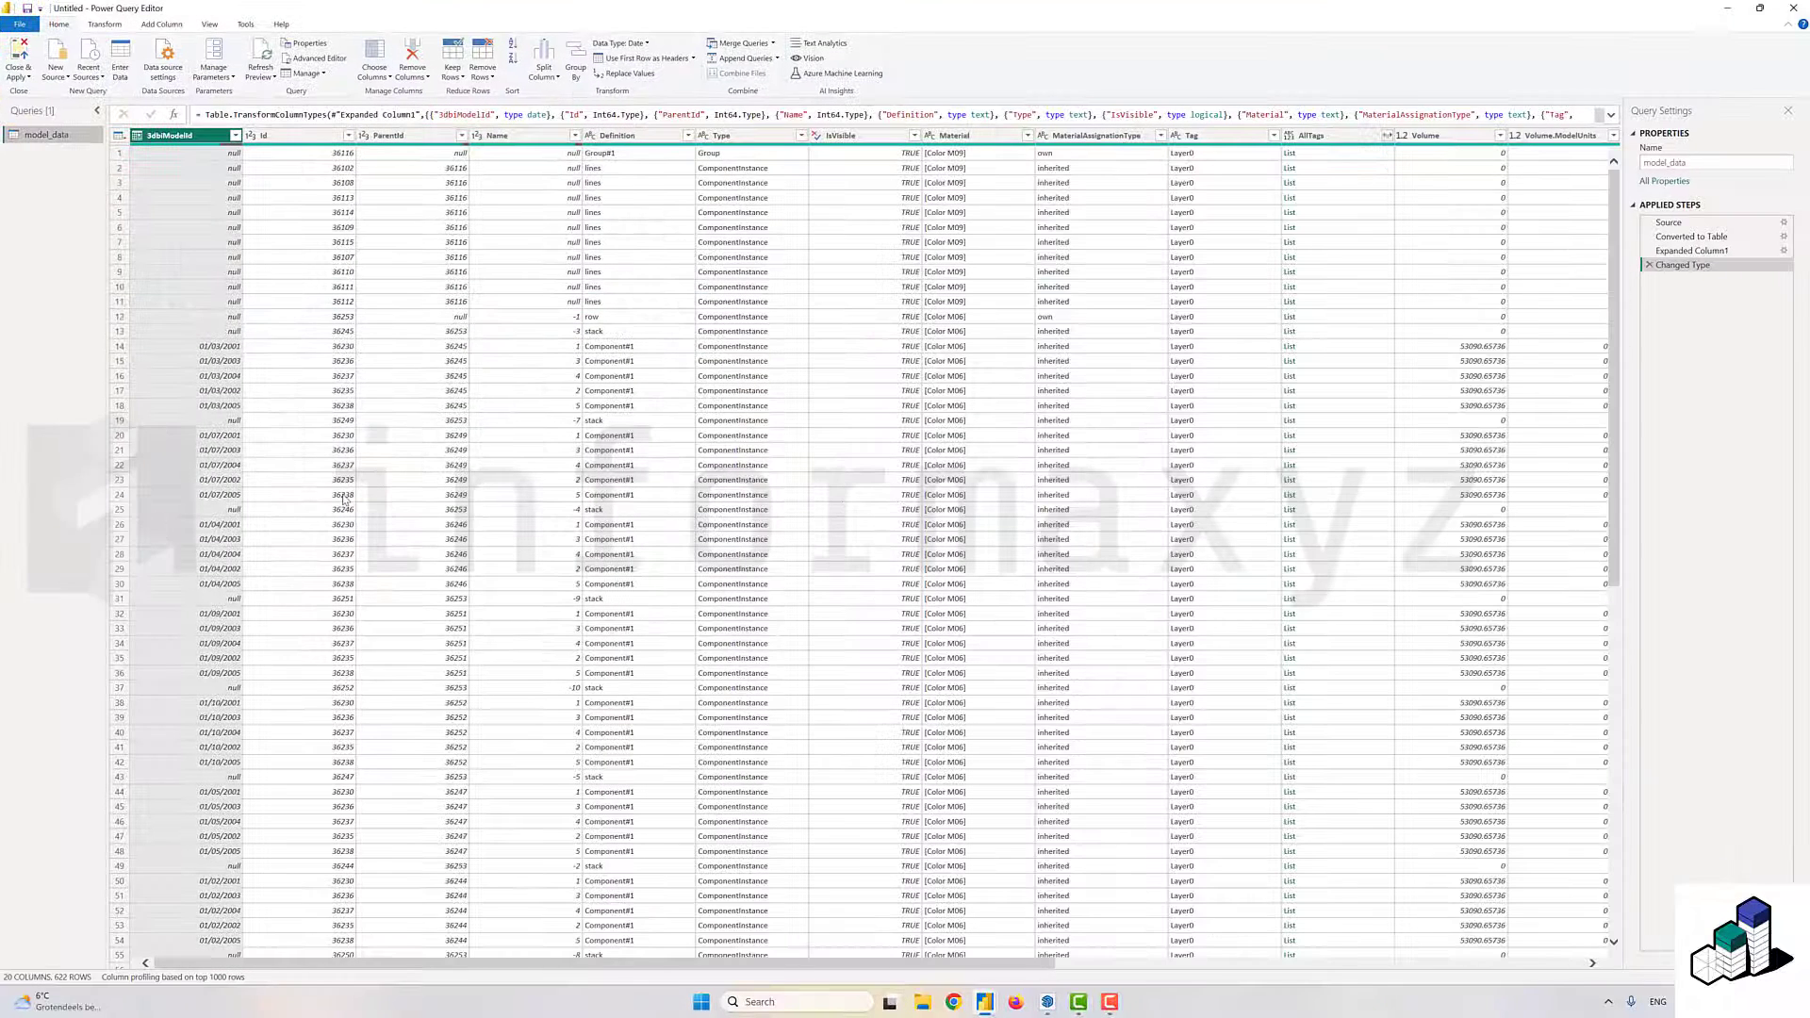
# - Delete the Changed Type and Expanded Column1 steps, then expand Column1 to only 3dbiModelId without the original column name as prefix
pyautogui.click(1649, 265)
pyautogui.click(1649, 251)
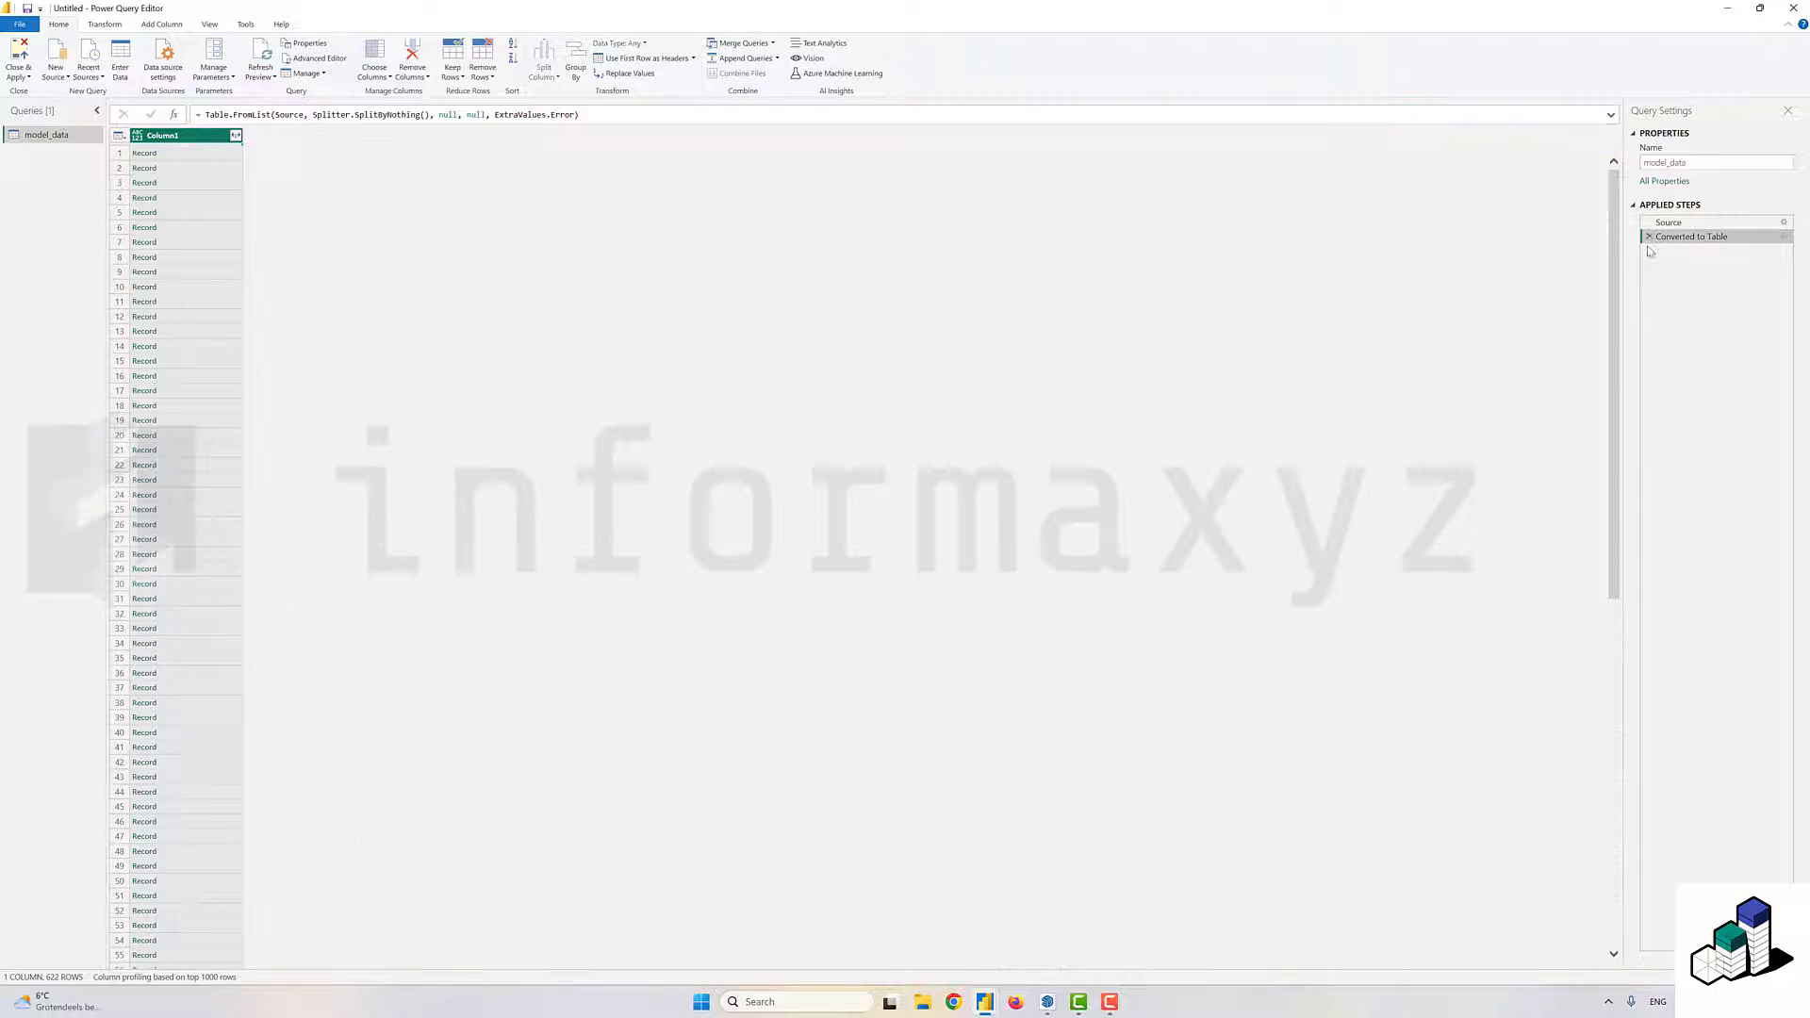
pyautogui.click(236, 136)
pyautogui.click(283, 179)
pyautogui.click(288, 193)
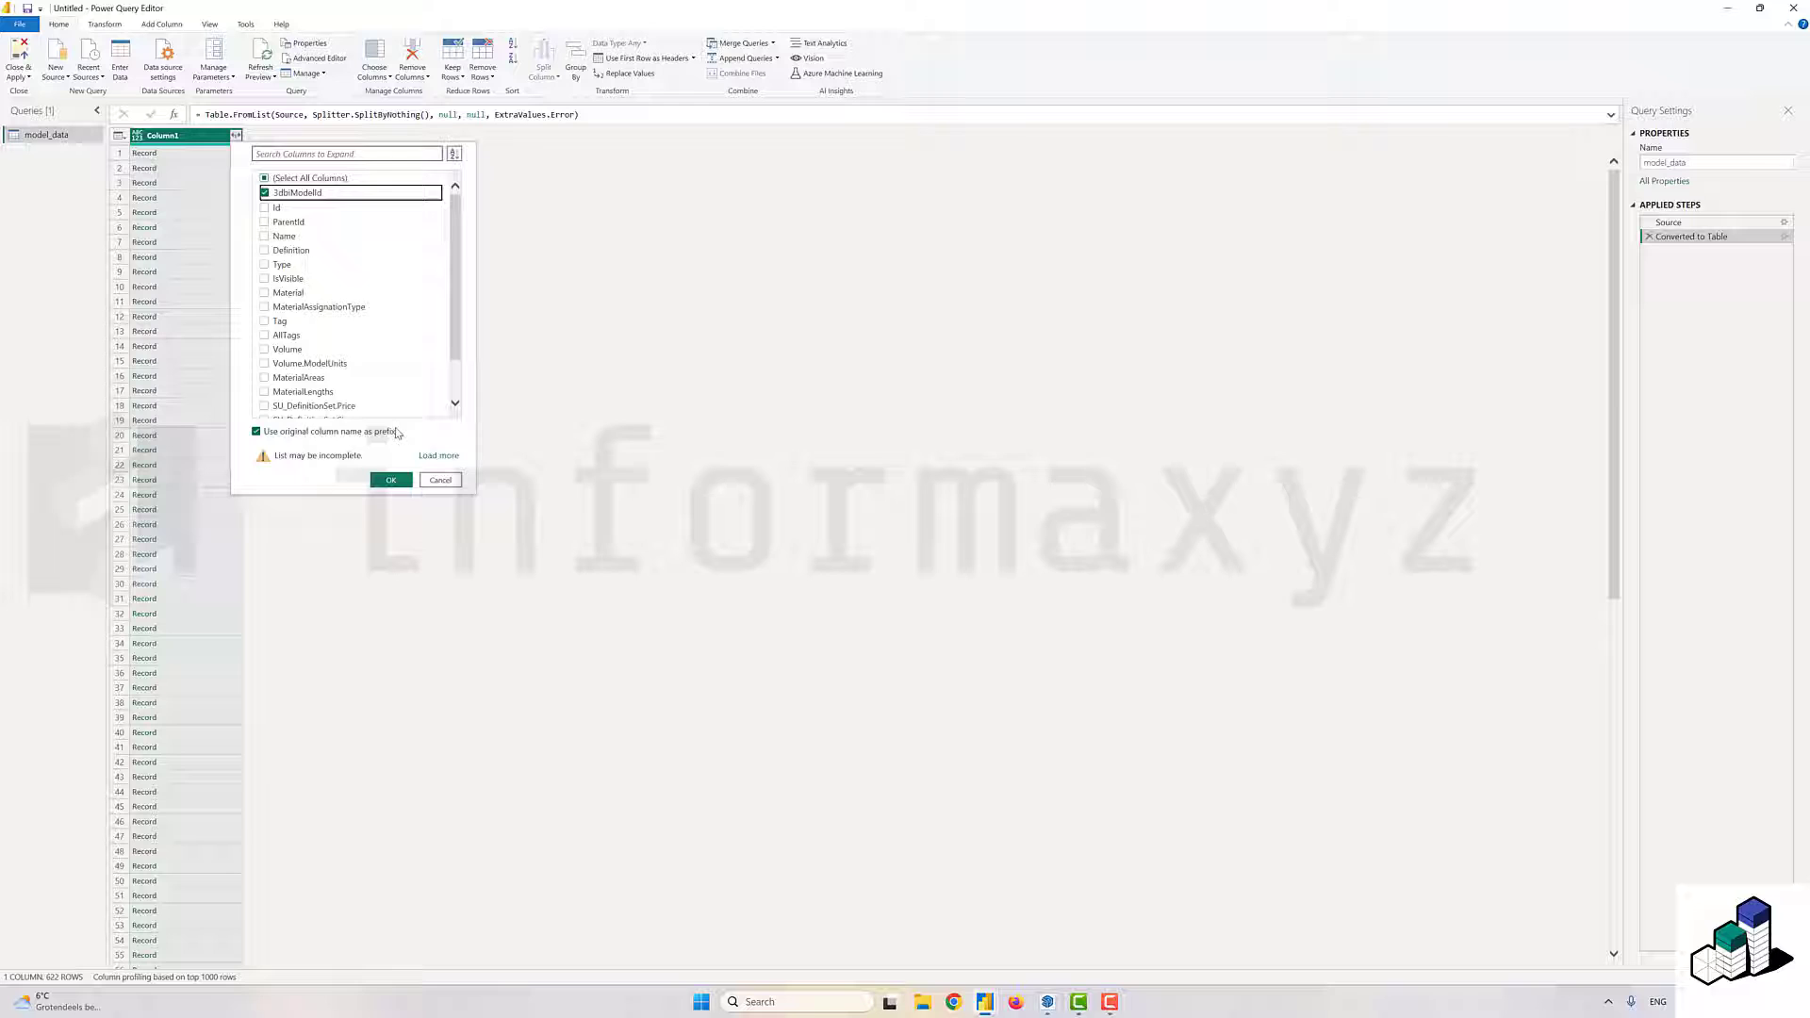
pyautogui.scroll(-1, 376, 371)
pyautogui.scroll(1, 375, 371)
pyautogui.click(362, 434)
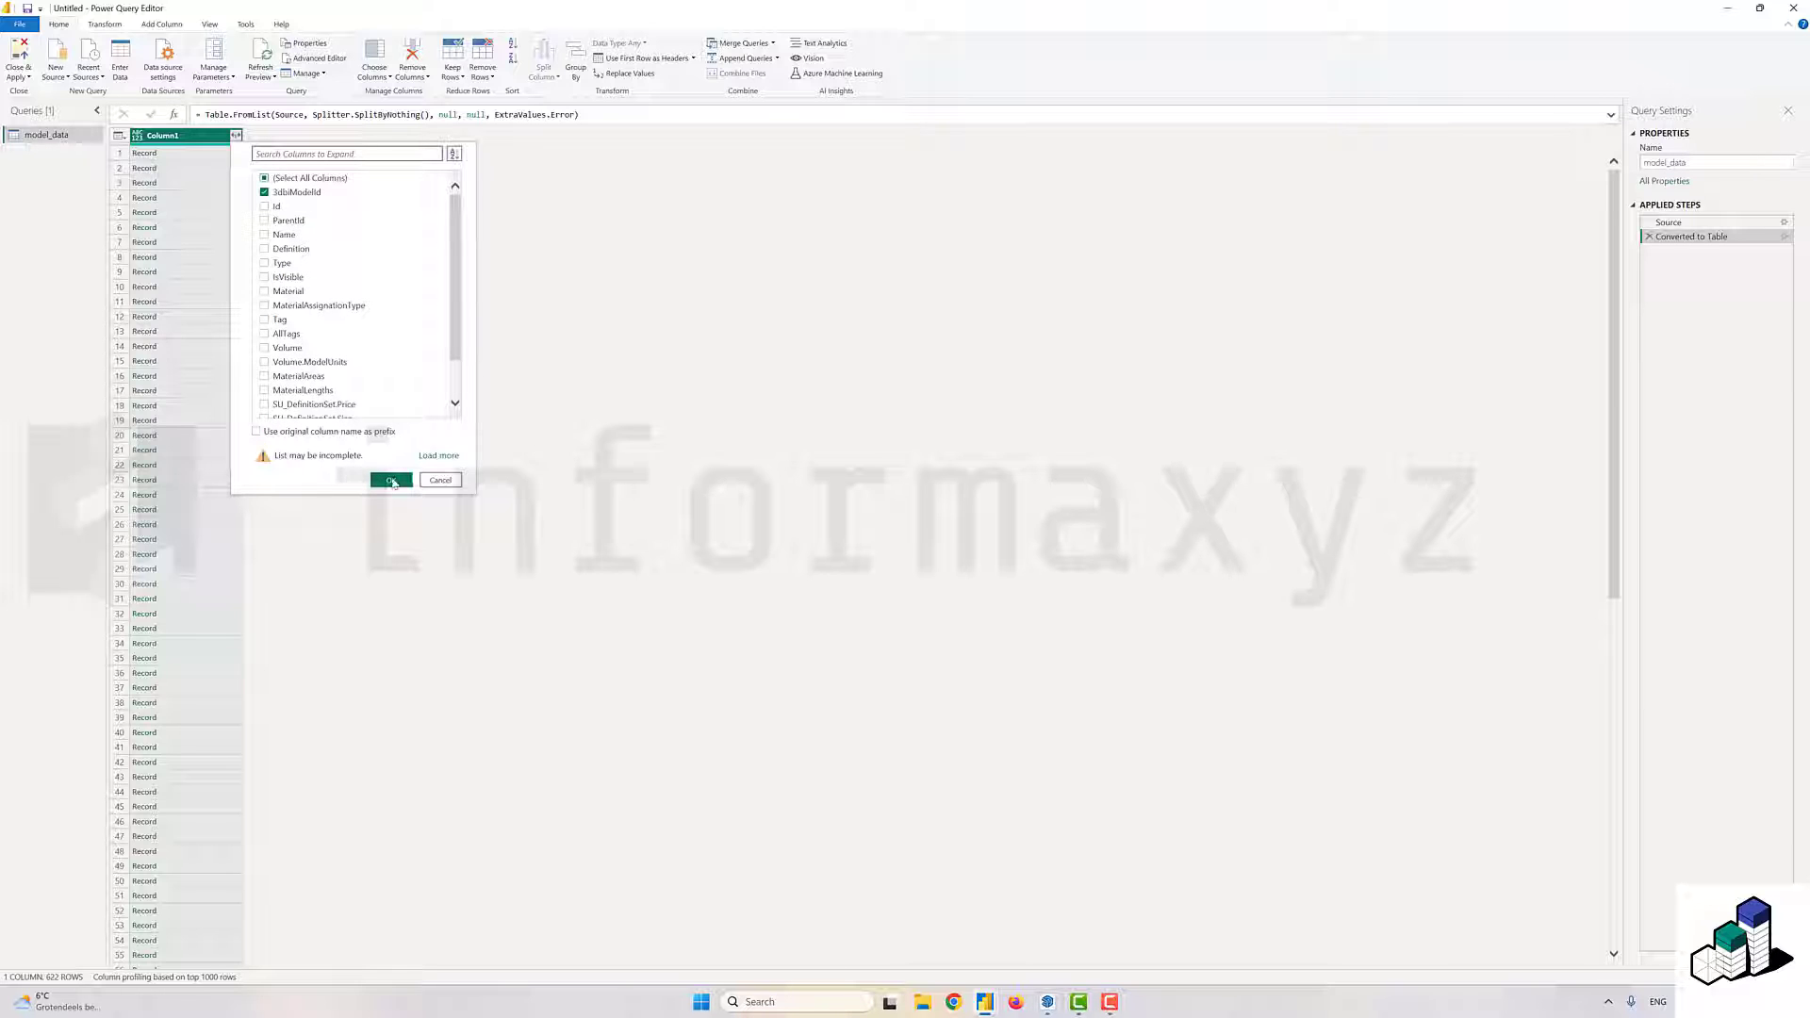
pyautogui.click(391, 481)
# - Filter the null values out of the 3dbiModelId column
pyautogui.click(236, 136)
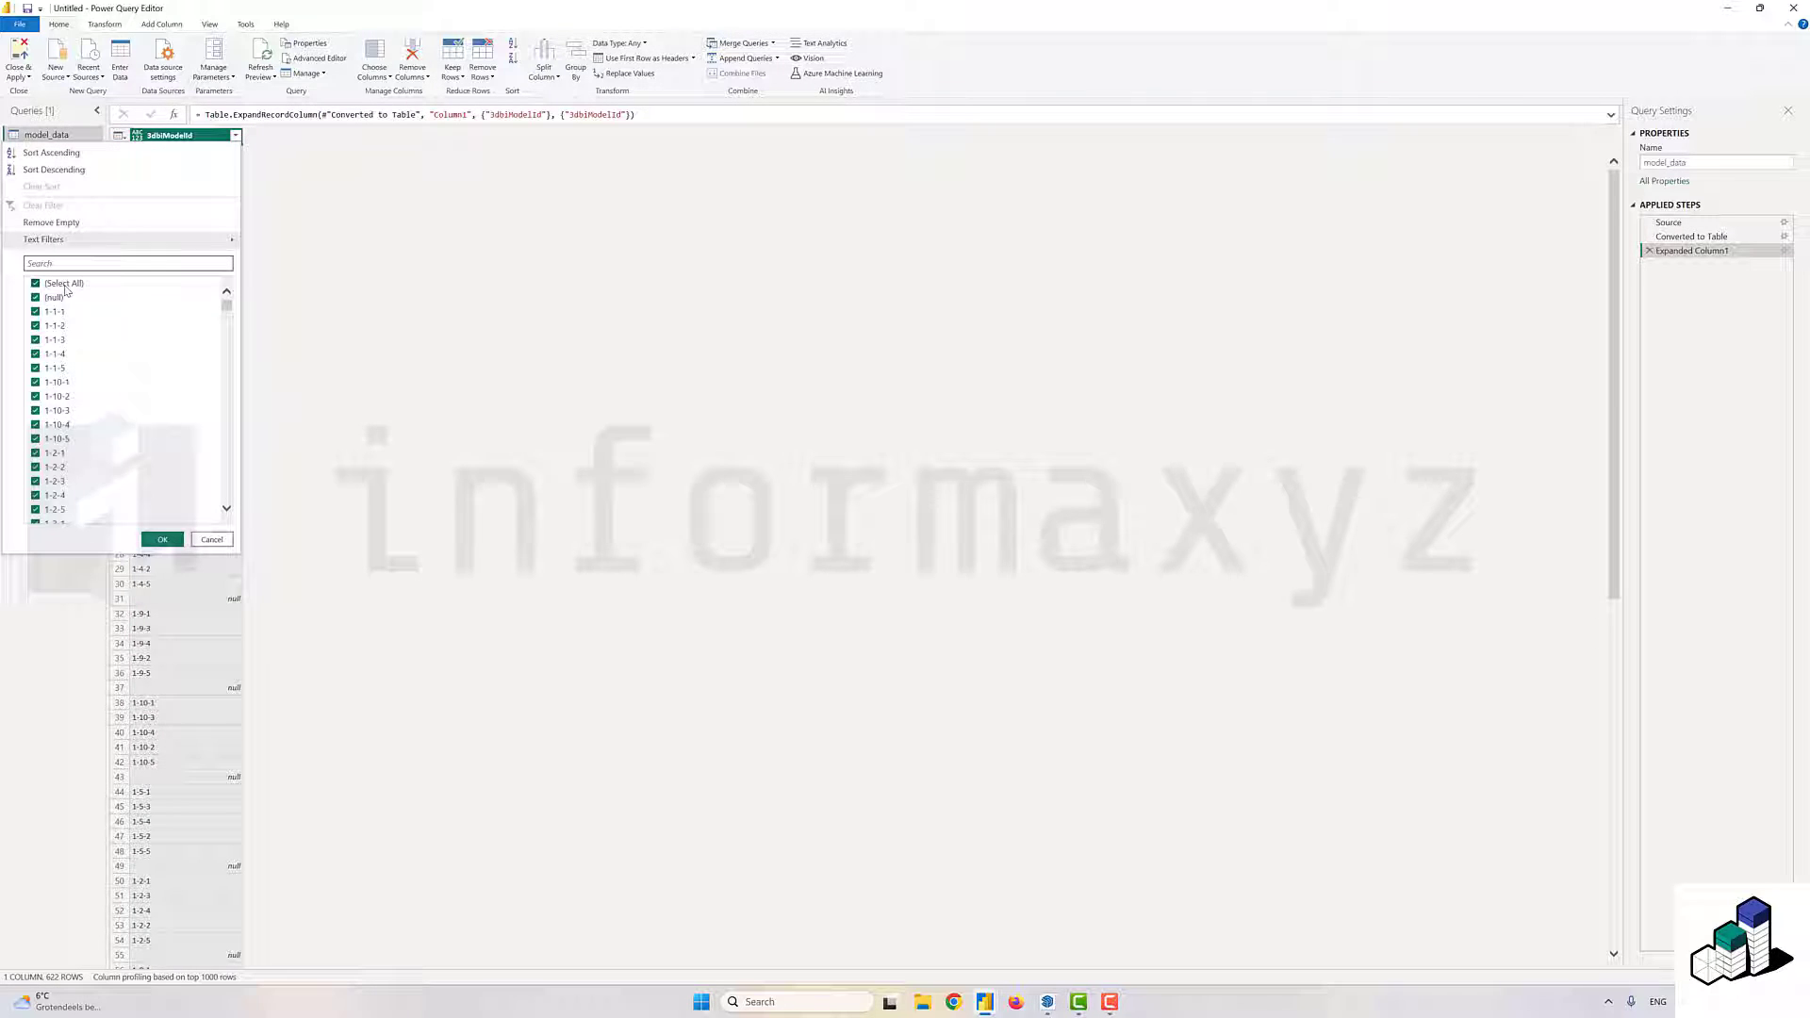
pyautogui.click(38, 298)
pyautogui.click(162, 540)
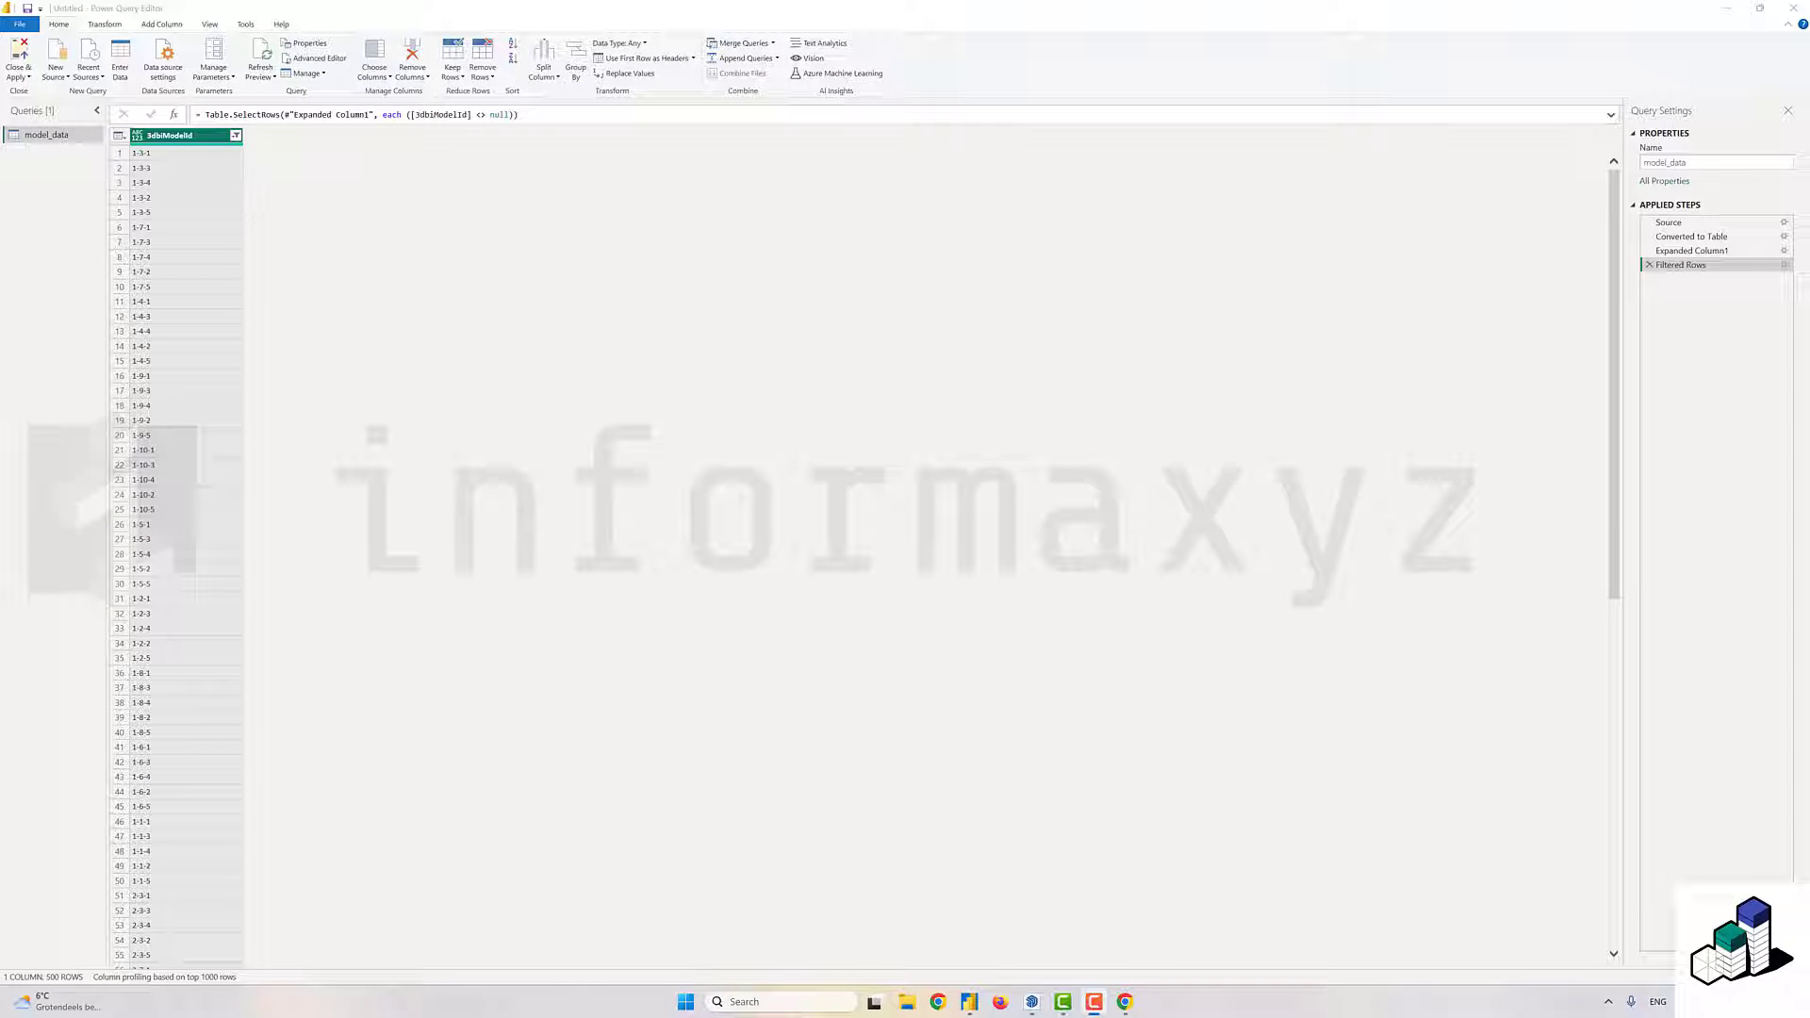
# - Duplicate the 3dbiModelId column and split the copy at each occurrence of the "-" delimiter
pyautogui.rightClick(192, 134)
pyautogui.click(241, 188)
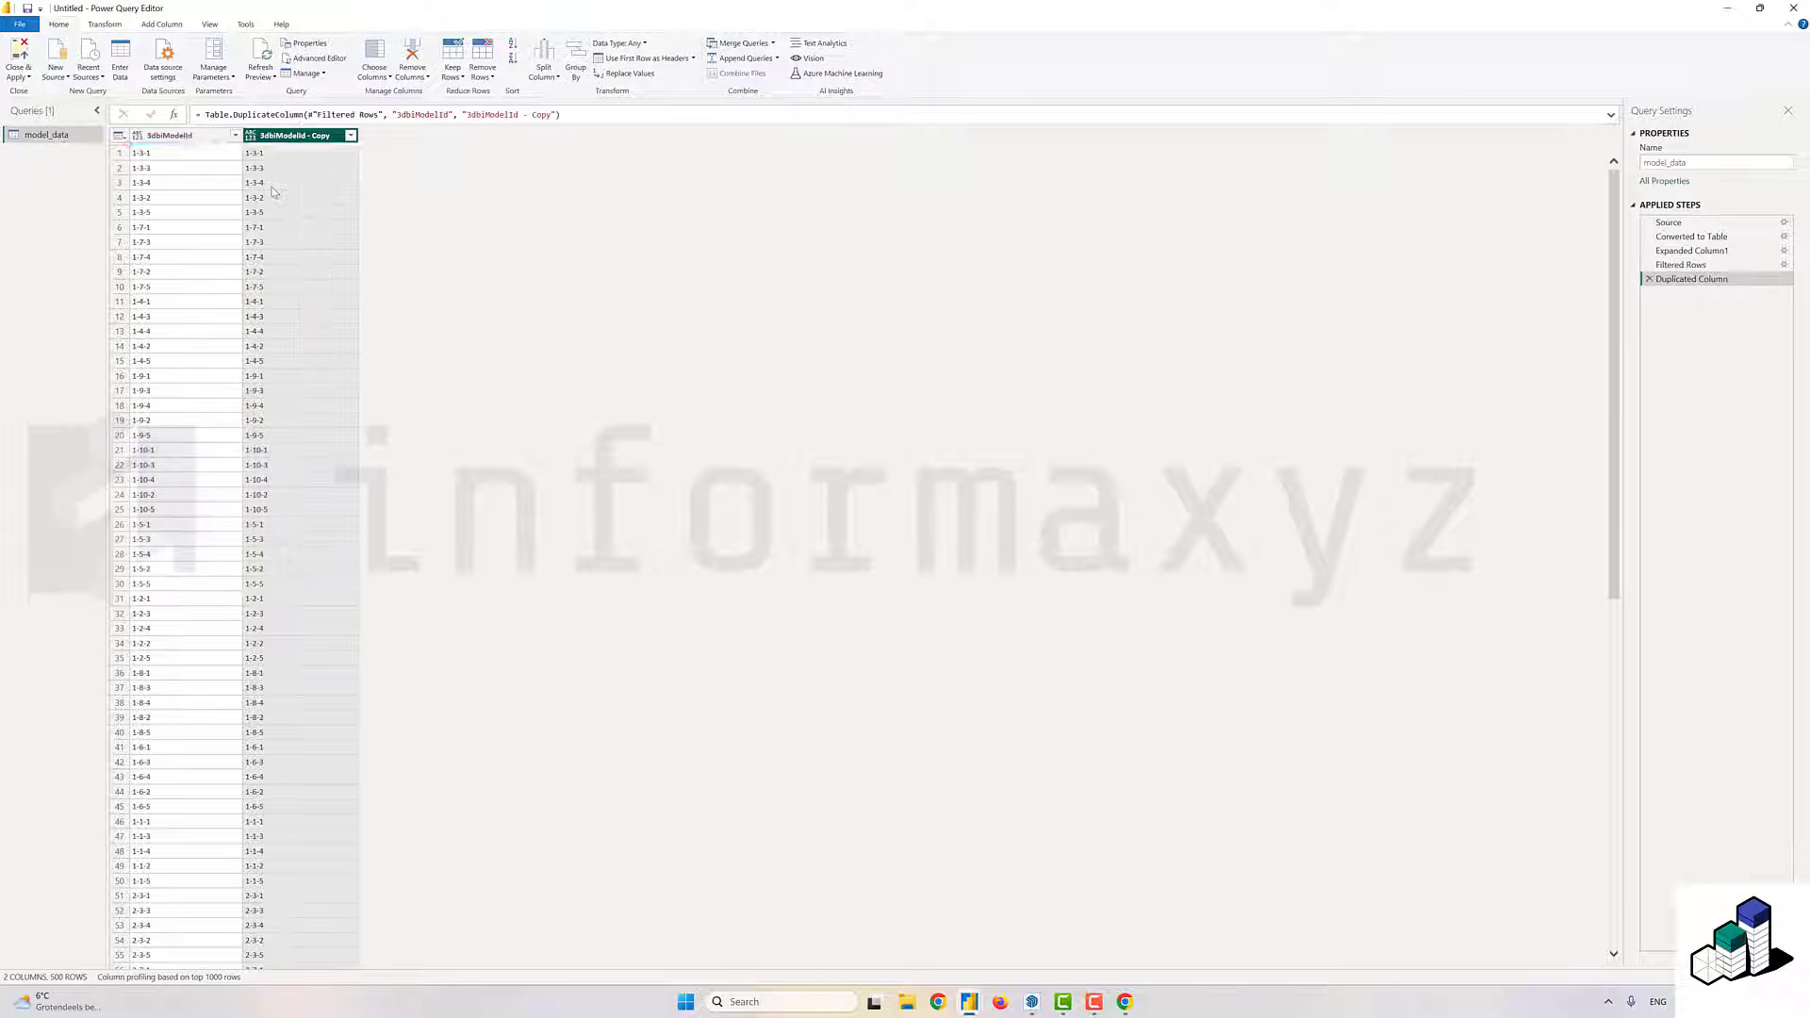
pyautogui.click(548, 77)
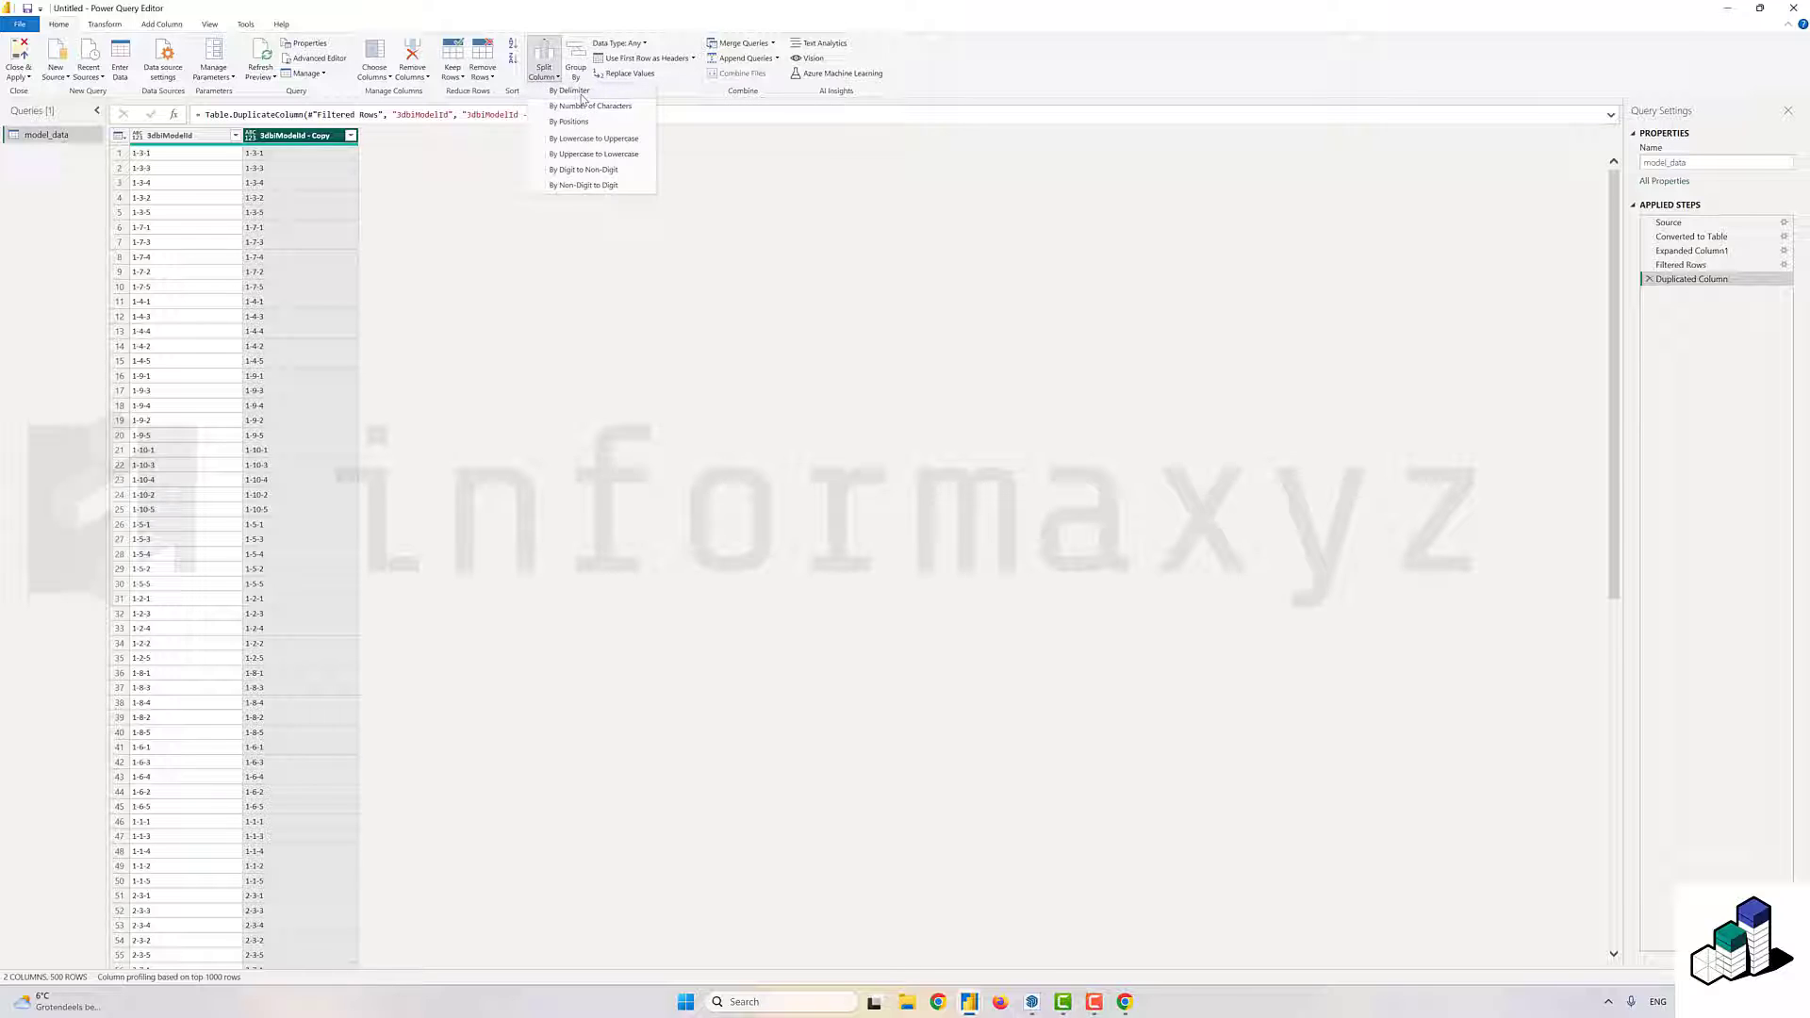
pyautogui.click(570, 91)
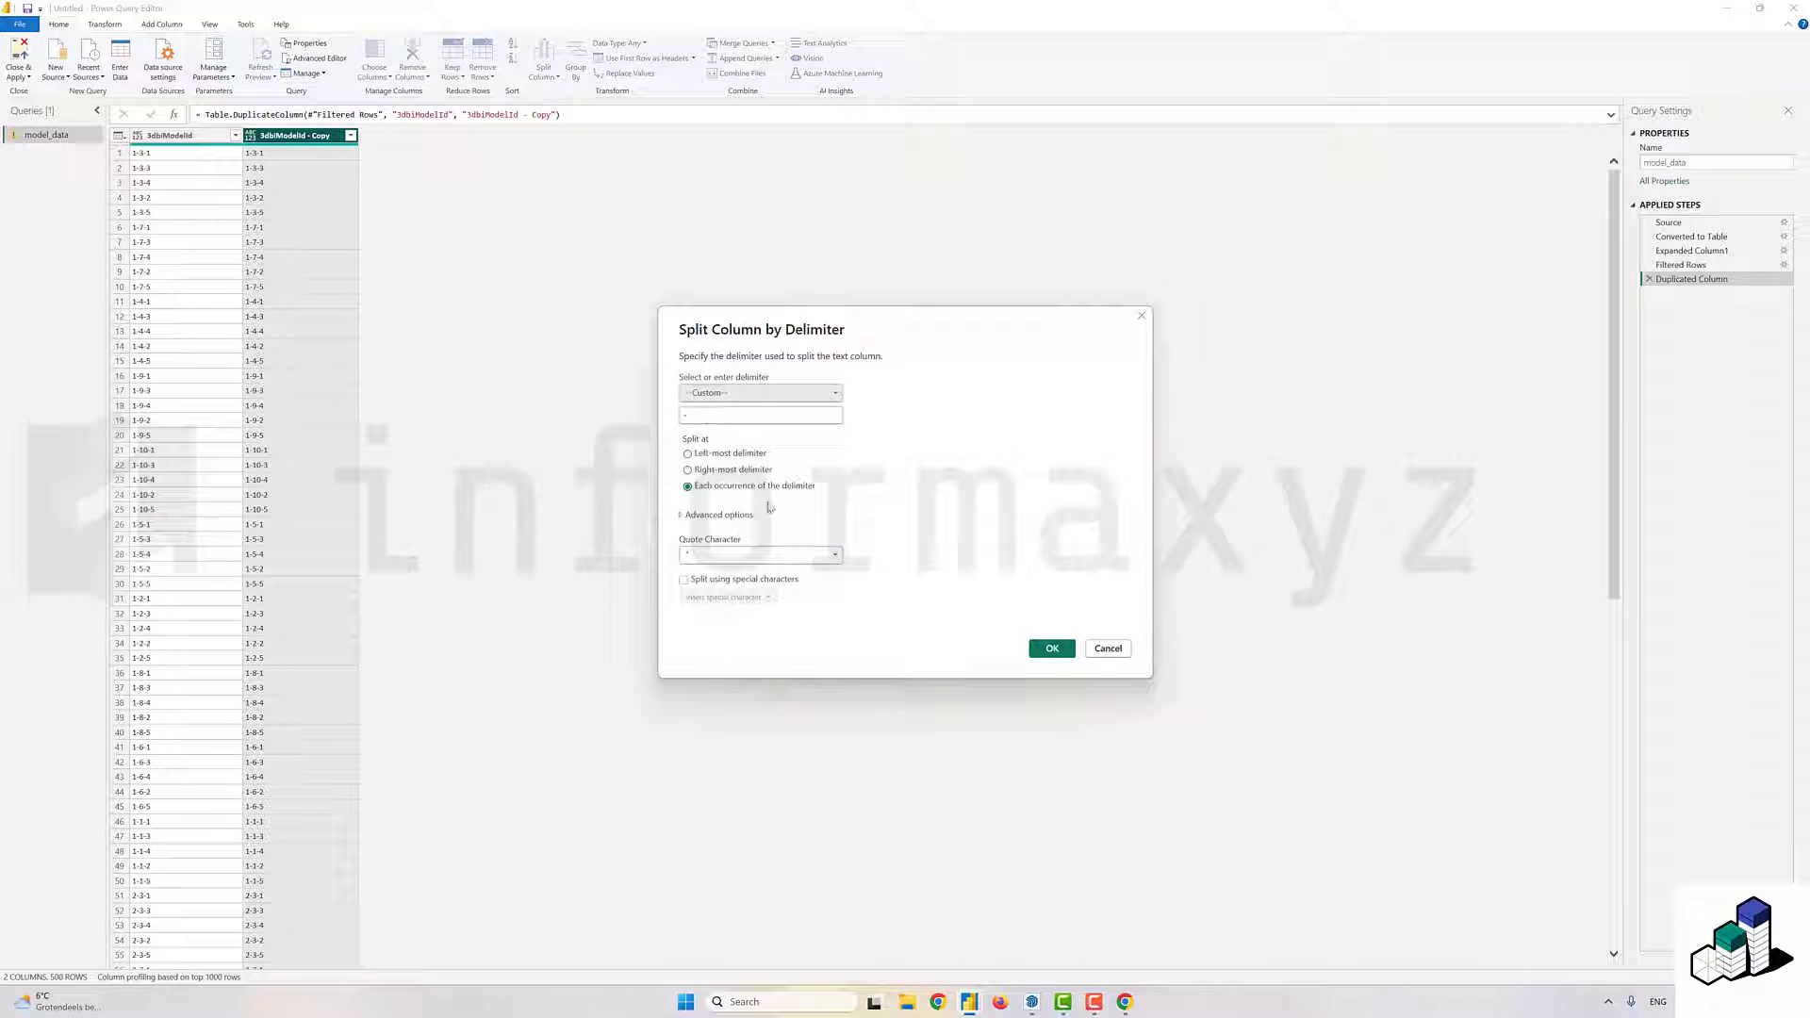
pyautogui.click(1048, 648)
# - Rename the three split columns, in order, to Row, Stack and Level
pyautogui.rightClick(318, 139)
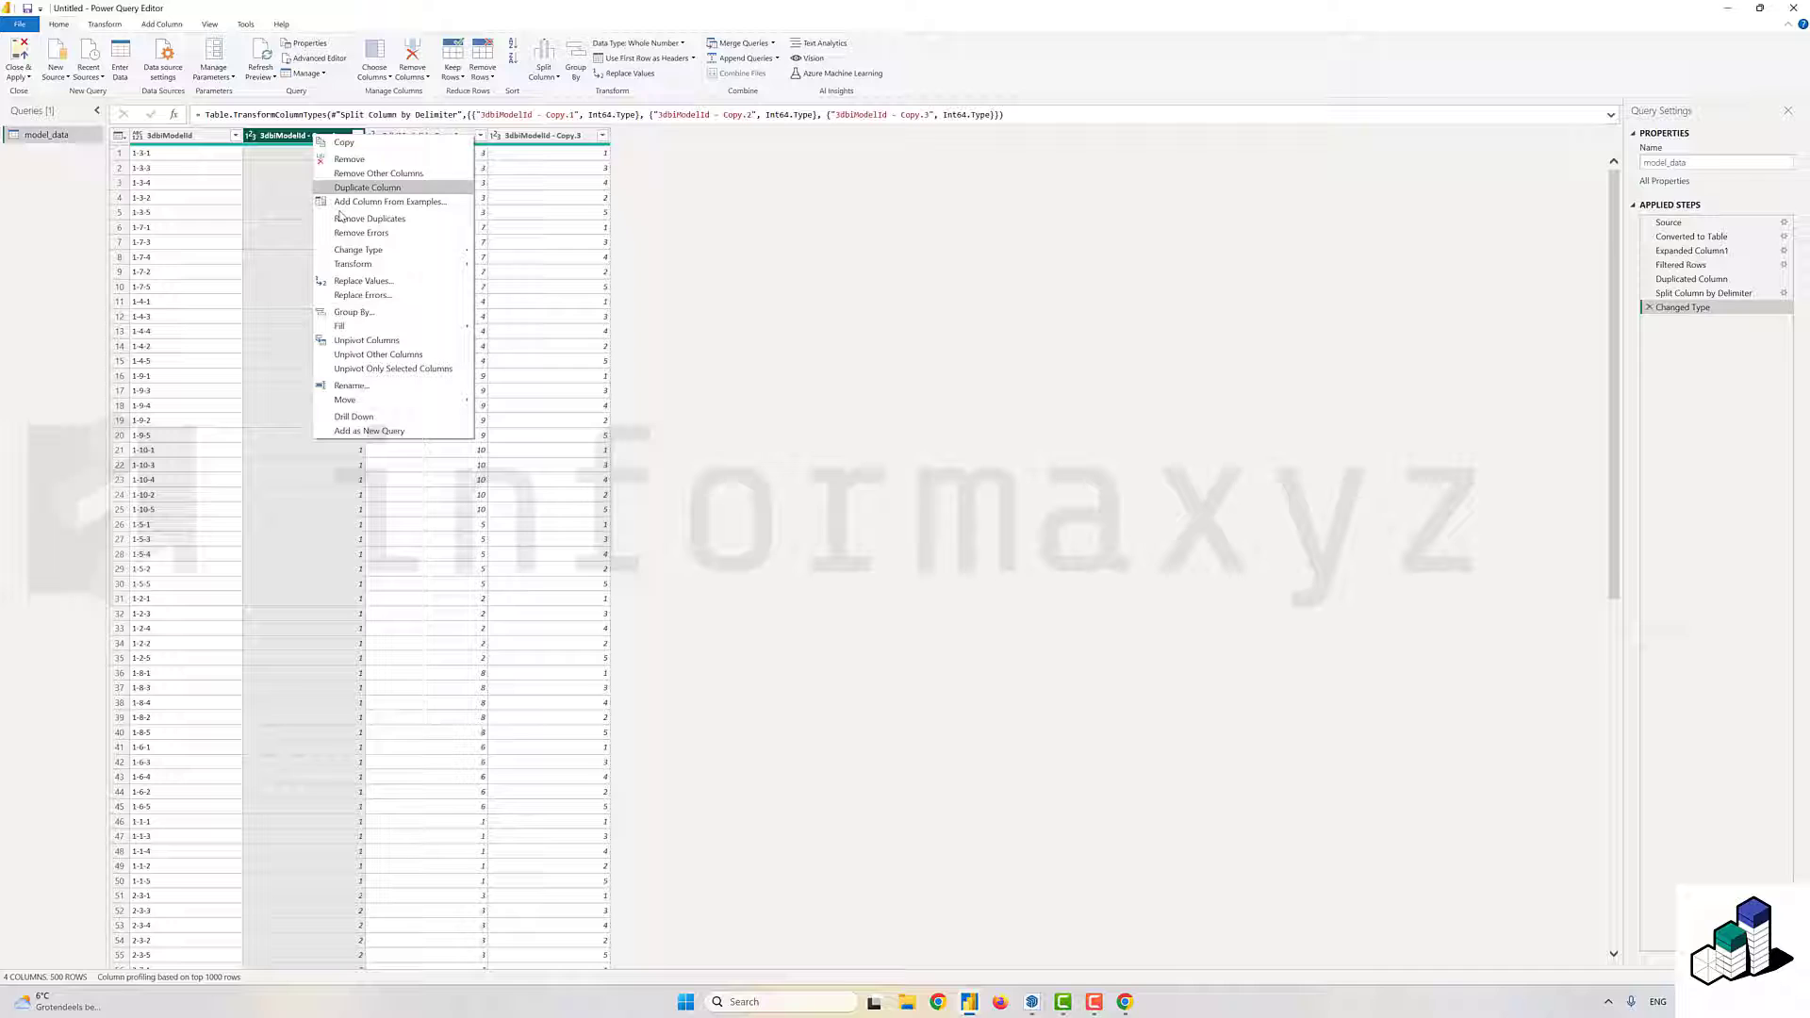
pyautogui.click(354, 387)
pyautogui.write('Row')
pyautogui.press('Return')
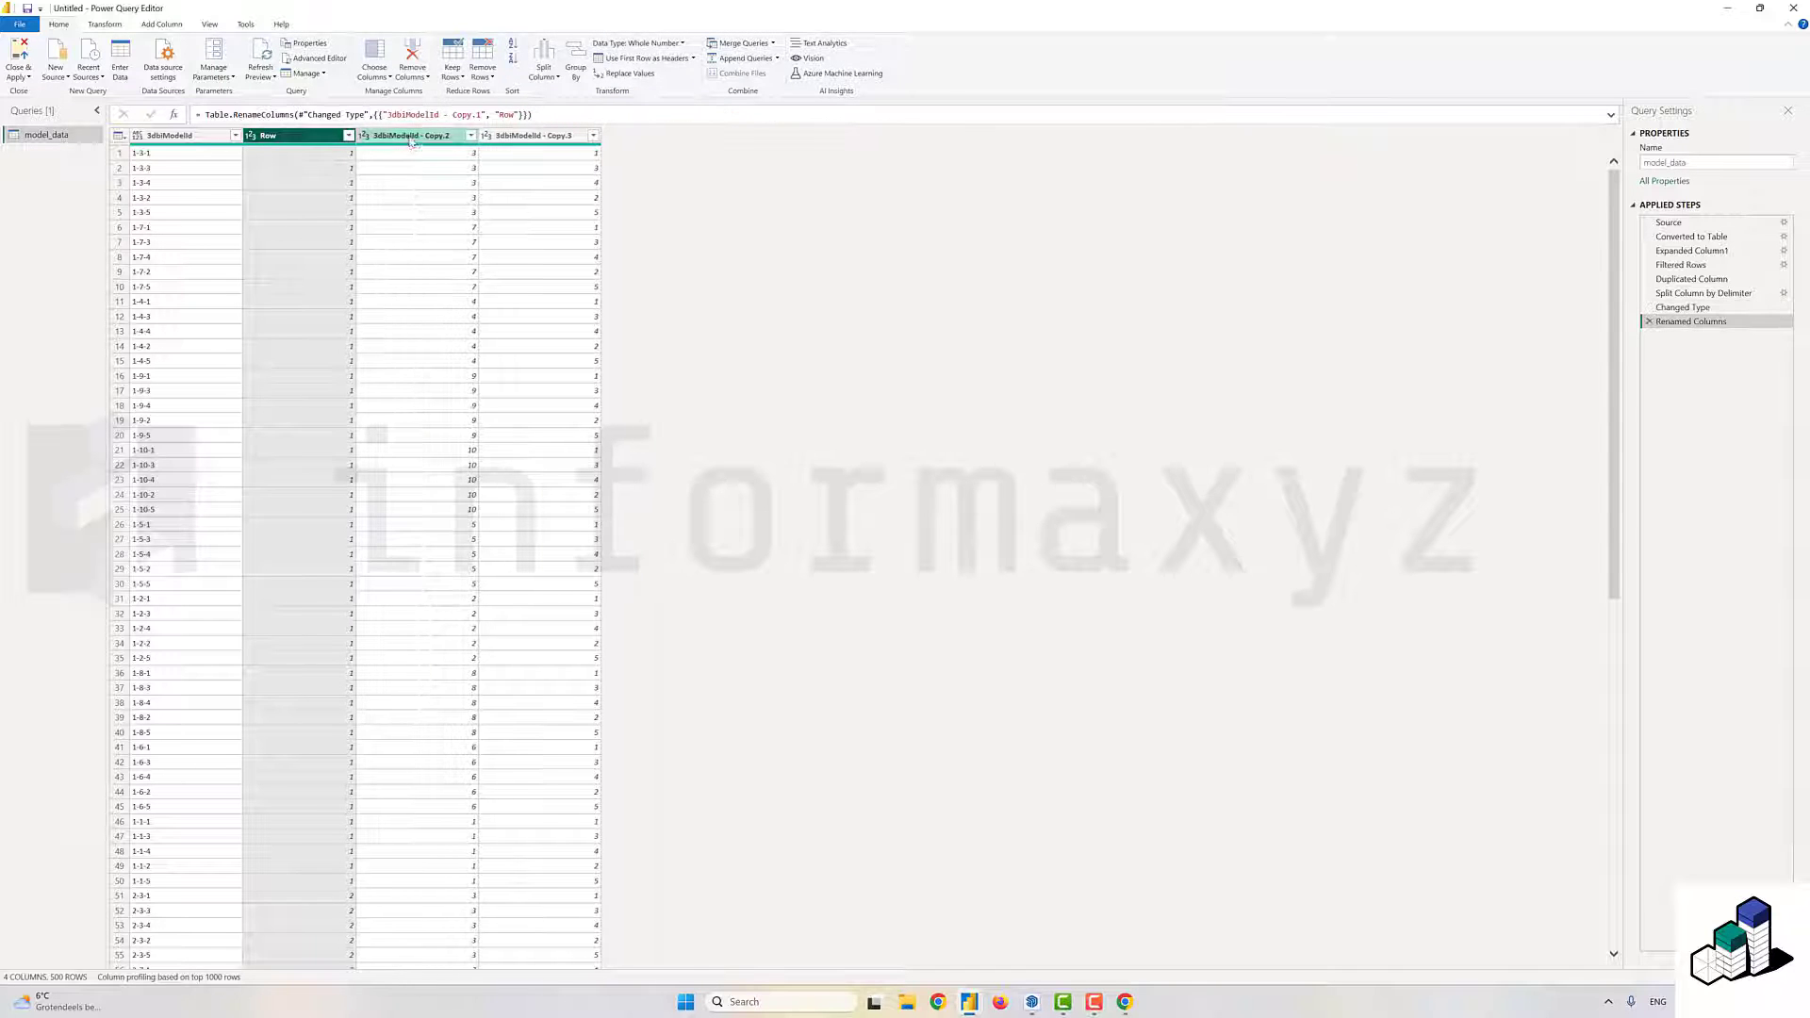
pyautogui.rightClick(374, 137)
pyautogui.click(475, 391)
pyautogui.write('Stack')
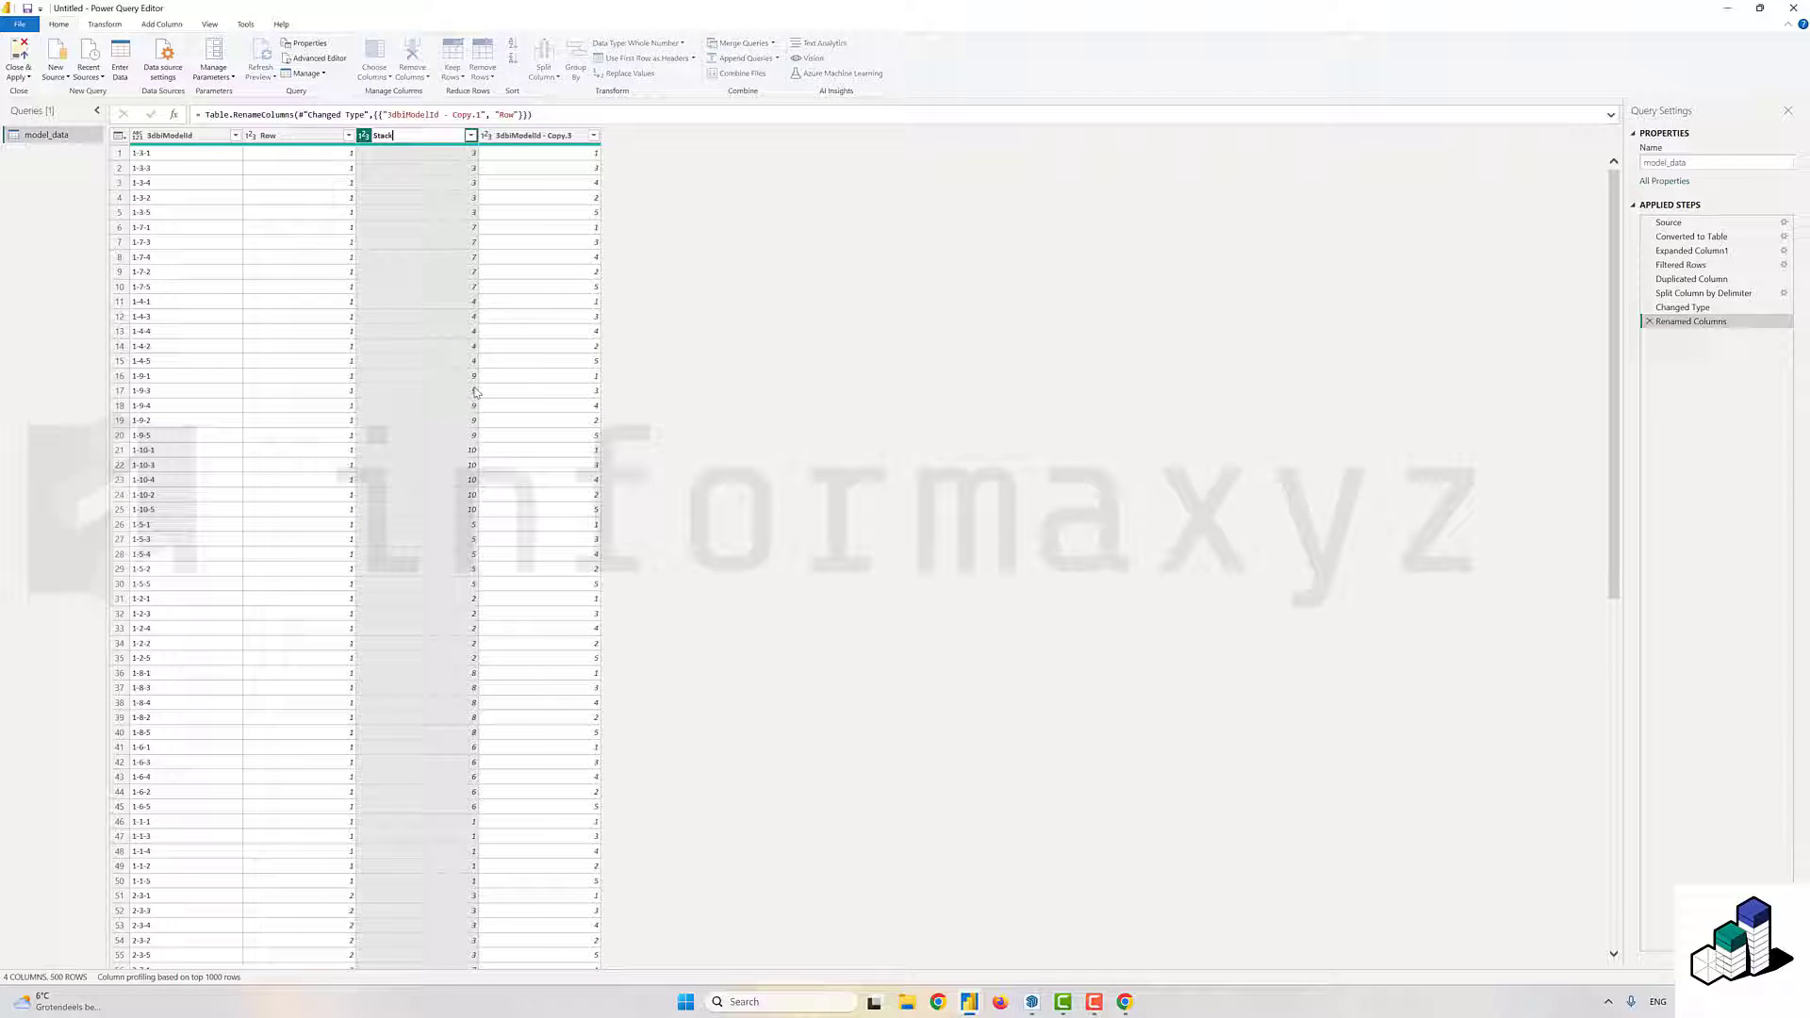
pyautogui.press('Return')
pyautogui.rightClick(519, 136)
pyautogui.click(555, 385)
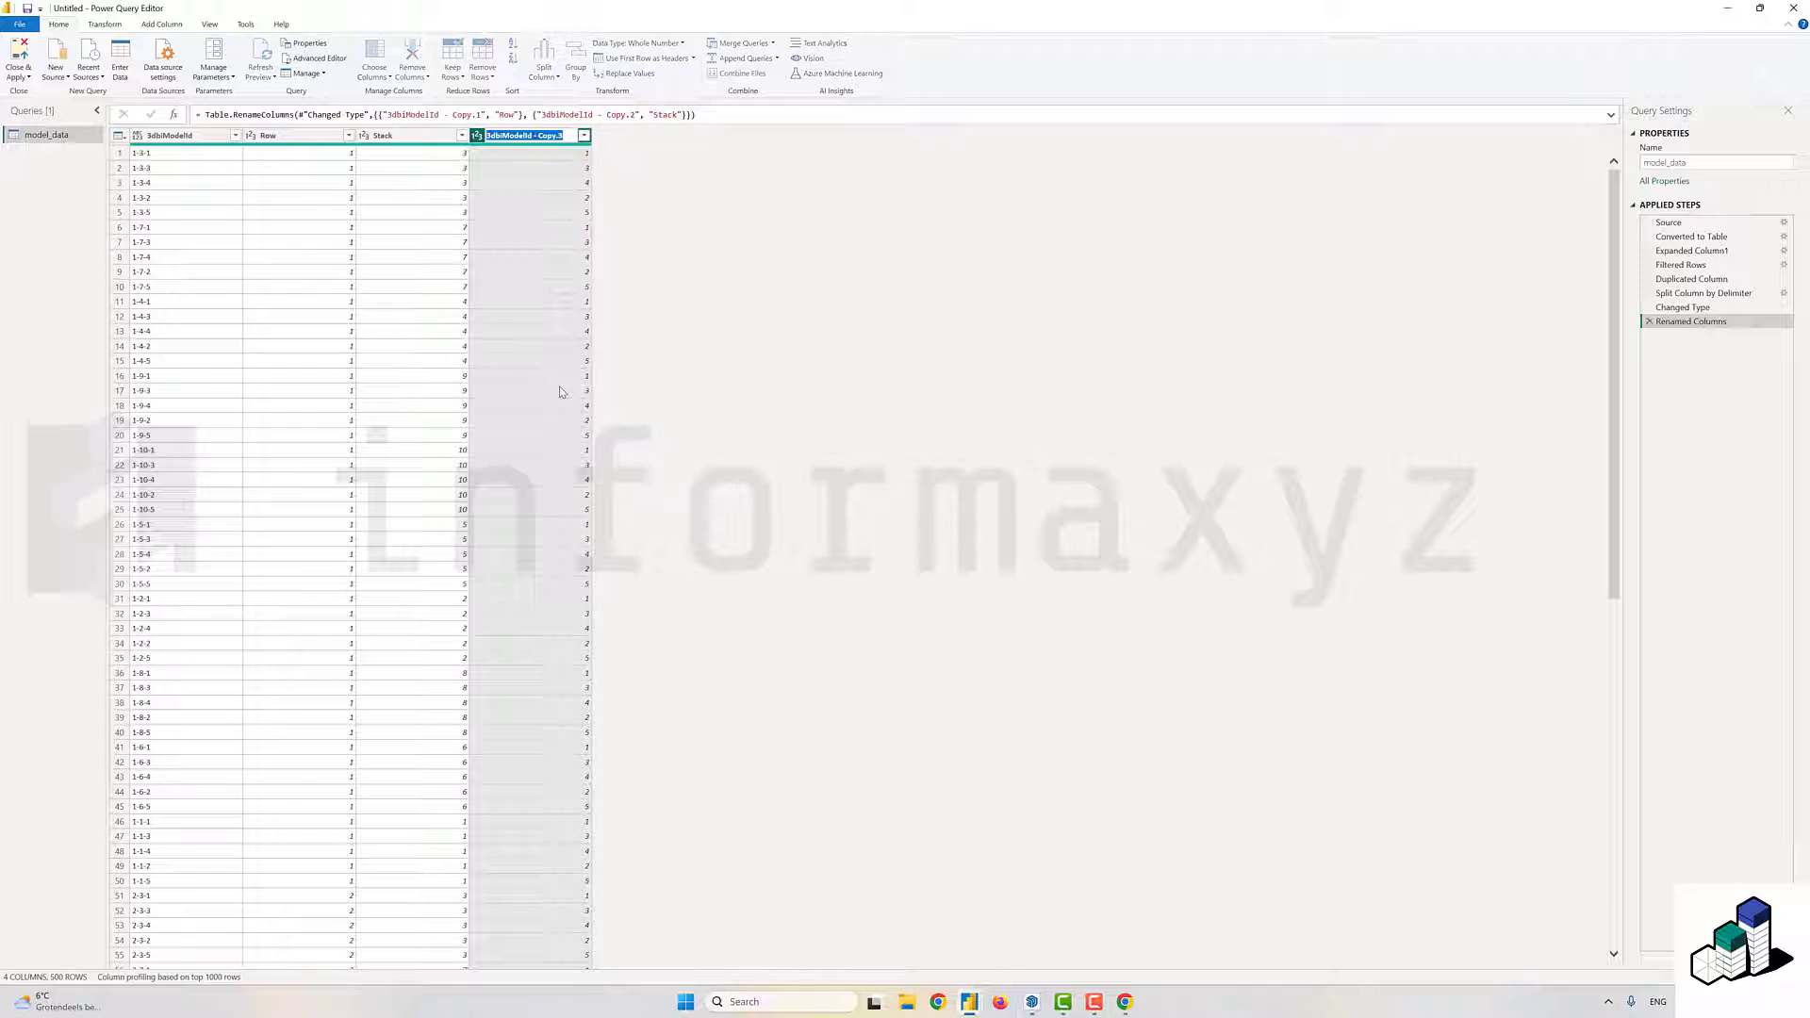
pyautogui.write('Level')
pyautogui.press('Return')
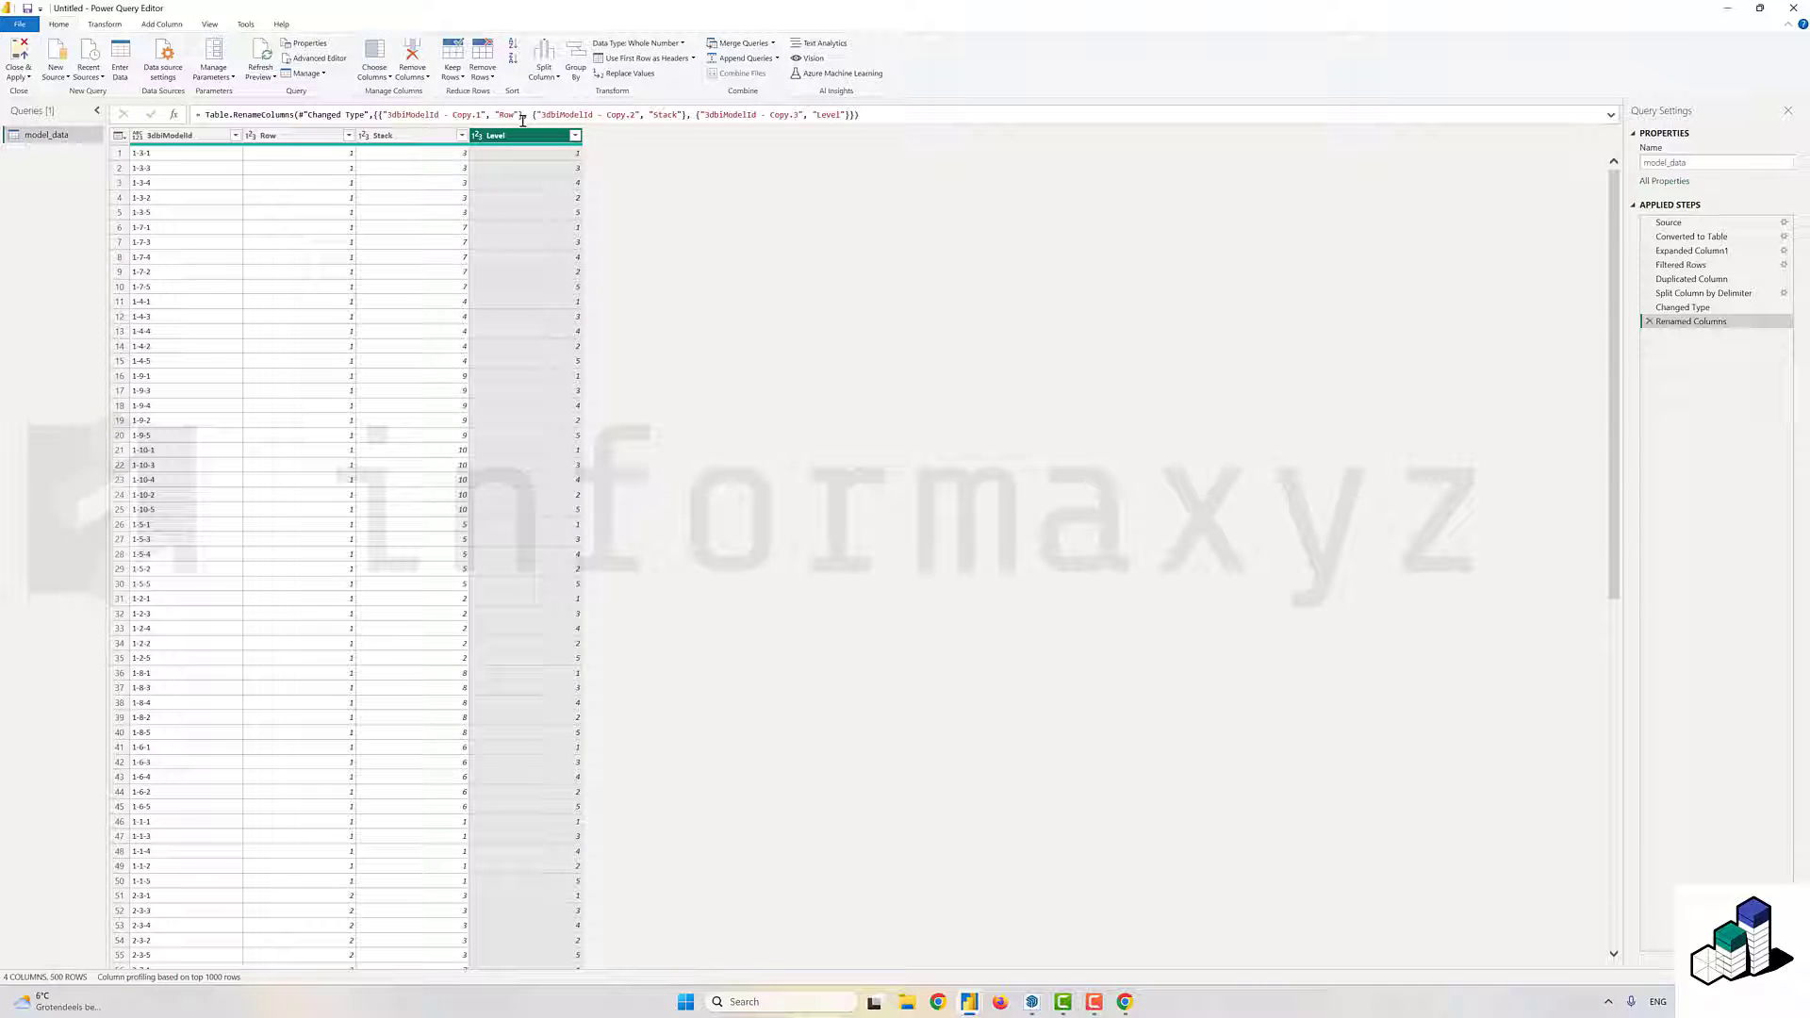
# - Add a custom column named PaletteRowIndex with the formula ([Stack] - 1) * 5 + [Level]
pyautogui.click(162, 26)
pyautogui.click(67, 57)
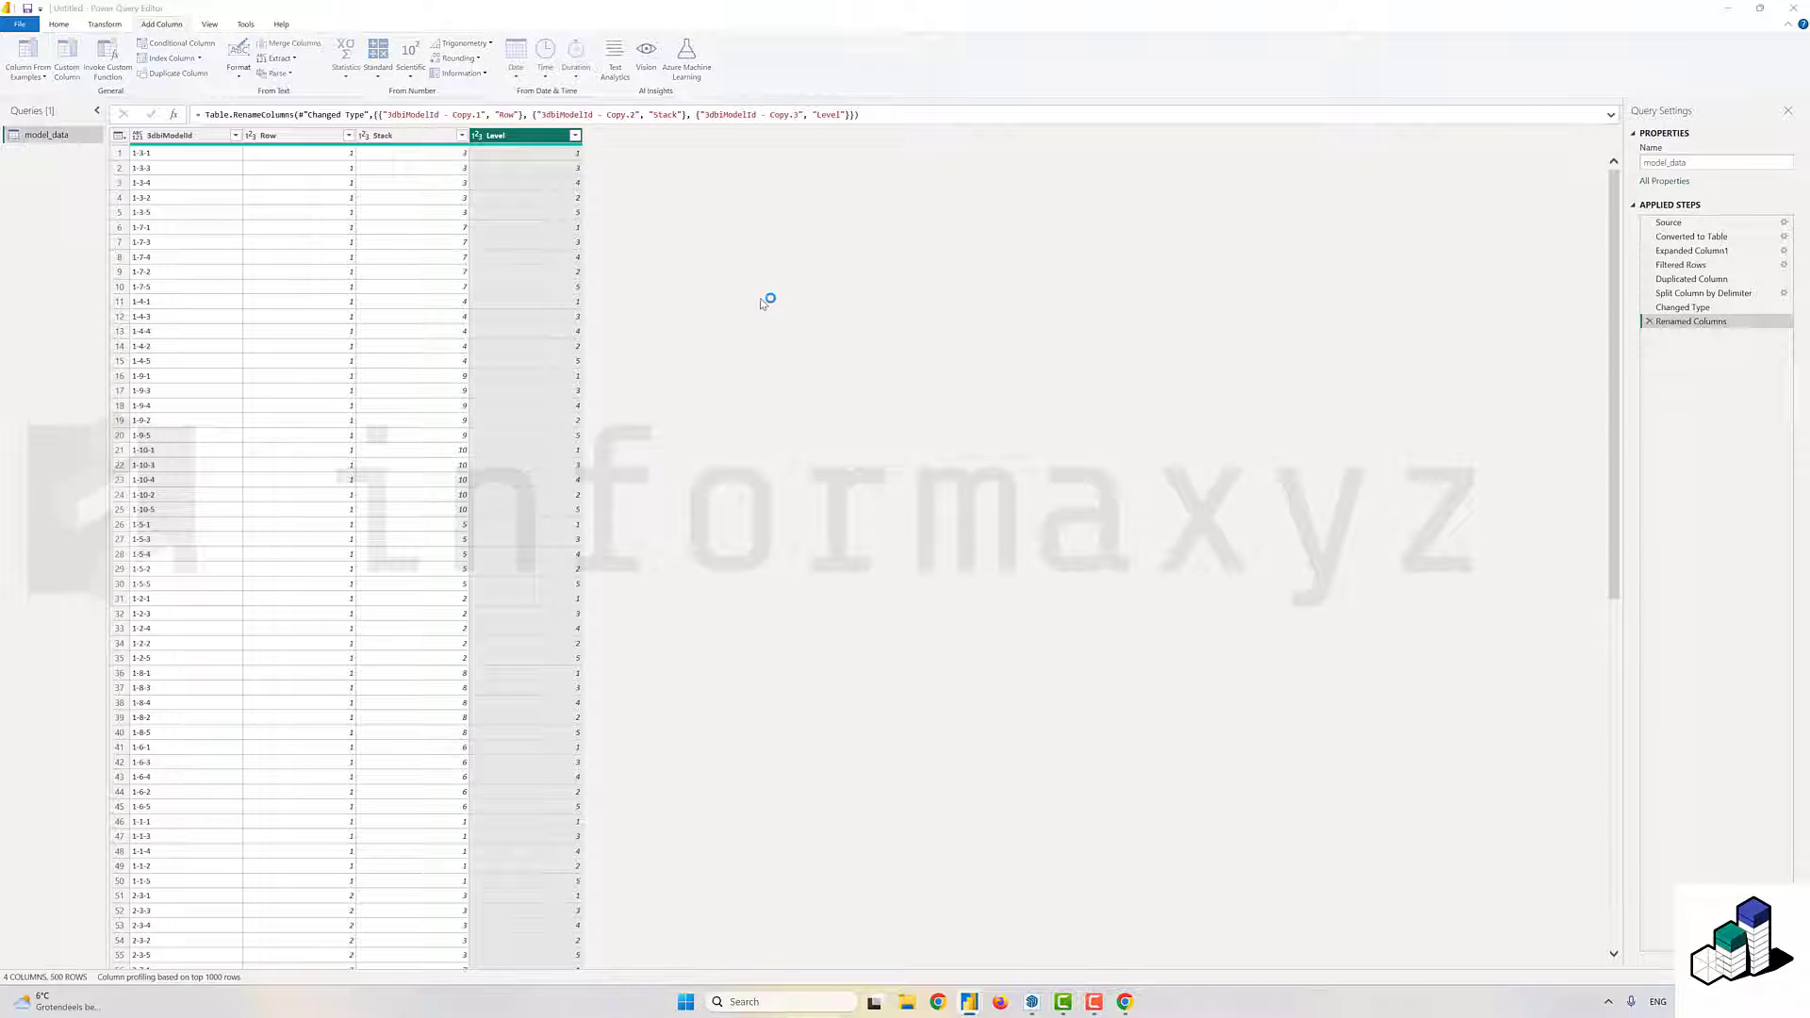
pyautogui.moveTo(743, 429); pyautogui.dragTo(682, 424)
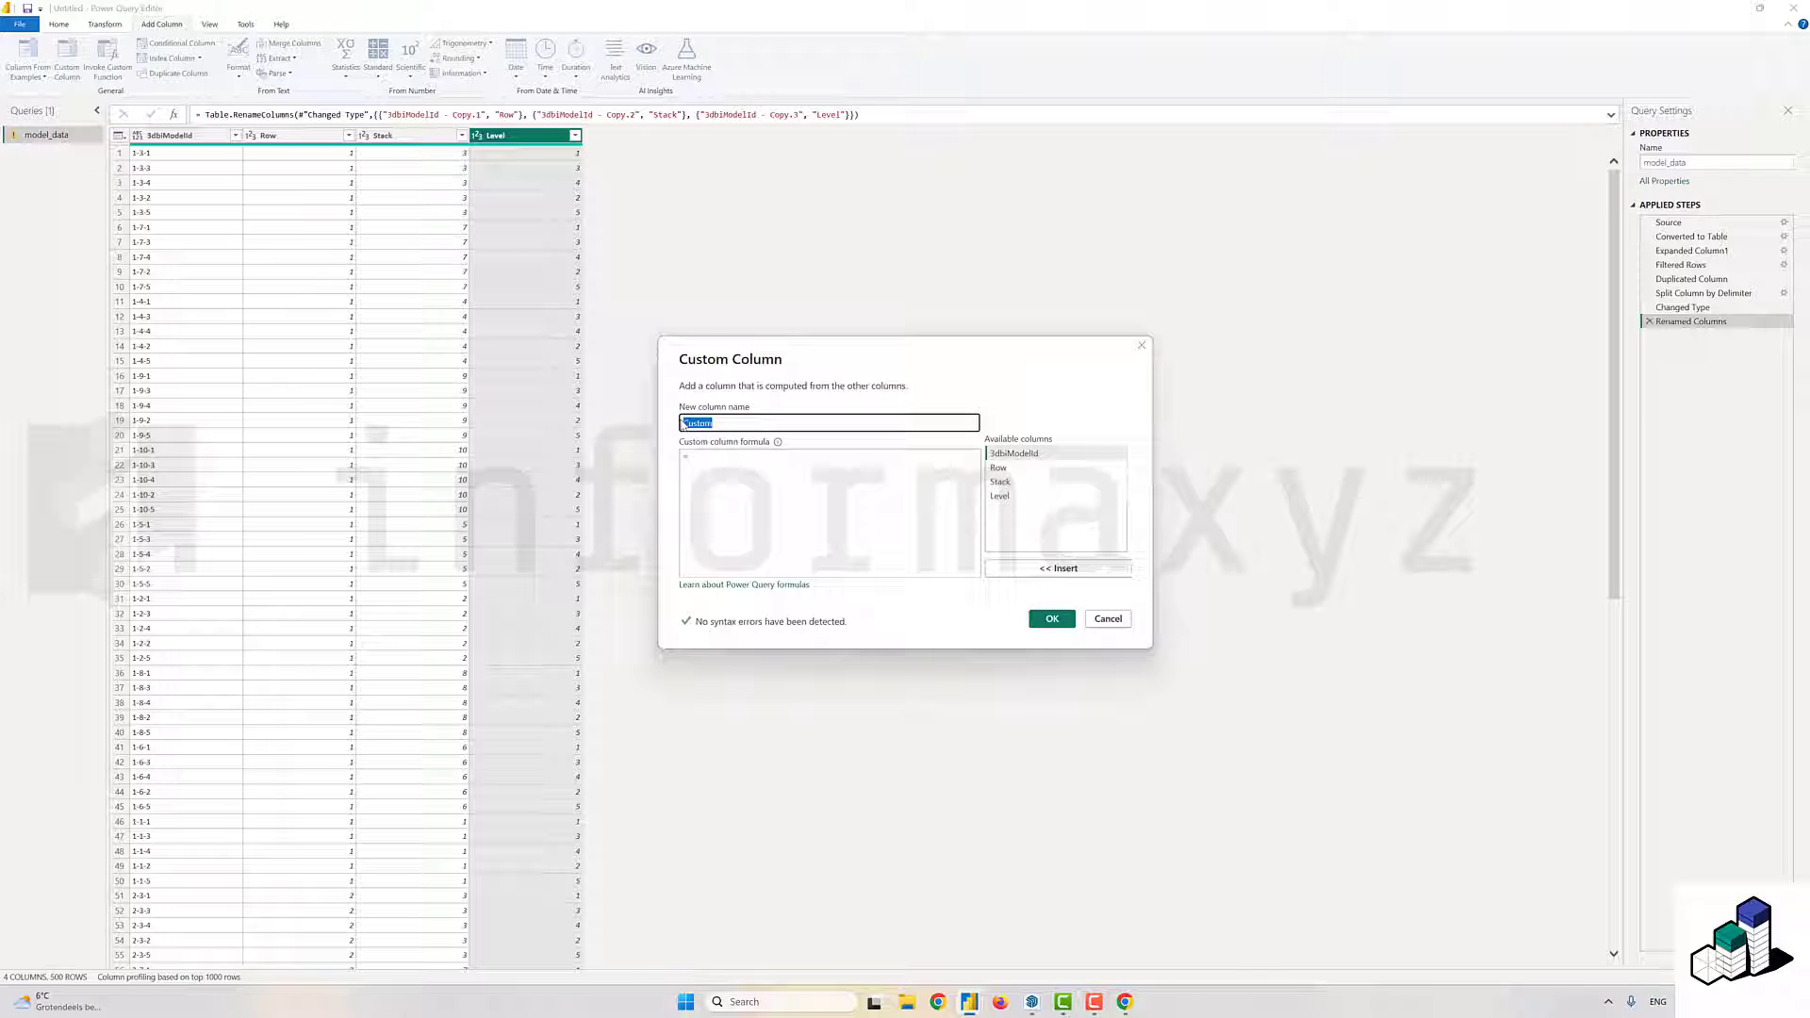
pyautogui.write('ValetteRowIndex')
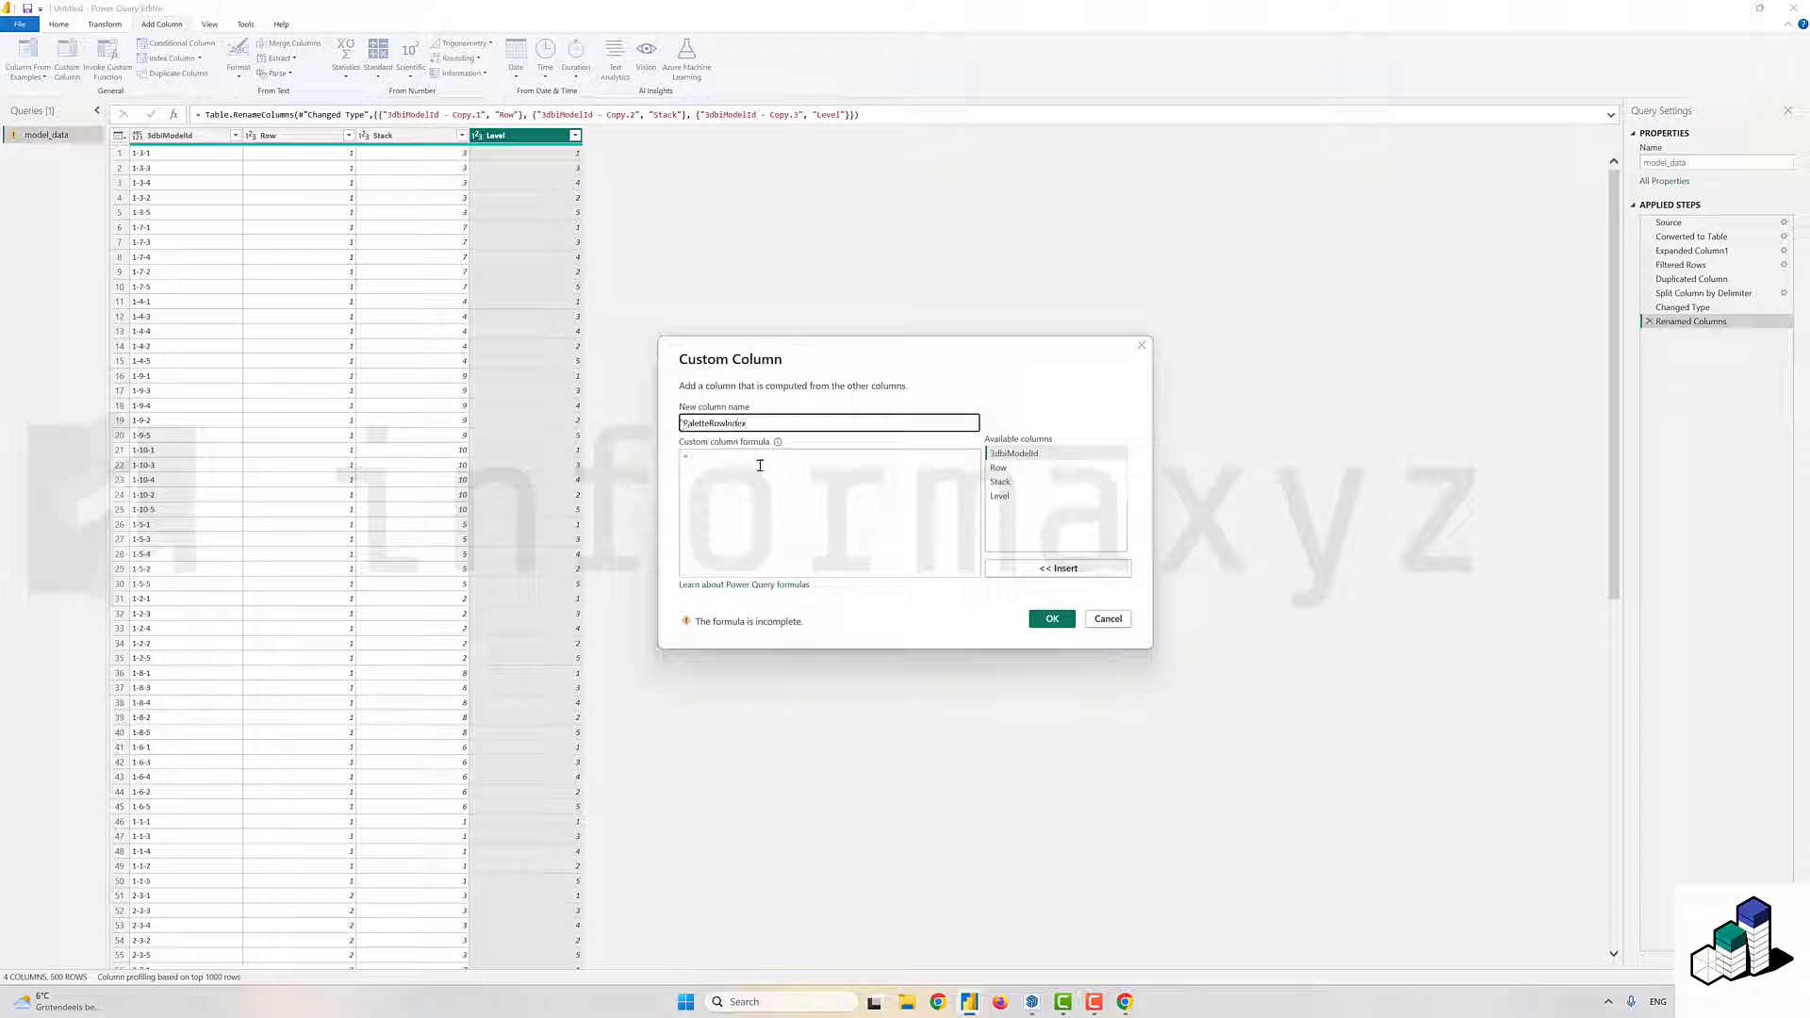
pyautogui.click(760, 466)
pyautogui.click(1020, 482)
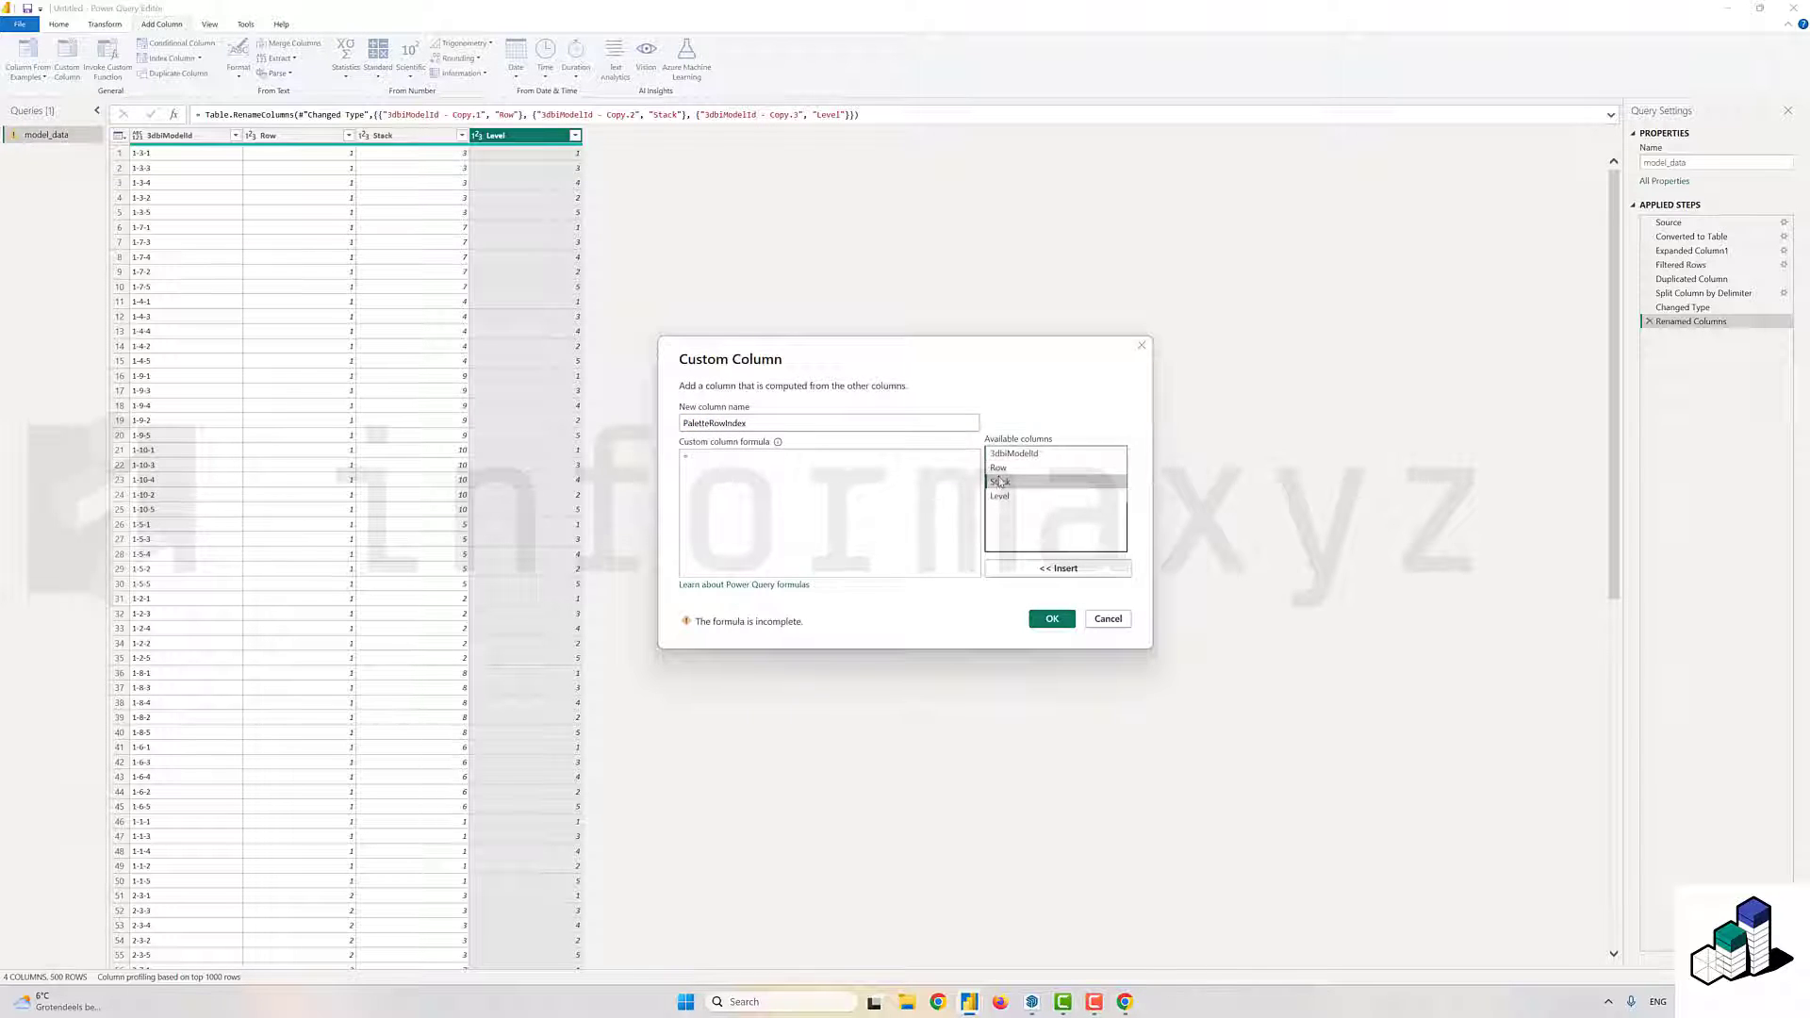
pyautogui.click(1045, 569)
pyautogui.write('- 1)')
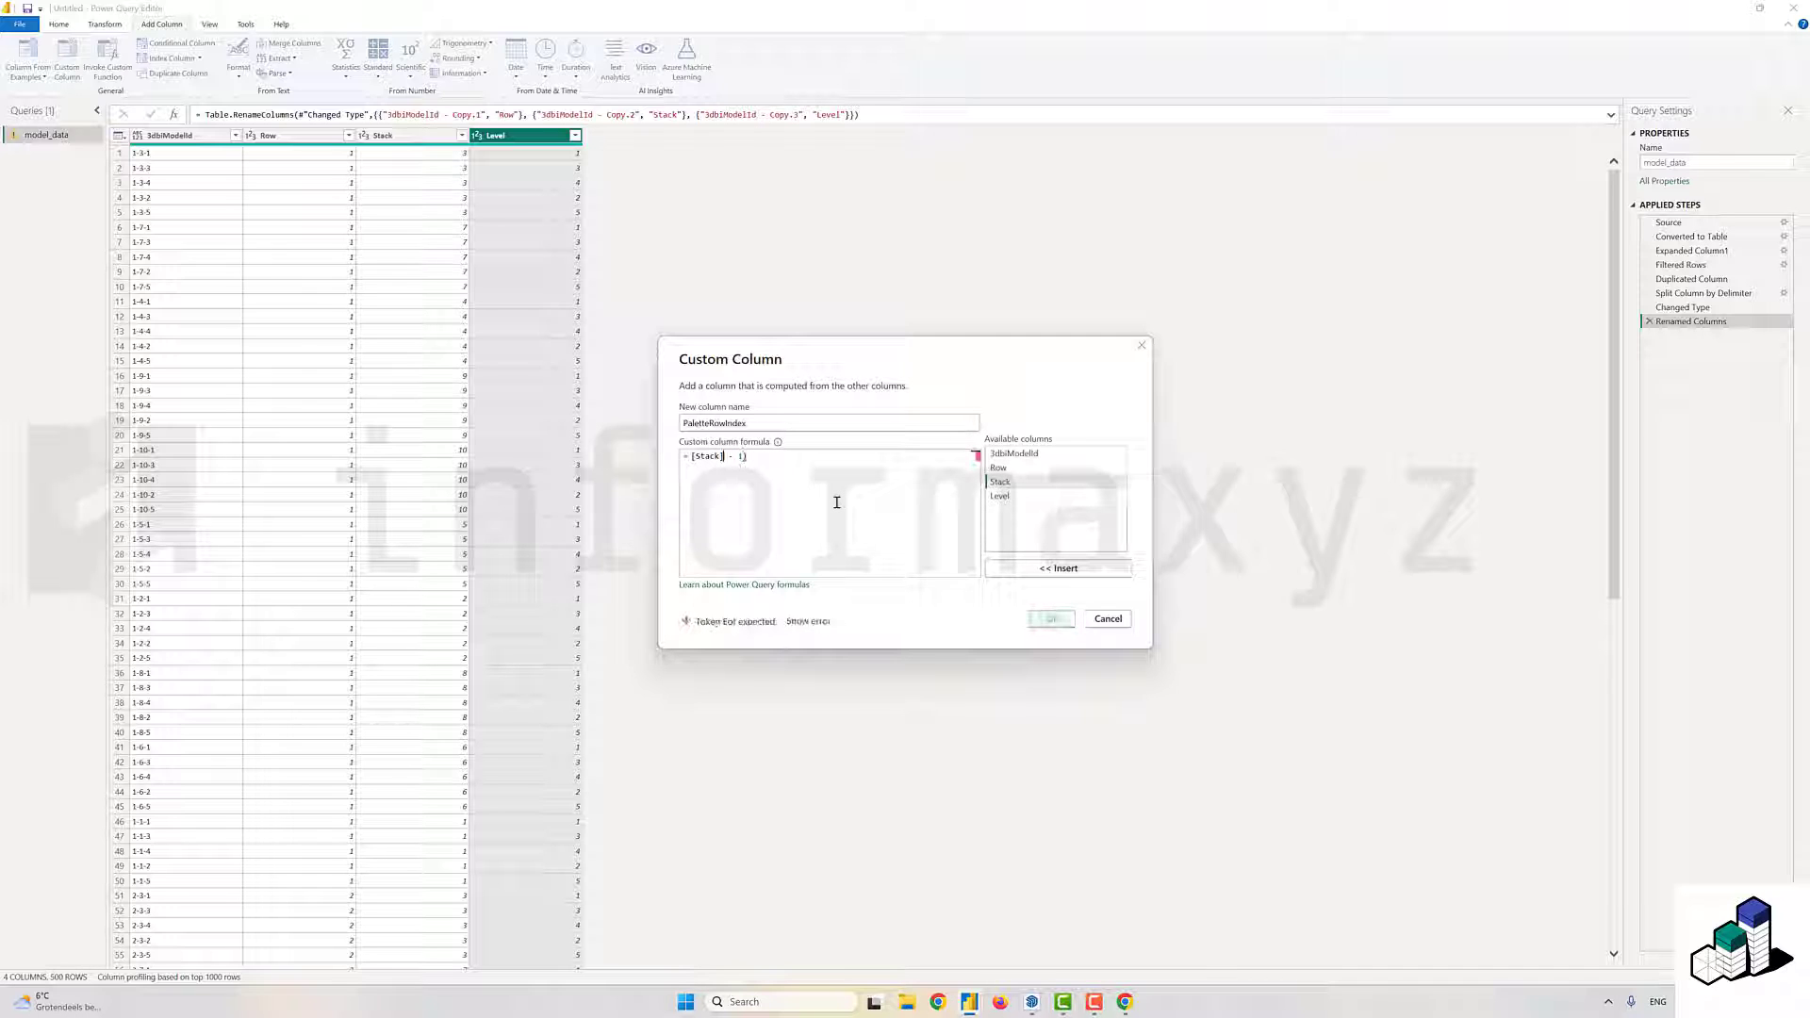
pyautogui.write('(')
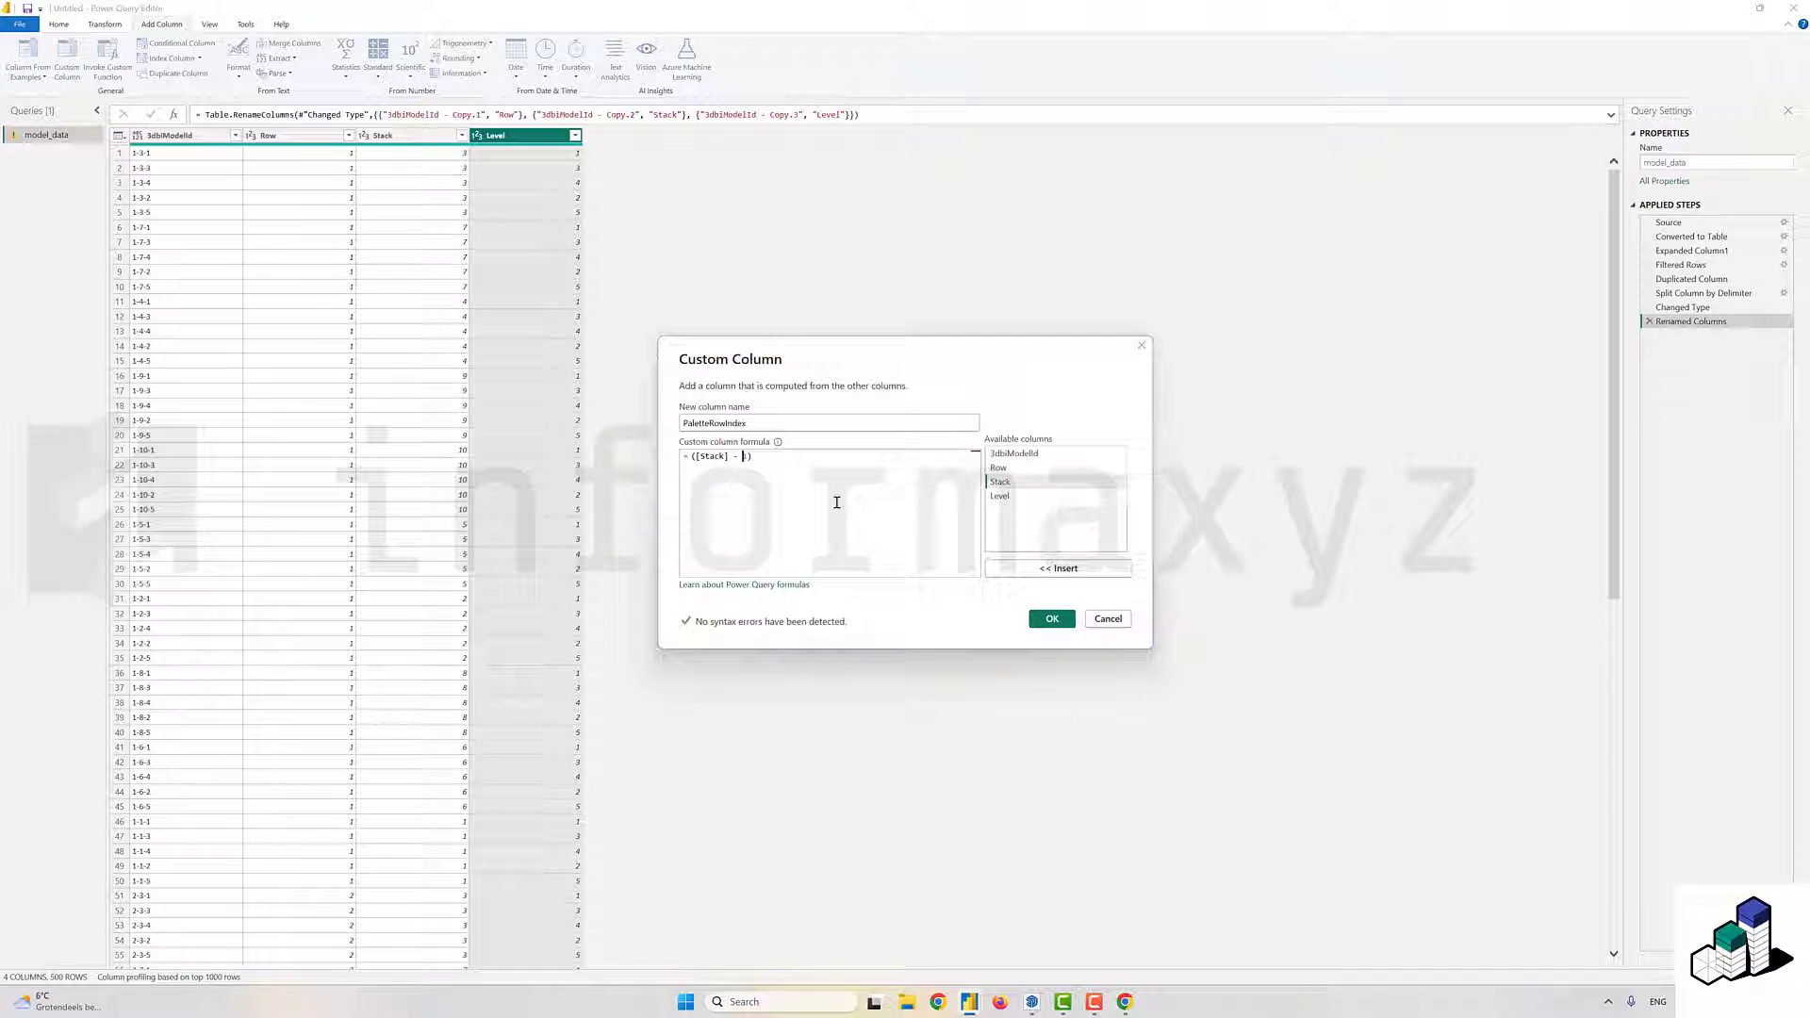
pyautogui.write(' * 5 + L')
pyautogui.click(1005, 497)
pyautogui.click(1057, 568)
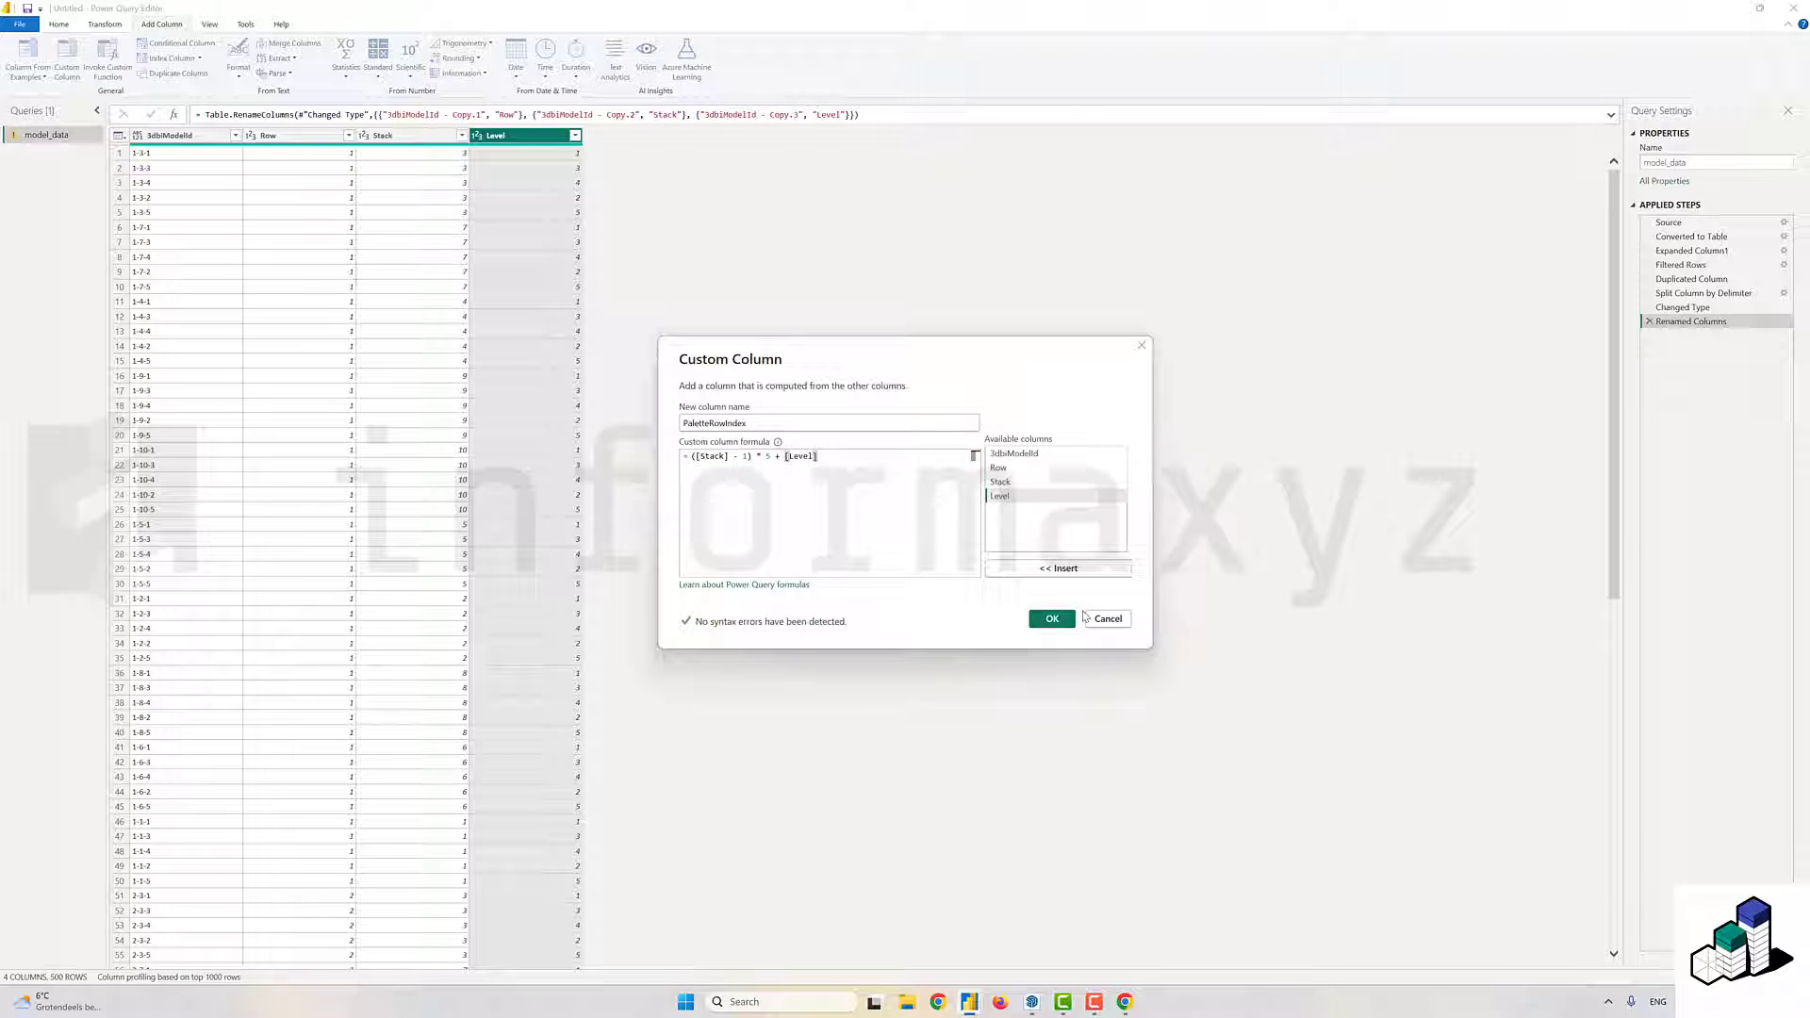
pyautogui.click(1053, 618)
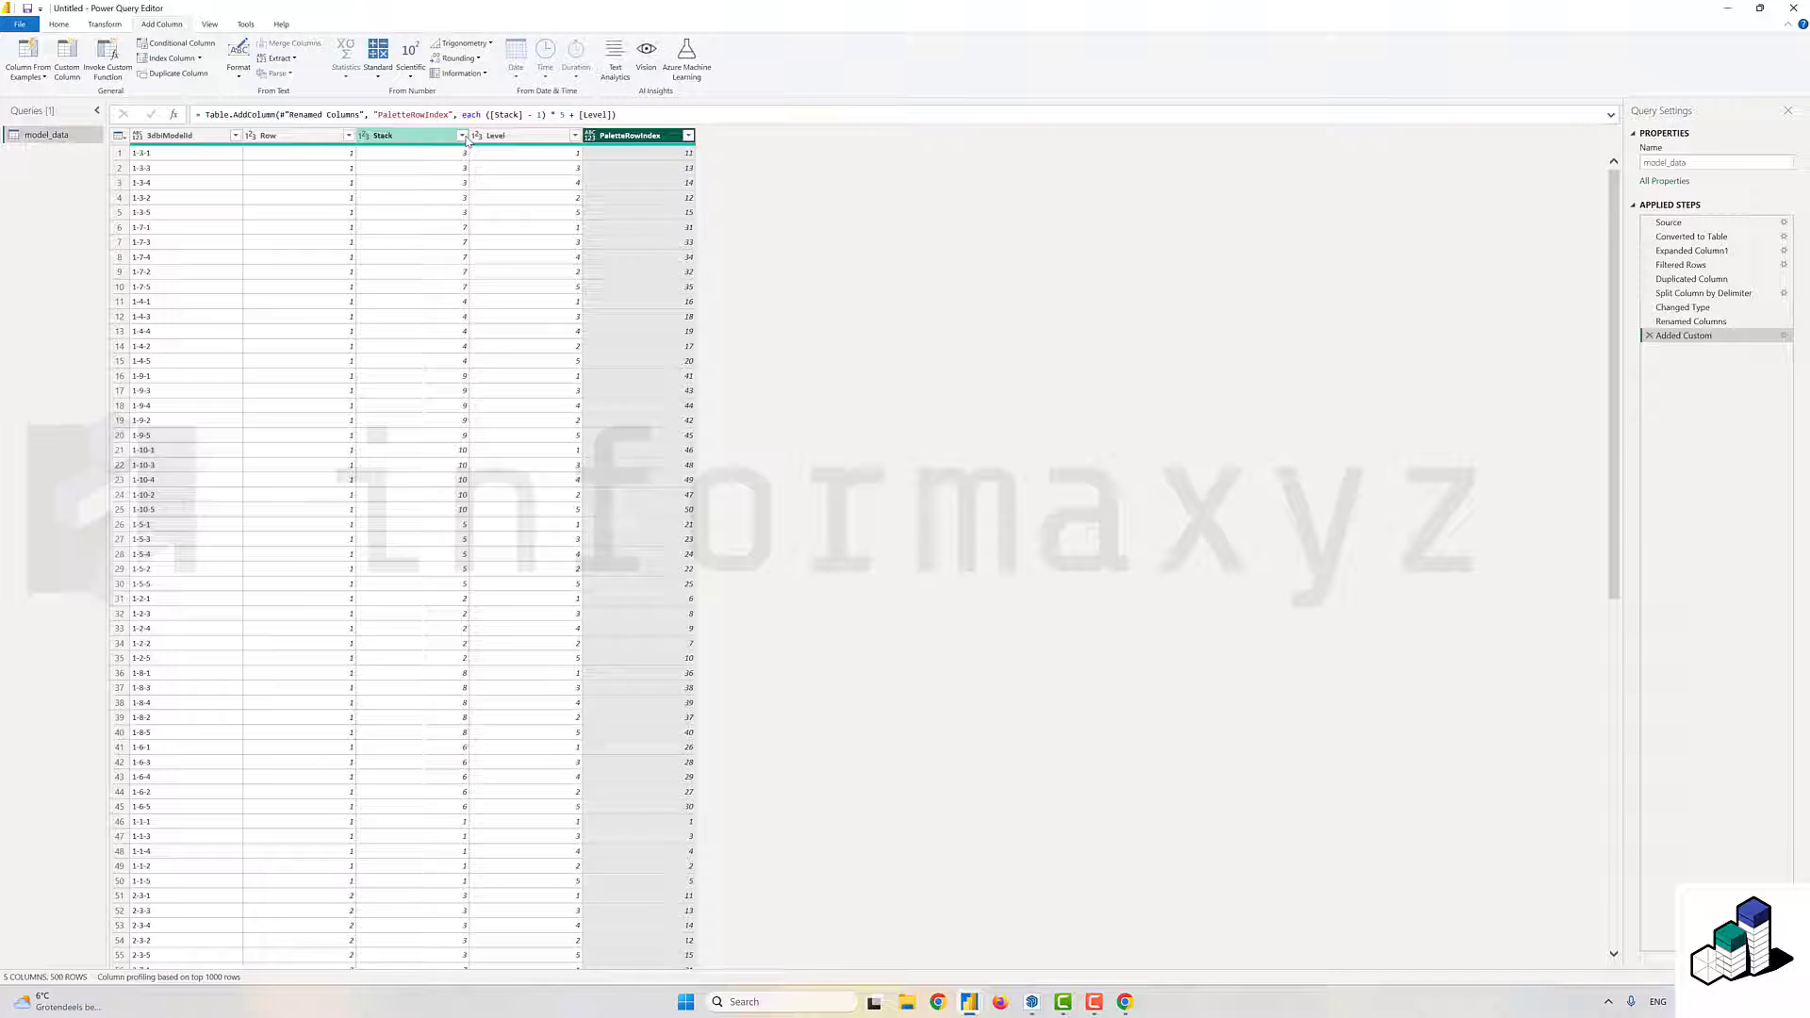
# - Sort the rows ascending by Stack and by Level within it, and apply the query to load it into the report
pyautogui.click(462, 135)
pyautogui.click(306, 155)
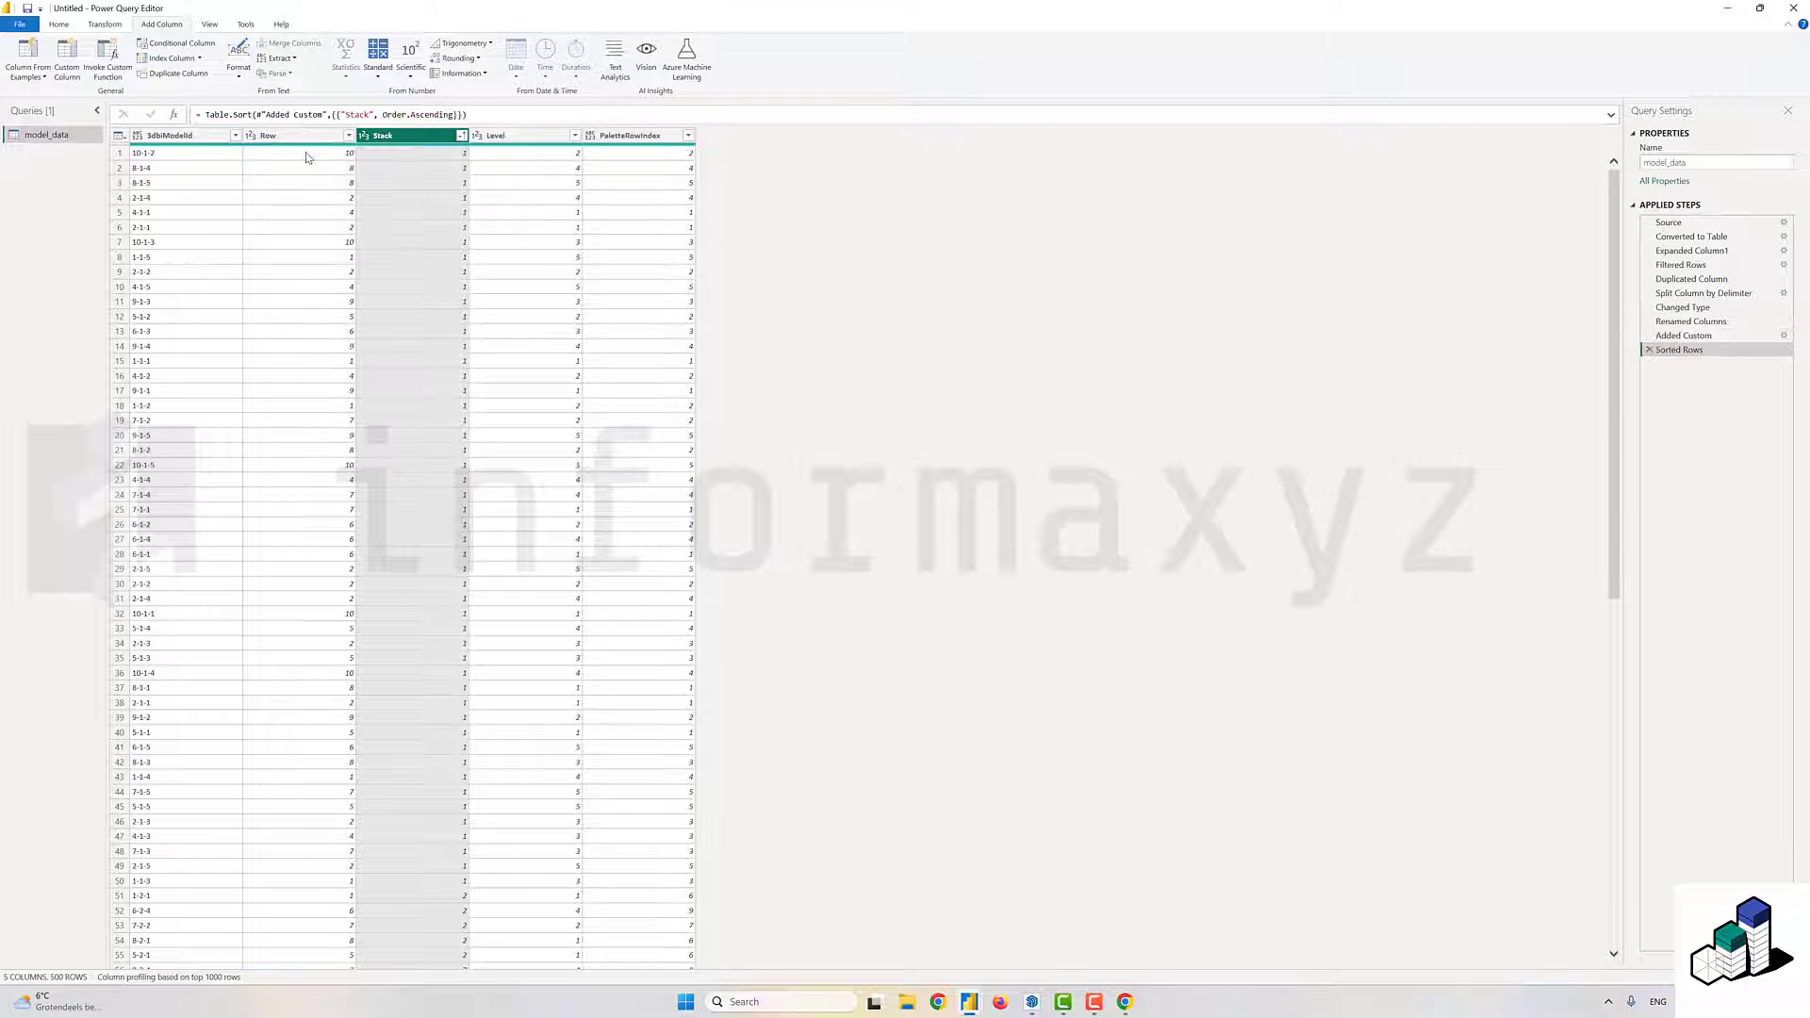
pyautogui.click(574, 135)
pyautogui.click(415, 170)
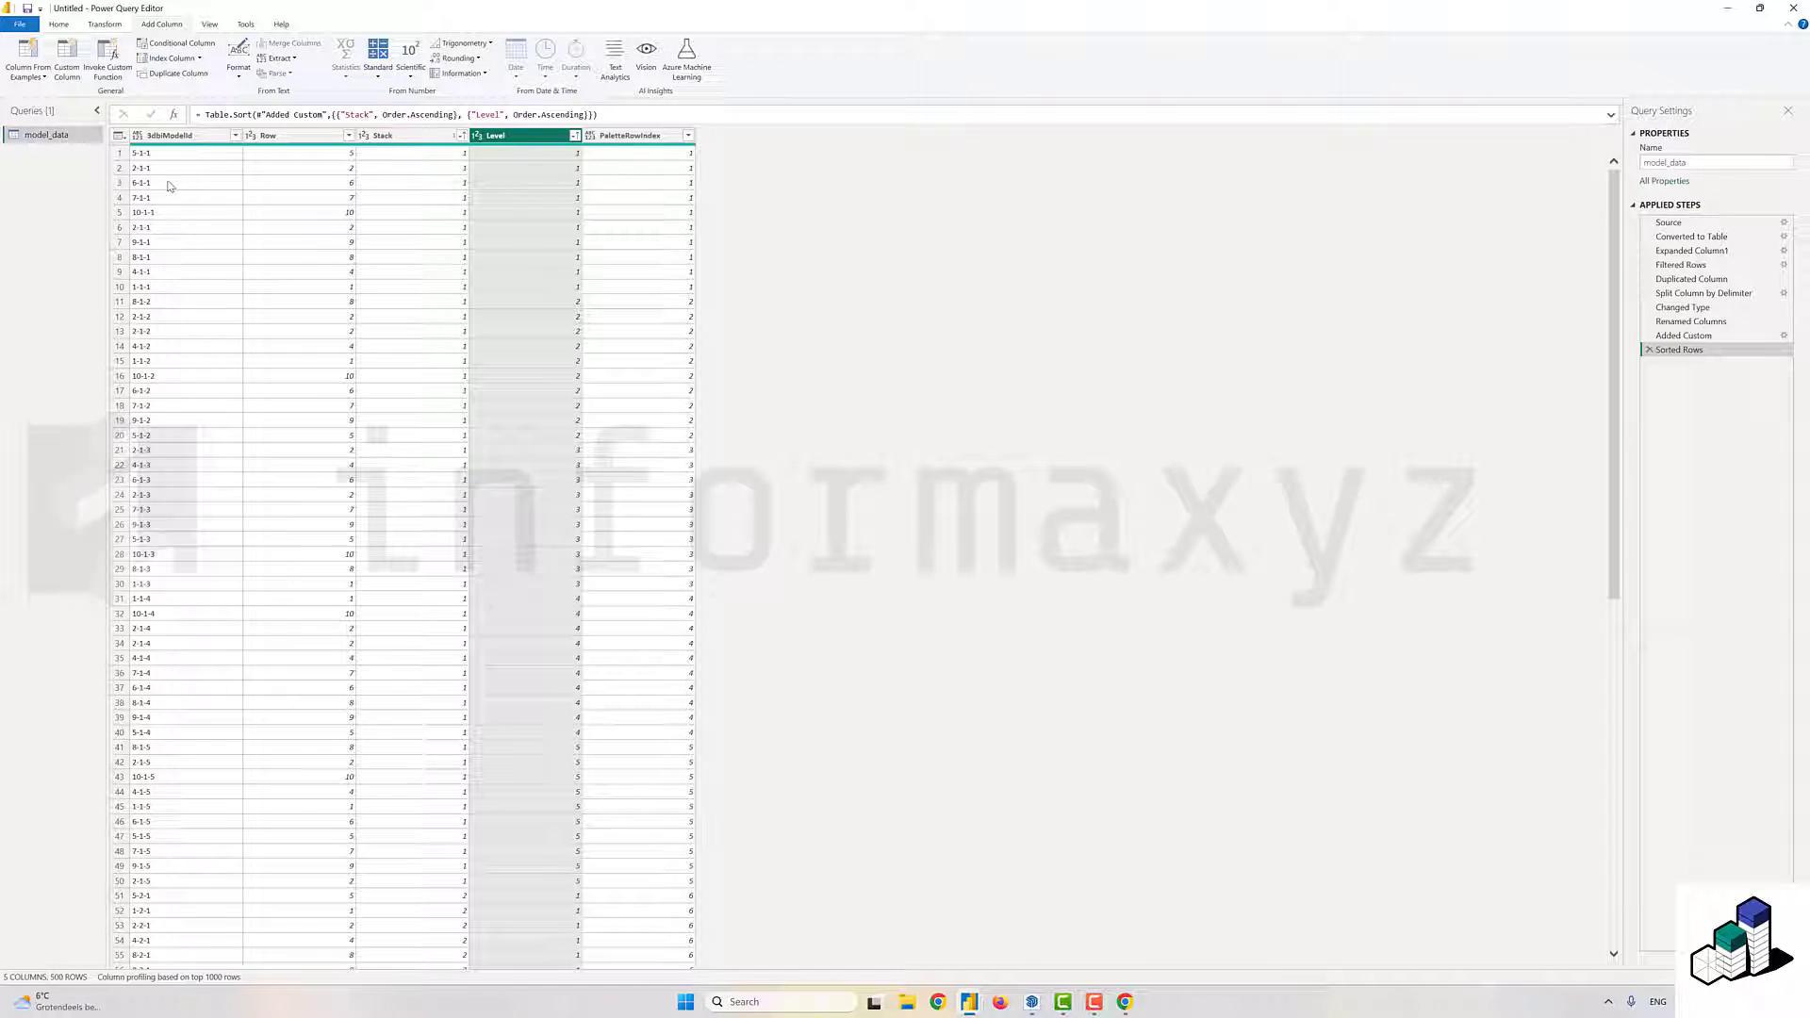
pyautogui.click(58, 25)
pyautogui.click(28, 52)
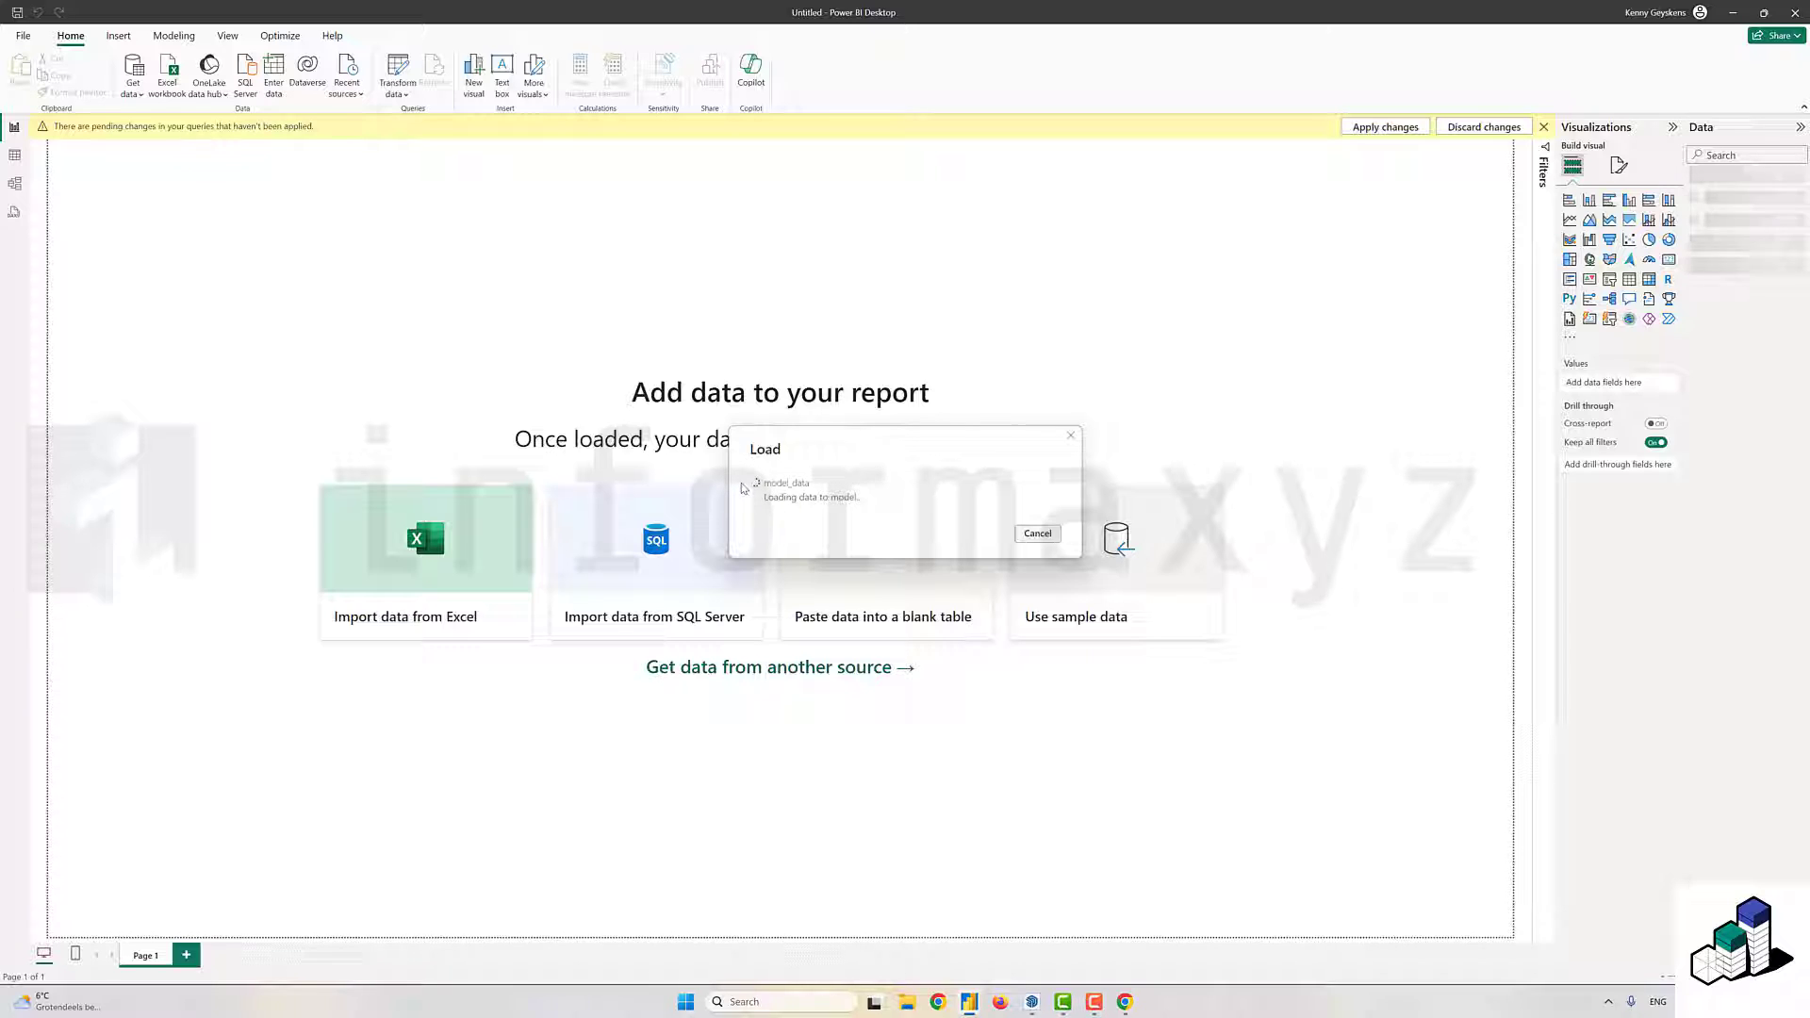
# - Insert a table visual and place it in the lower-left part of the report page, about half the page wide
pyautogui.click(1630, 279)
pyautogui.moveTo(226, 123); pyautogui.dragTo(215, 600)
pyautogui.moveTo(331, 742); pyautogui.dragTo(720, 752)
# - Add the Row and Stack fields of model_data to the table visual, both set to Don't summarize
pyautogui.click(1699, 179)
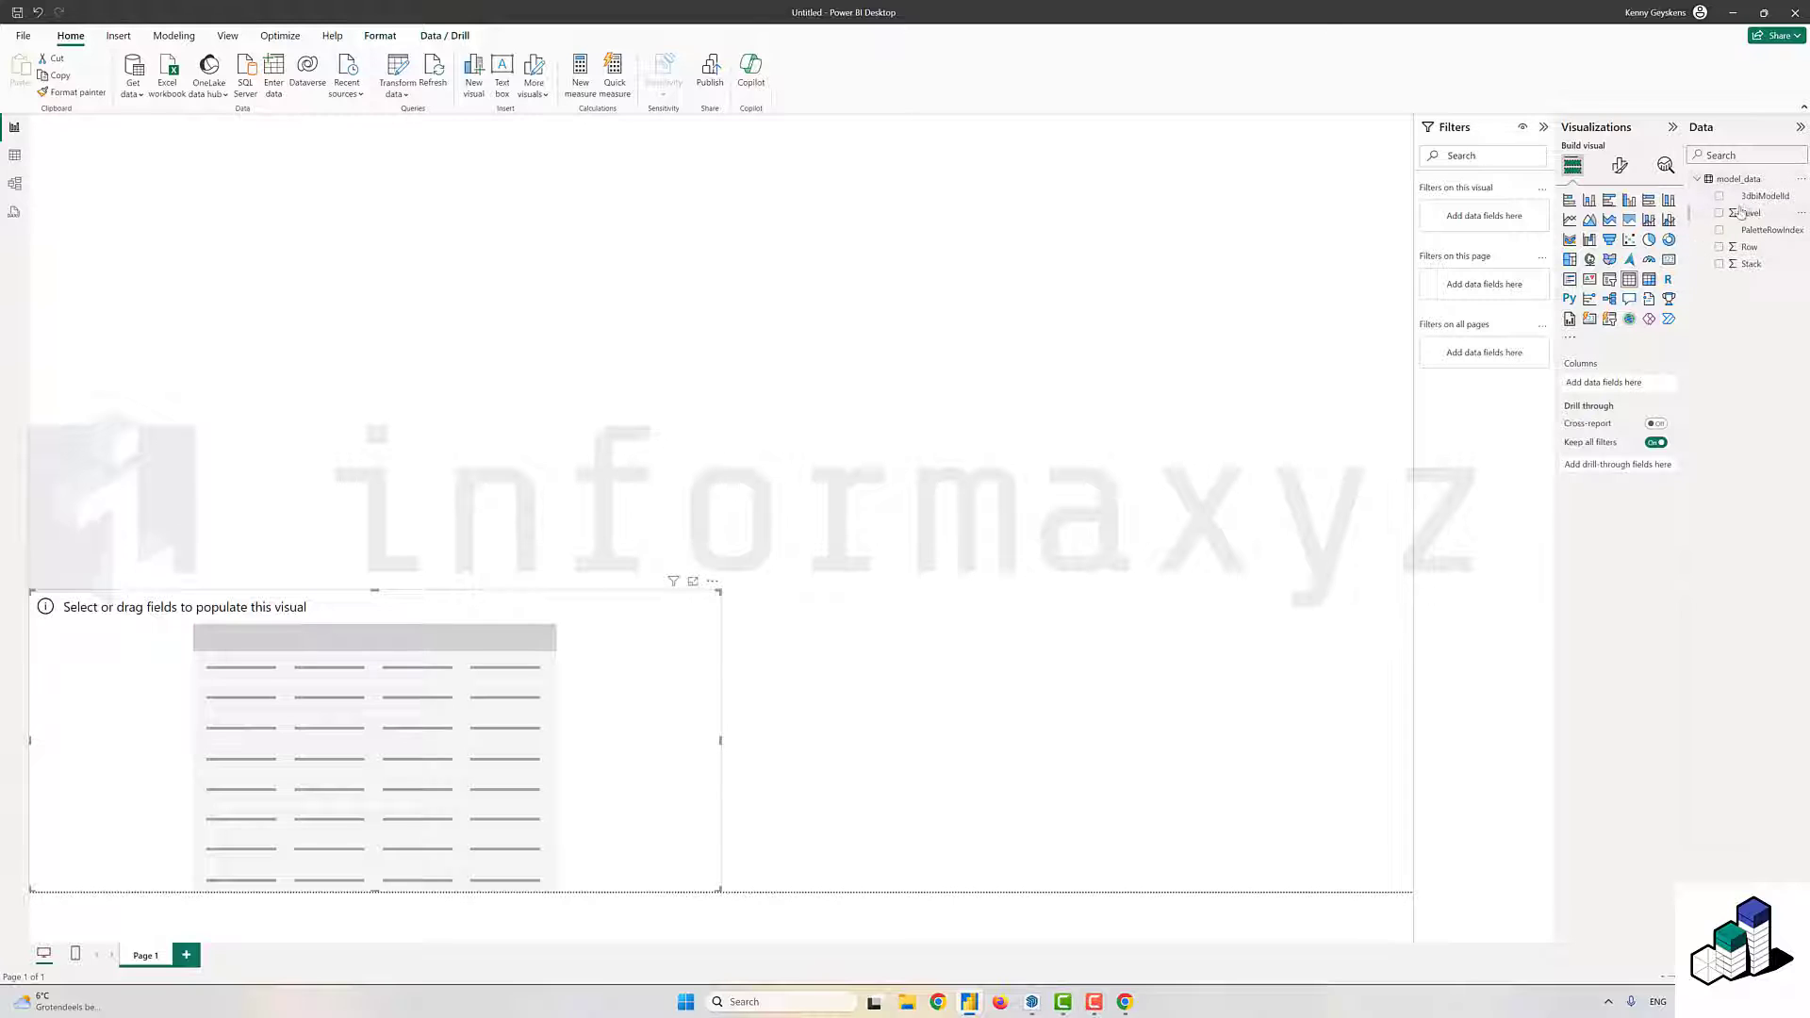
pyautogui.moveTo(1750, 246); pyautogui.dragTo(1628, 393)
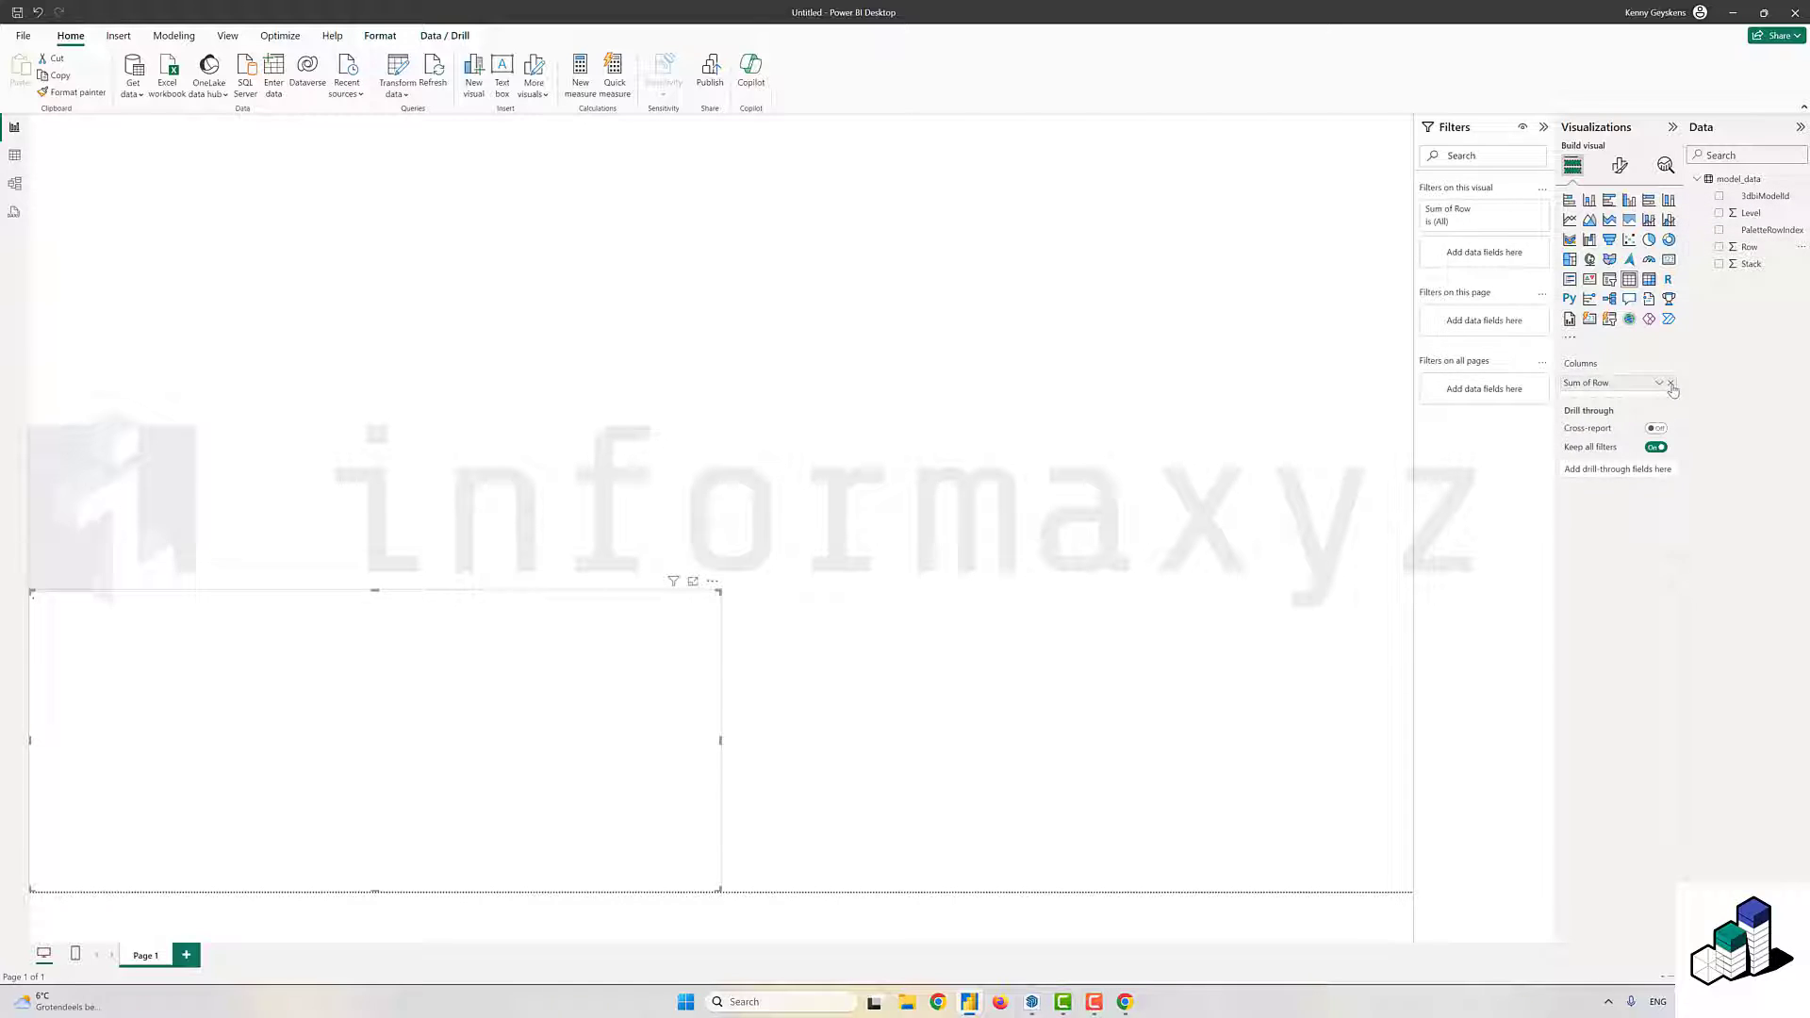
pyautogui.click(1659, 382)
pyautogui.click(1712, 473)
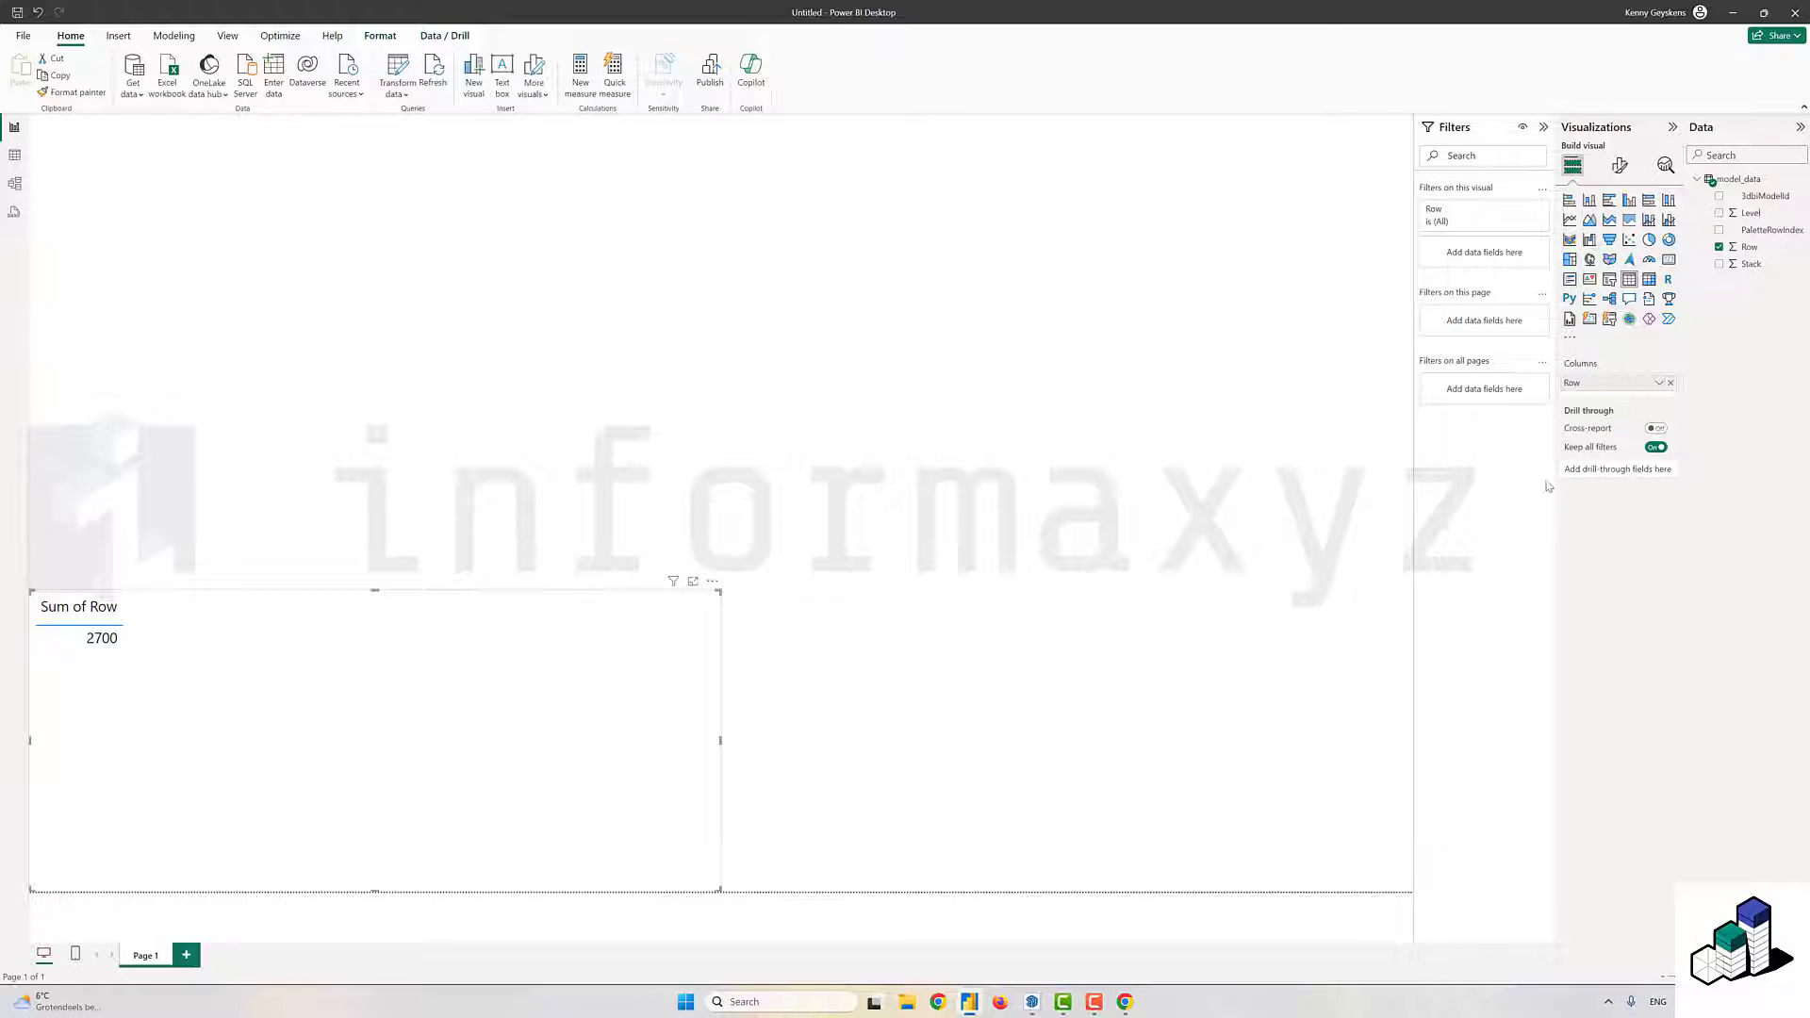
pyautogui.moveTo(1751, 264); pyautogui.dragTo(1617, 398)
pyautogui.click(1658, 400)
pyautogui.click(1714, 510)
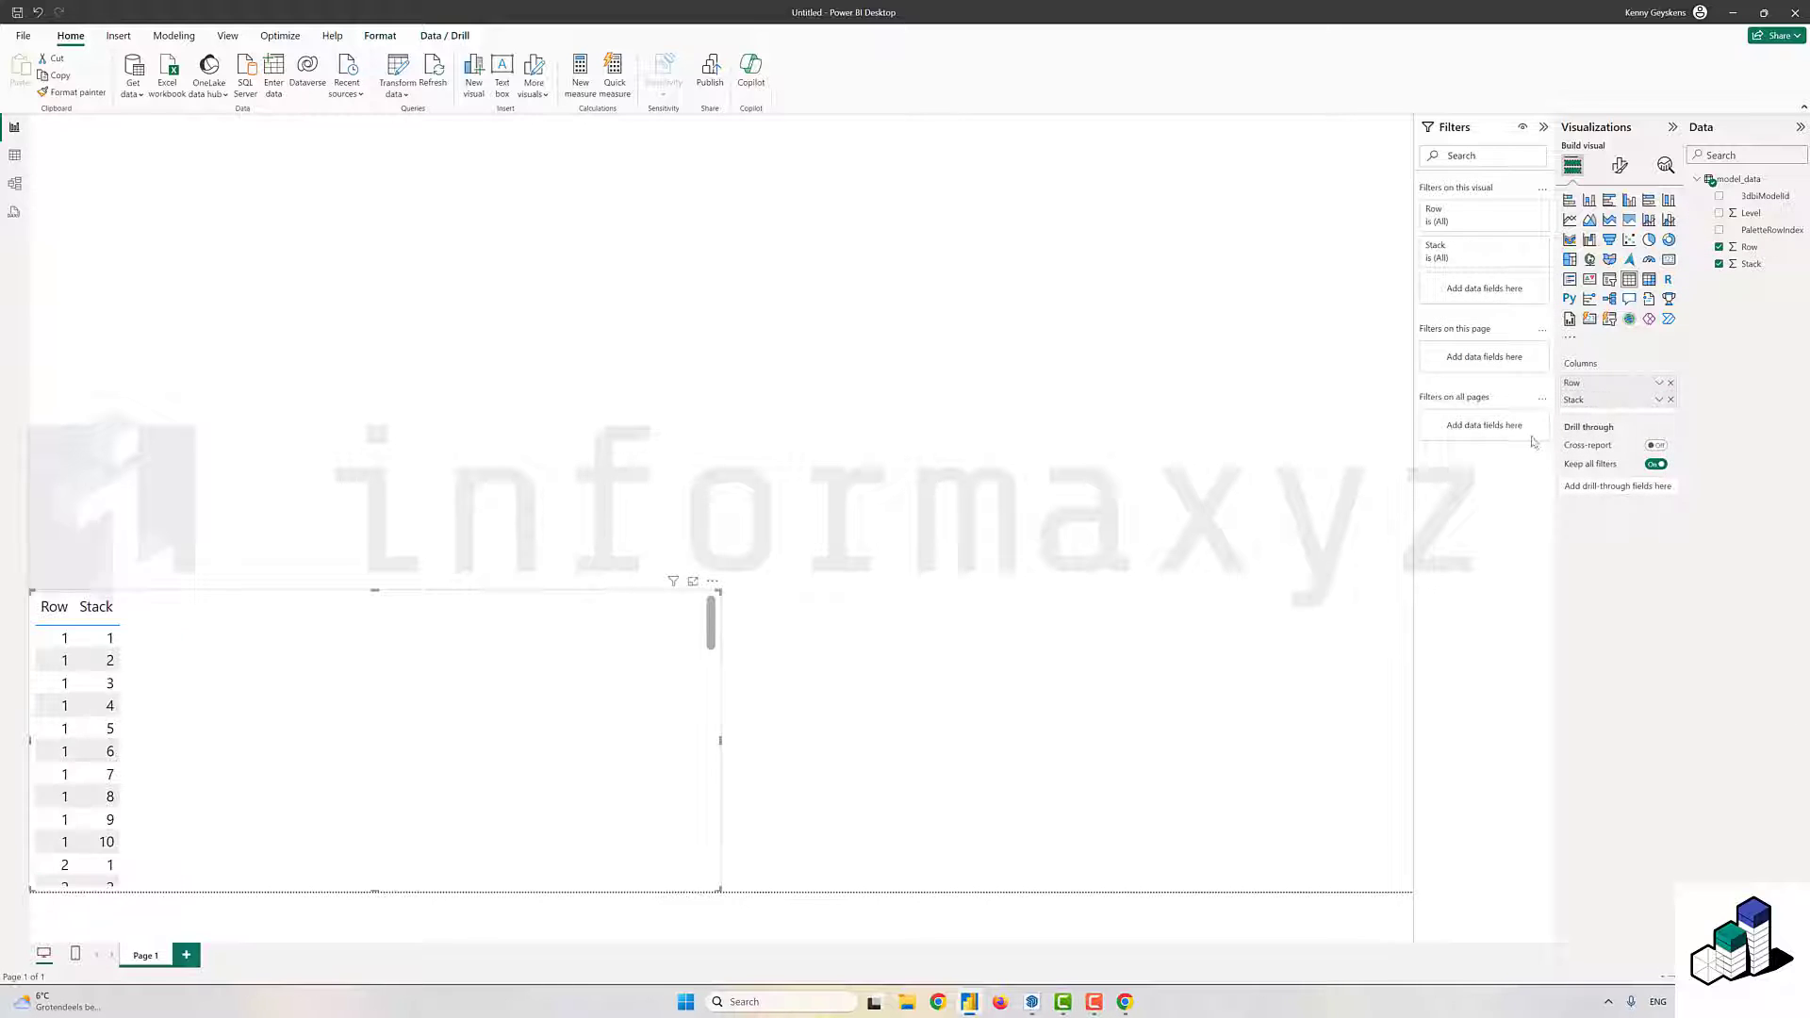
# - Add the Level and PaletteRowIndex fields as further table columns without summarizing them
pyautogui.moveTo(1751, 213); pyautogui.dragTo(1676, 426)
pyautogui.click(1660, 417)
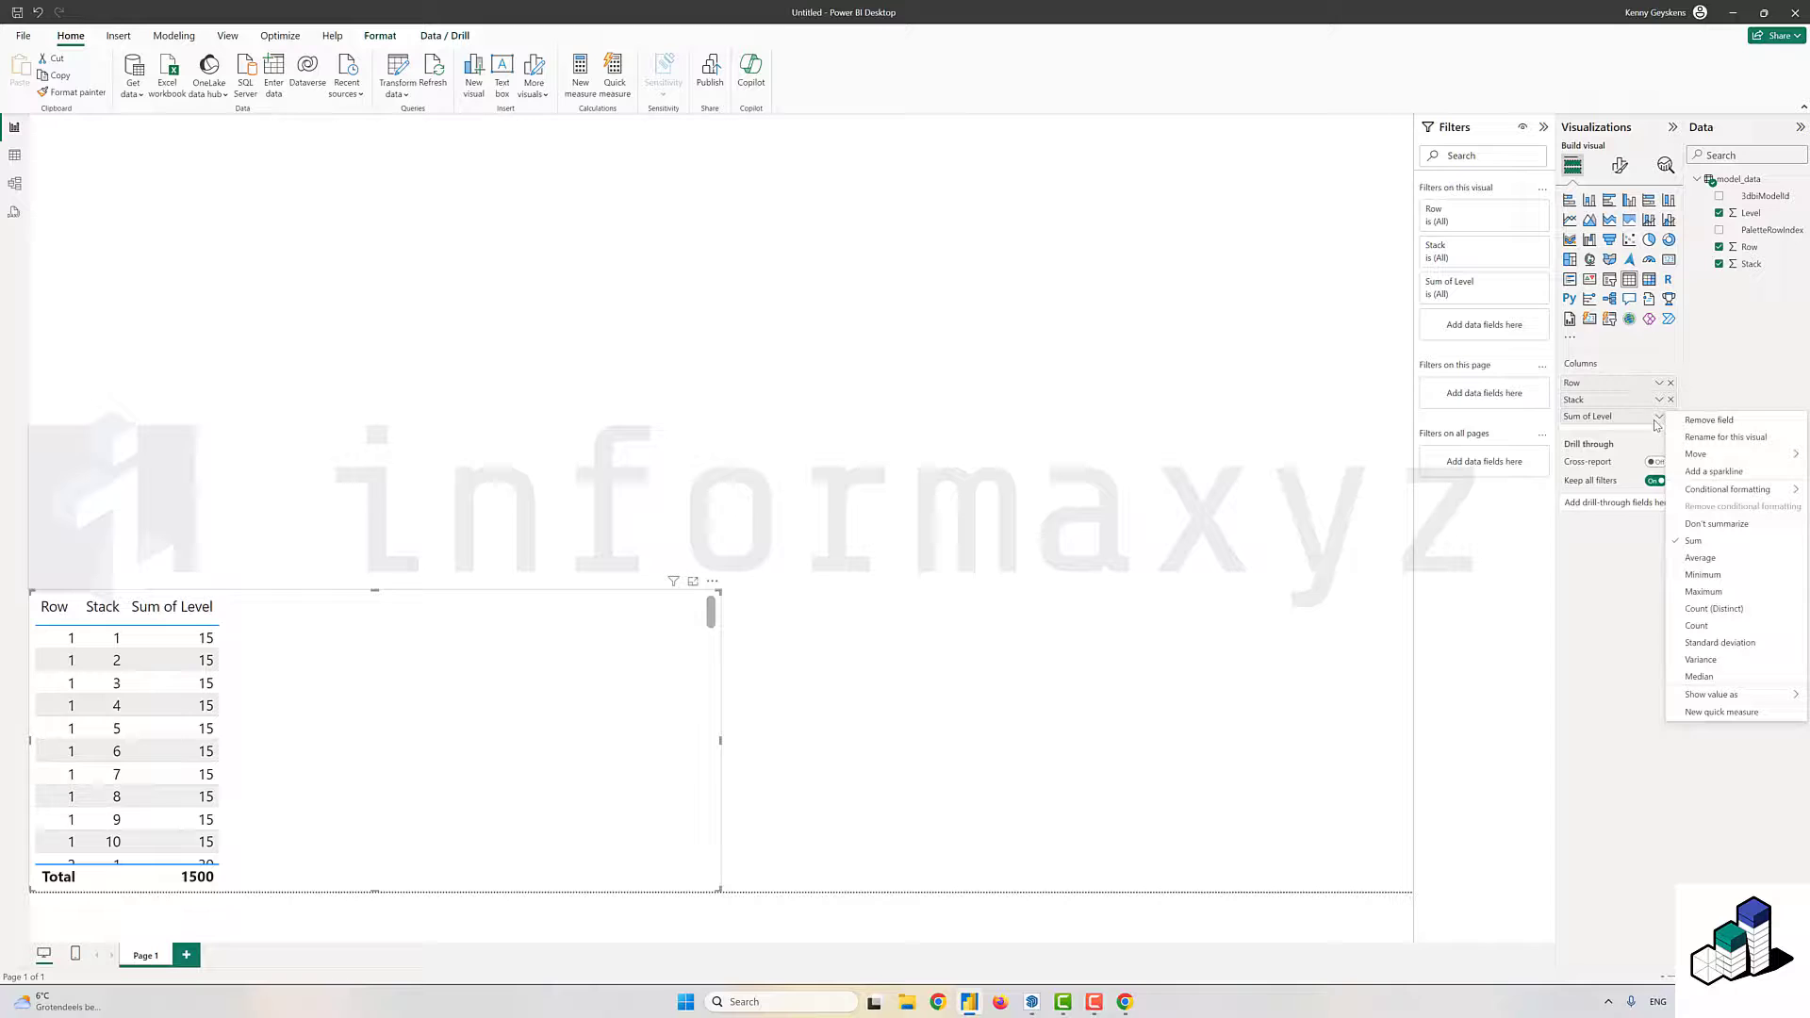
pyautogui.click(1712, 517)
pyautogui.moveTo(1773, 230); pyautogui.dragTo(1656, 434)
pyautogui.click(1659, 434)
pyautogui.click(1709, 523)
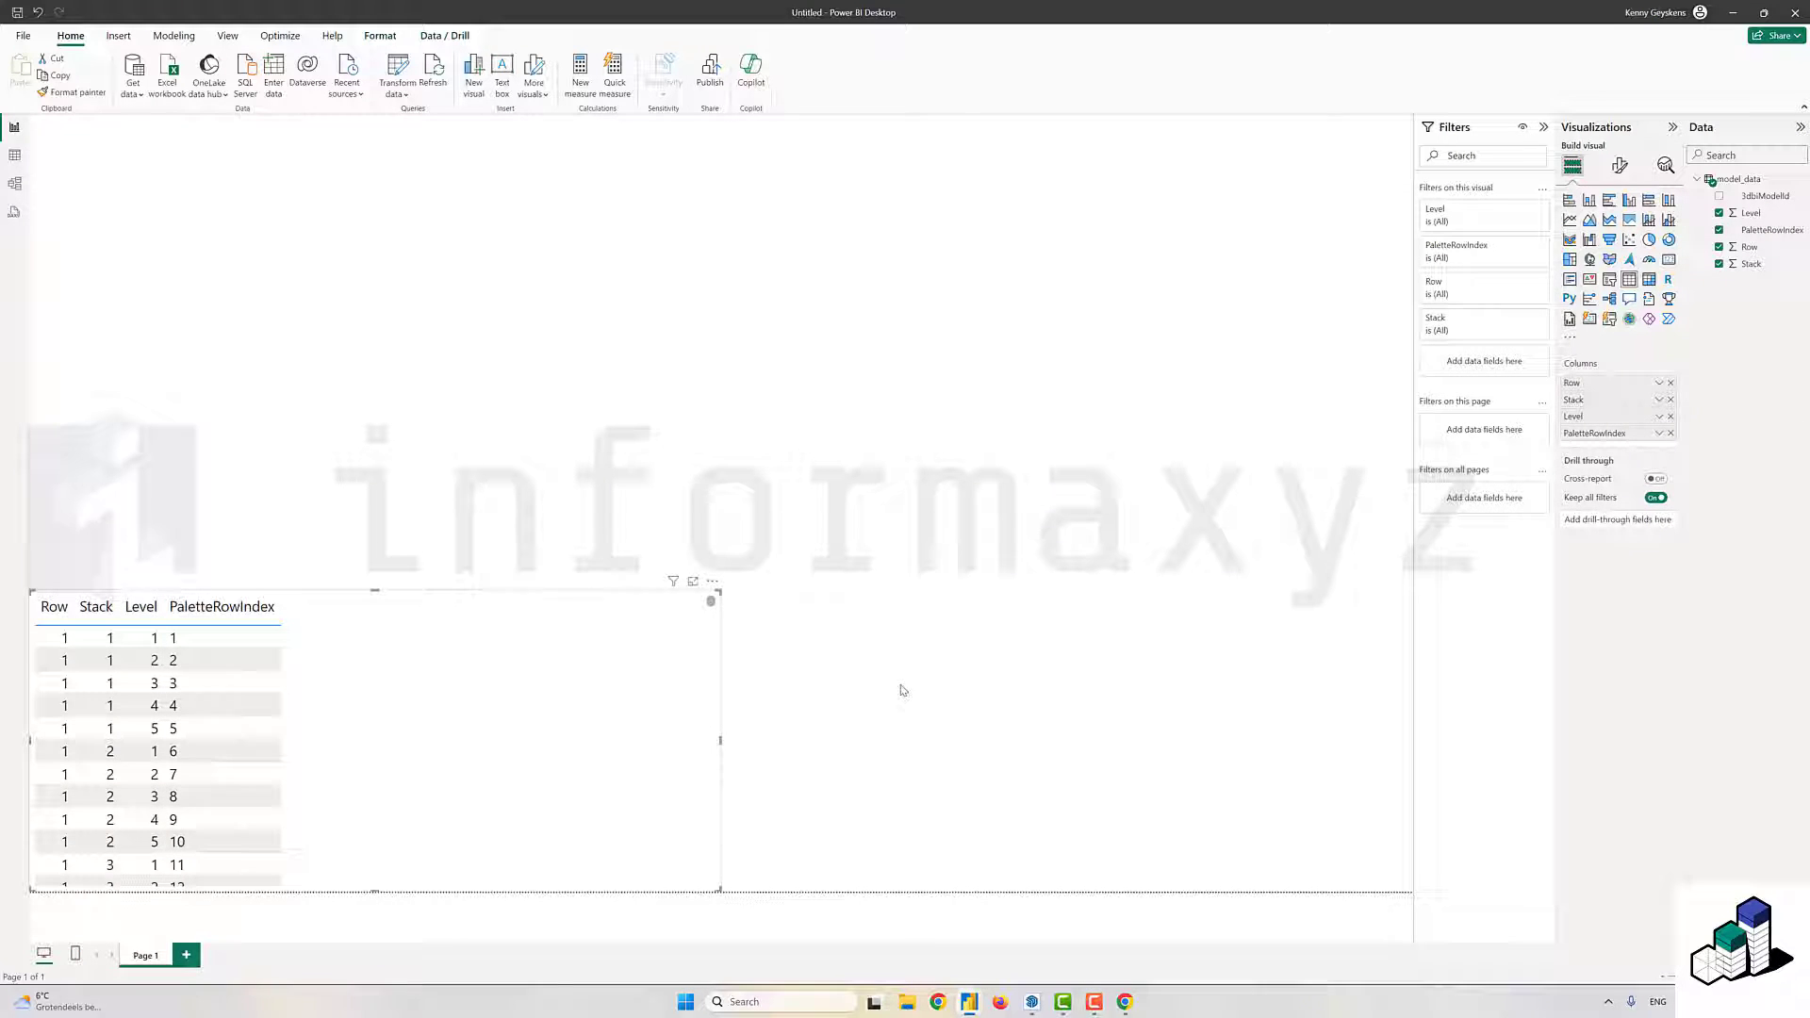
# - Change the data type of the PaletteRowIndex column in the query to Whole Number and apply the change
pyautogui.click(409, 64)
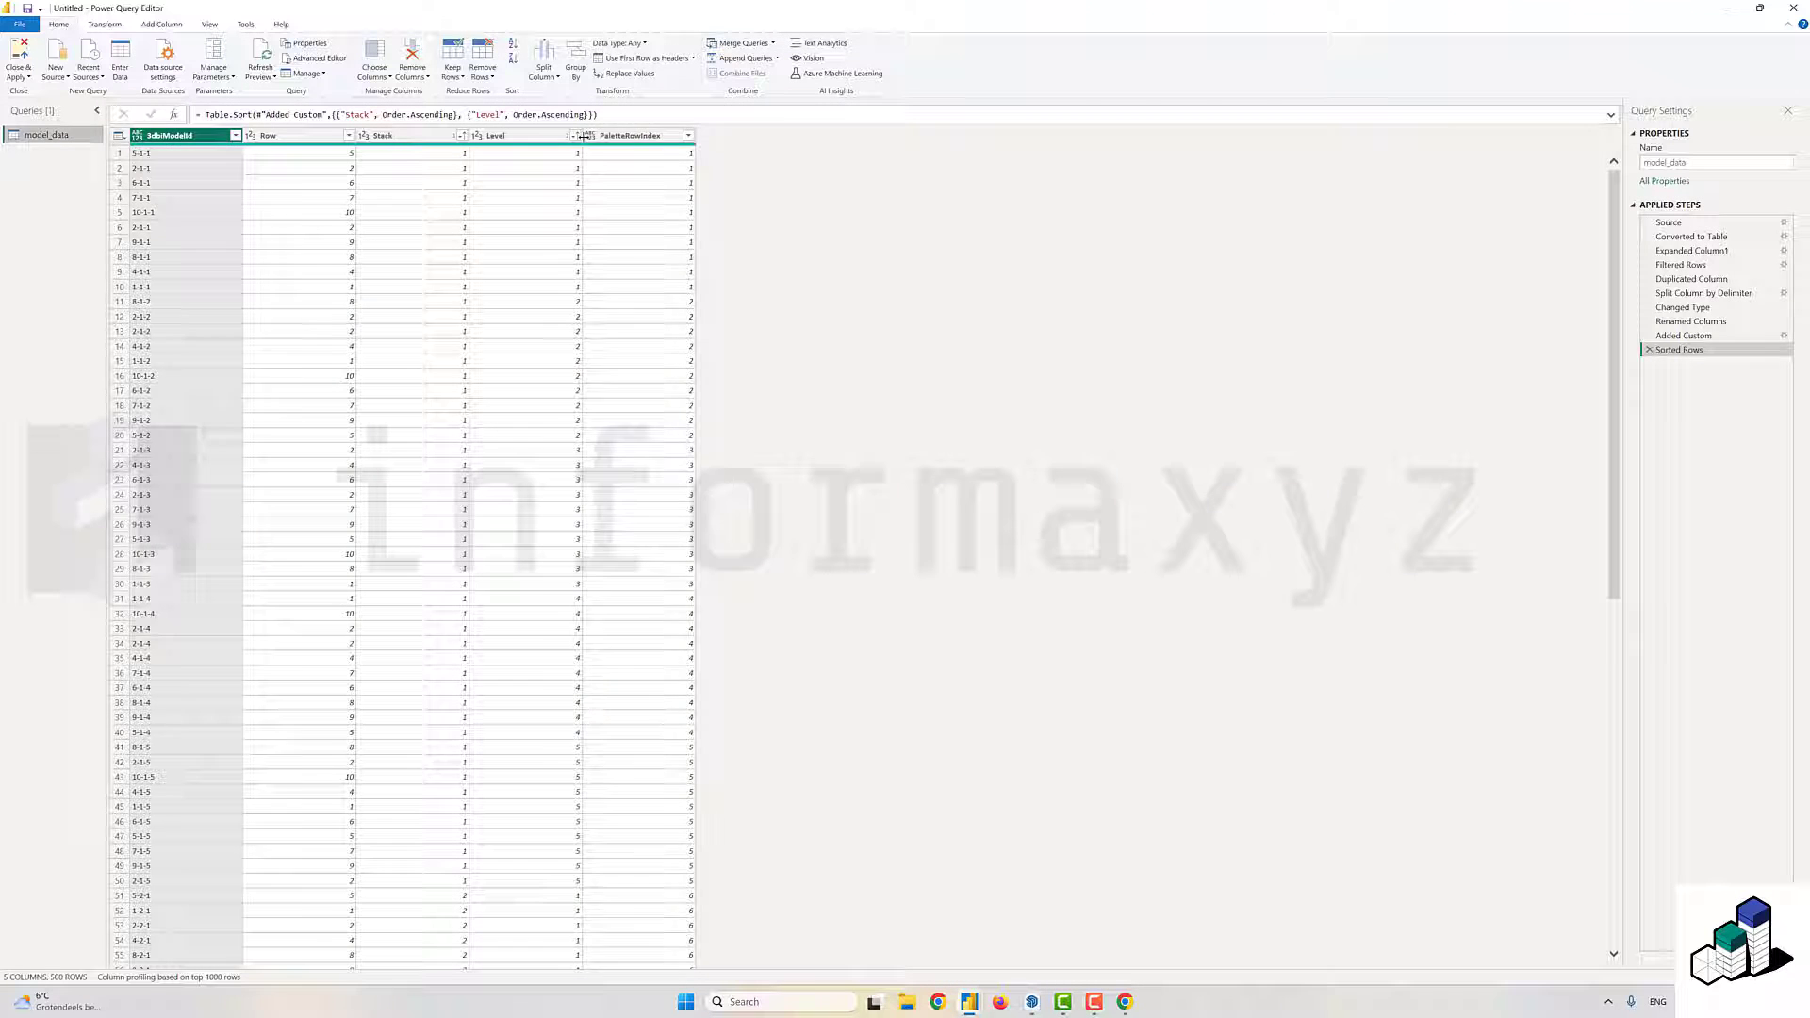
pyautogui.click(589, 136)
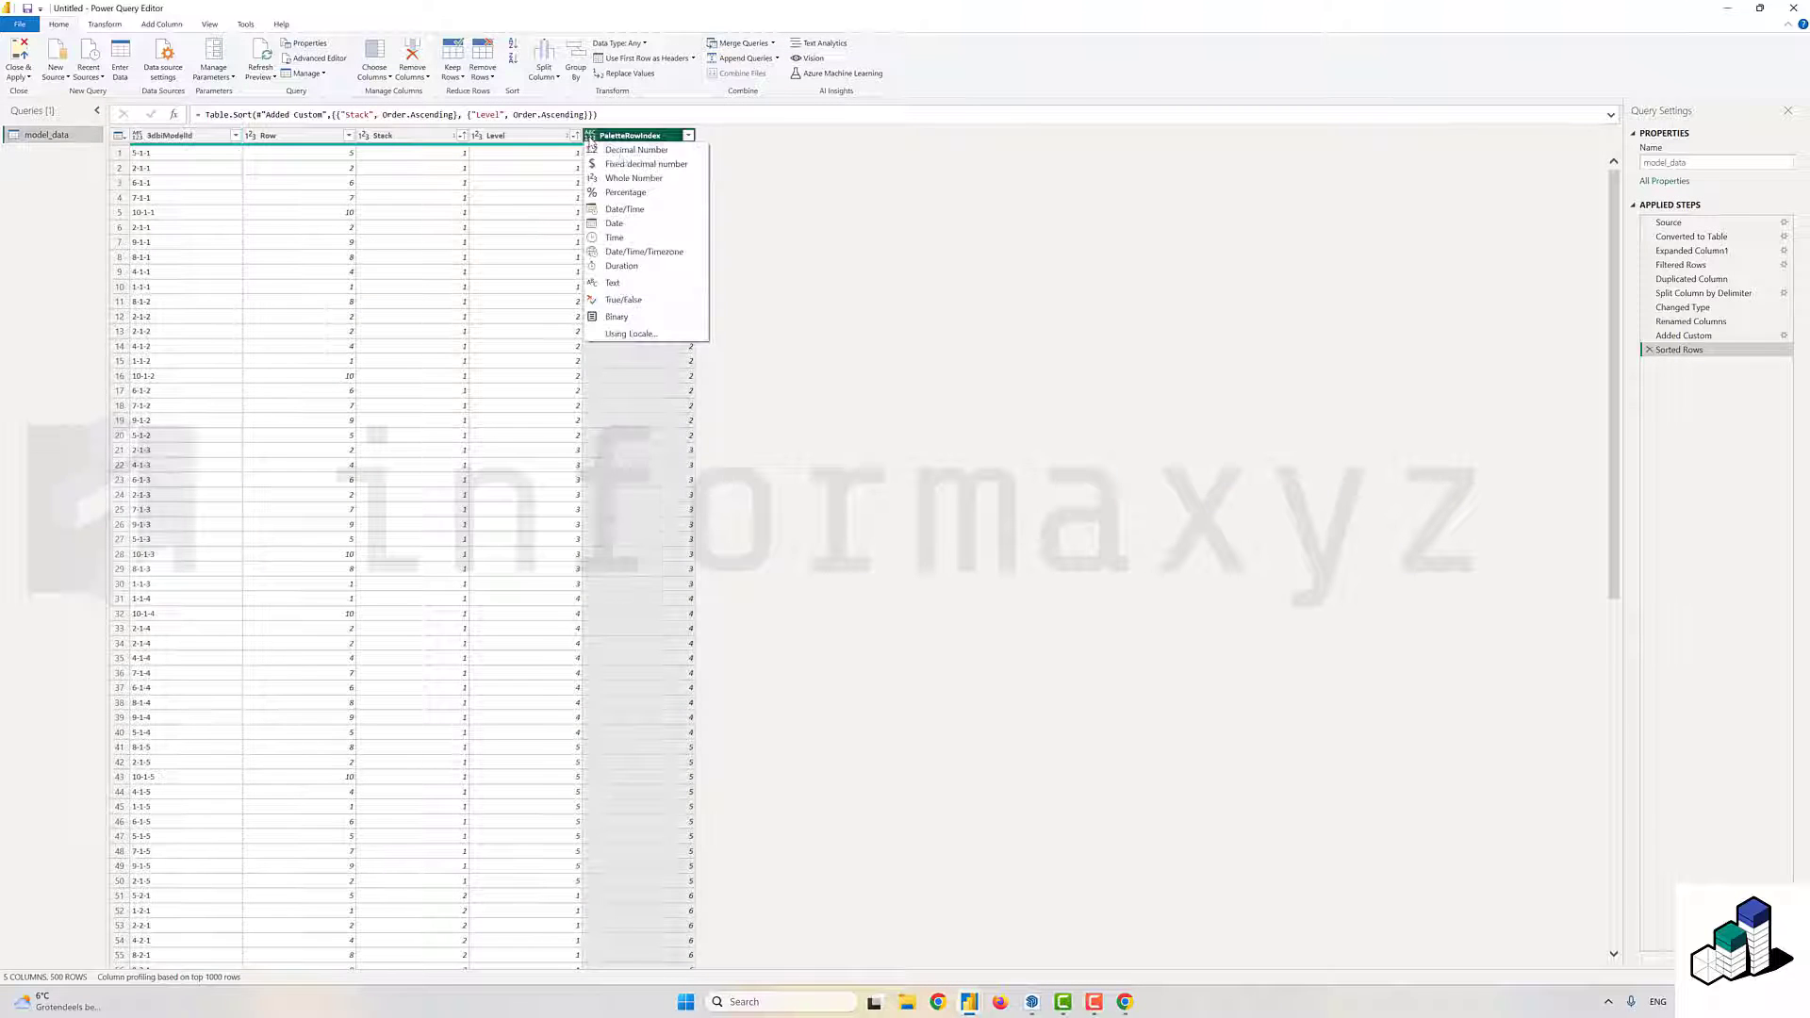
pyautogui.click(642, 179)
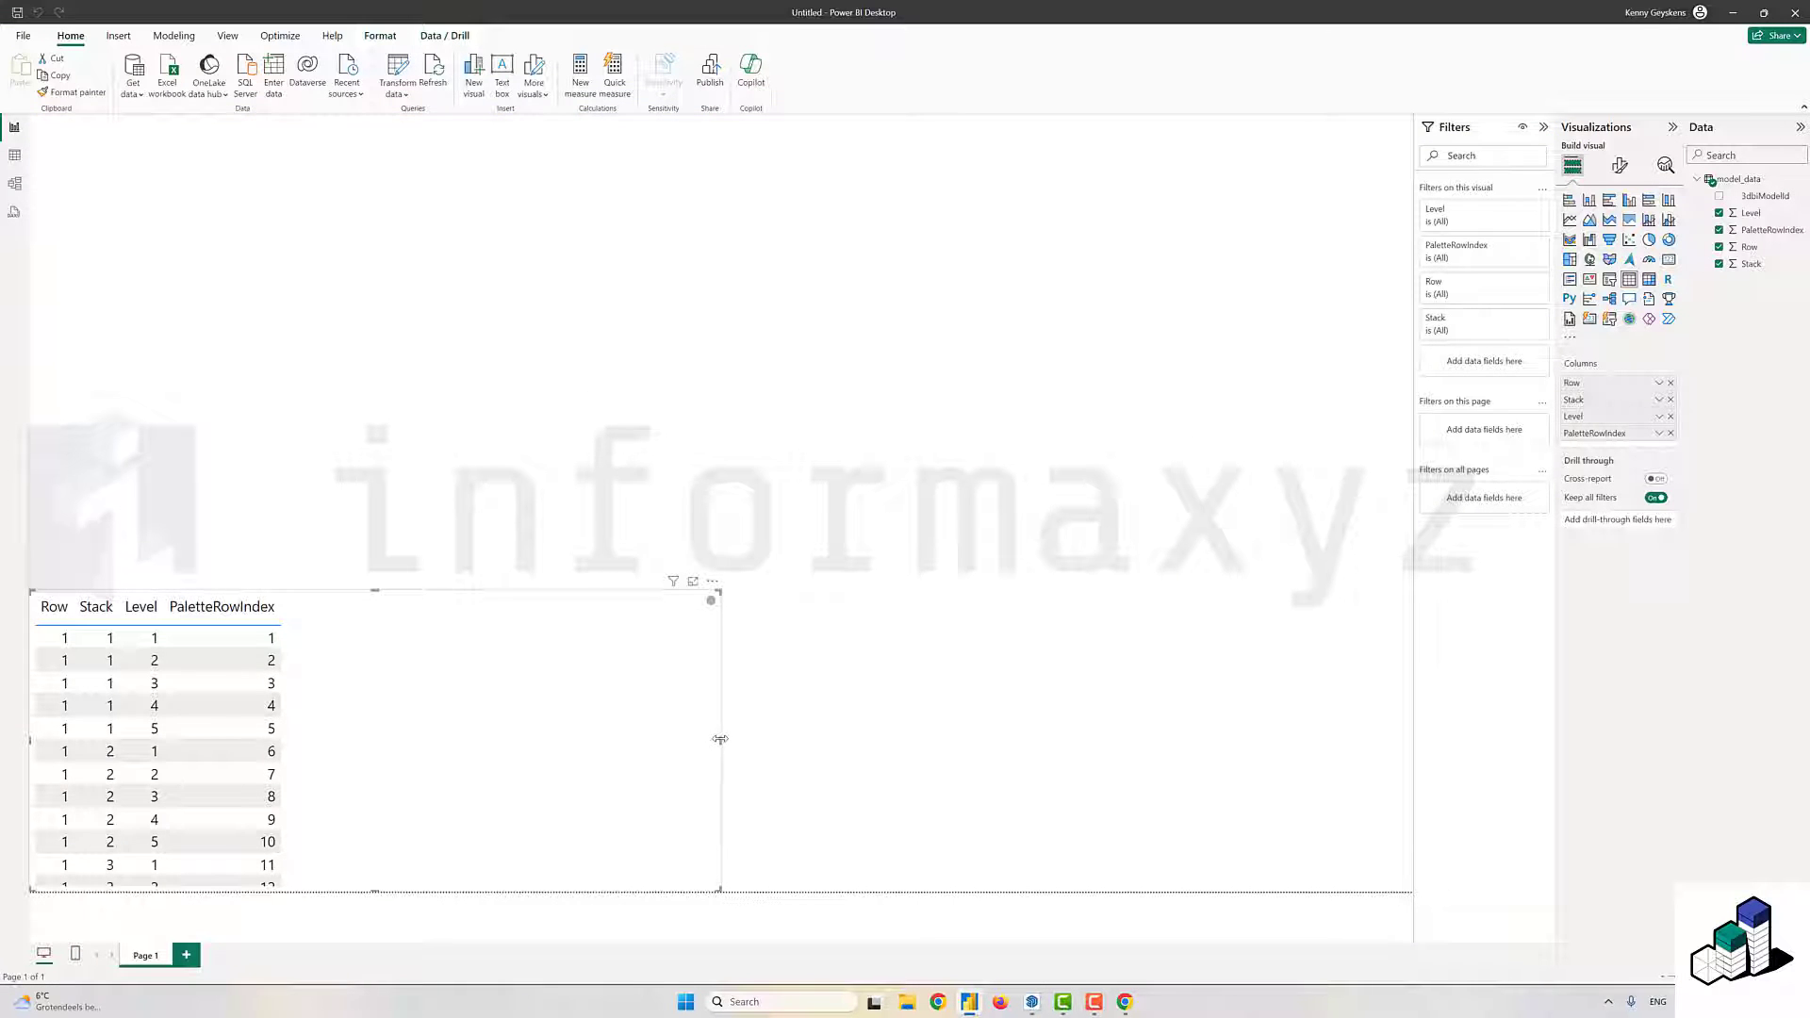
# - Search the Power BI visuals marketplace for "3dbi" and import the 3DBI visual into the report
pyautogui.click(951, 471)
pyautogui.click(1570, 337)
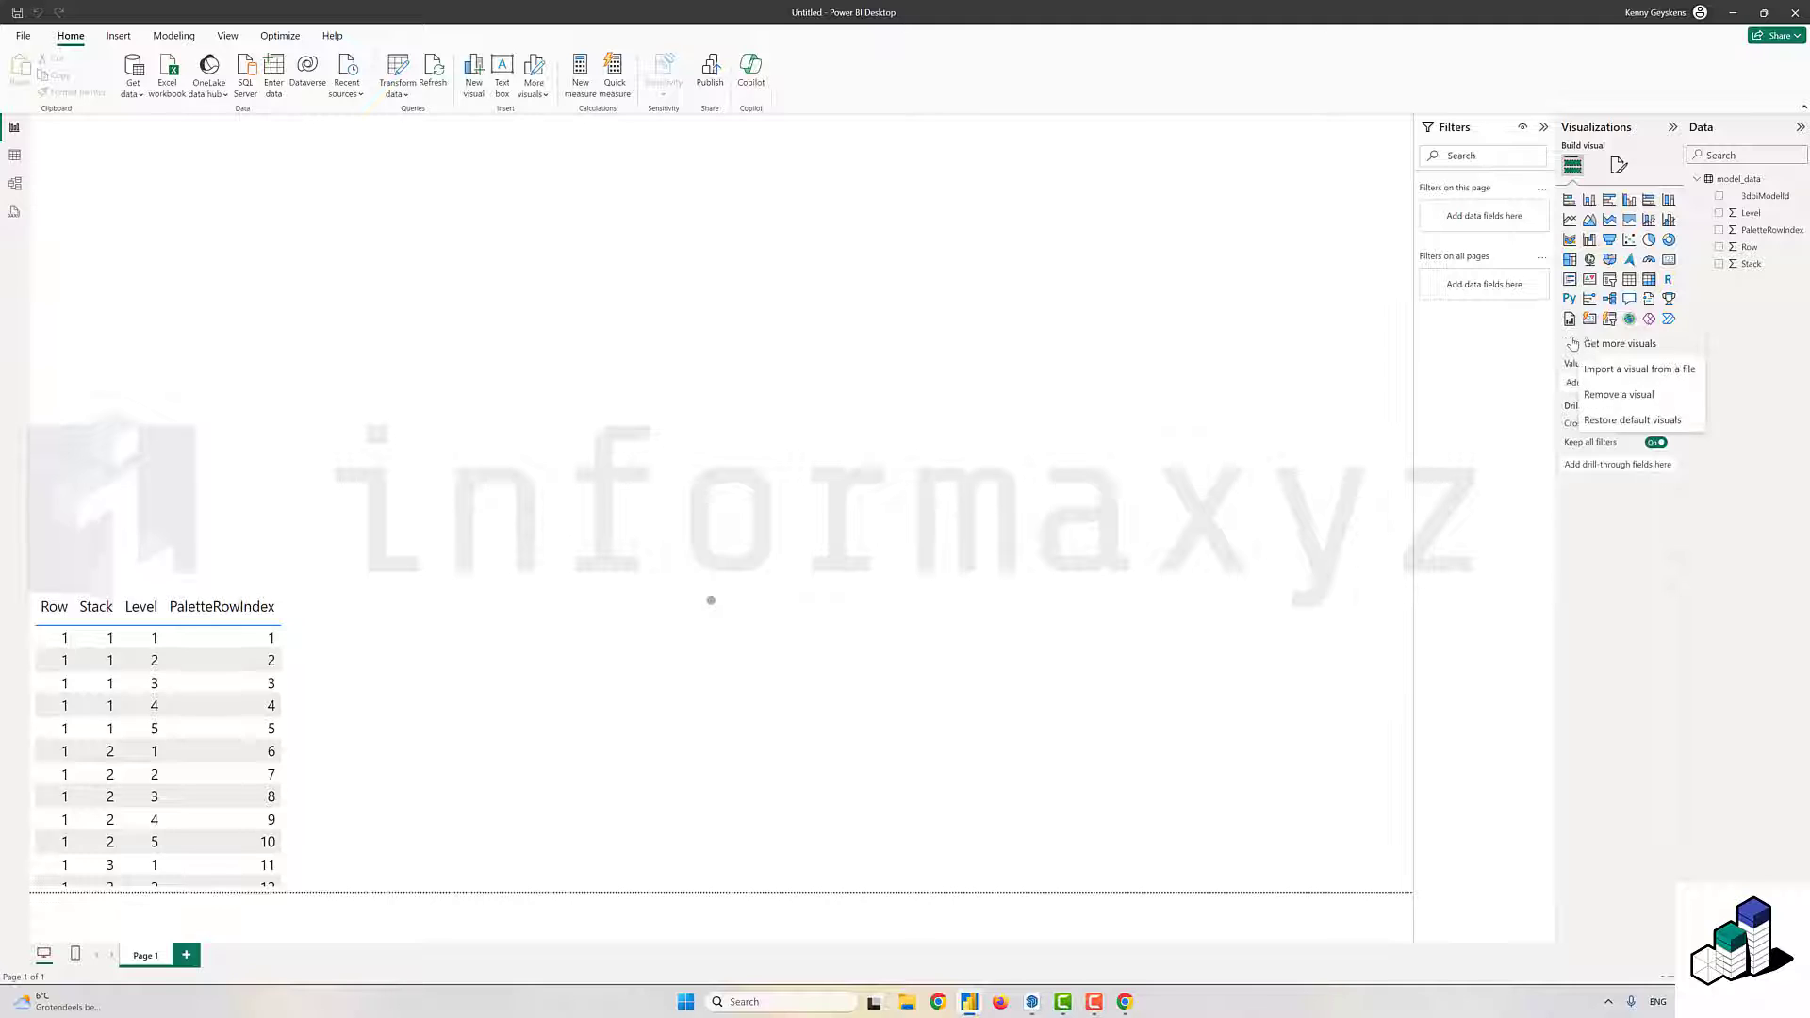
pyautogui.click(1614, 360)
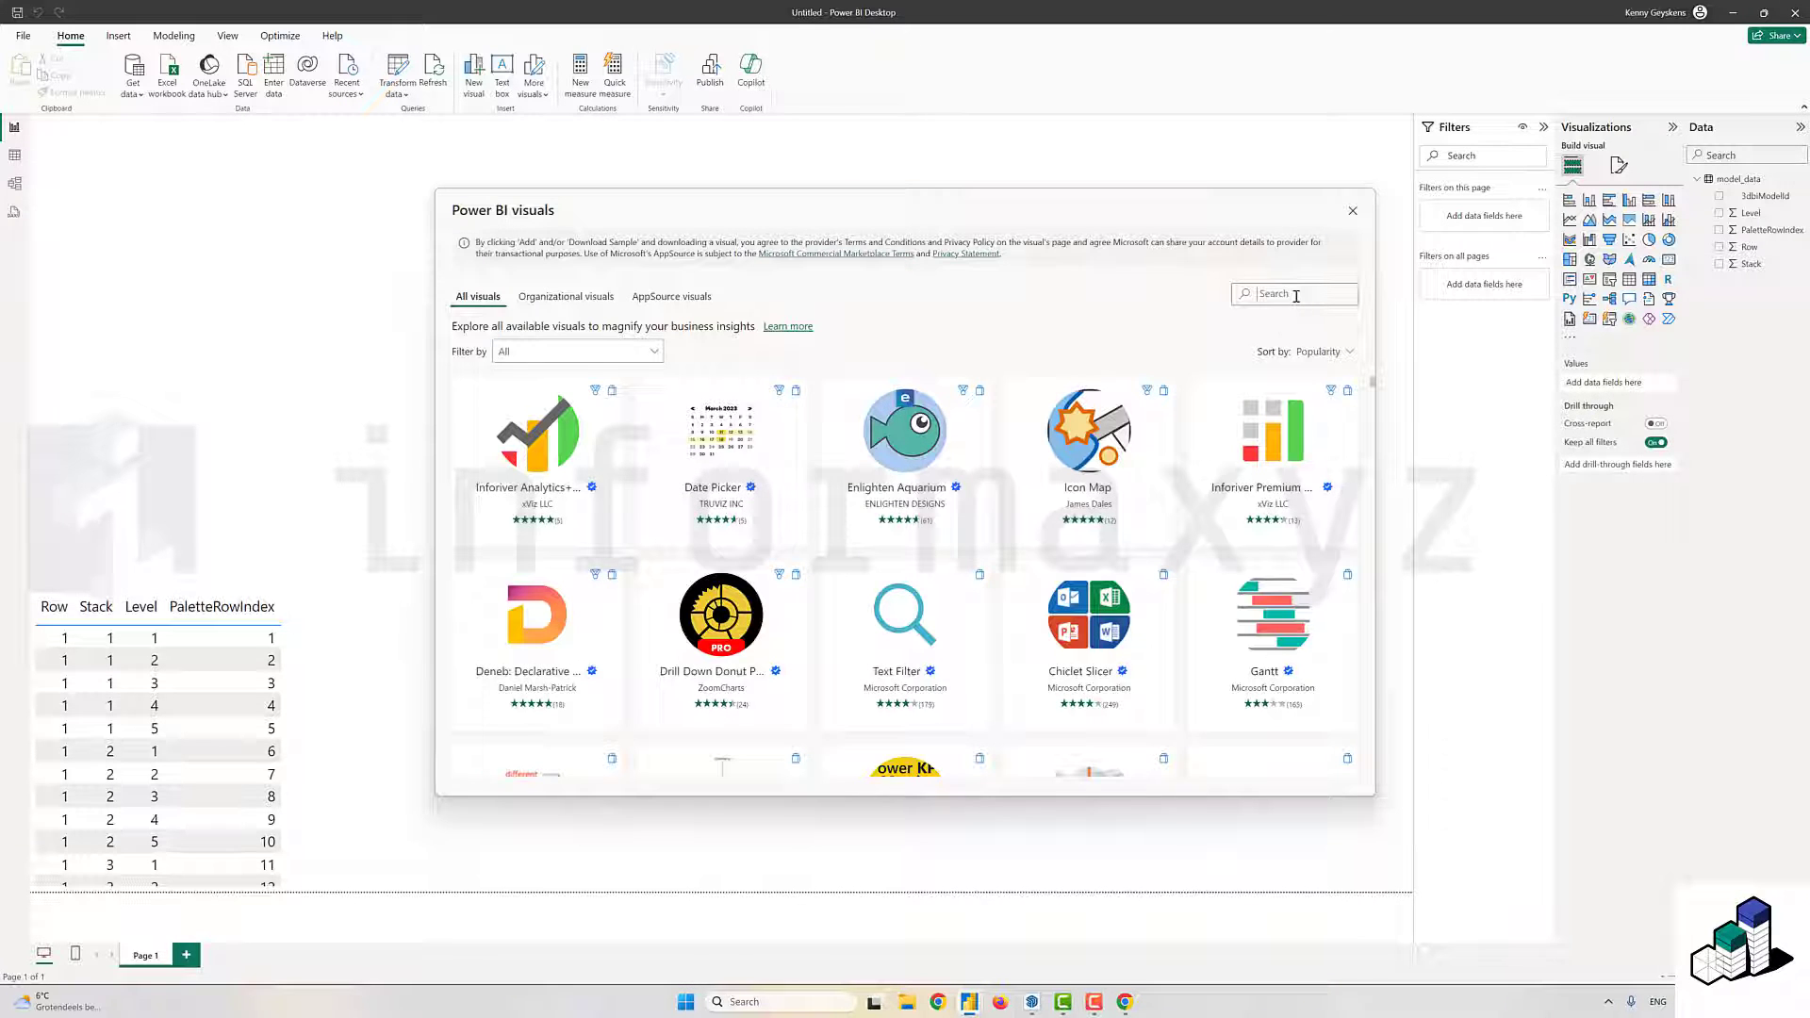
pyautogui.write('3dbi')
pyautogui.click(548, 443)
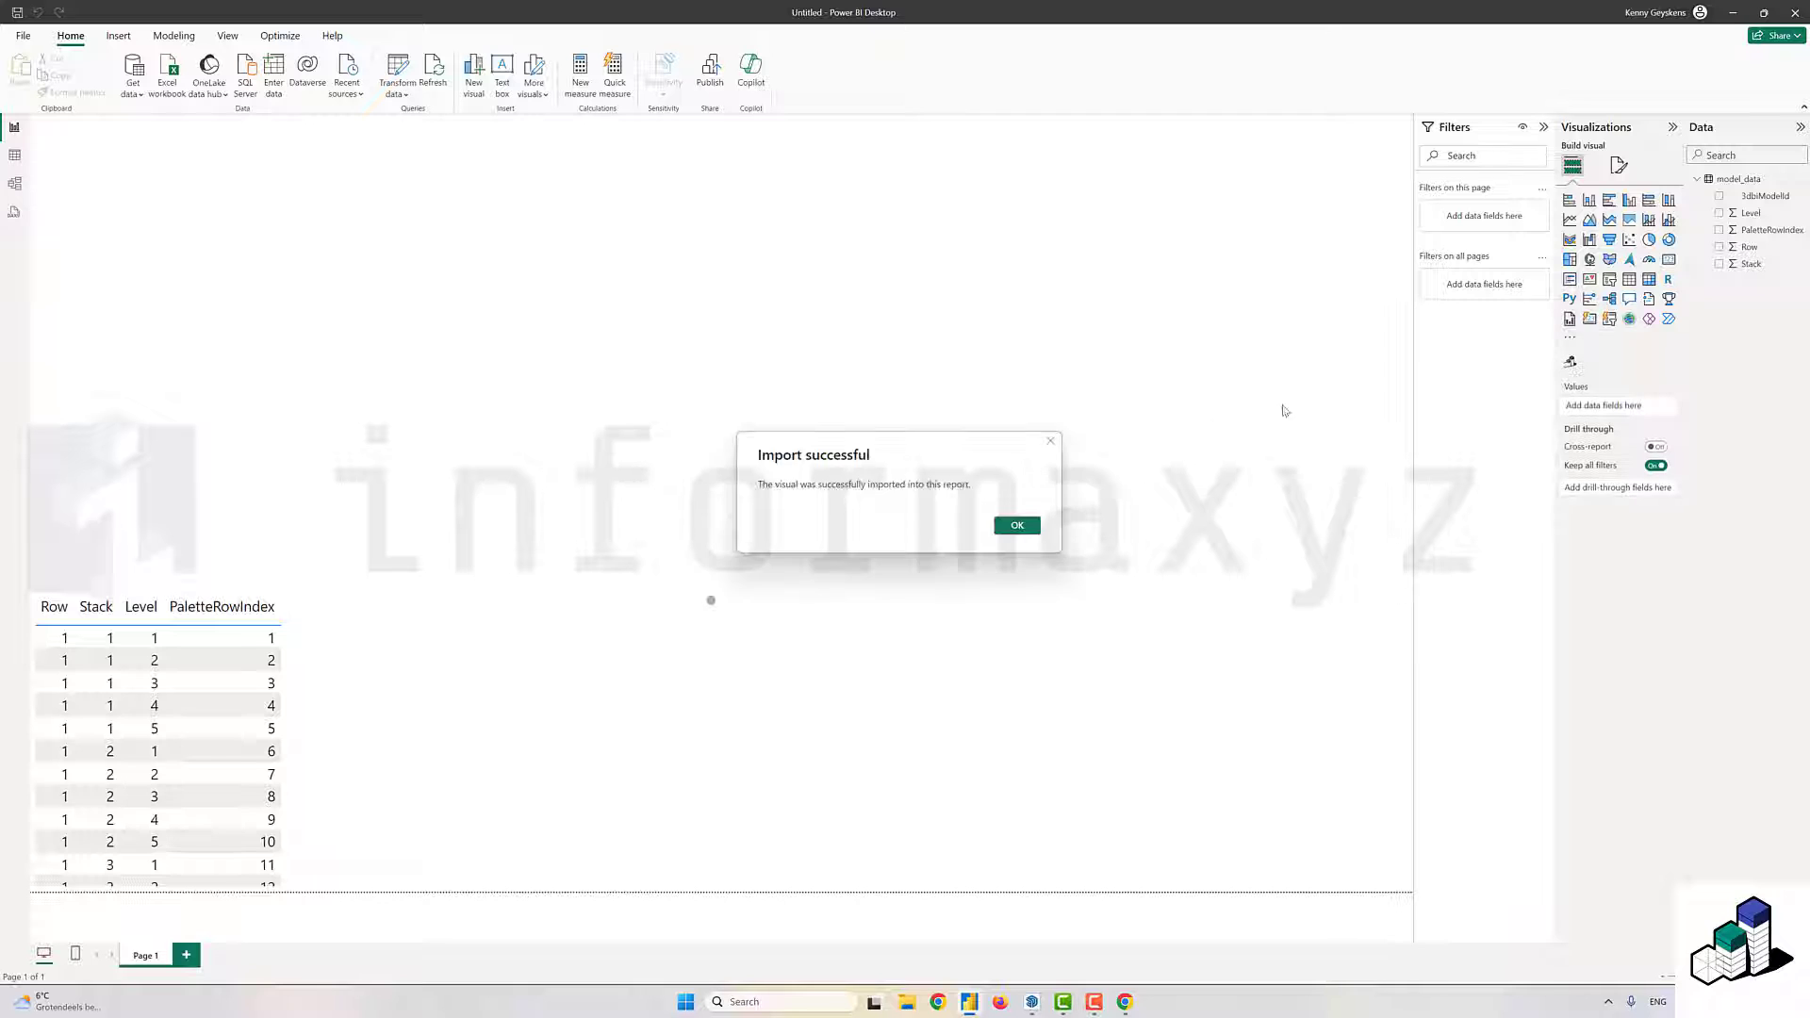
pyautogui.click(1017, 525)
# - Add the 3DBI visual so it fills the right half of the page, and accept its license agreement
pyautogui.click(1570, 361)
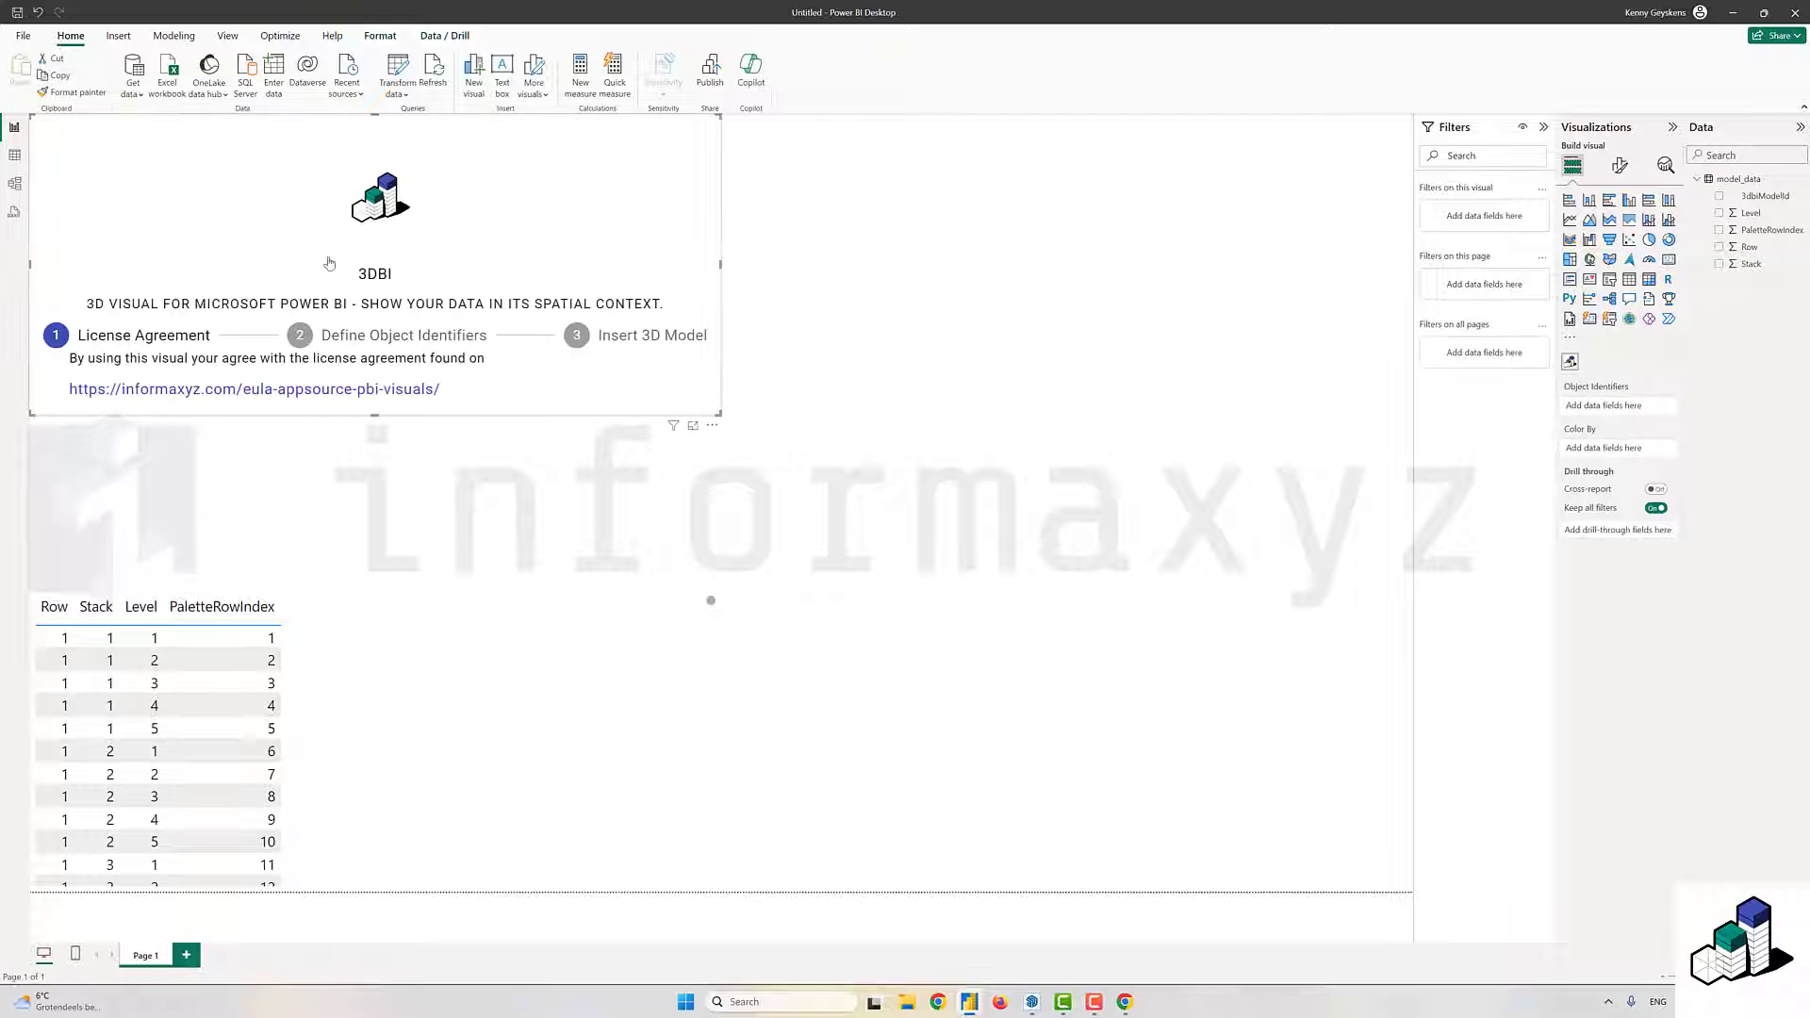
pyautogui.moveTo(395, 179); pyautogui.dragTo(1086, 655)
pyautogui.moveTo(724, 591); pyautogui.dragTo(722, 134)
pyautogui.click(807, 554)
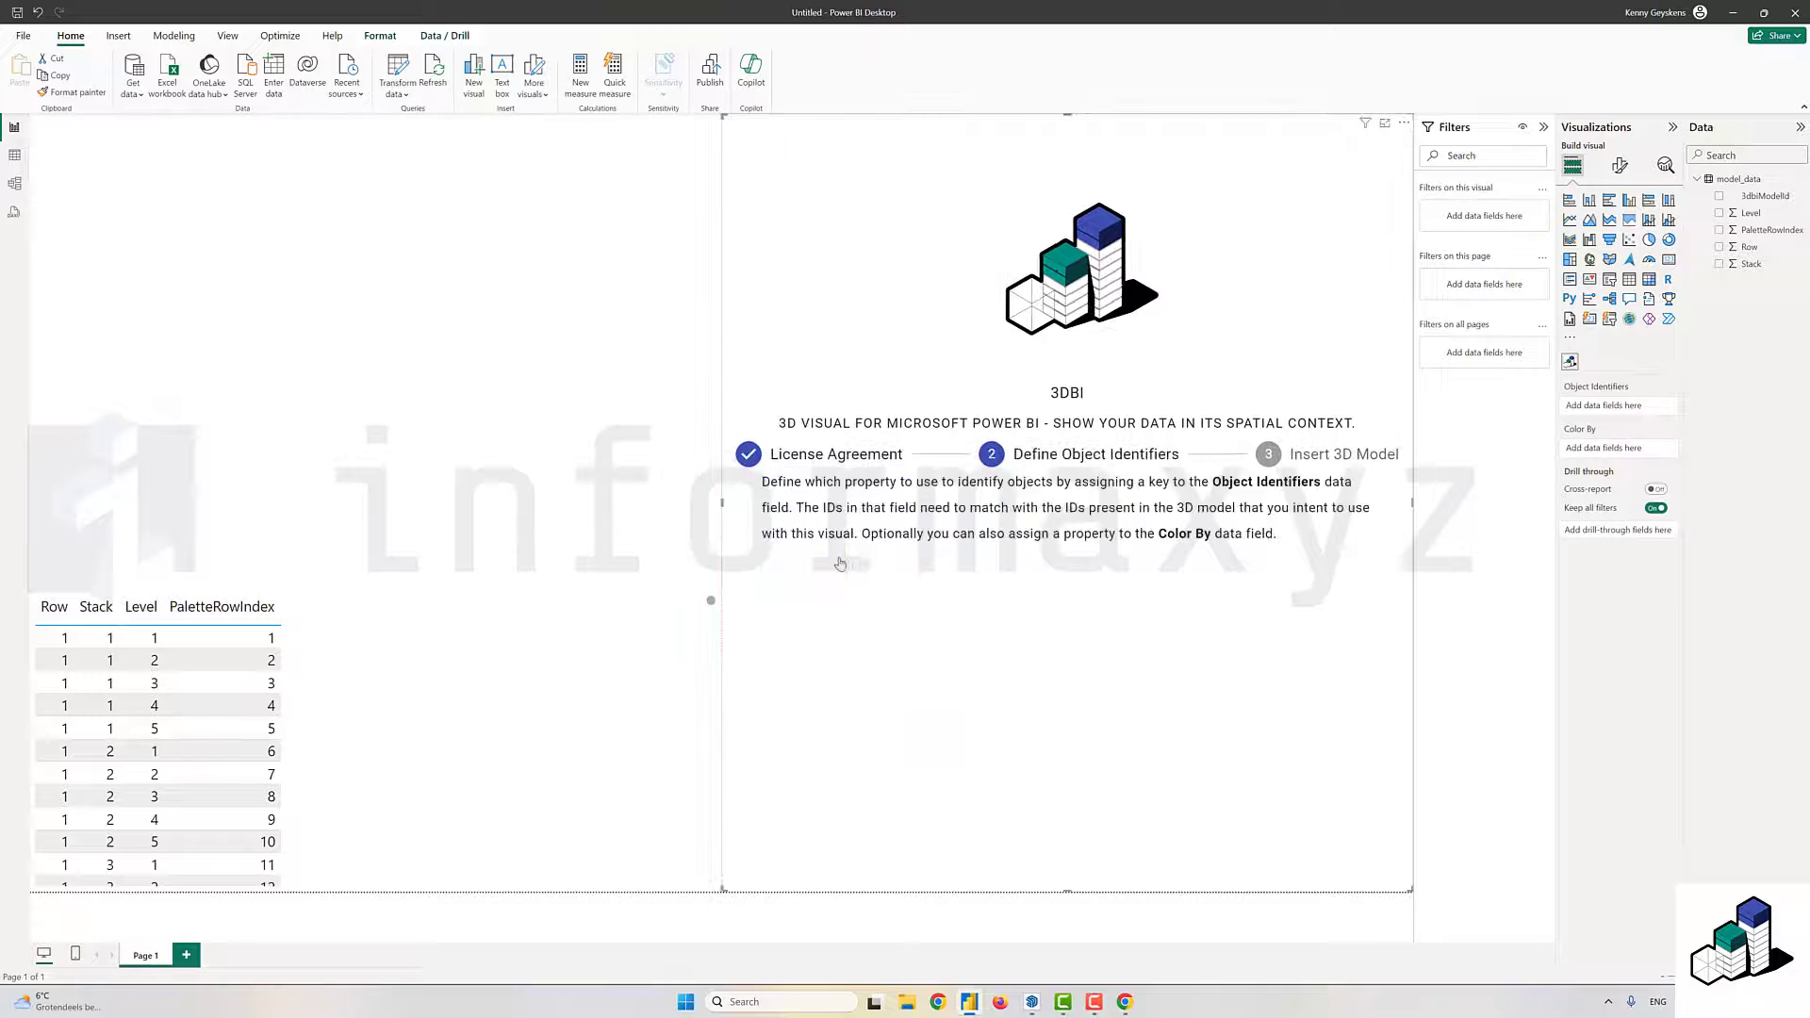
# - Assign 3dbiModelId as the visual's object identifier and insert model.3dbi from the 3DBI for SketchUp folder
pyautogui.click(1761, 201)
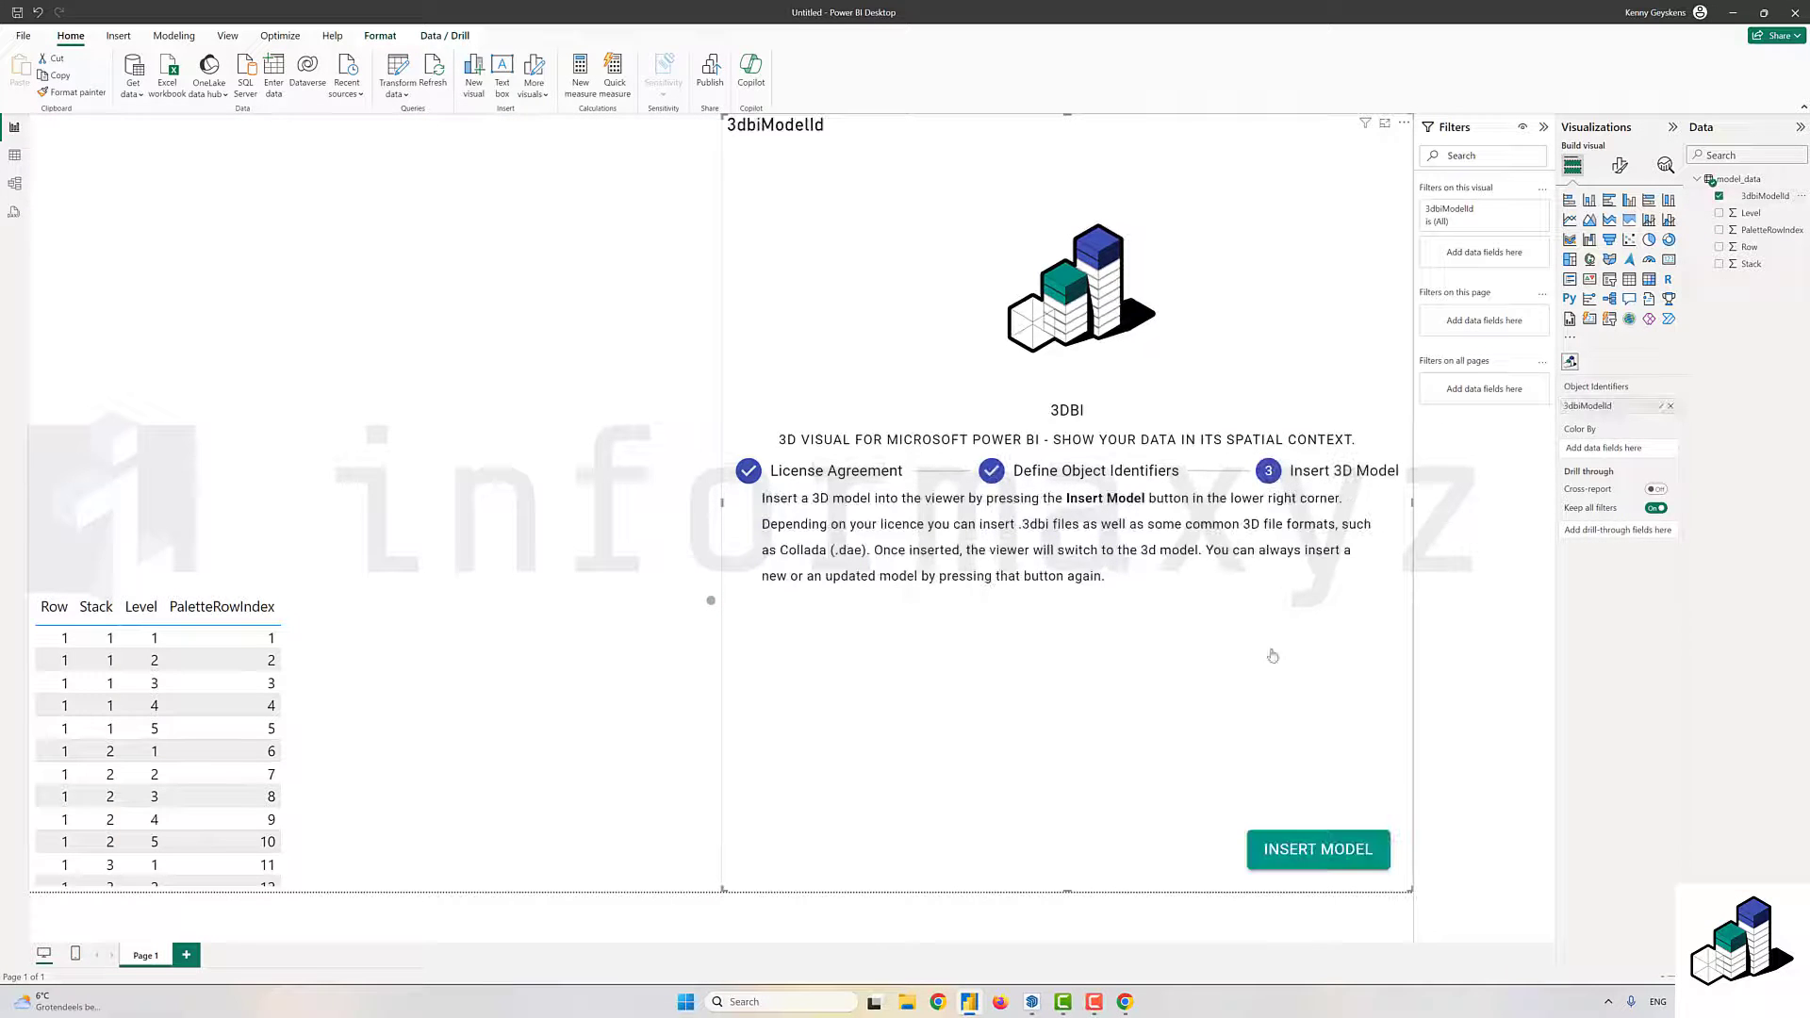
pyautogui.click(1307, 850)
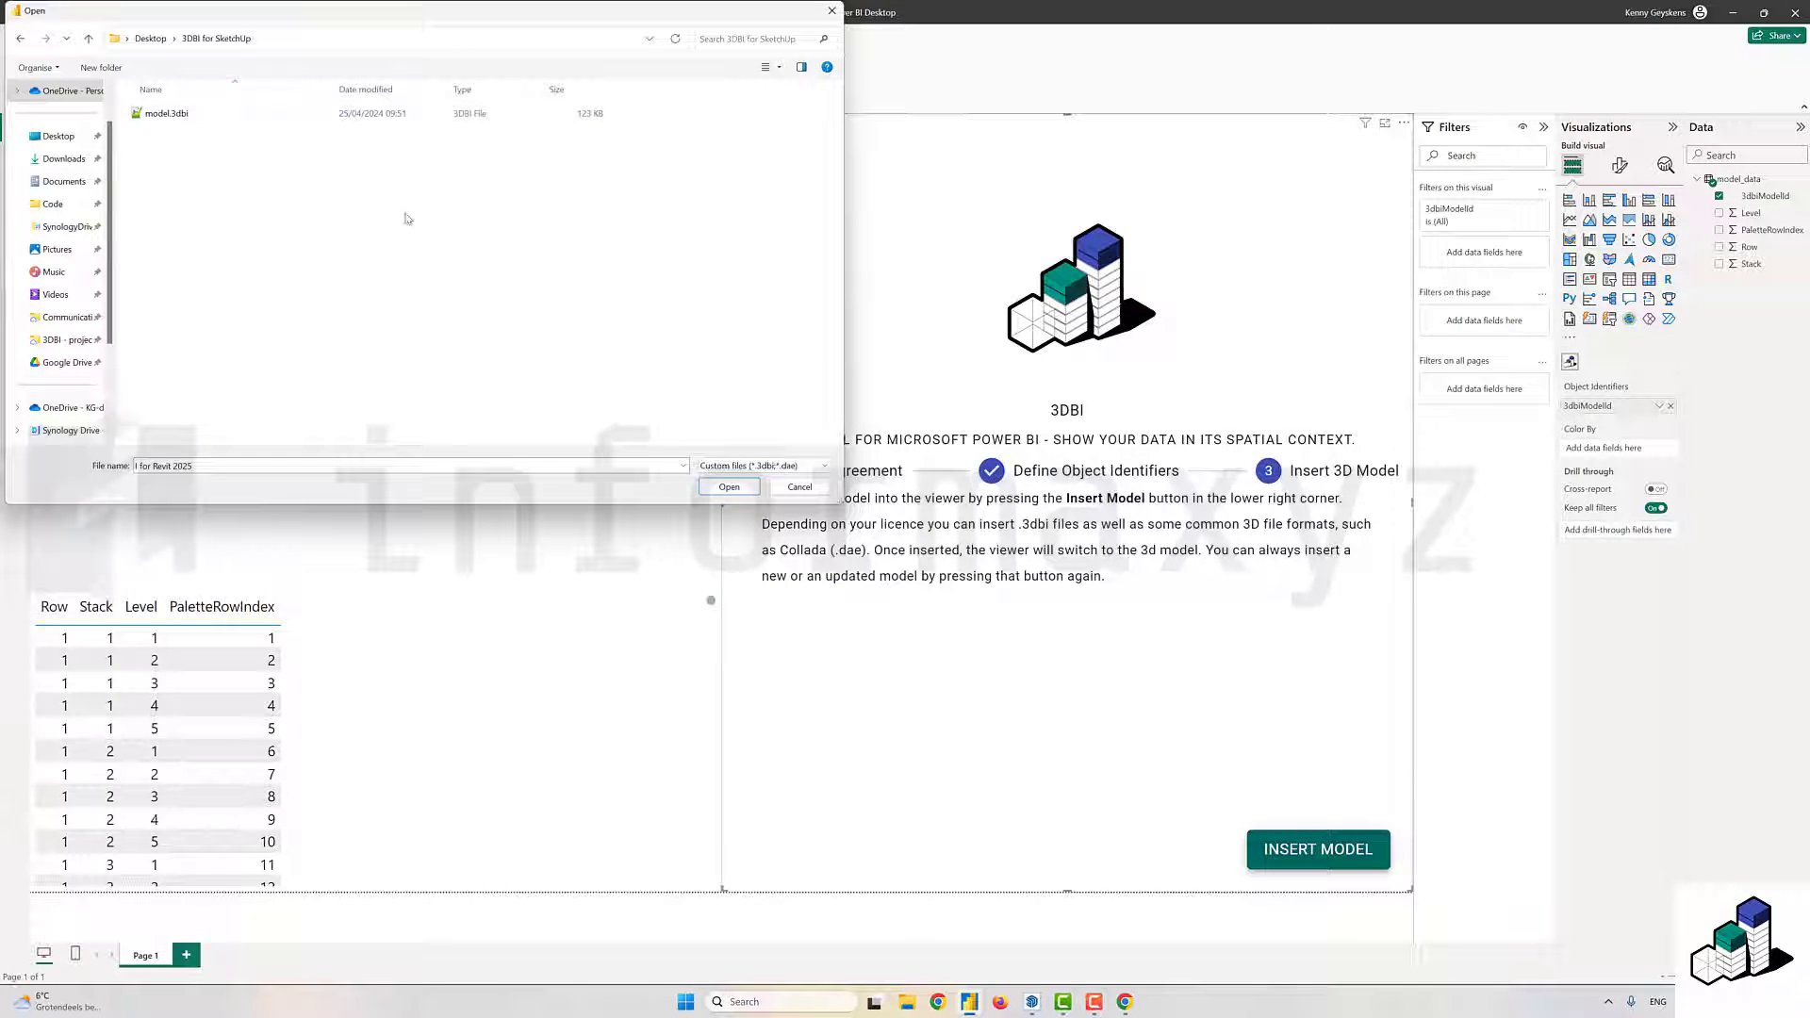
pyautogui.click(173, 117)
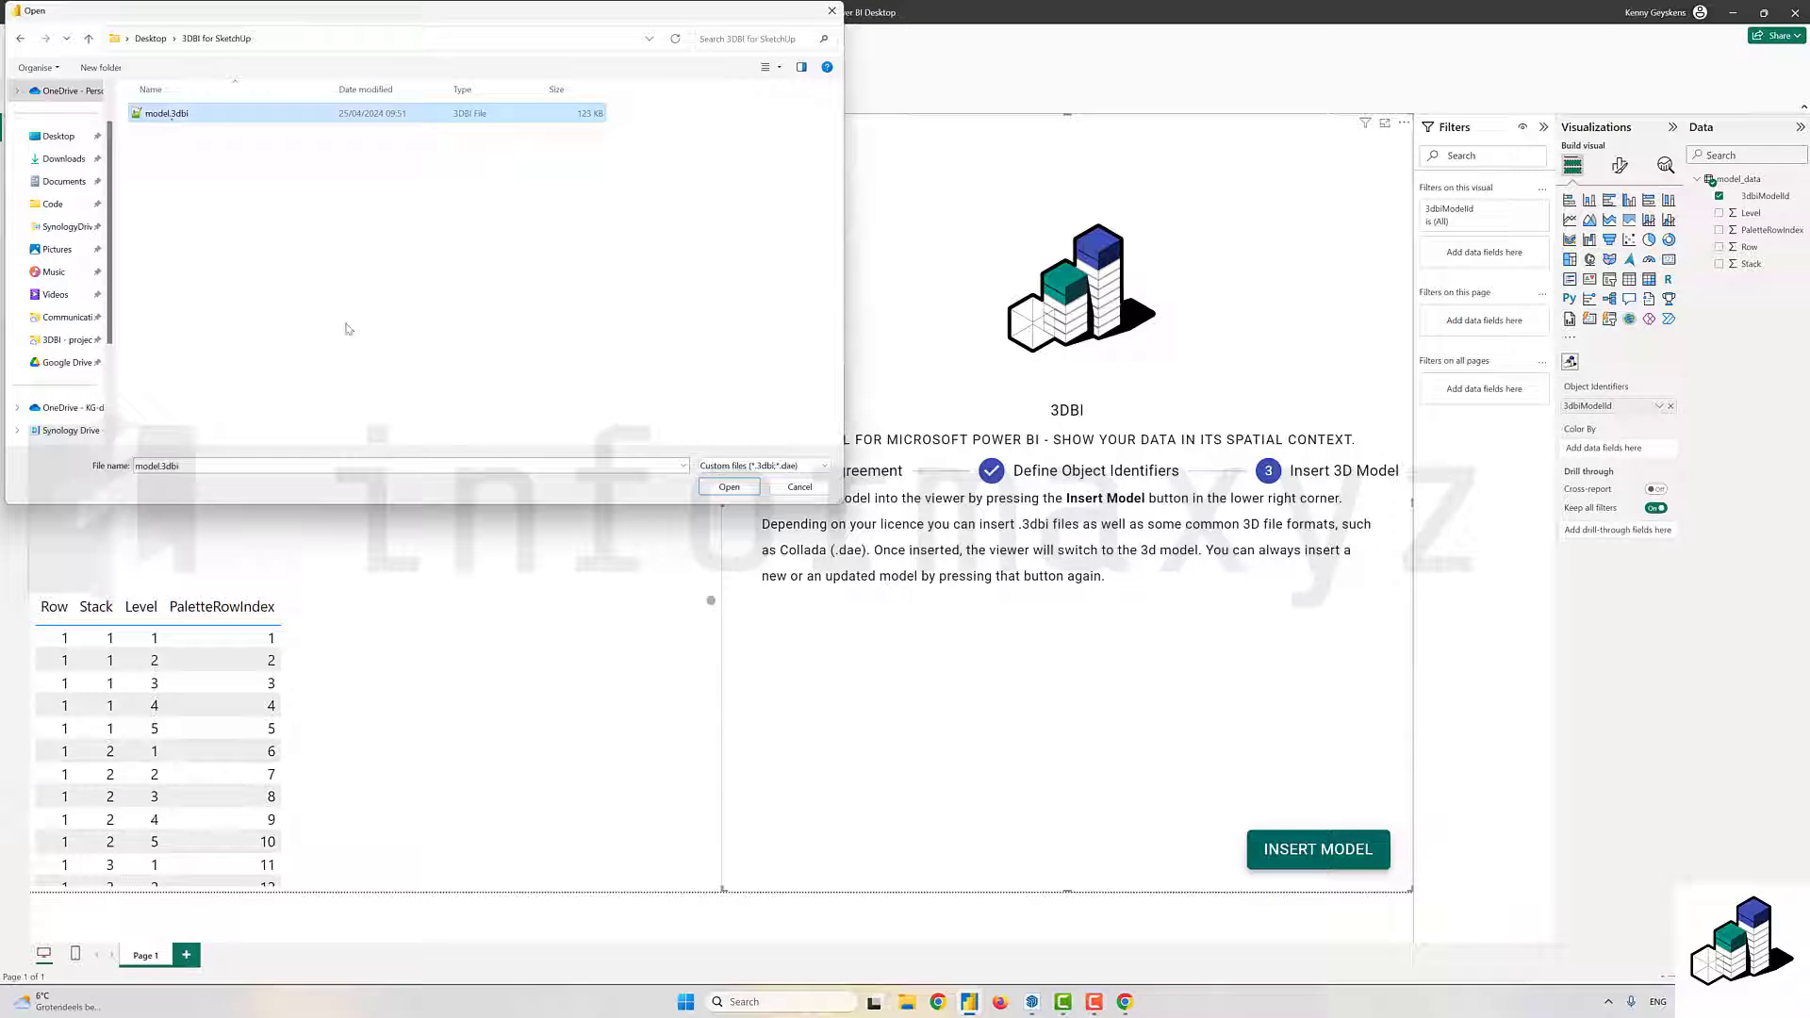
pyautogui.click(728, 487)
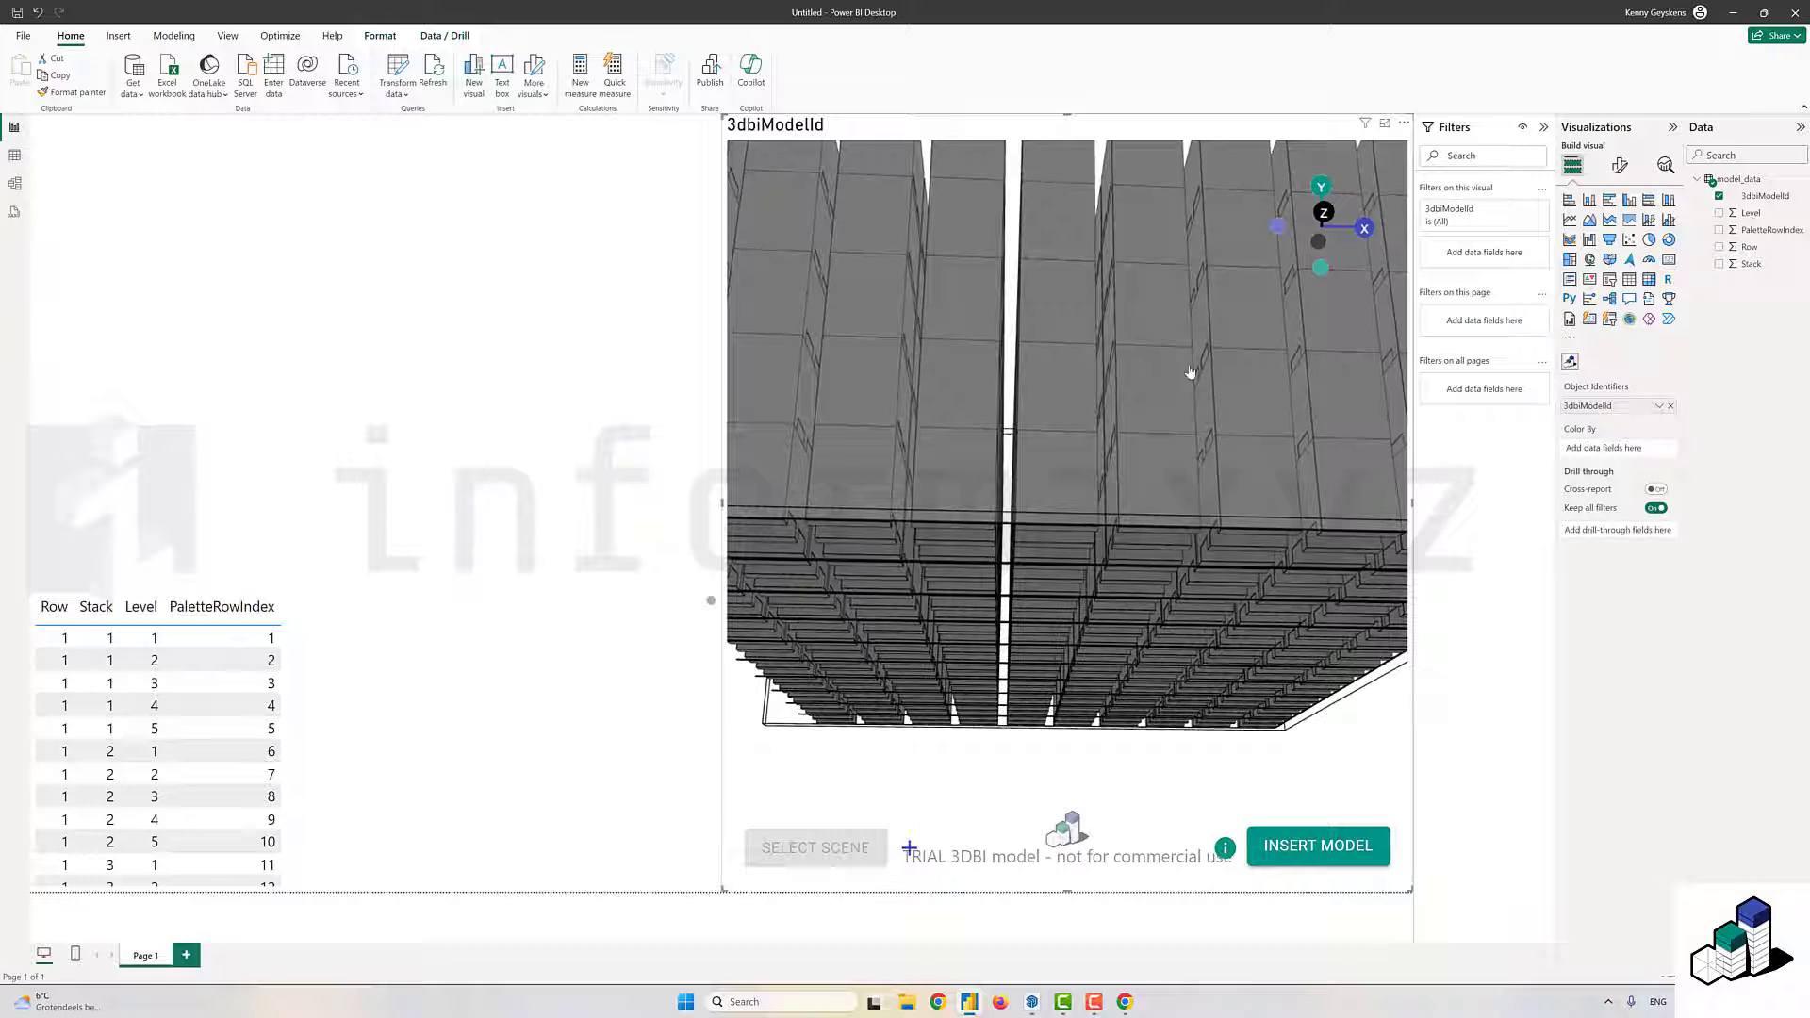
# - Inspect the warehouse model in the 3DBI visual and select a top corner box to test cross-filtering of the table
pyautogui.moveTo(1143, 402); pyautogui.dragTo(929, 424)
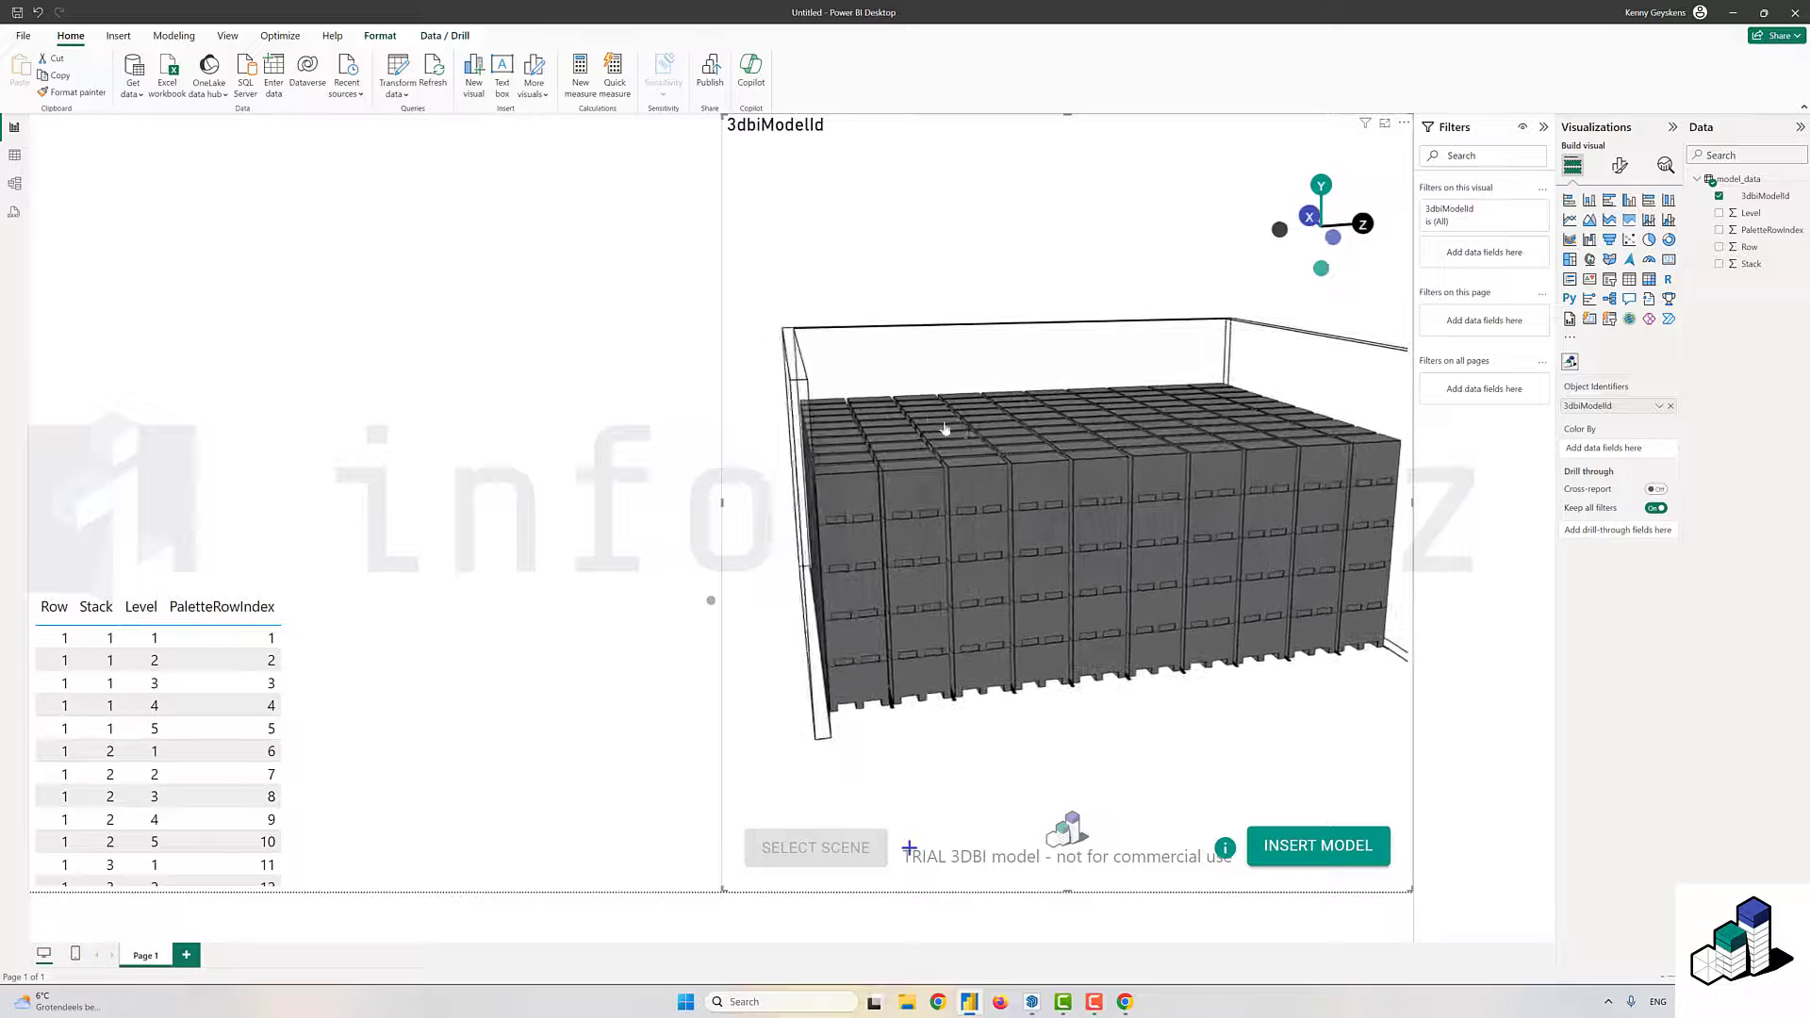
pyautogui.click(850, 487)
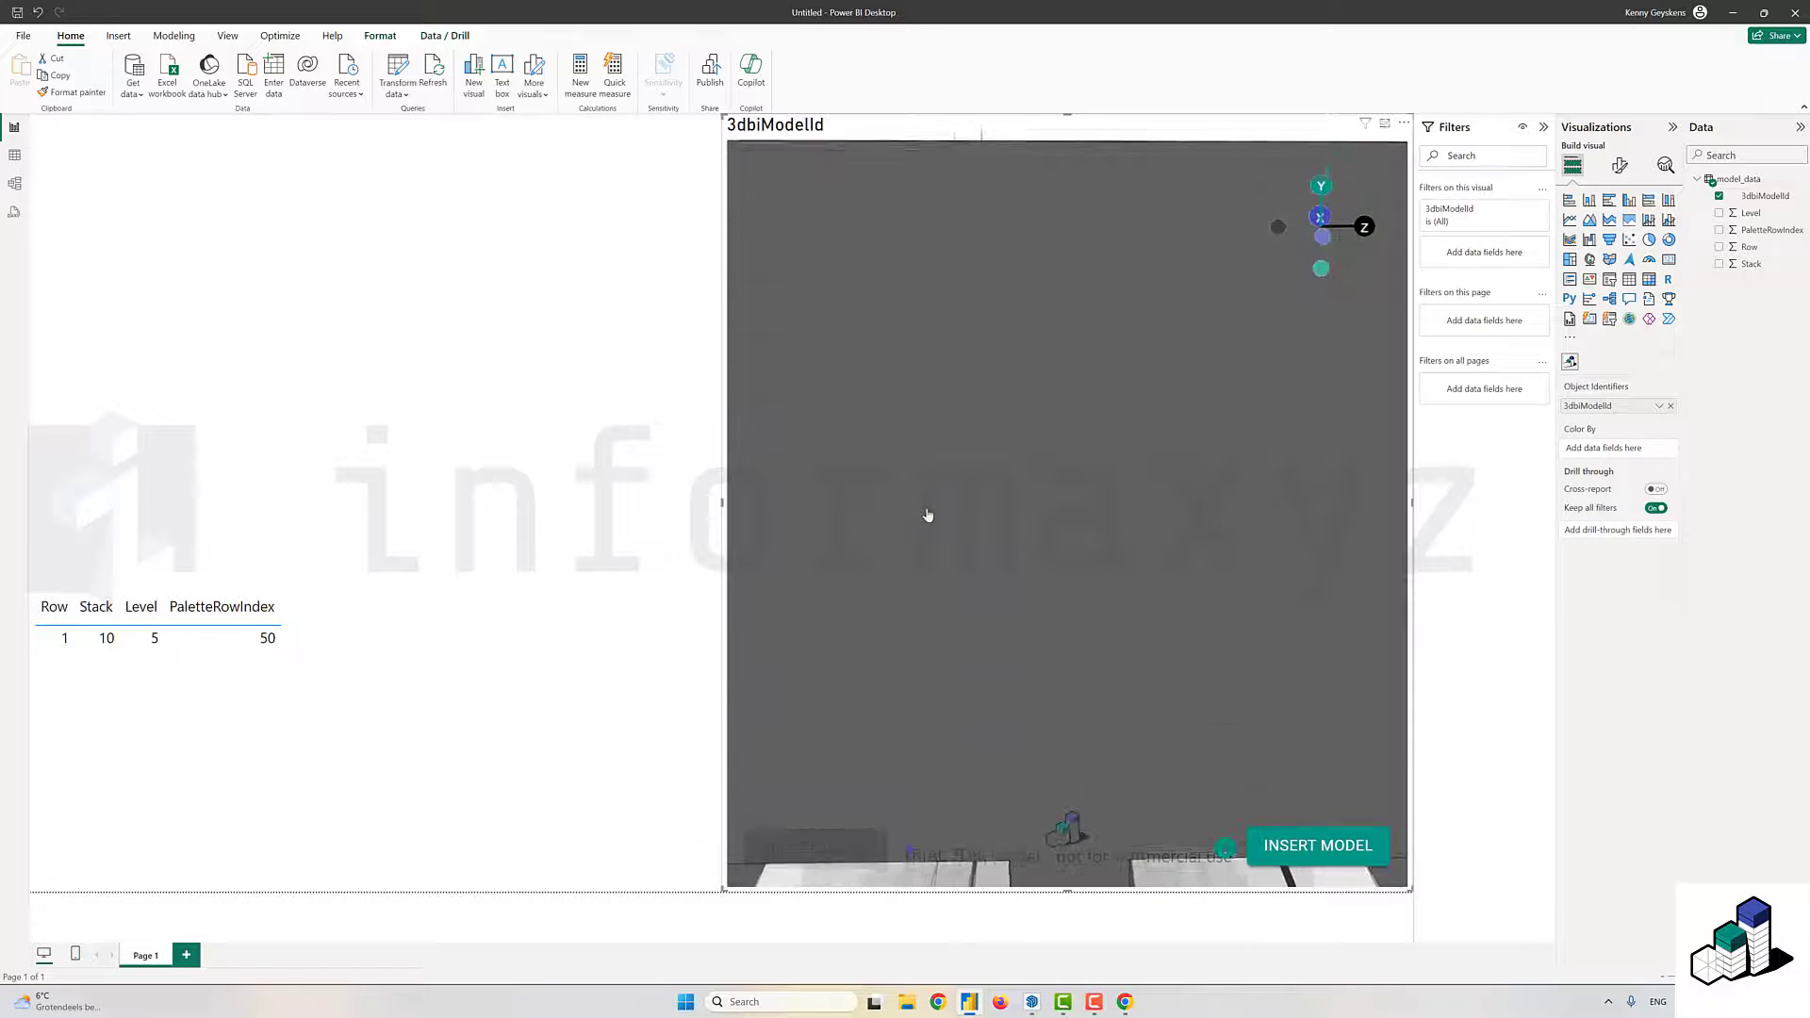
pyautogui.click(932, 510)
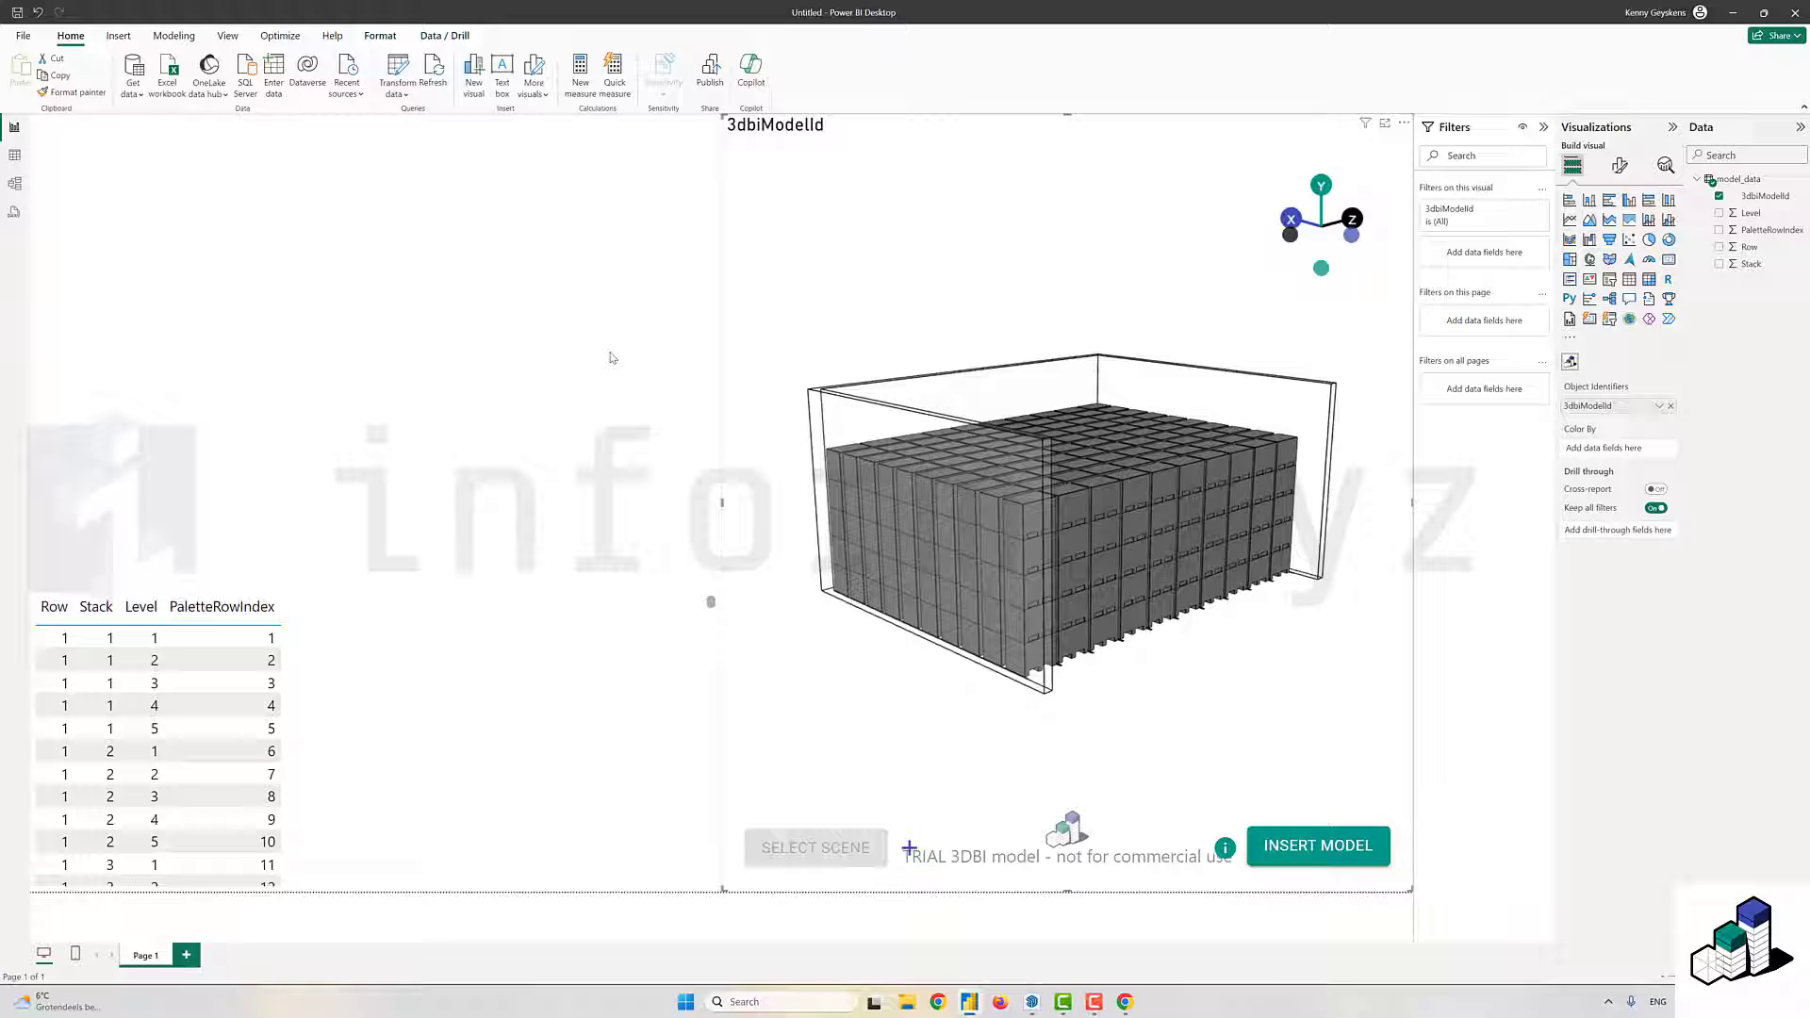
# - Add a slicer for the Row field in the empty area above the table
pyautogui.click(381, 371)
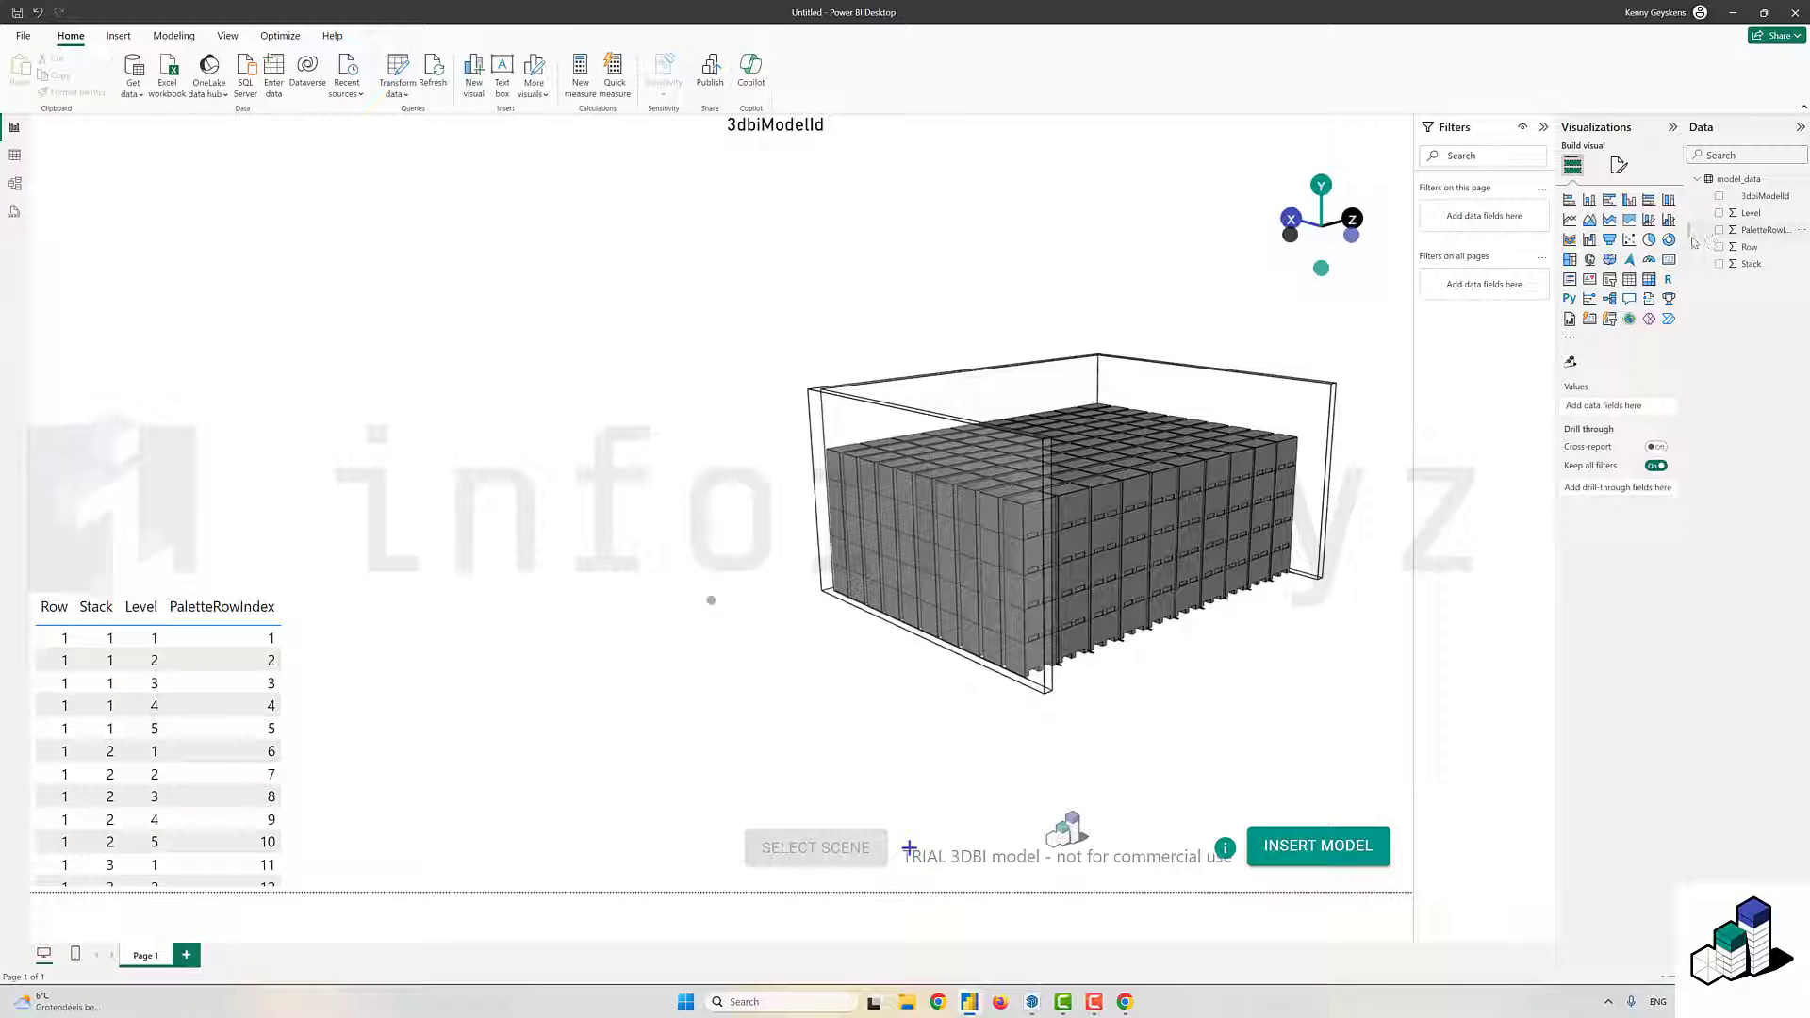
pyautogui.click(1609, 279)
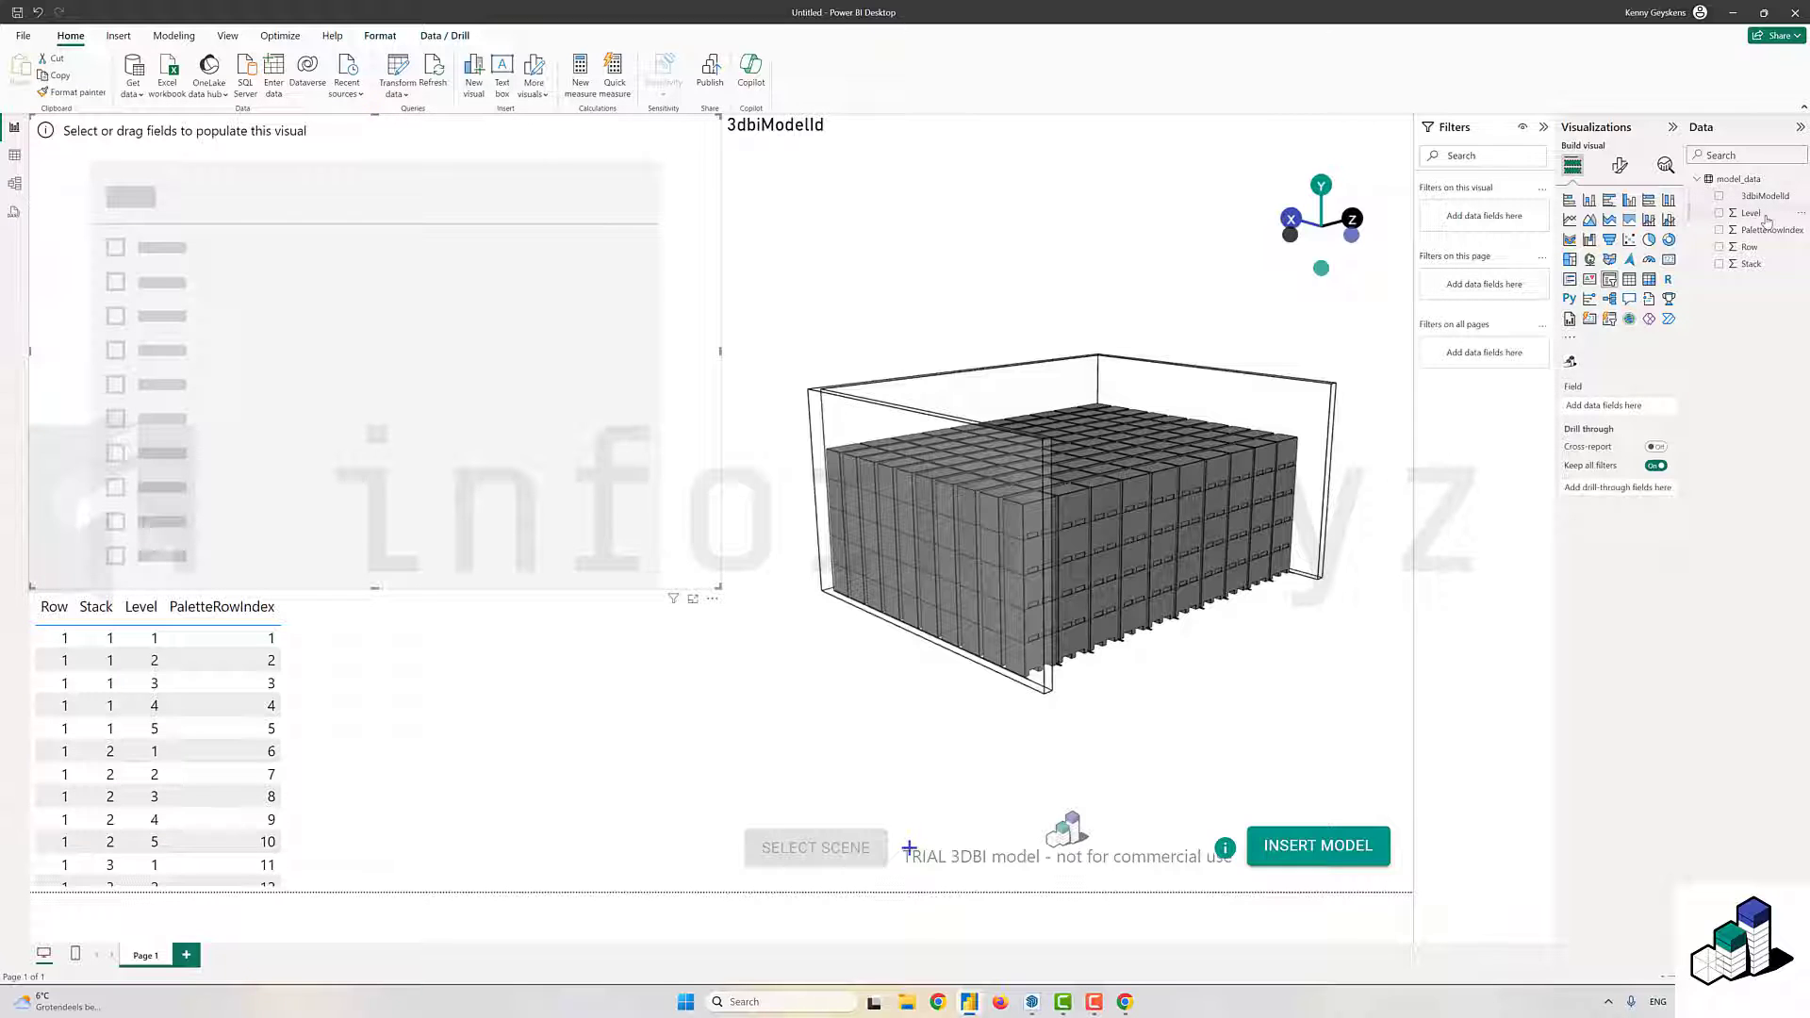
pyautogui.click(1751, 248)
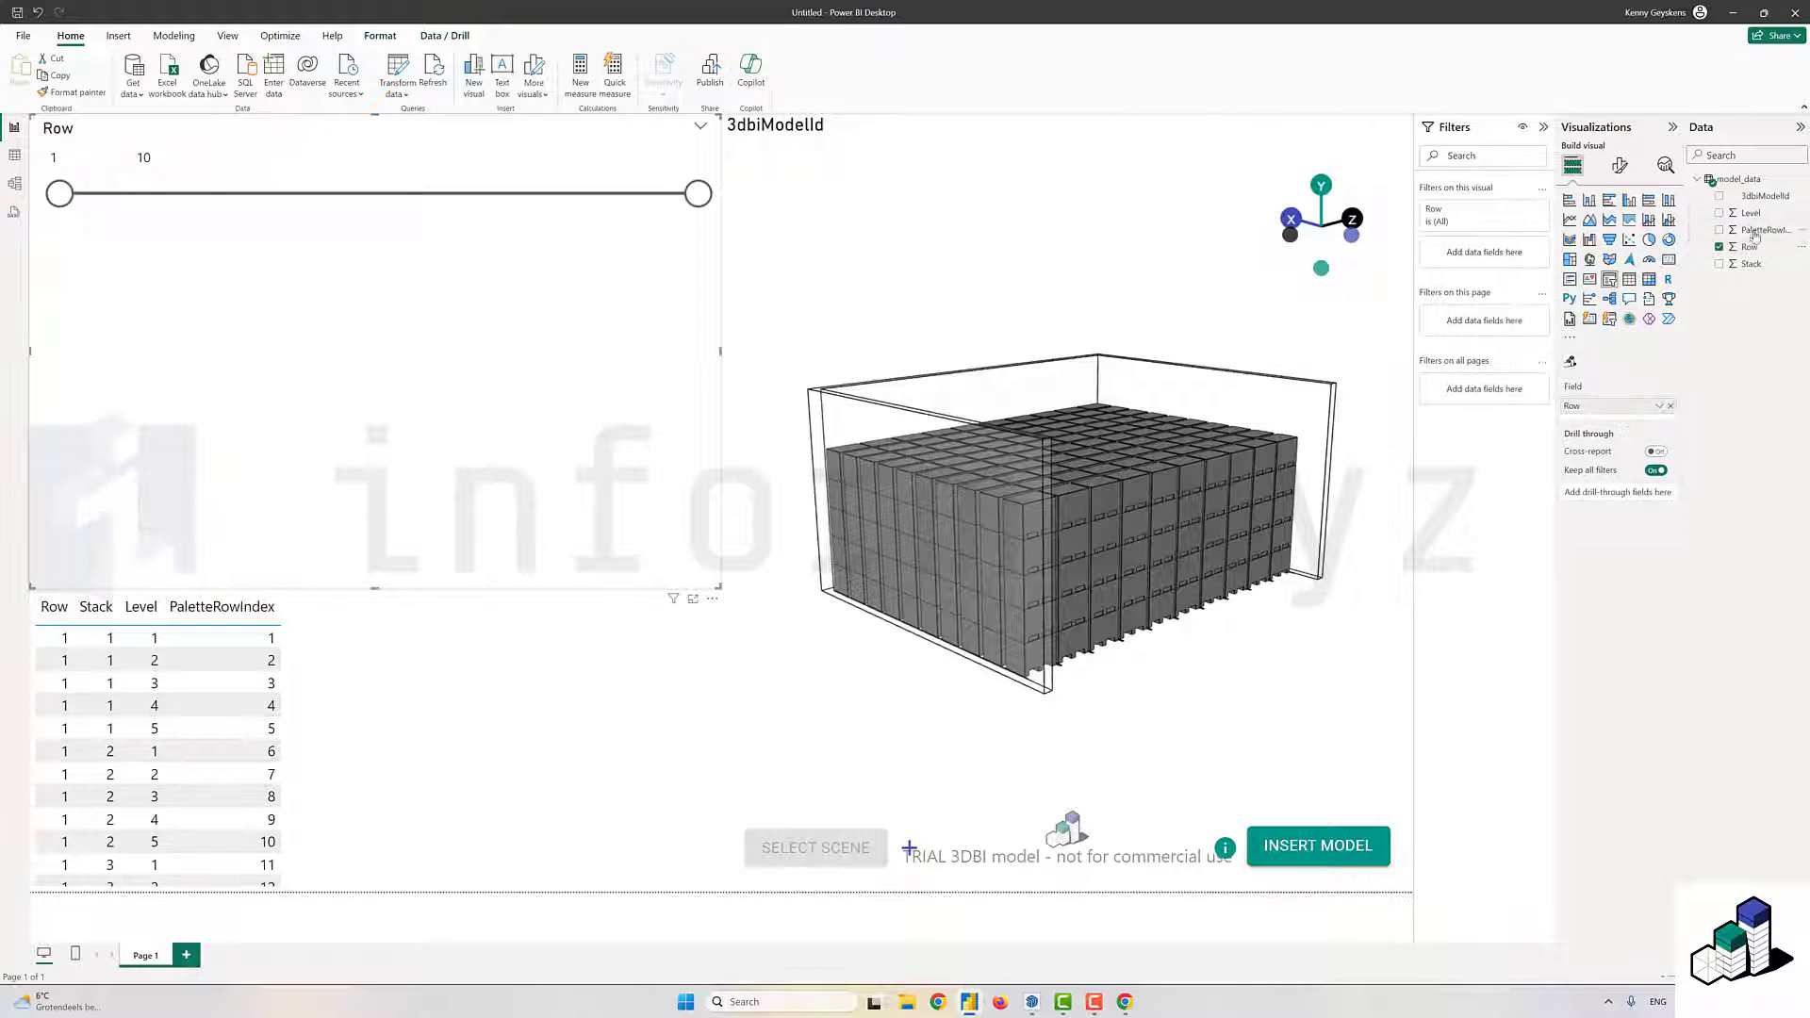
# - Add the Stack and Level fields to the Row slicer and filter the report to row 1
pyautogui.click(1752, 265)
pyautogui.moveTo(1750, 213); pyautogui.dragTo(1632, 438)
pyautogui.click(79, 155)
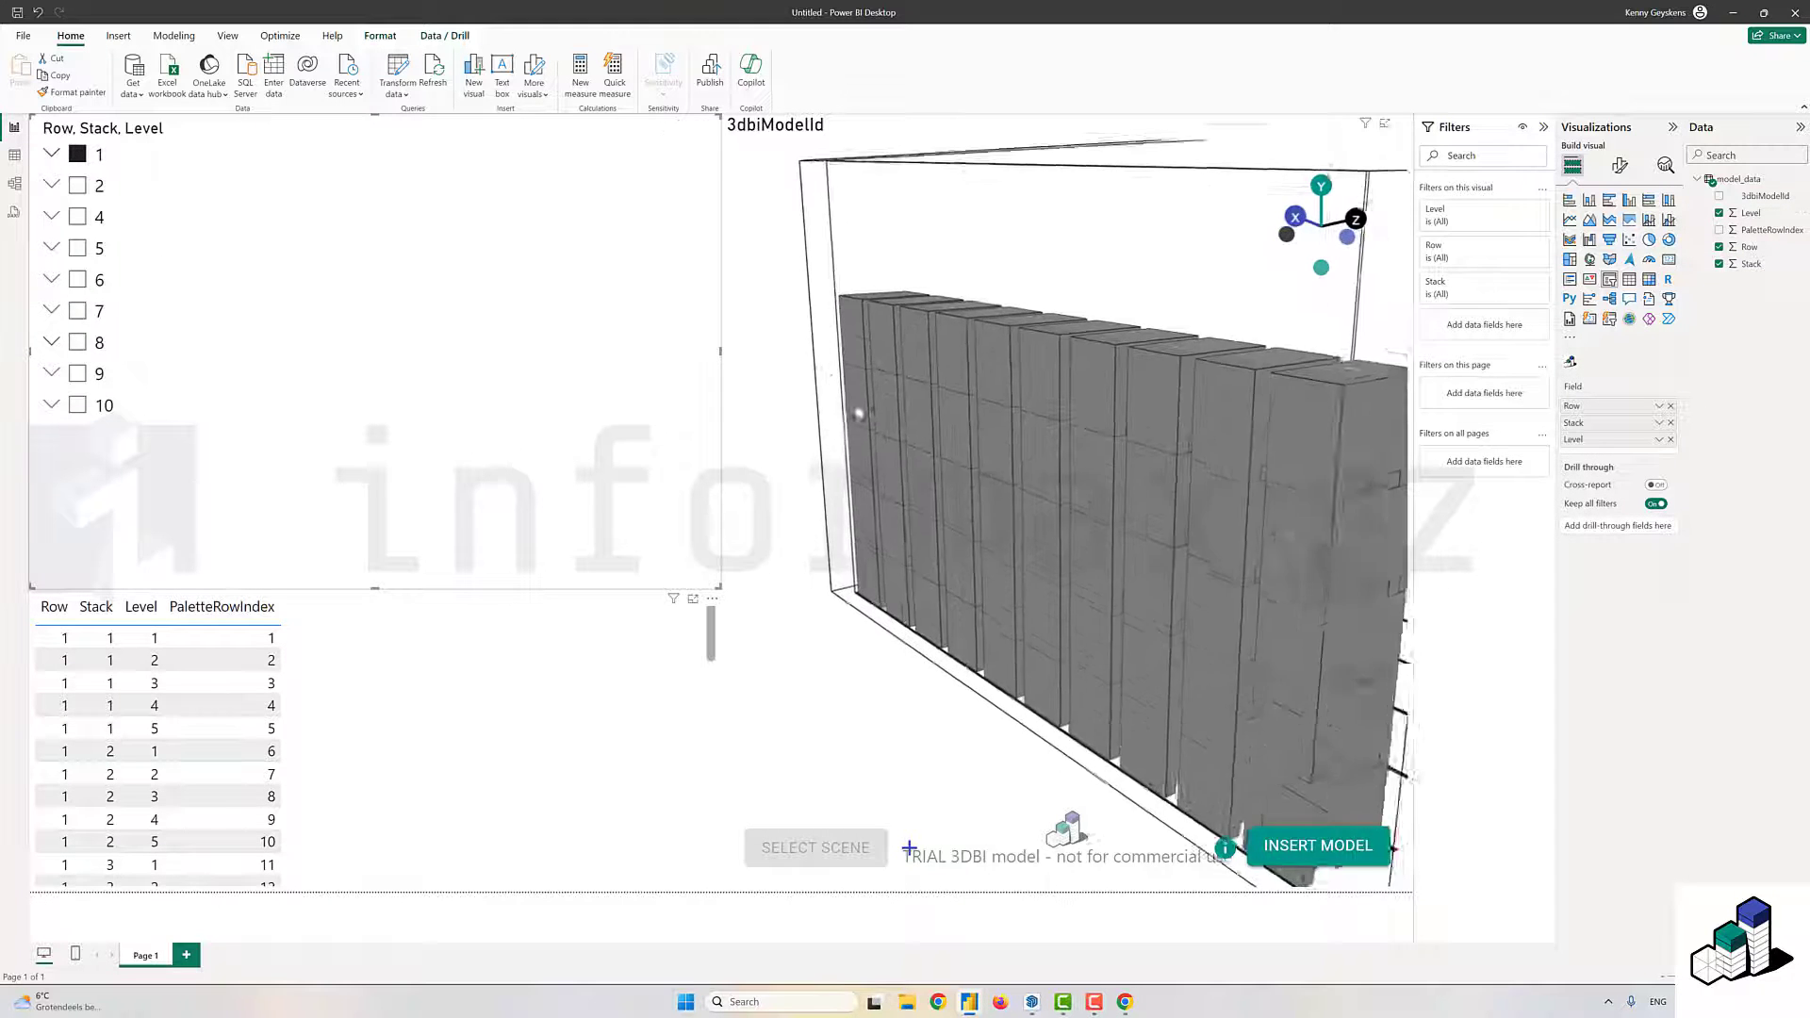
pyautogui.scroll(-3, 857, 412)
pyautogui.moveTo(1273, 377); pyautogui.dragTo(968, 344)
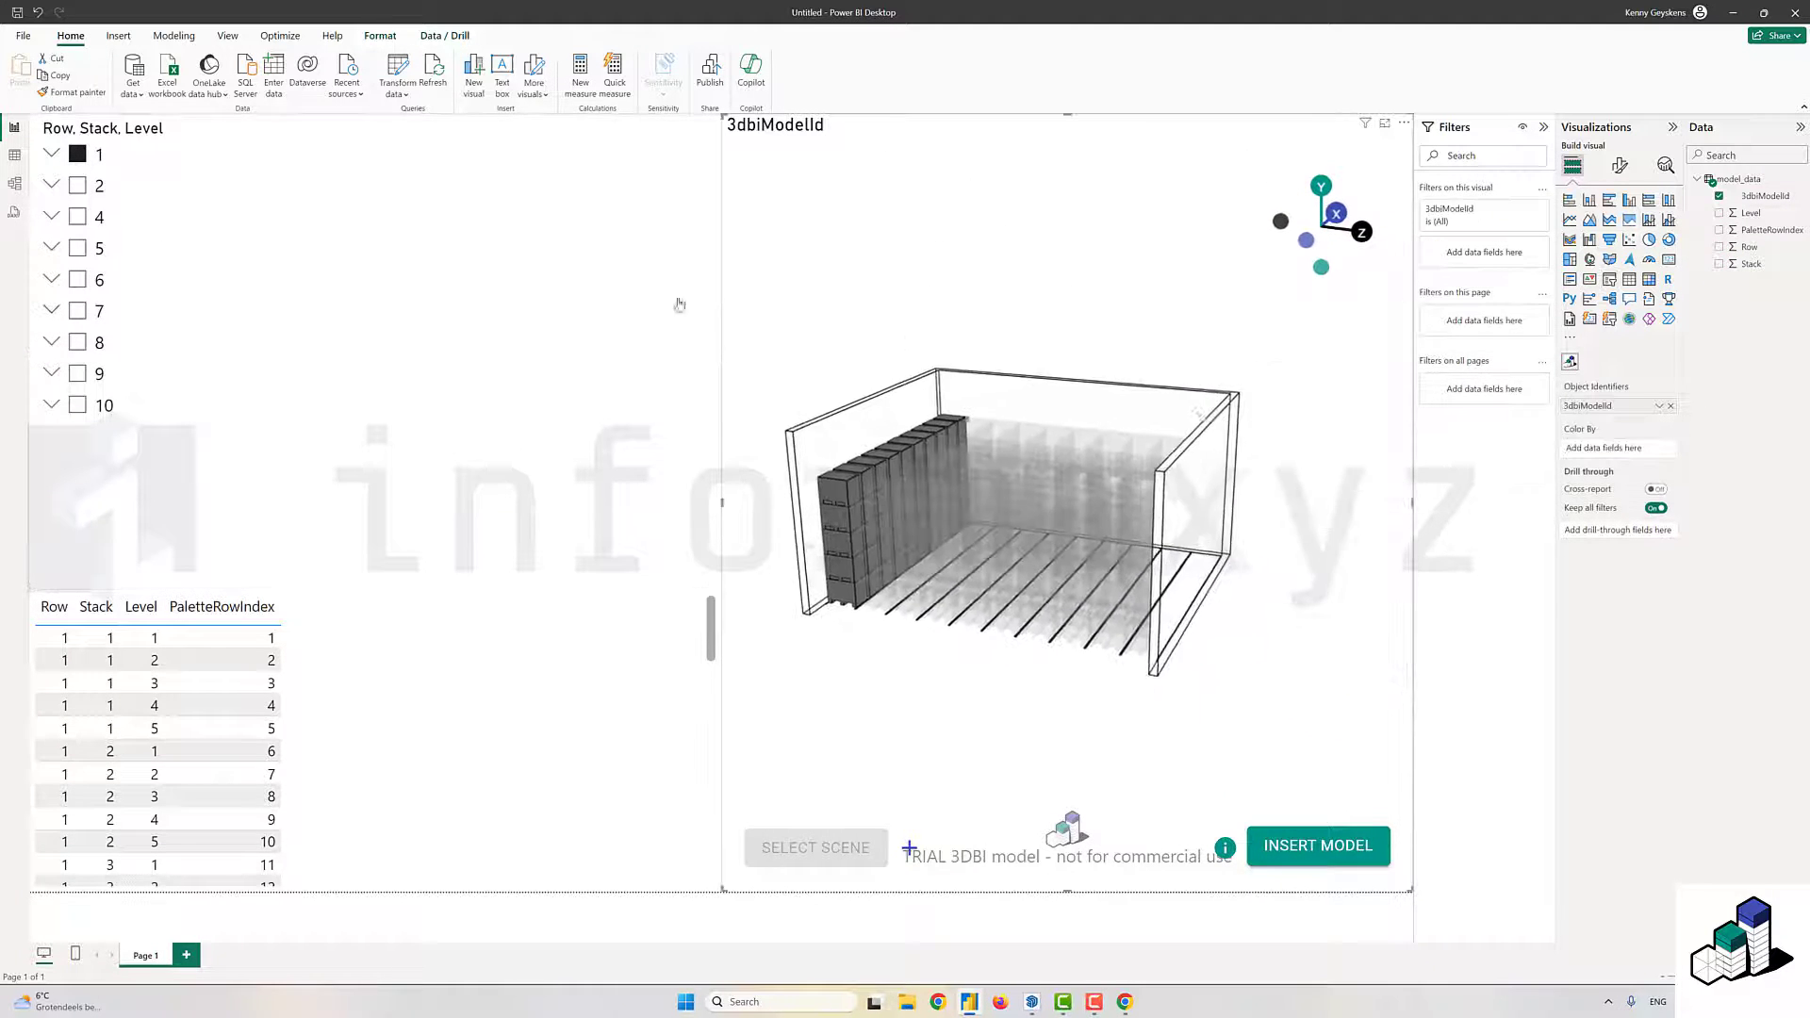
# - Test the slicer with rows 2 and 4, return to row 2 and examine the boxes highlighted in the 3DBI visual
pyautogui.click(79, 186)
pyautogui.click(83, 217)
pyautogui.click(78, 186)
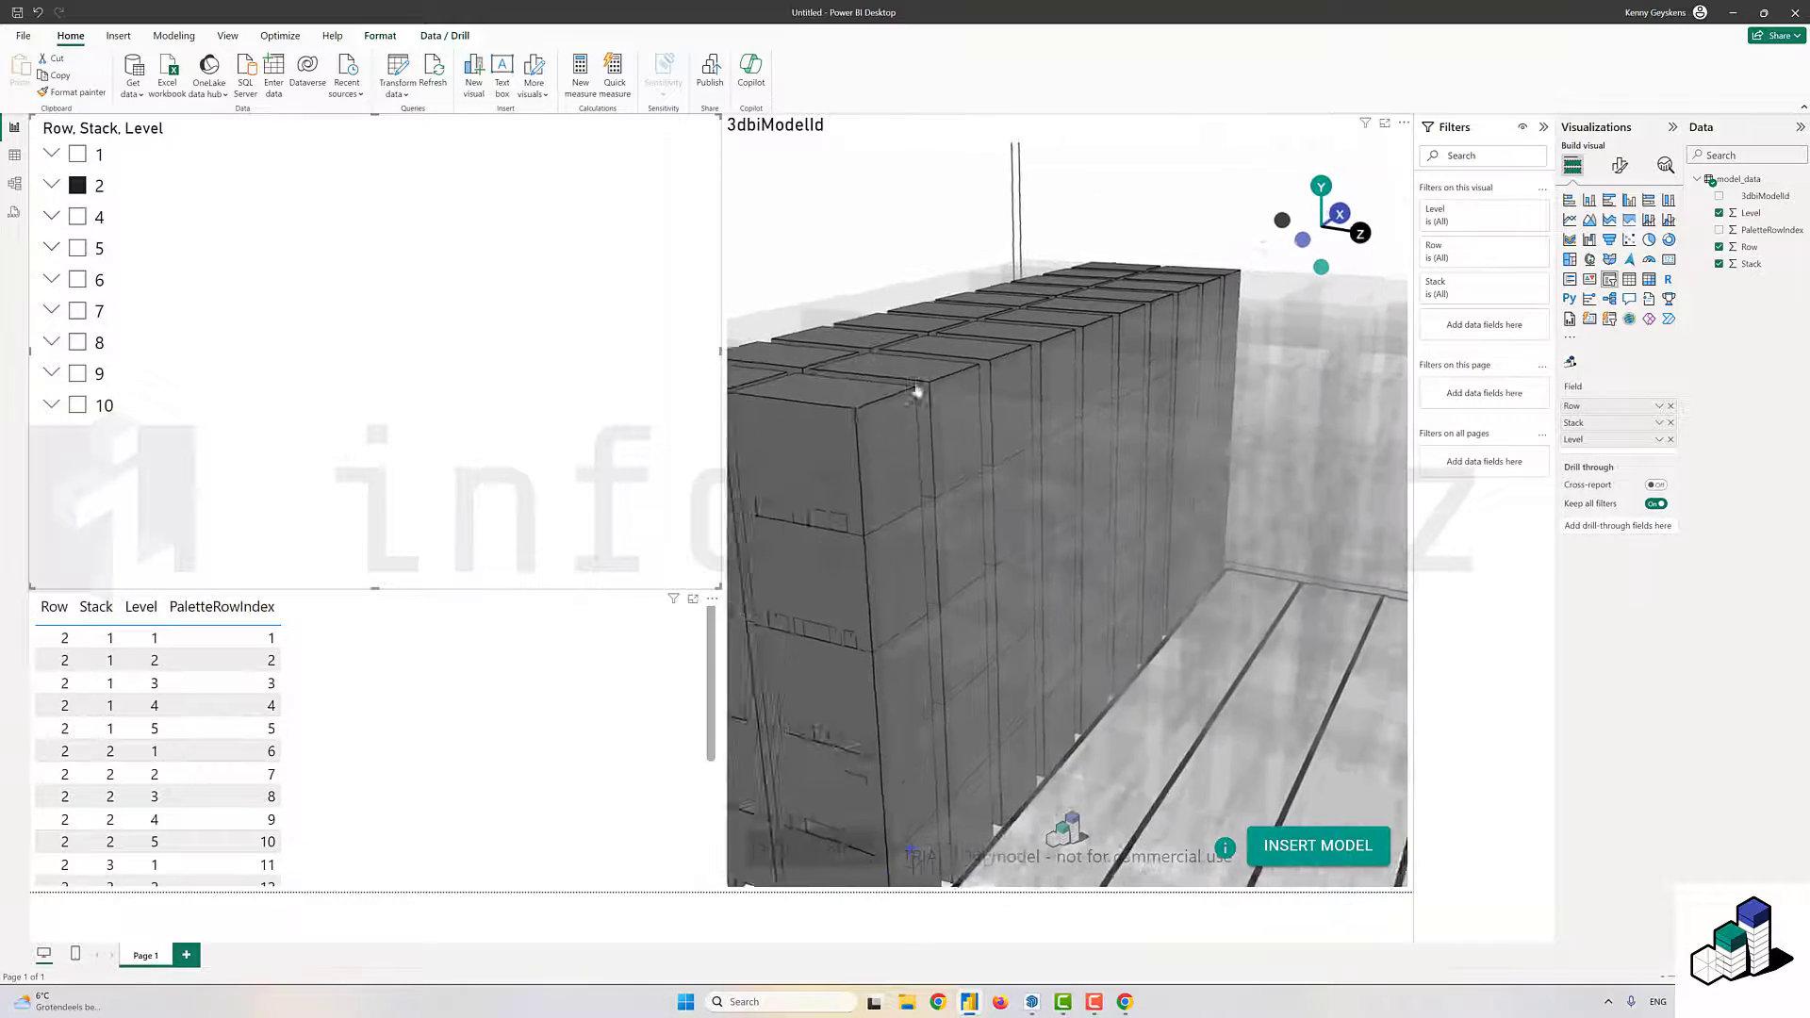
pyautogui.click(1095, 648)
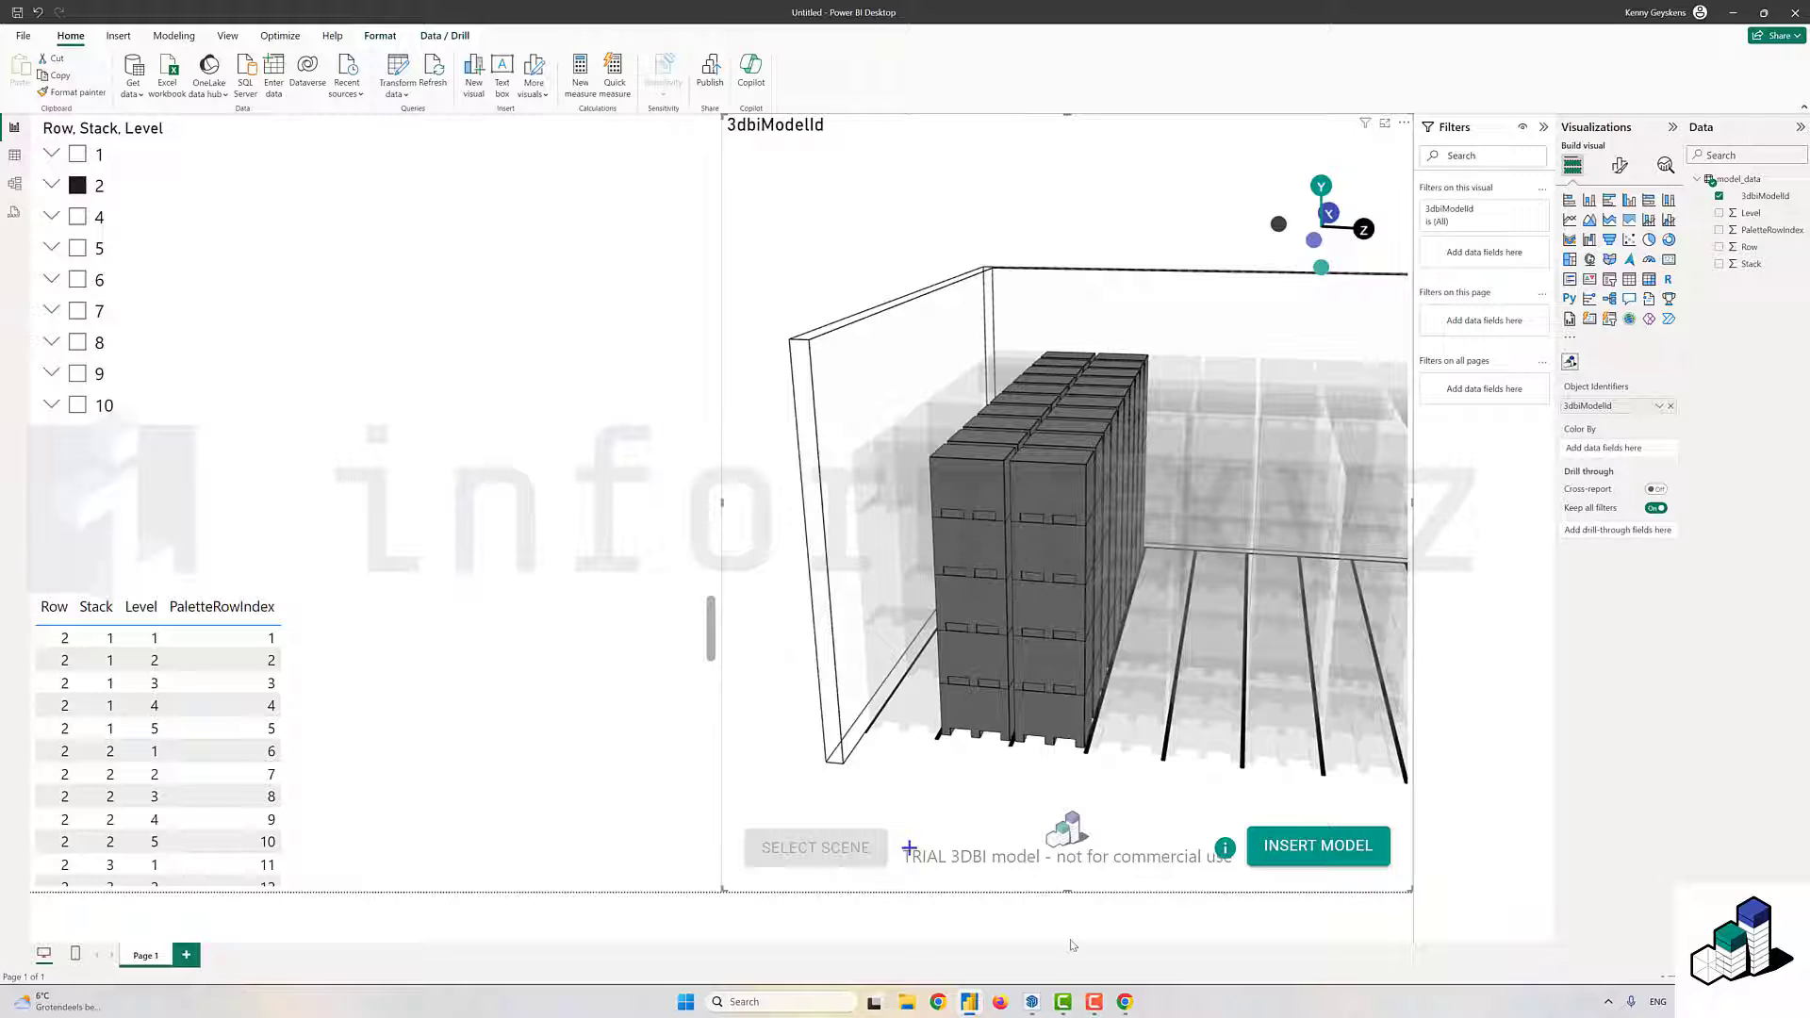
# - In SketchUp, compare the second row's instance name with the third row's, and rename the third row component's instance to 3-
pyautogui.click(1033, 1003)
pyautogui.click(386, 548)
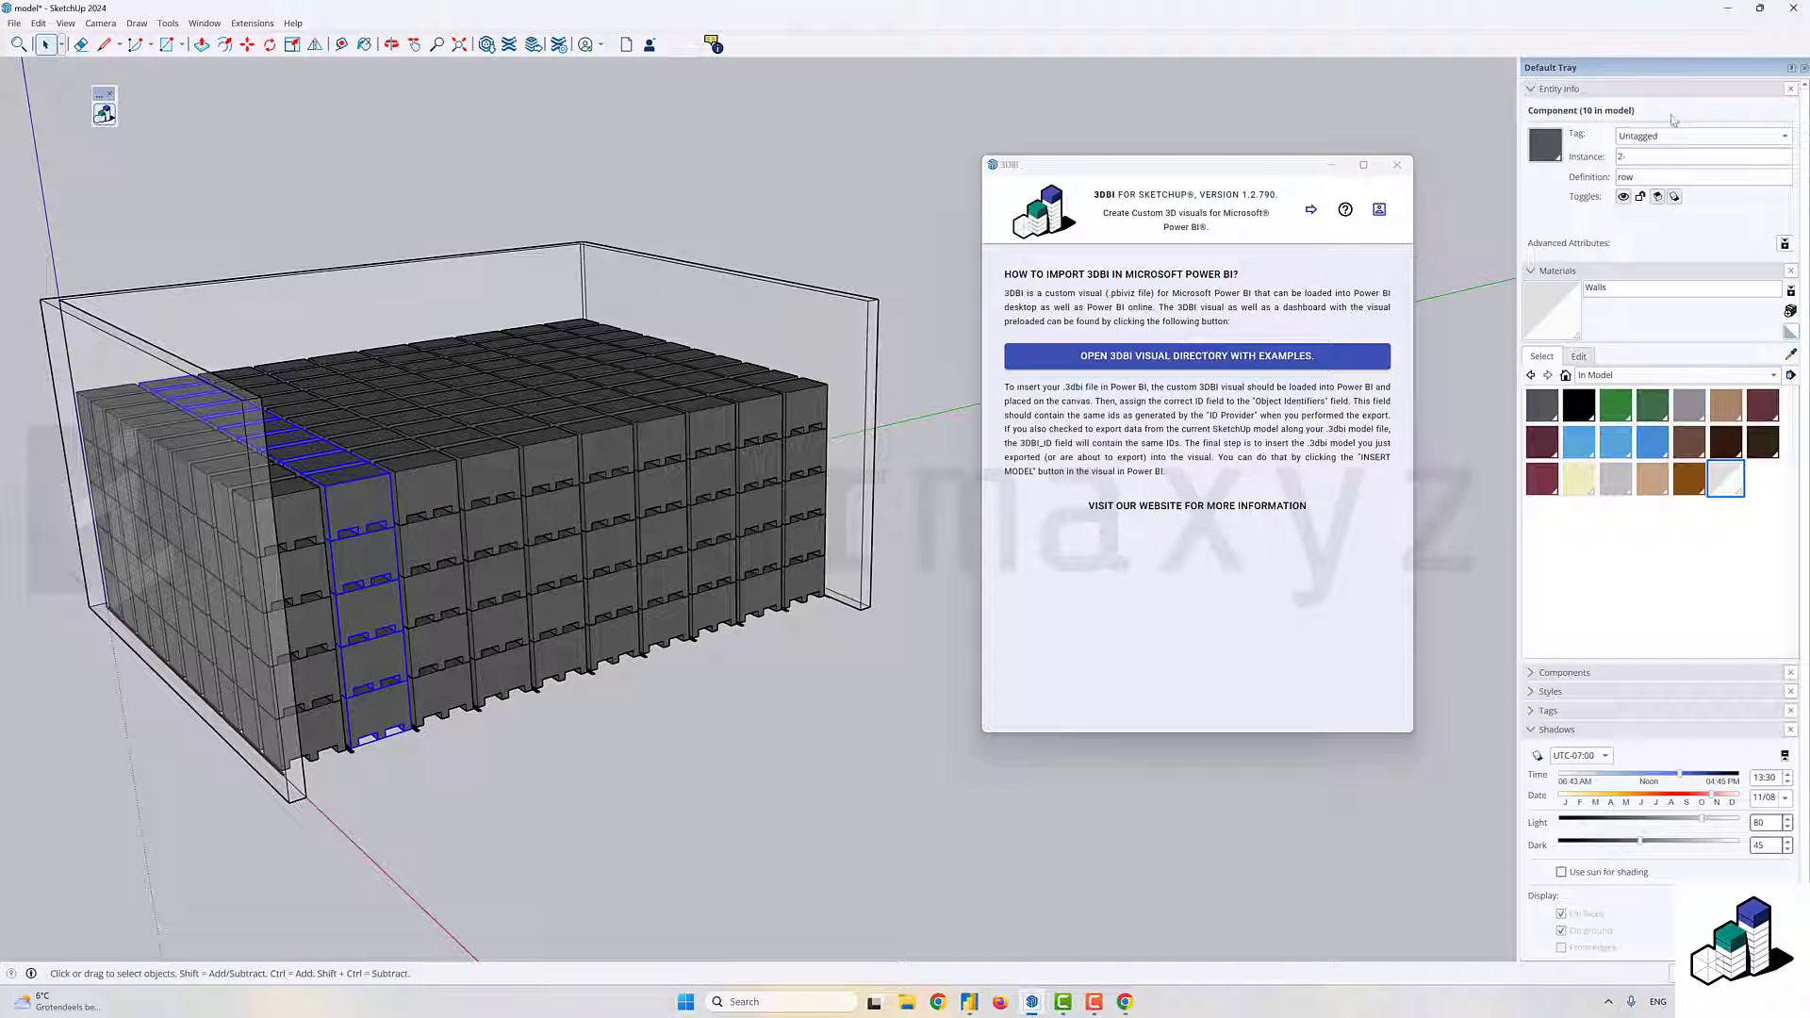
pyautogui.click(419, 501)
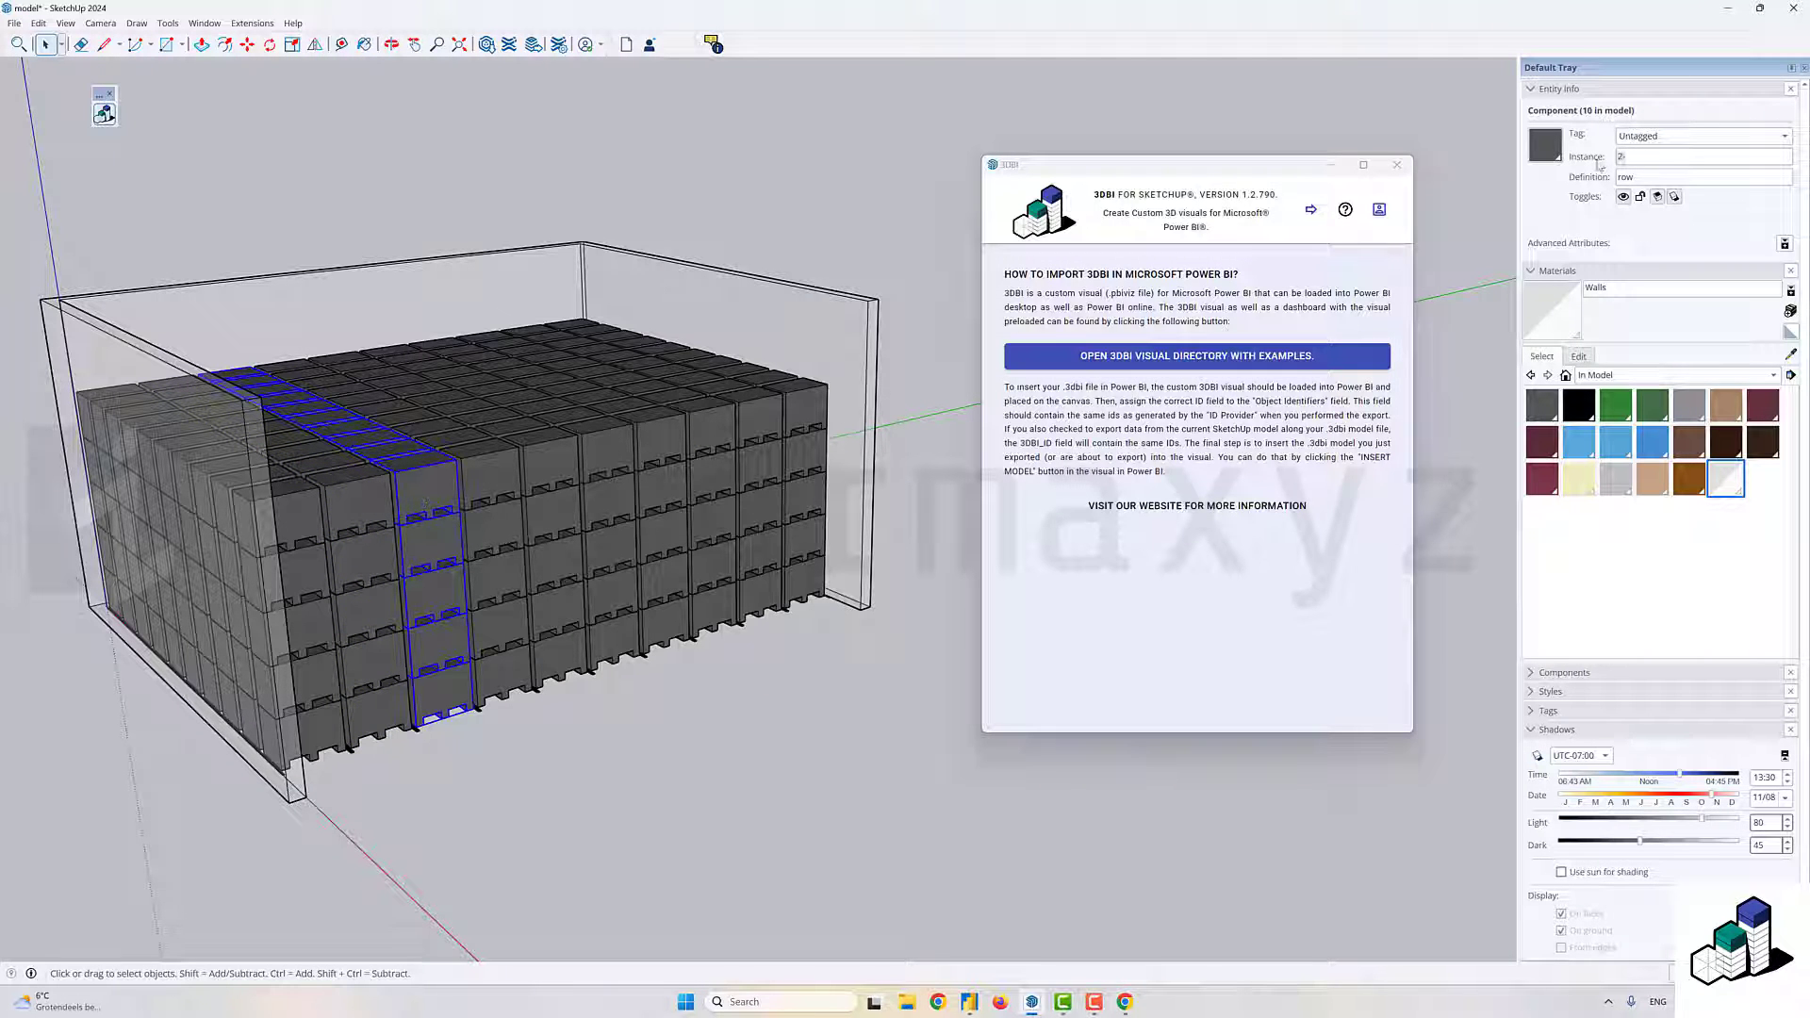
pyautogui.click(565, 295)
# - Check the instance names of the fourth to tenth pallet row components, and clear the selection
pyautogui.click(492, 486)
pyautogui.click(545, 476)
pyautogui.click(615, 464)
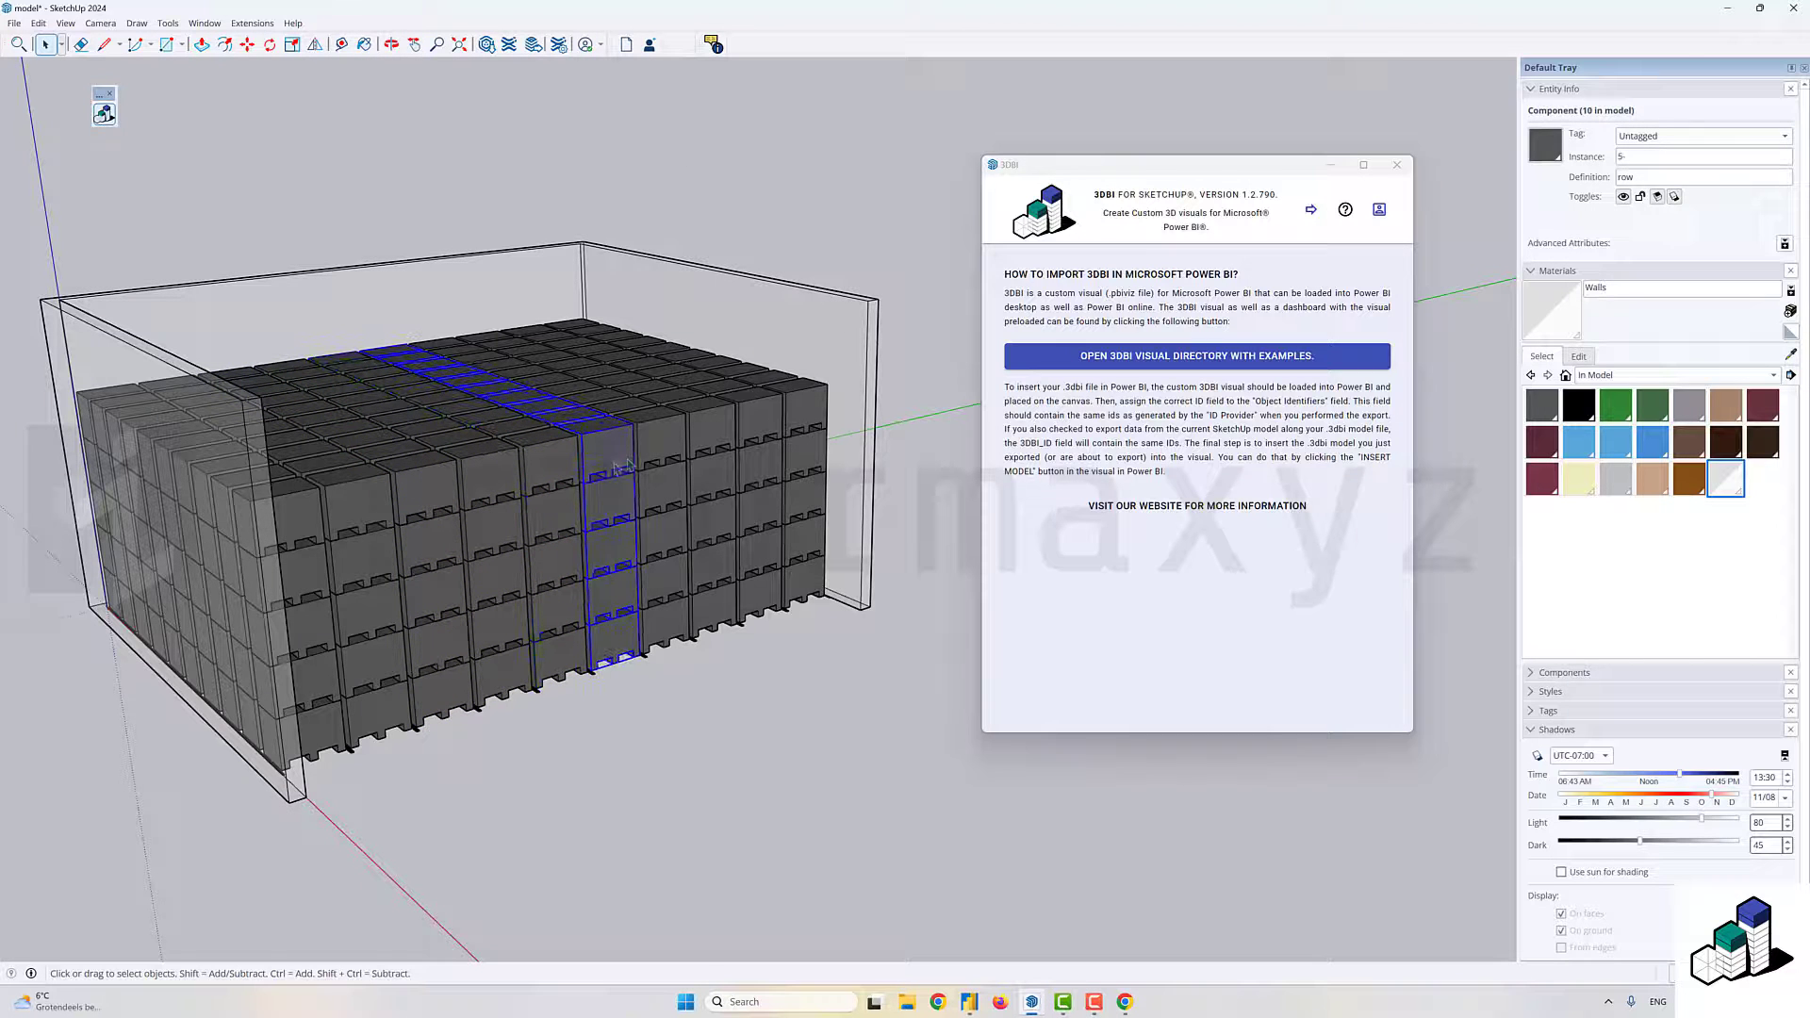
pyautogui.click(664, 454)
pyautogui.click(711, 443)
pyautogui.click(760, 430)
pyautogui.click(803, 423)
pyautogui.click(852, 193)
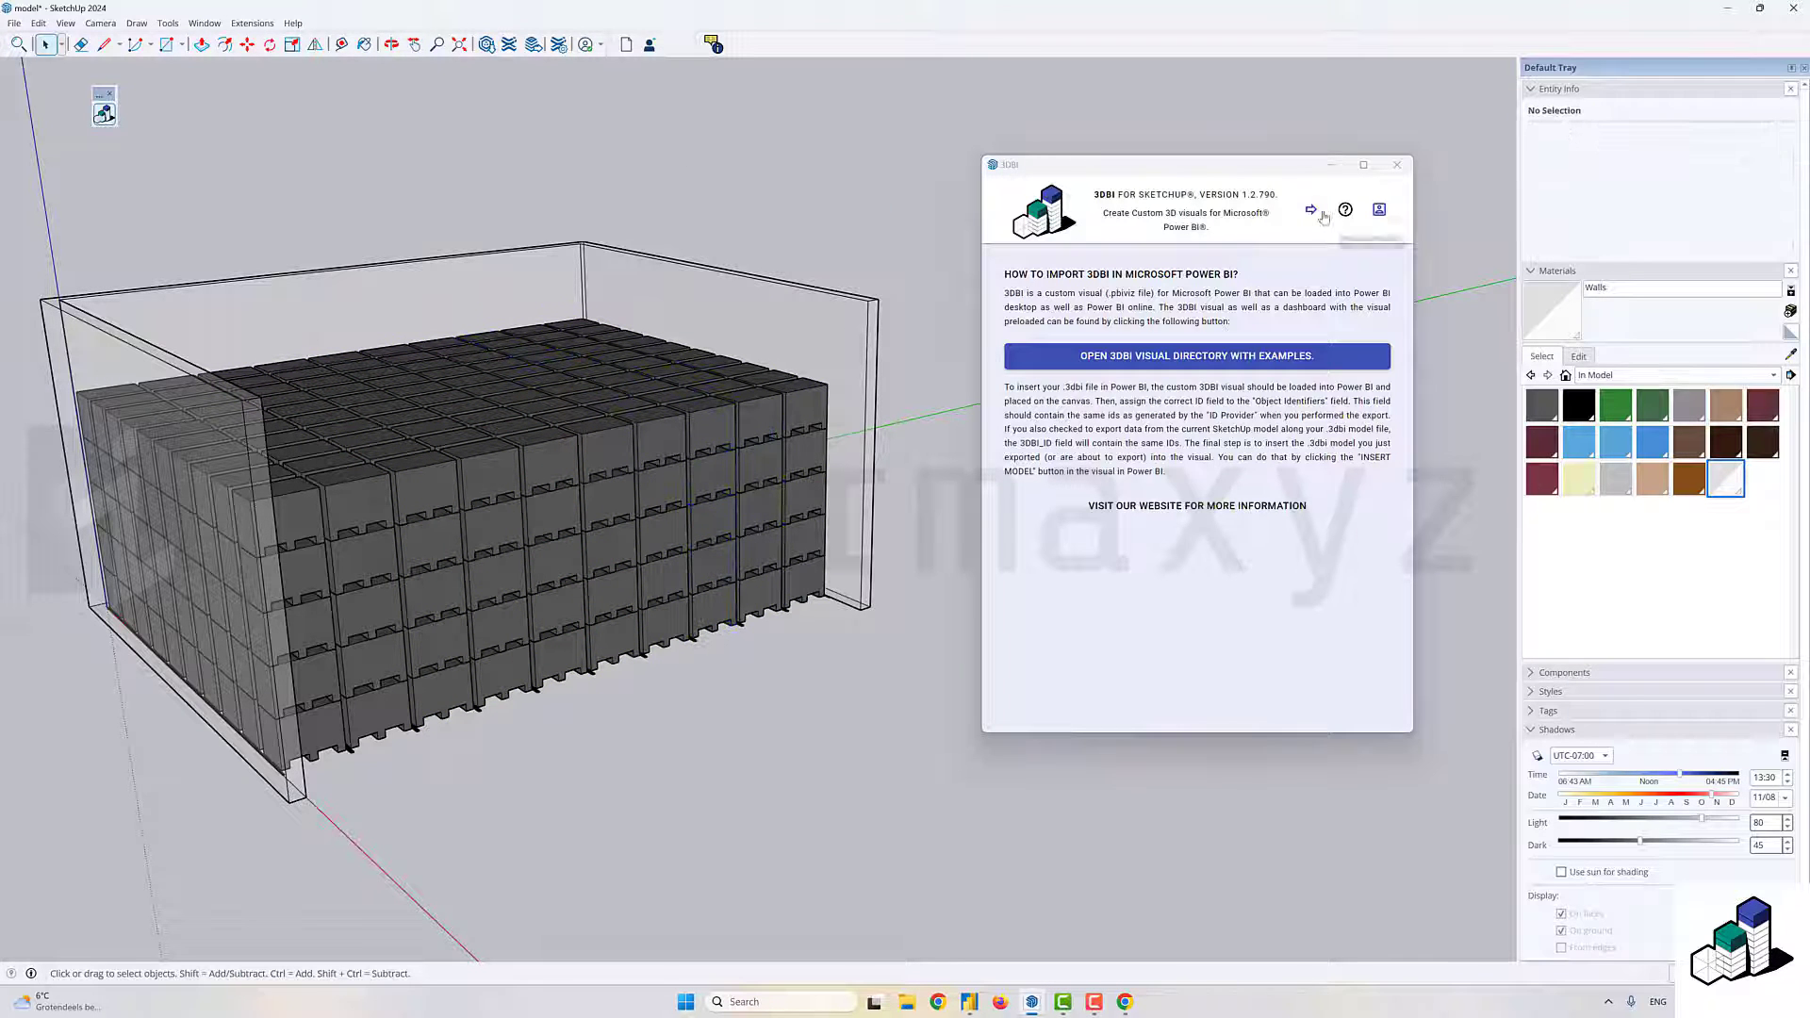
# - Export the corrected SketchUp model to 3DBI again, replacing the existing model.3dbi in the 3DBI for SketchUp folder
pyautogui.click(1311, 209)
pyautogui.click(1257, 570)
pyautogui.click(982, 503)
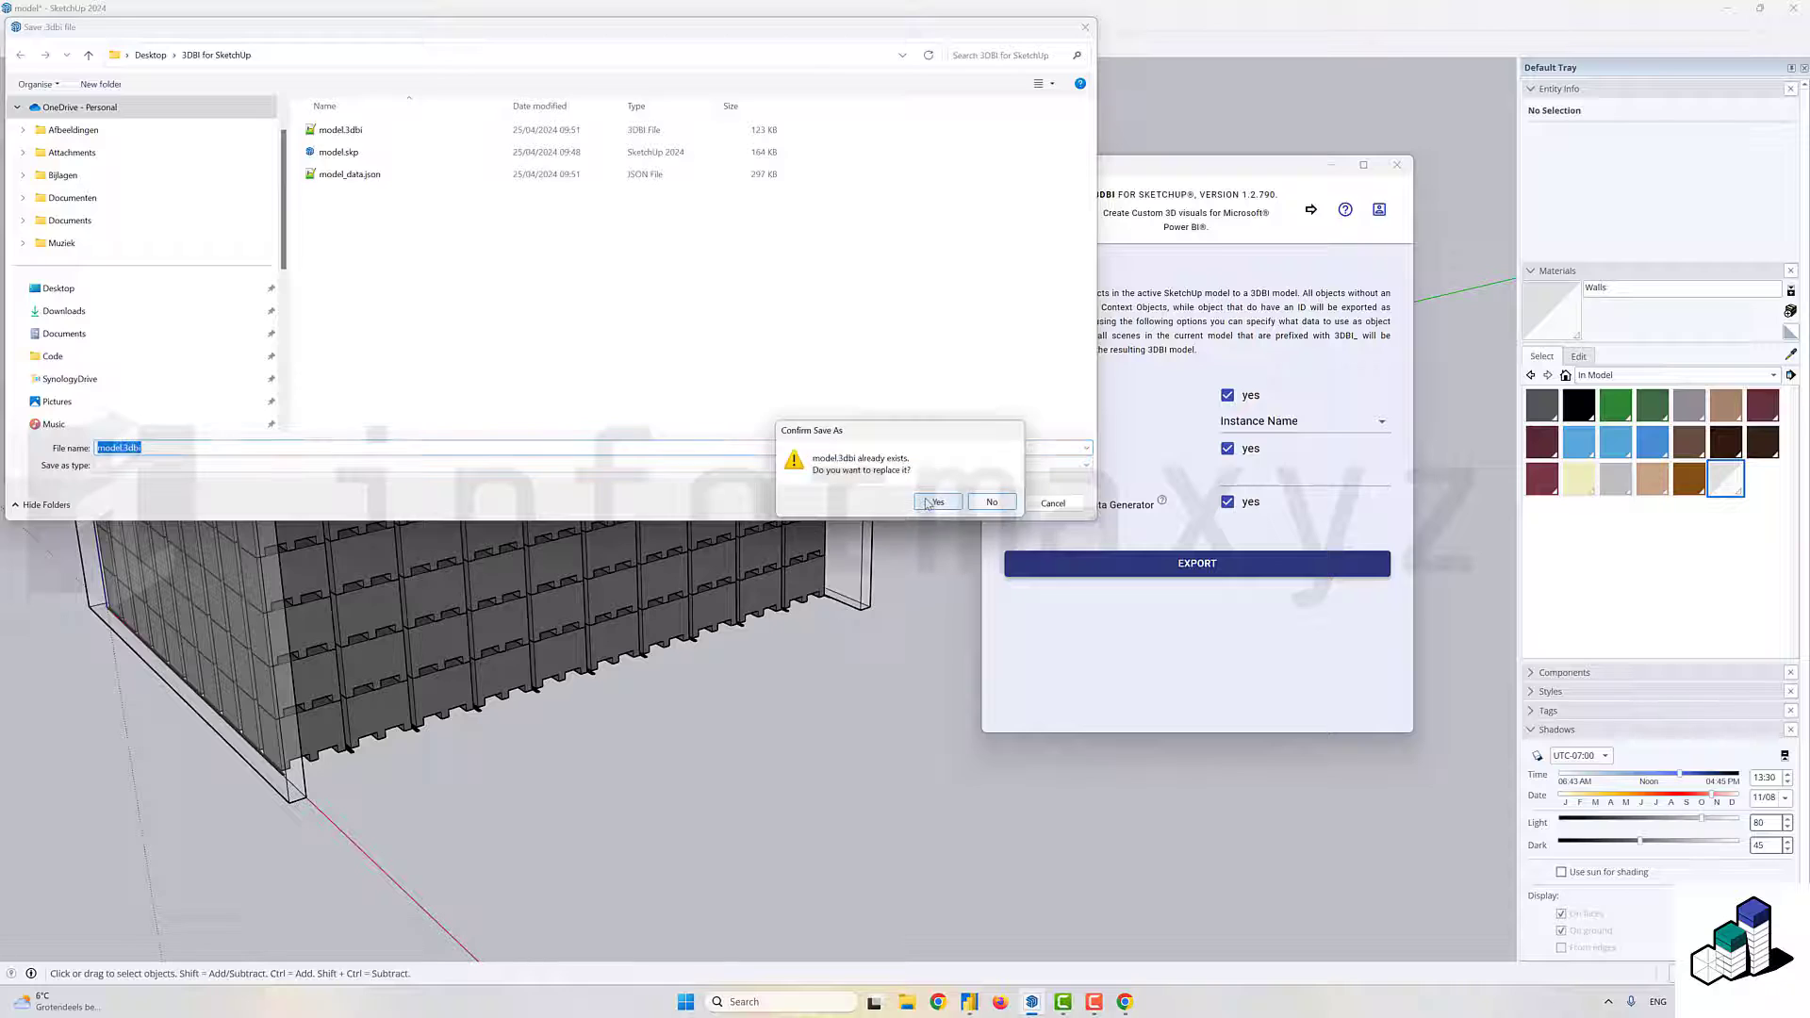
pyautogui.click(925, 498)
# - Switch to Power BI, insert the re-exported model.3dbi into the 3DBI visual and refresh the report data
pyautogui.click(971, 1002)
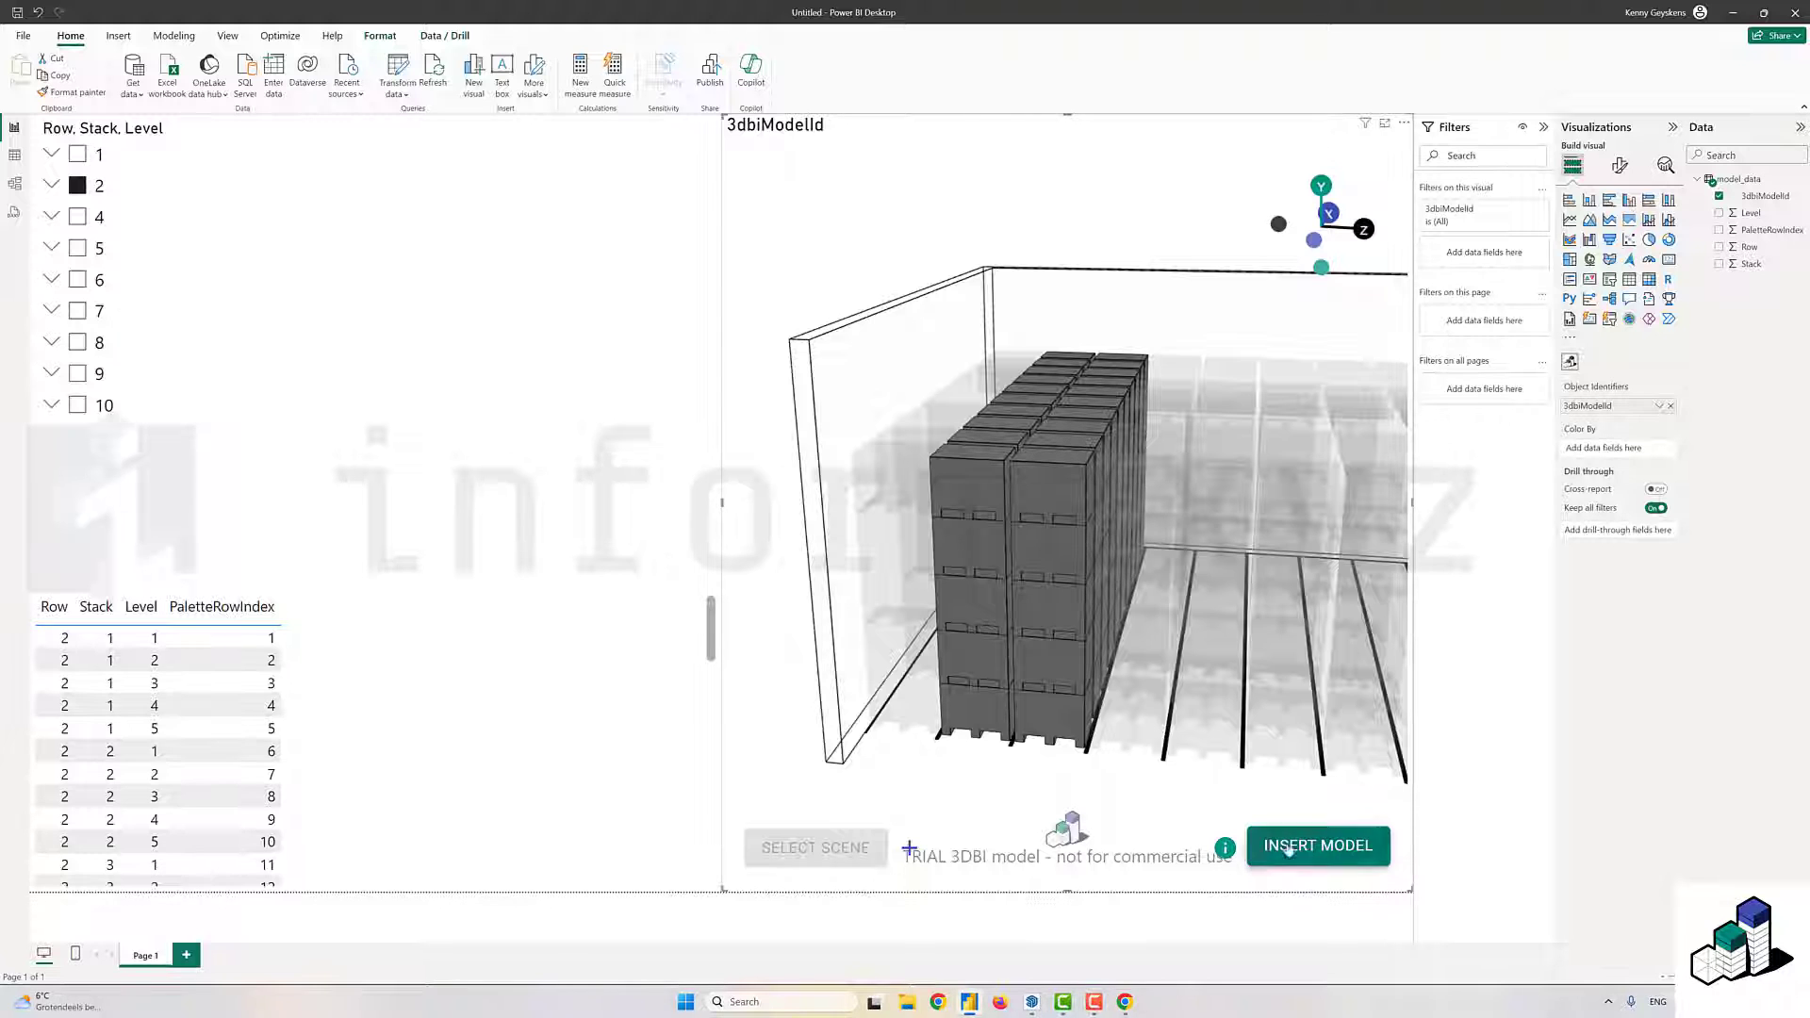
pyautogui.click(1318, 846)
pyautogui.click(215, 115)
pyautogui.click(745, 487)
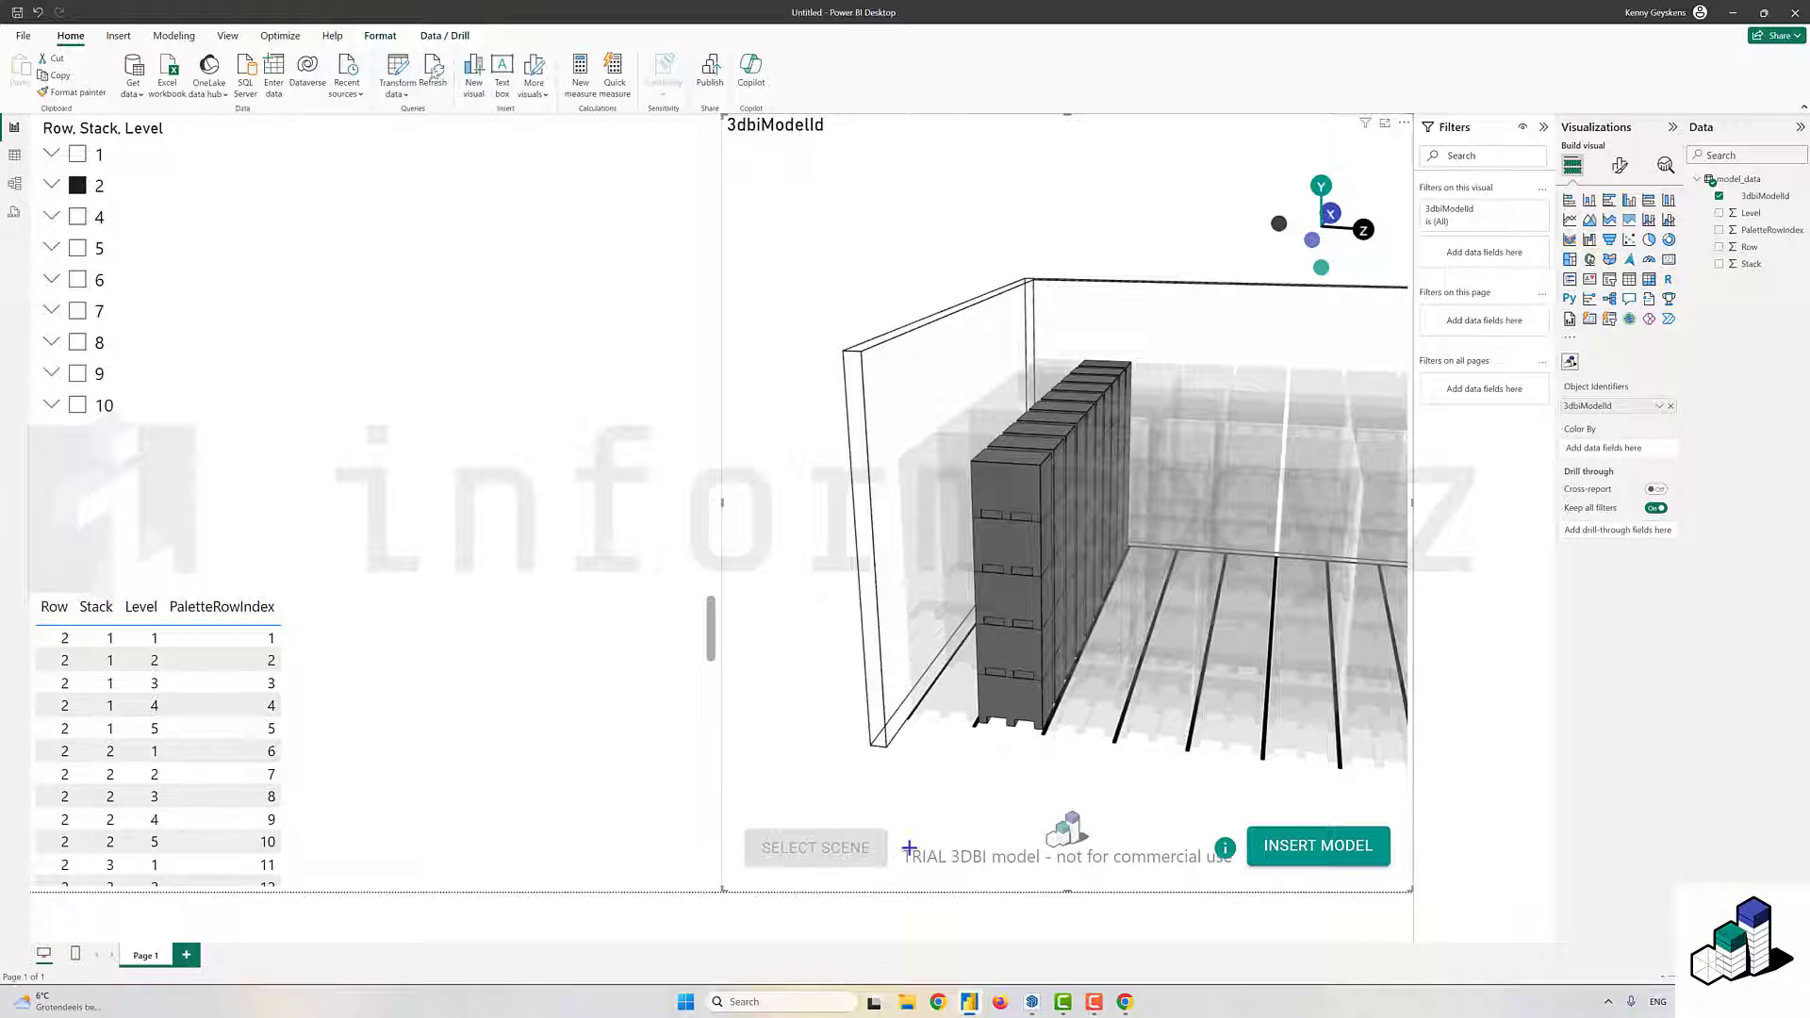
pyautogui.click(433, 74)
pyautogui.scroll(3, 889, 507)
# - Filter to row 3, step through stacks 1 to 10 of row 2 in the slicer, and clear the selection
pyautogui.click(77, 216)
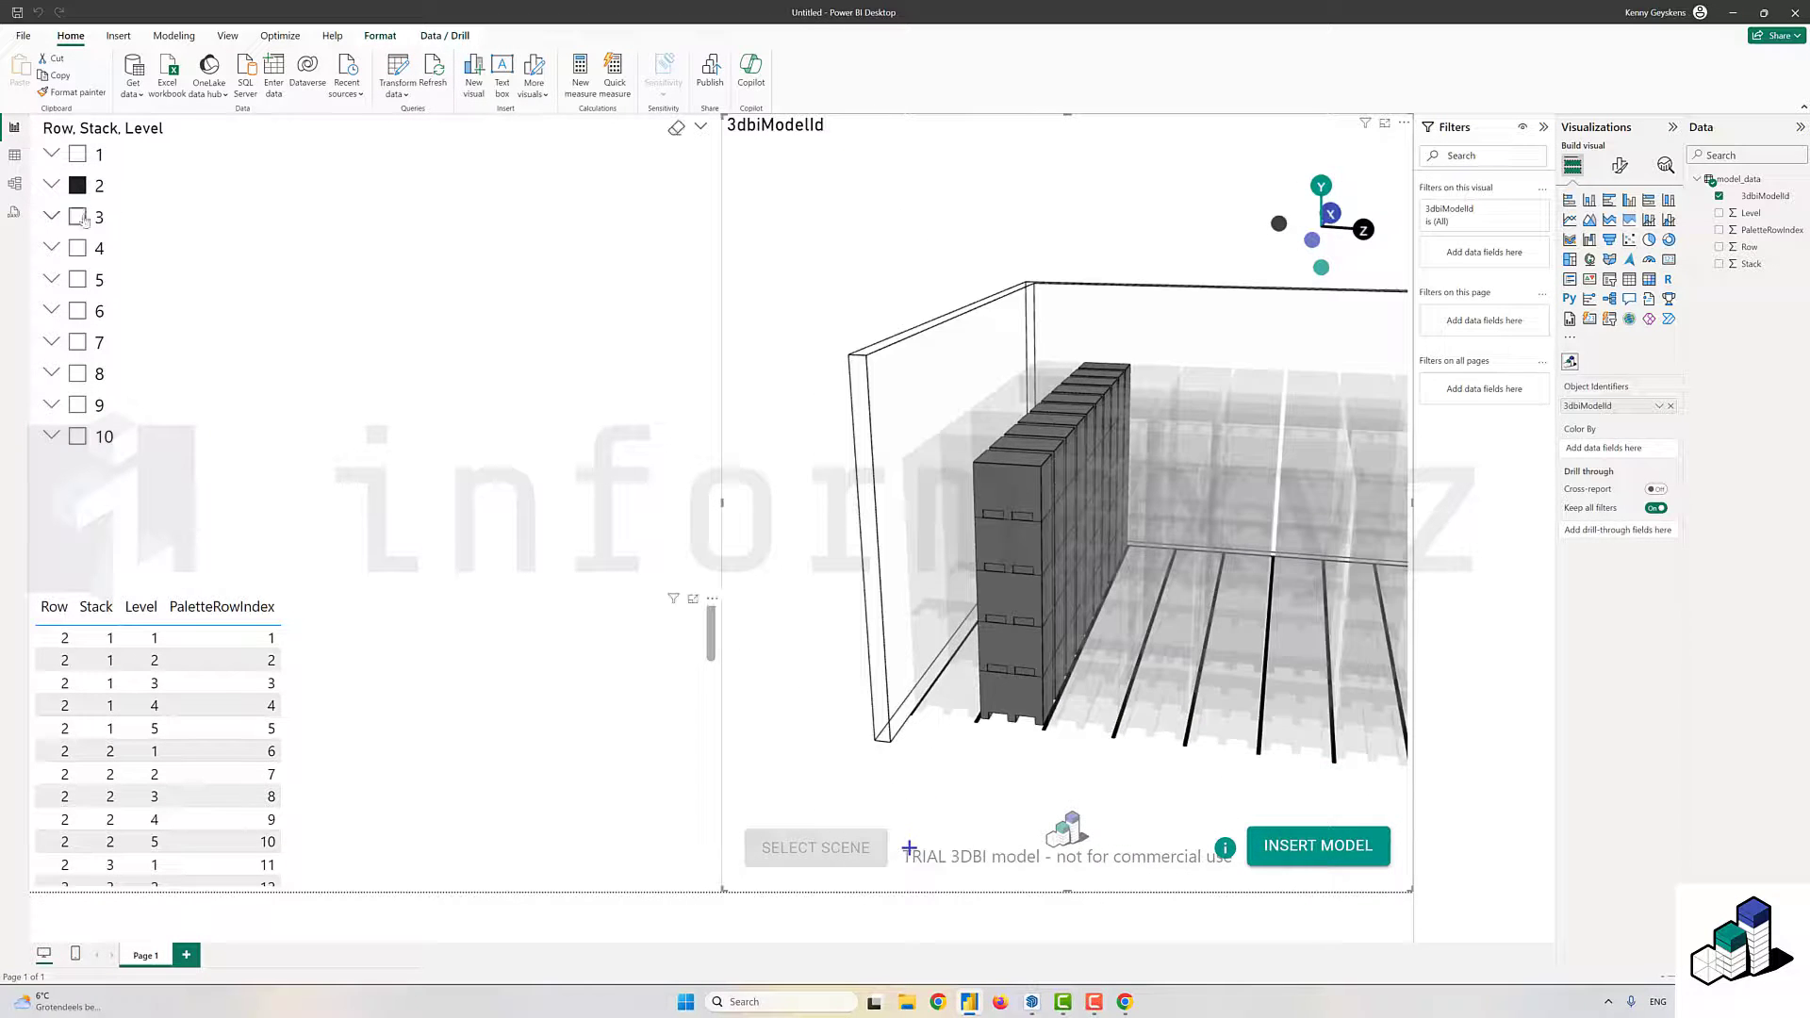
pyautogui.click(52, 185)
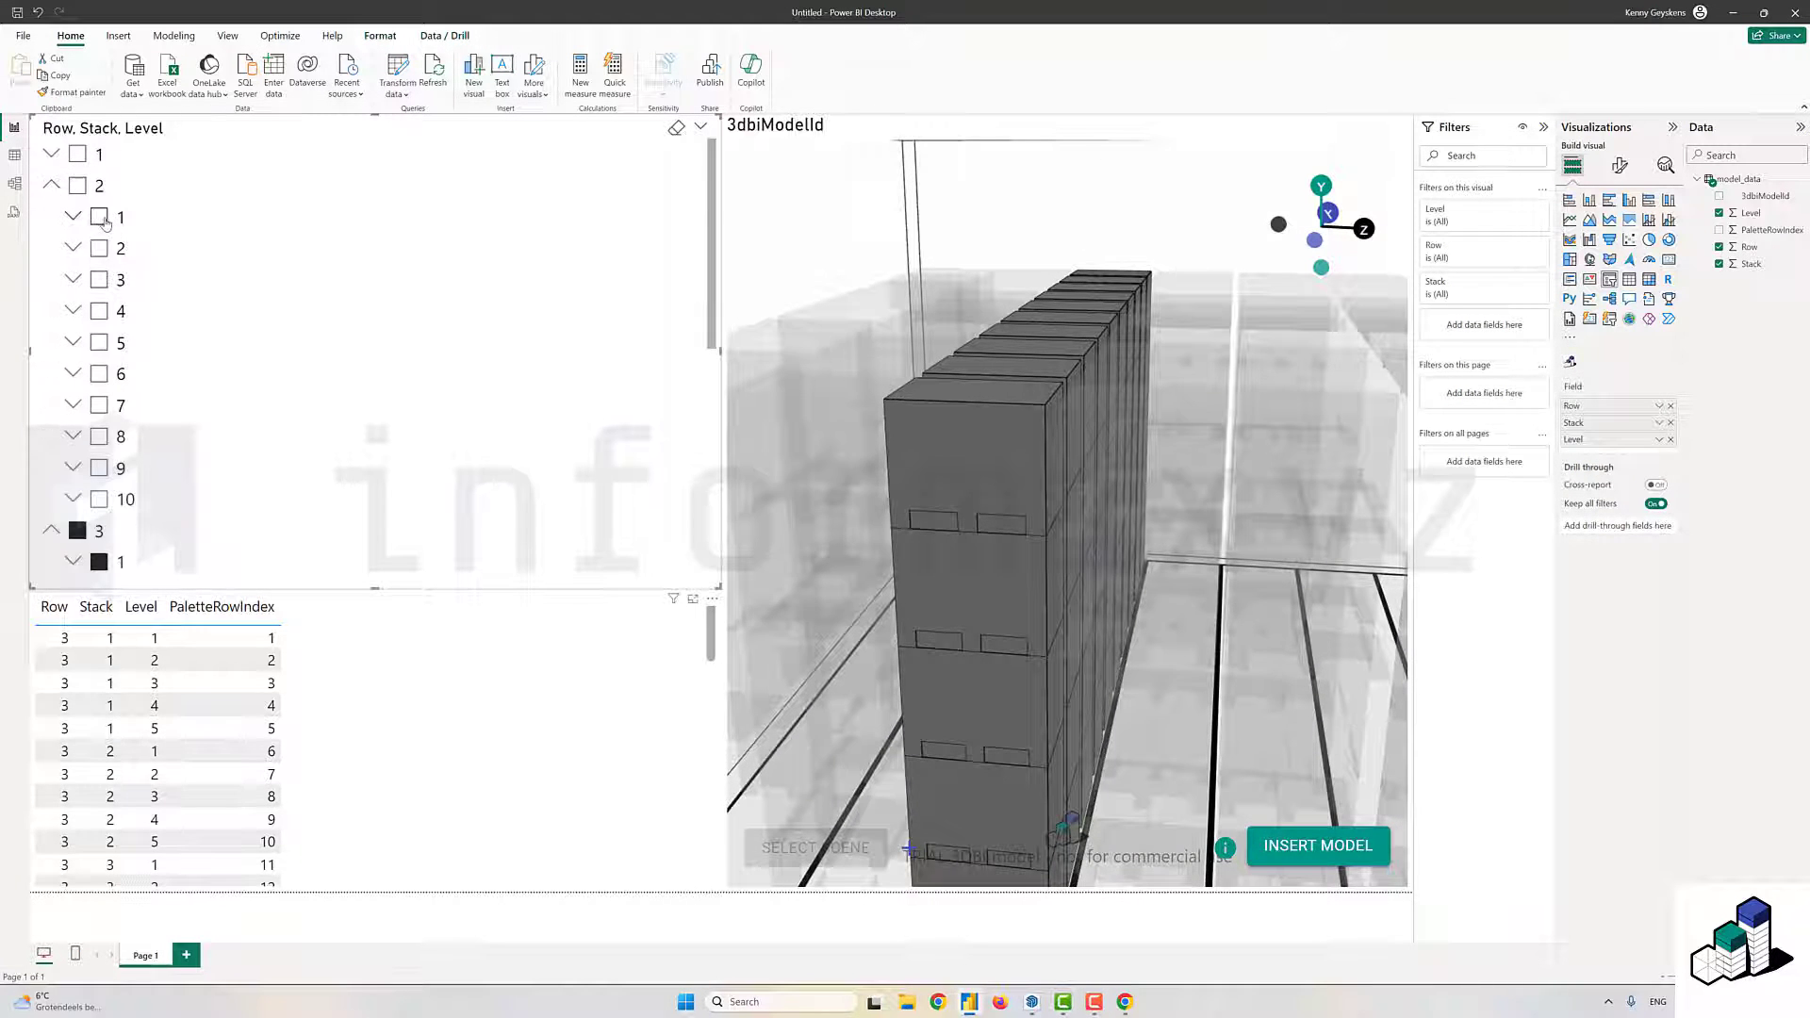
pyautogui.click(102, 217)
pyautogui.click(102, 249)
pyautogui.click(101, 280)
pyautogui.click(102, 311)
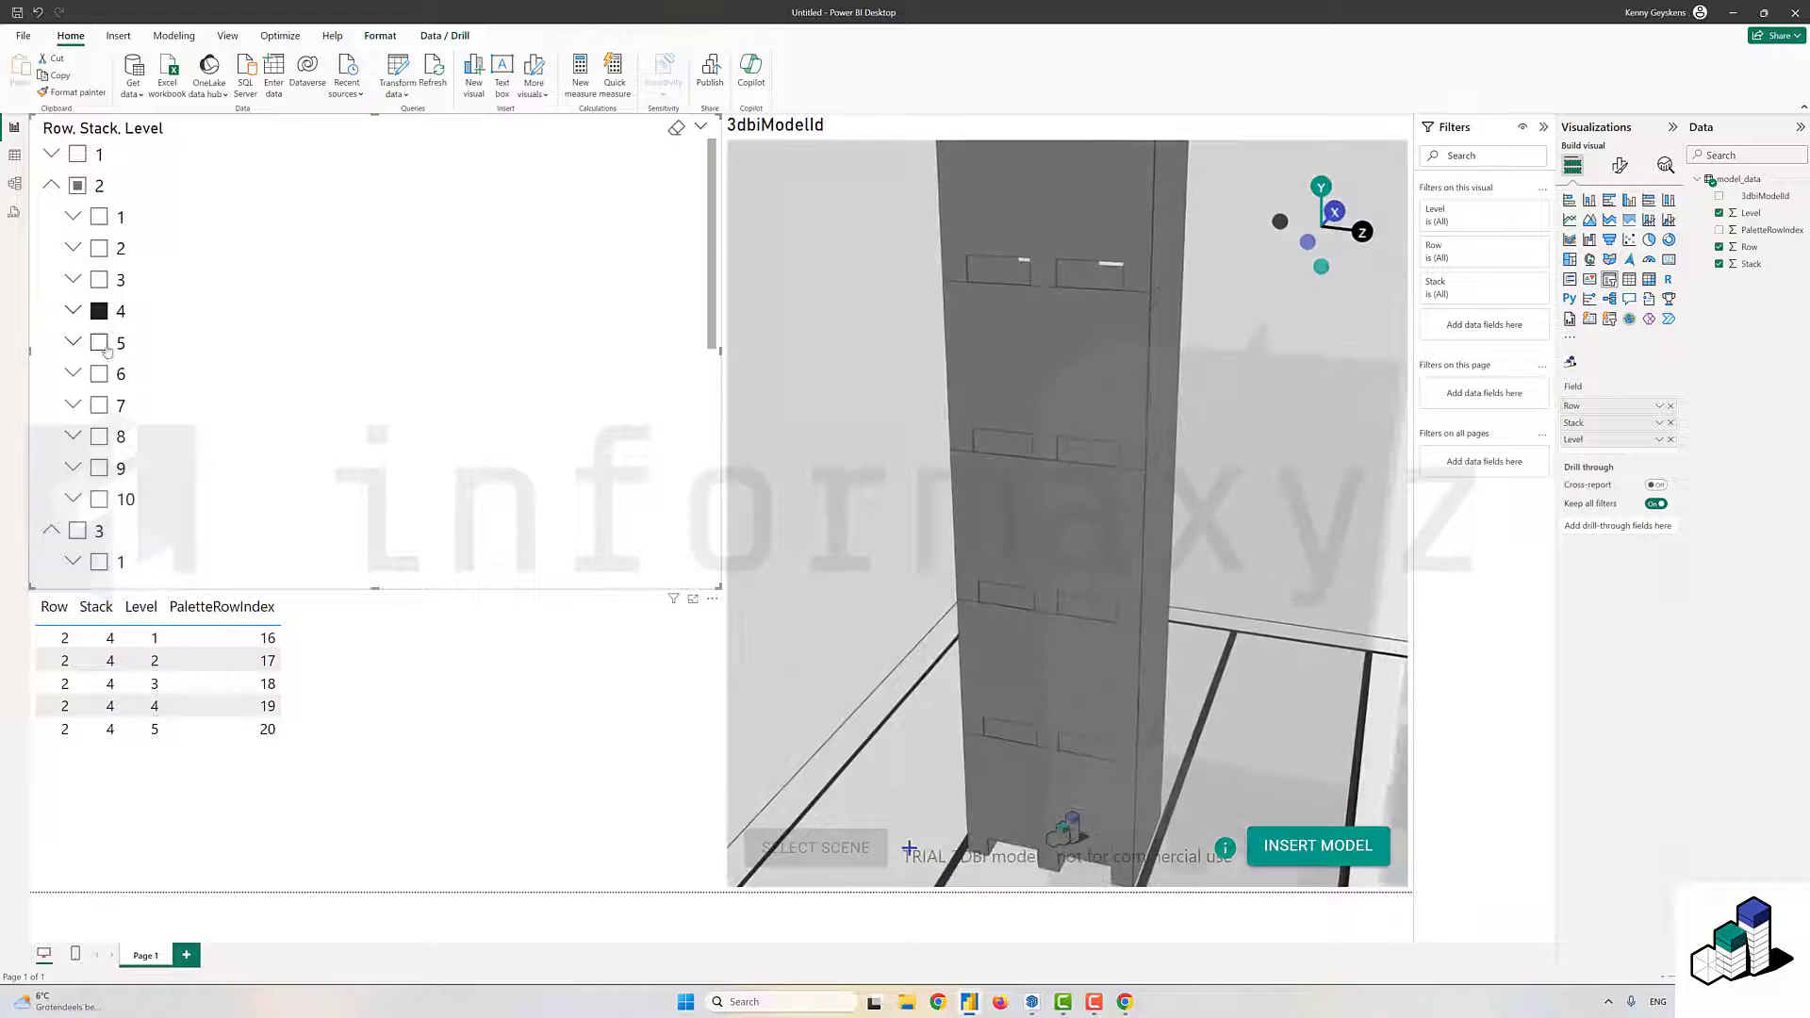
pyautogui.click(102, 343)
pyautogui.click(102, 374)
pyautogui.click(101, 405)
pyautogui.click(102, 437)
pyautogui.click(102, 469)
pyautogui.click(101, 499)
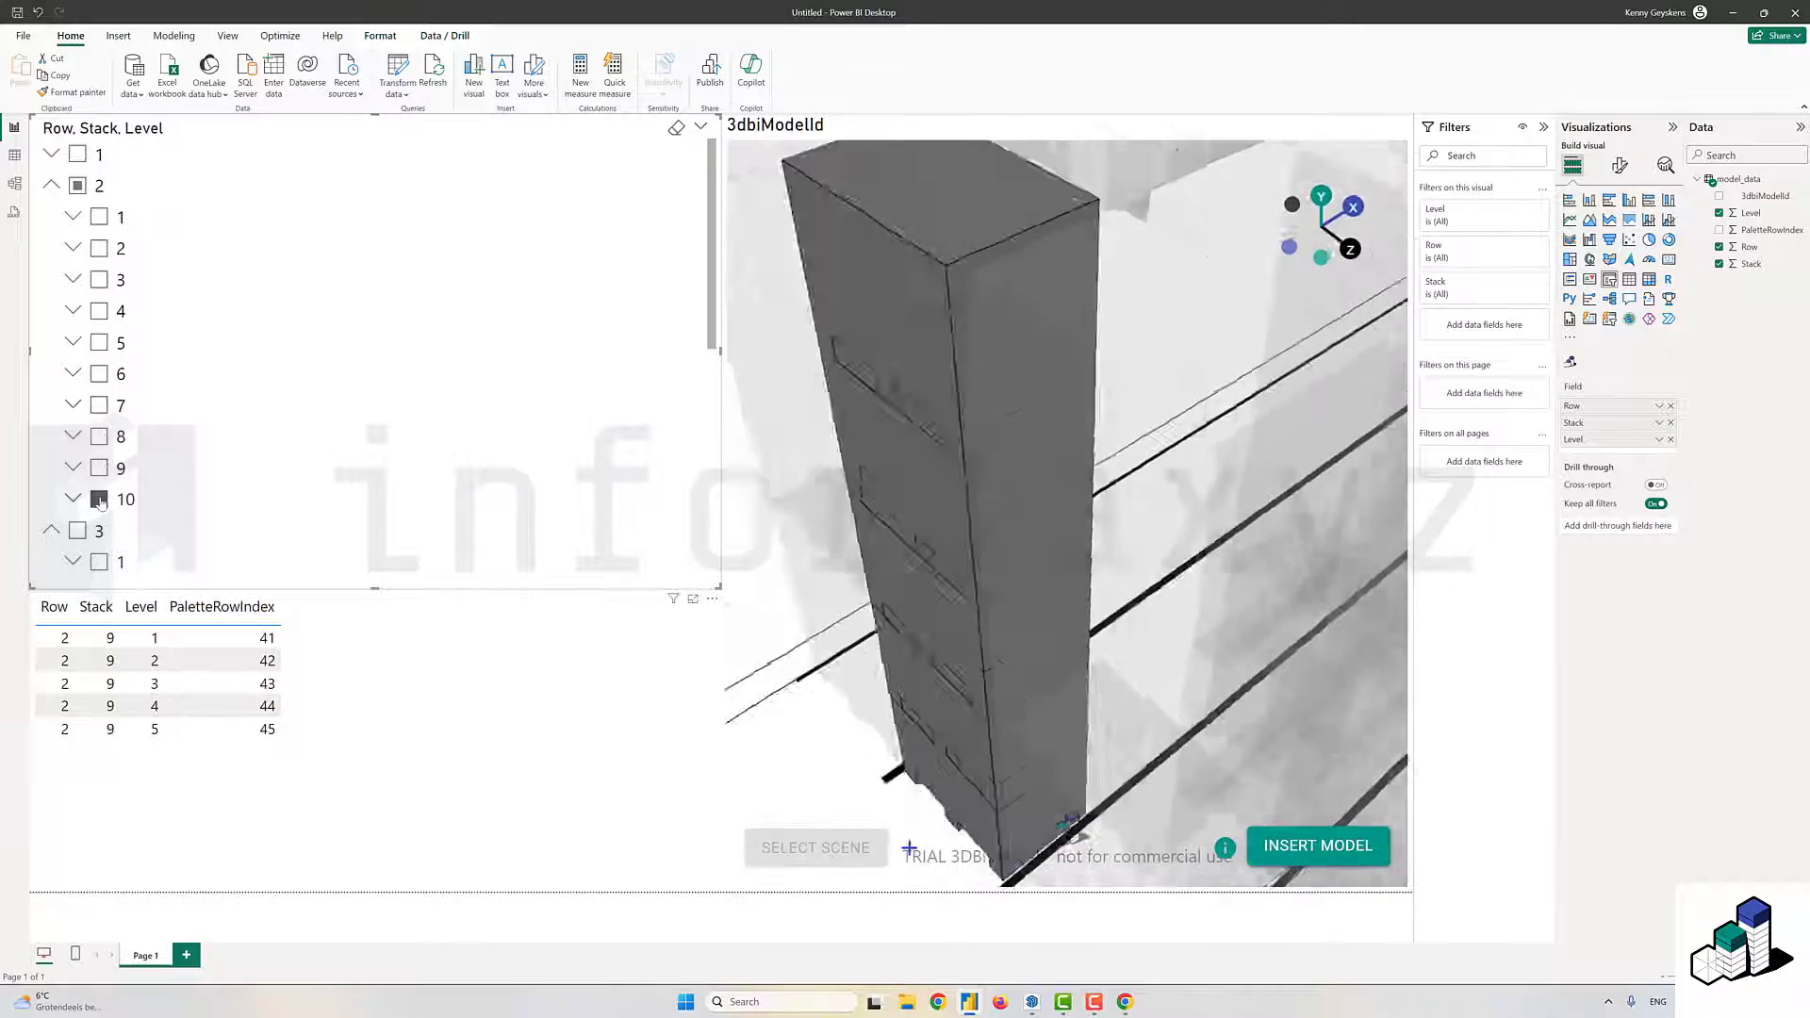
pyautogui.click(102, 500)
# - Turn off Camera Auto Fit in the 3DBI visual's viewer settings, and frame the whole warehouse in the view
pyautogui.click(1089, 169)
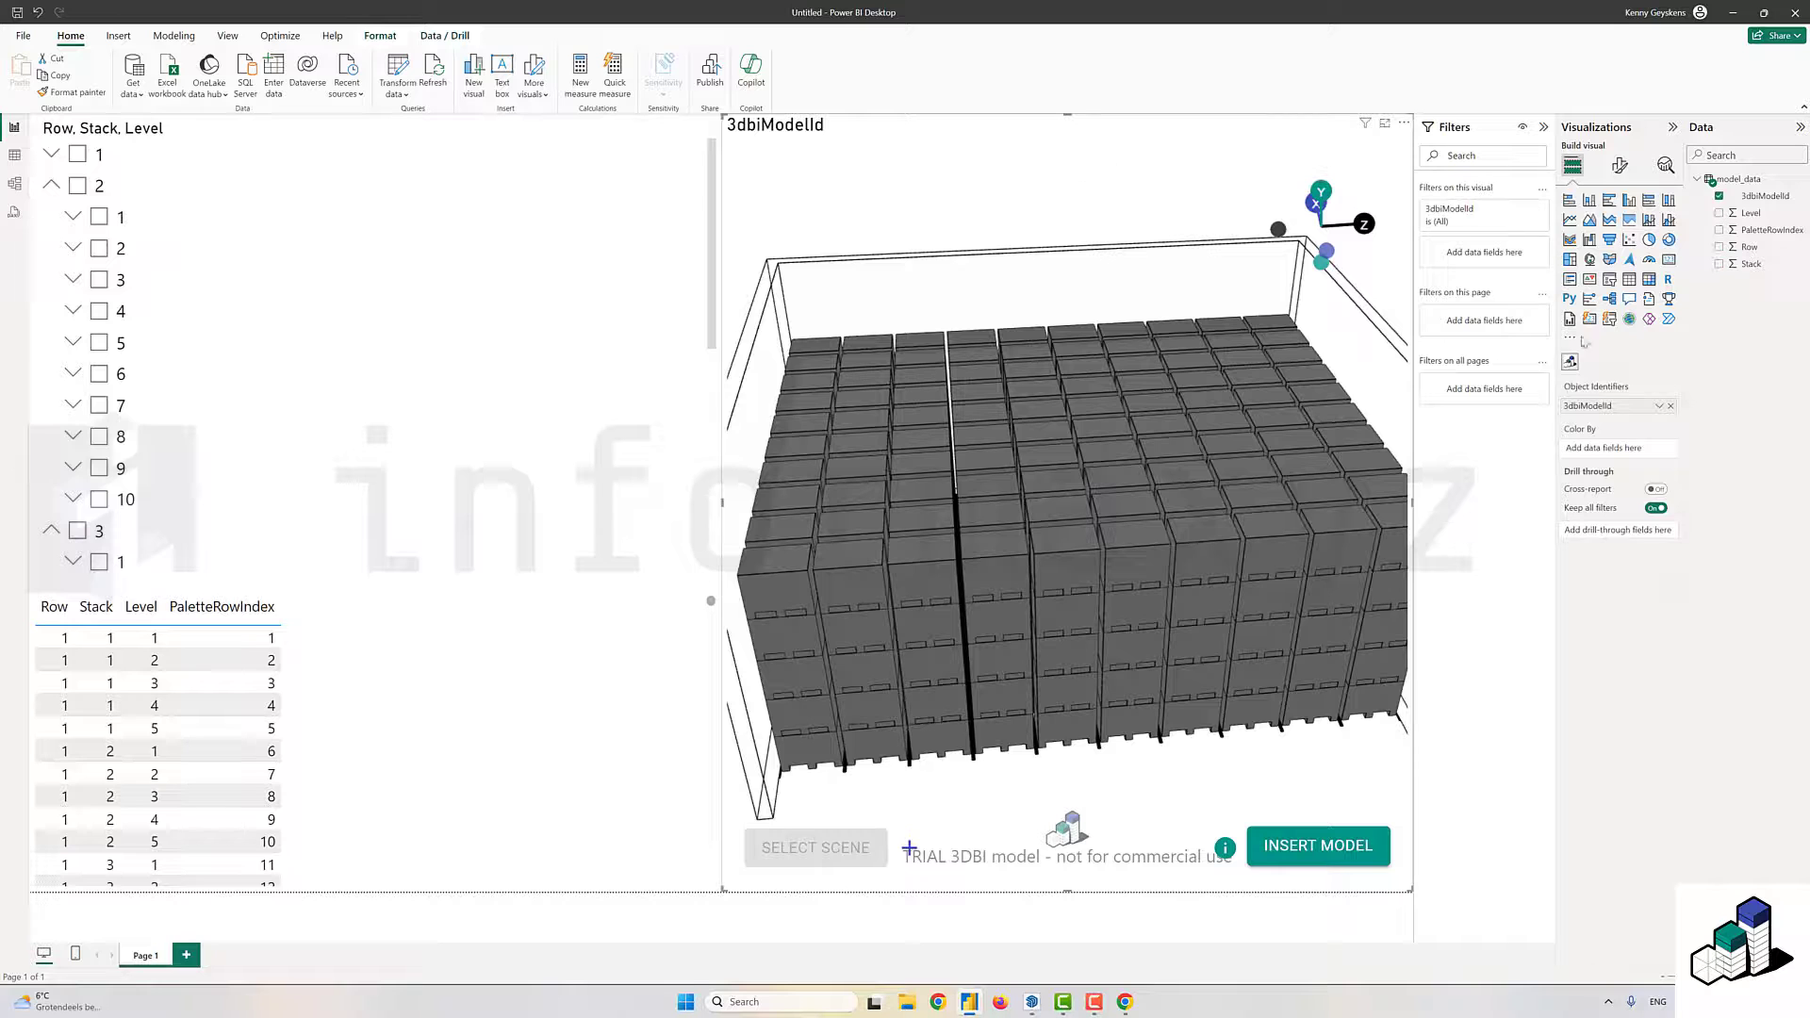
pyautogui.click(1620, 165)
pyautogui.click(1574, 268)
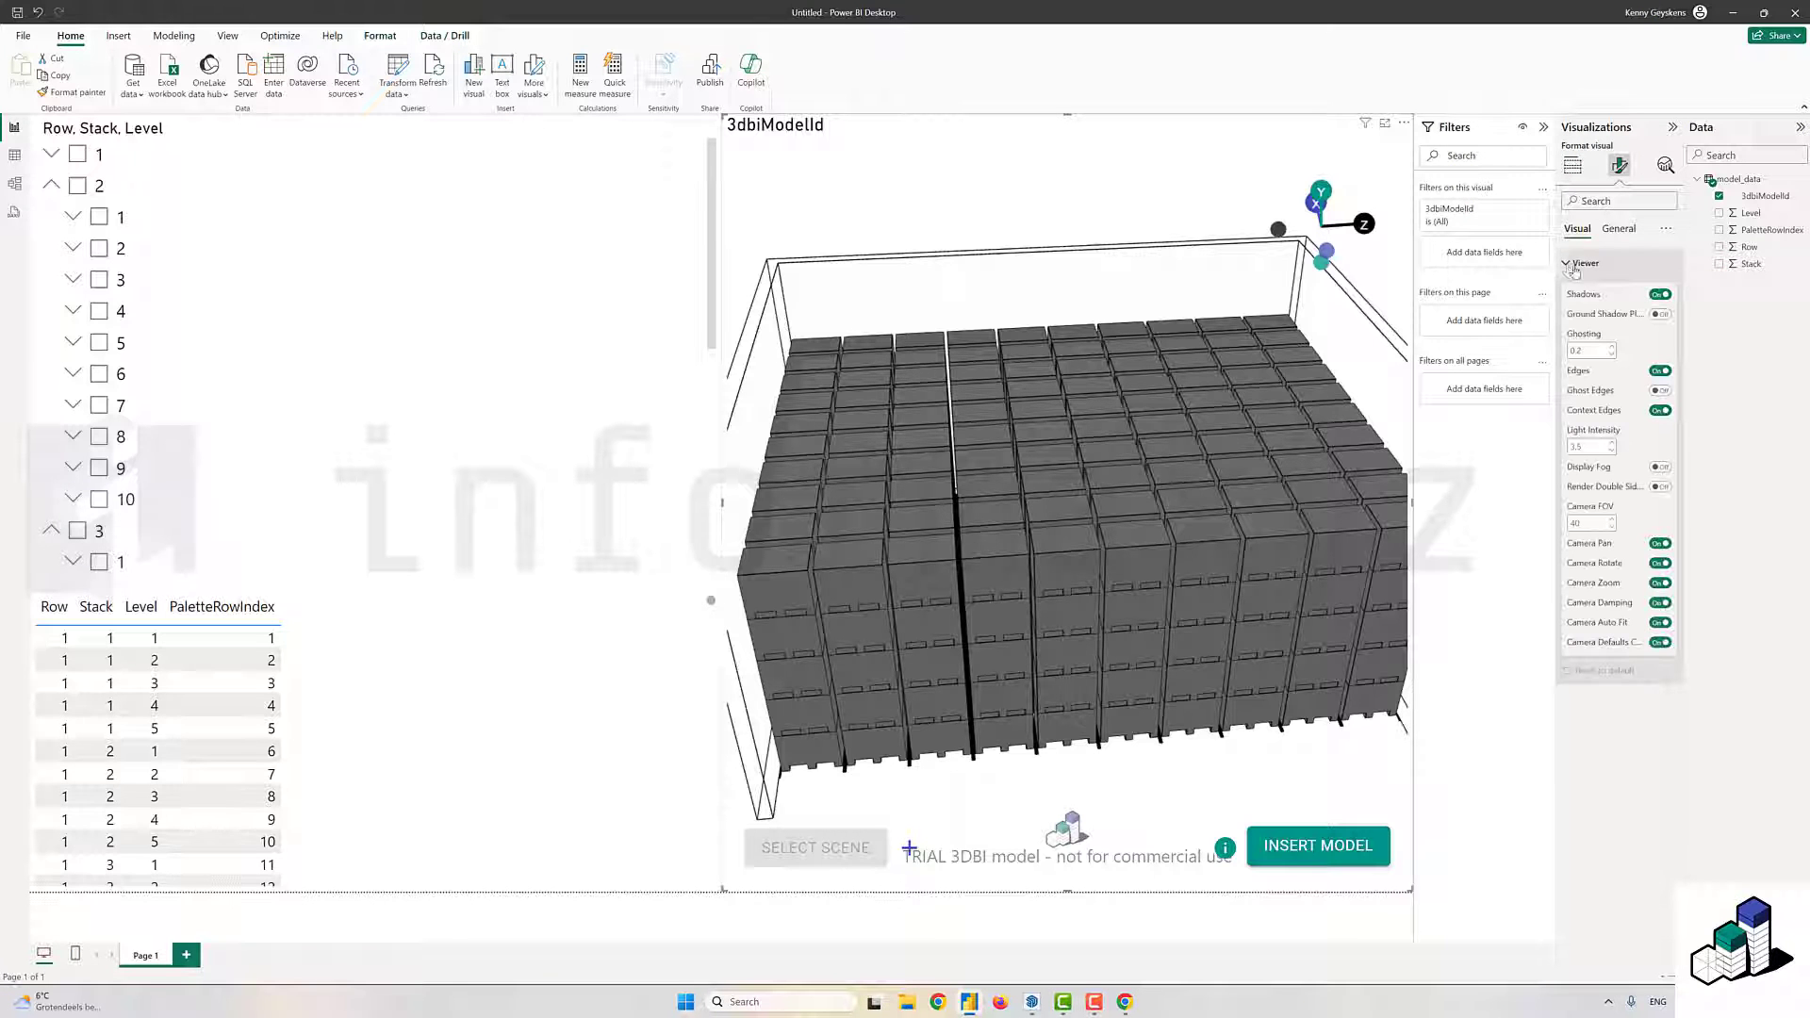
pyautogui.click(1660, 622)
pyautogui.moveTo(1132, 590); pyautogui.dragTo(994, 501)
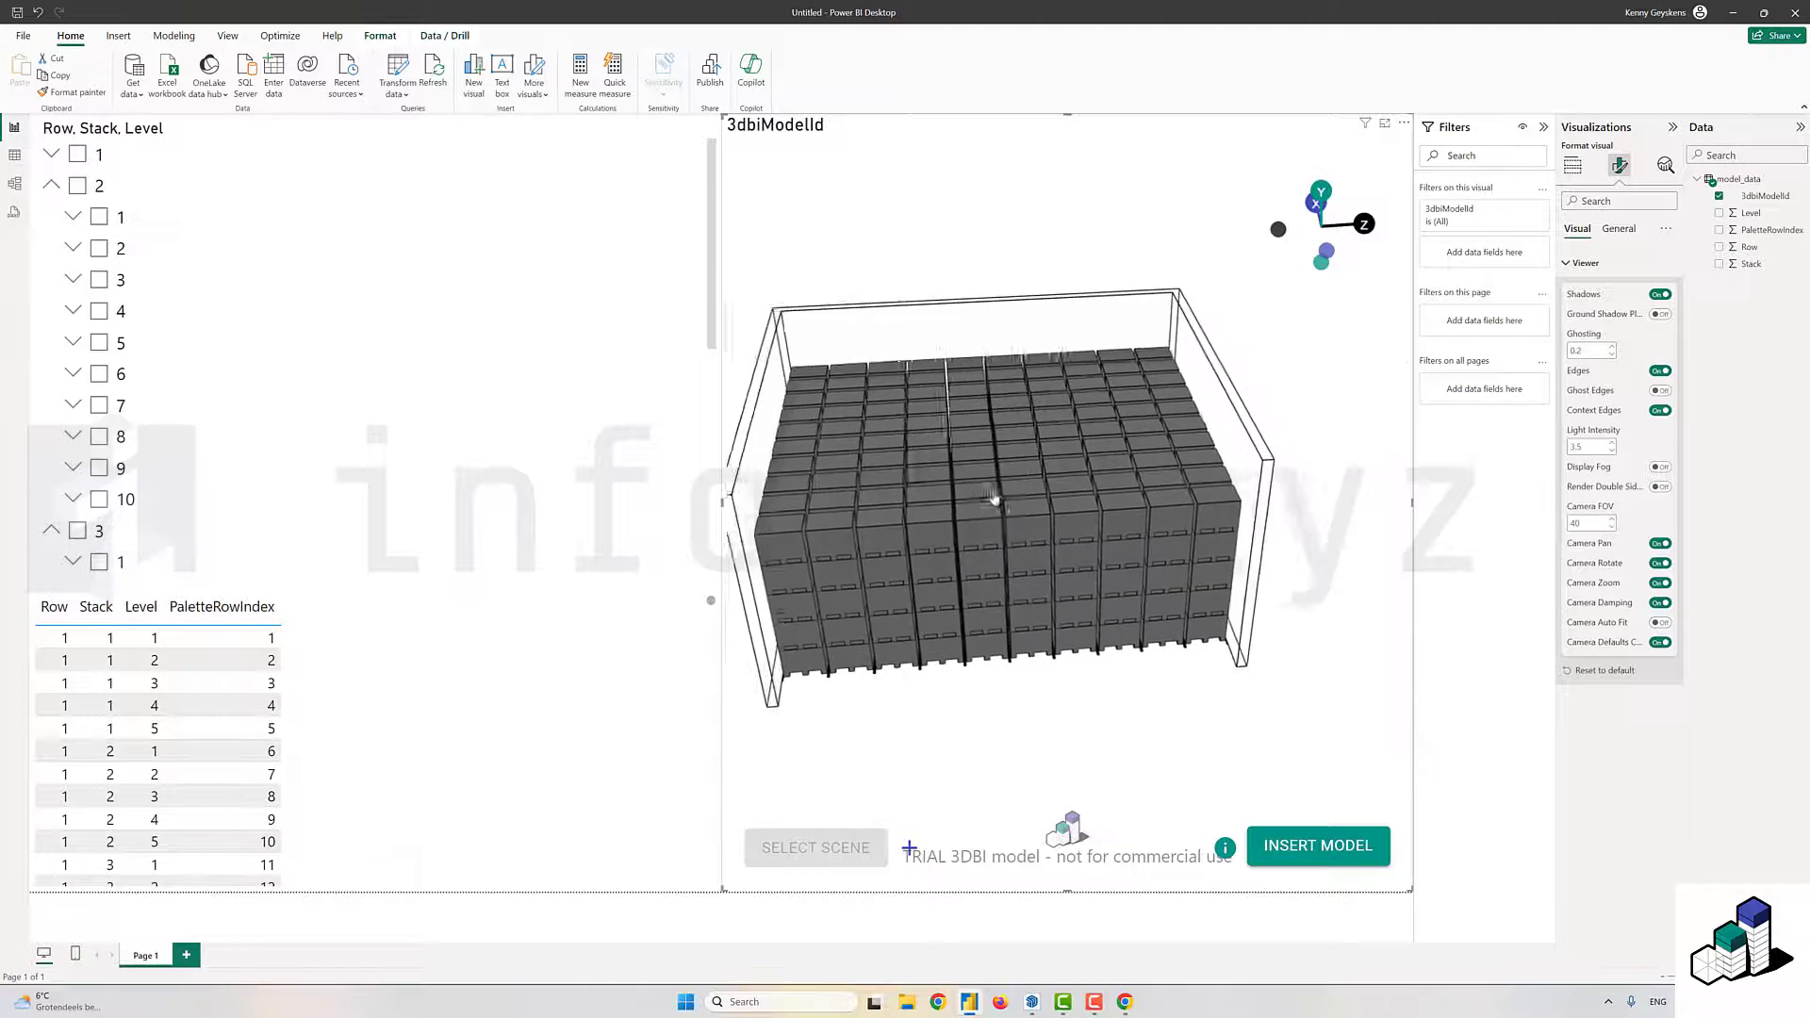
# - Test the fixed camera by filtering to stacks 1 to 10 of row 2 one after another, and clear the filter
pyautogui.click(99, 217)
pyautogui.click(99, 248)
pyautogui.click(99, 279)
pyautogui.click(99, 311)
pyautogui.click(99, 342)
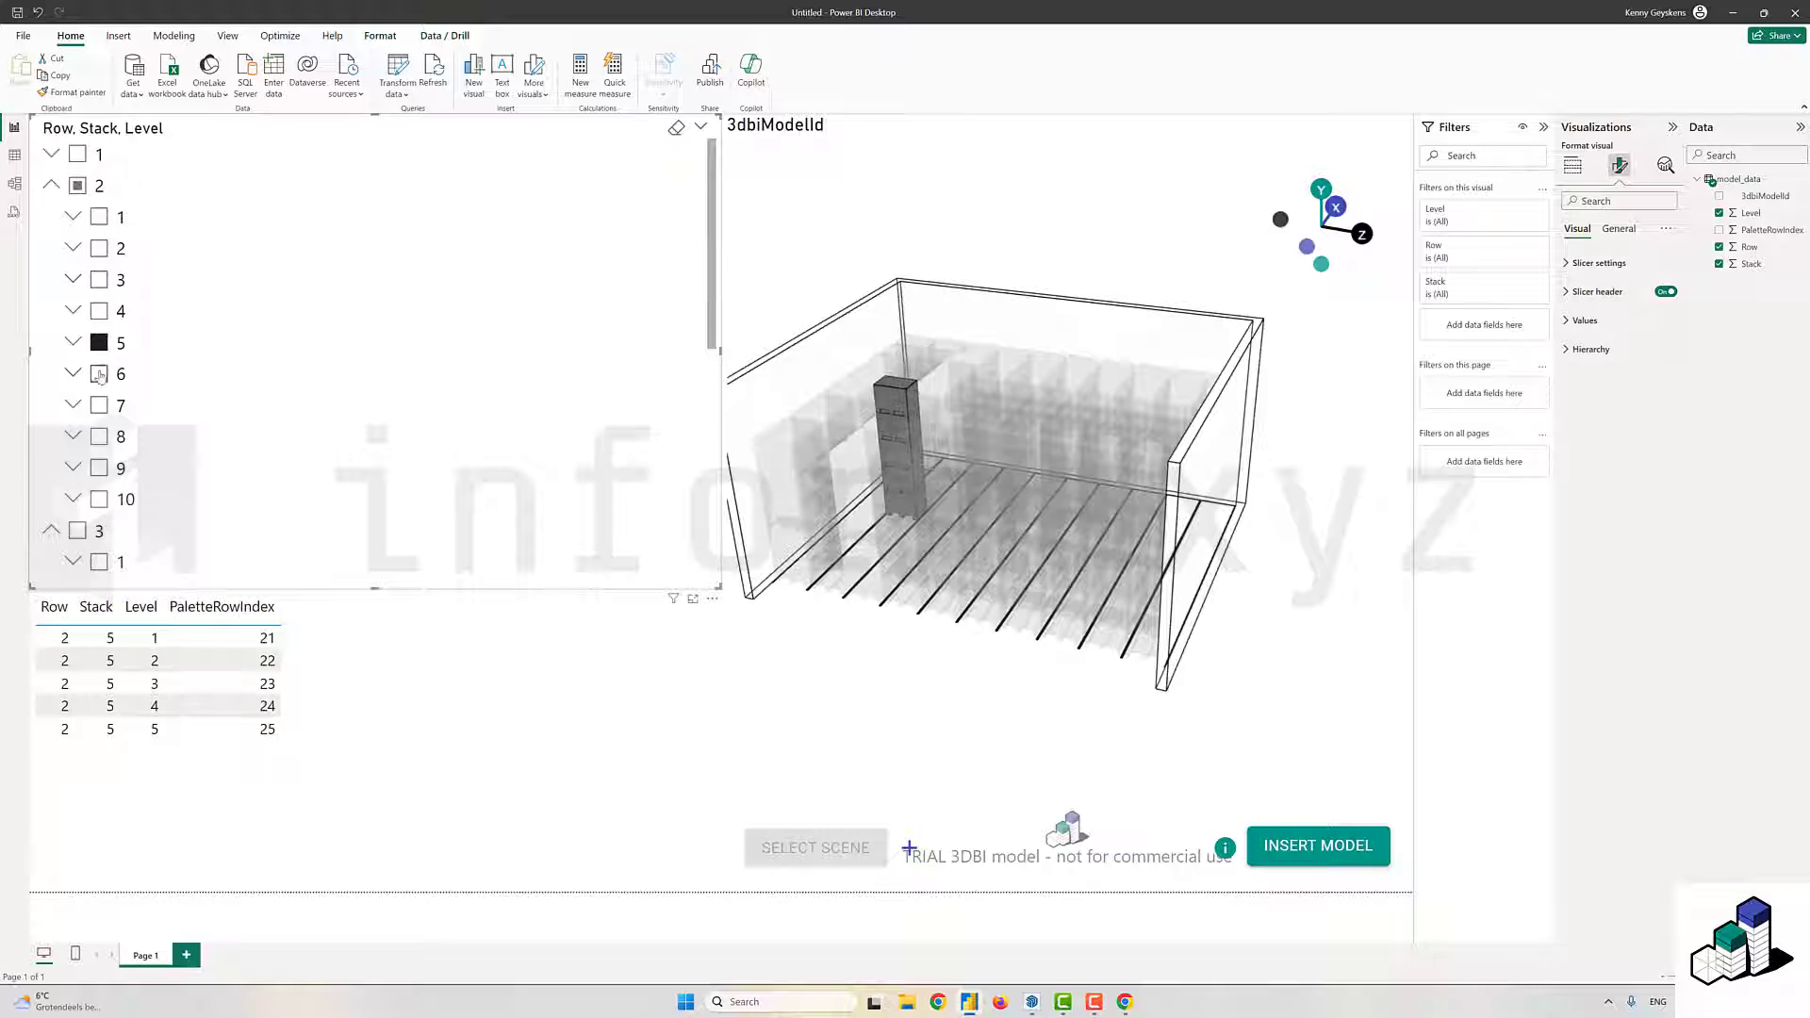
pyautogui.click(99, 373)
pyautogui.click(99, 405)
pyautogui.click(99, 436)
pyautogui.click(99, 468)
pyautogui.click(99, 499)
pyautogui.click(99, 499)
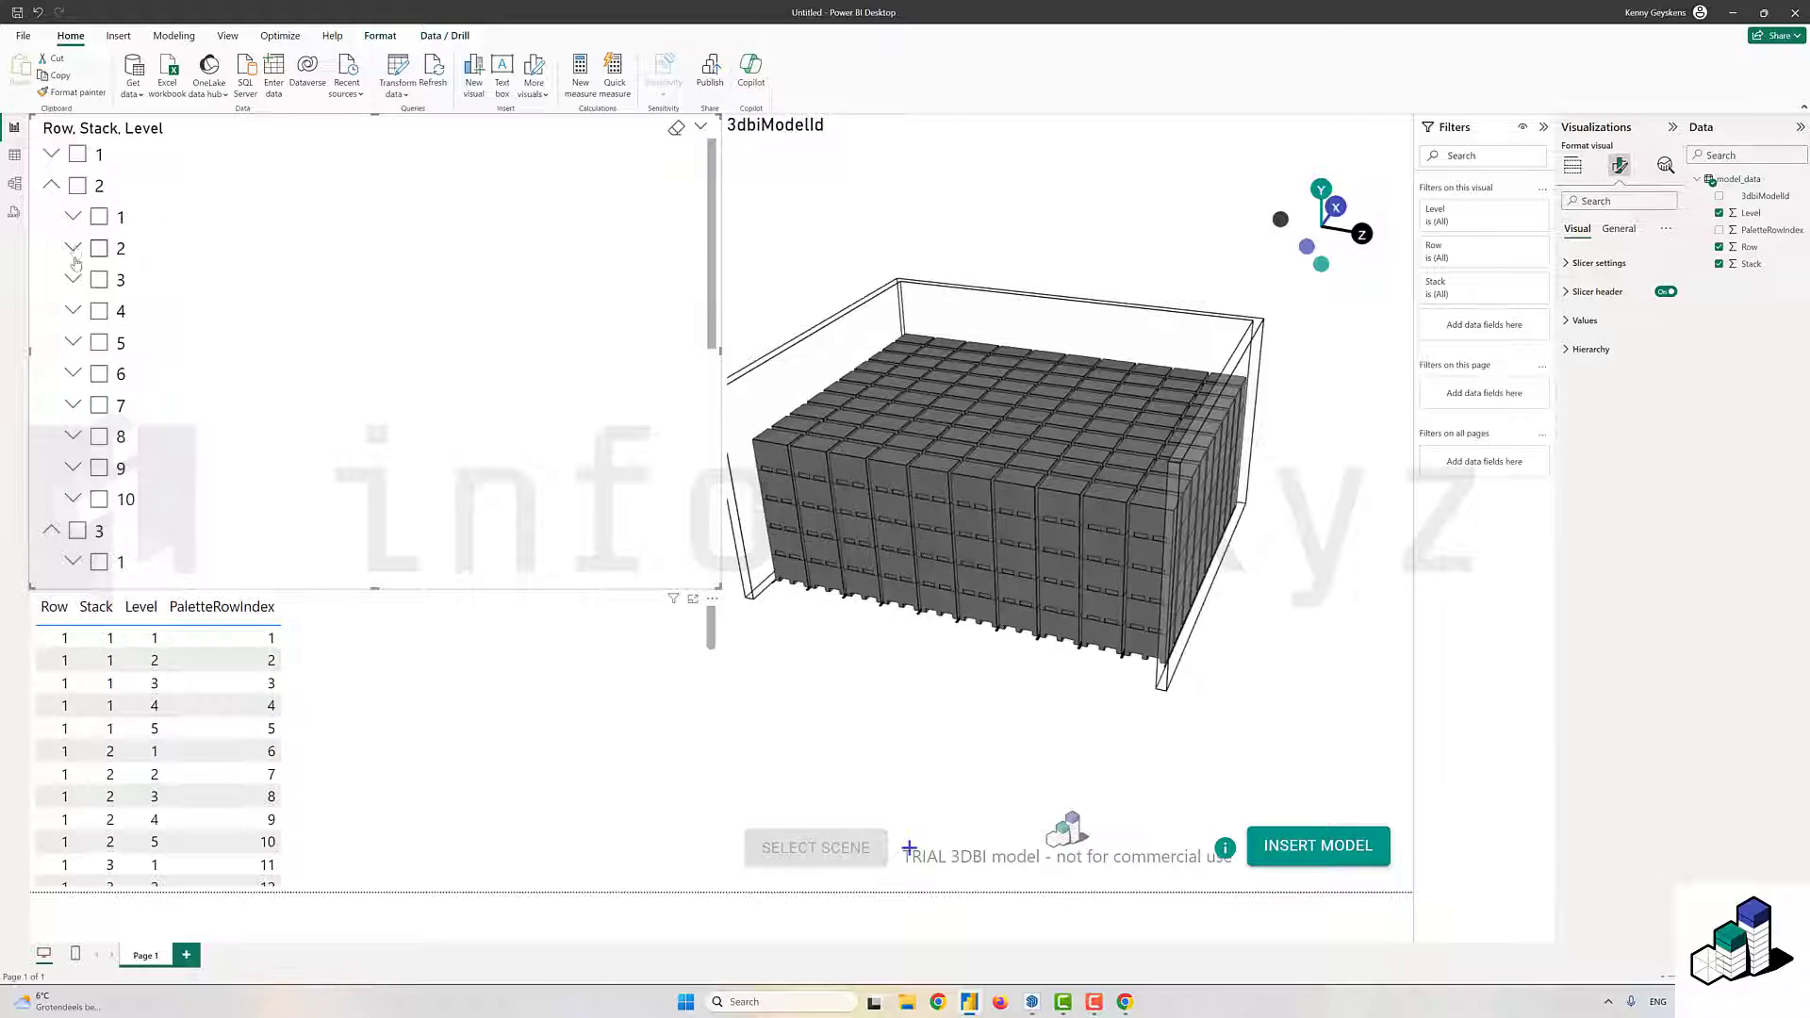
# - Expand stack 1 of row 2, filter to its levels 3, 4 and 5 in turn, and collapse and clear it
pyautogui.click(72, 216)
pyautogui.click(120, 312)
pyautogui.click(120, 342)
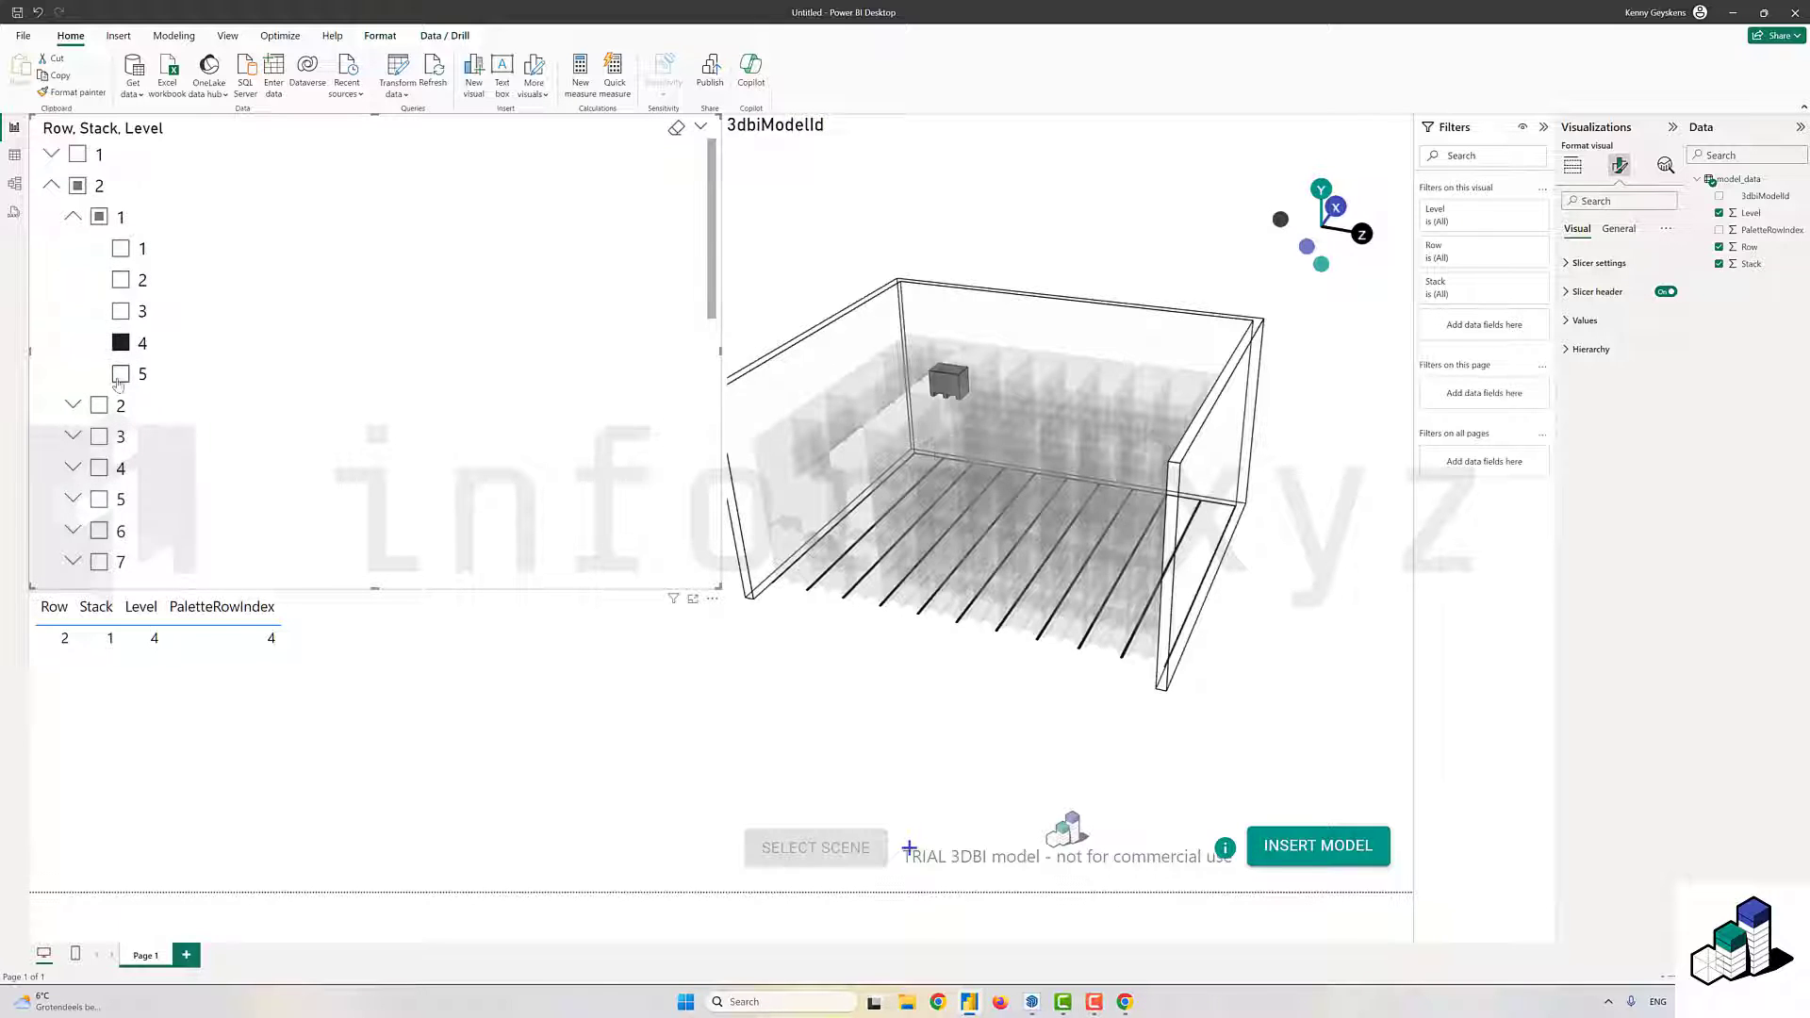
pyautogui.click(121, 373)
pyautogui.click(99, 217)
pyautogui.click(73, 217)
pyautogui.click(78, 185)
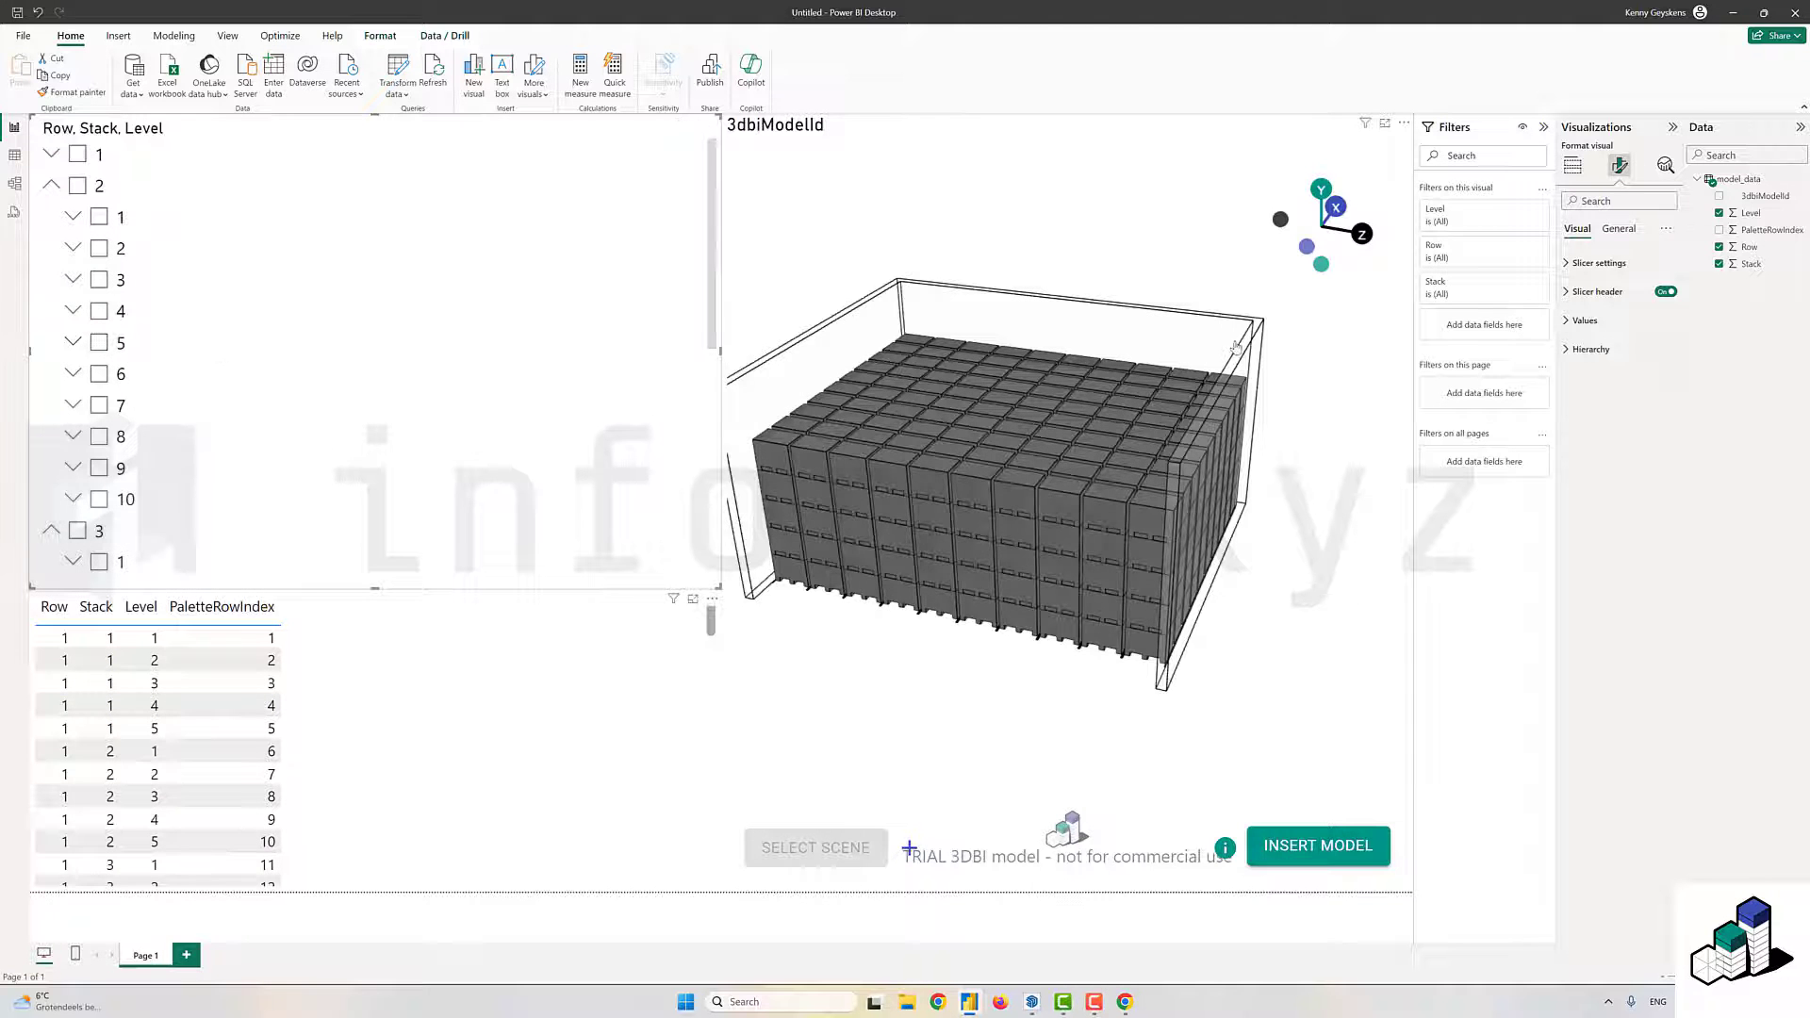
# - Change the 3DBI visual's Ghosting value while filtered to row 2, and clear the row 2 filter
pyautogui.click(1163, 222)
pyautogui.doubleClick(1592, 350)
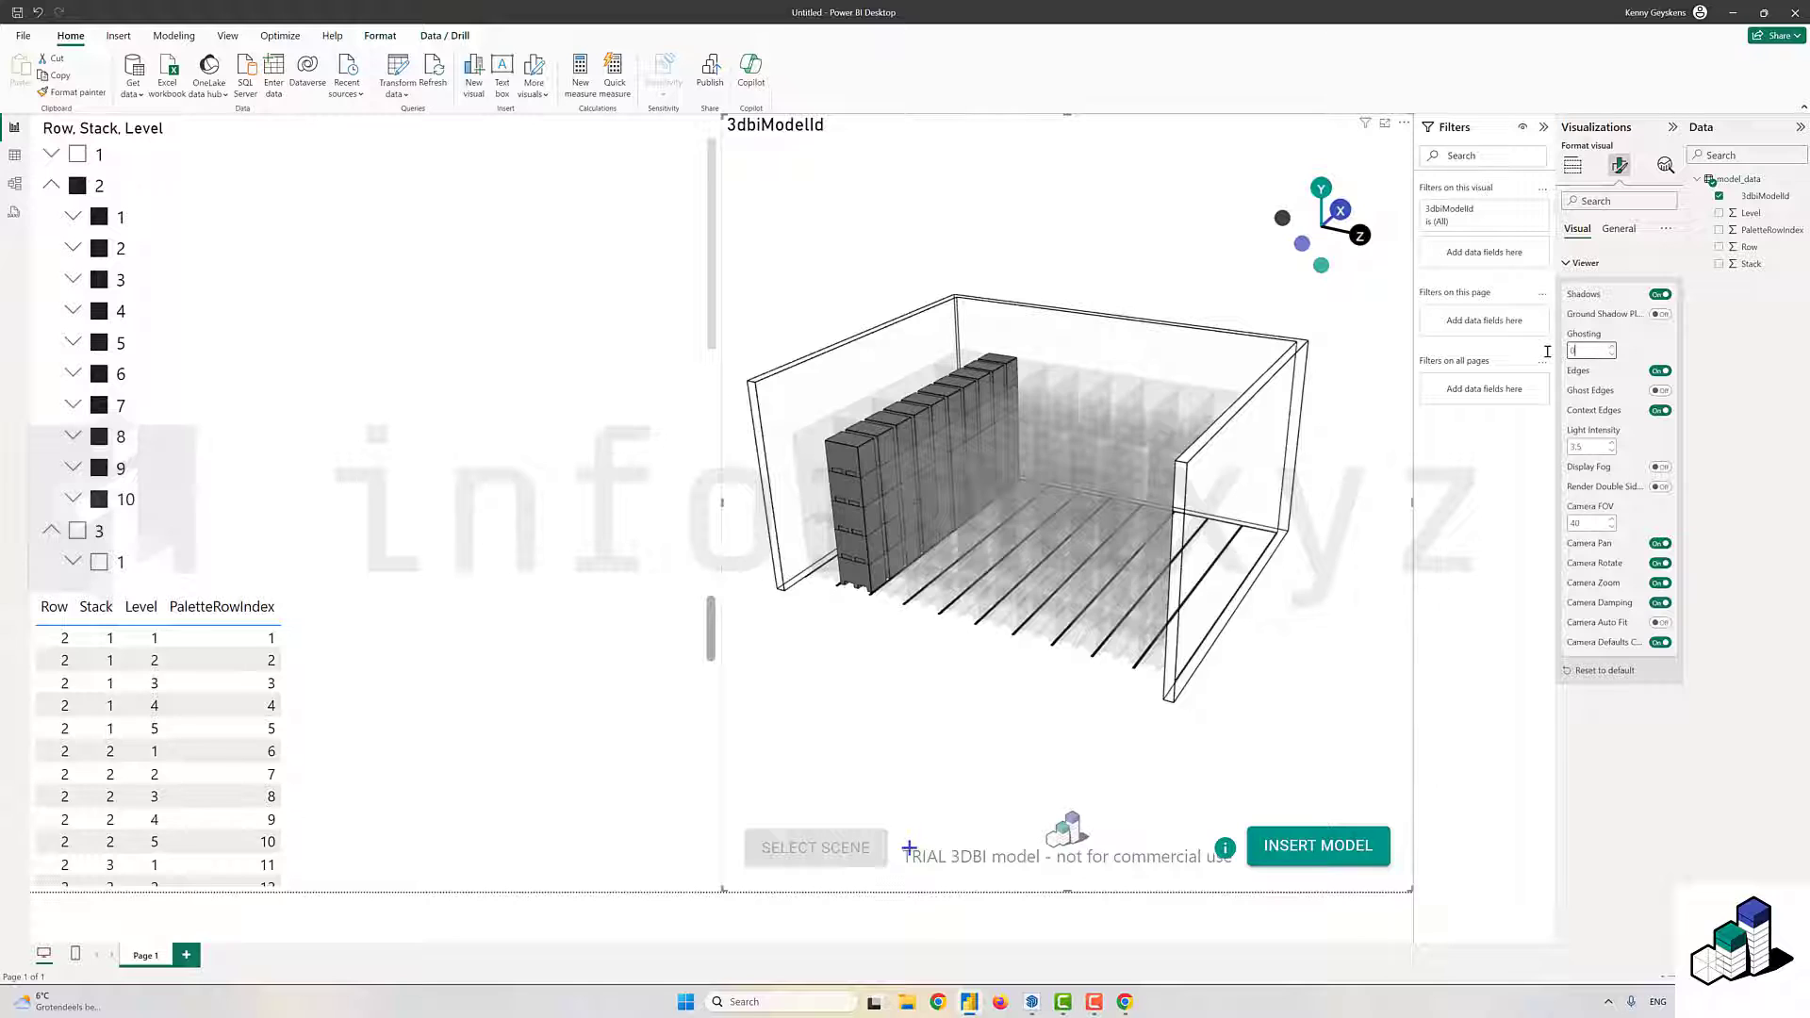
pyautogui.click(77, 184)
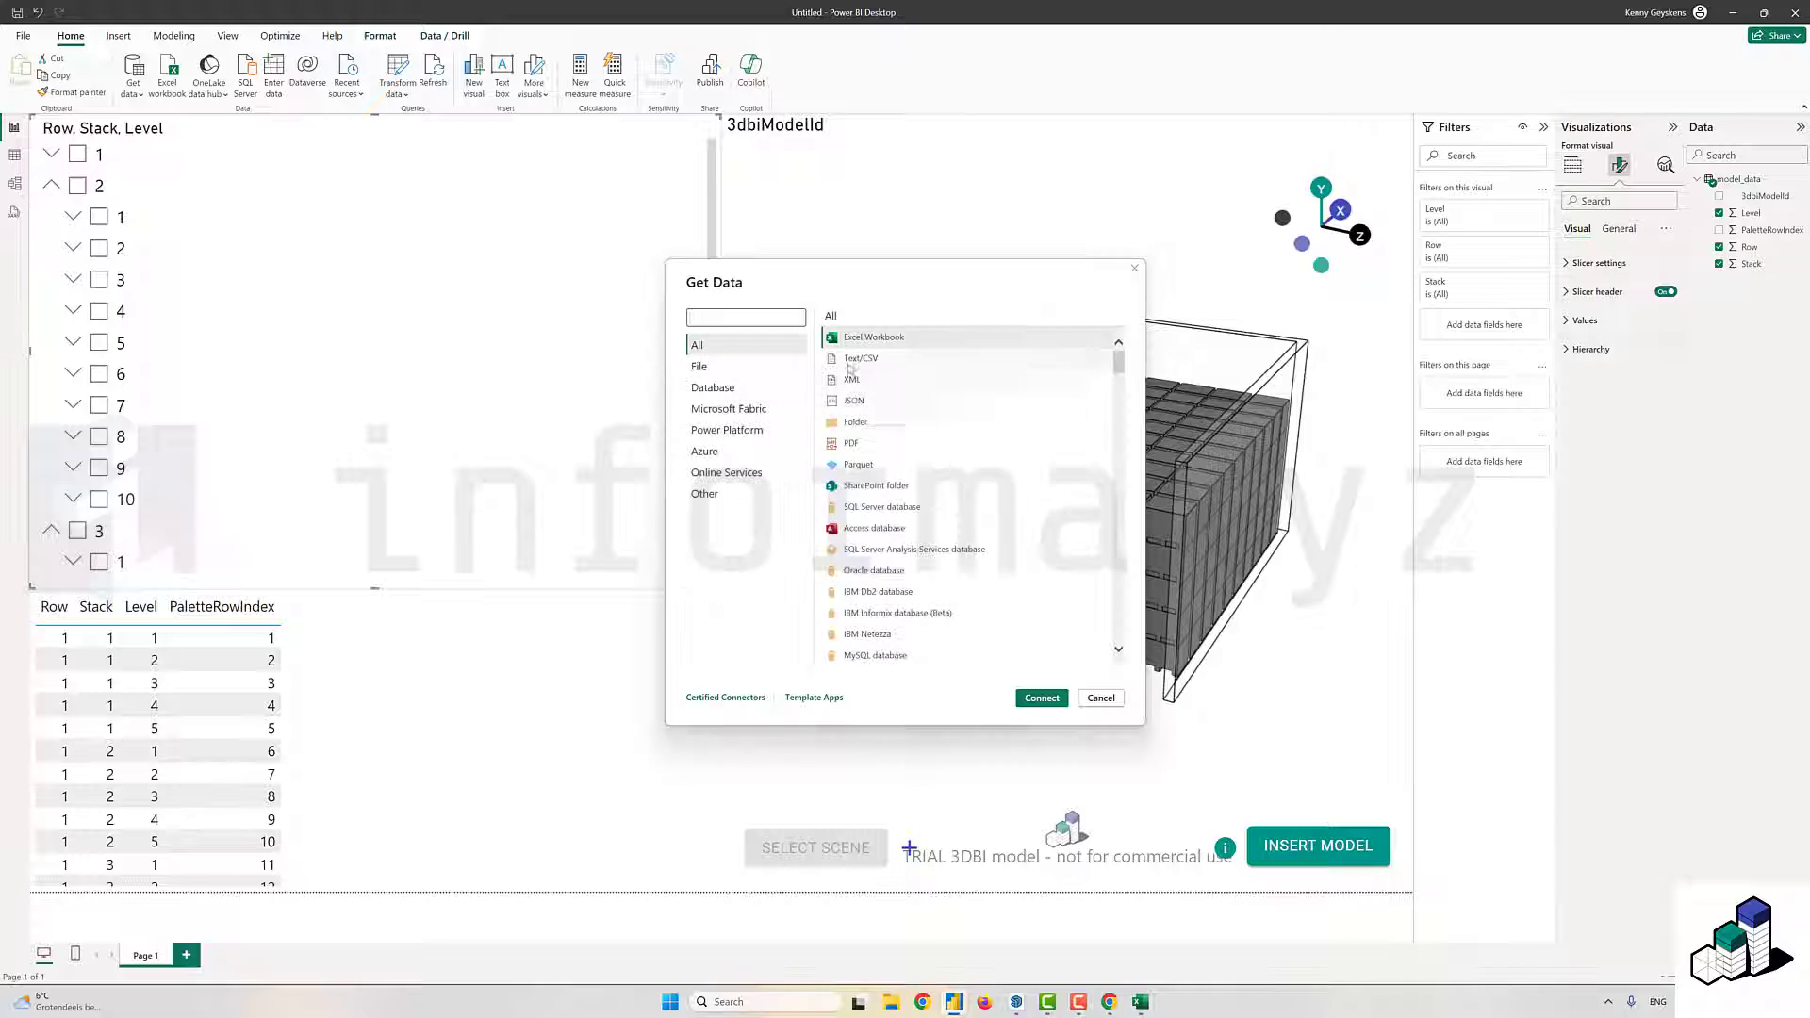
# - Import data.csv from the 3DBI for SketchUp folder as a Text/CSV source and open it for transformation in Power Query
pyautogui.click(877, 356)
pyautogui.click(1042, 699)
pyautogui.click(170, 119)
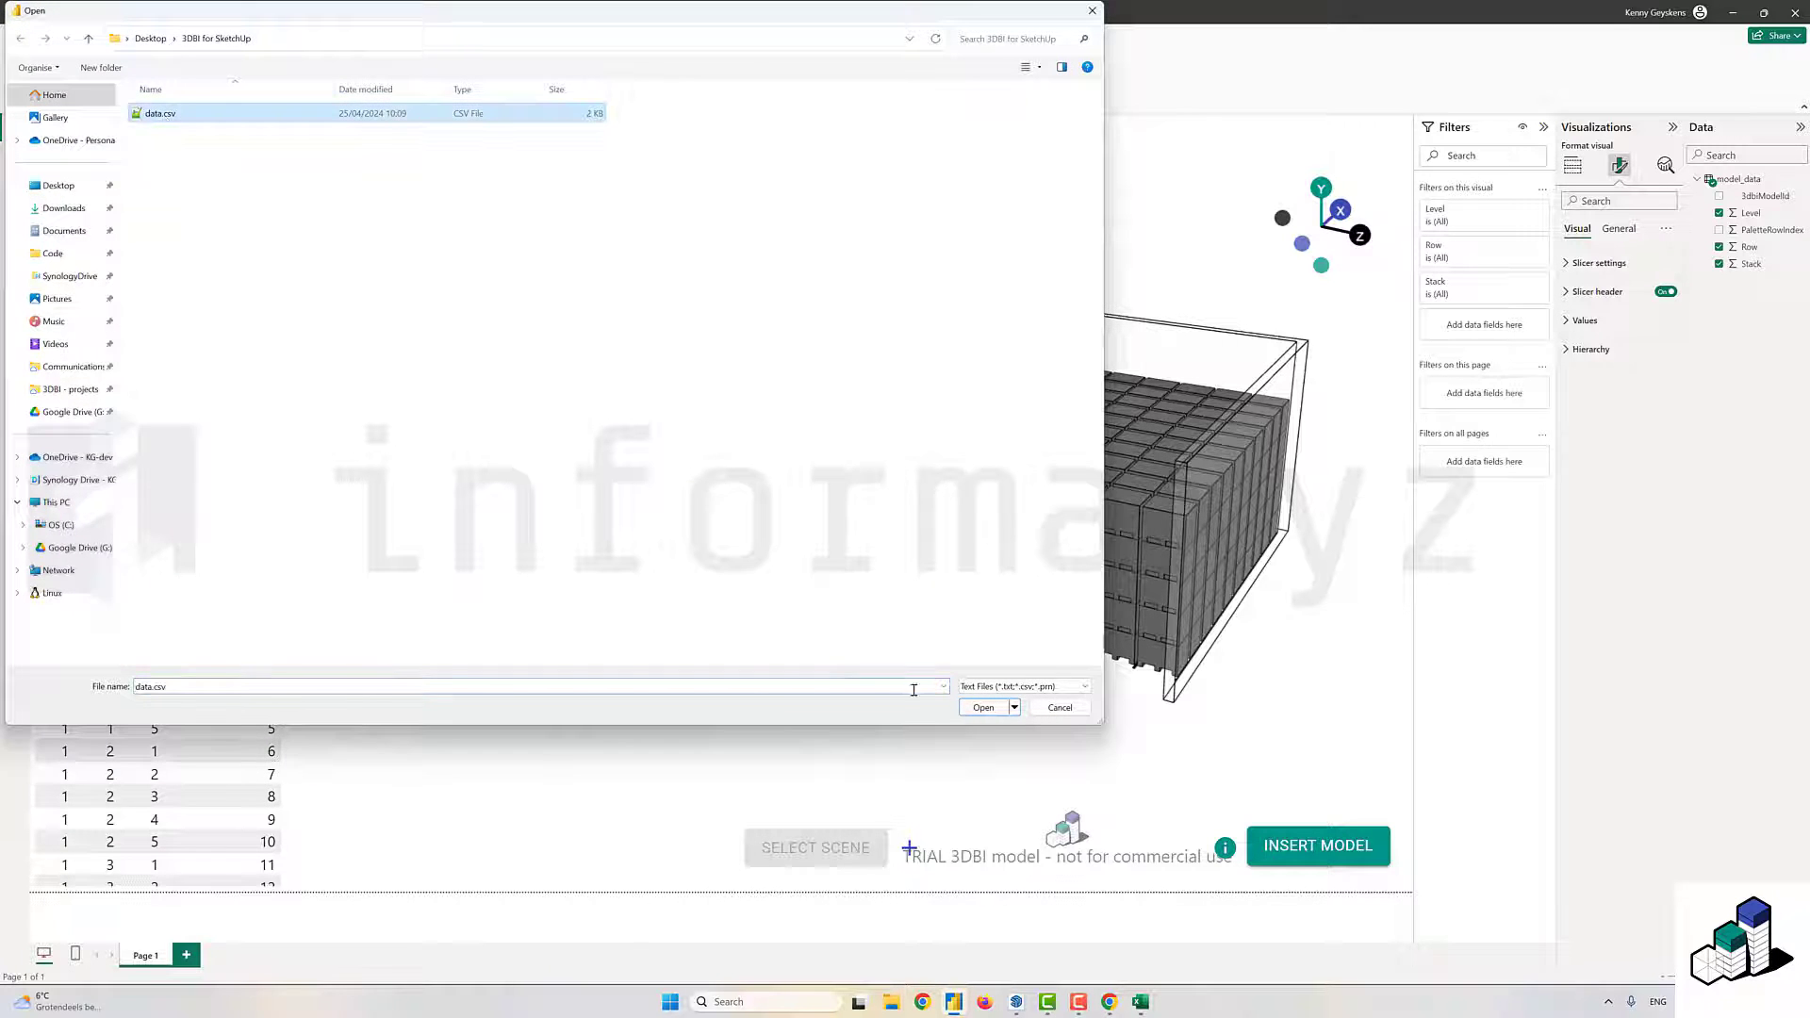
pyautogui.click(986, 702)
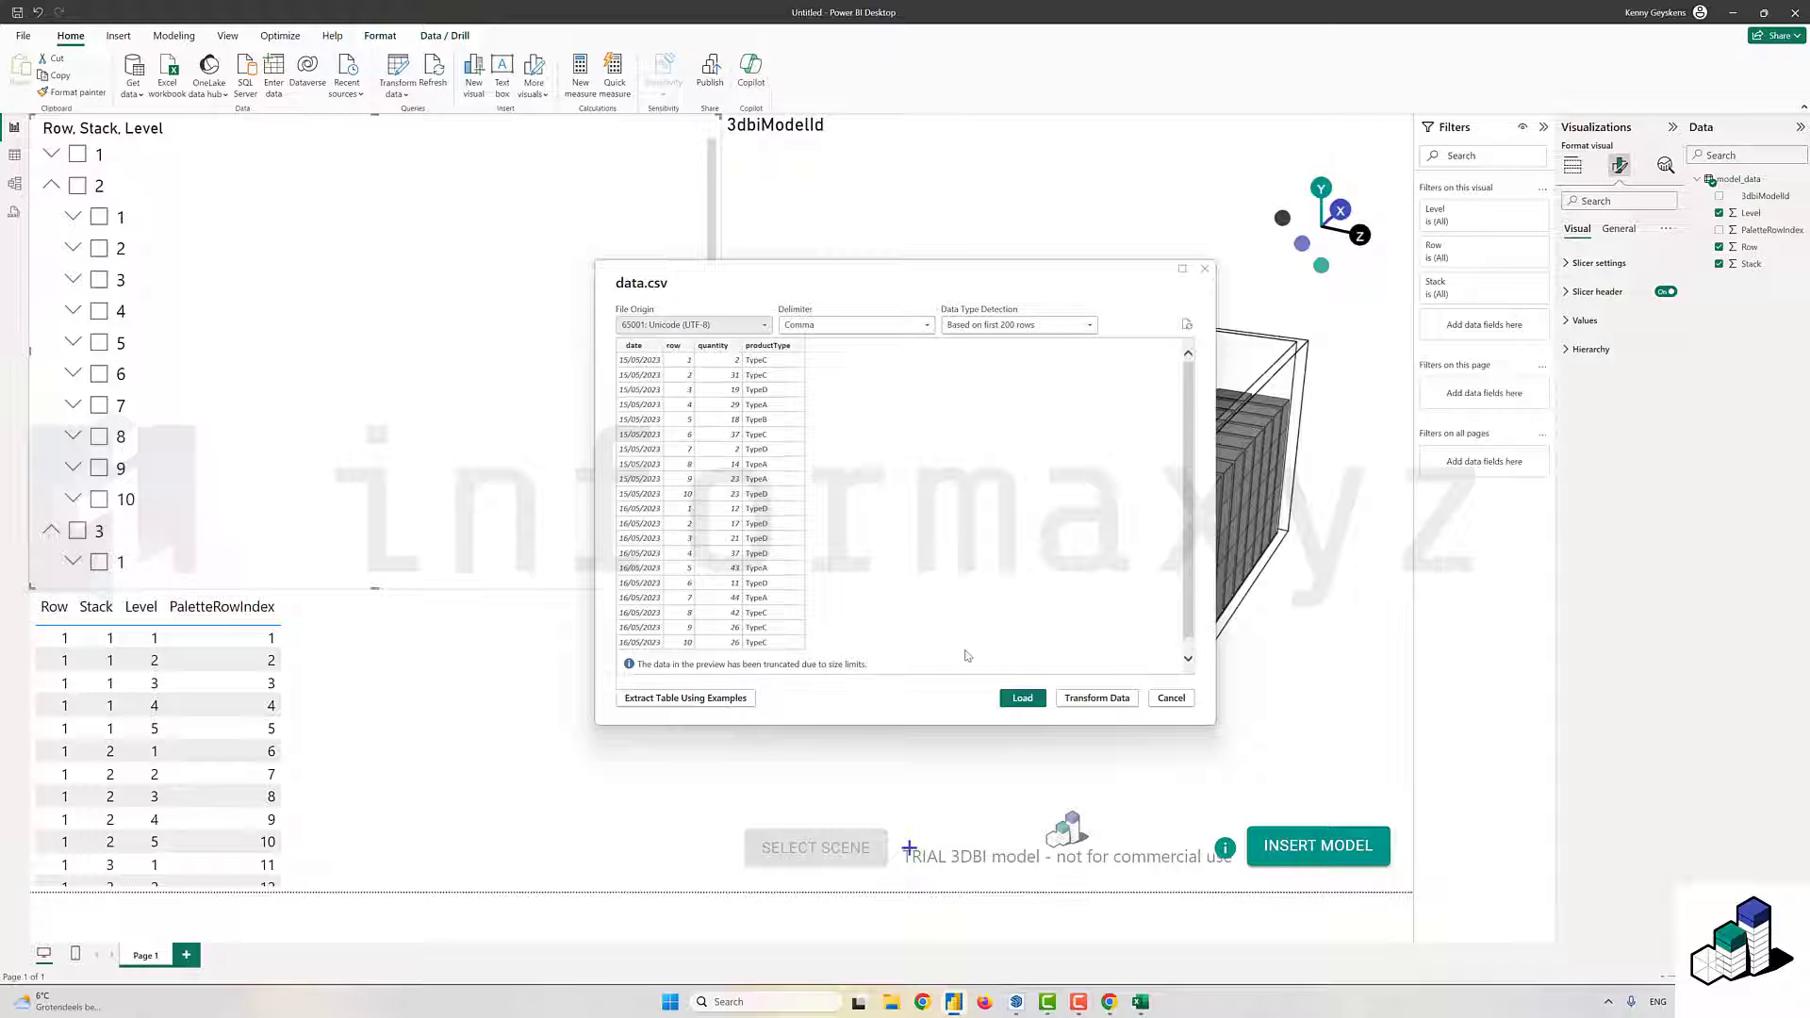
pyautogui.click(1096, 697)
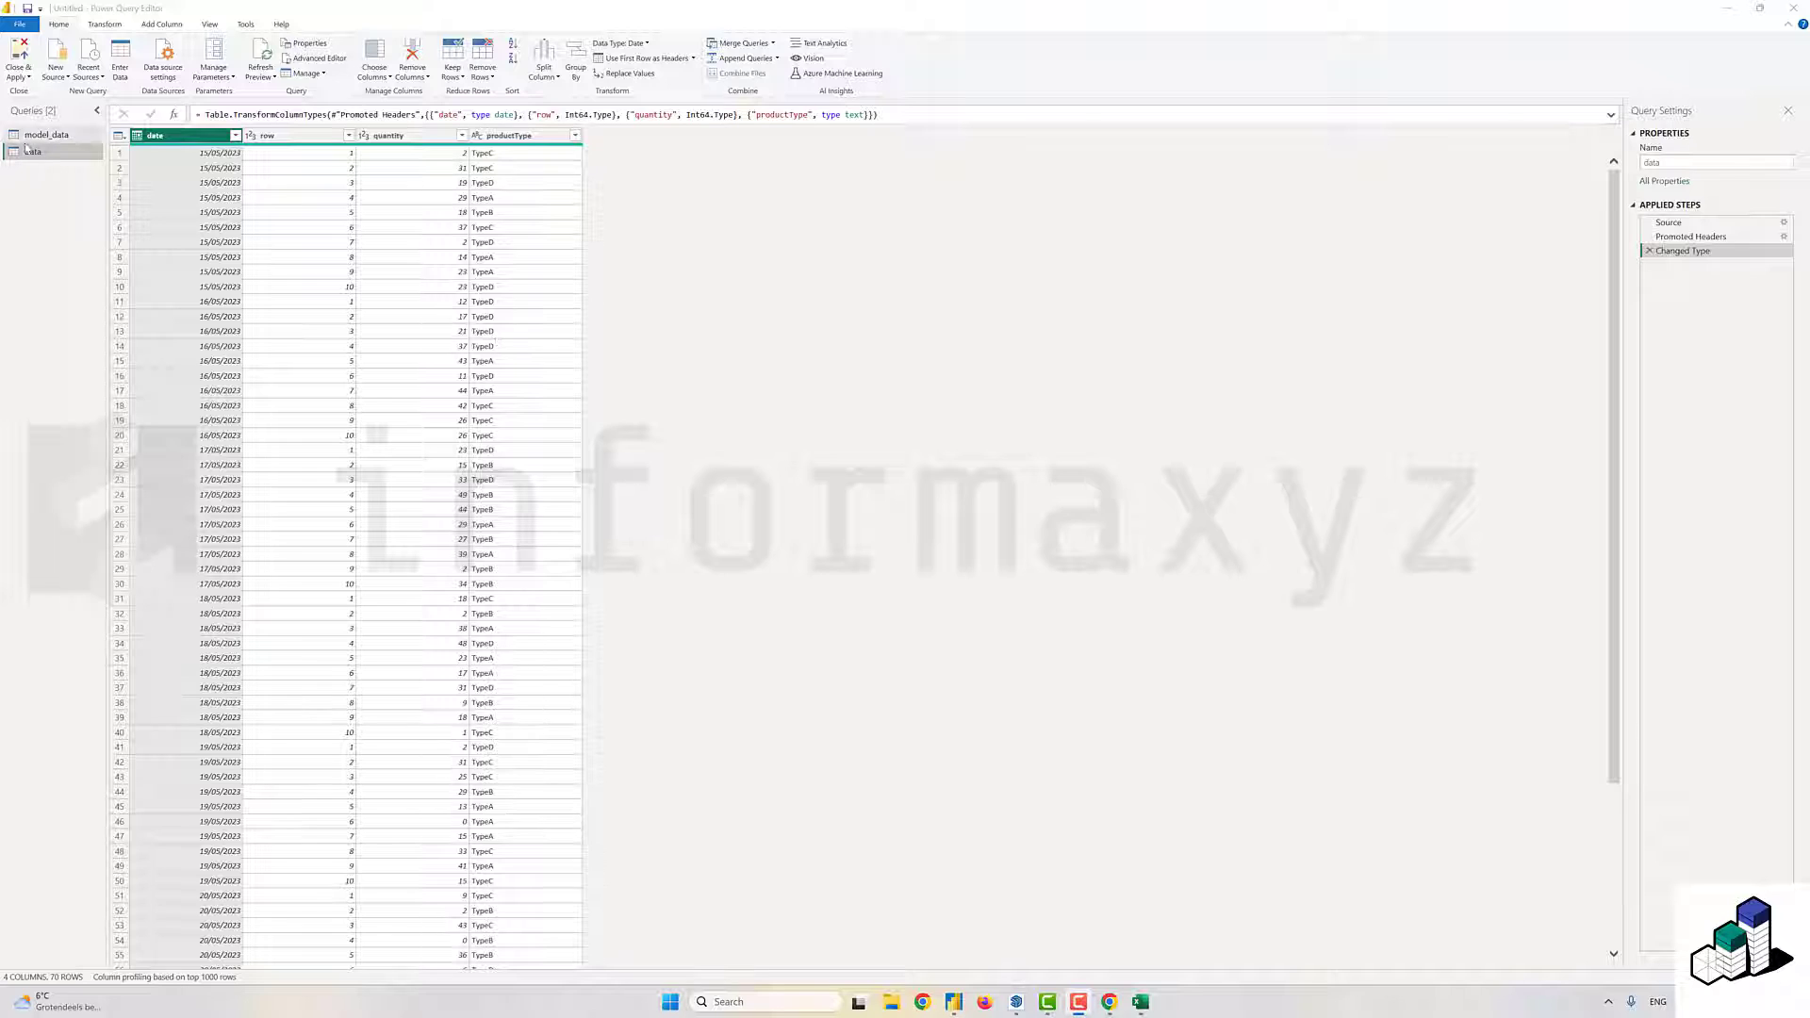
# - Merge the data query with model_data as a new query, matching row to Row with a left outer join
pyautogui.click(42, 159)
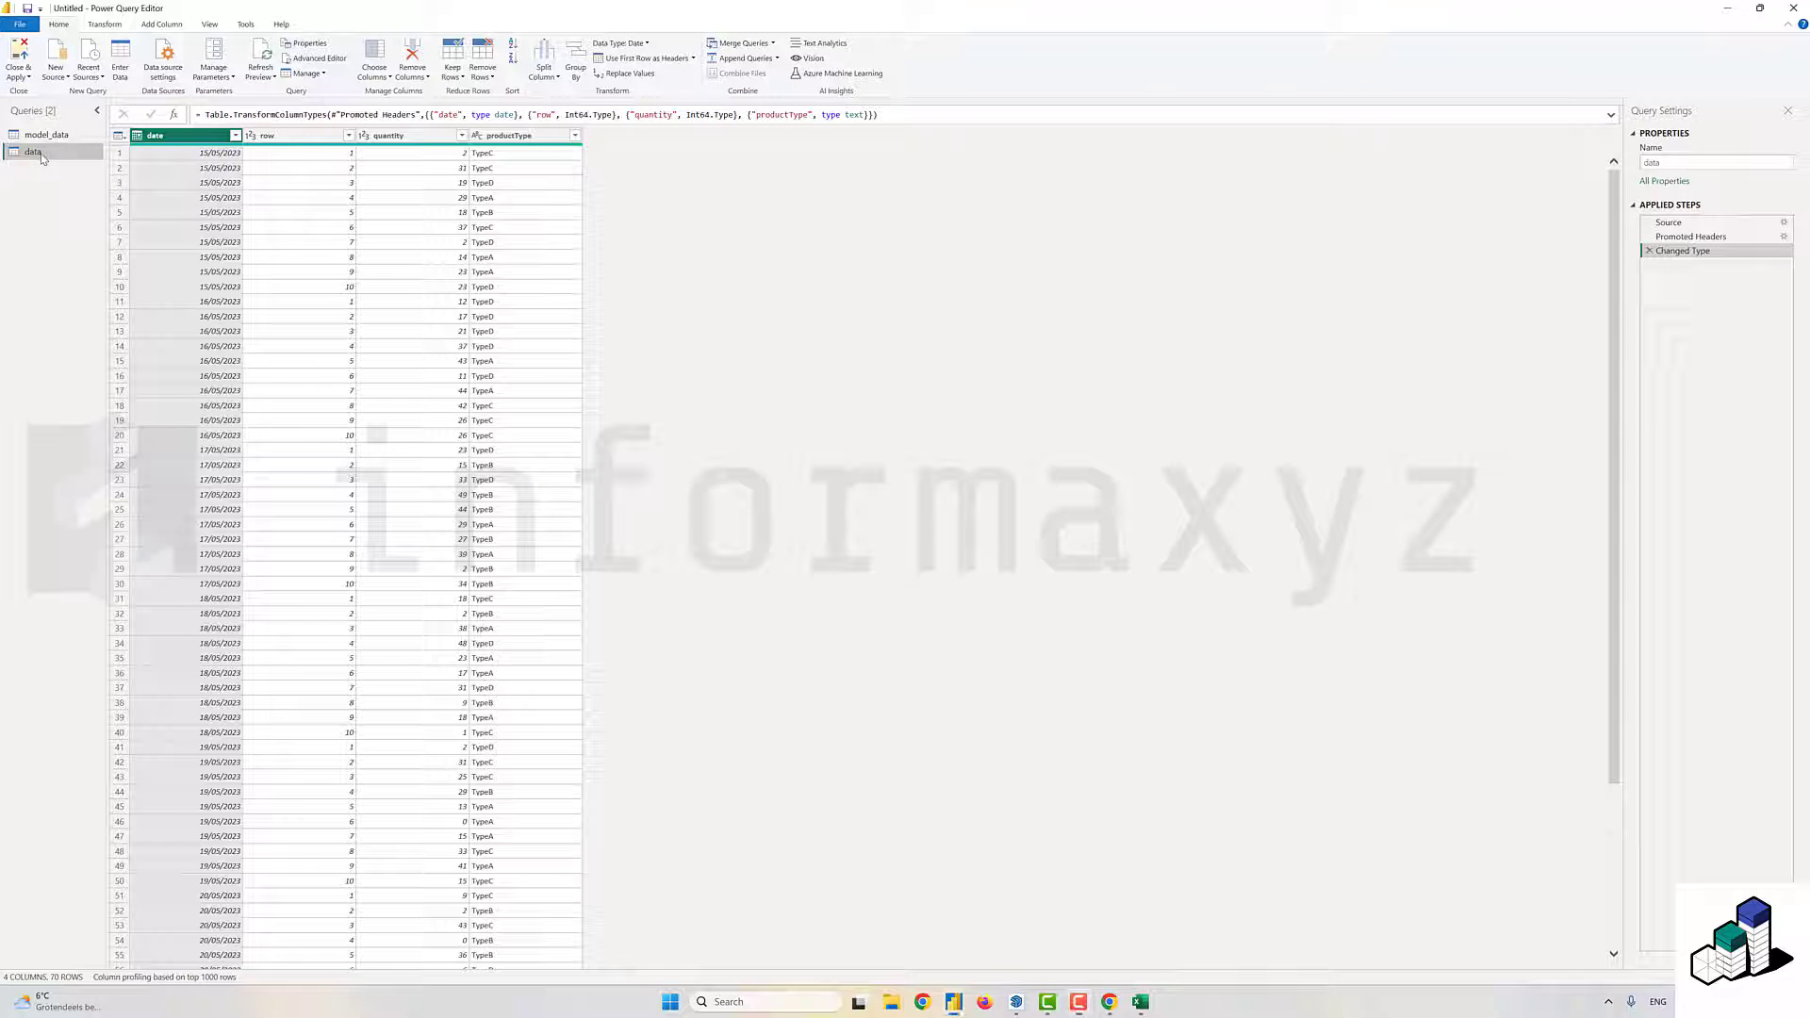
pyautogui.click(772, 45)
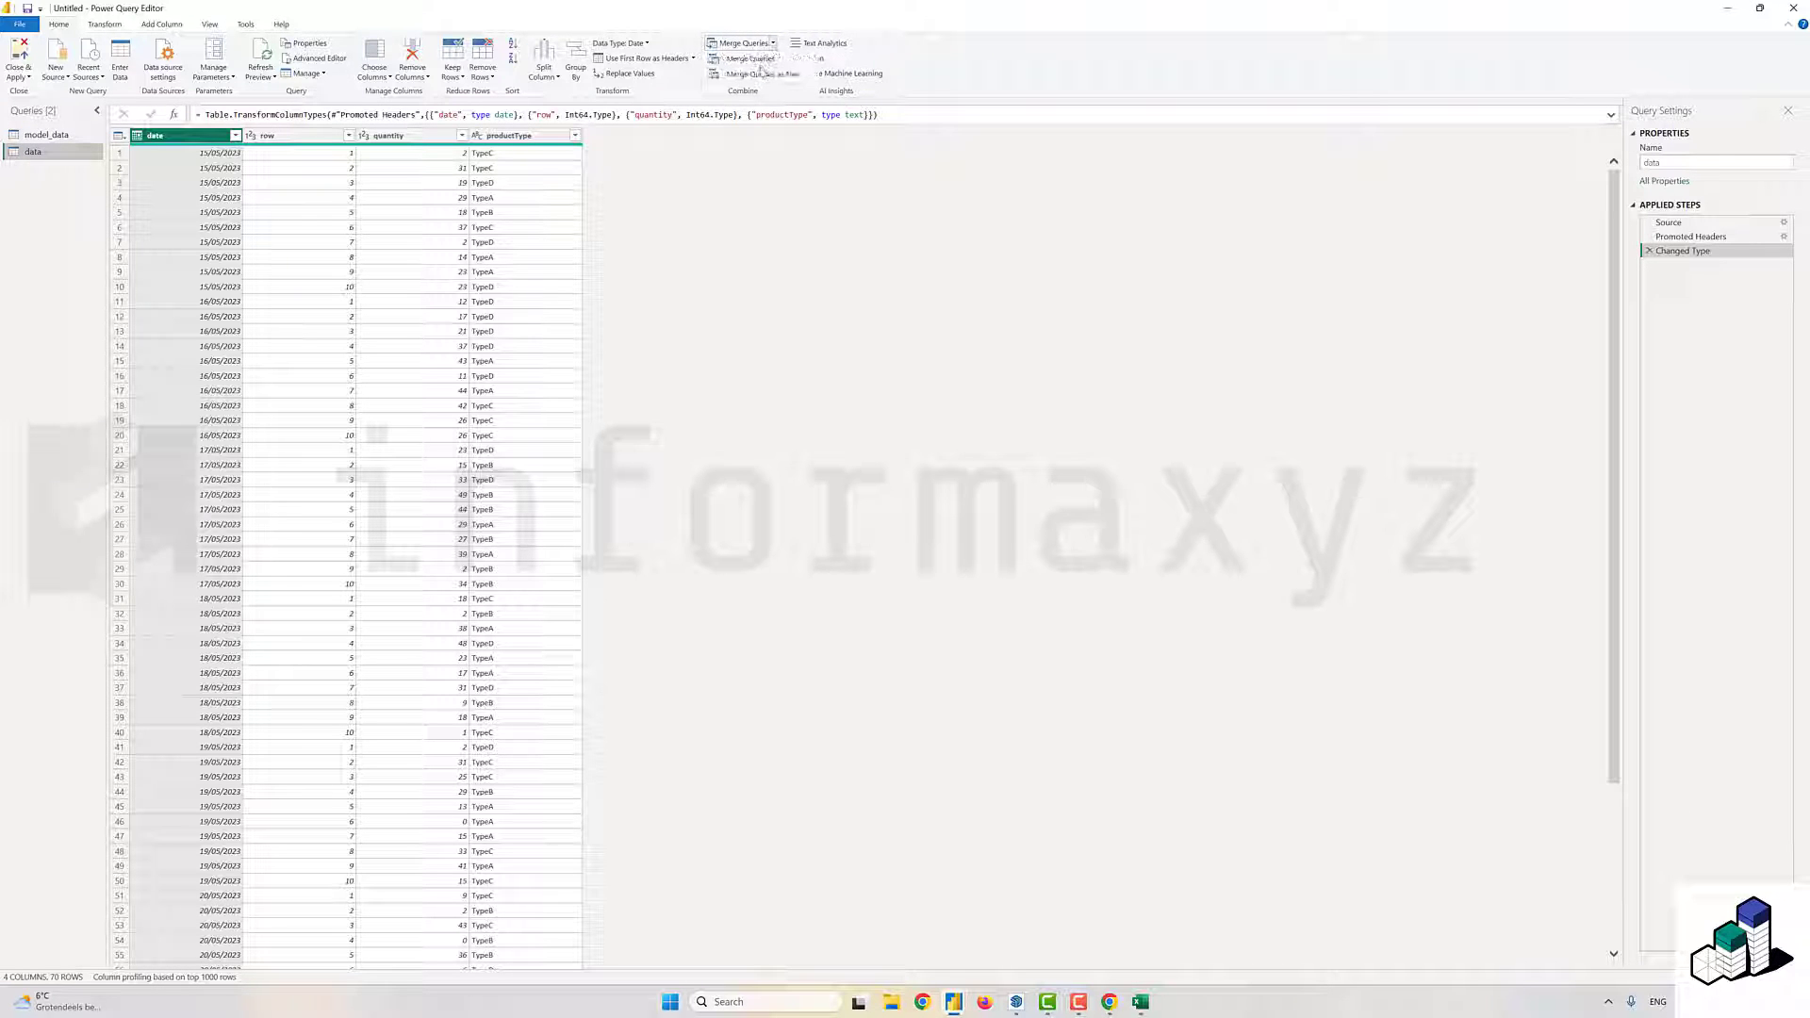
pyautogui.click(759, 73)
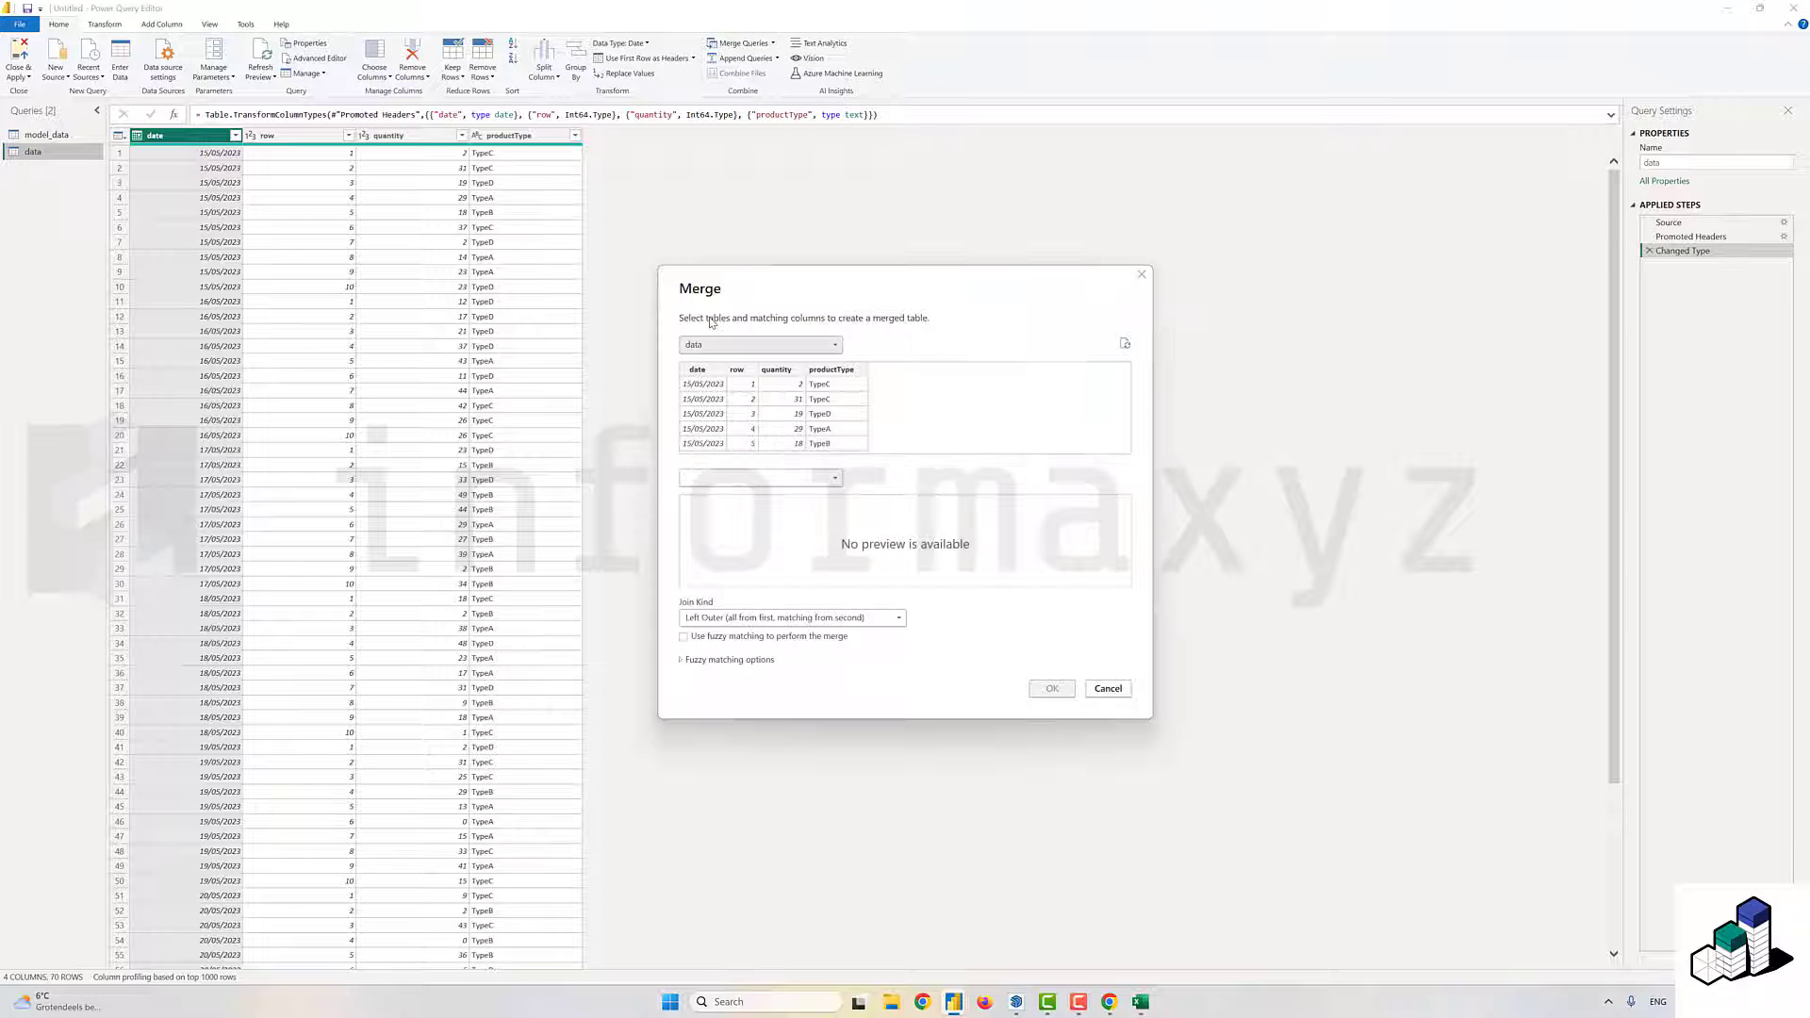
pyautogui.click(738, 371)
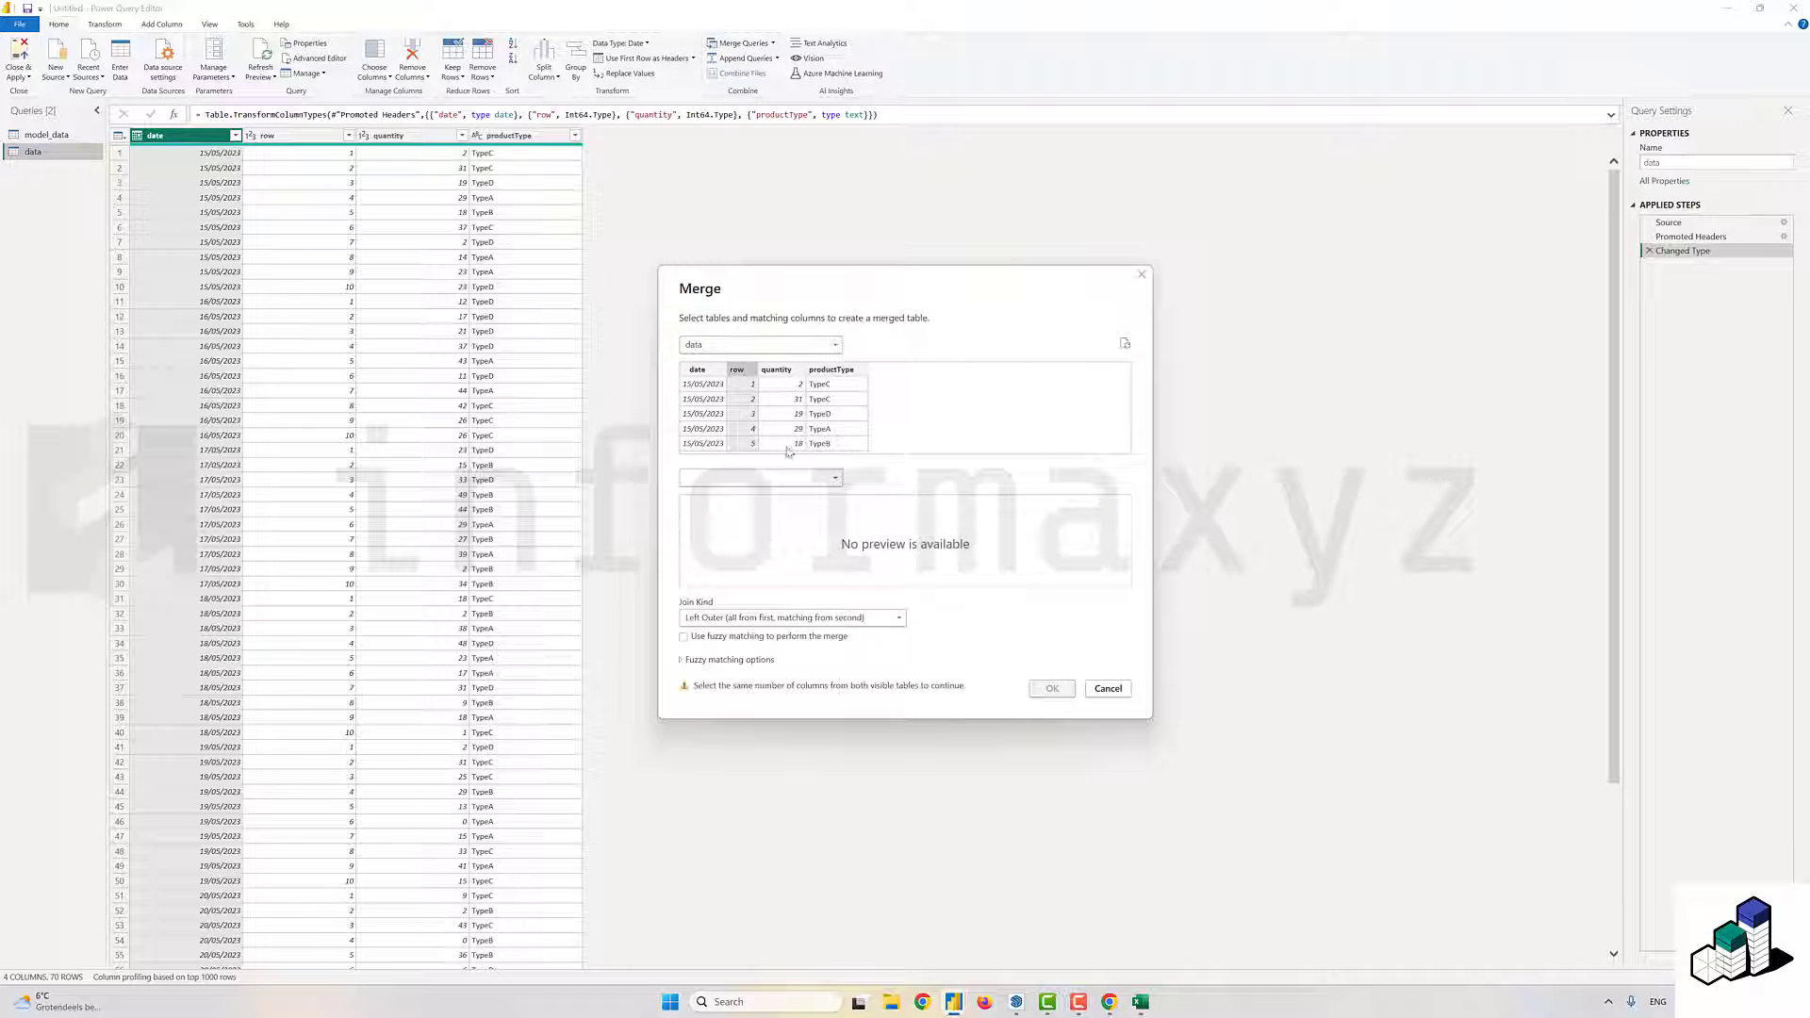
pyautogui.click(774, 478)
pyautogui.click(747, 507)
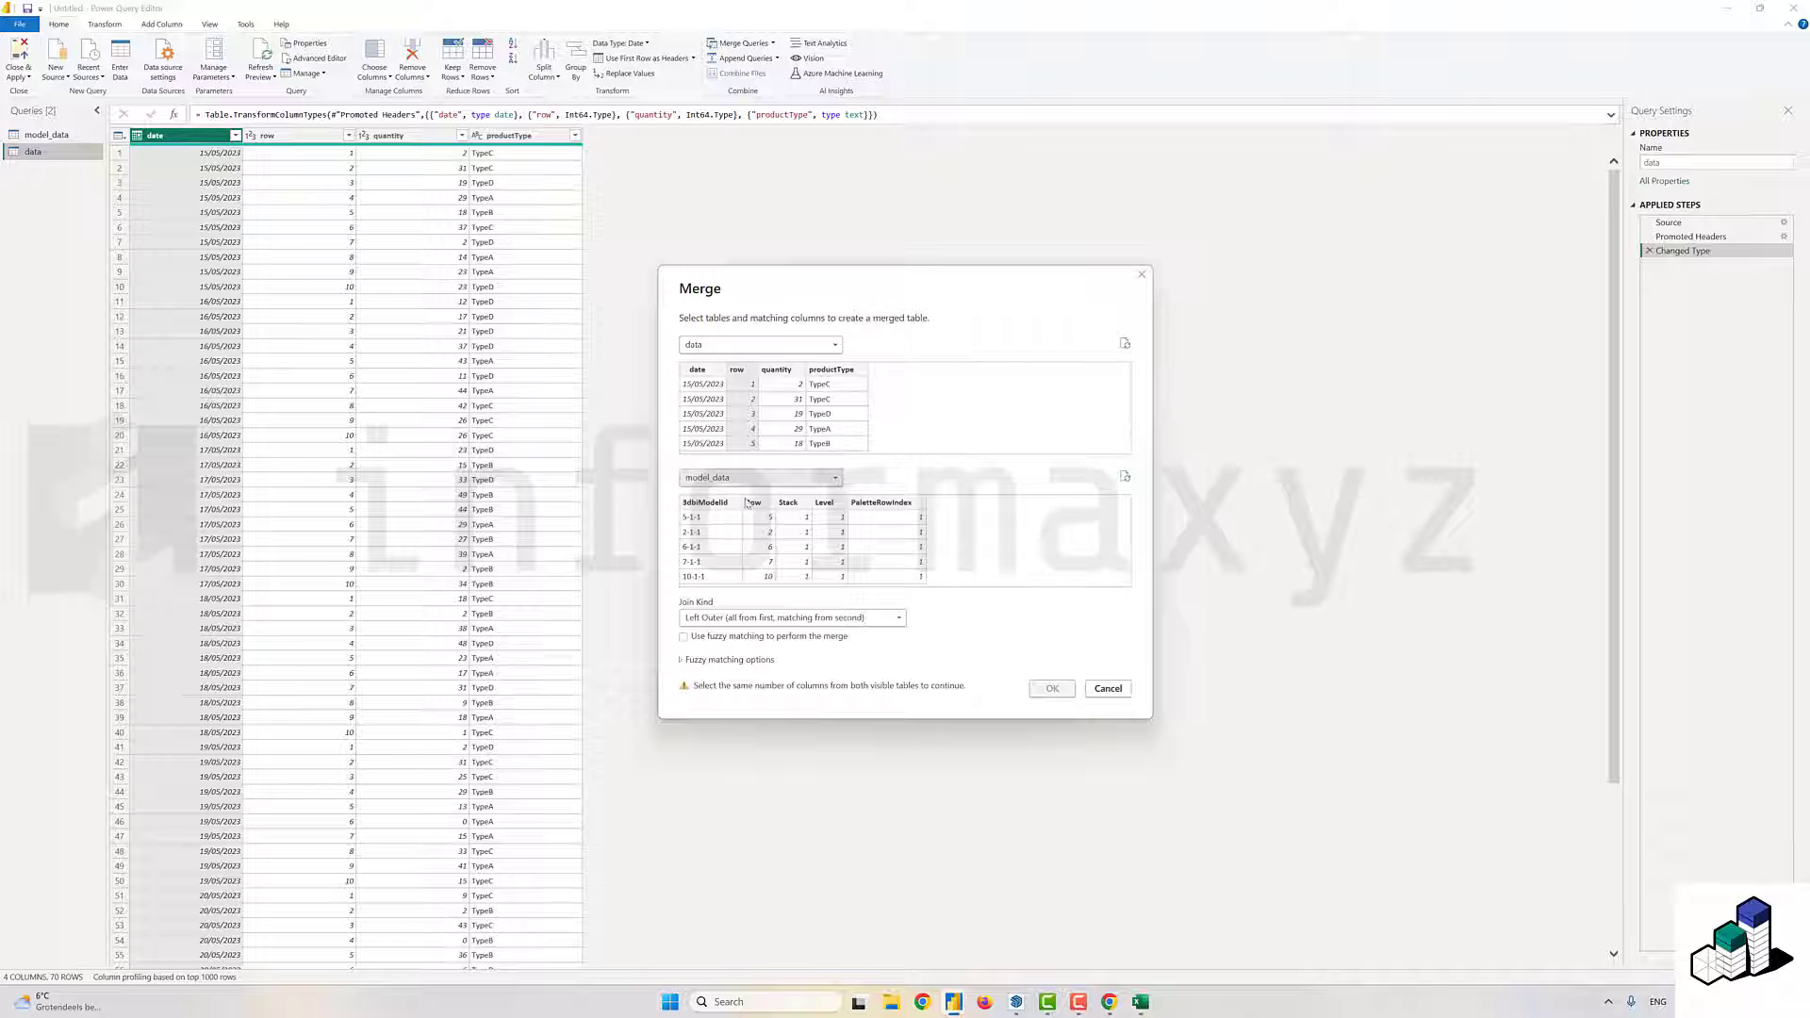
pyautogui.click(753, 503)
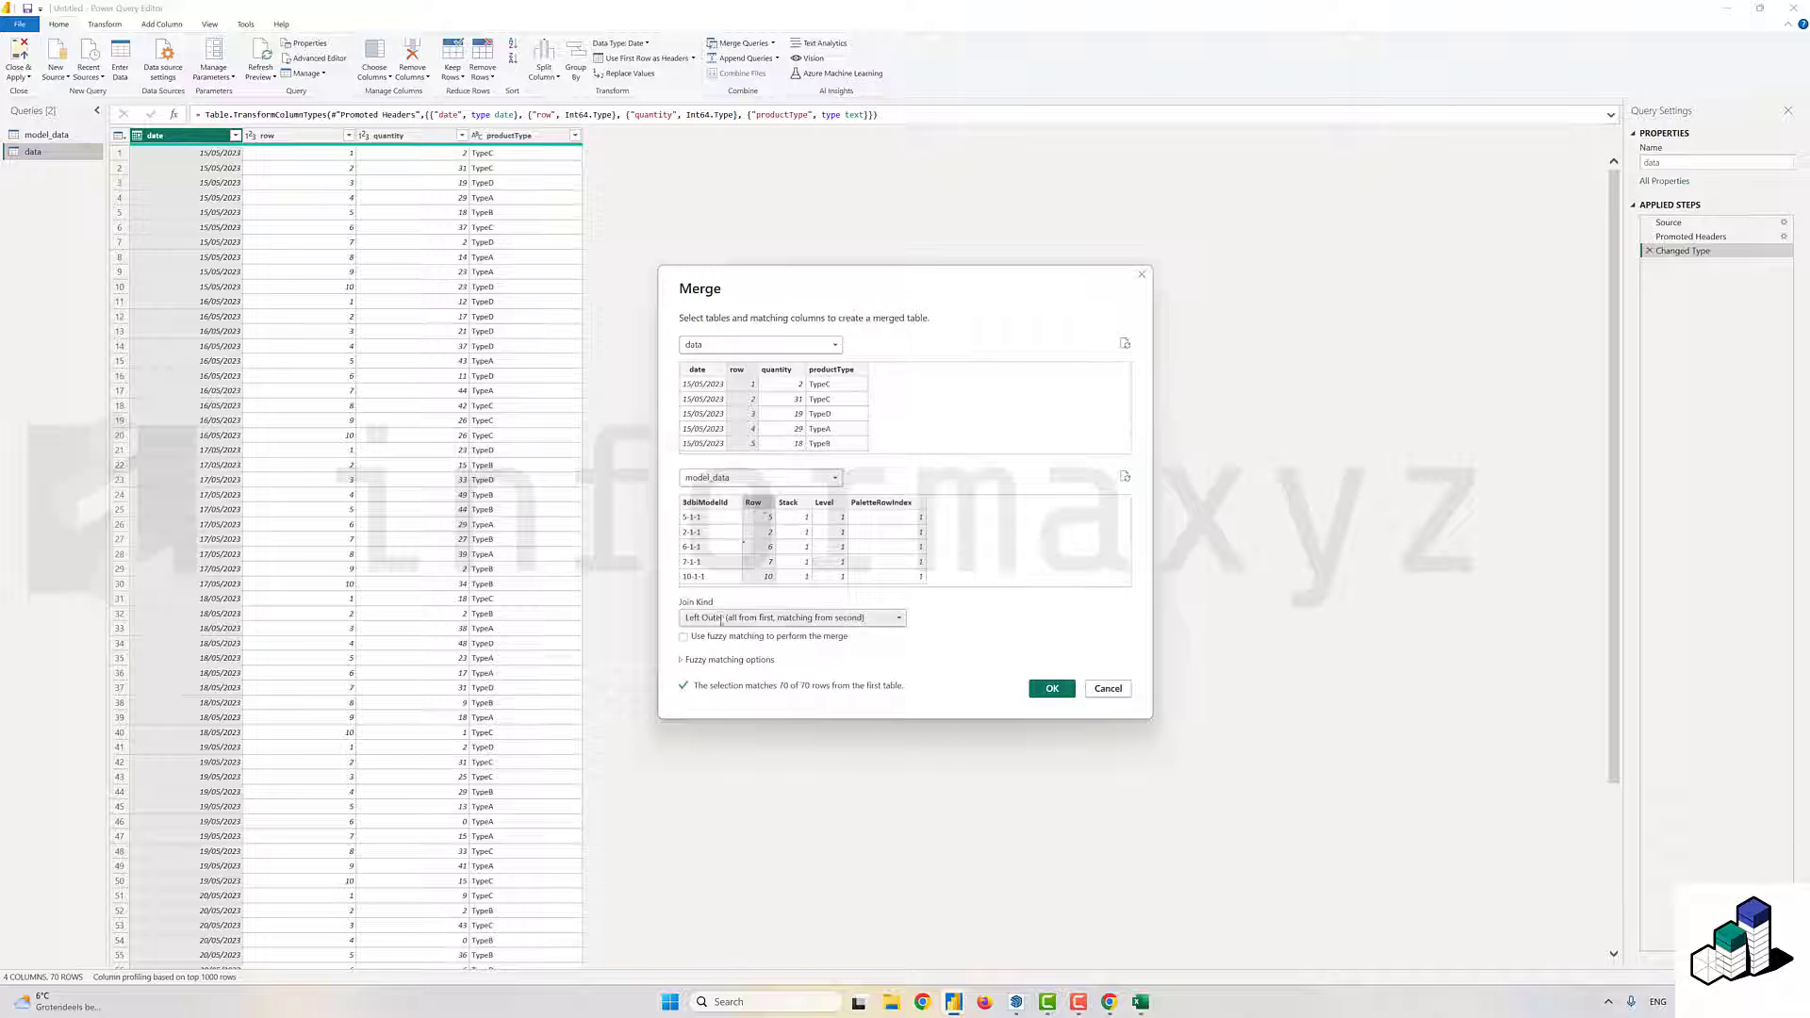
pyautogui.click(1053, 691)
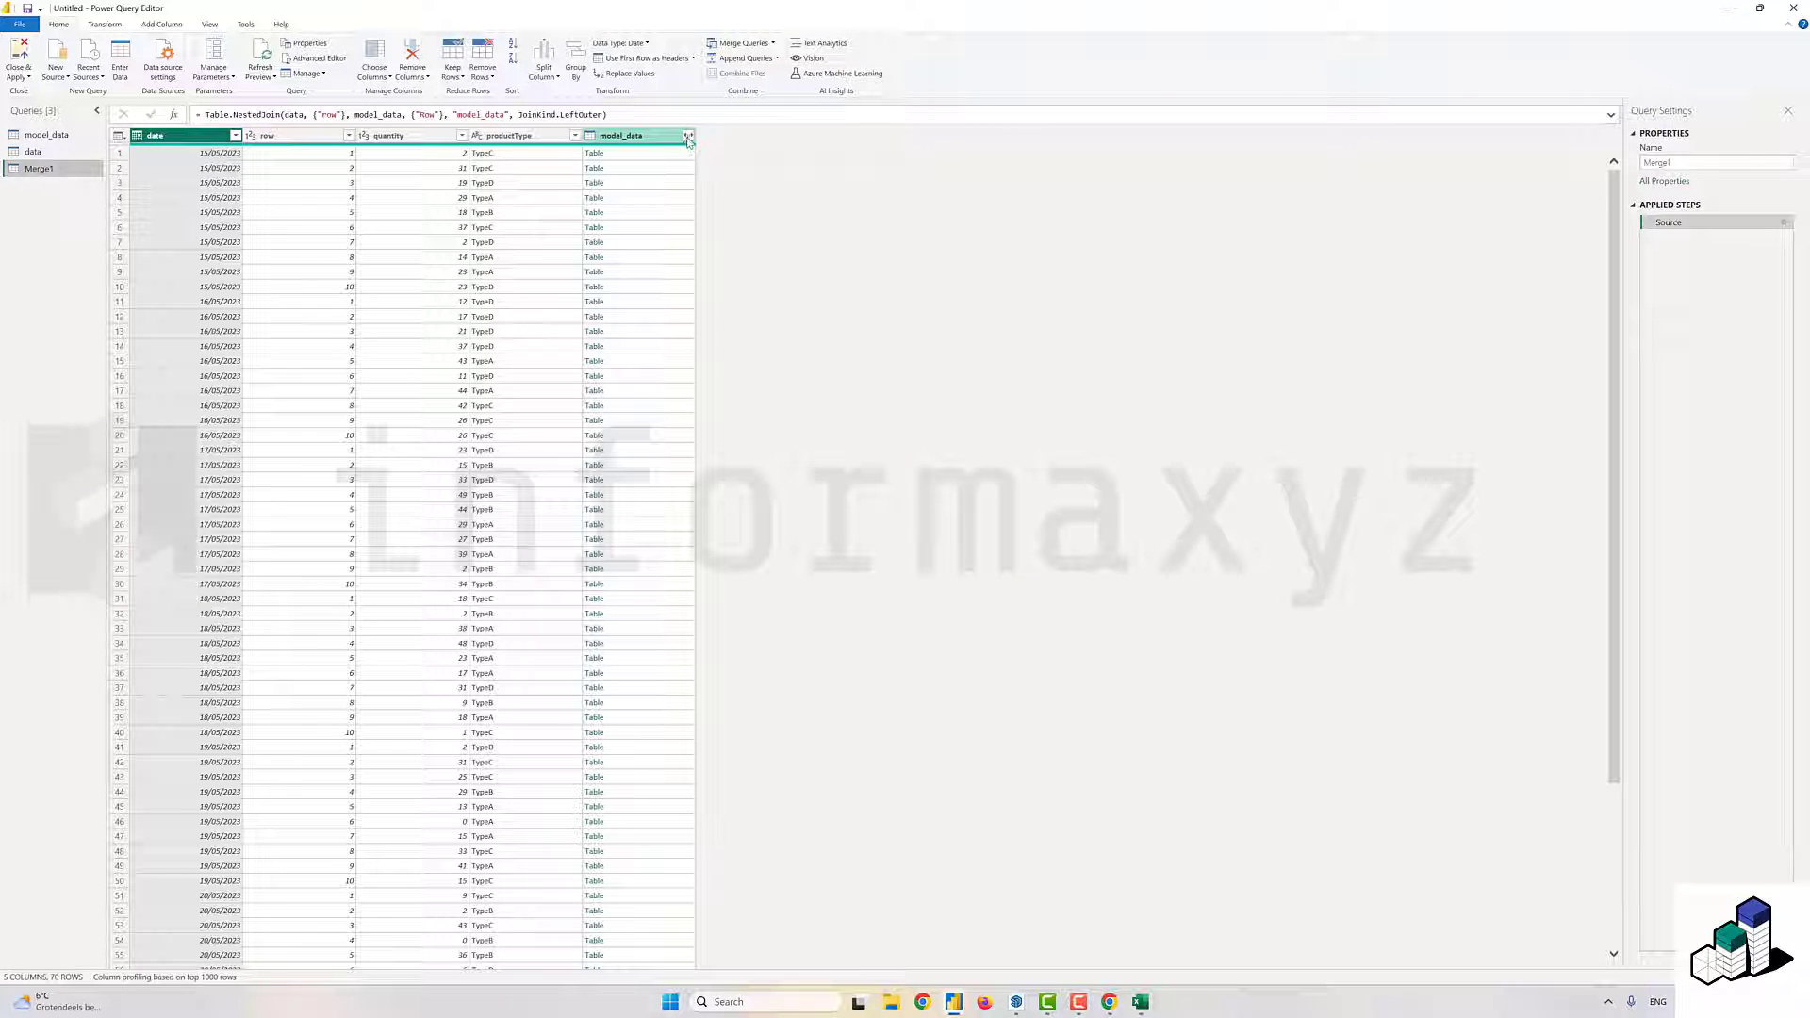
# - Expand all model_data columns in the merged query and start a custom column named visible
pyautogui.click(688, 134)
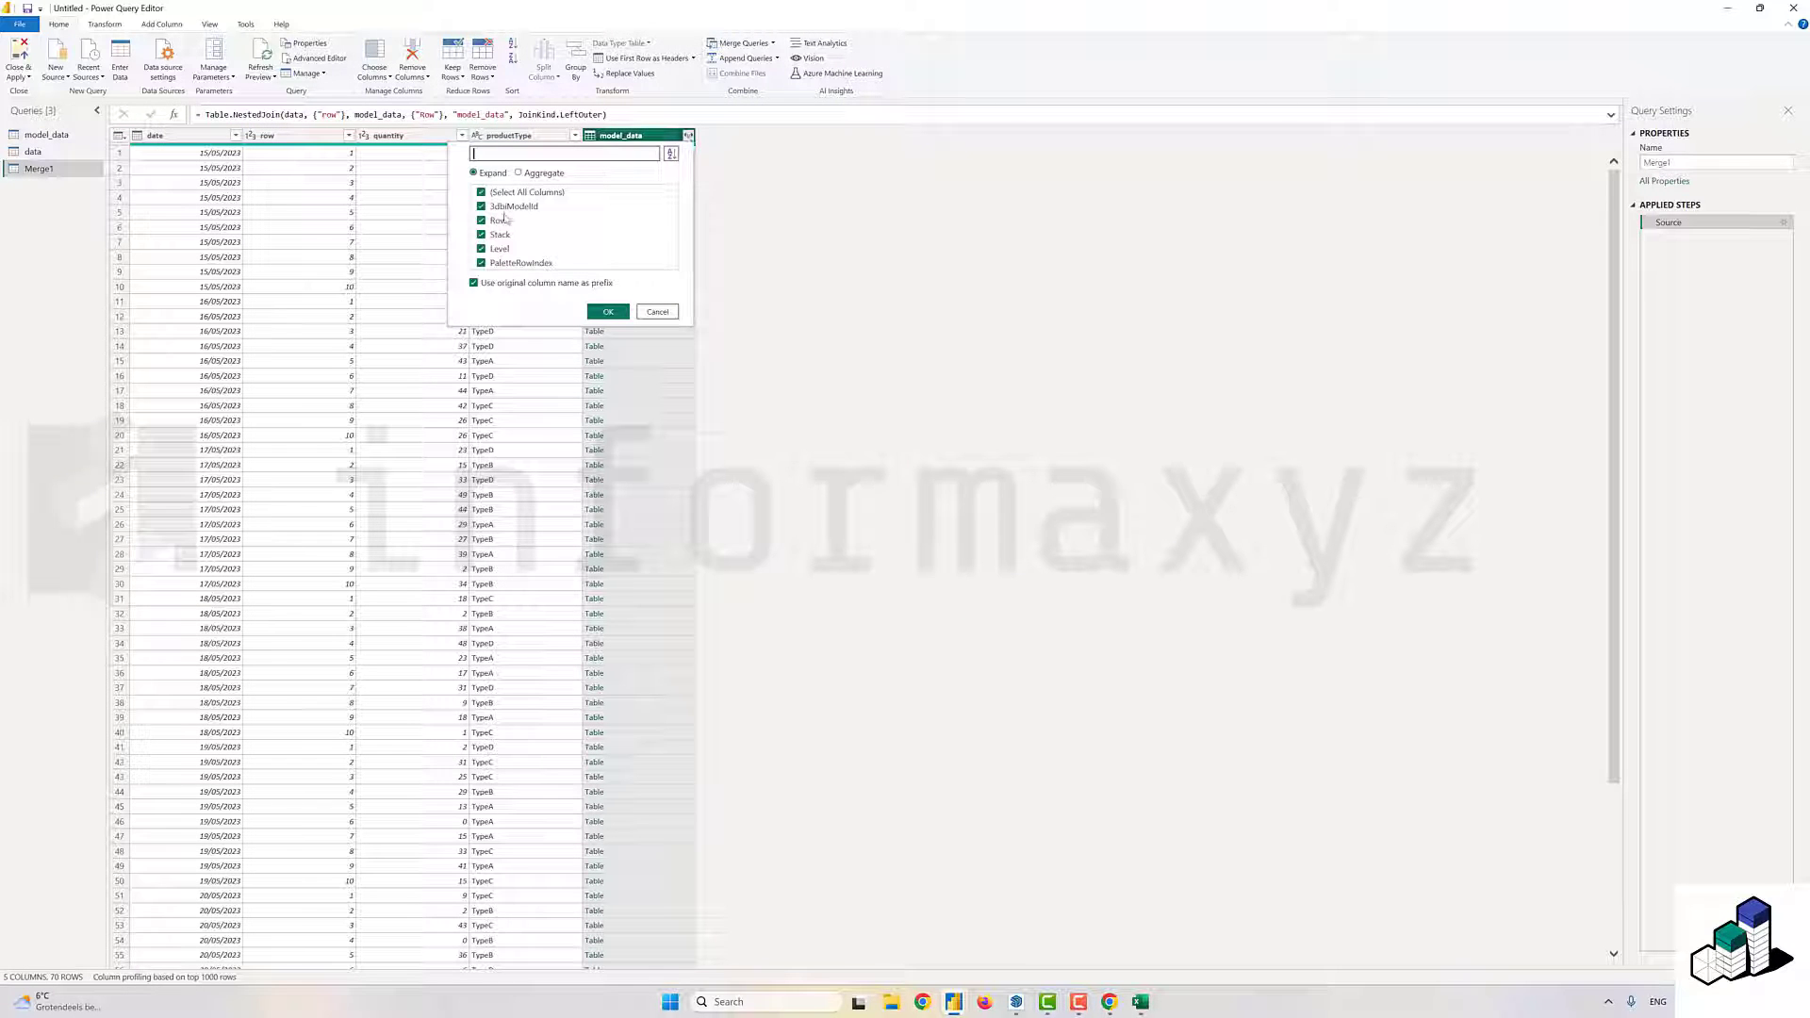
pyautogui.click(608, 313)
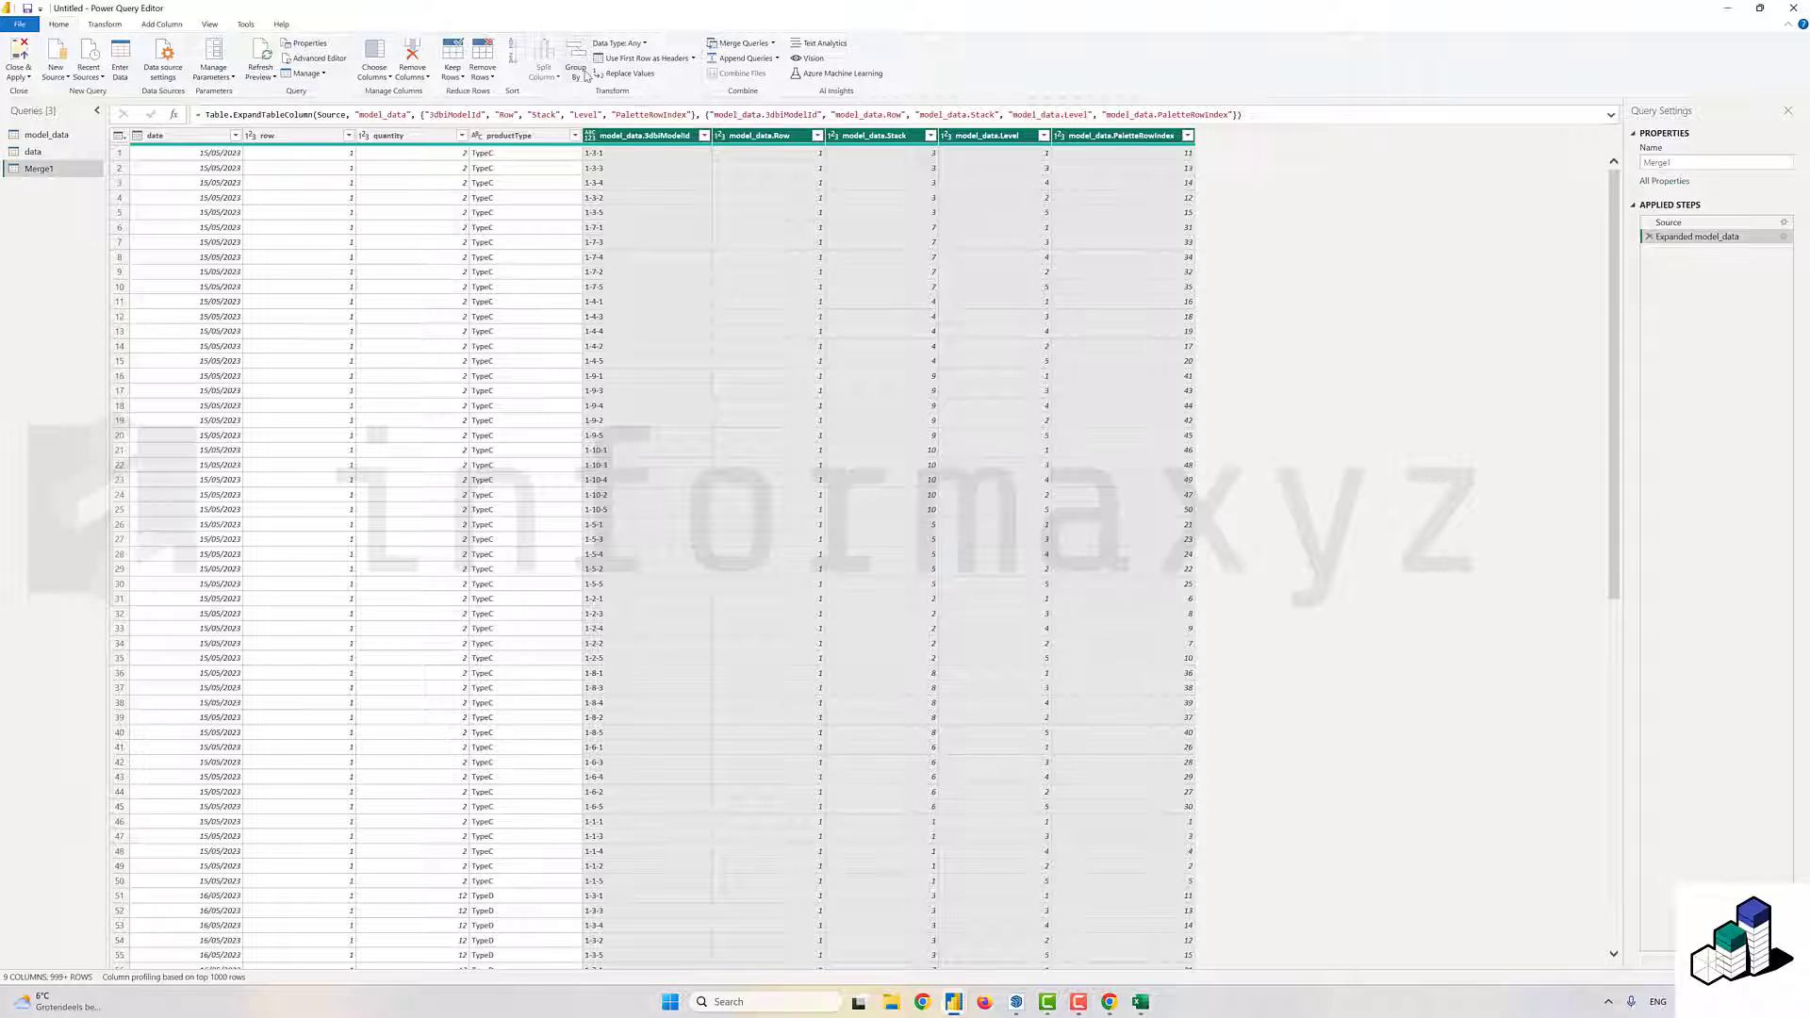
pyautogui.click(162, 25)
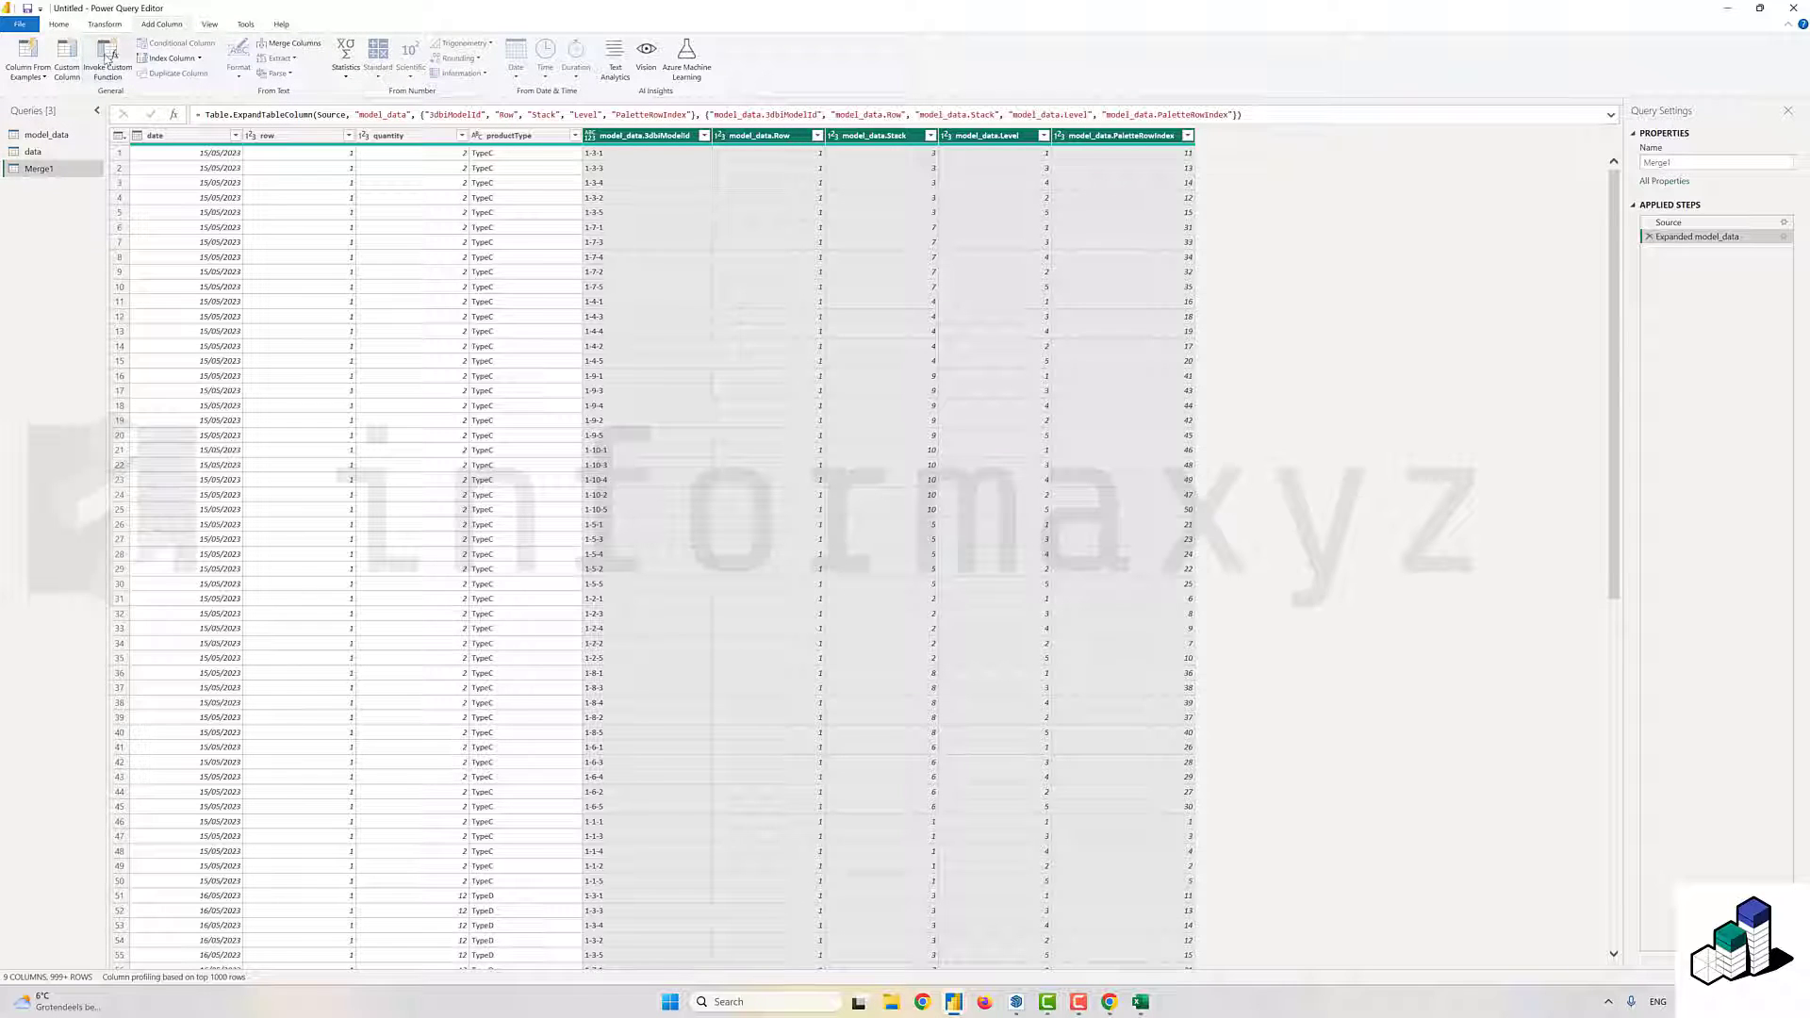
pyautogui.click(66, 66)
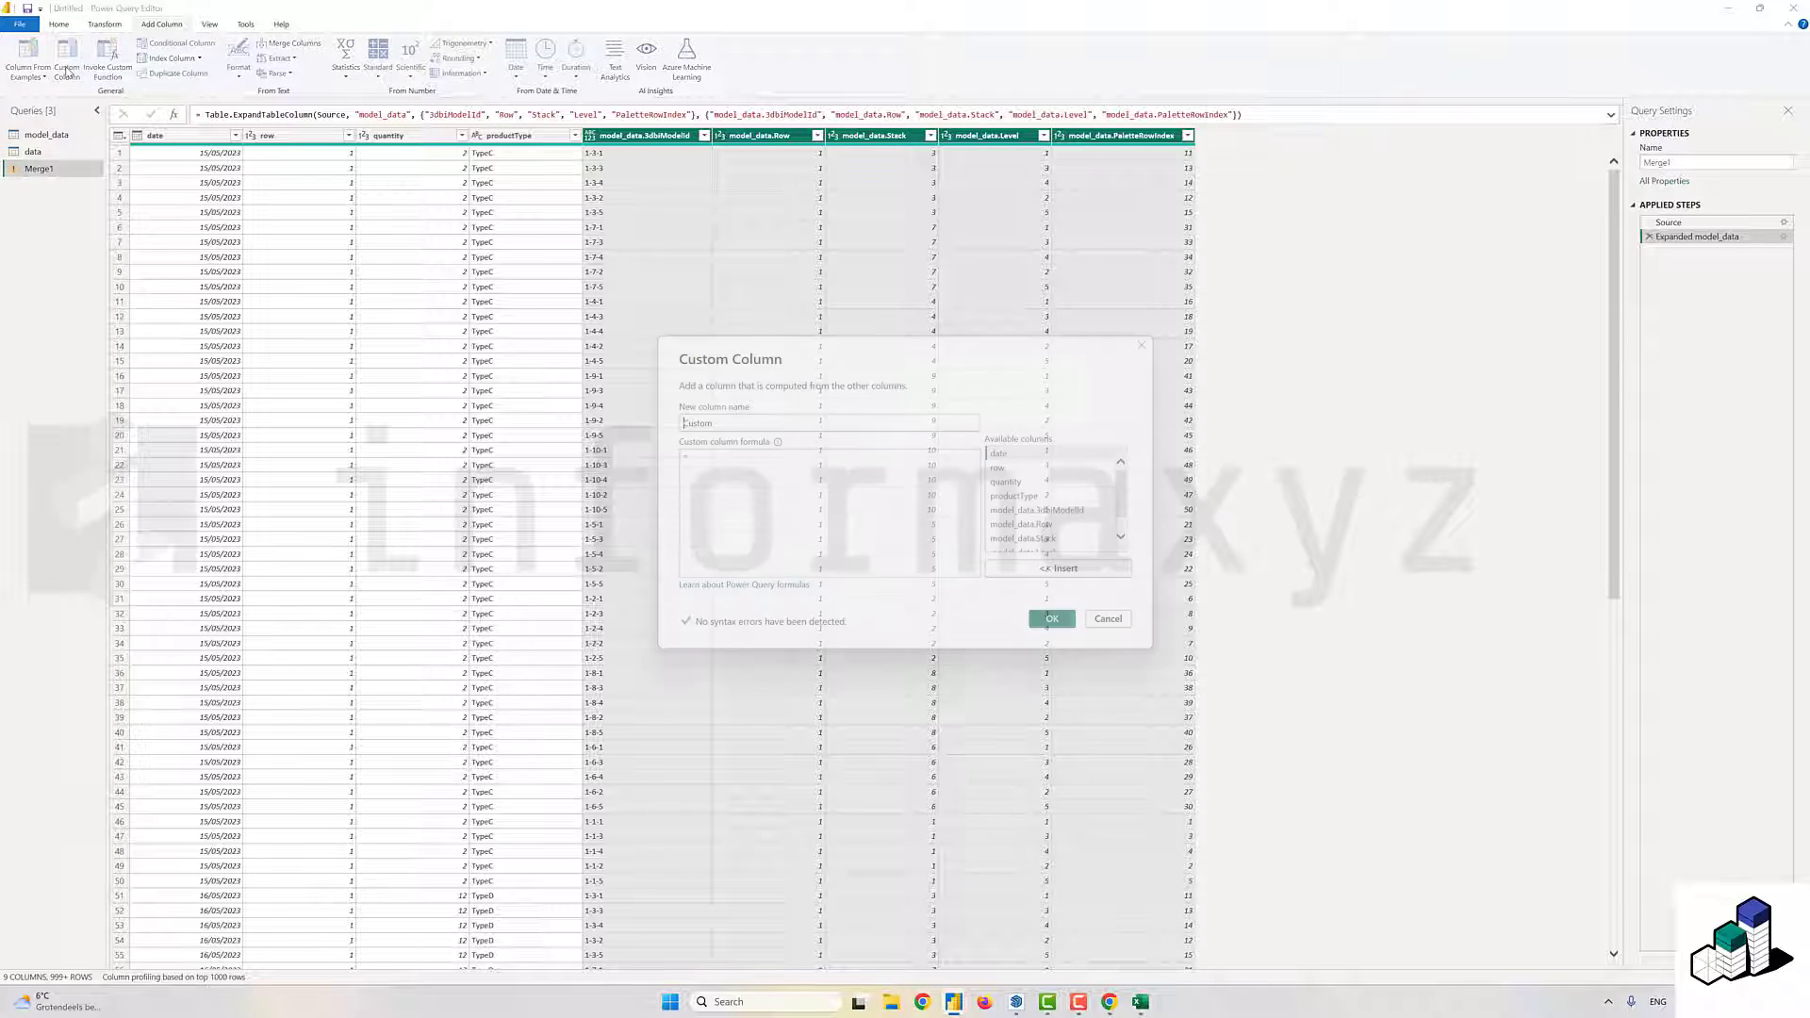
pyautogui.moveTo(714, 424); pyautogui.dragTo(665, 433)
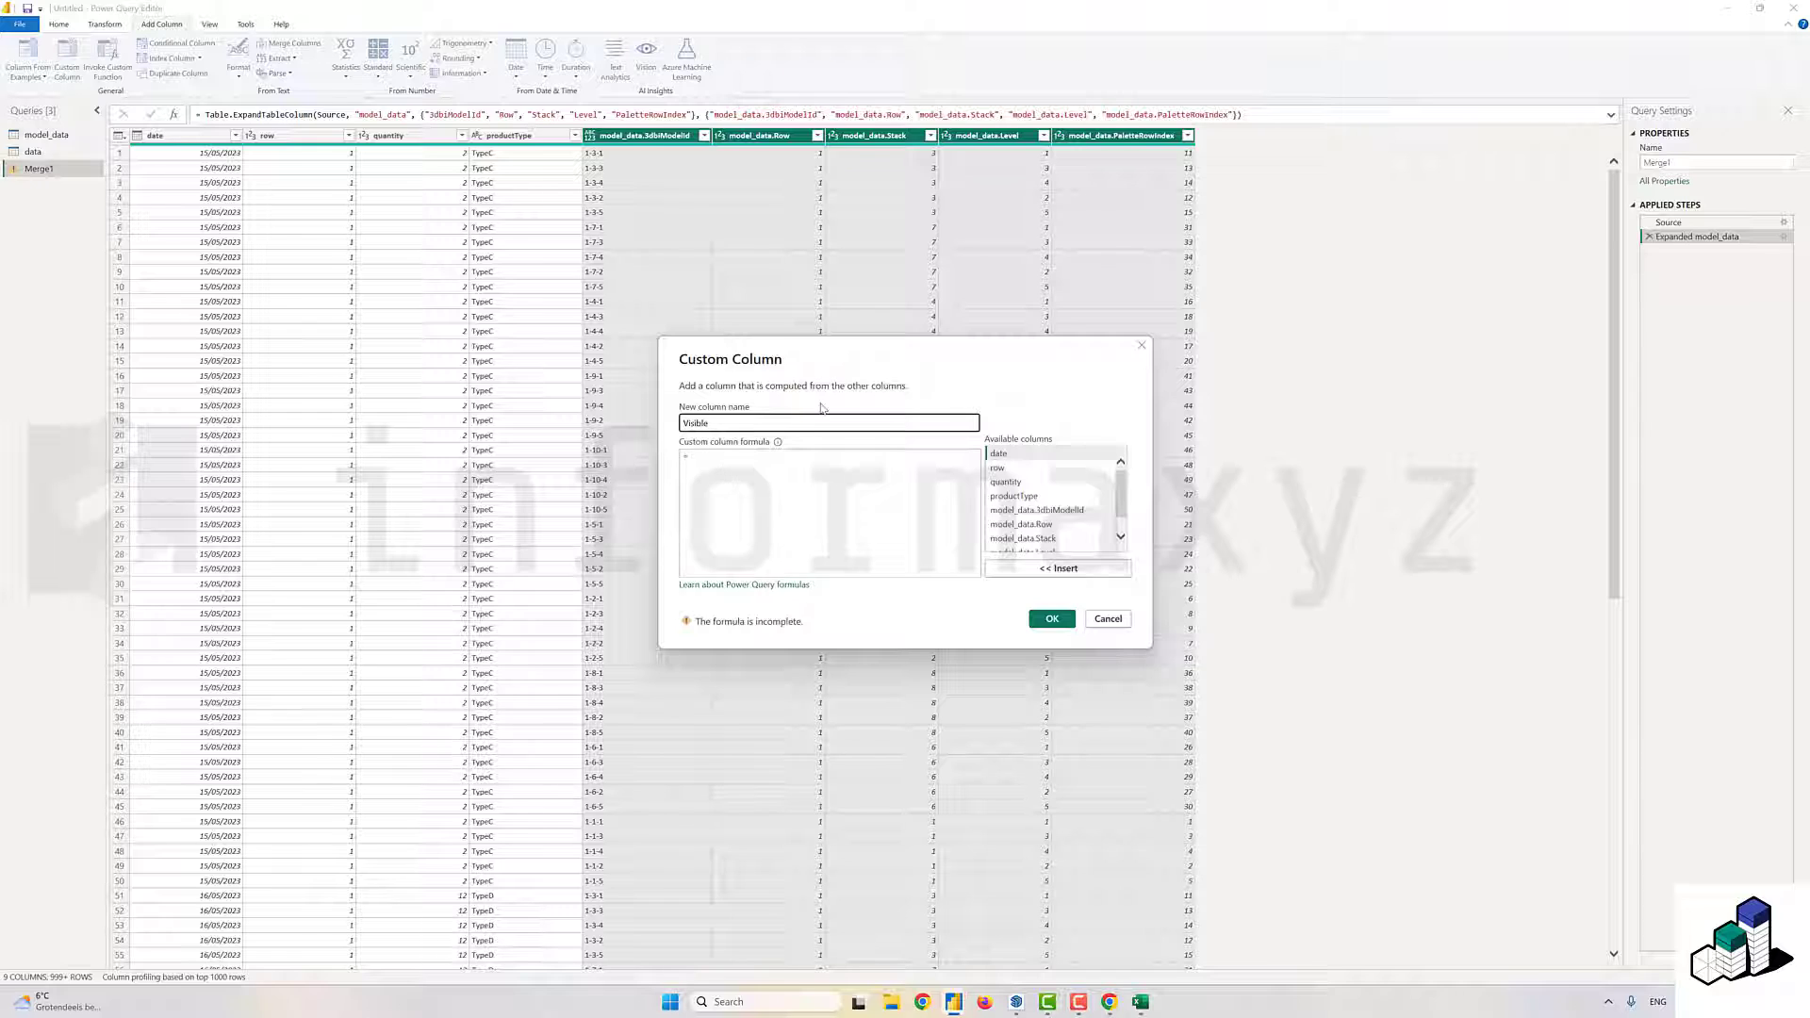
pyautogui.press('BackSpace')
pyautogui.press('BackSpace')
pyautogui.write('vis')
# - Define the visible column as [model_data.PaletteRowIndex] <= [quantity] and set its data type to True/False
pyautogui.click(764, 460)
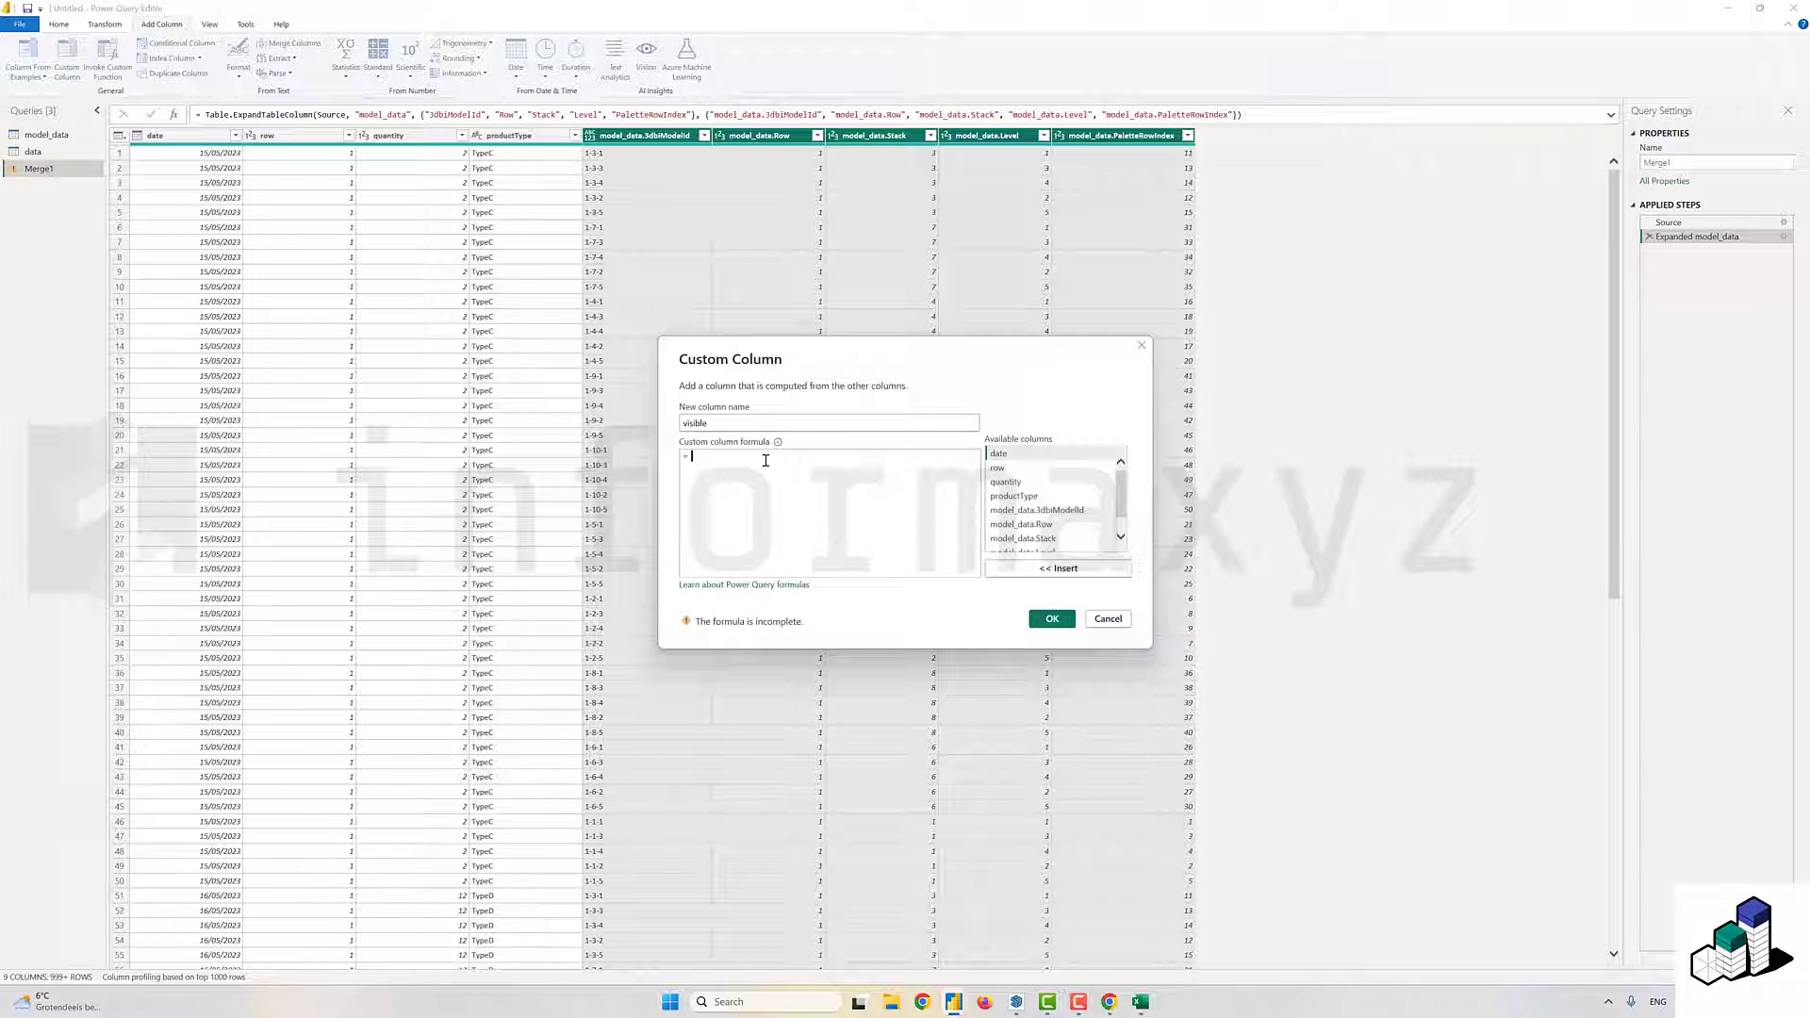
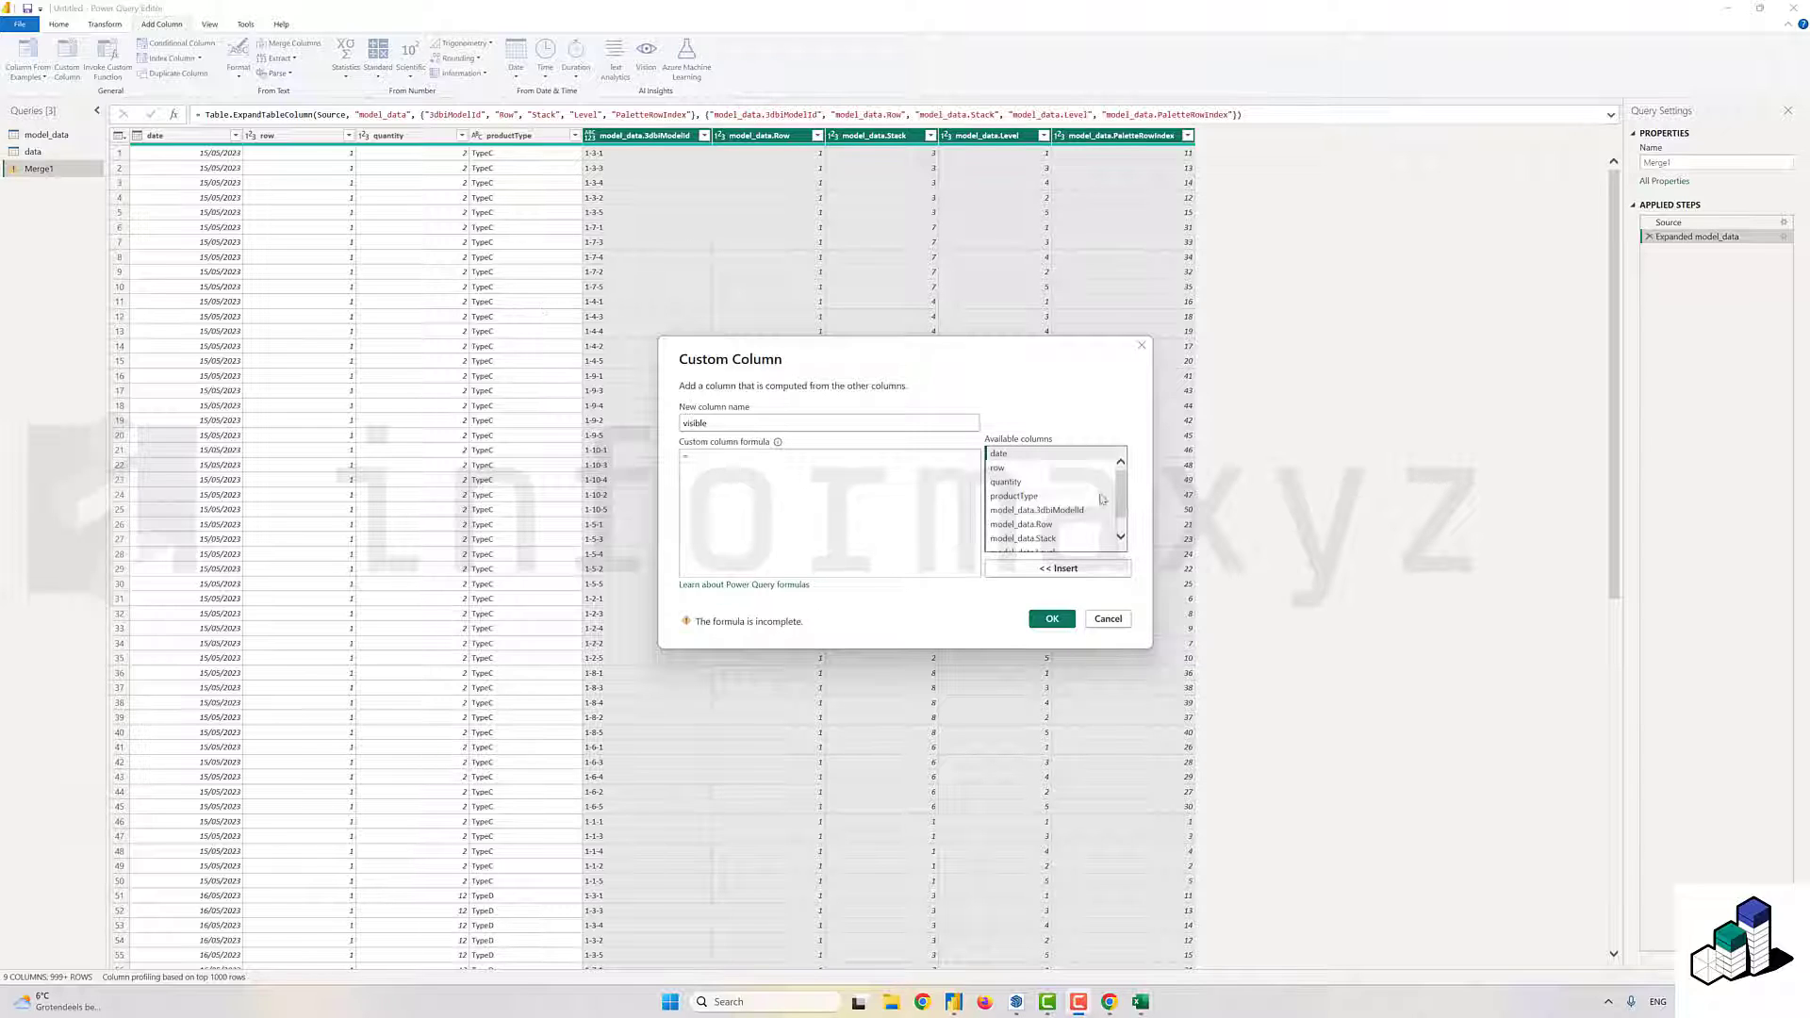
pyautogui.scroll(-1, 1084, 500)
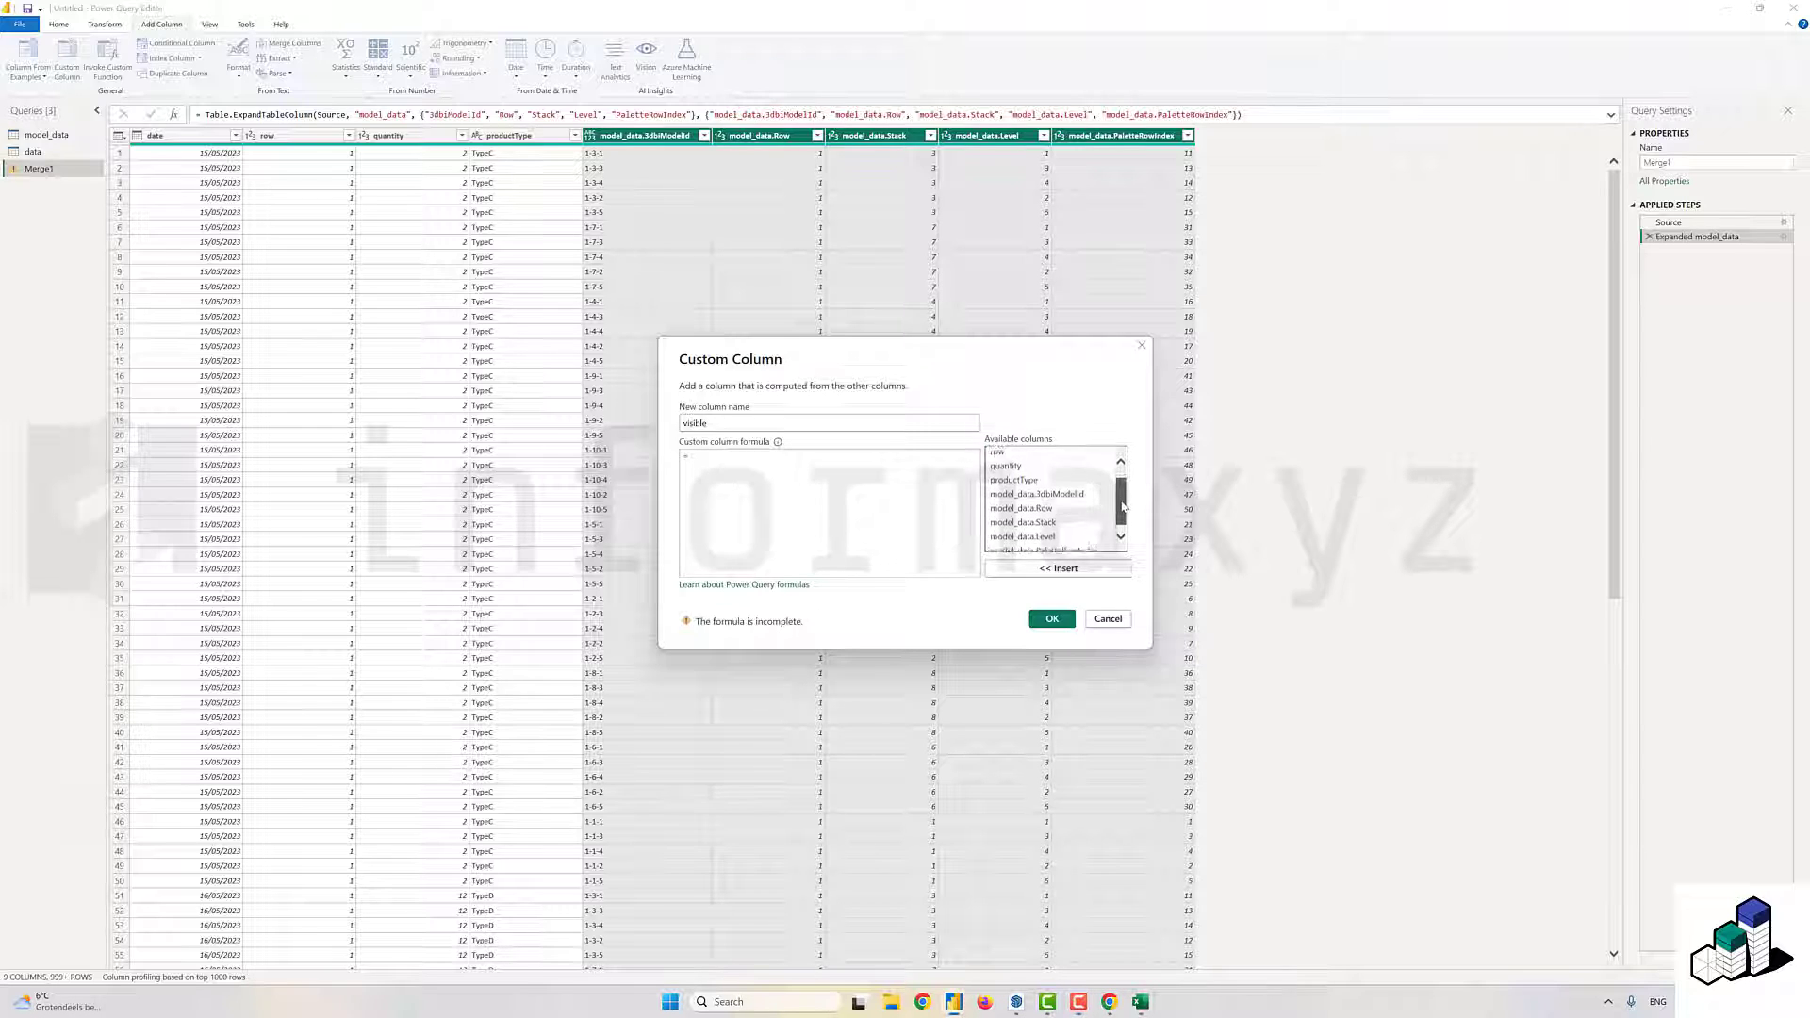
pyautogui.click(1064, 572)
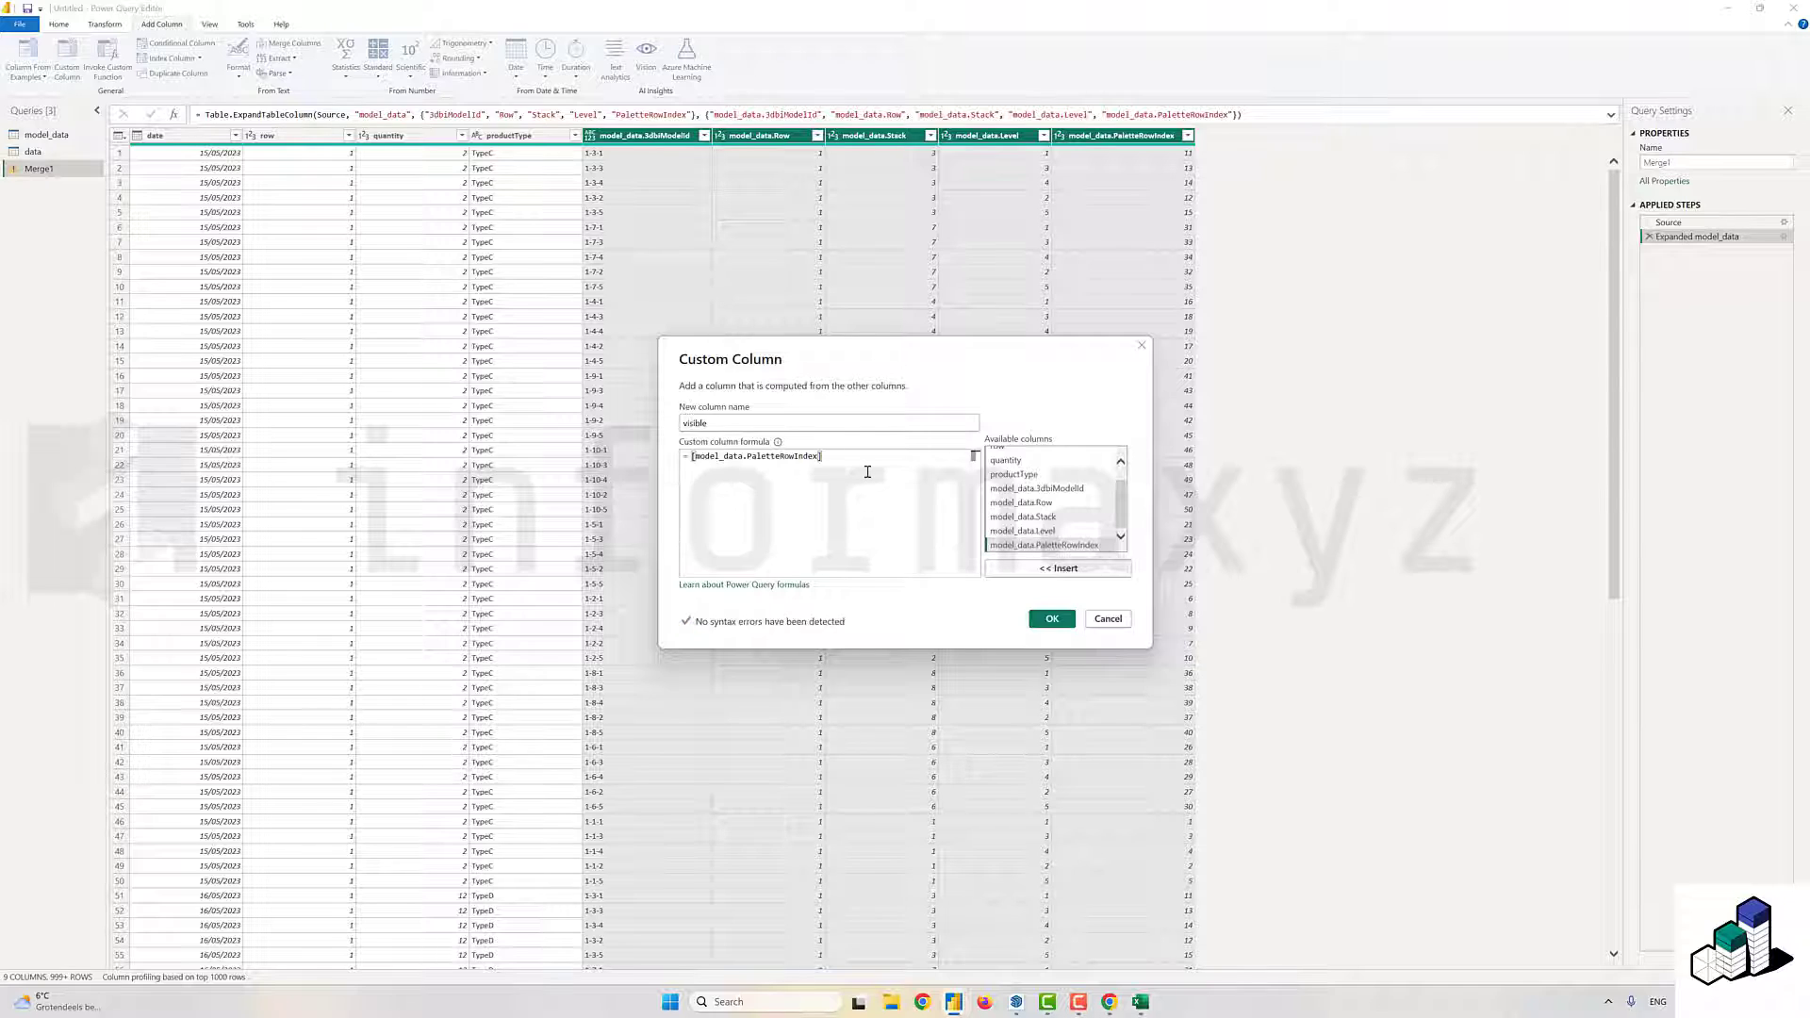
pyautogui.write('<')
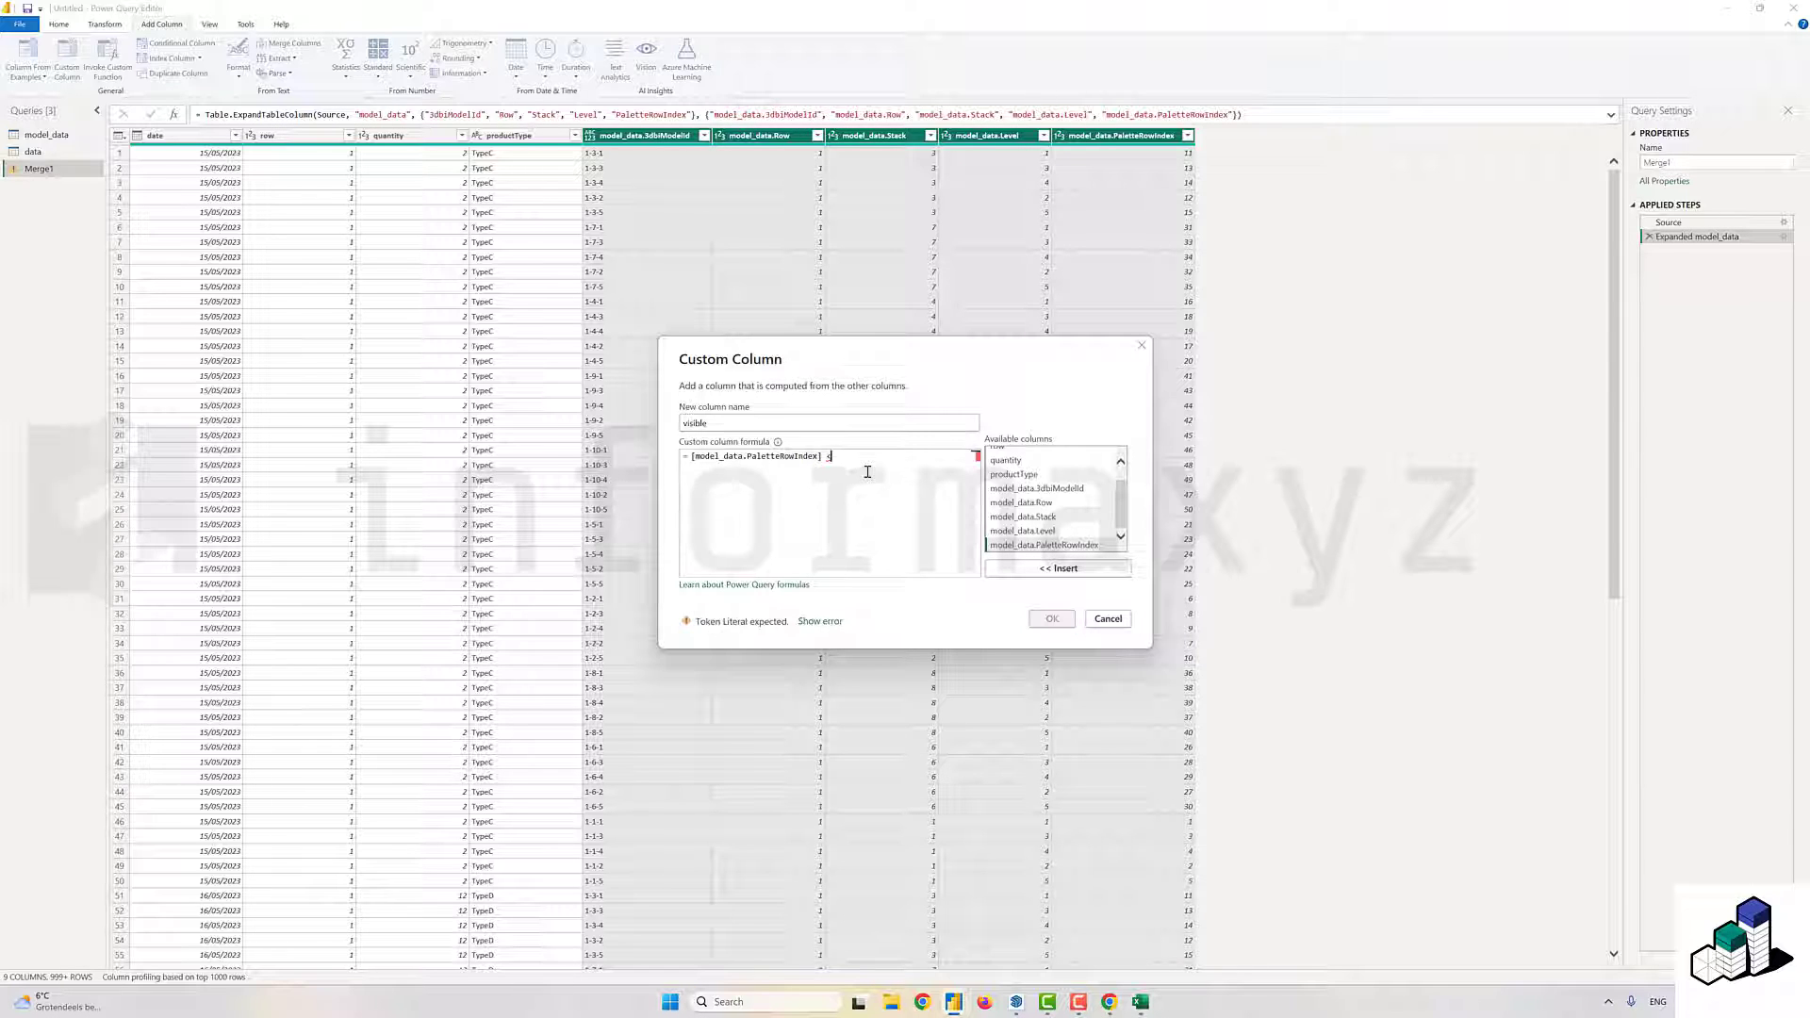
pyautogui.write('=')
pyautogui.doubleClick(1007, 461)
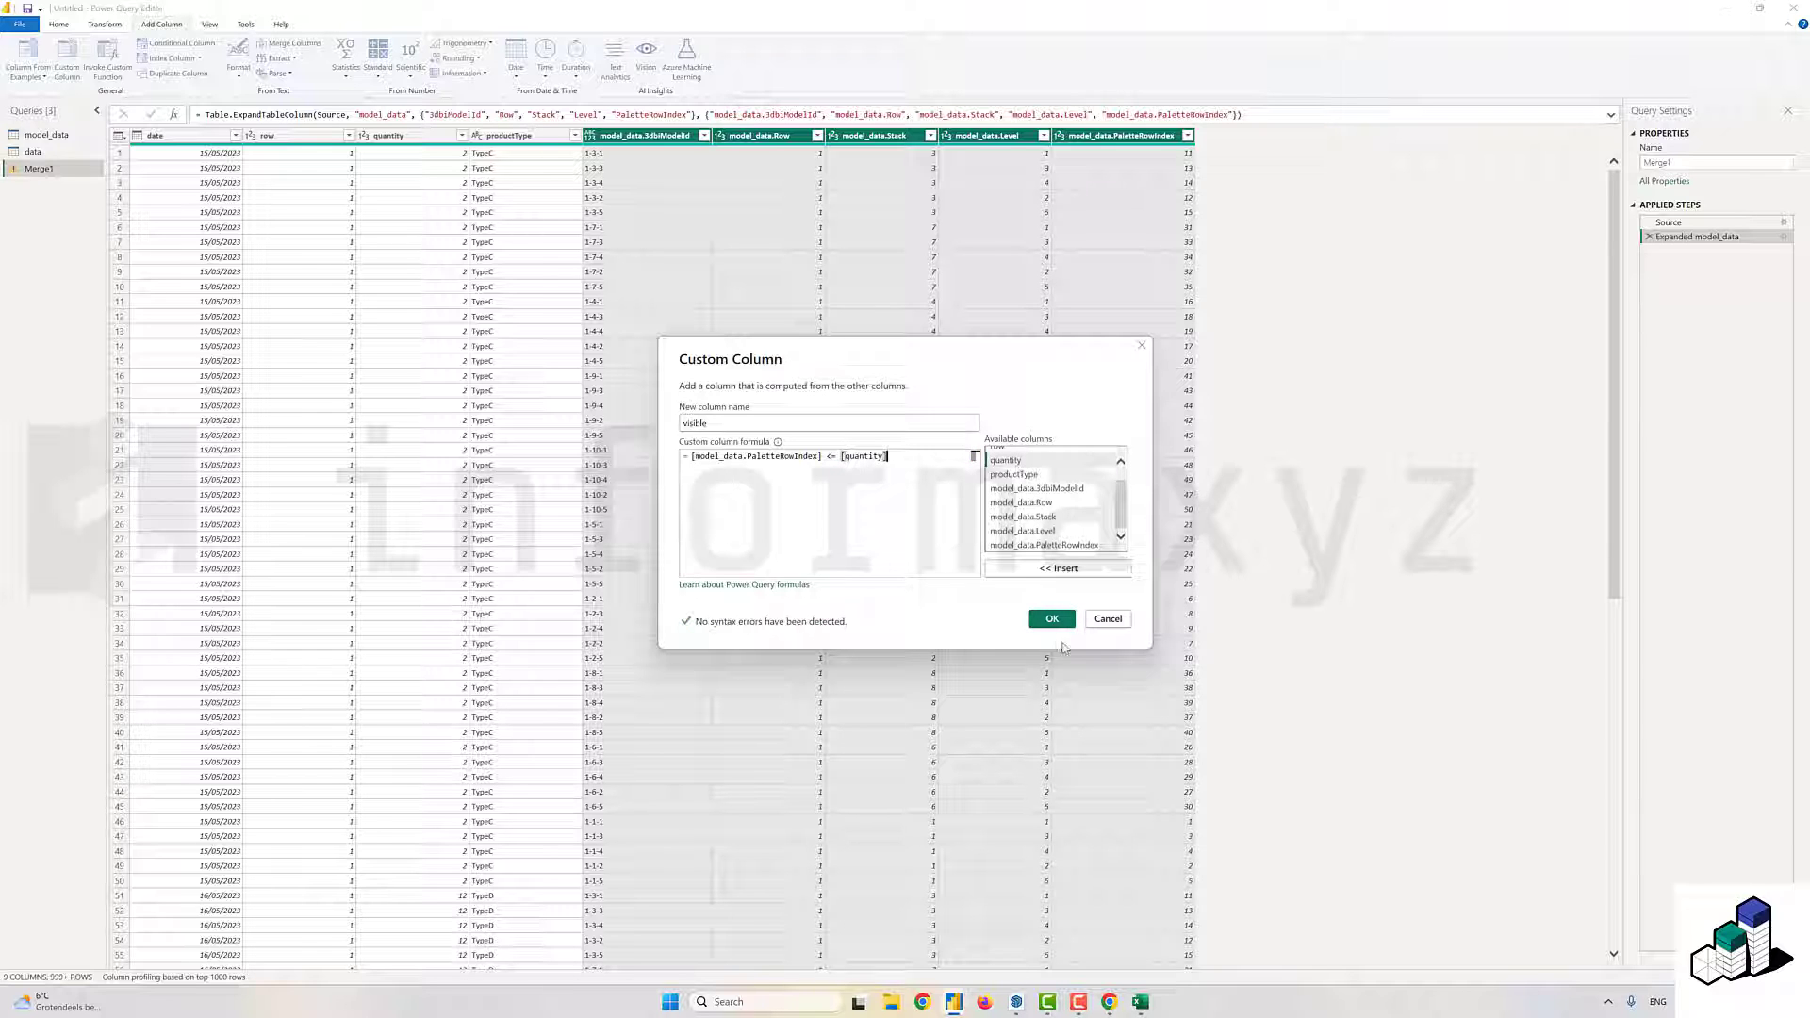
pyautogui.click(1052, 619)
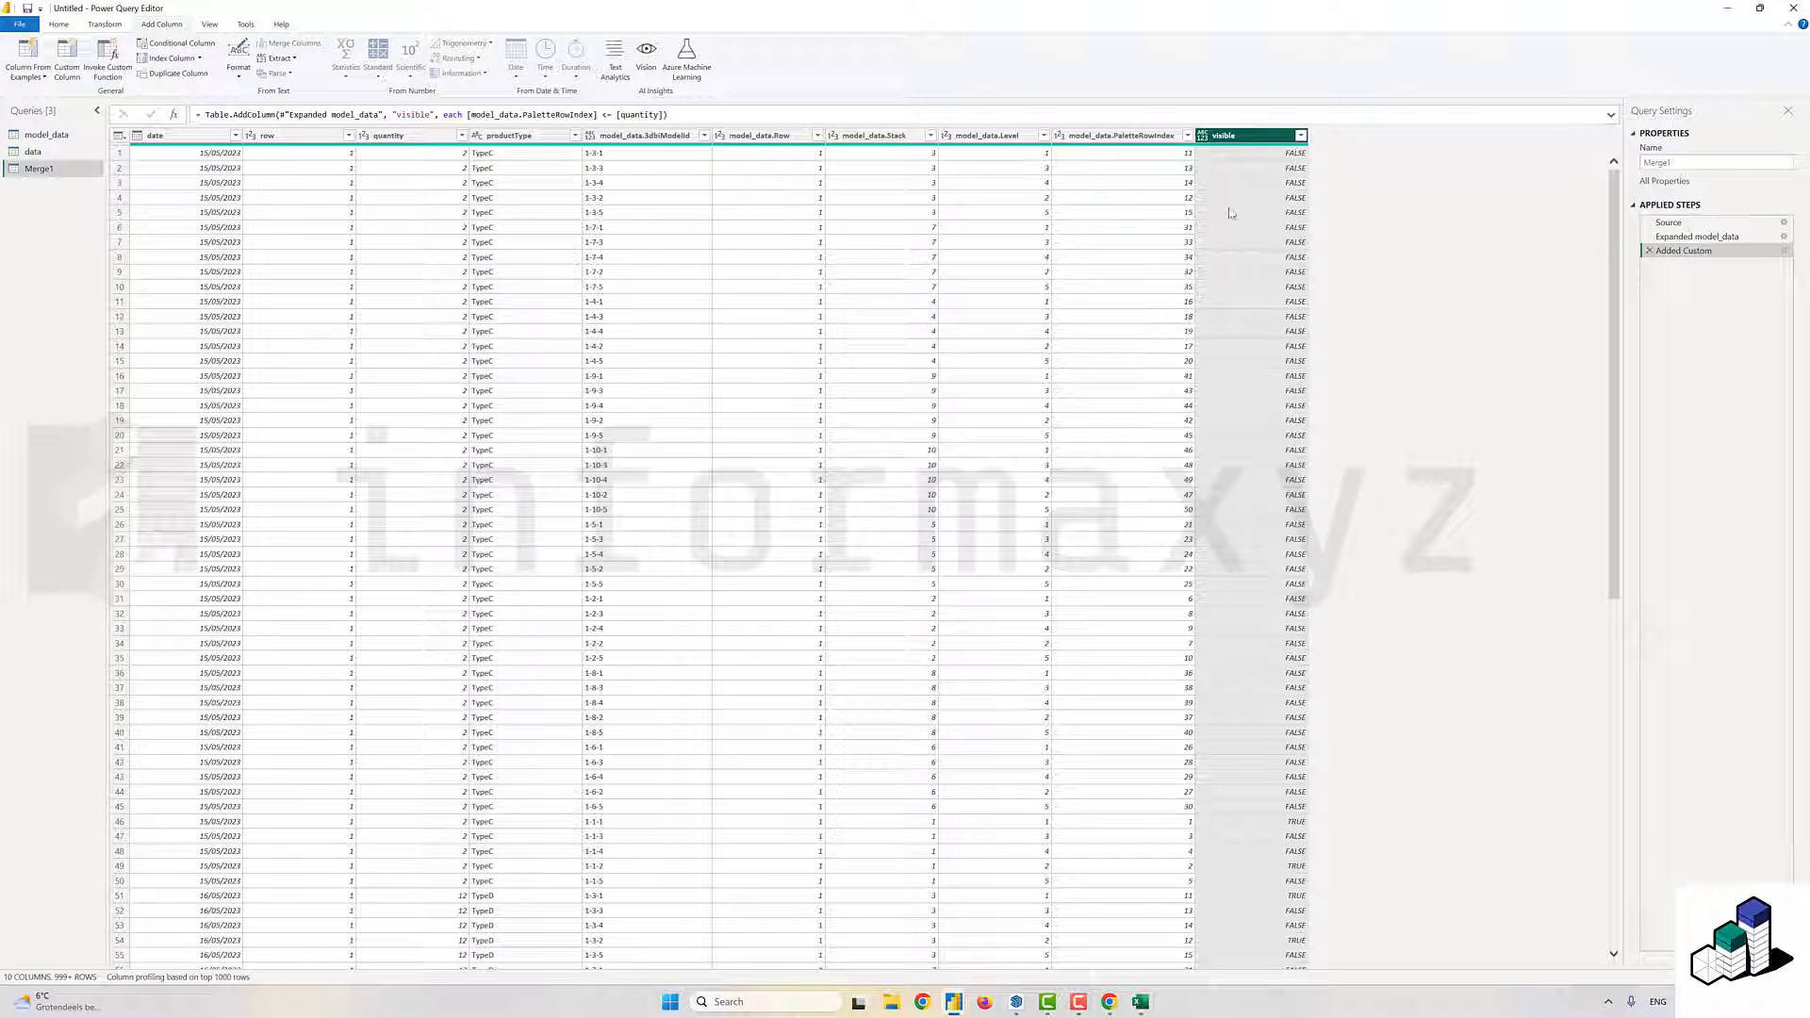
pyautogui.click(1204, 136)
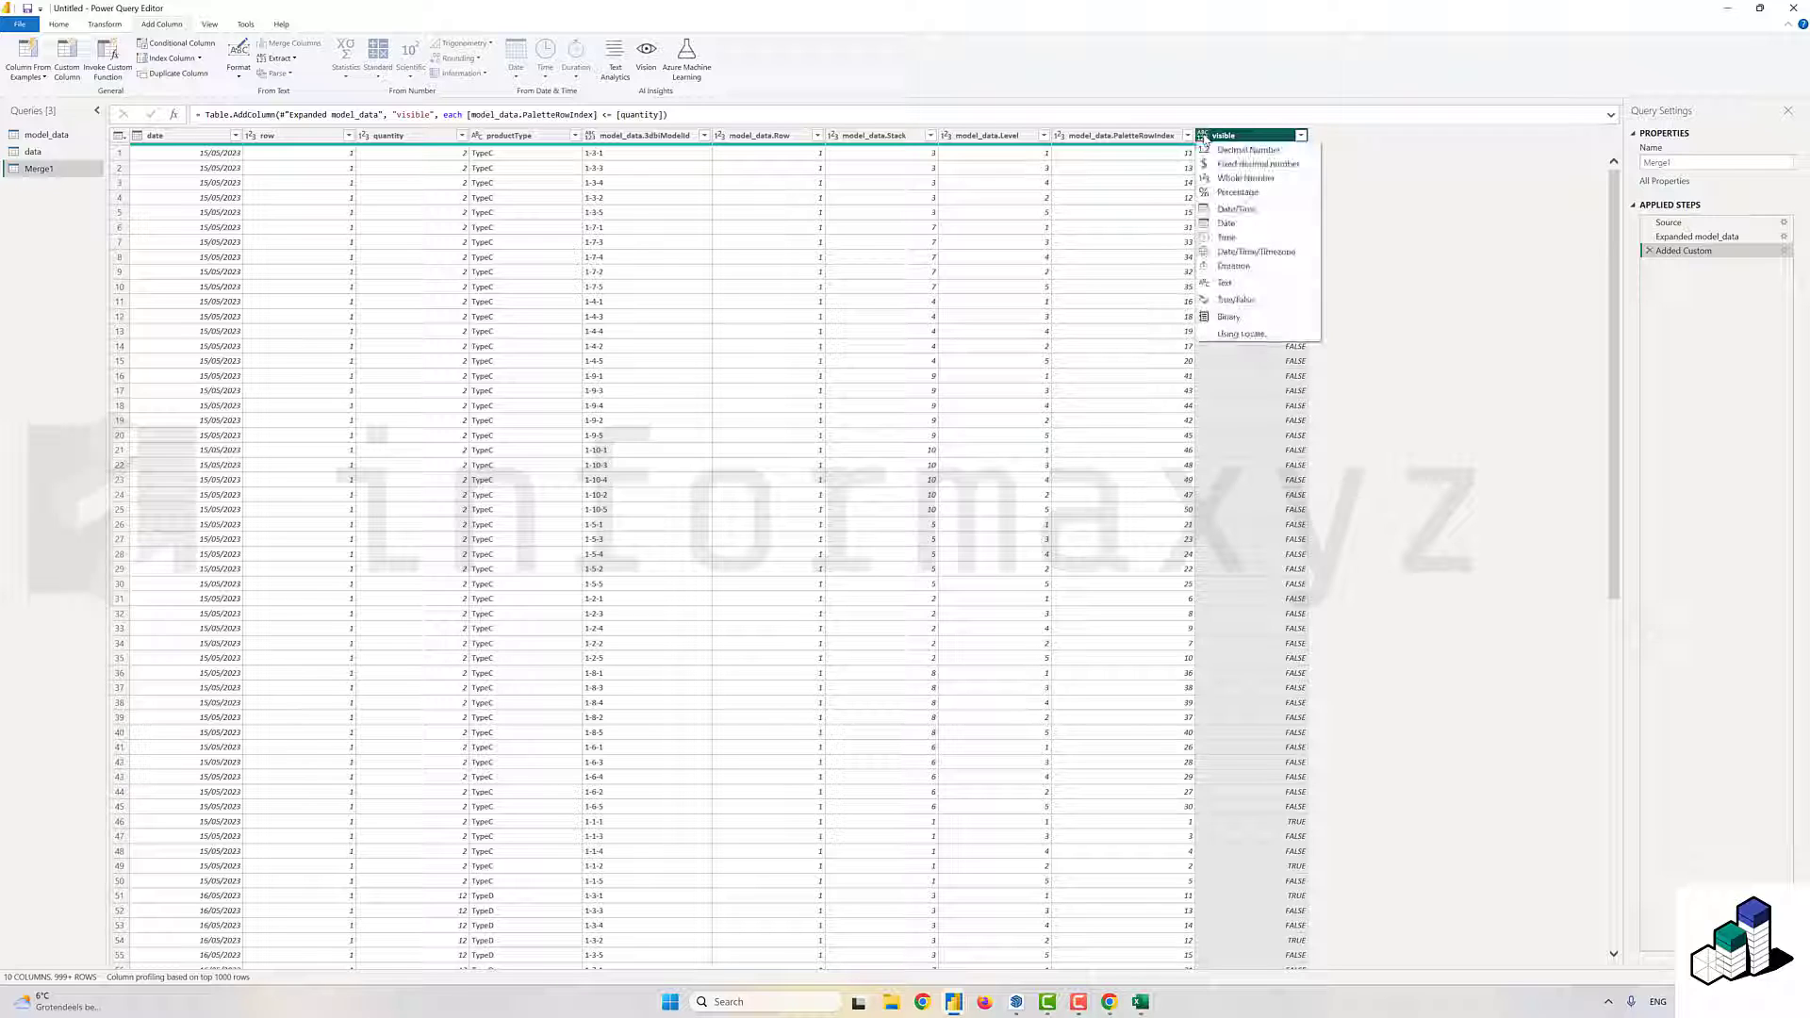
pyautogui.click(1235, 300)
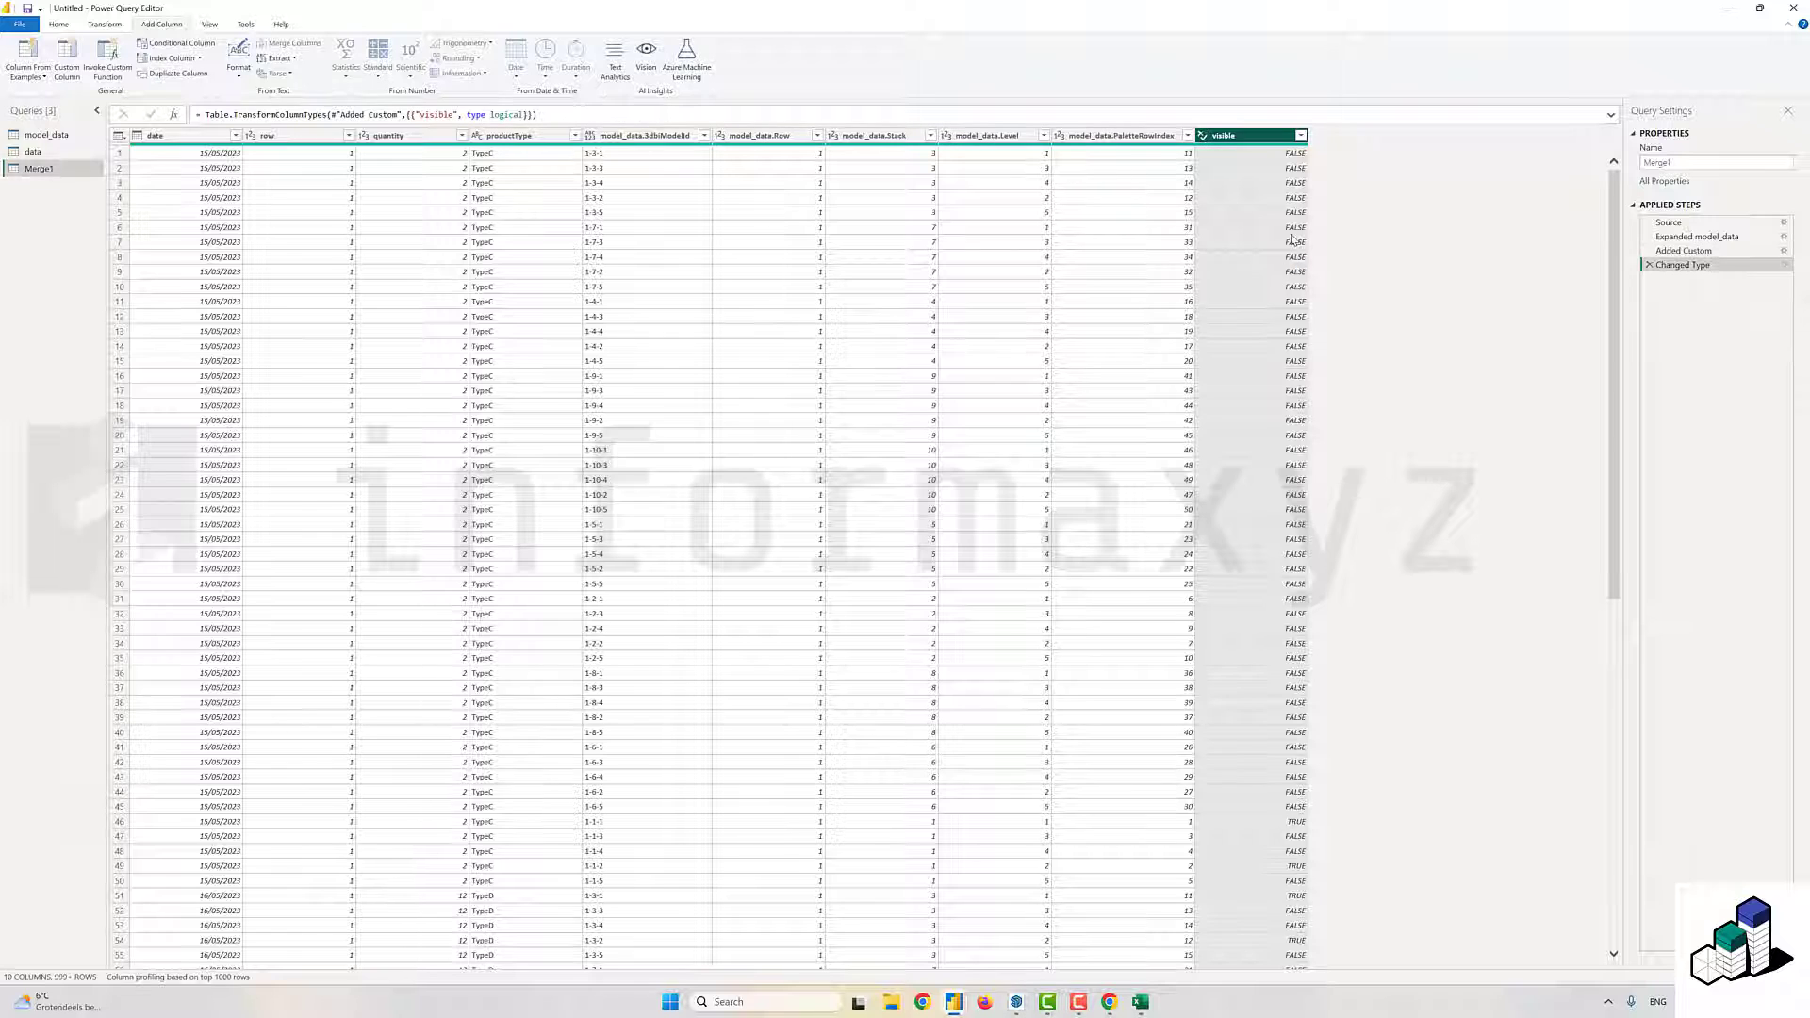
# - Rename the merged query as complete and apply the query changes to the report
pyautogui.rightClick(38, 170)
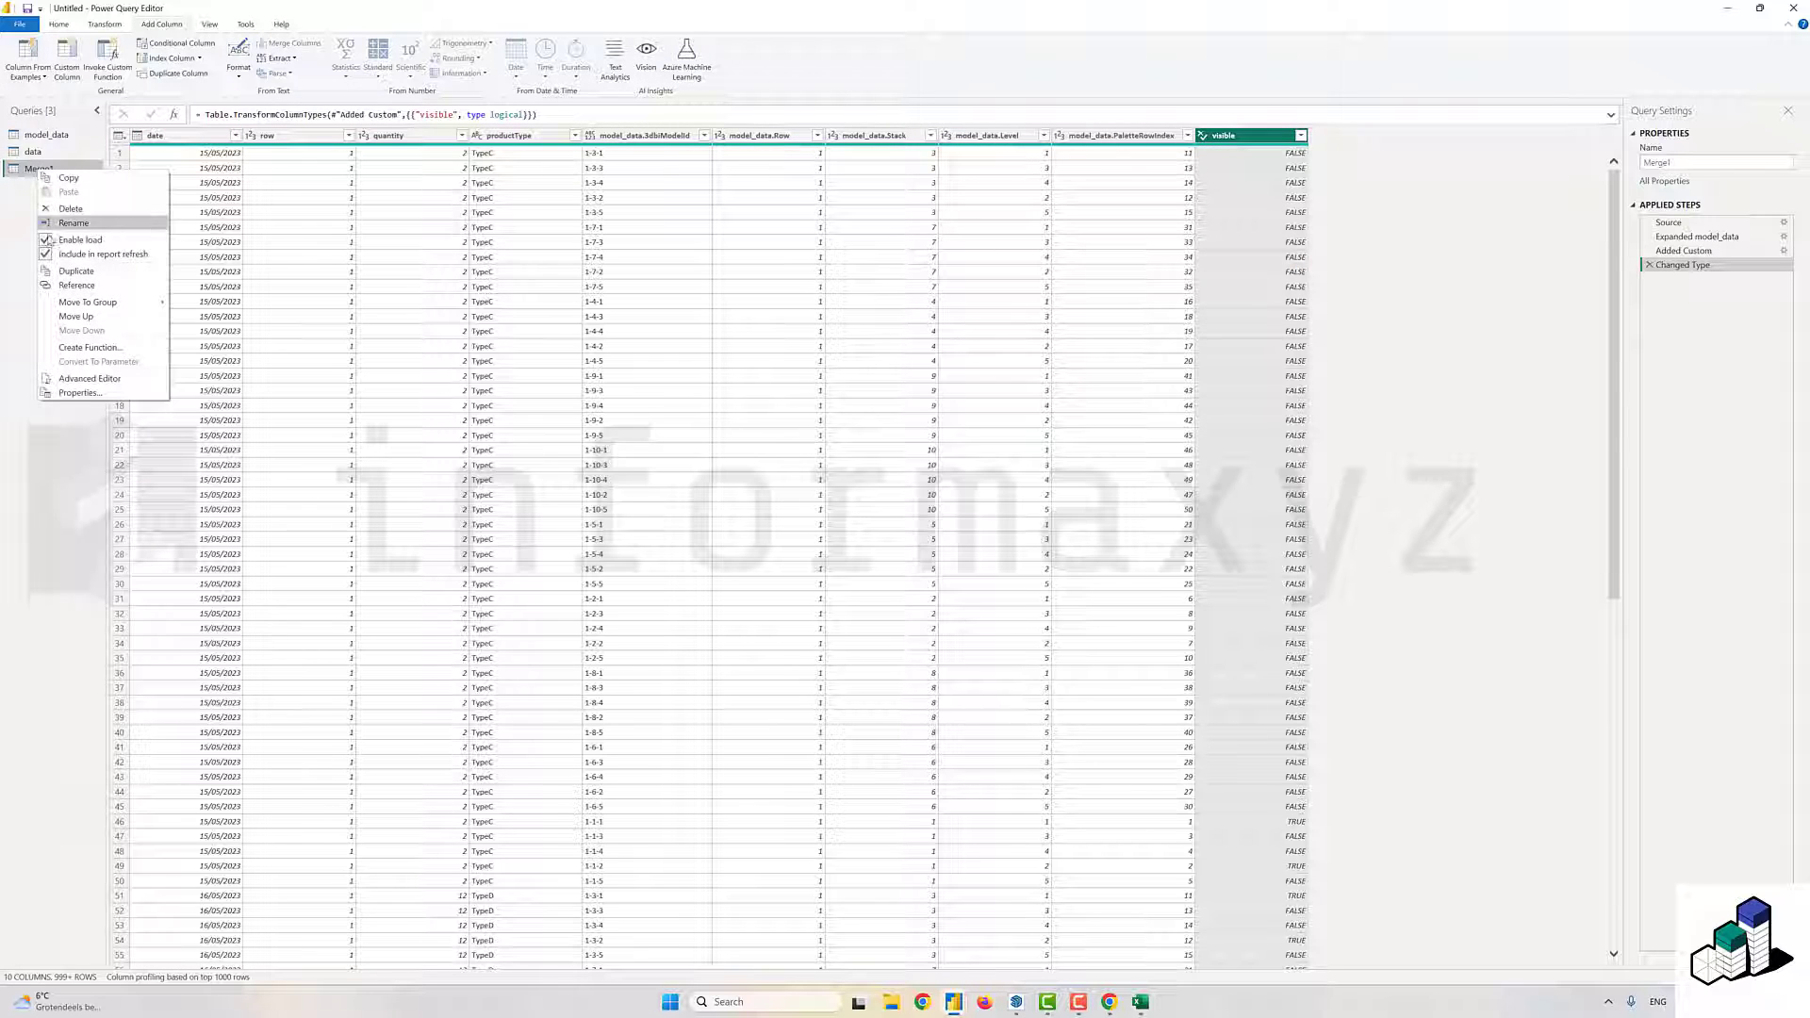
pyautogui.click(73, 224)
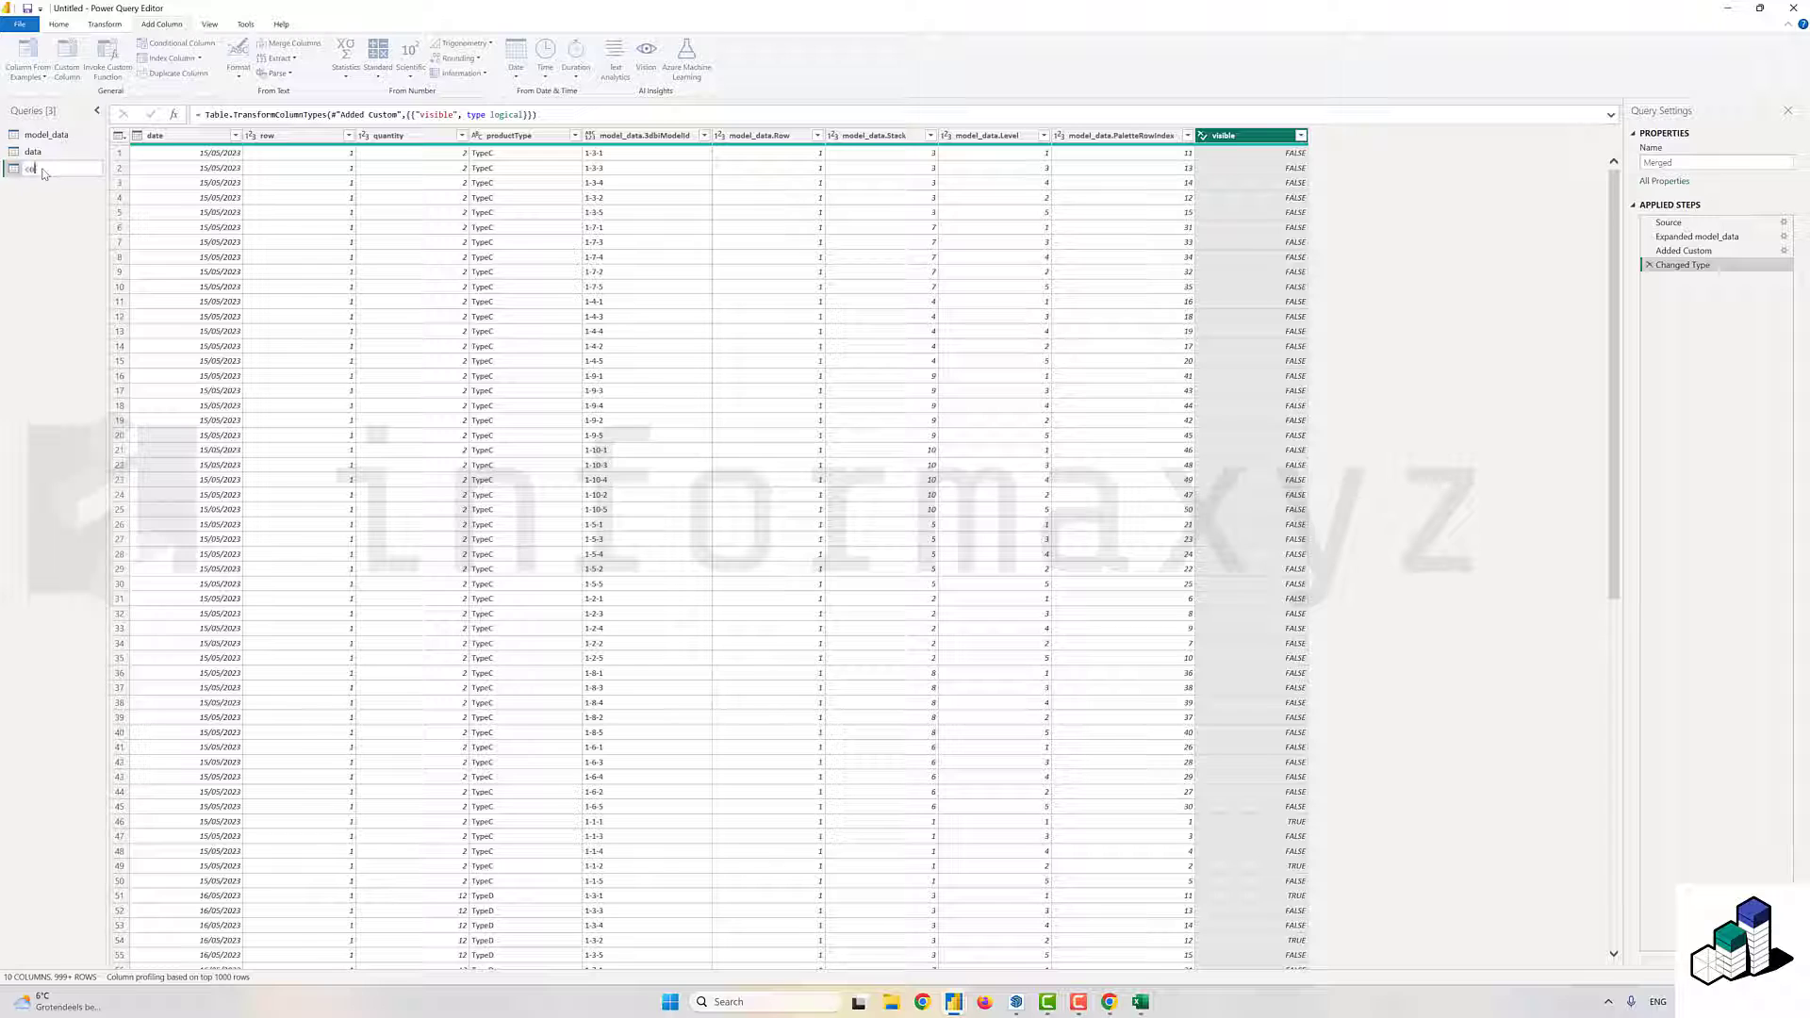
pyautogui.write('complete')
pyautogui.press('Return')
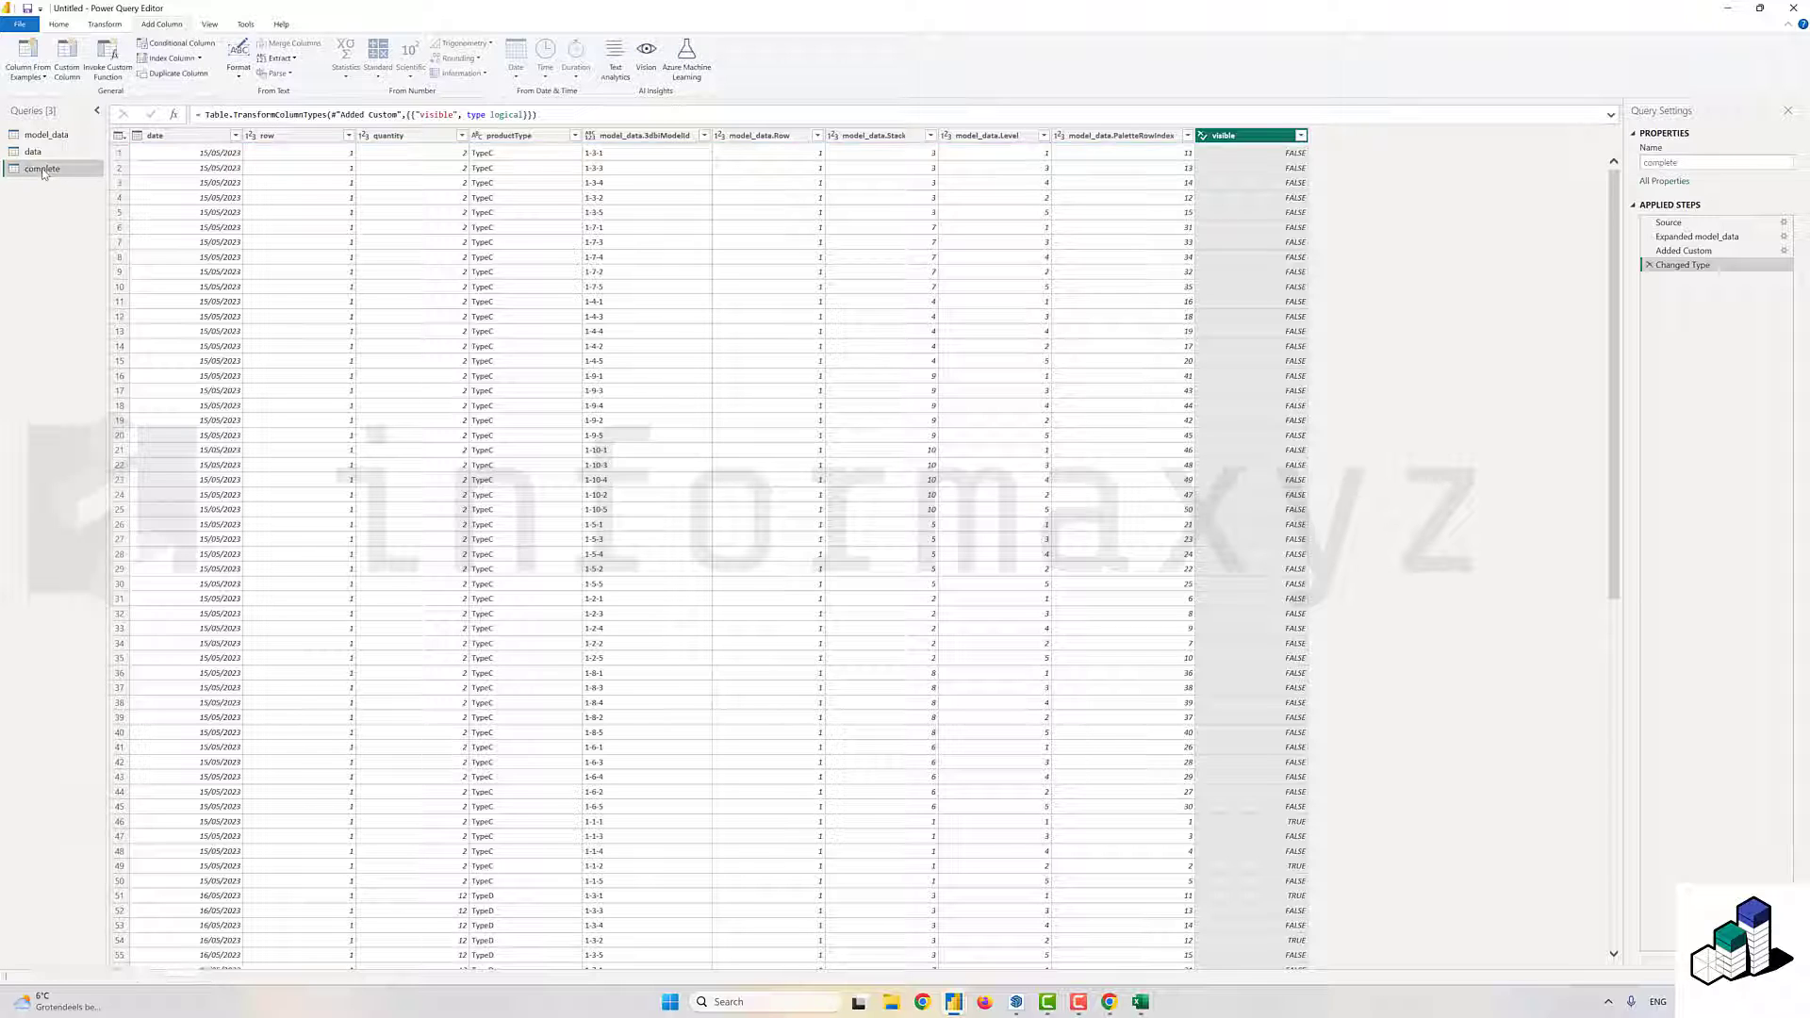
pyautogui.click(60, 25)
pyautogui.click(21, 49)
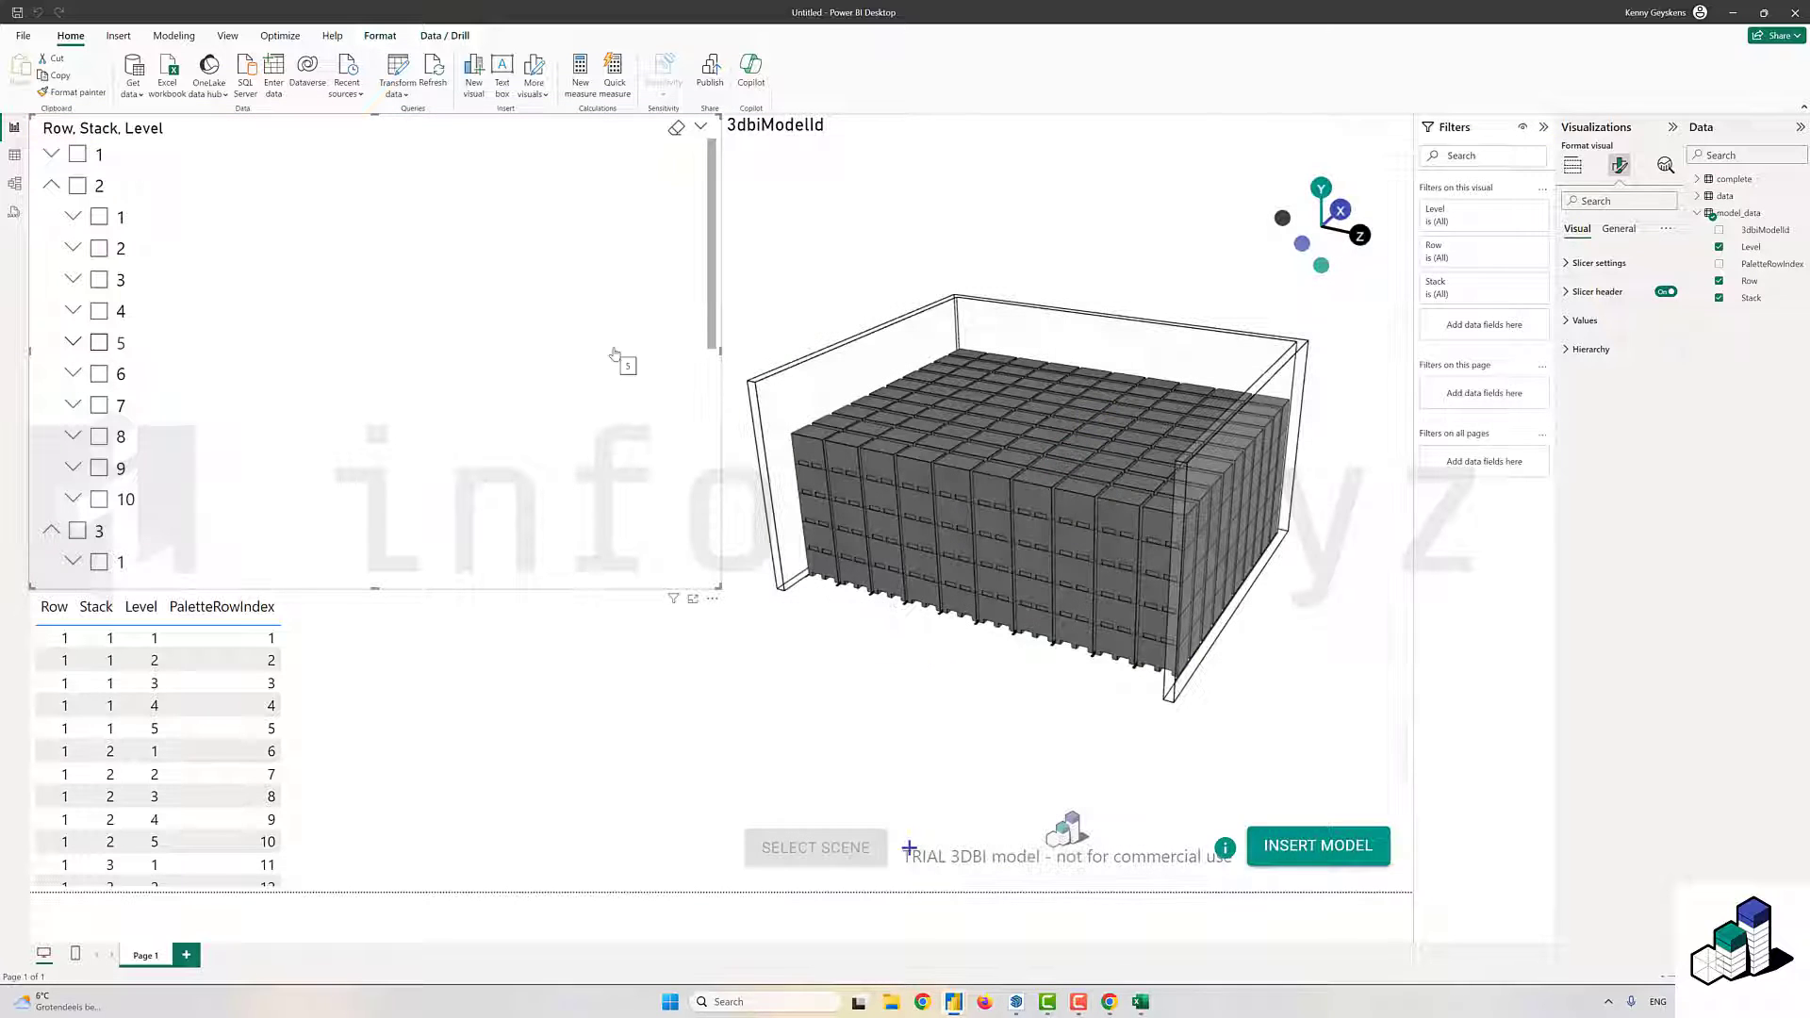
# - Replace the 3DBI visual's object identifier with model_data.3dbiModelId from the complete table and color it by productType
pyautogui.click(893, 260)
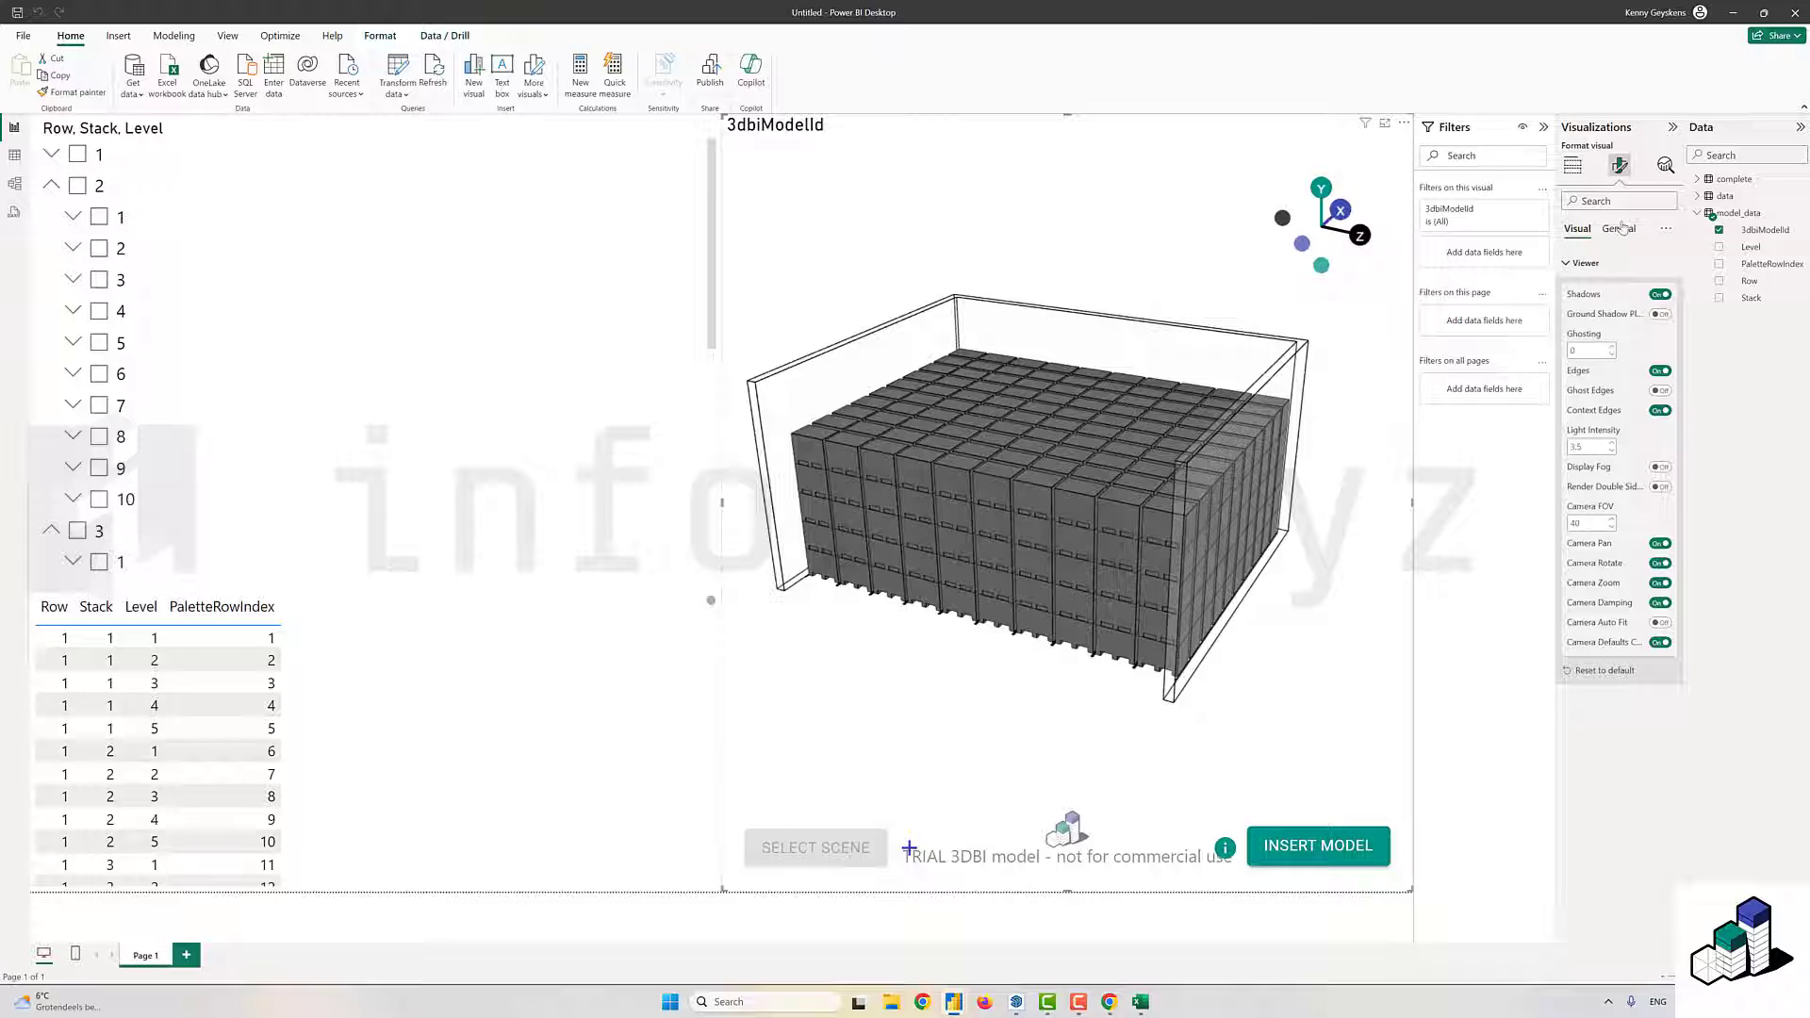
pyautogui.click(1574, 167)
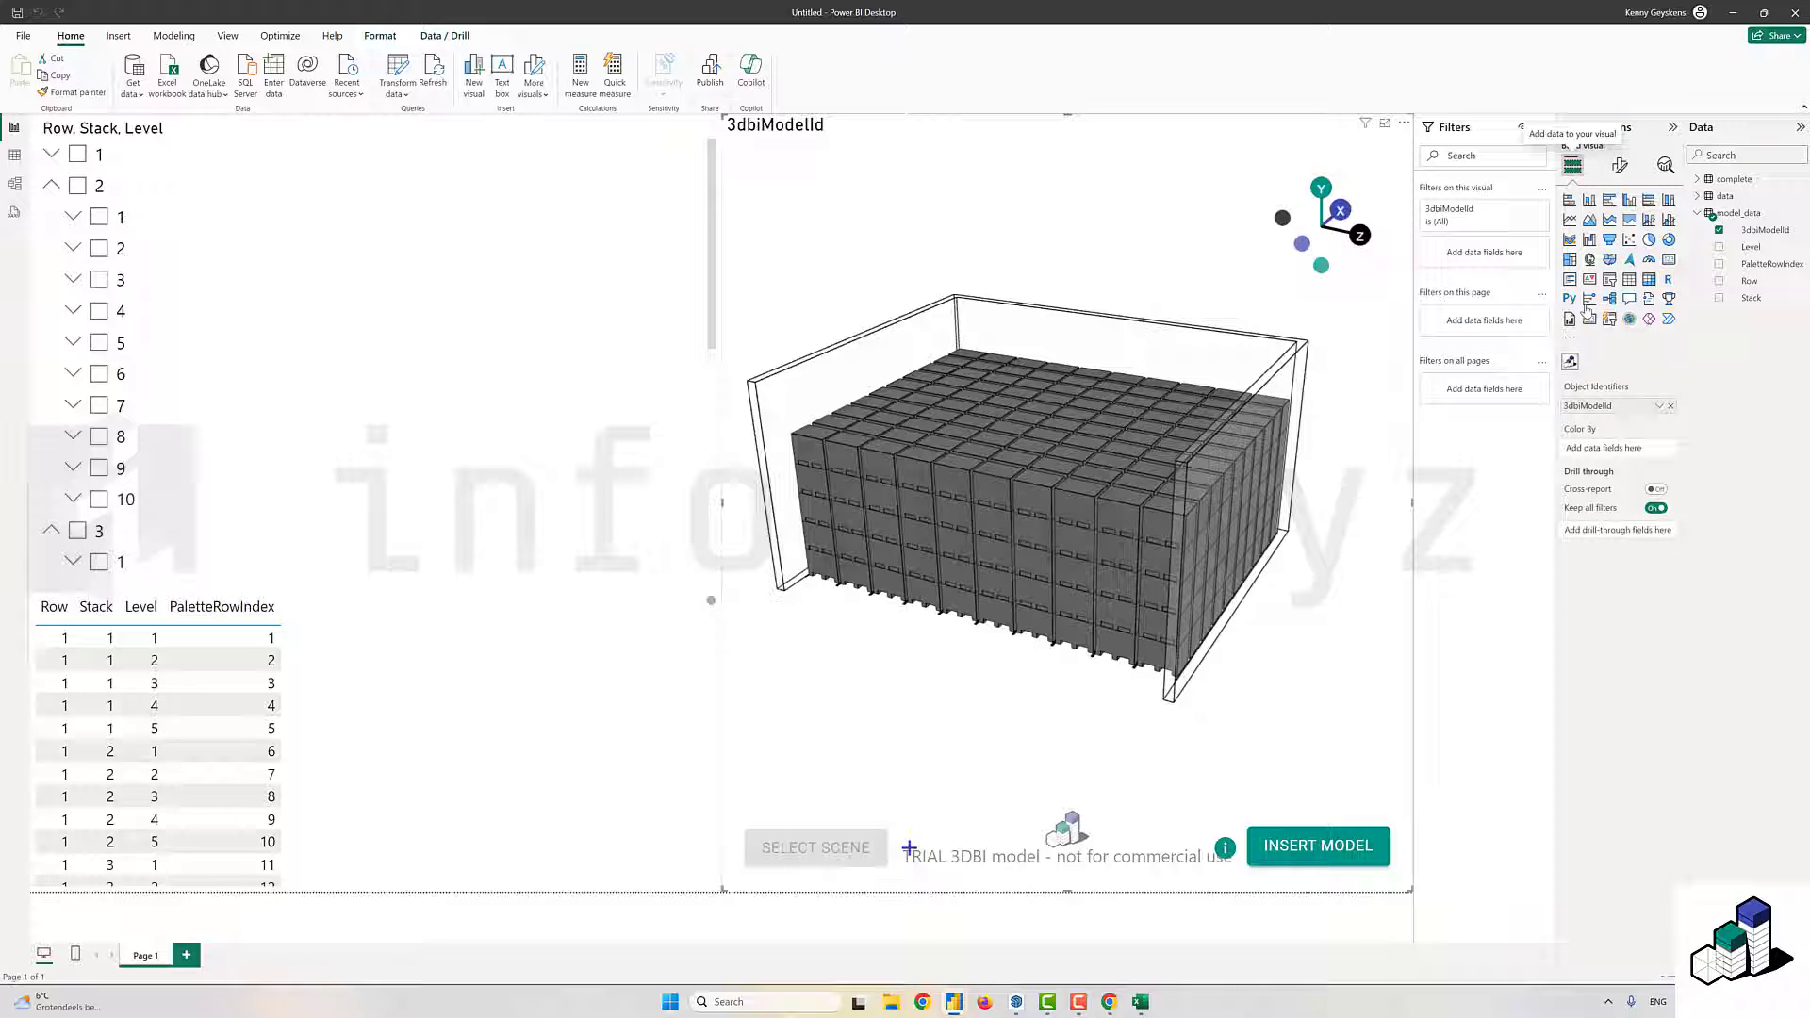
pyautogui.click(1671, 407)
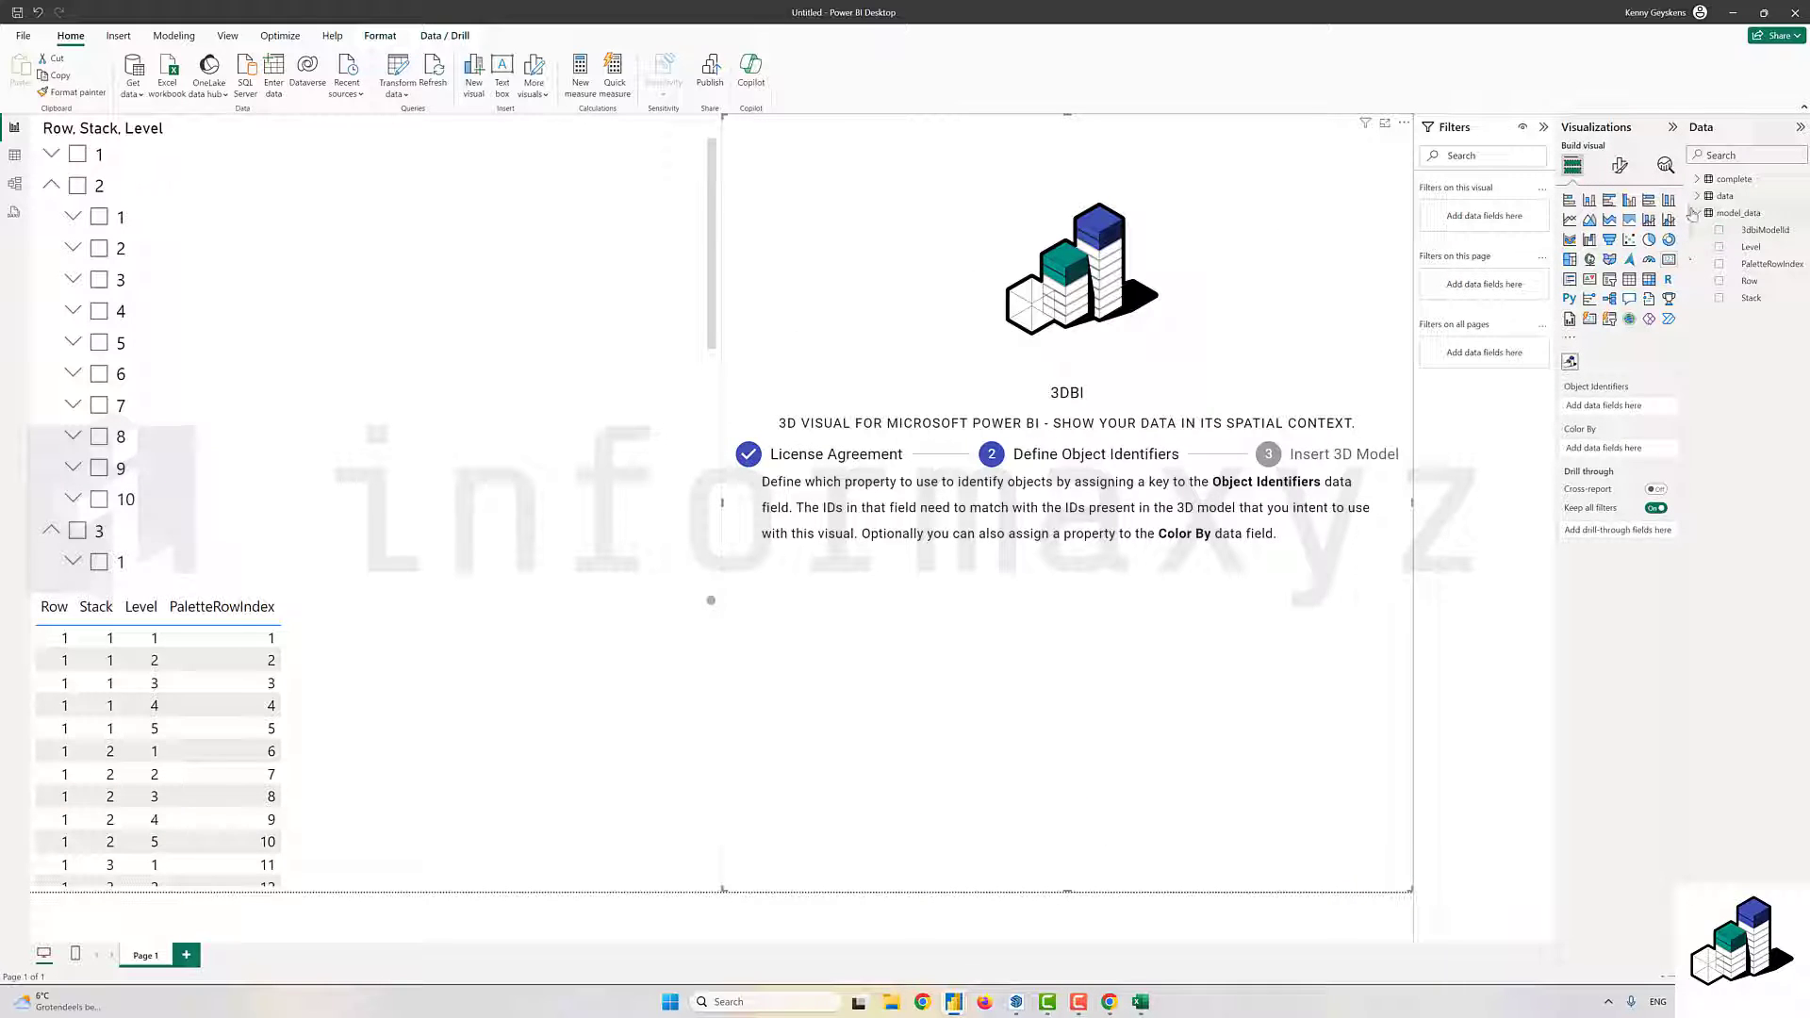
pyautogui.click(1696, 213)
pyautogui.click(1698, 180)
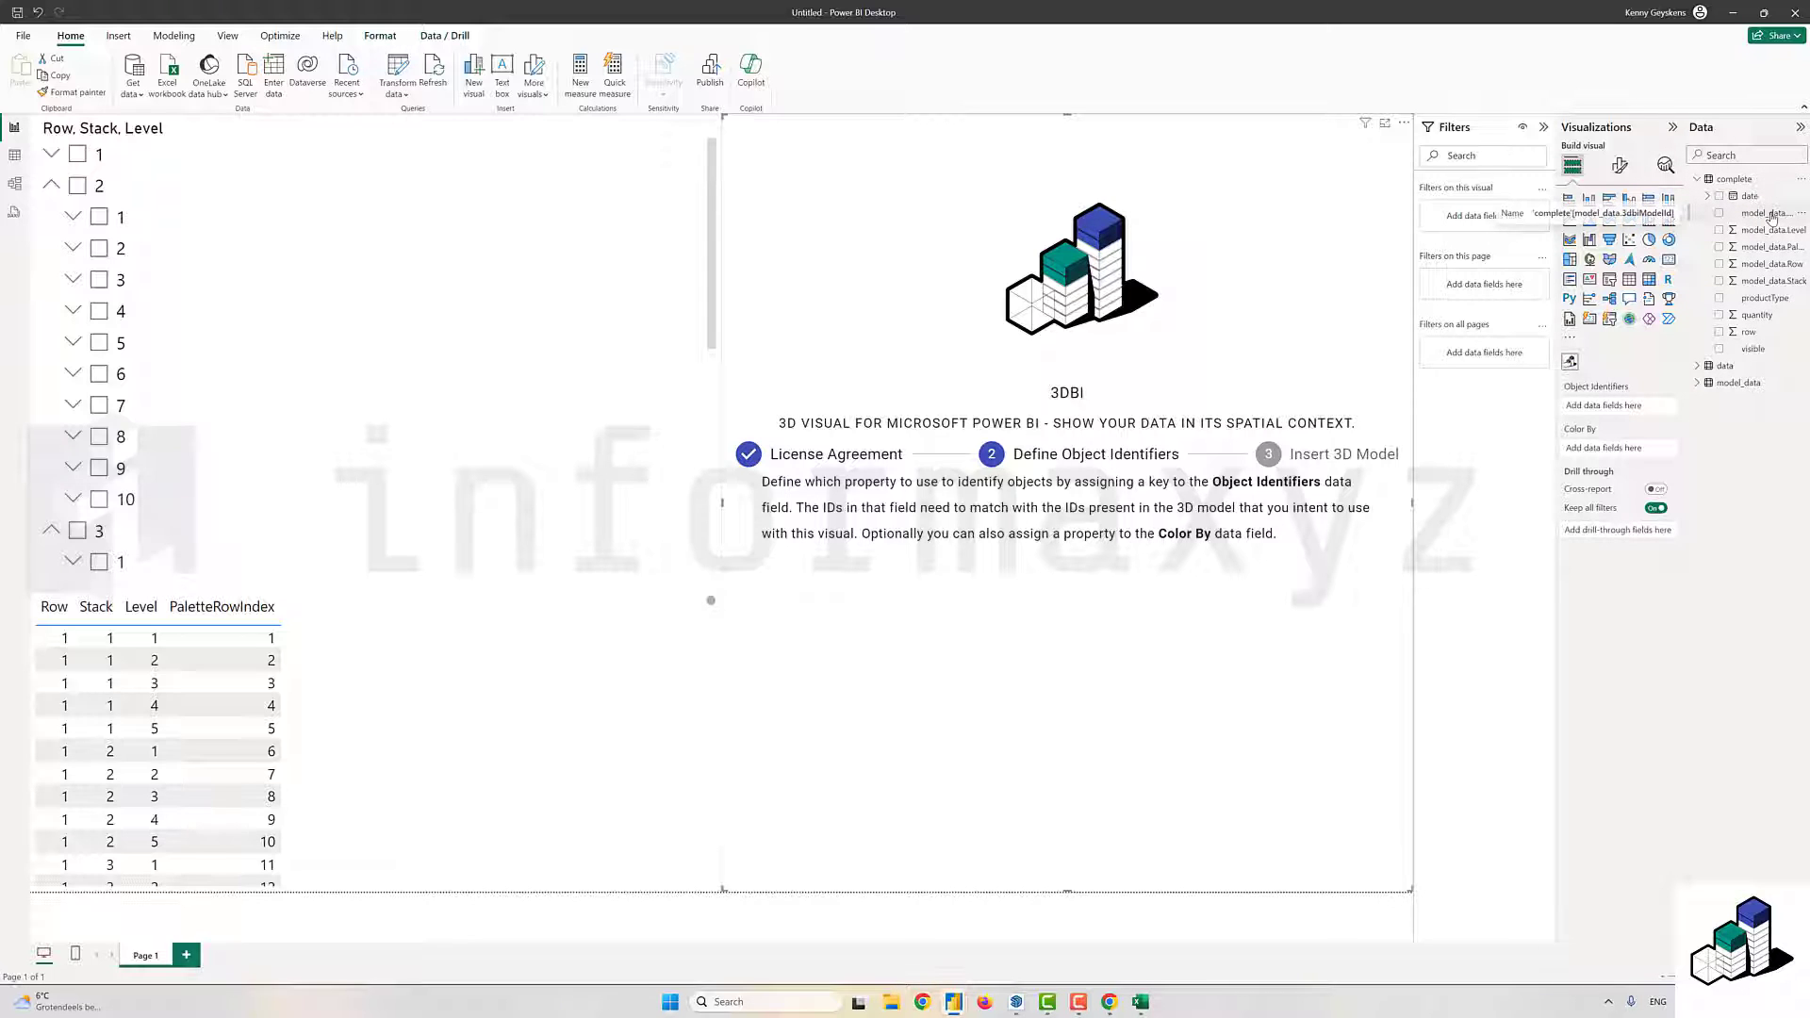
pyautogui.moveTo(1771, 215); pyautogui.dragTo(1612, 405)
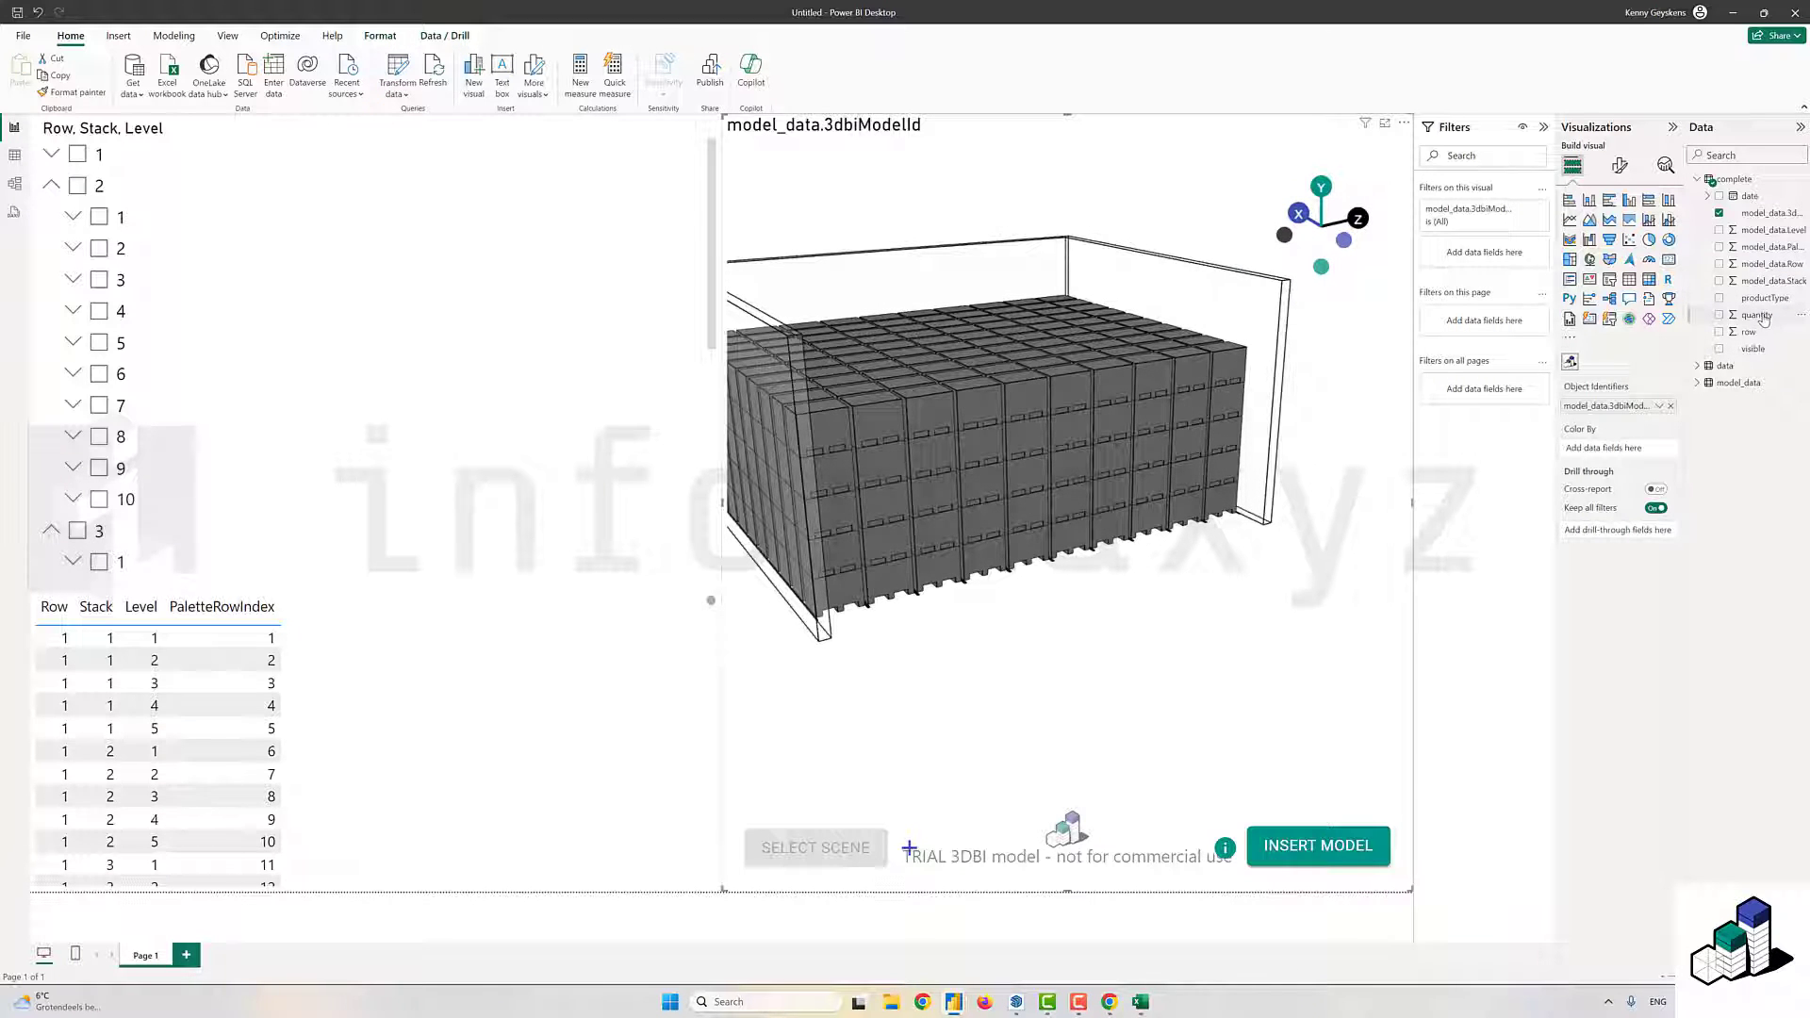
pyautogui.moveTo(1766, 298); pyautogui.dragTo(1634, 458)
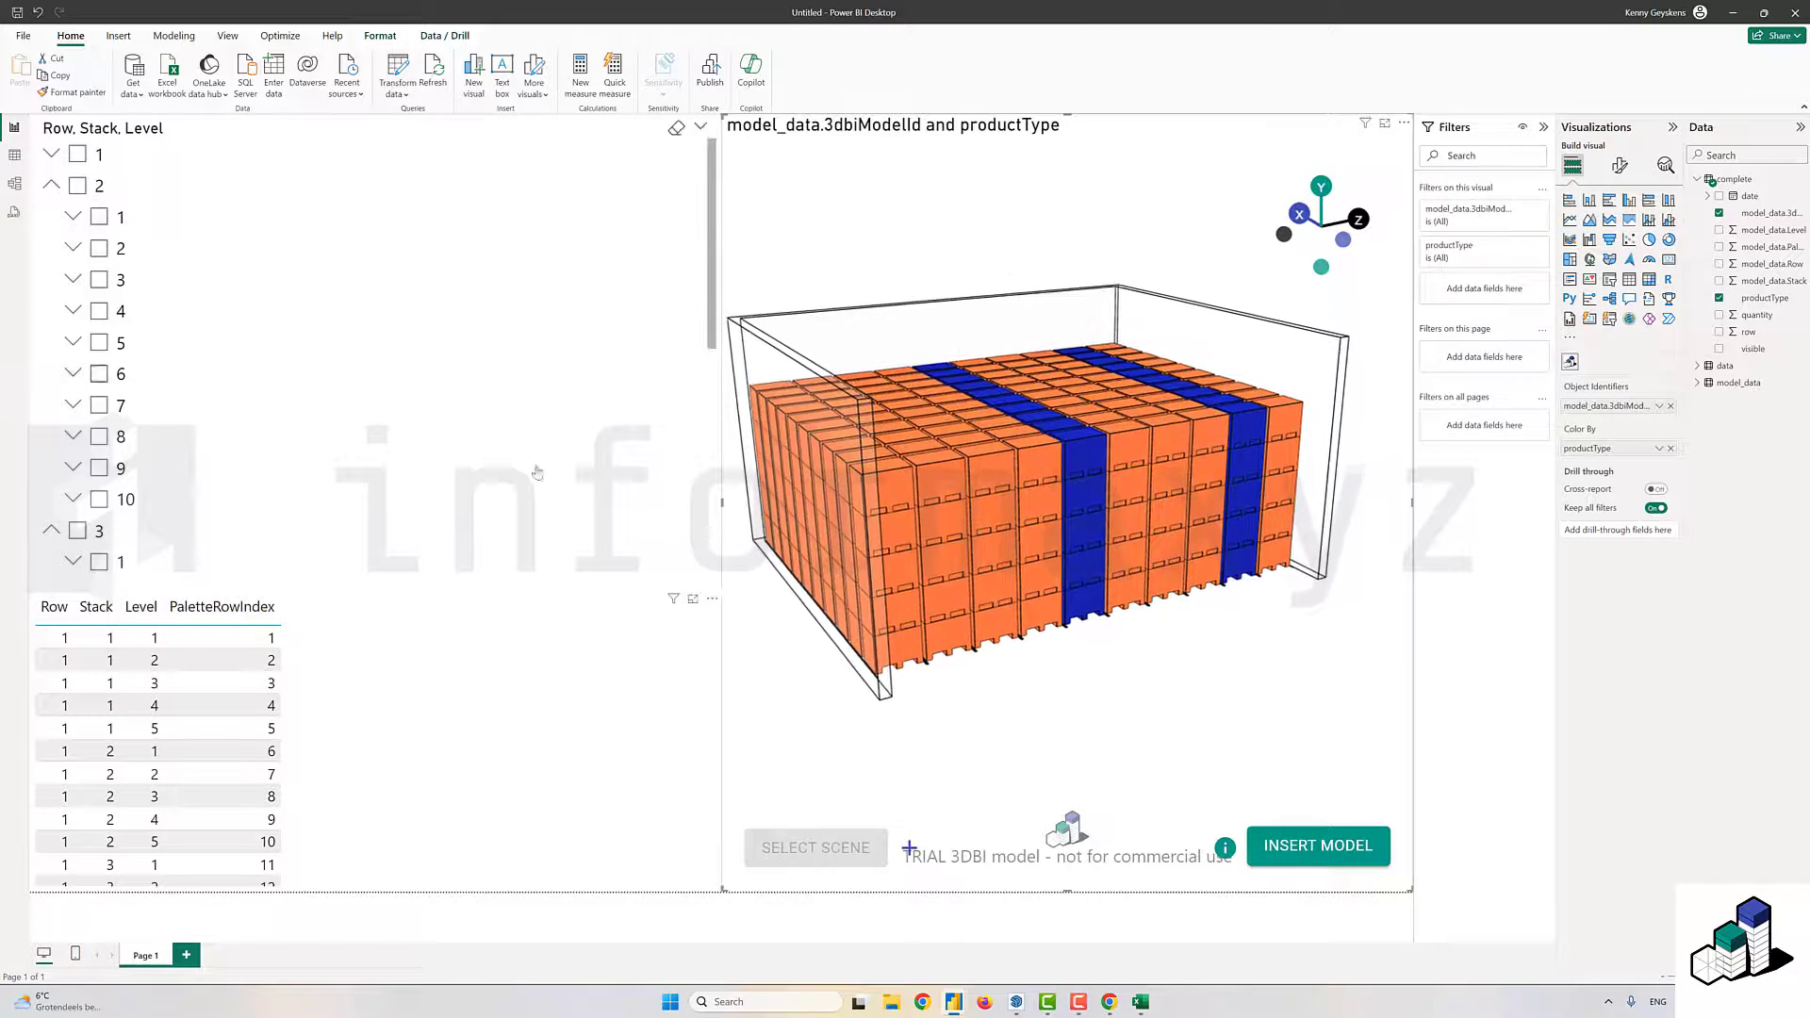
# - Delete the Row, Stack, Level slicer and add a slicer on the complete table's date field
pyautogui.click(546, 691)
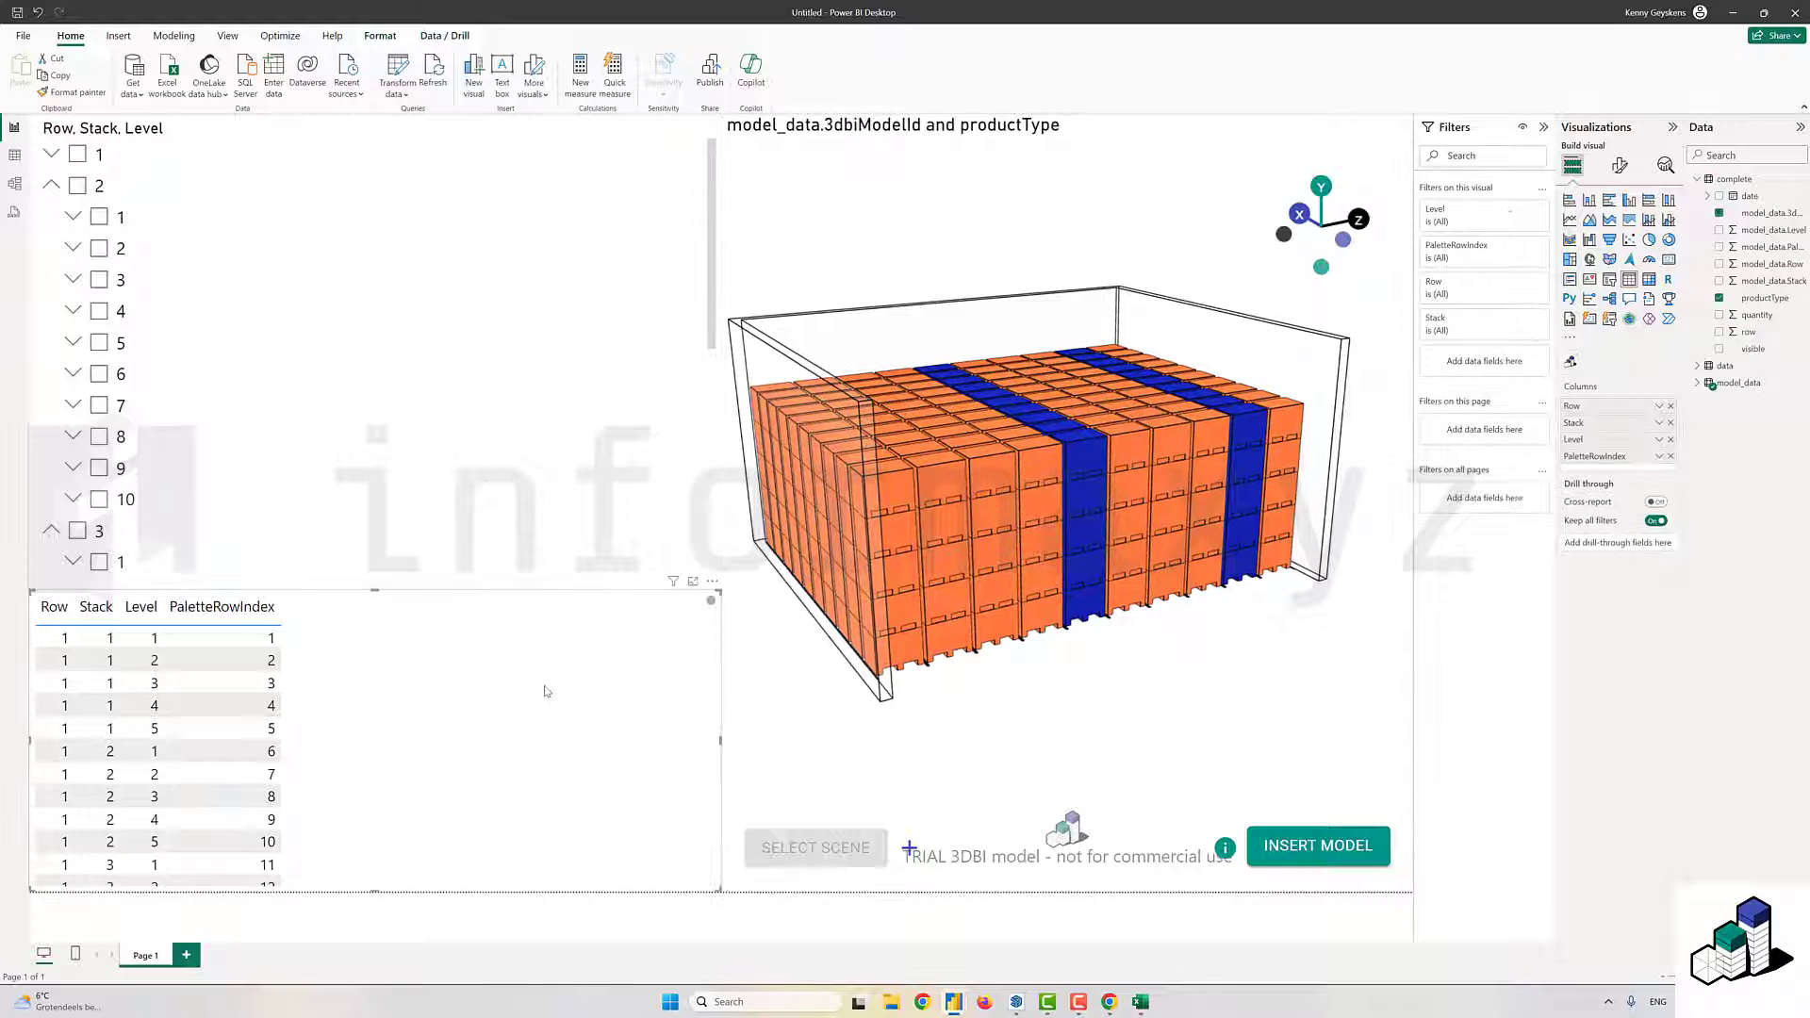
pyautogui.click(511, 285)
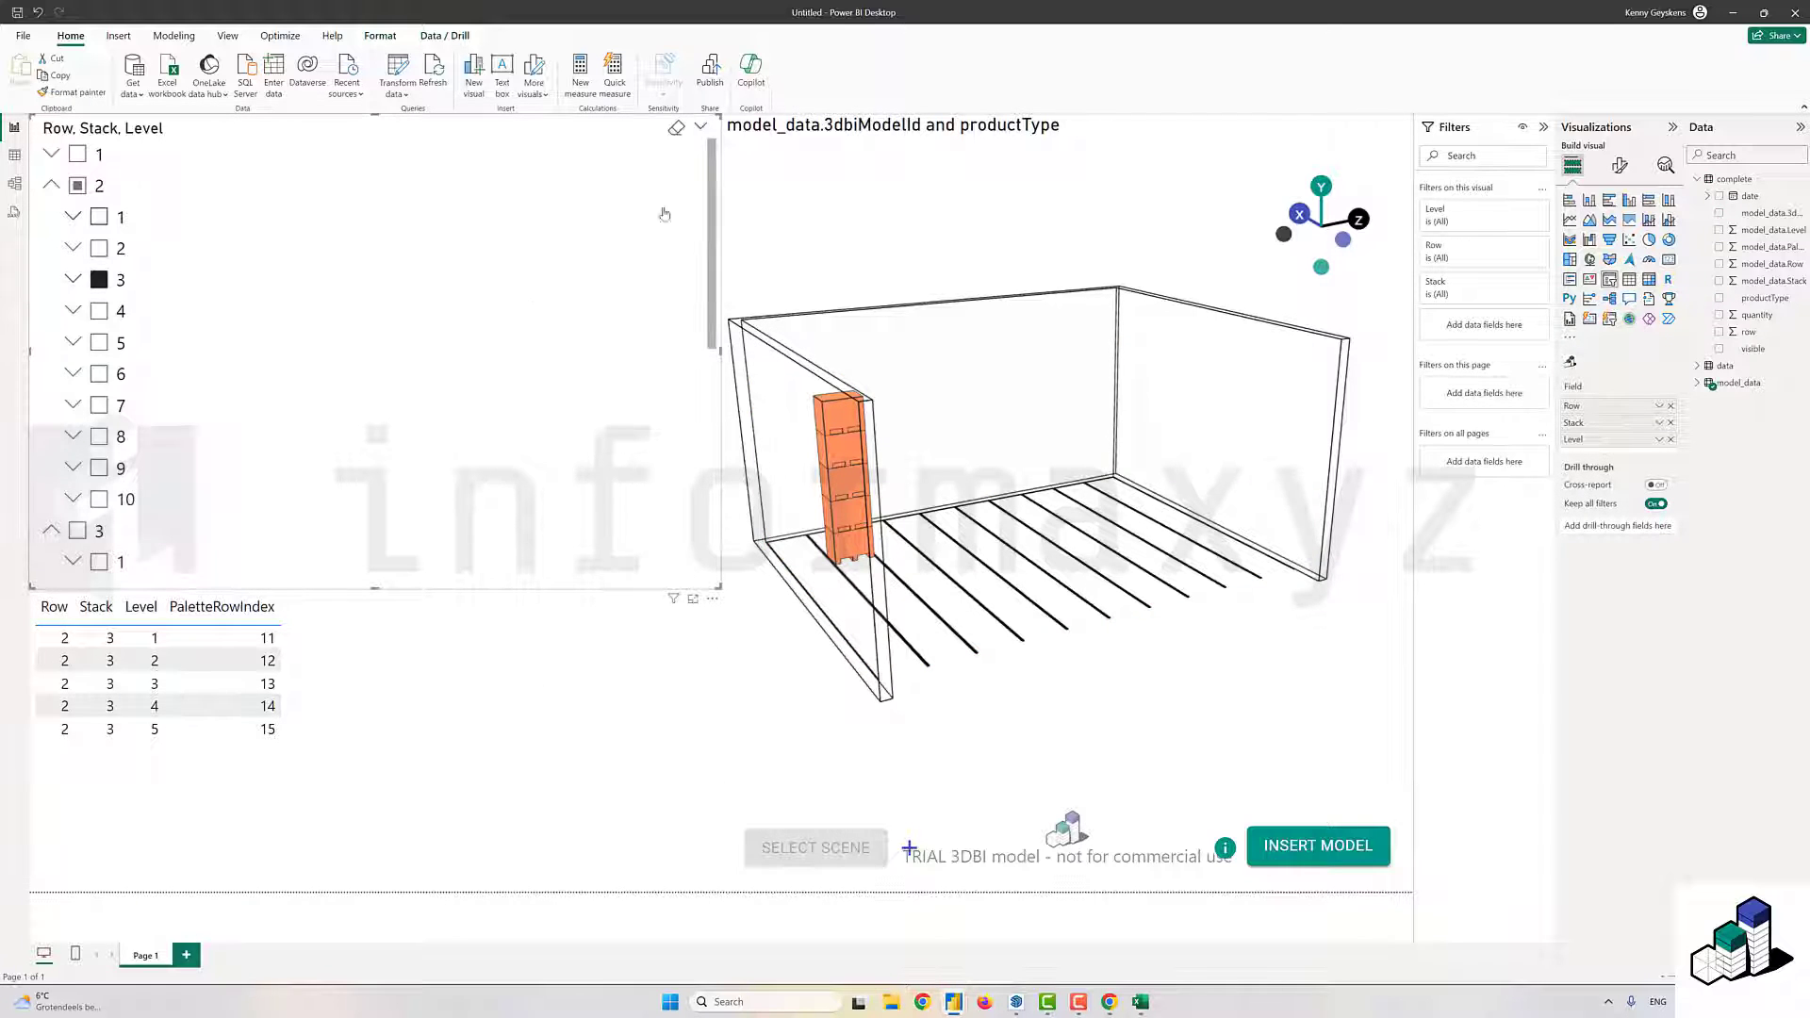
pyautogui.press('Delete')
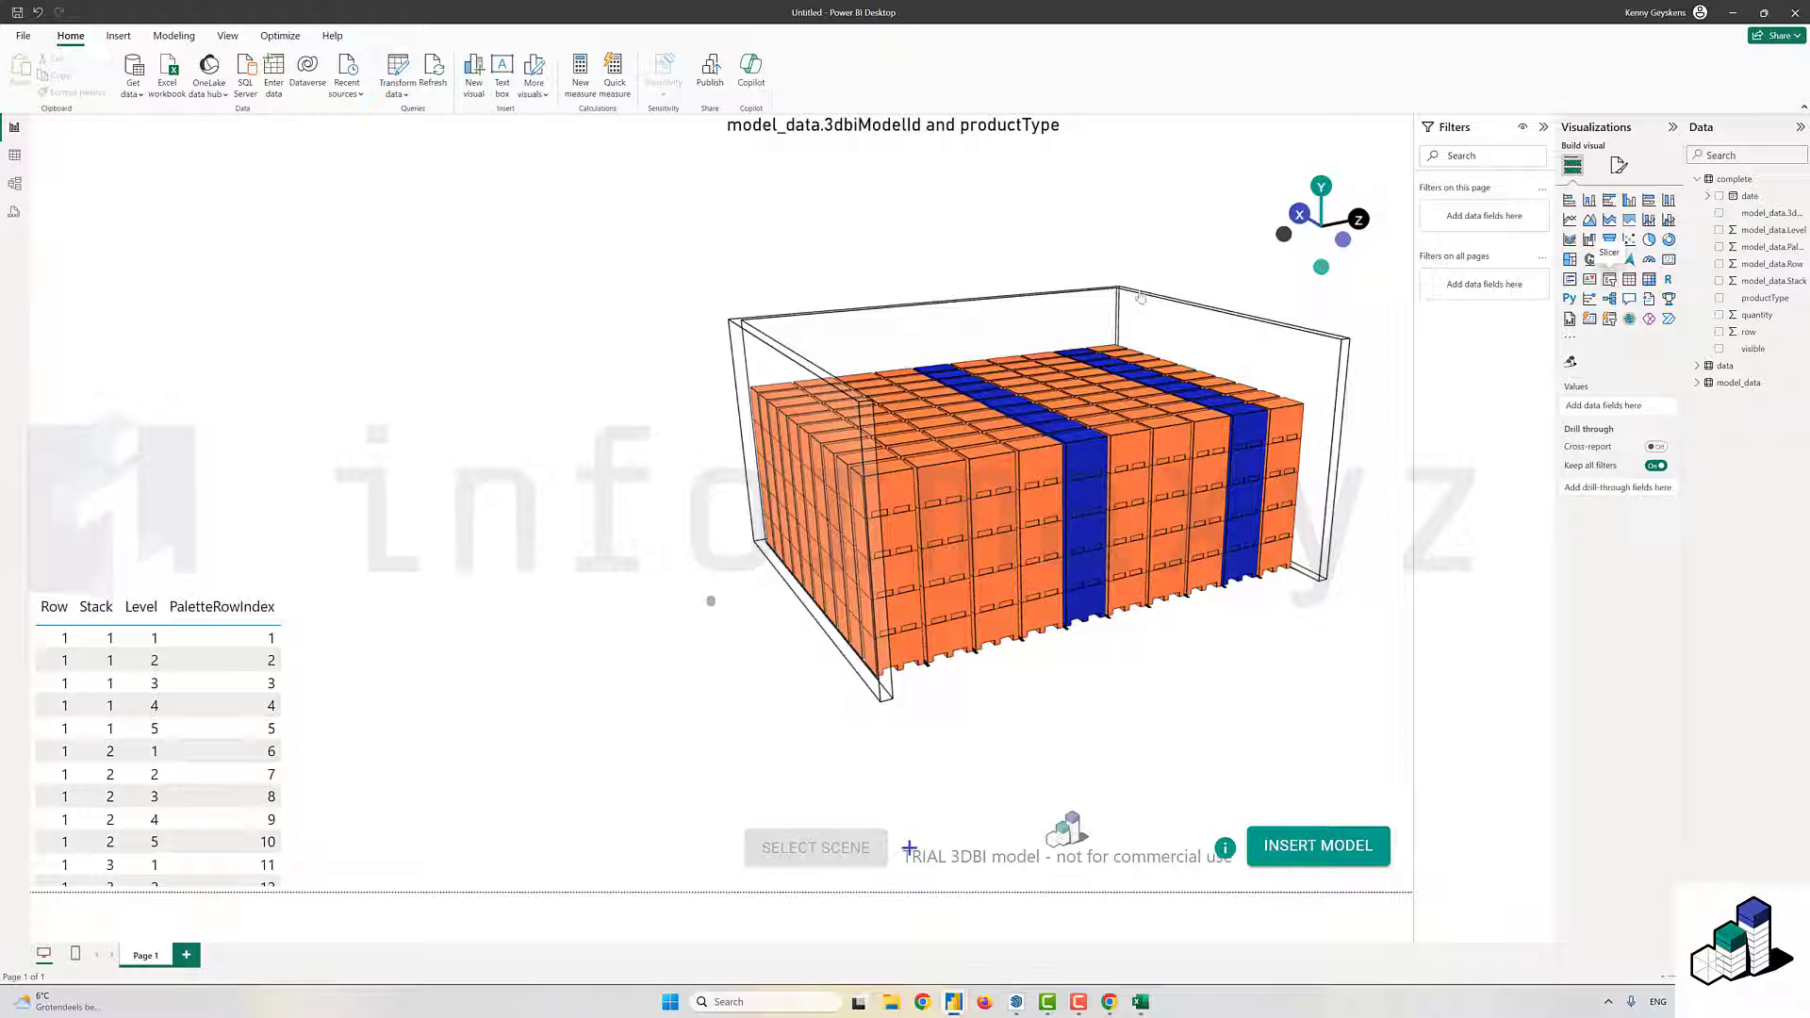
pyautogui.click(1609, 279)
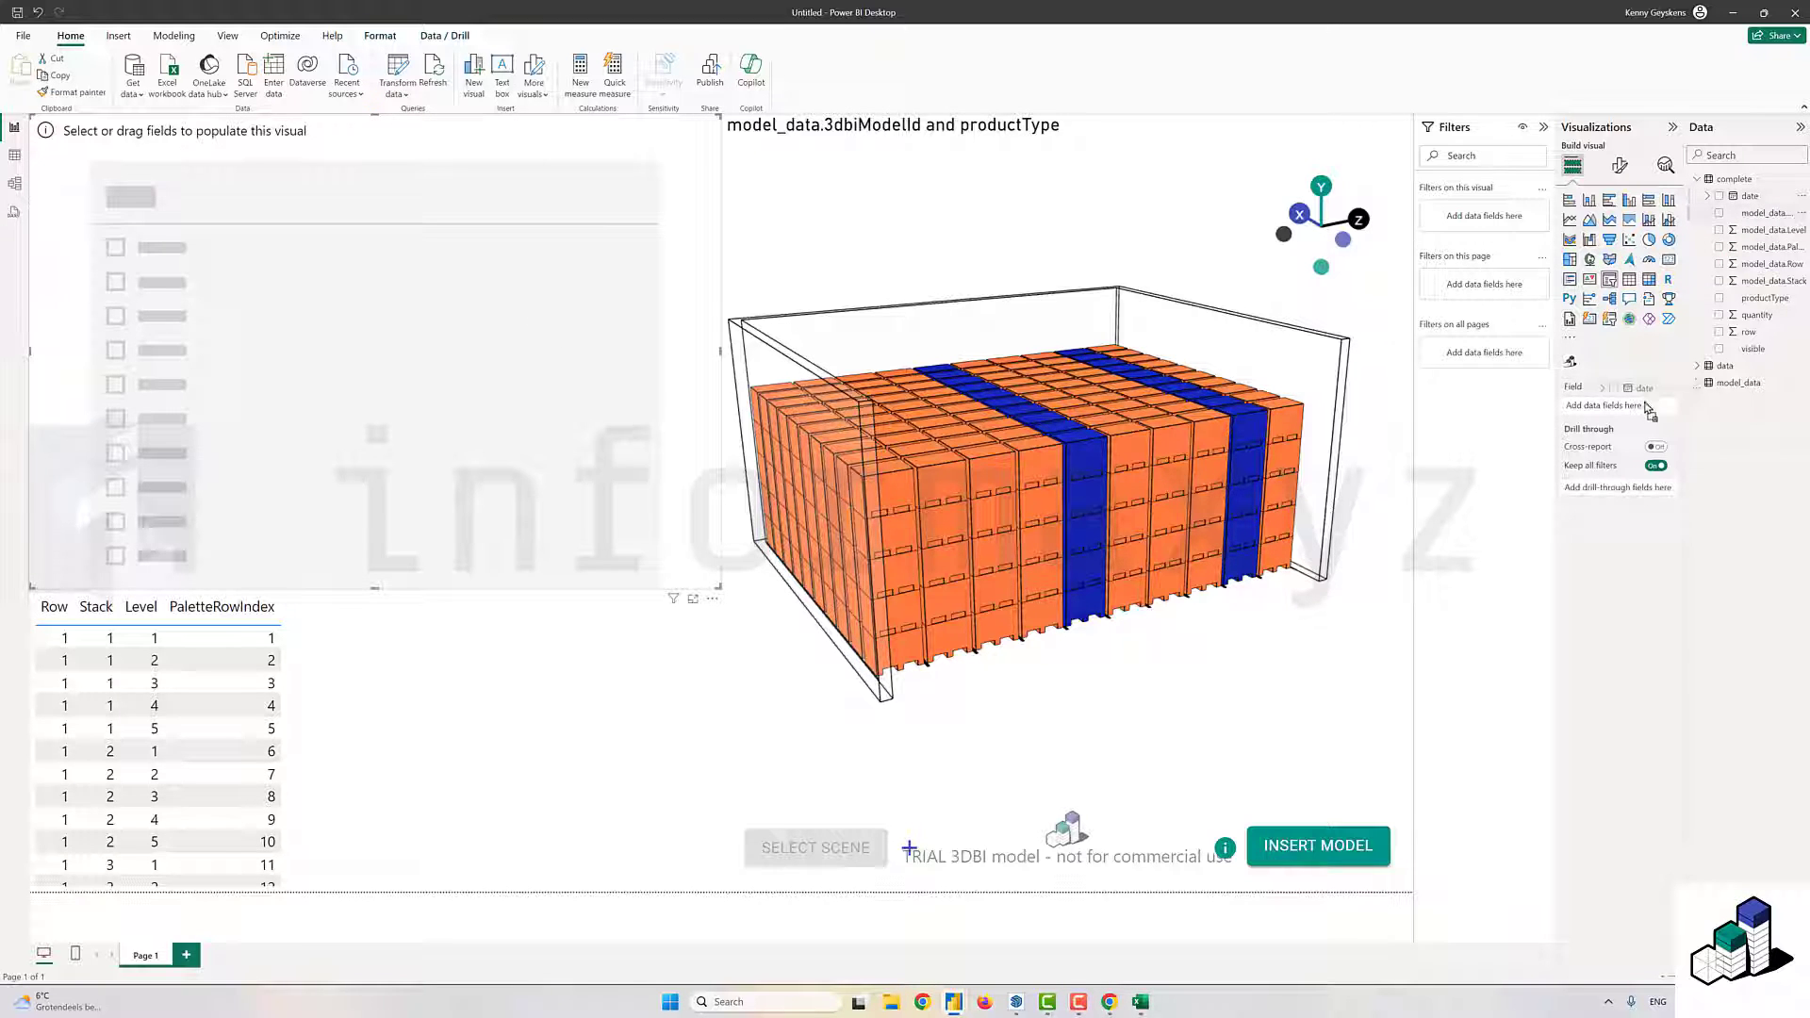
pyautogui.moveTo(1649, 407); pyautogui.dragTo(1619, 410)
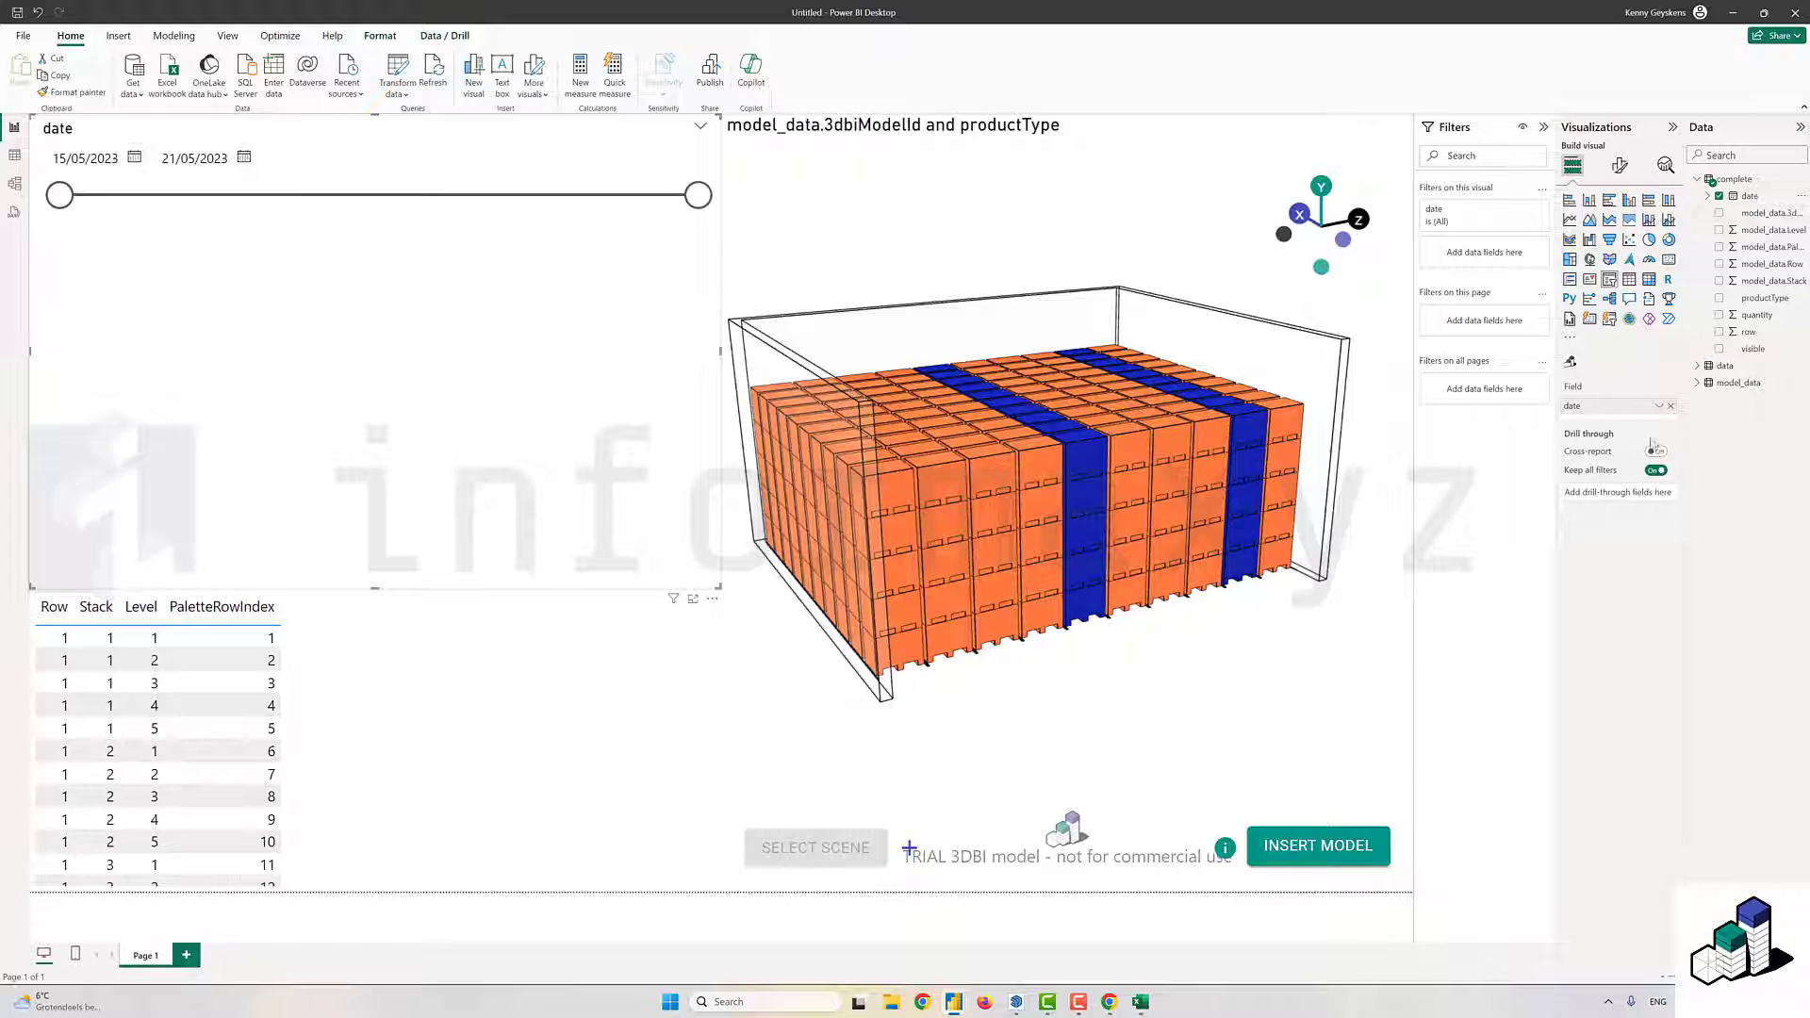
# - Change the date slicer's style to Tile
pyautogui.click(1618, 167)
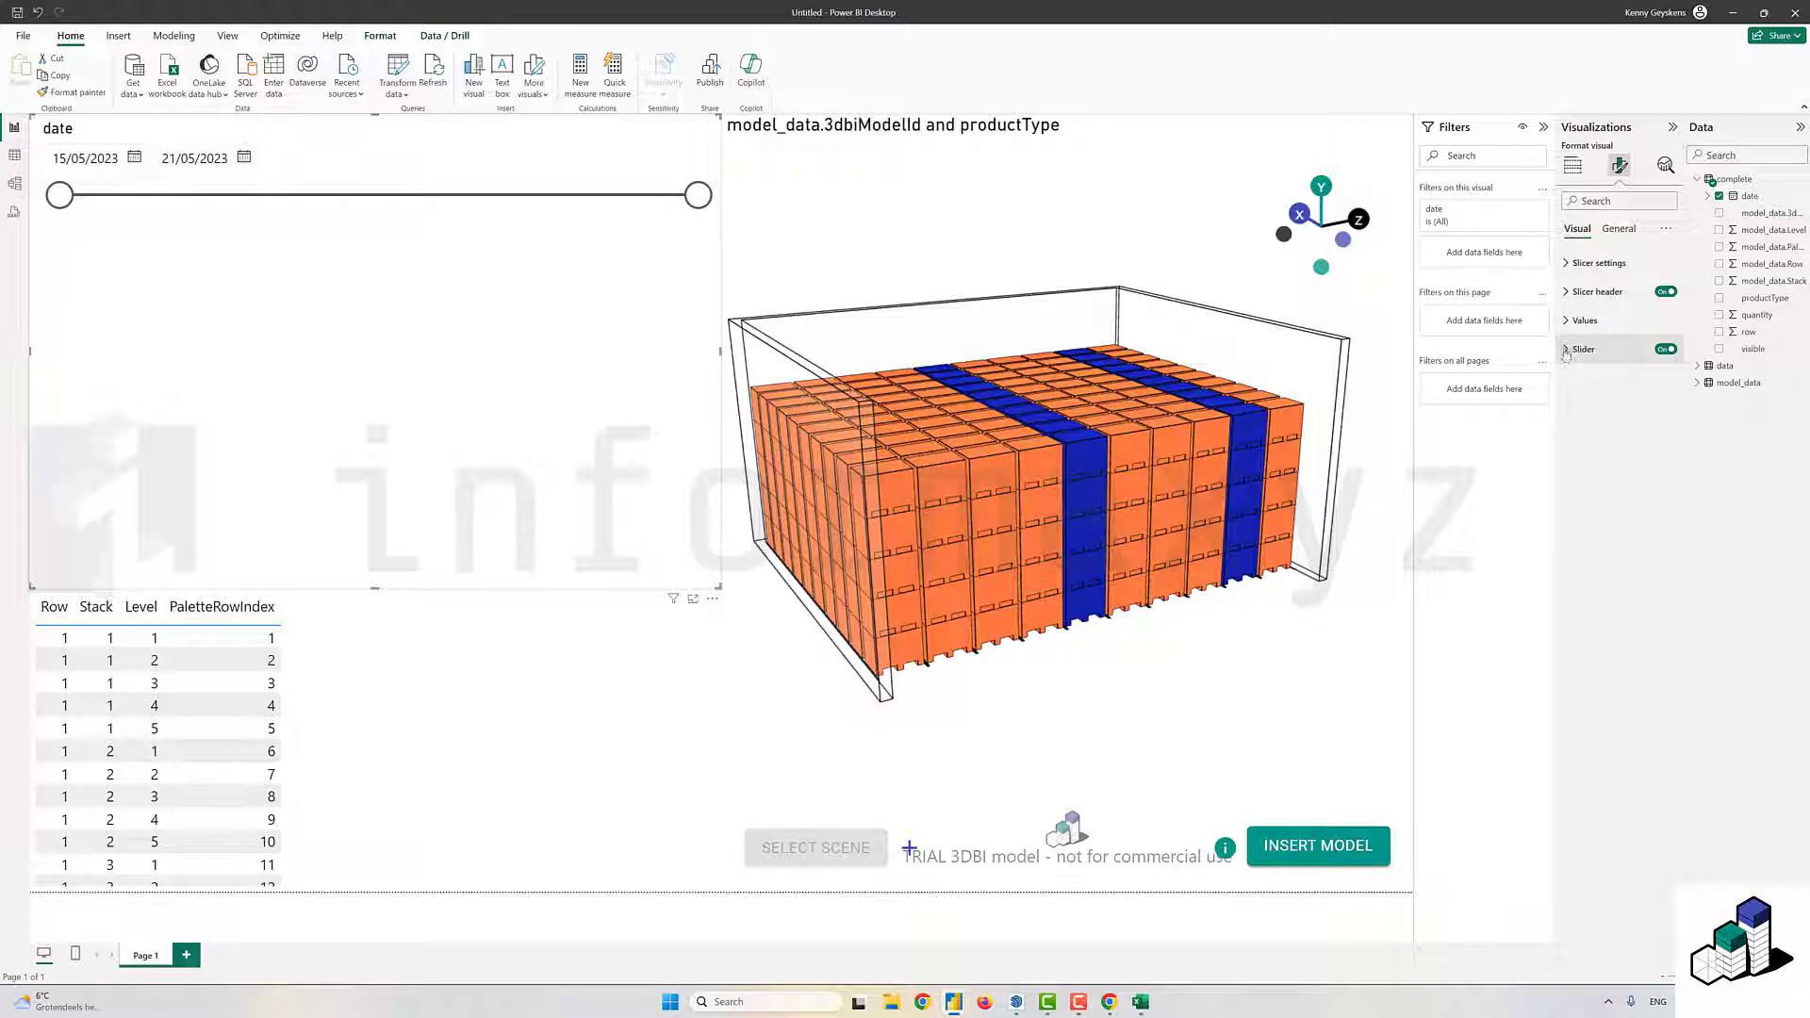
pyautogui.click(1598, 263)
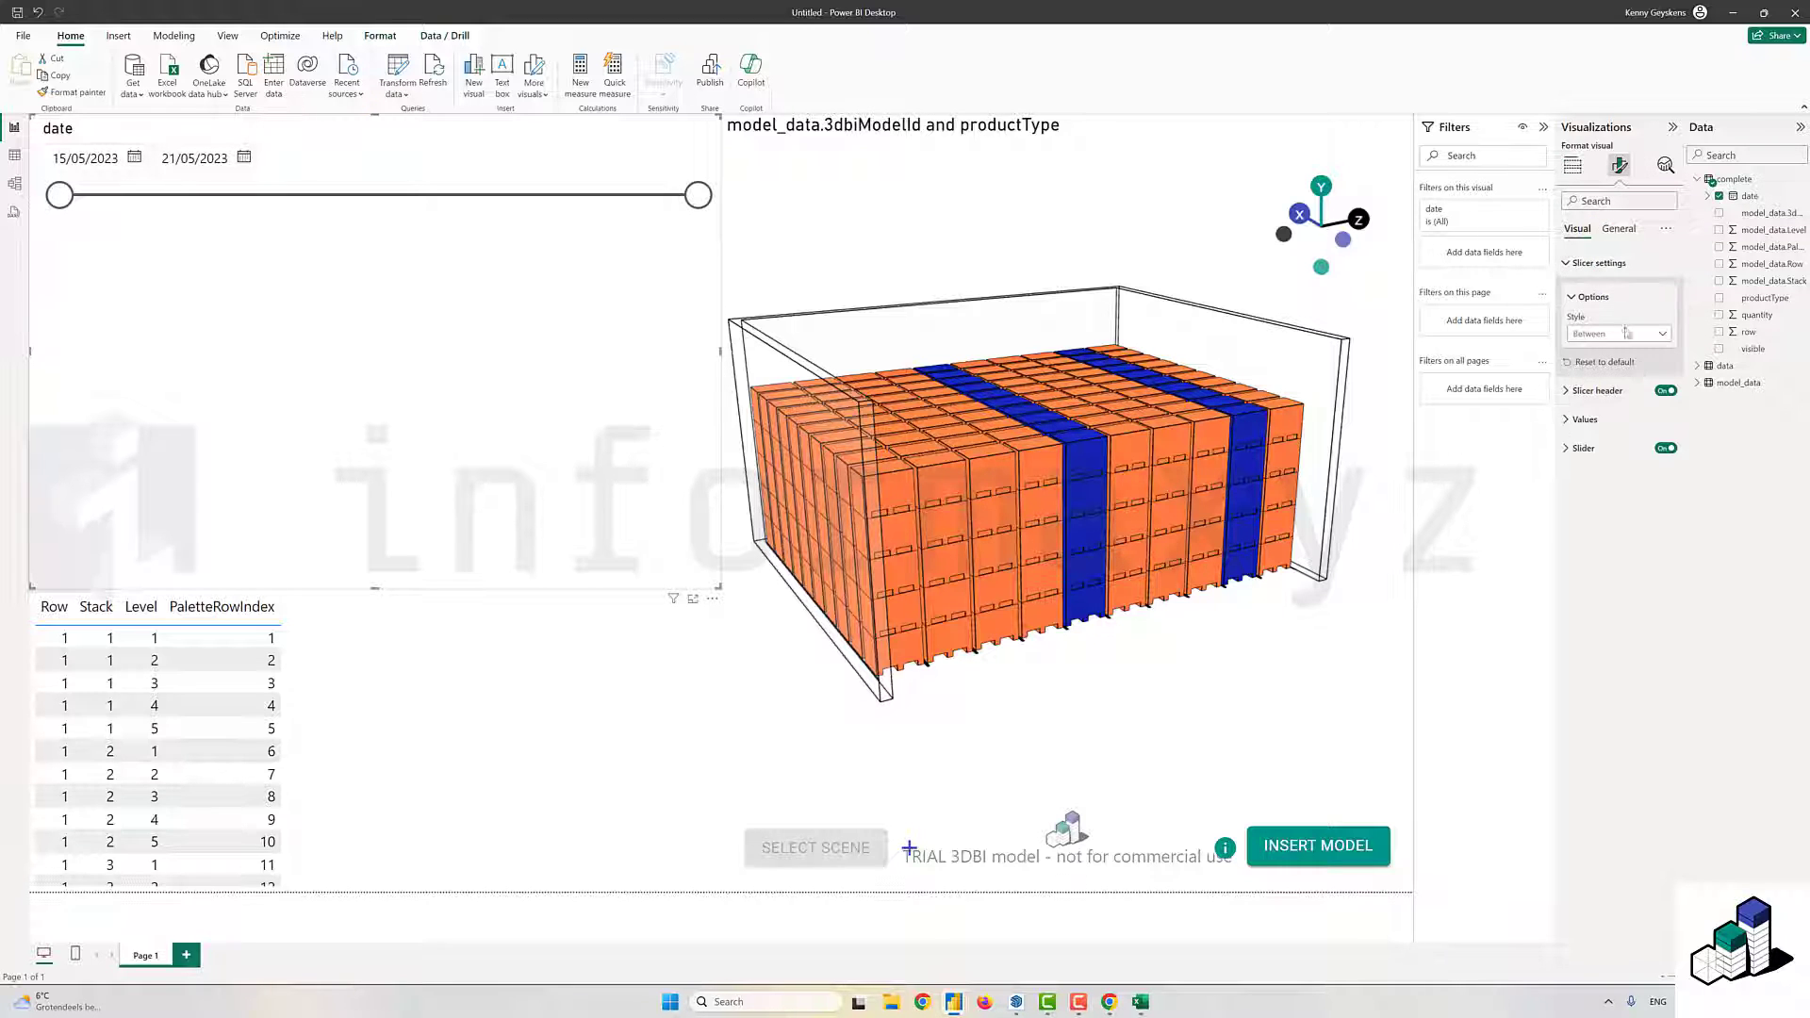
pyautogui.click(1655, 337)
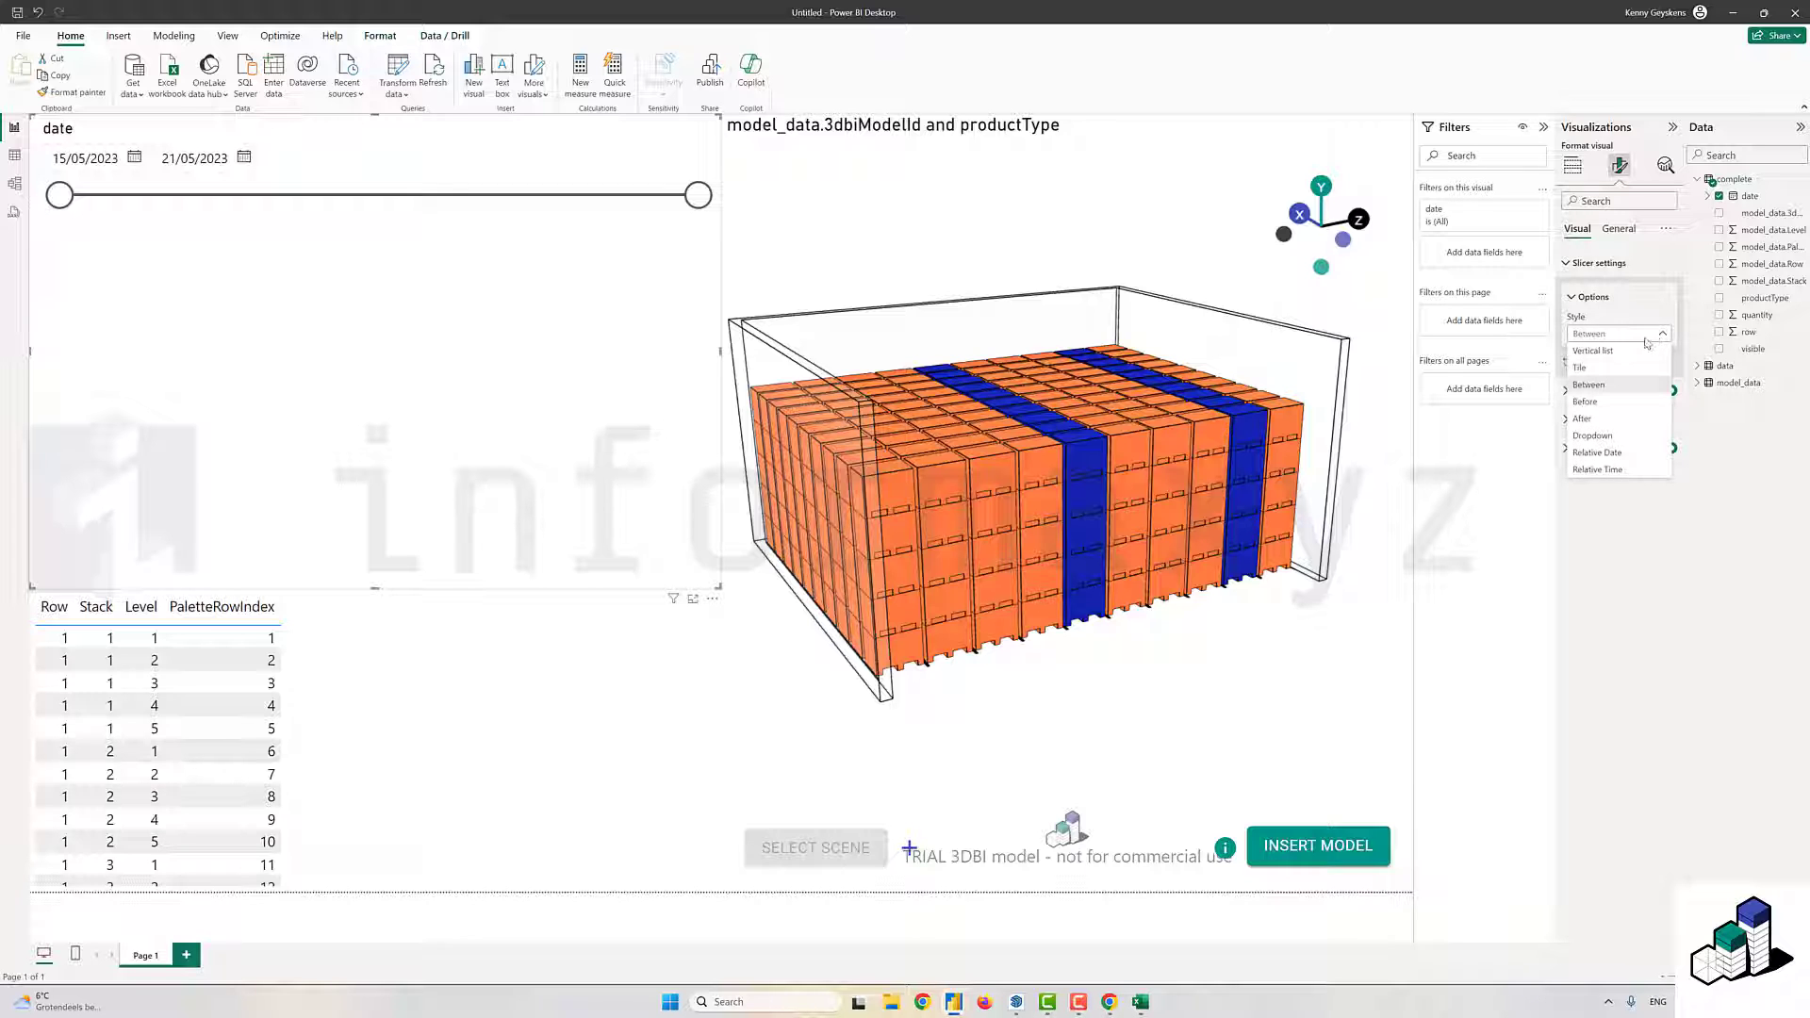
pyautogui.click(1593, 368)
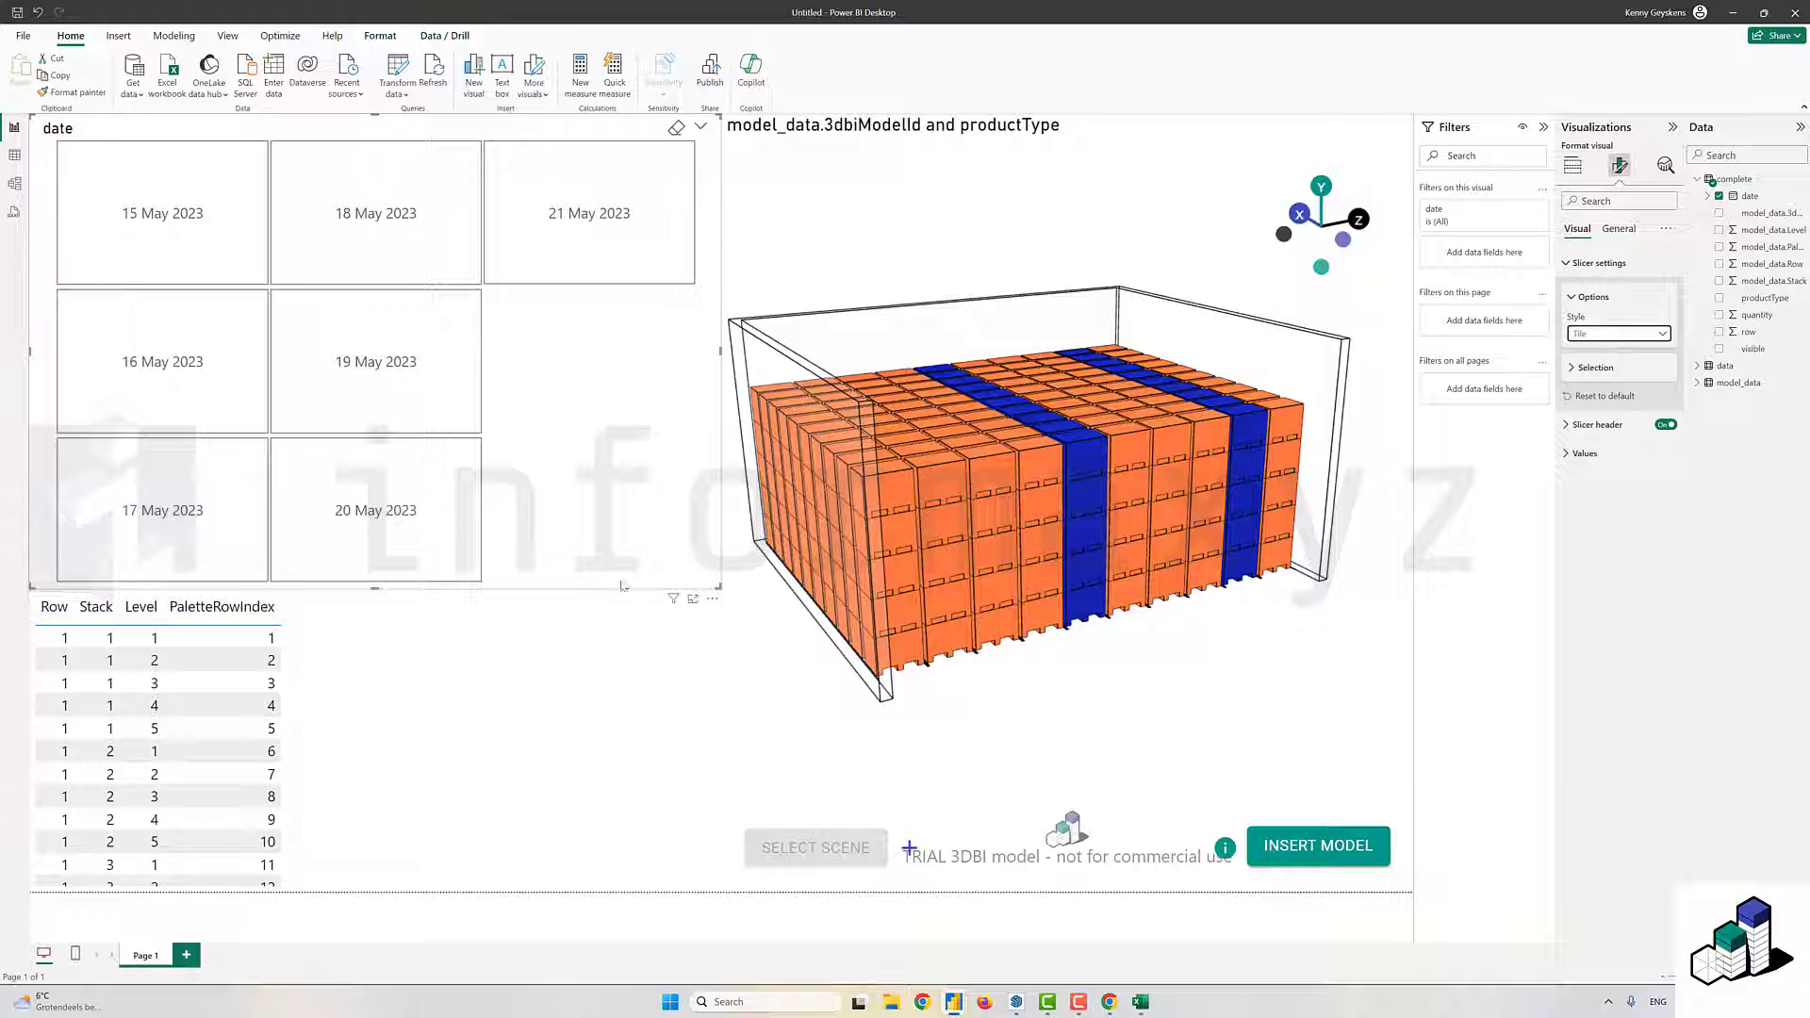
# - Filter the report to 15 May 2023 and select the 3DBI visual
pyautogui.click(188, 214)
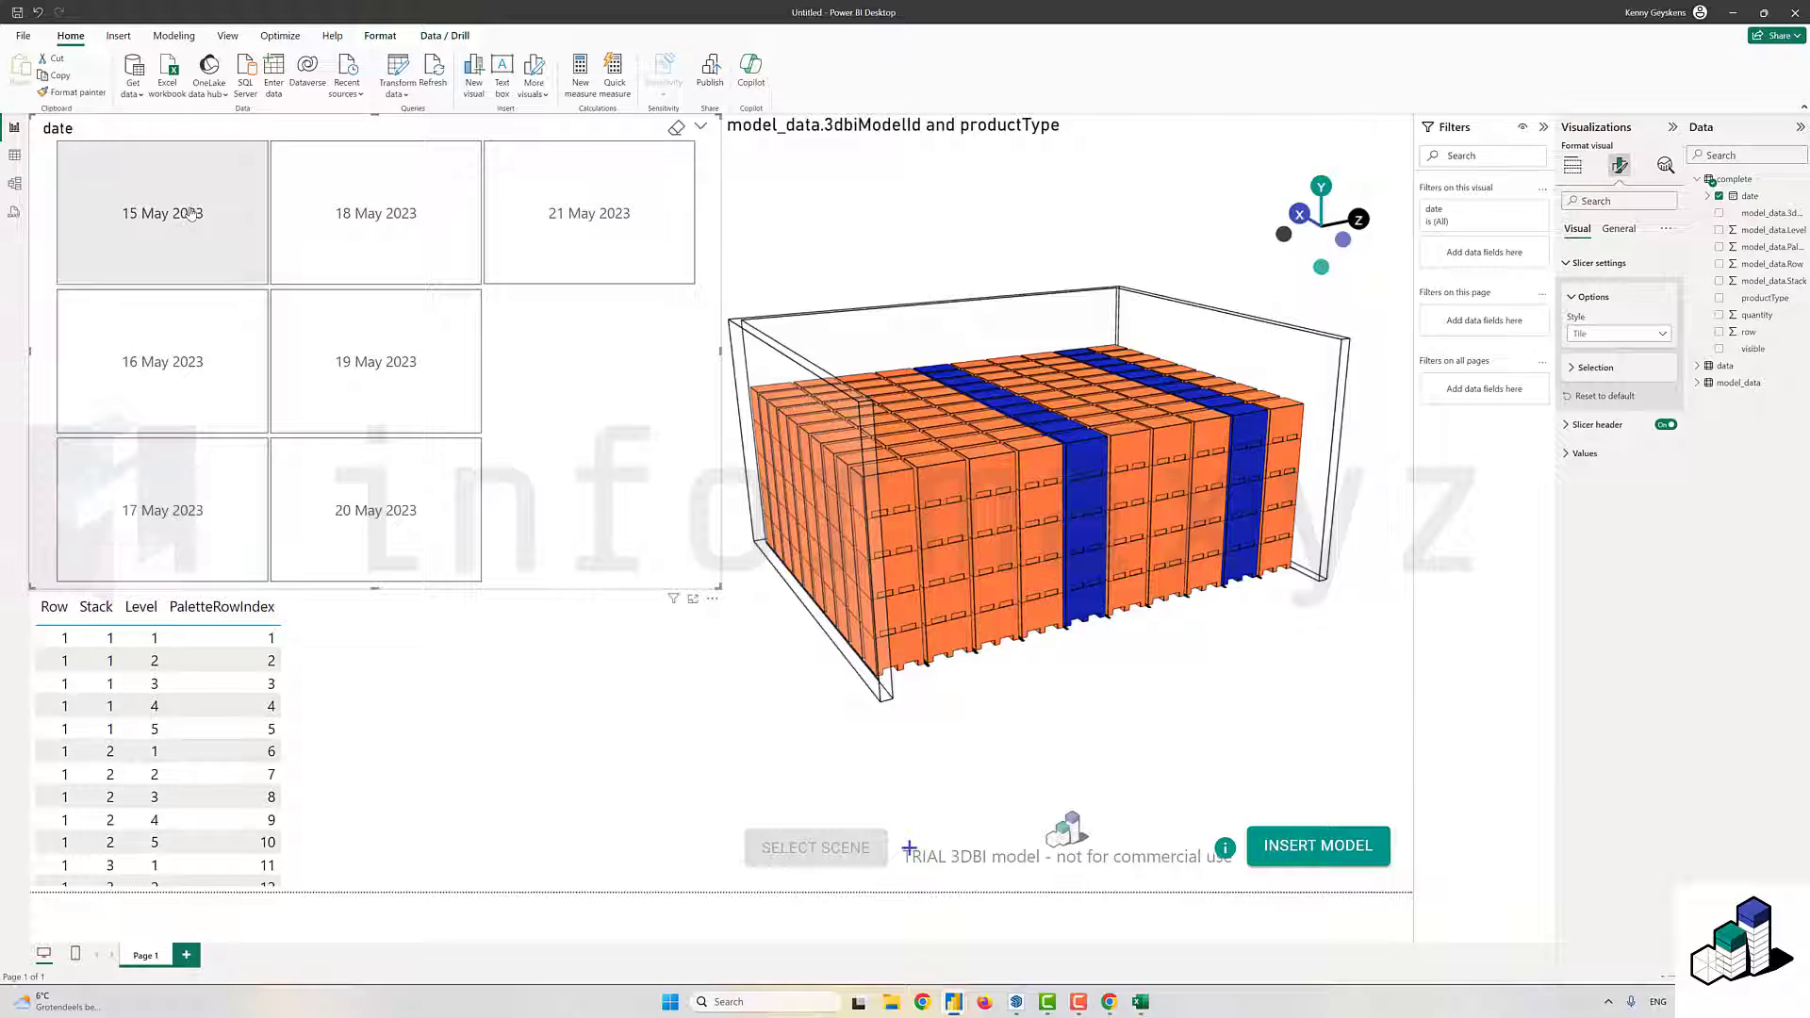
pyautogui.click(1115, 227)
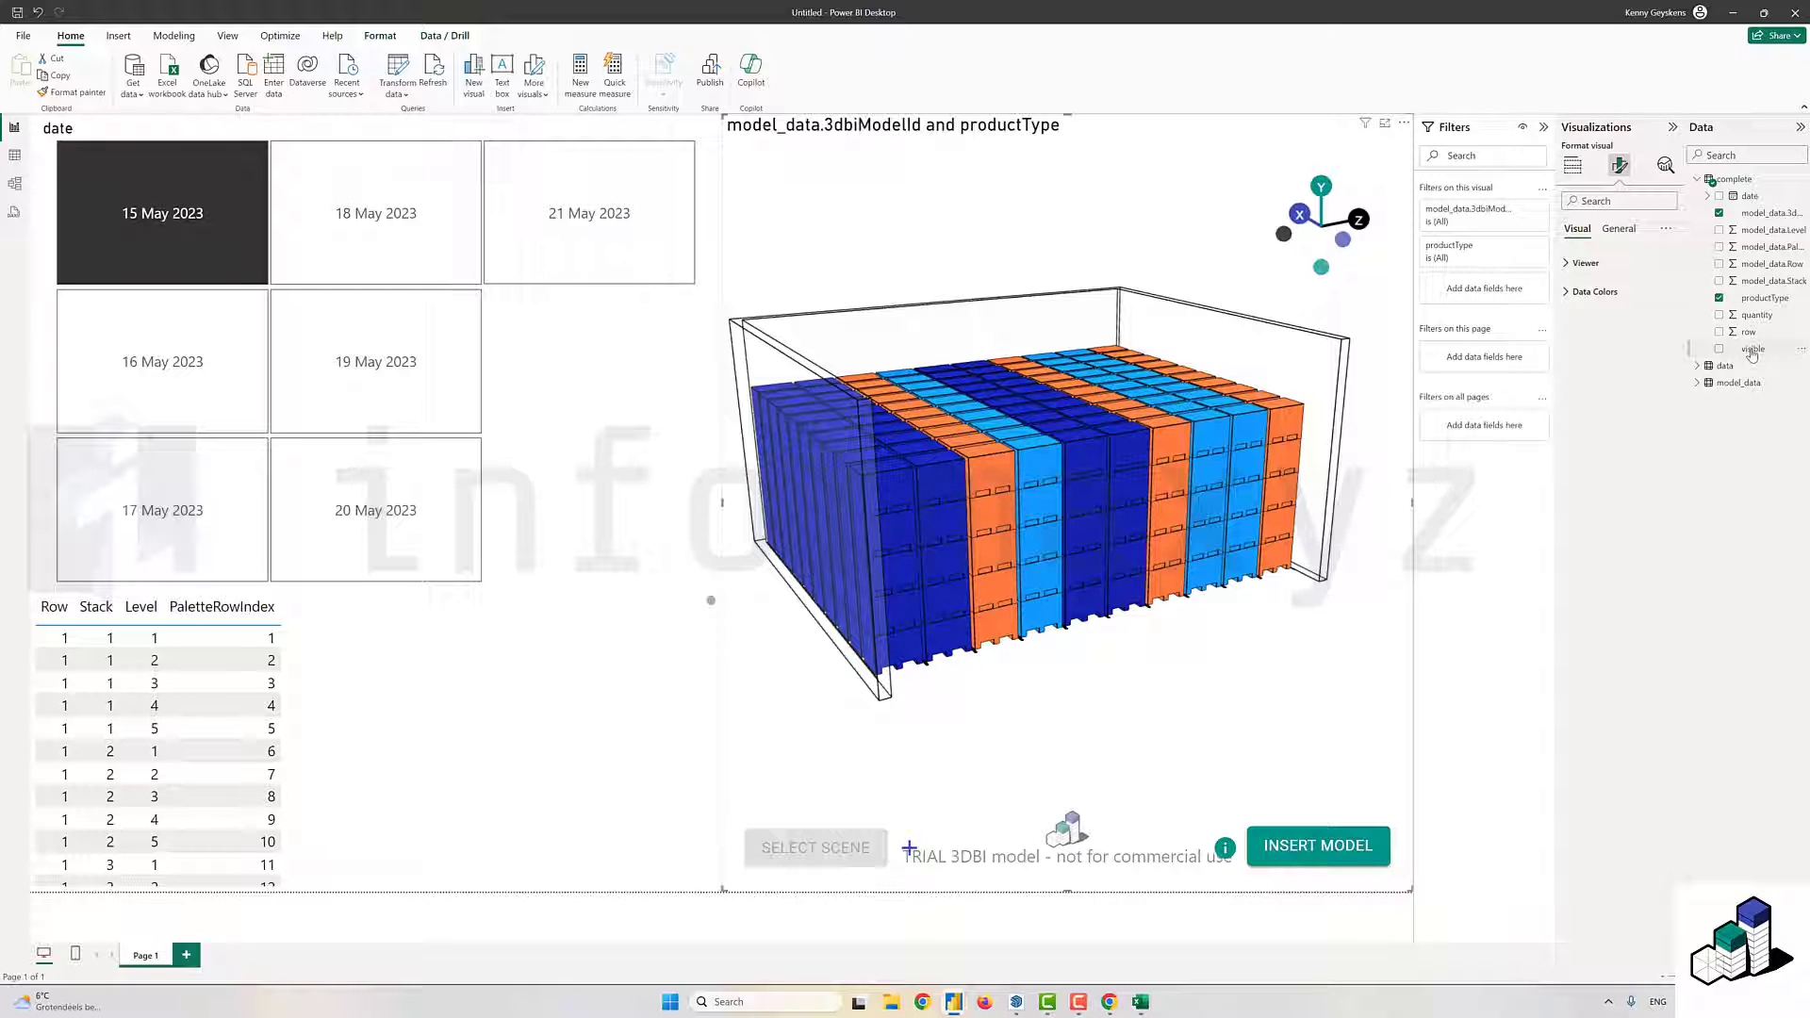
# - Filter the 3DBI visual on the complete table's visible field so only True rows are shown
pyautogui.moveTo(1752, 351); pyautogui.dragTo(1490, 295)
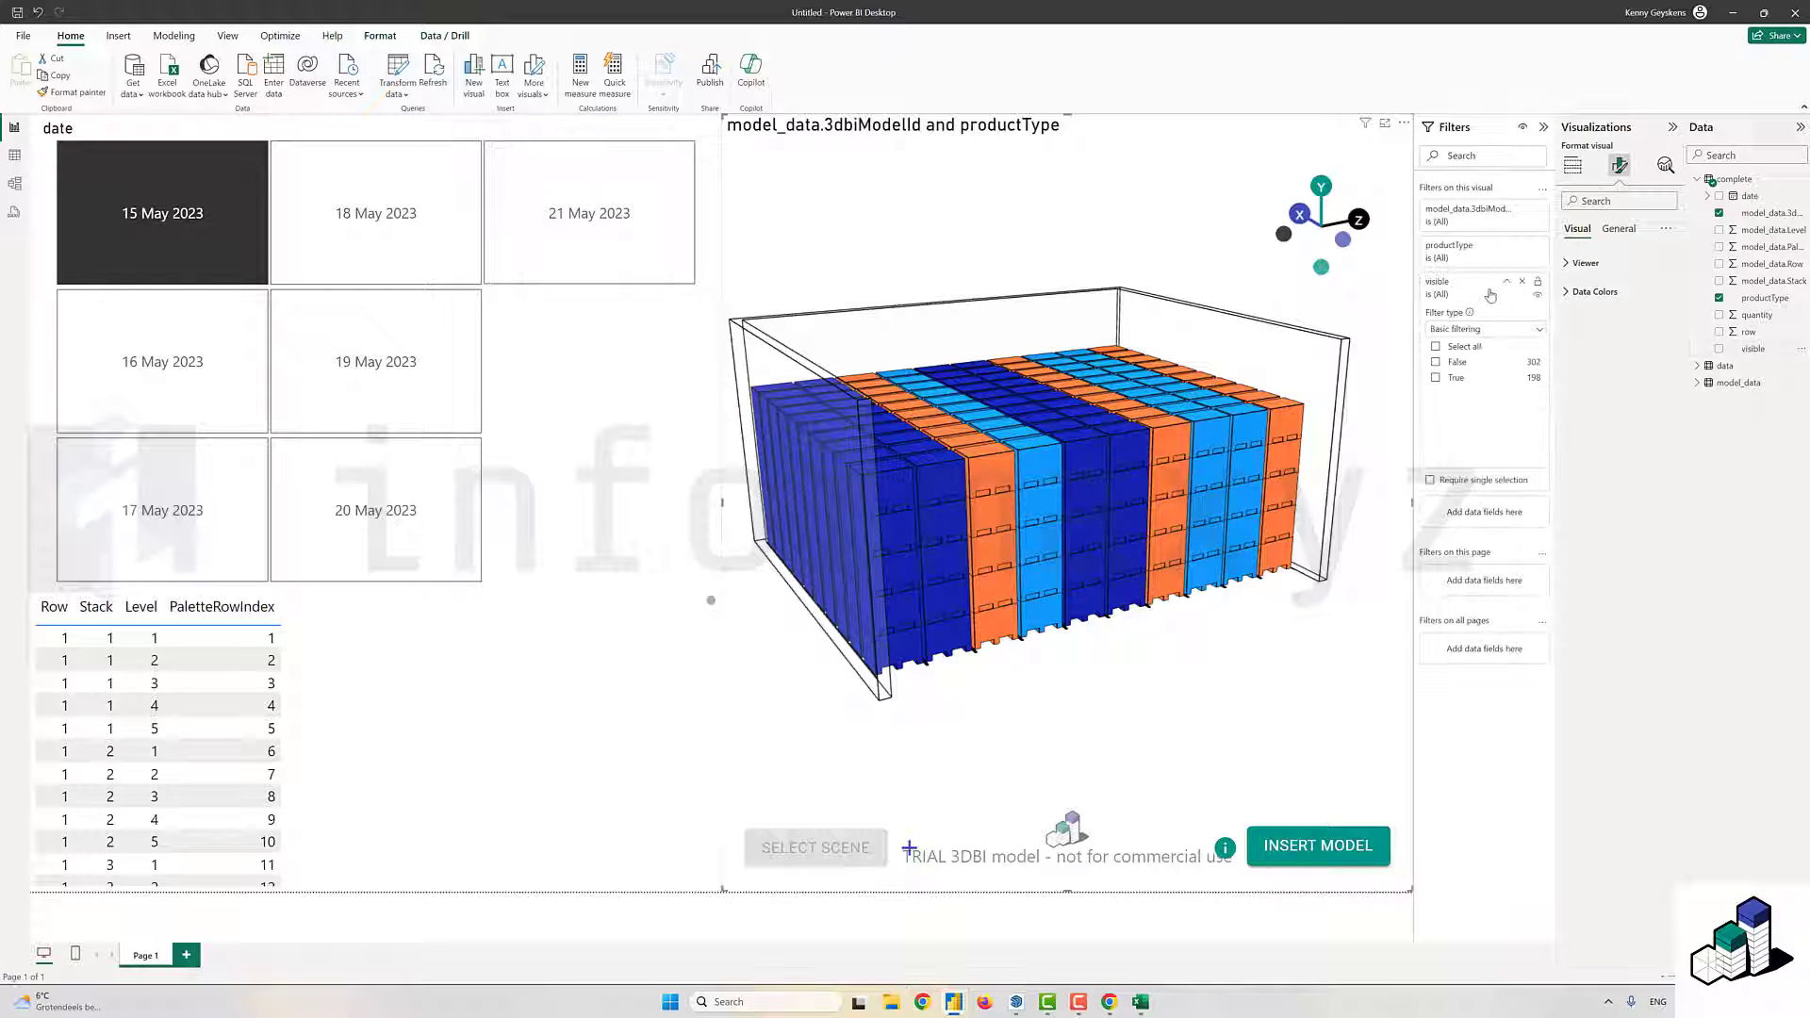
pyautogui.click(1436, 378)
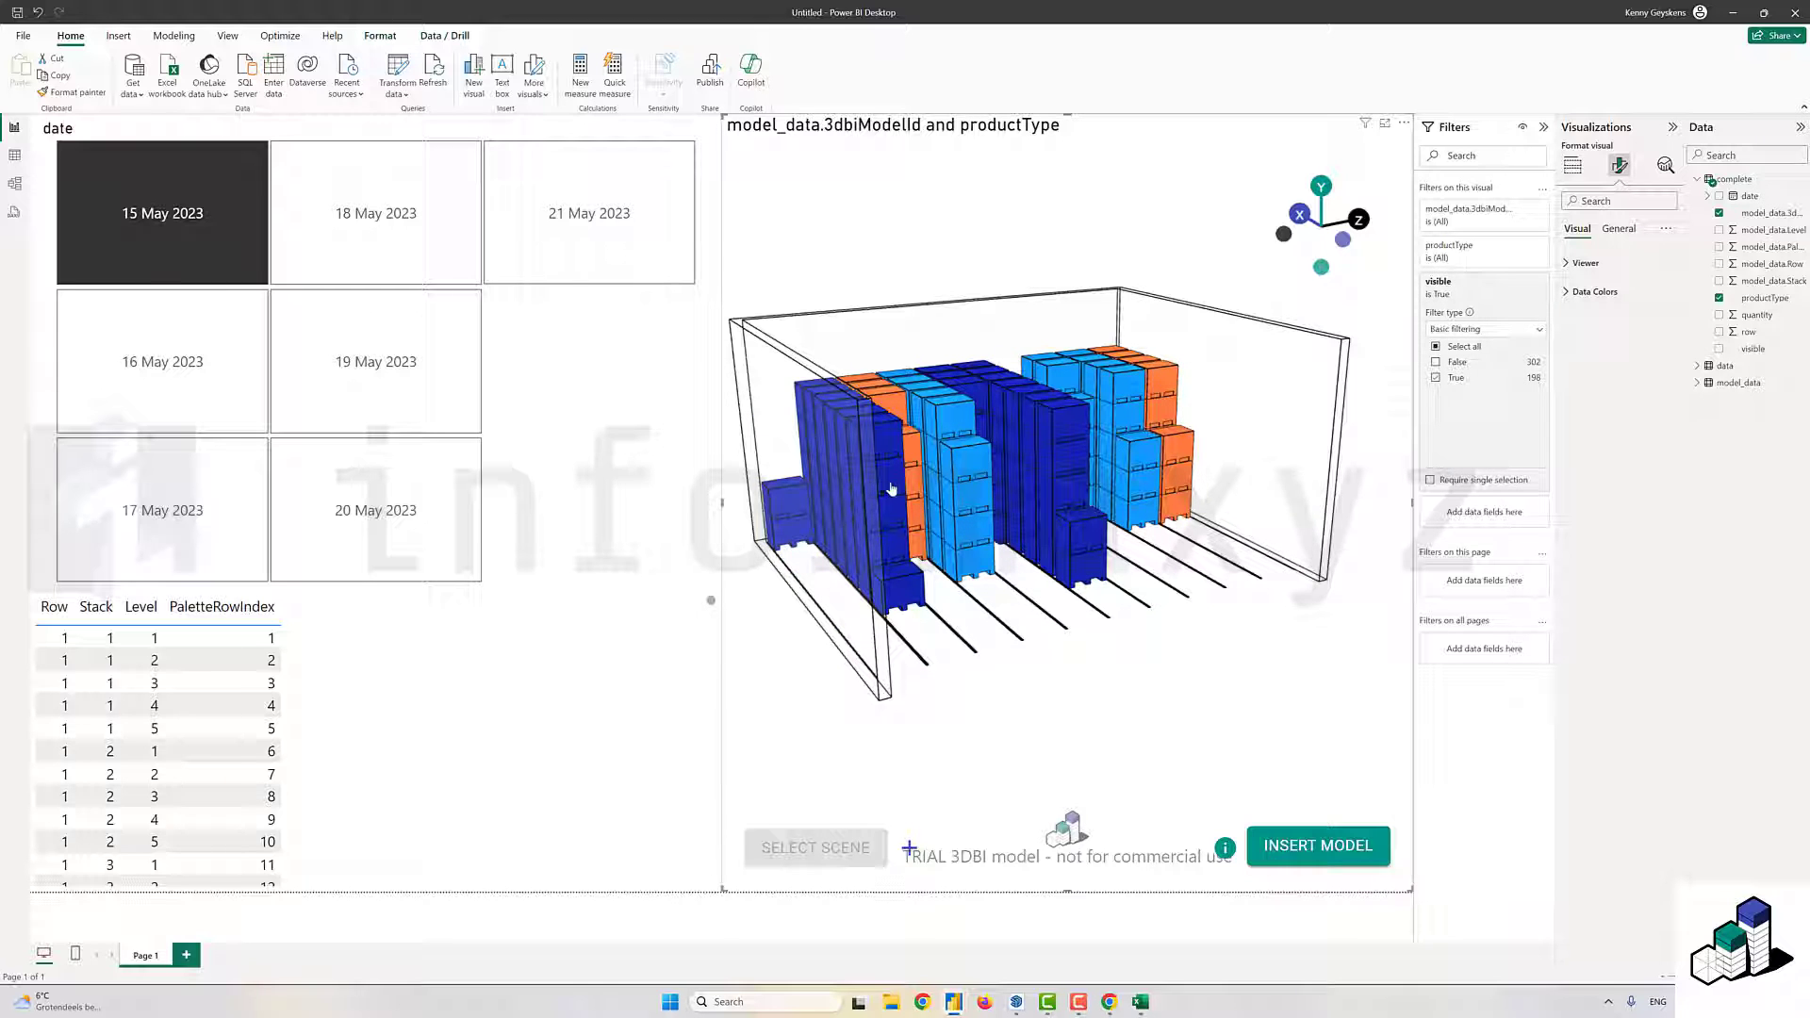
# - Delete the table listing Row, Stack, Level and PaletteRowIndex, and shorten the date slicer to free space below it
pyautogui.click(530, 669)
pyautogui.press('Delete')
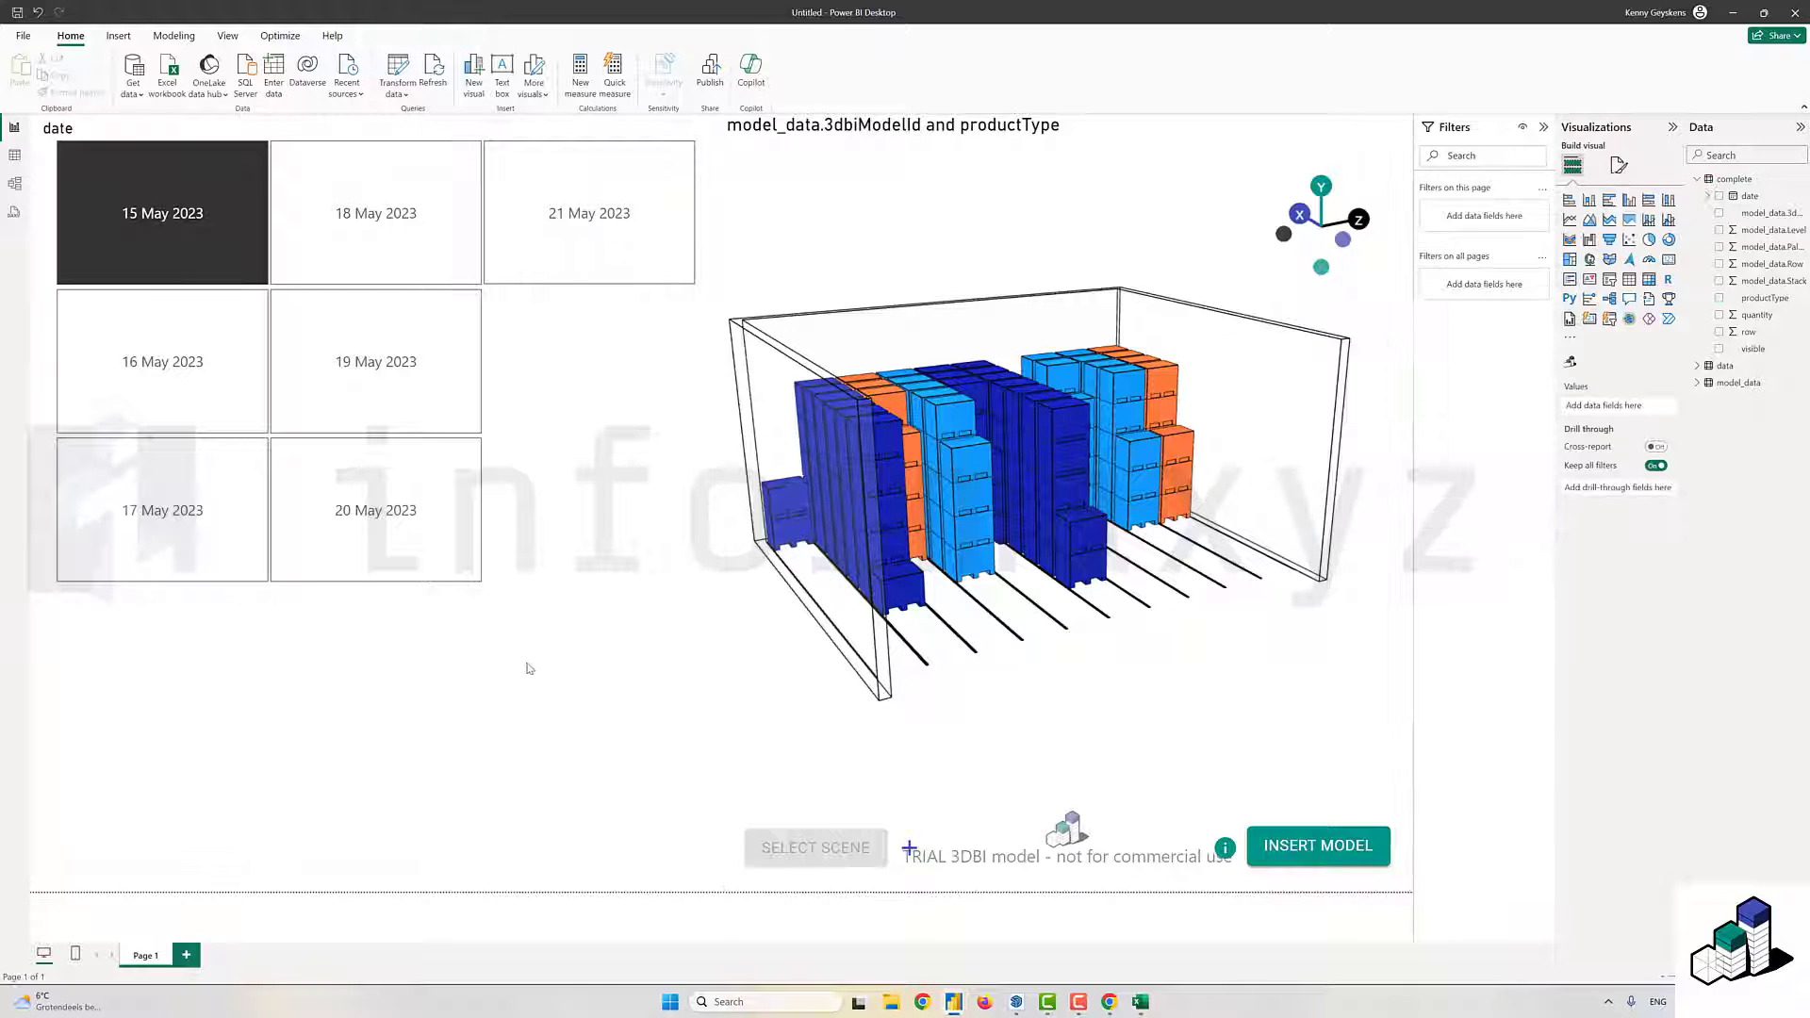
pyautogui.click(529, 502)
pyautogui.moveTo(375, 588); pyautogui.dragTo(384, 502)
pyautogui.click(374, 622)
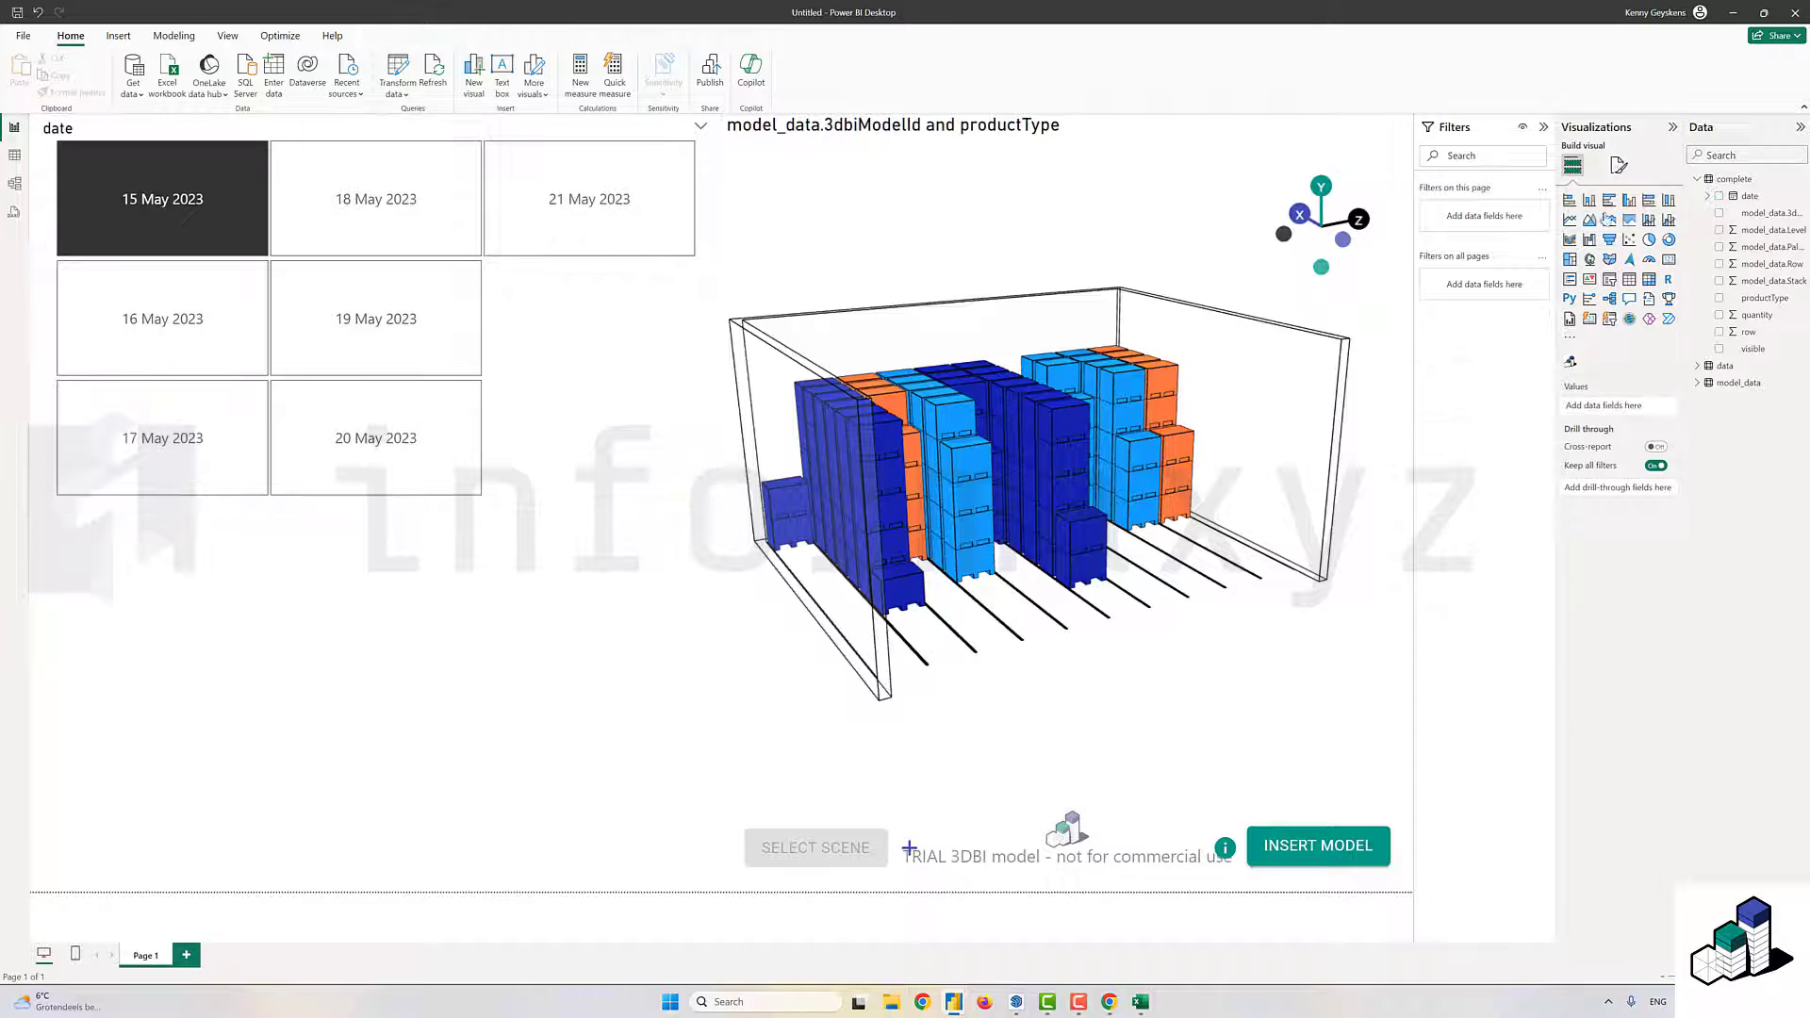
# - Add a stacked bar chart below the date slicer with the data table's row on the Y-axis and quantity on the X-axis
pyautogui.click(1570, 200)
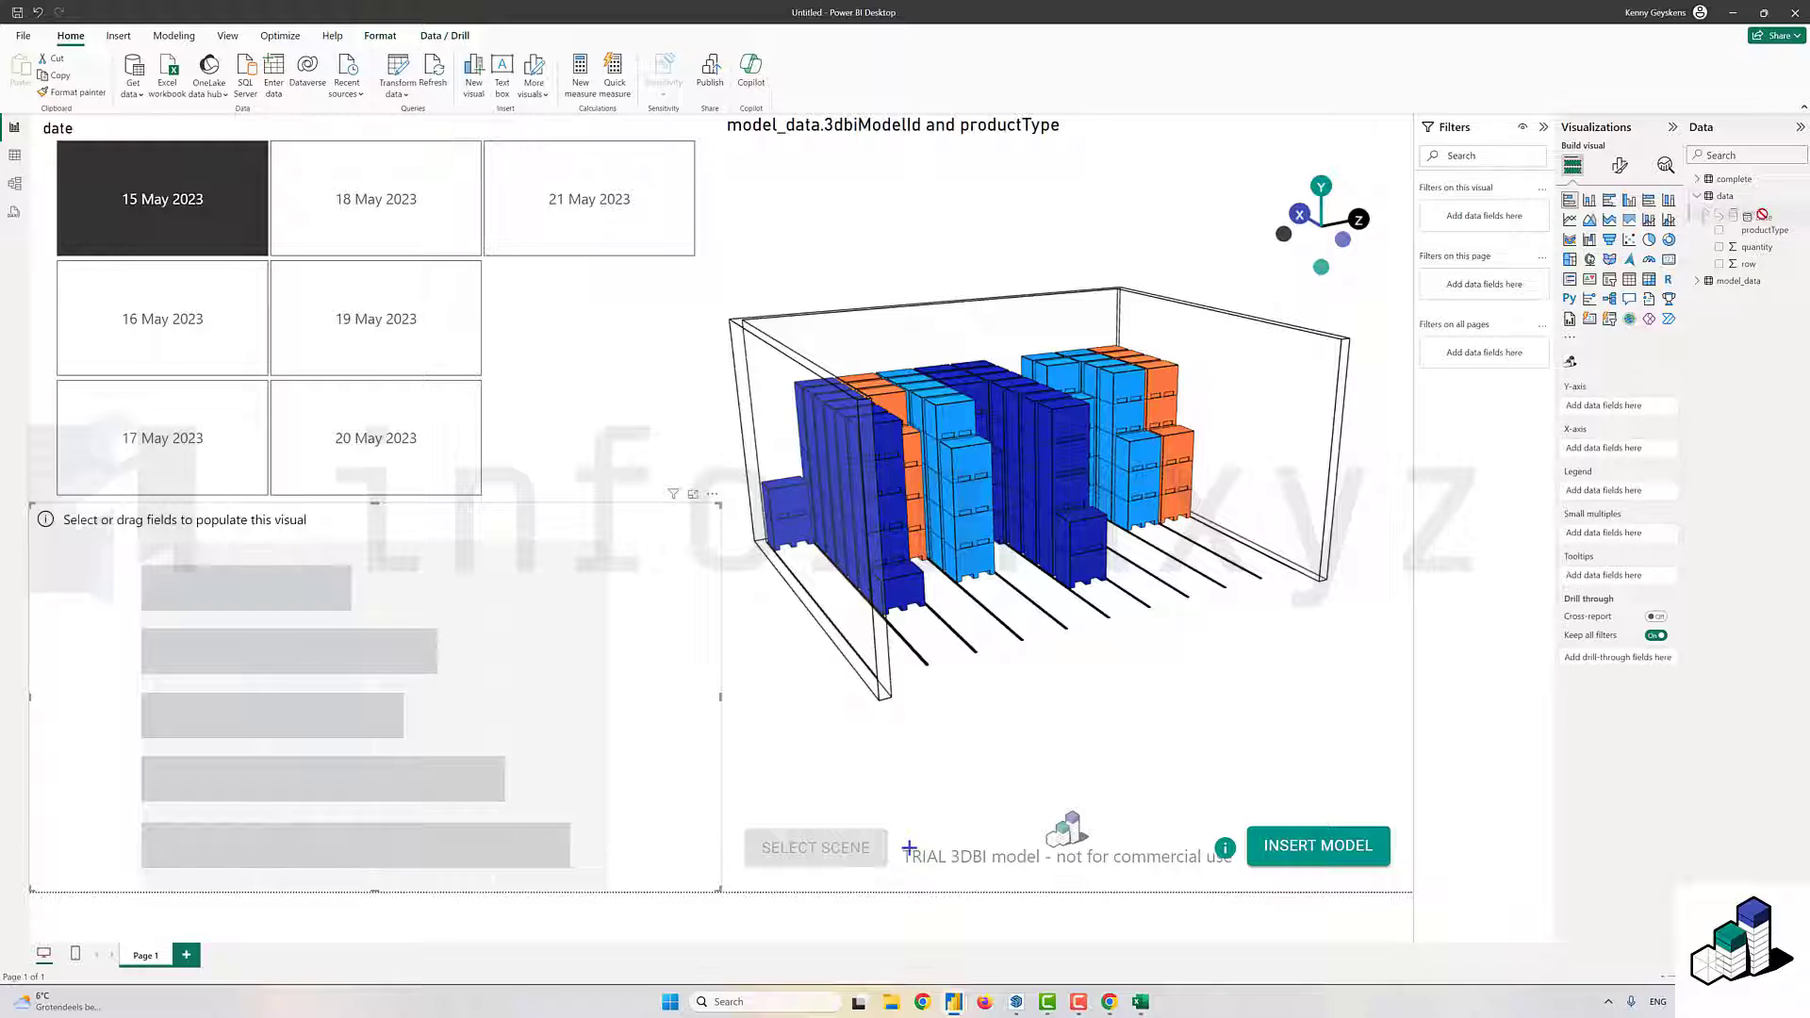
pyautogui.click(1752, 265)
pyautogui.click(1751, 249)
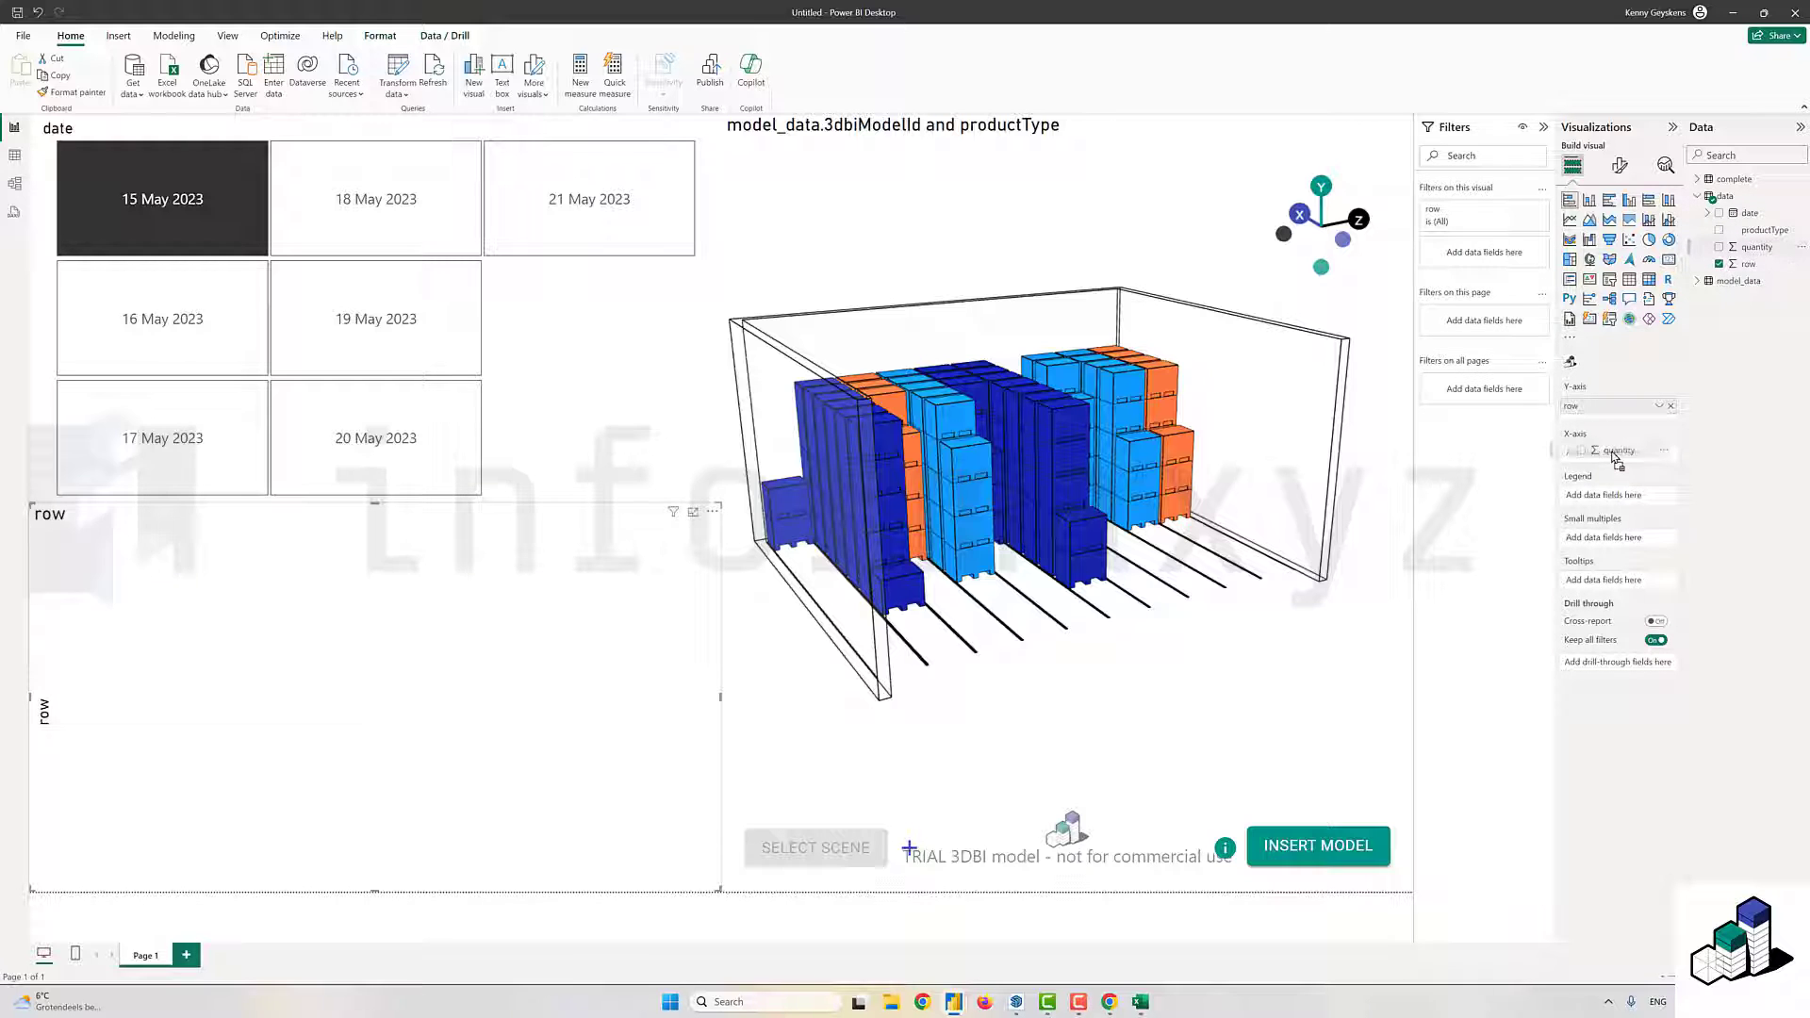
pyautogui.moveTo(443, 558)
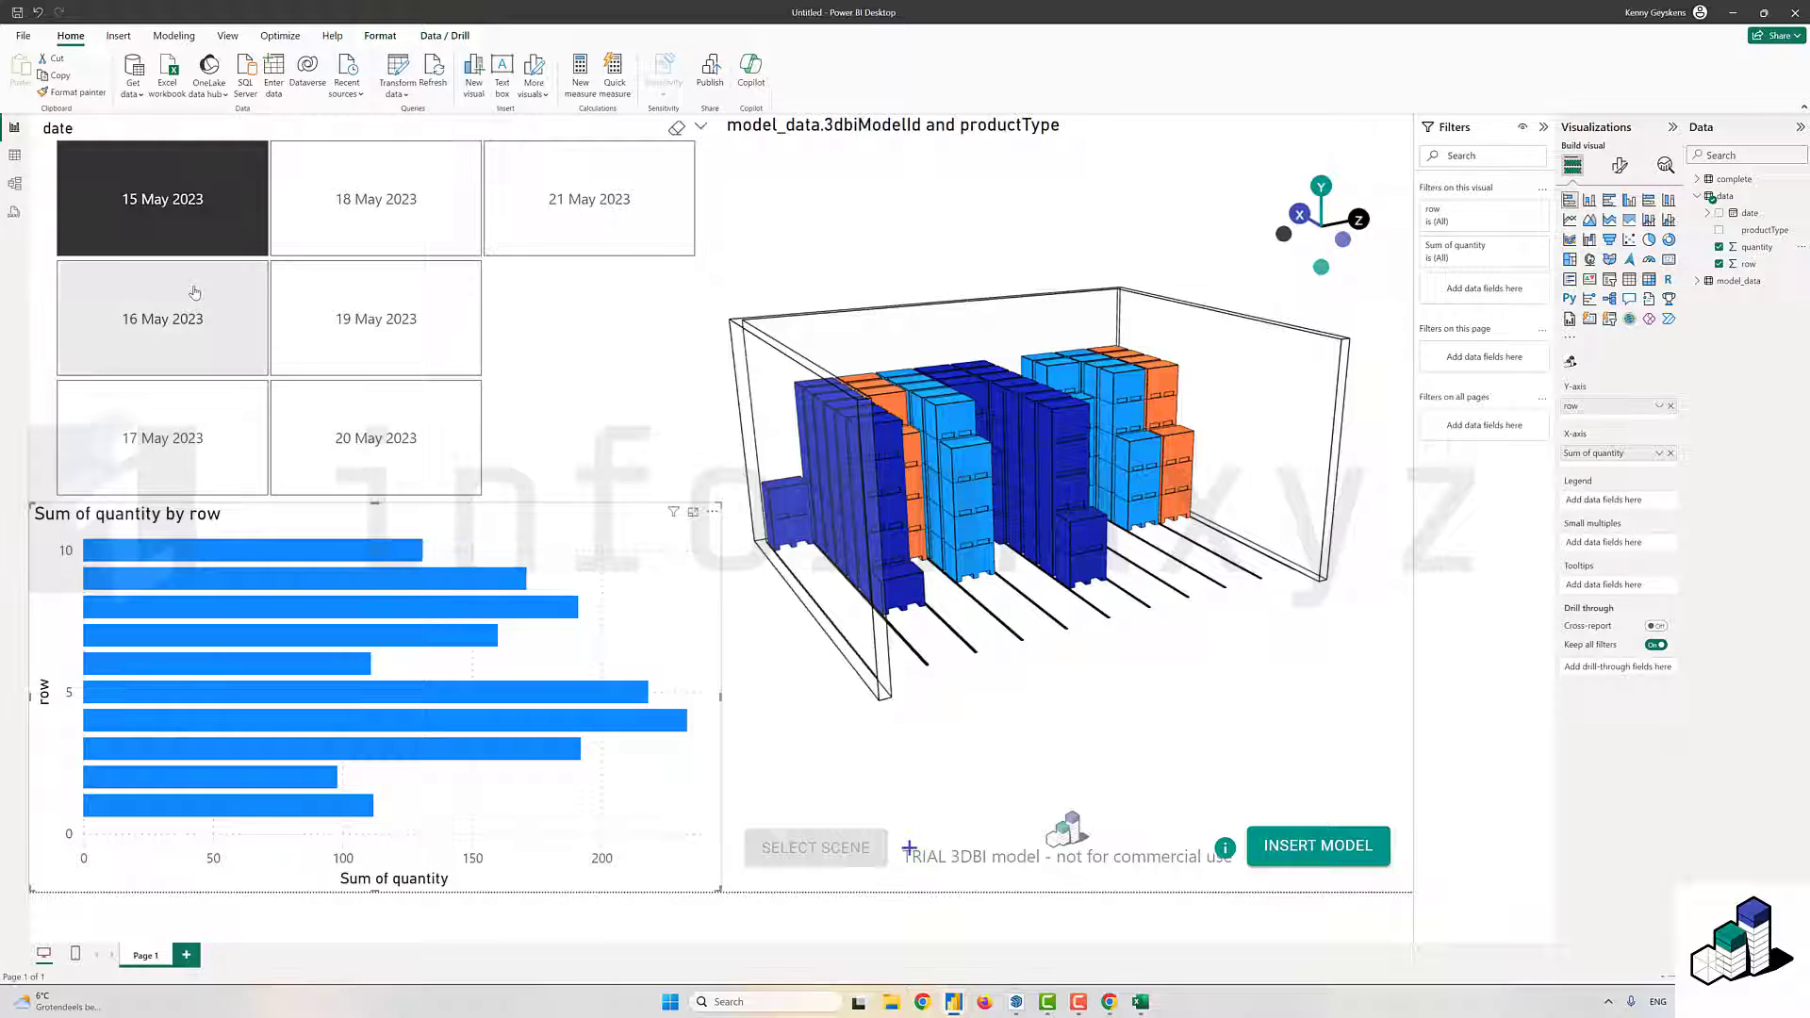
# - Create a many-to-many relationship between the complete and data tables on date, filtering in both directions, and return to the report
pyautogui.click(15, 183)
pyautogui.moveTo(108, 203); pyautogui.dragTo(302, 488)
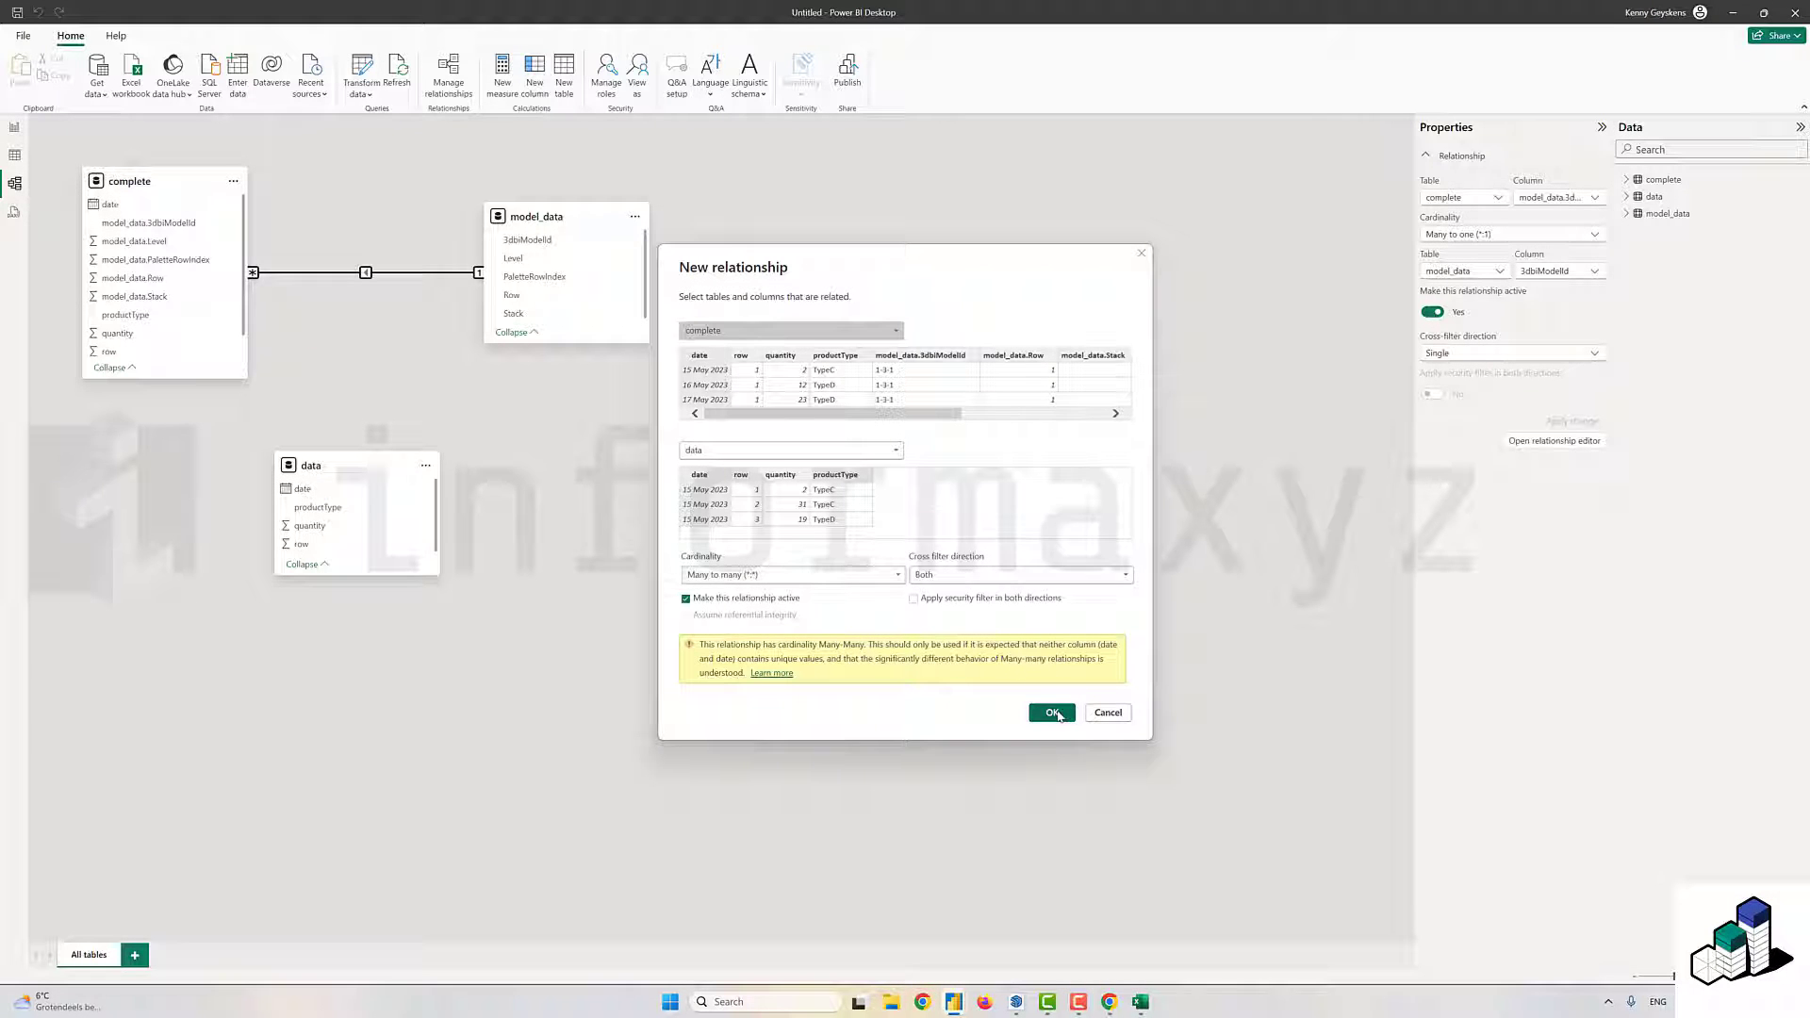
pyautogui.click(1053, 713)
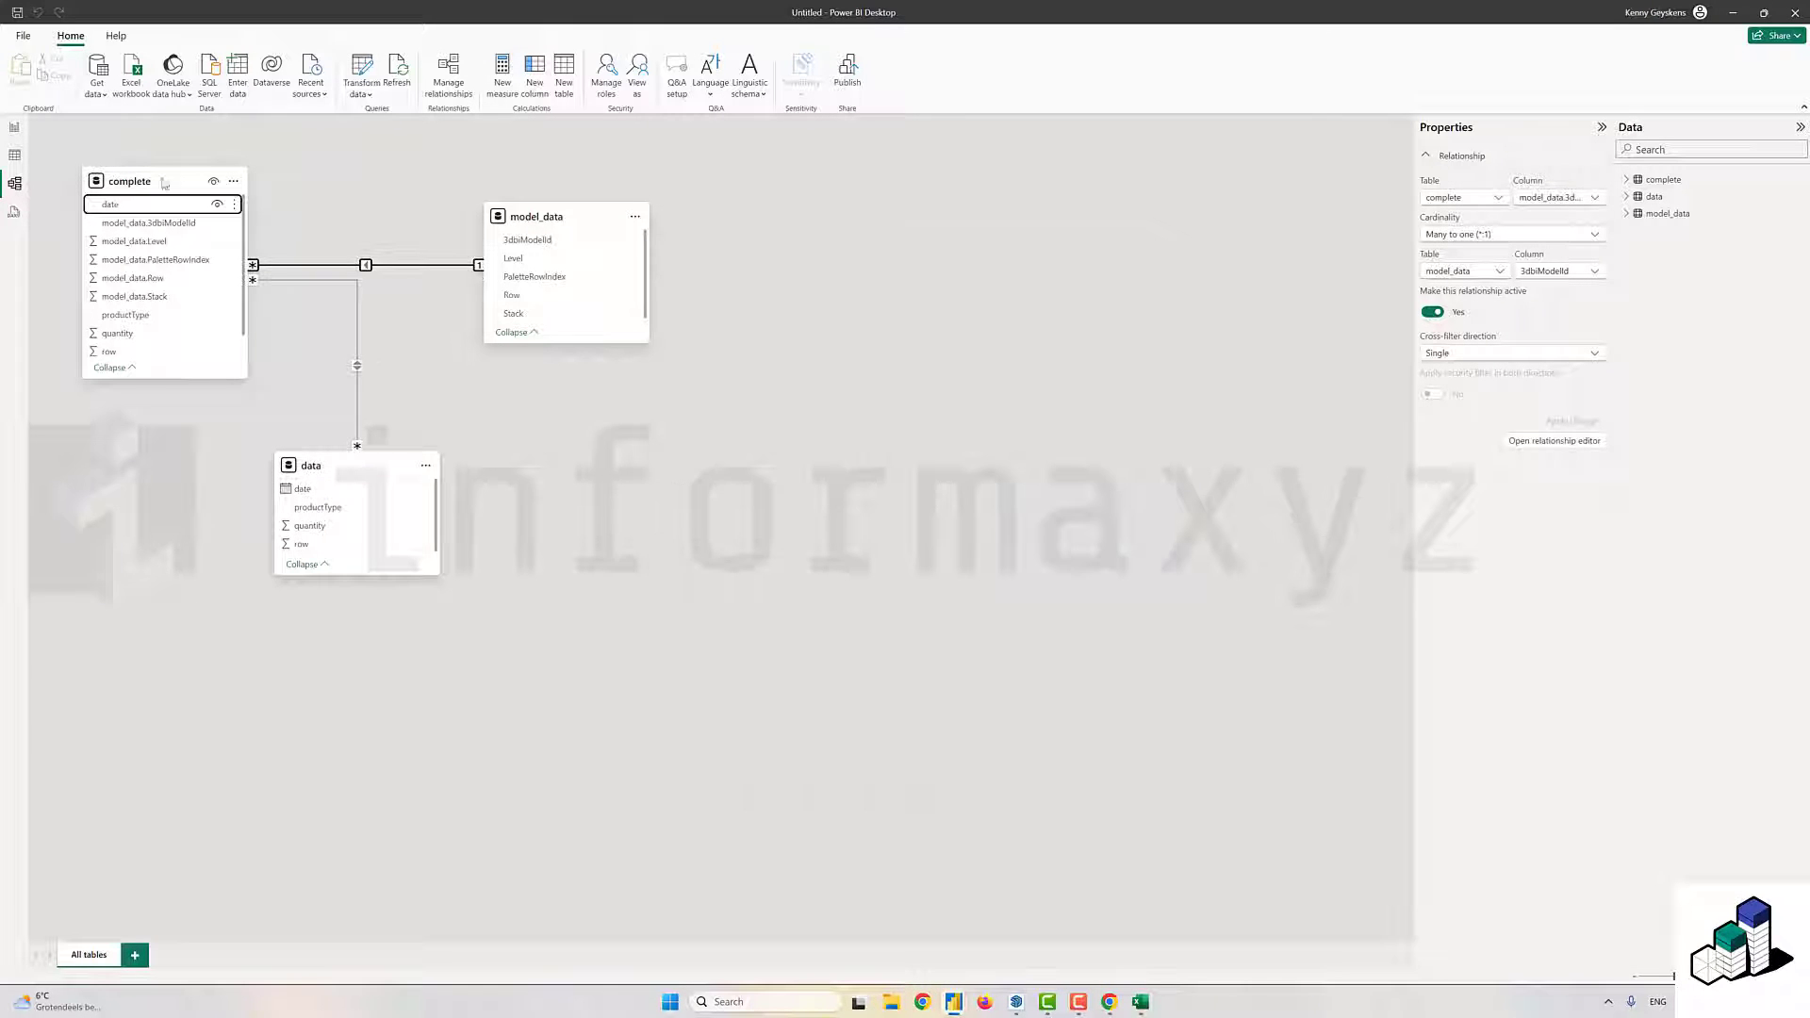
pyautogui.click(14, 126)
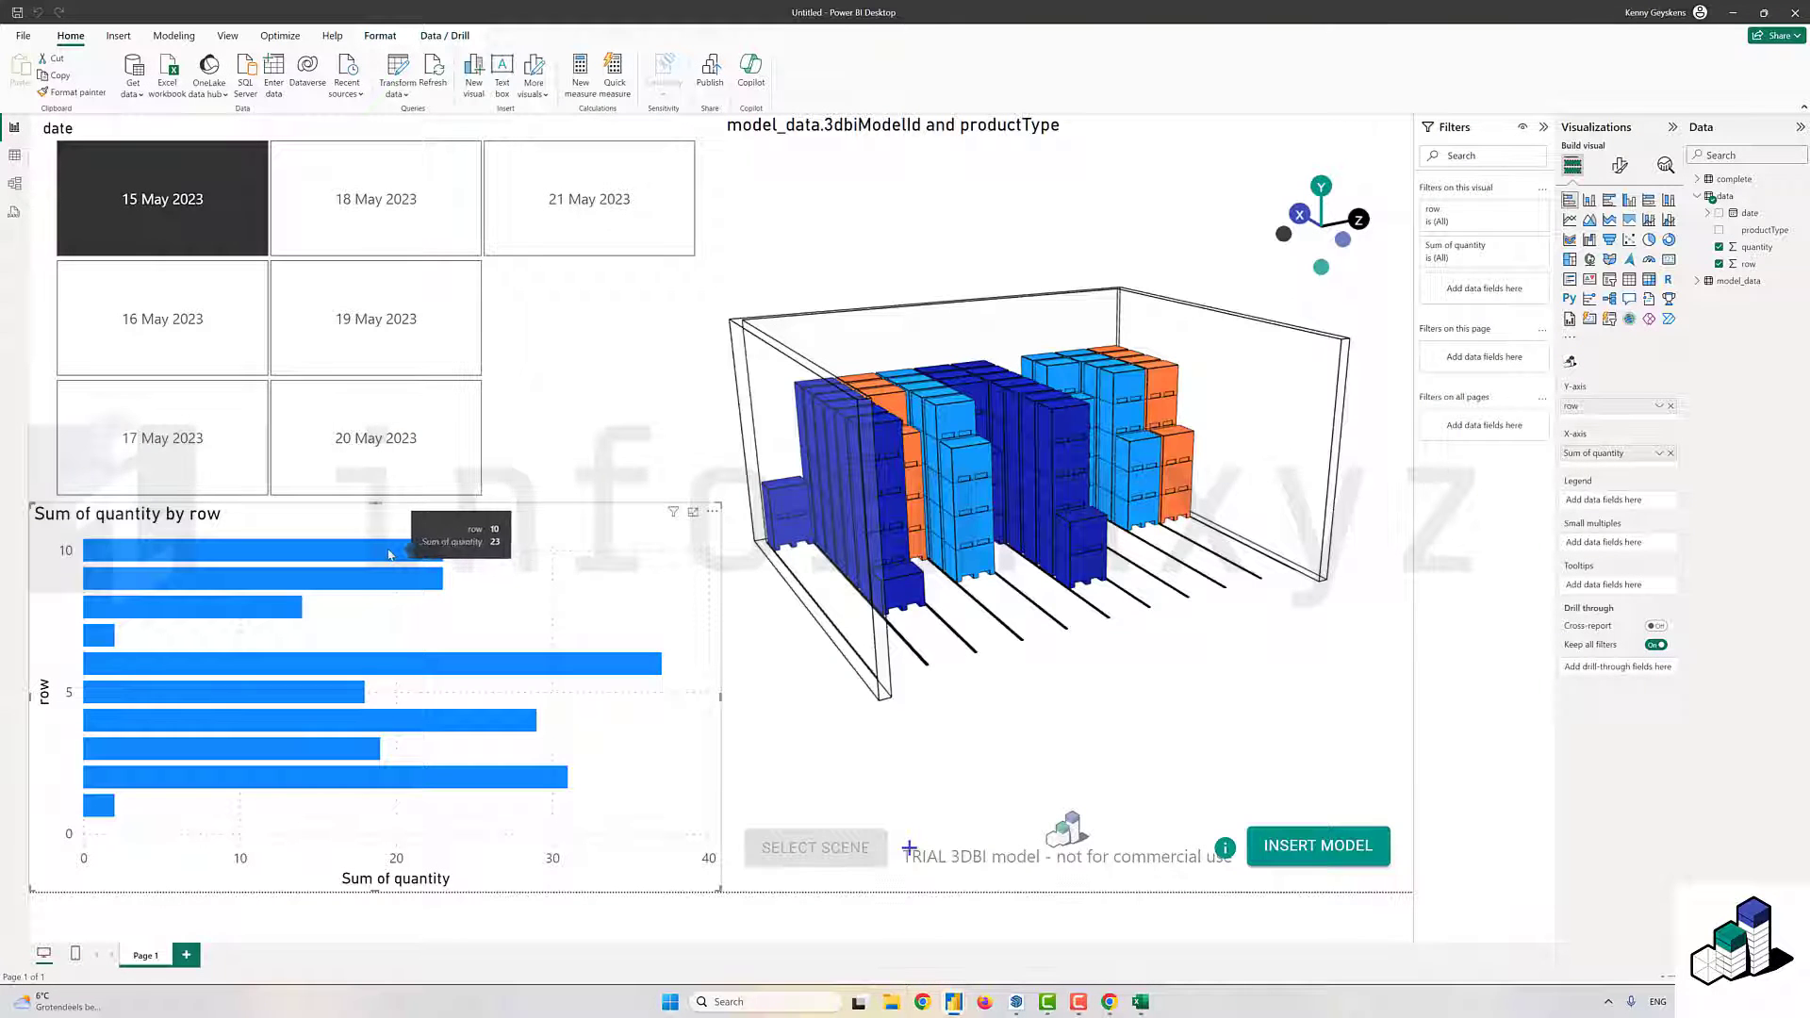
# - Set the data table's productType as the legend of the quantity-by-row bar chart
pyautogui.moveTo(1367, 504); pyautogui.dragTo(1231, 507)
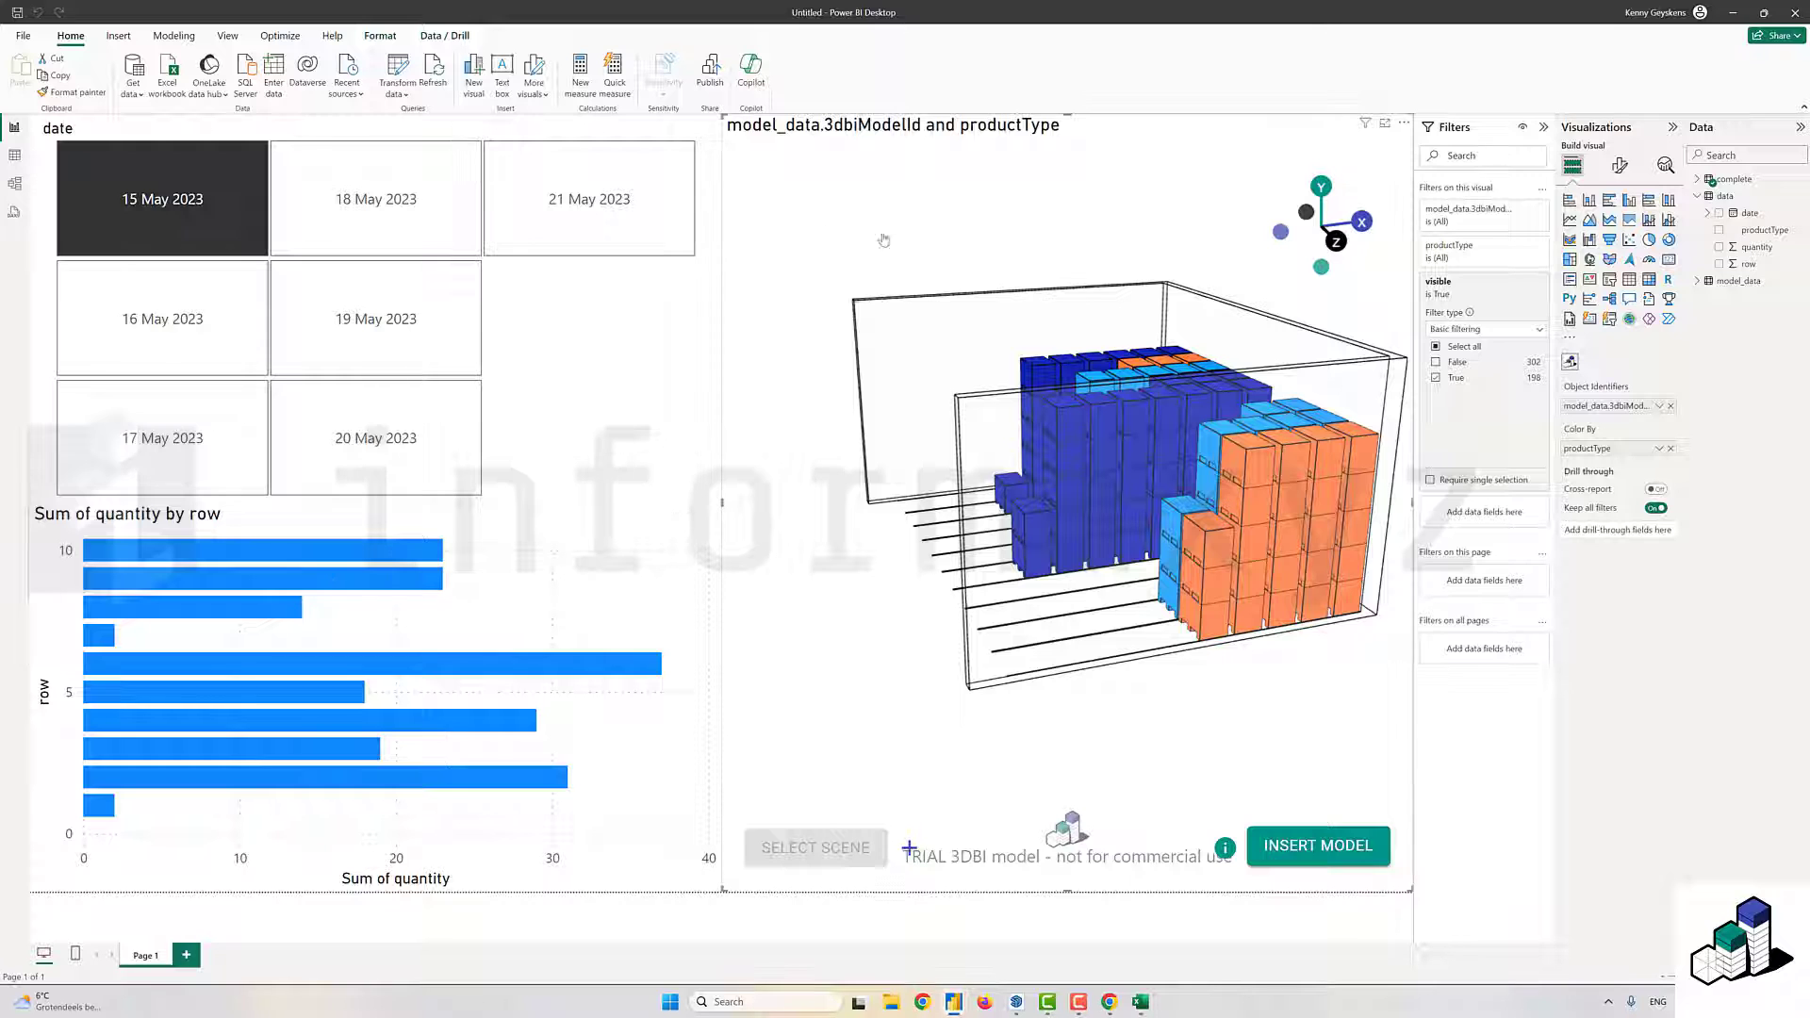
pyautogui.moveTo(885, 238); pyautogui.dragTo(1019, 235)
pyautogui.click(566, 528)
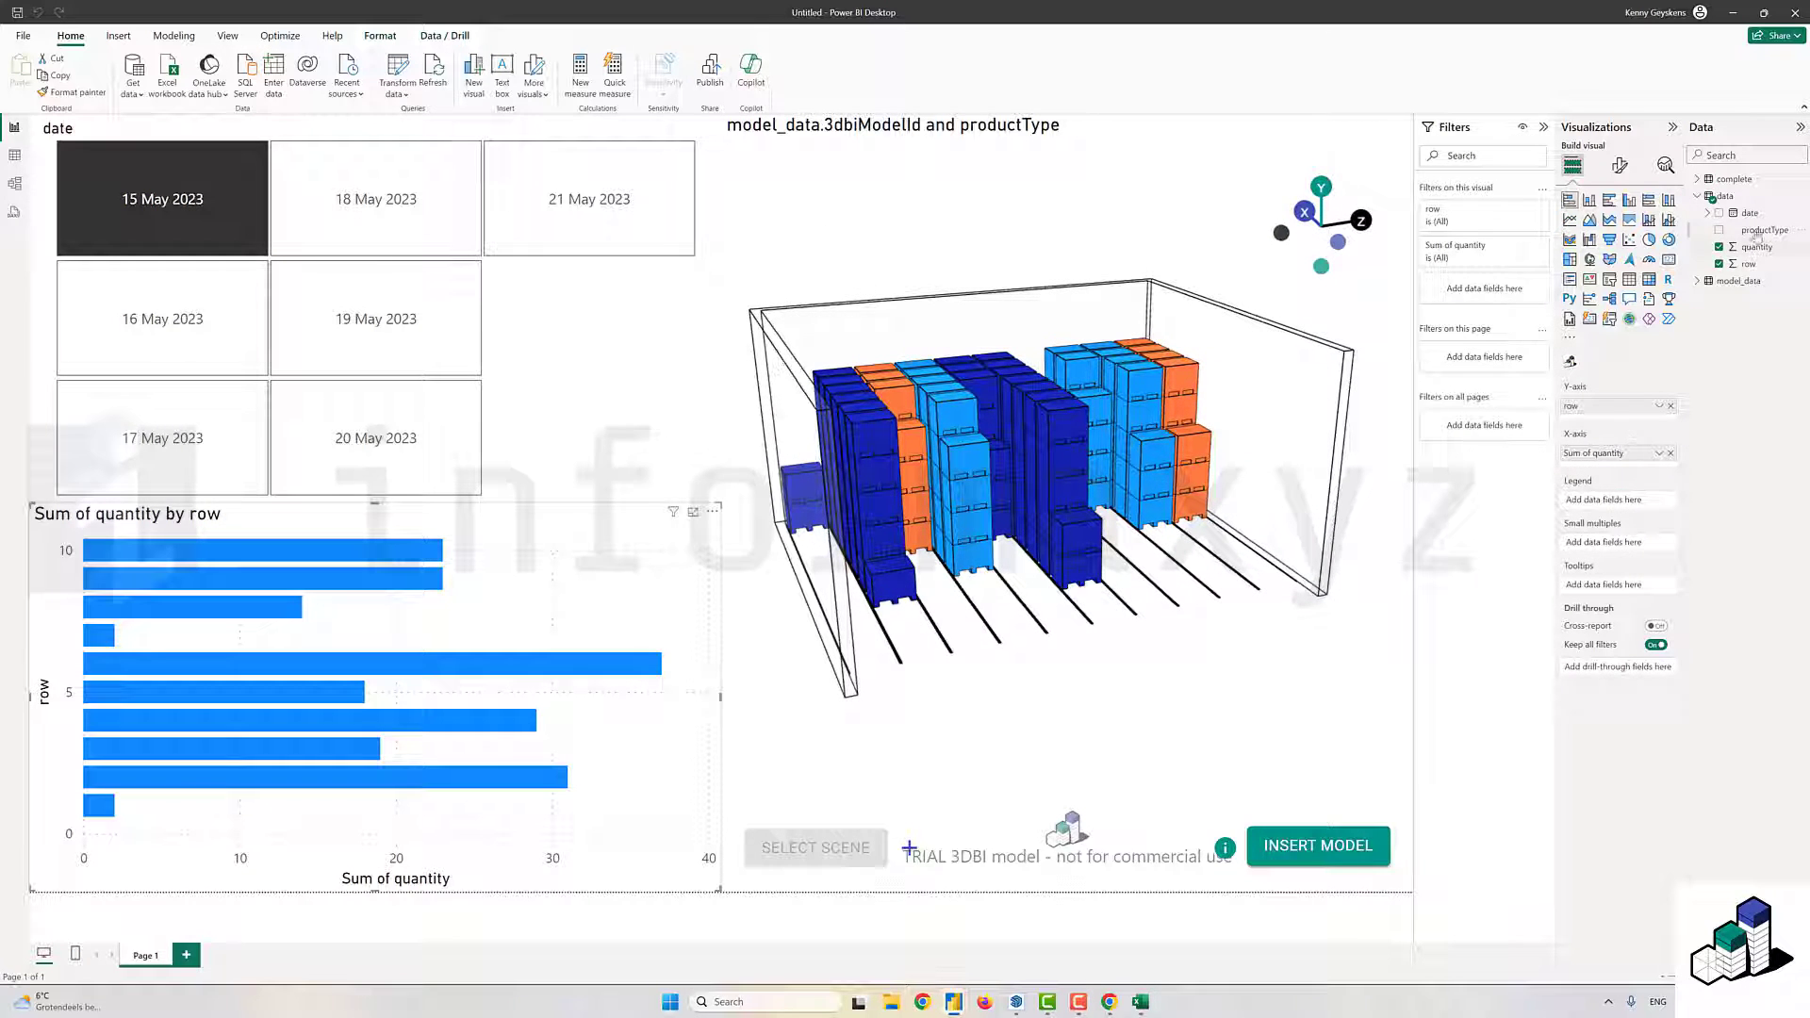
pyautogui.moveTo(1763, 230); pyautogui.dragTo(1600, 497)
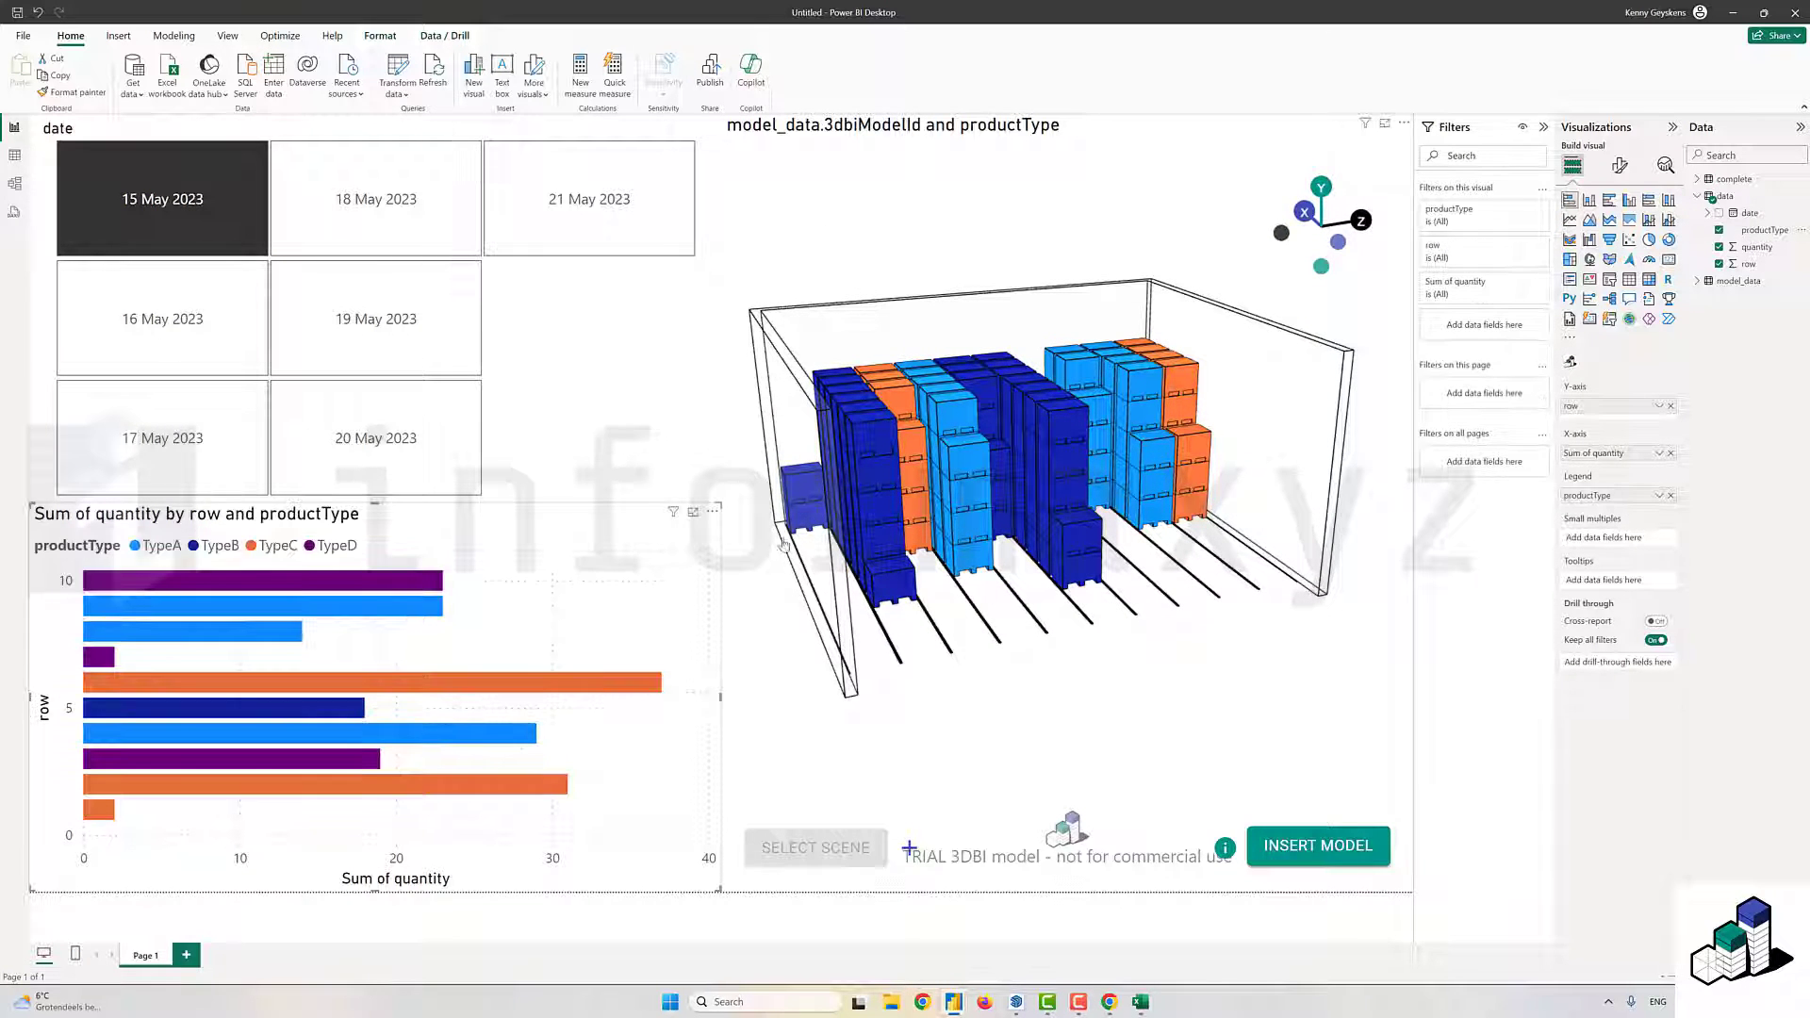
# - Match the 3DBI visual's data colors to the bar chart by setting TypeD to purple and TypeC to orange
pyautogui.click(1226, 169)
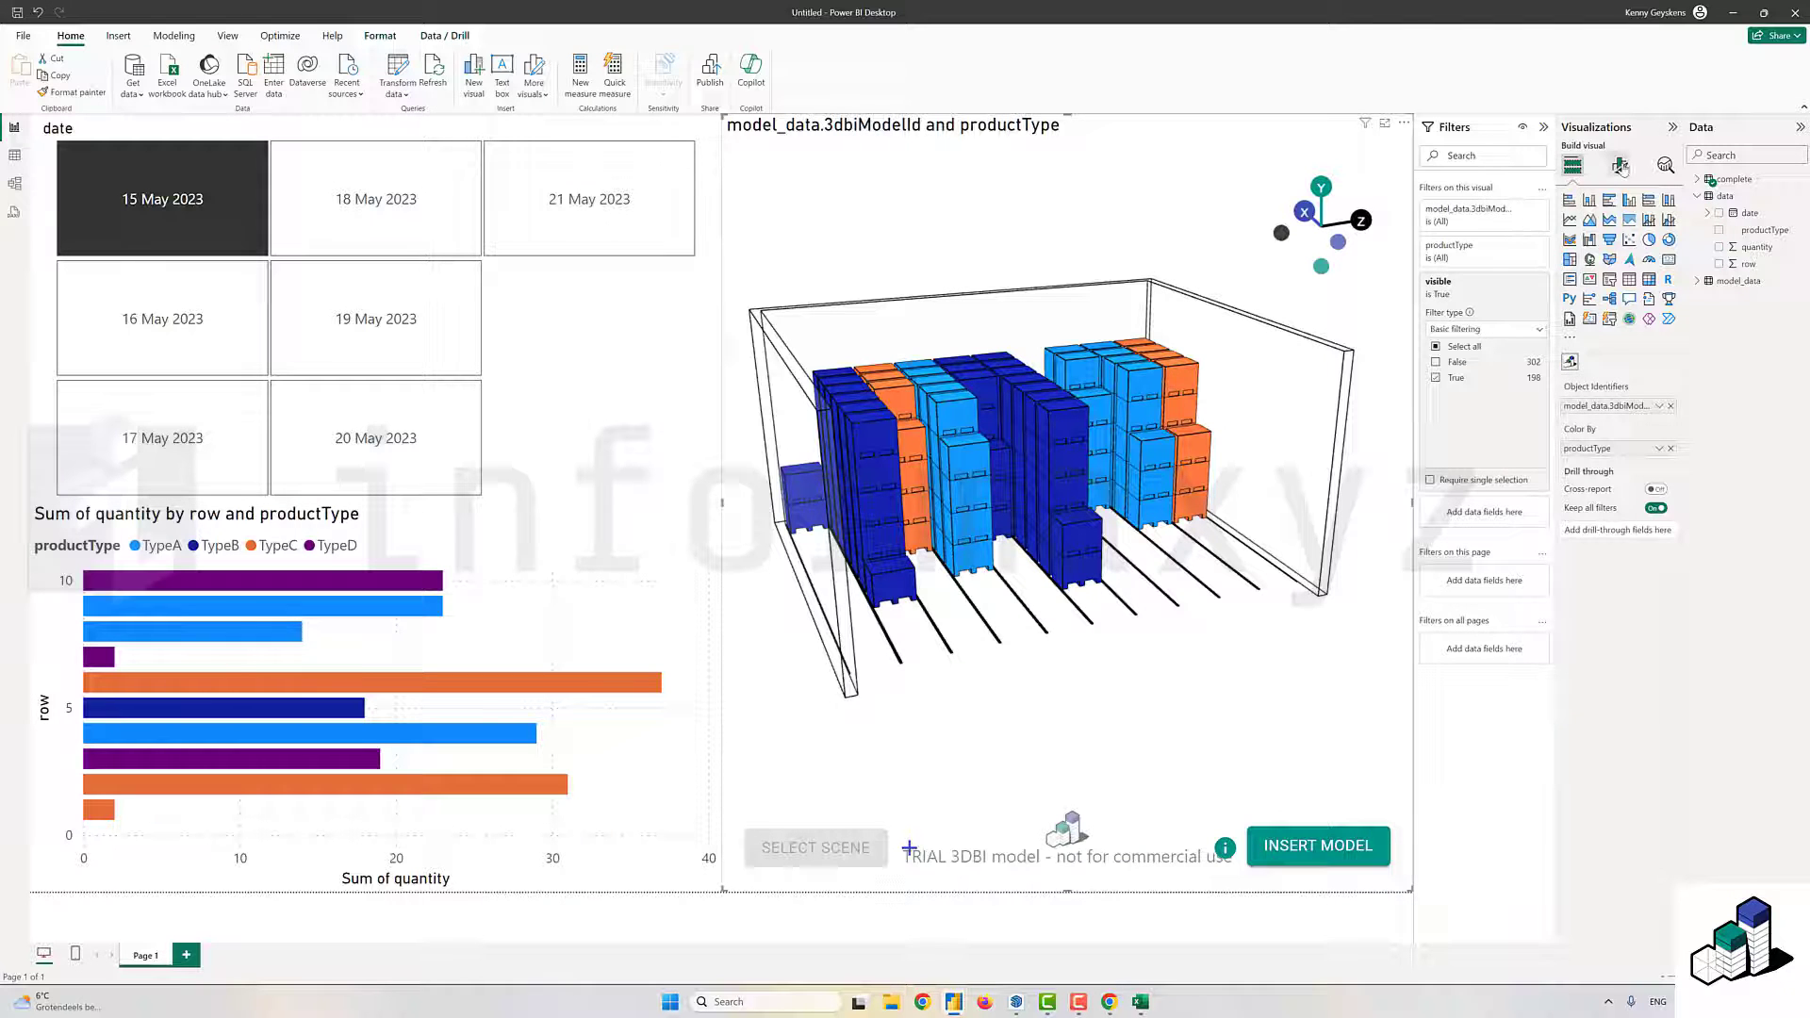
pyautogui.click(1620, 165)
pyautogui.click(1567, 293)
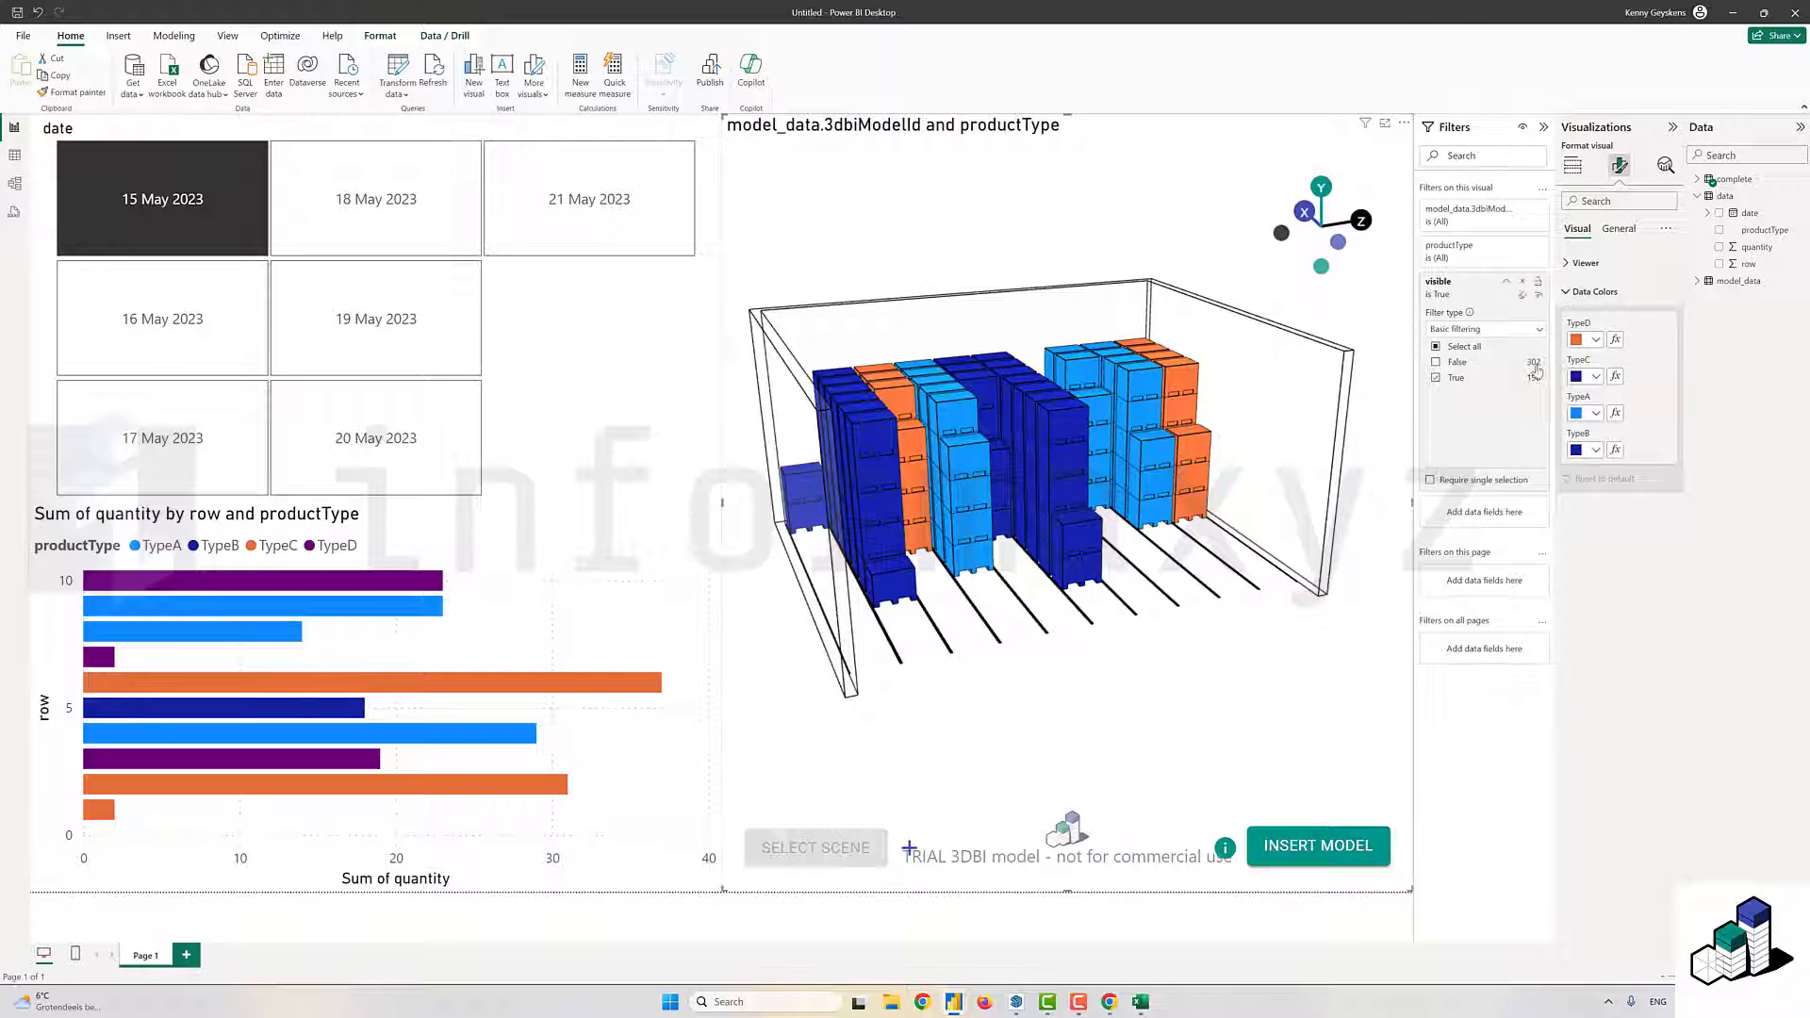
pyautogui.click(1596, 339)
pyautogui.click(1622, 388)
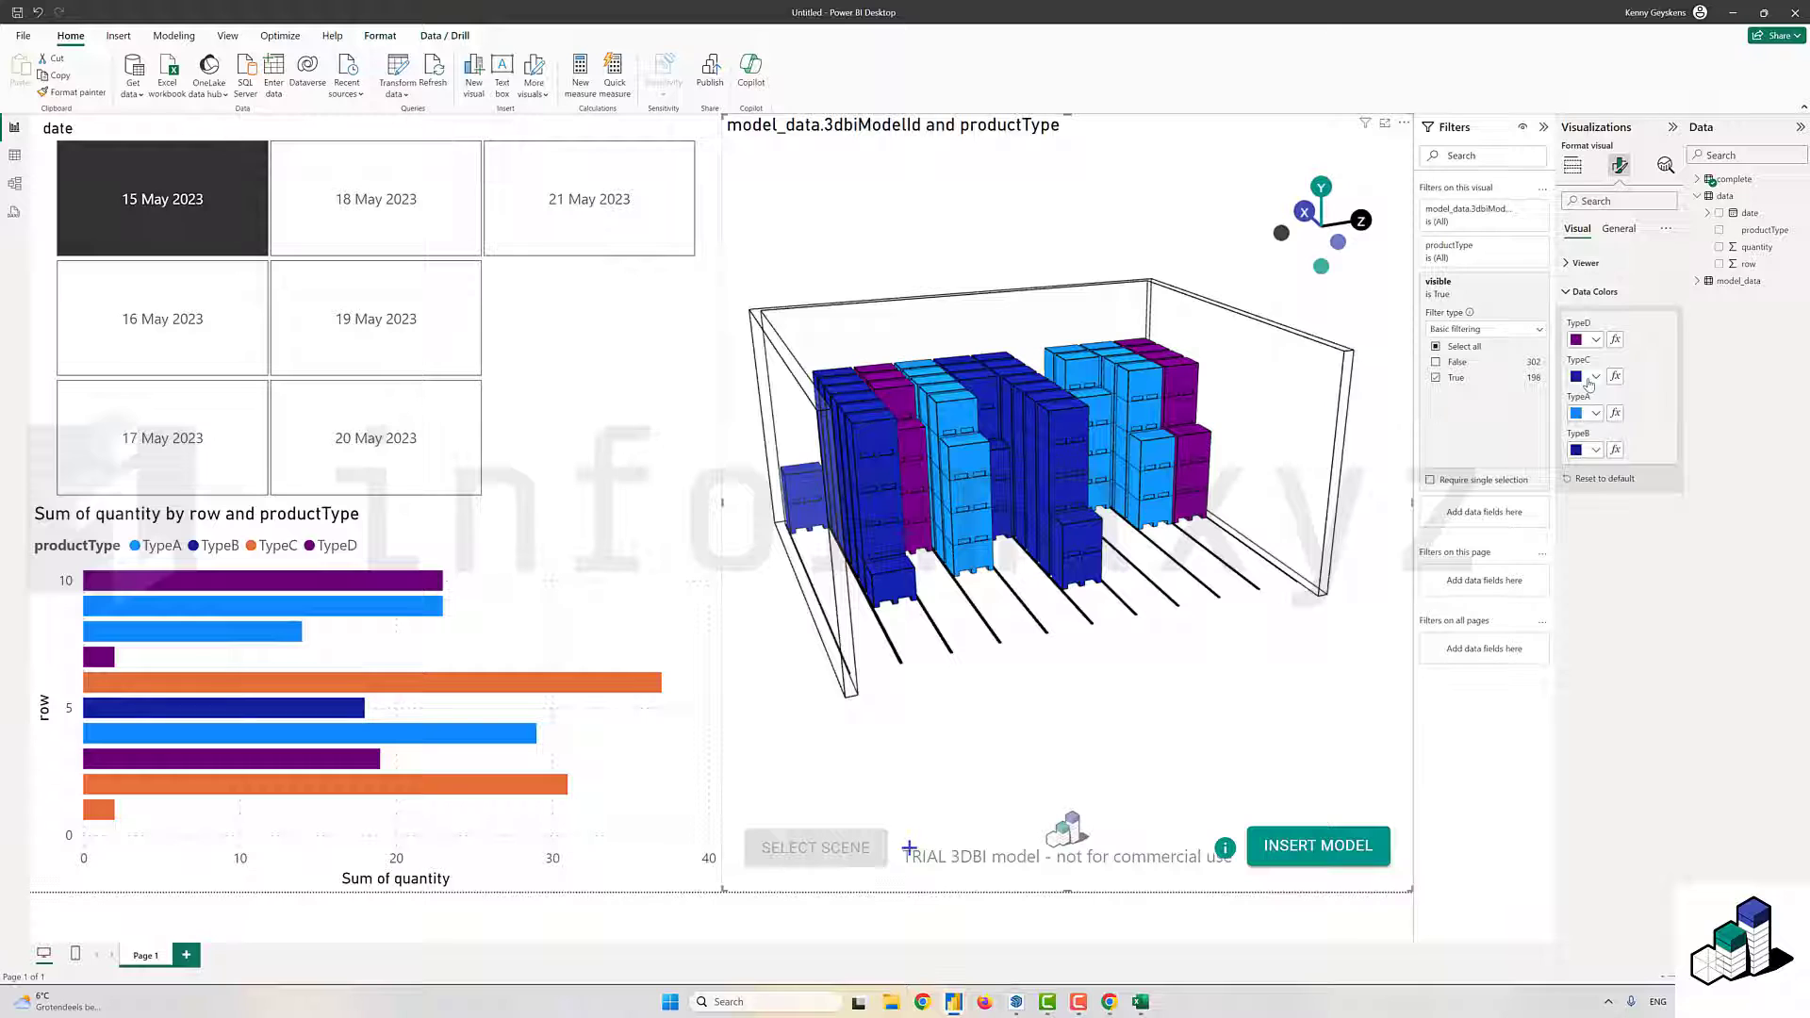
pyautogui.click(1595, 377)
pyautogui.click(1666, 439)
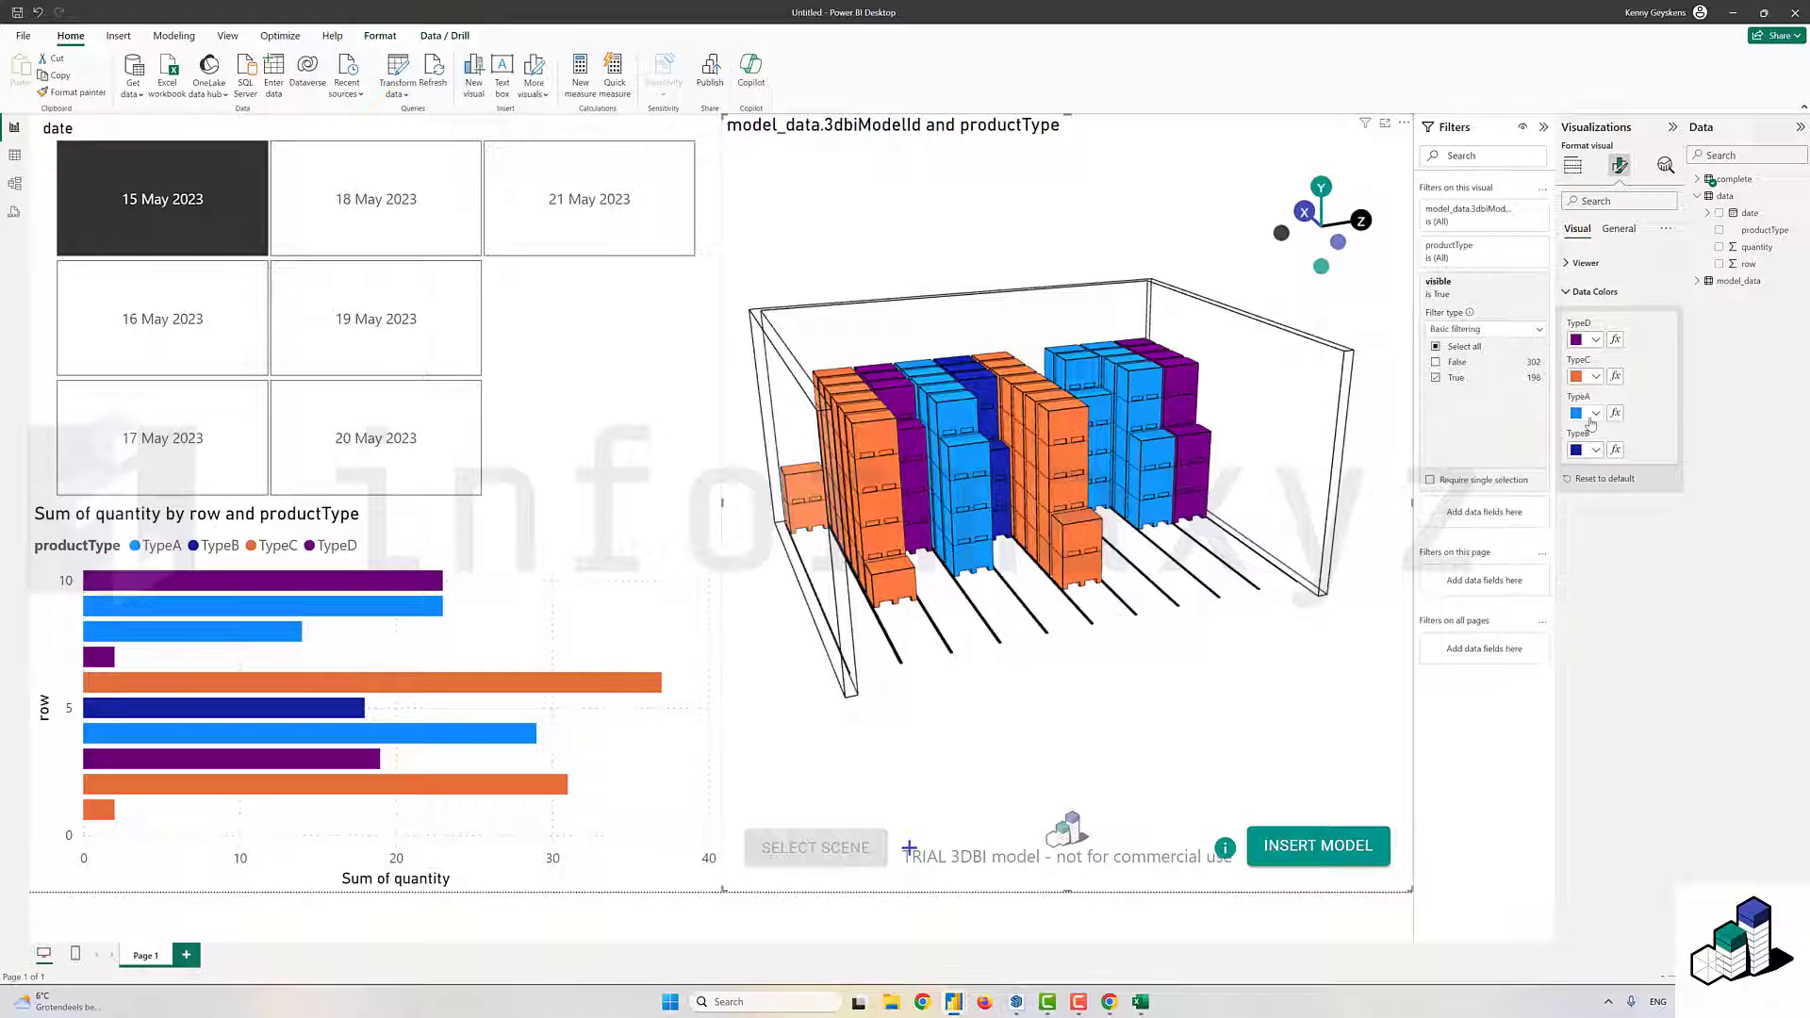
# - Filter the report through the dates from 15 to 21 May 2023 to compare the warehouse model with the bar chart
pyautogui.click(198, 335)
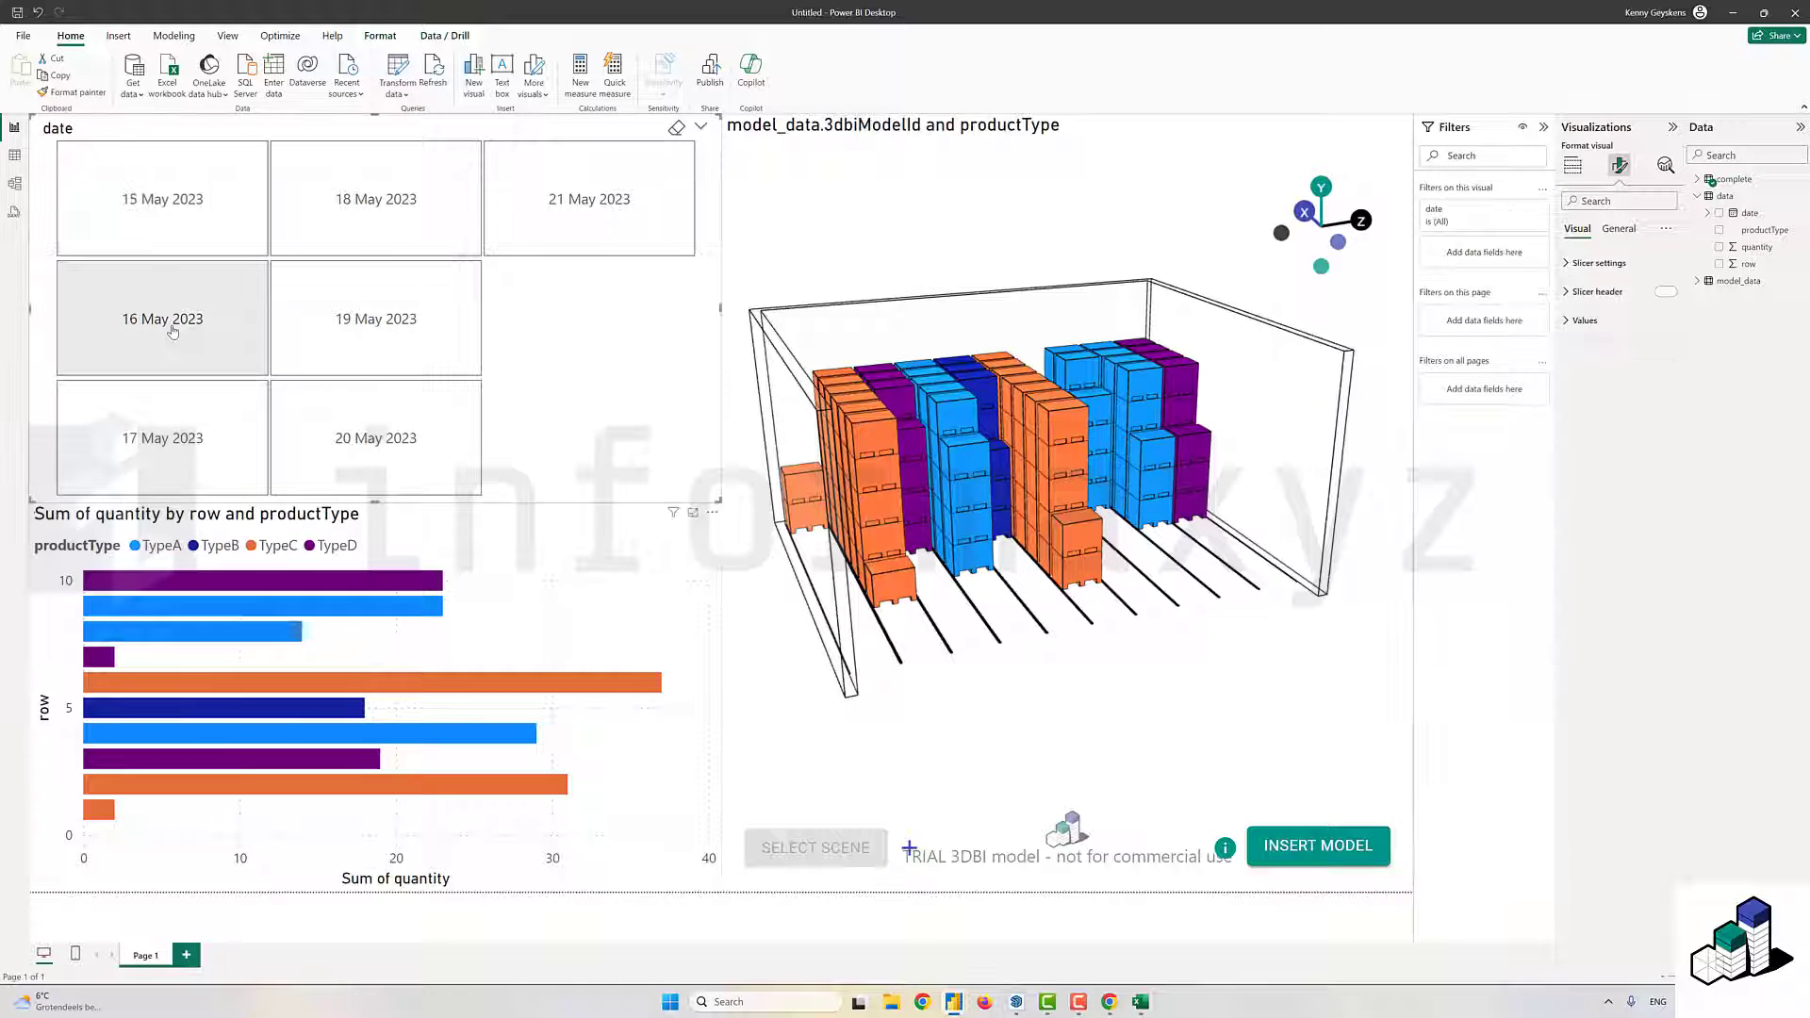
pyautogui.click(162, 438)
pyautogui.click(381, 229)
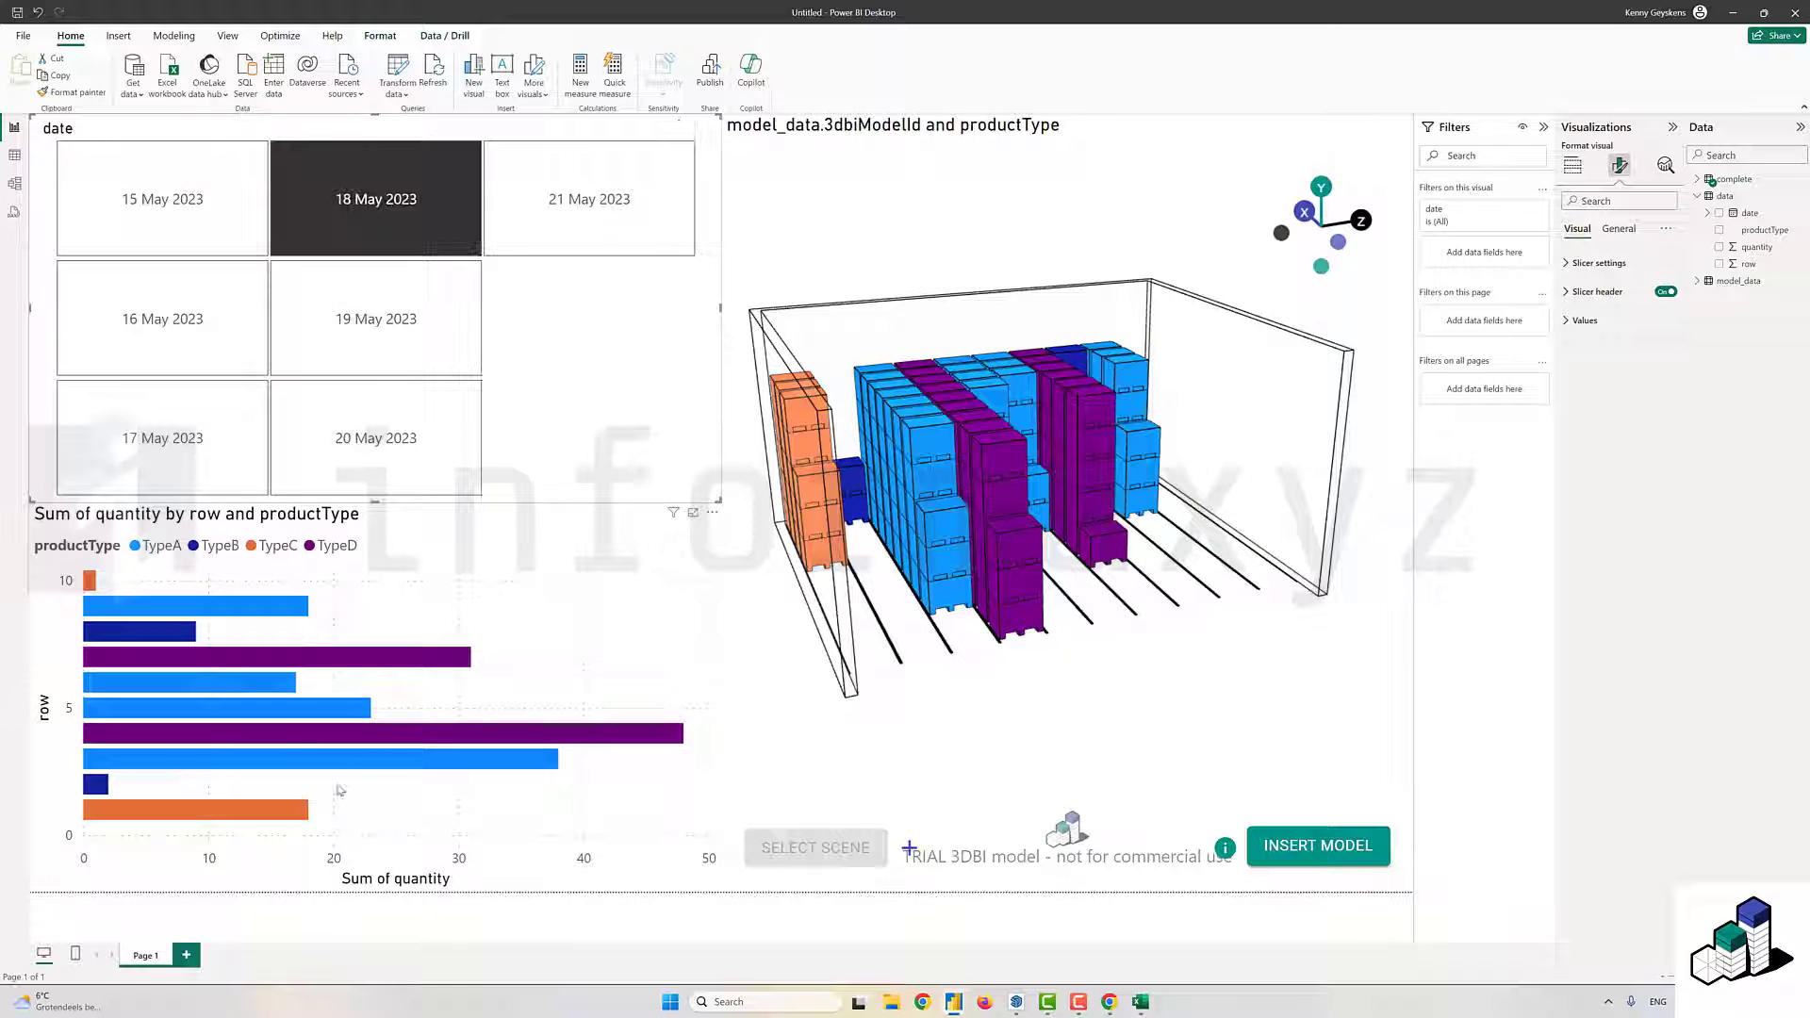
pyautogui.click(372, 345)
pyautogui.click(414, 469)
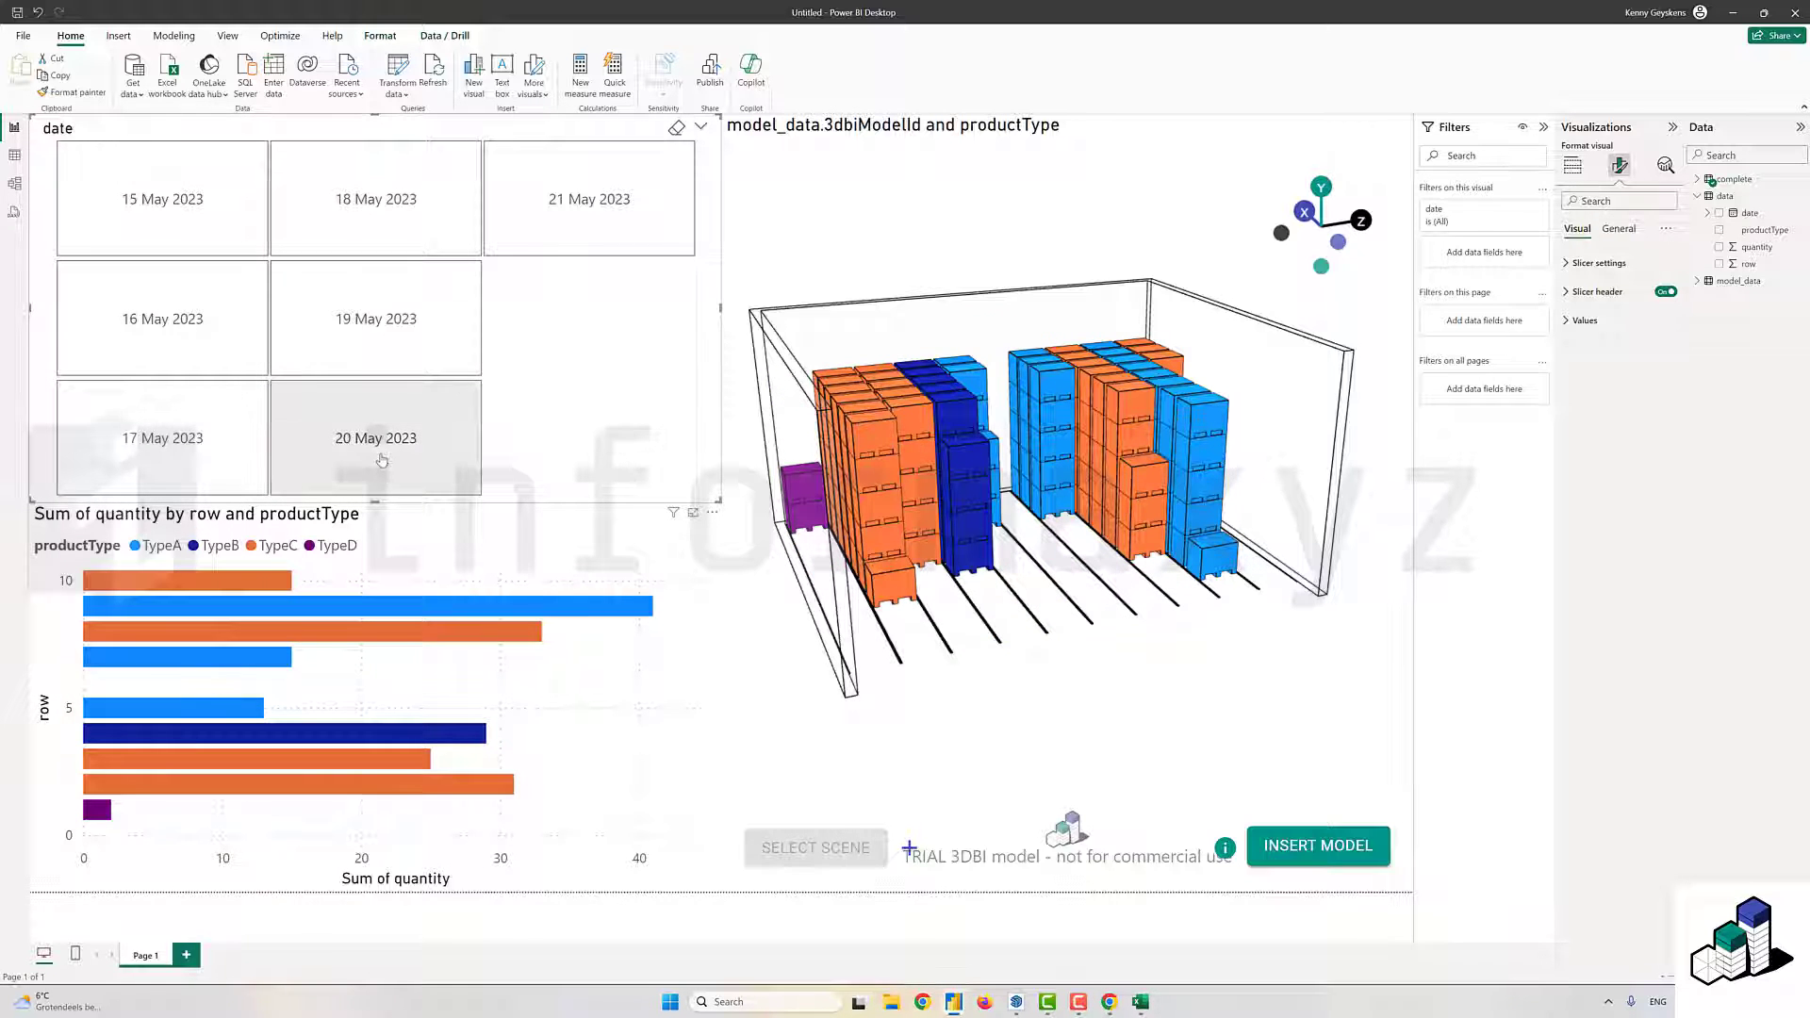
pyautogui.click(594, 219)
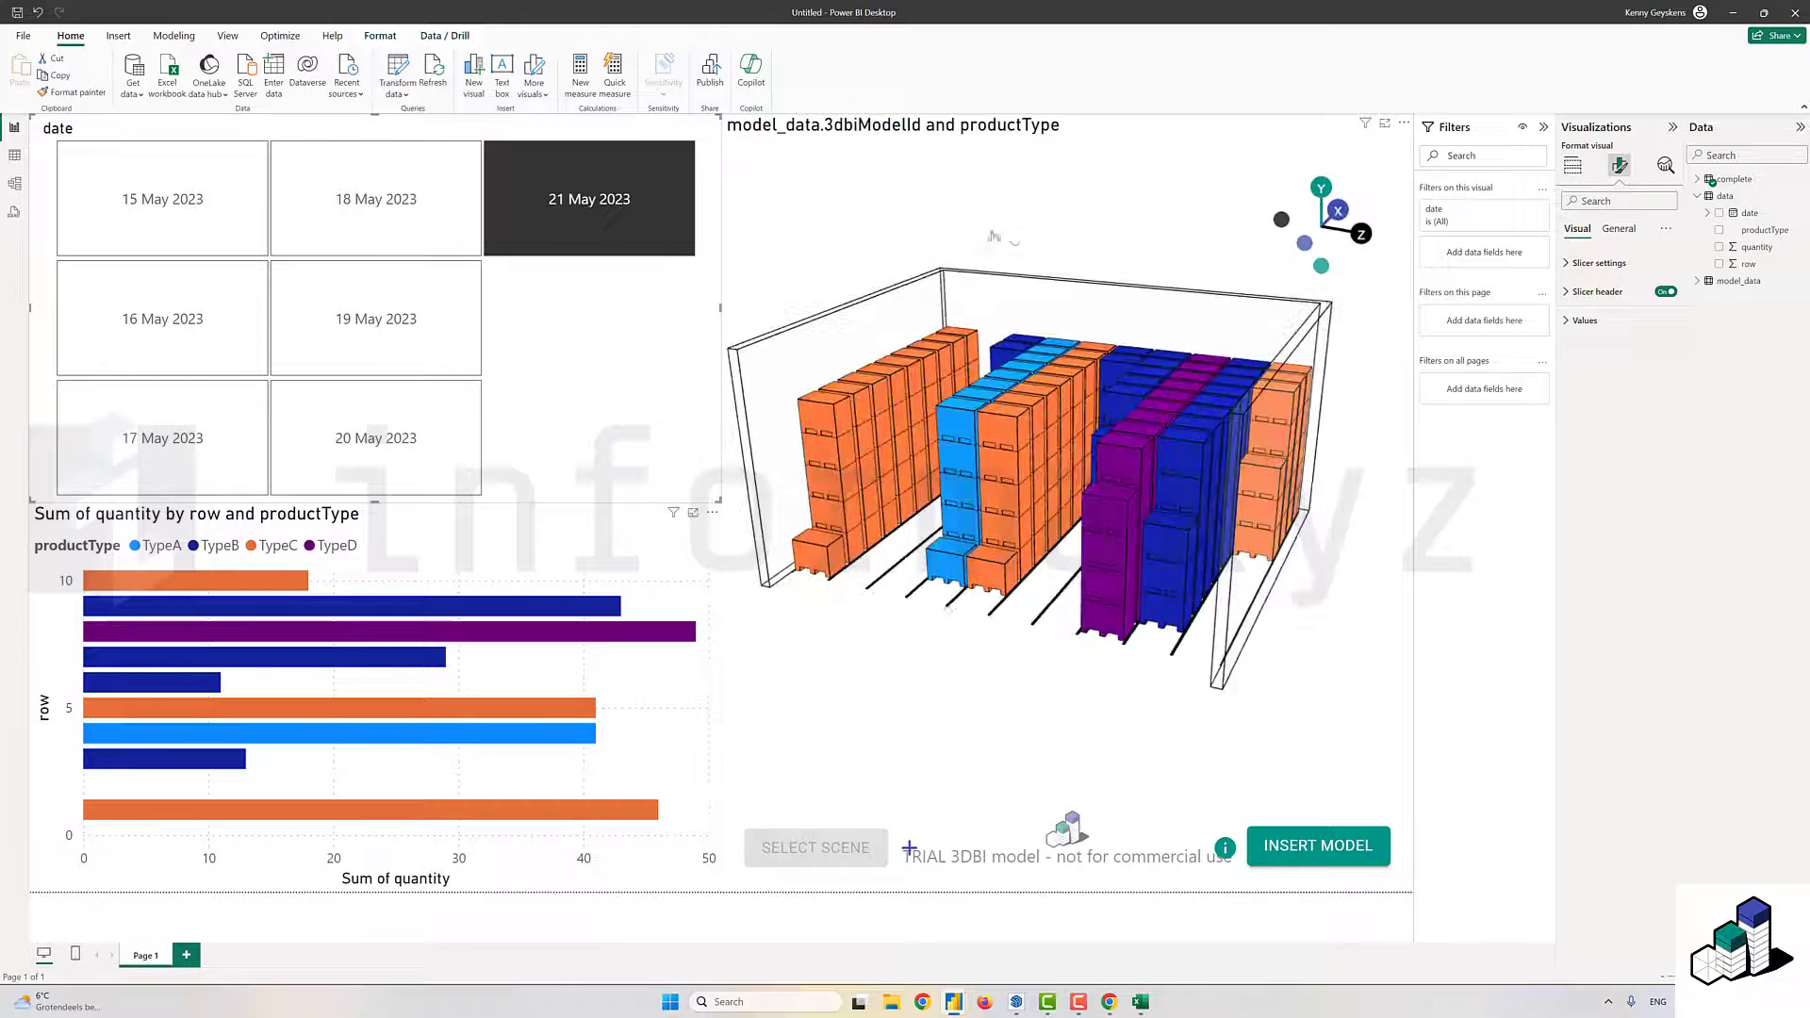
pyautogui.moveTo(1000, 244); pyautogui.dragTo(1059, 242)
pyautogui.click(170, 226)
pyautogui.click(189, 330)
pyautogui.click(195, 439)
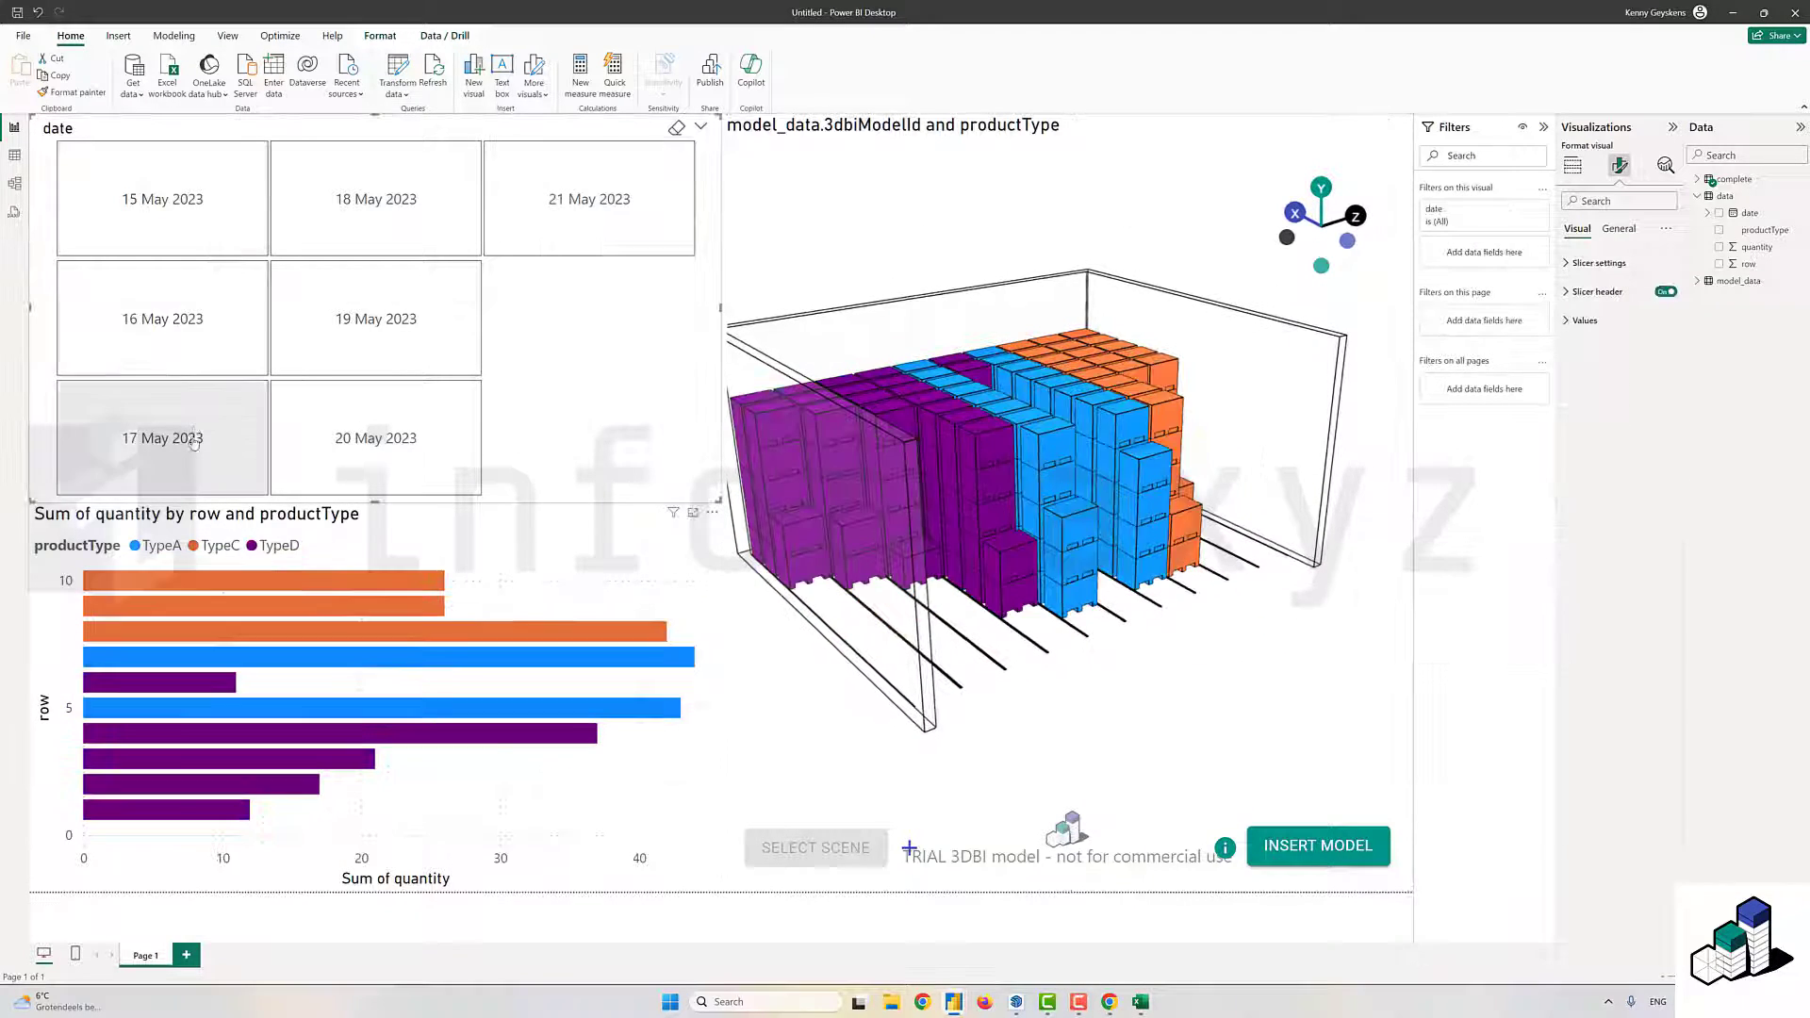
pyautogui.click(330, 233)
pyautogui.click(378, 320)
pyautogui.click(377, 438)
pyautogui.click(590, 203)
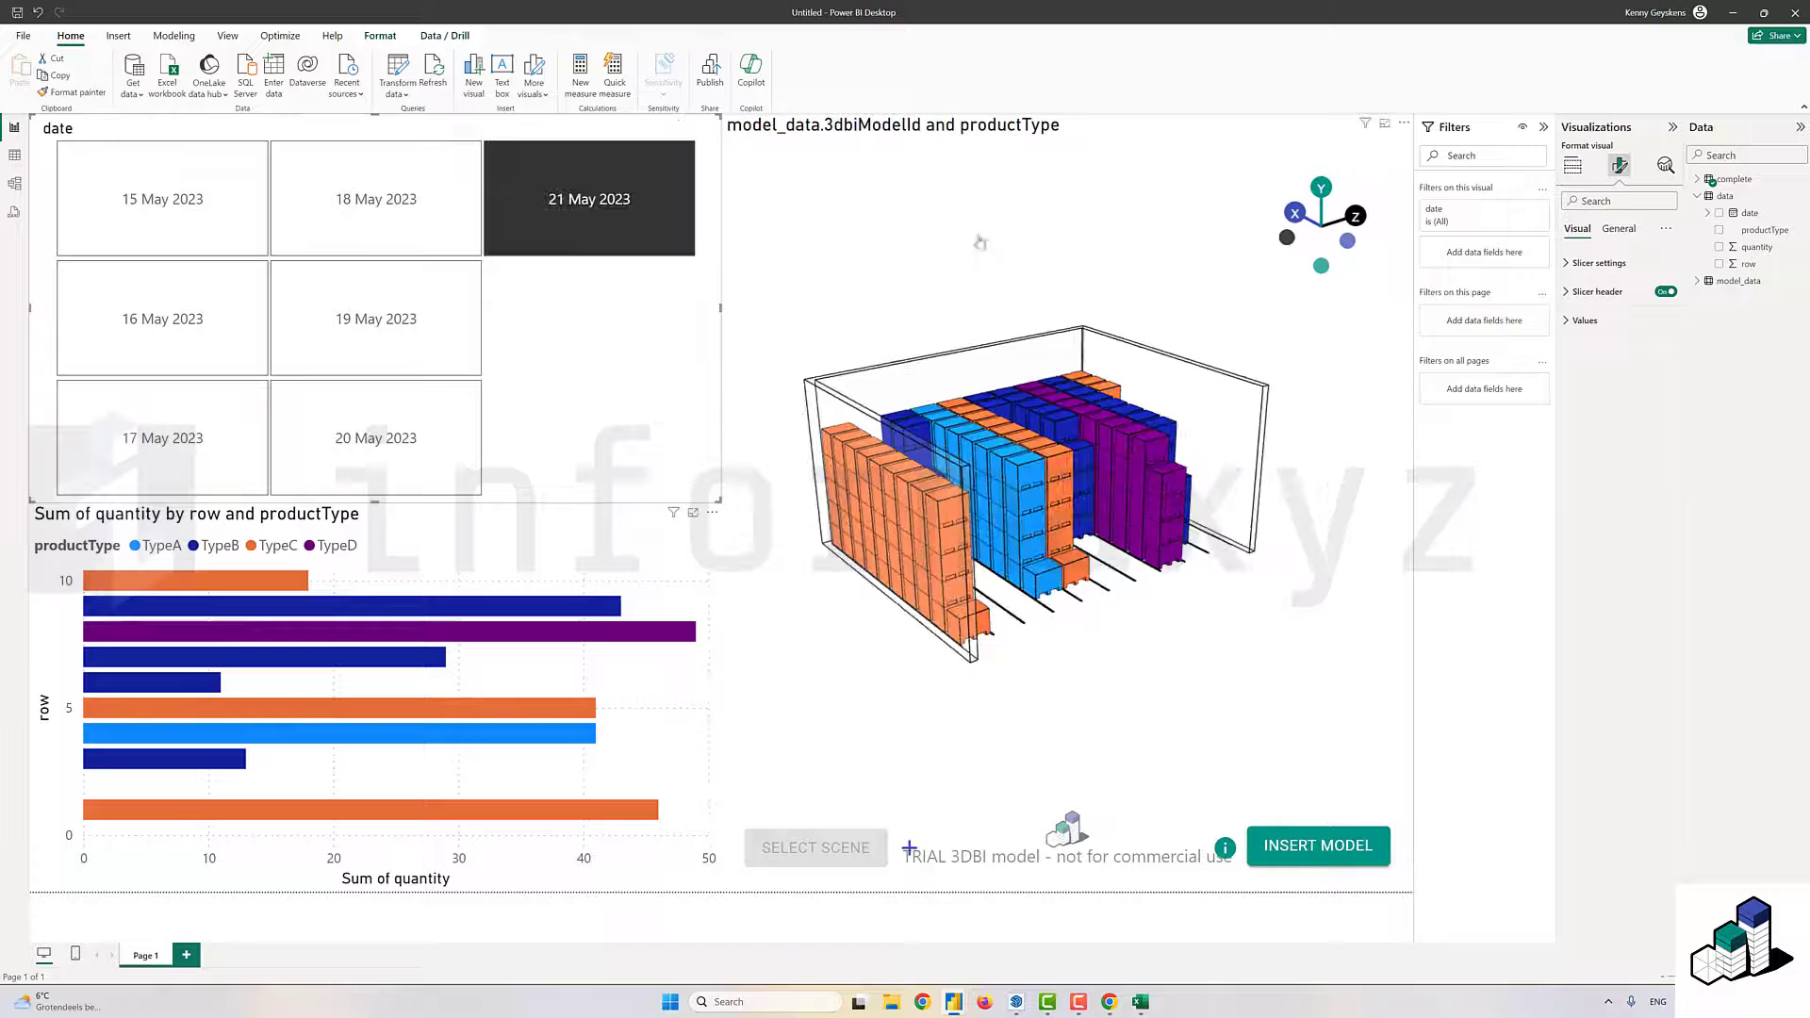
# - Turn on the ground shadow plane in the 3DBI visual's viewer settings
pyautogui.click(891, 253)
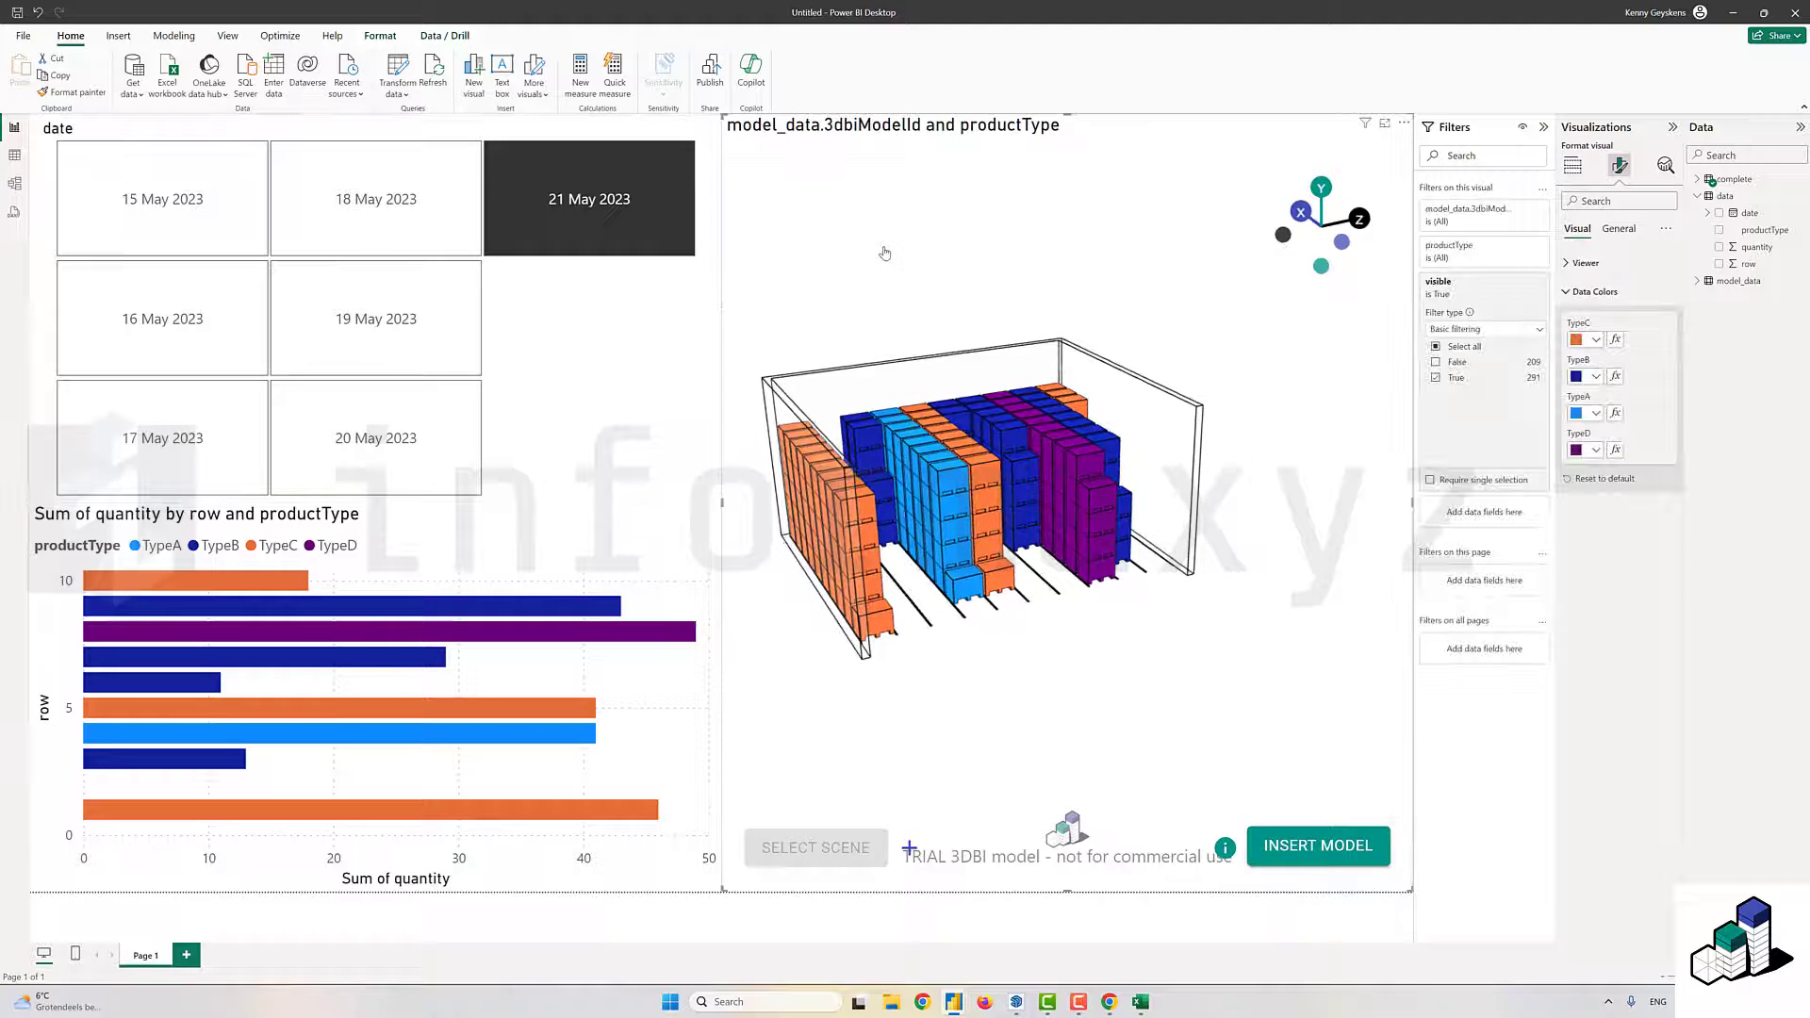
pyautogui.click(1618, 231)
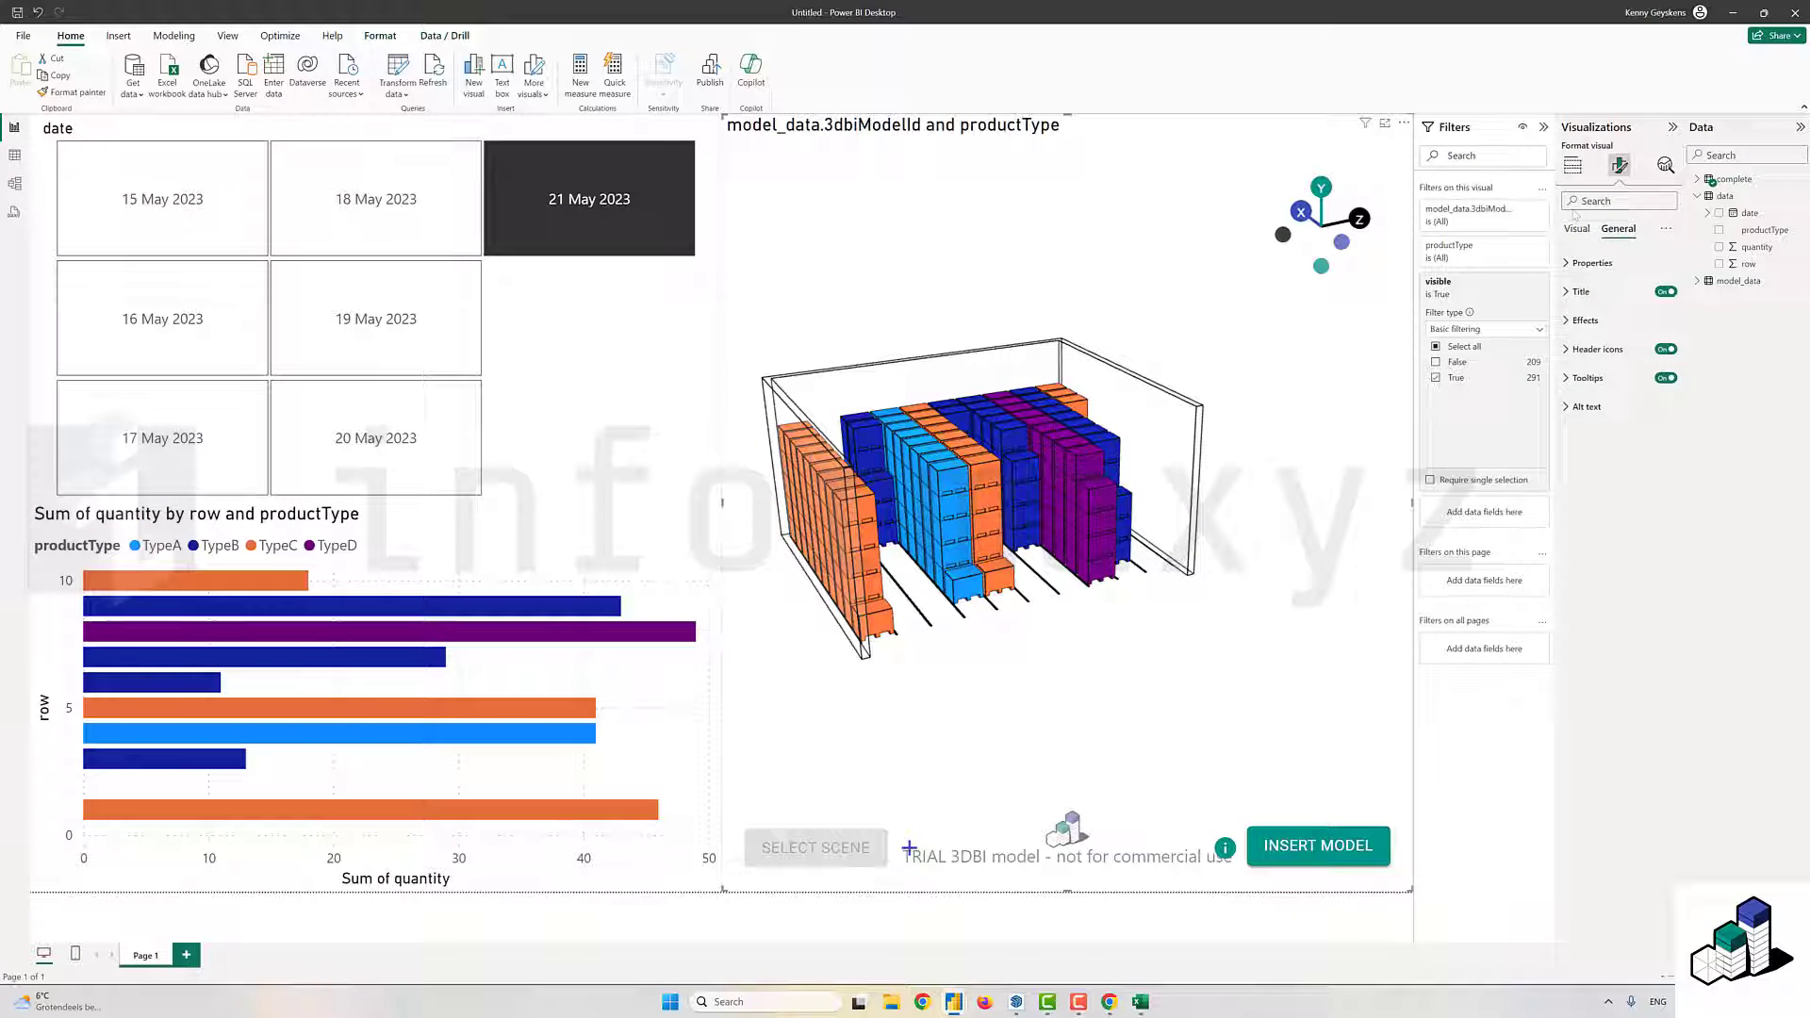
pyautogui.click(1578, 229)
pyautogui.click(1572, 292)
pyautogui.click(1577, 263)
pyautogui.click(1661, 315)
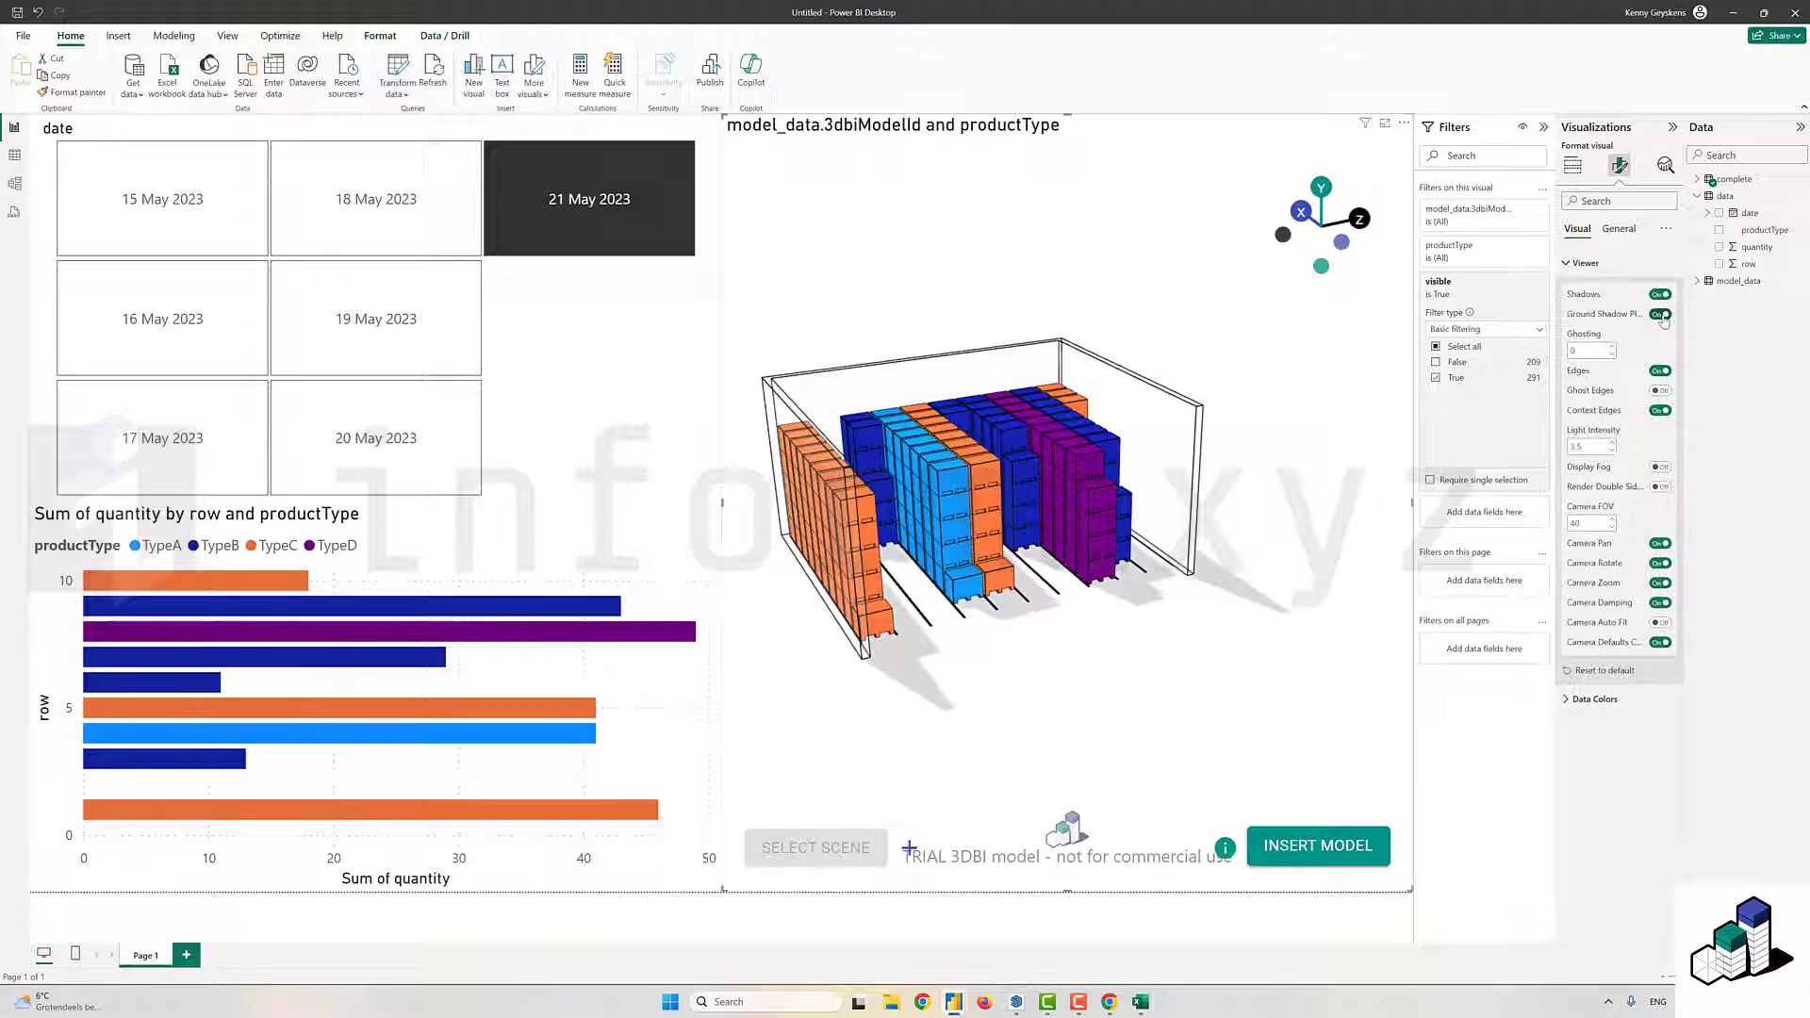
pyautogui.moveTo(969, 340)
pyautogui.mouseDown()
pyautogui.moveTo(808, 291)
pyautogui.moveTo(885, 295)
pyautogui.moveTo(977, 348)
pyautogui.mouseUp()
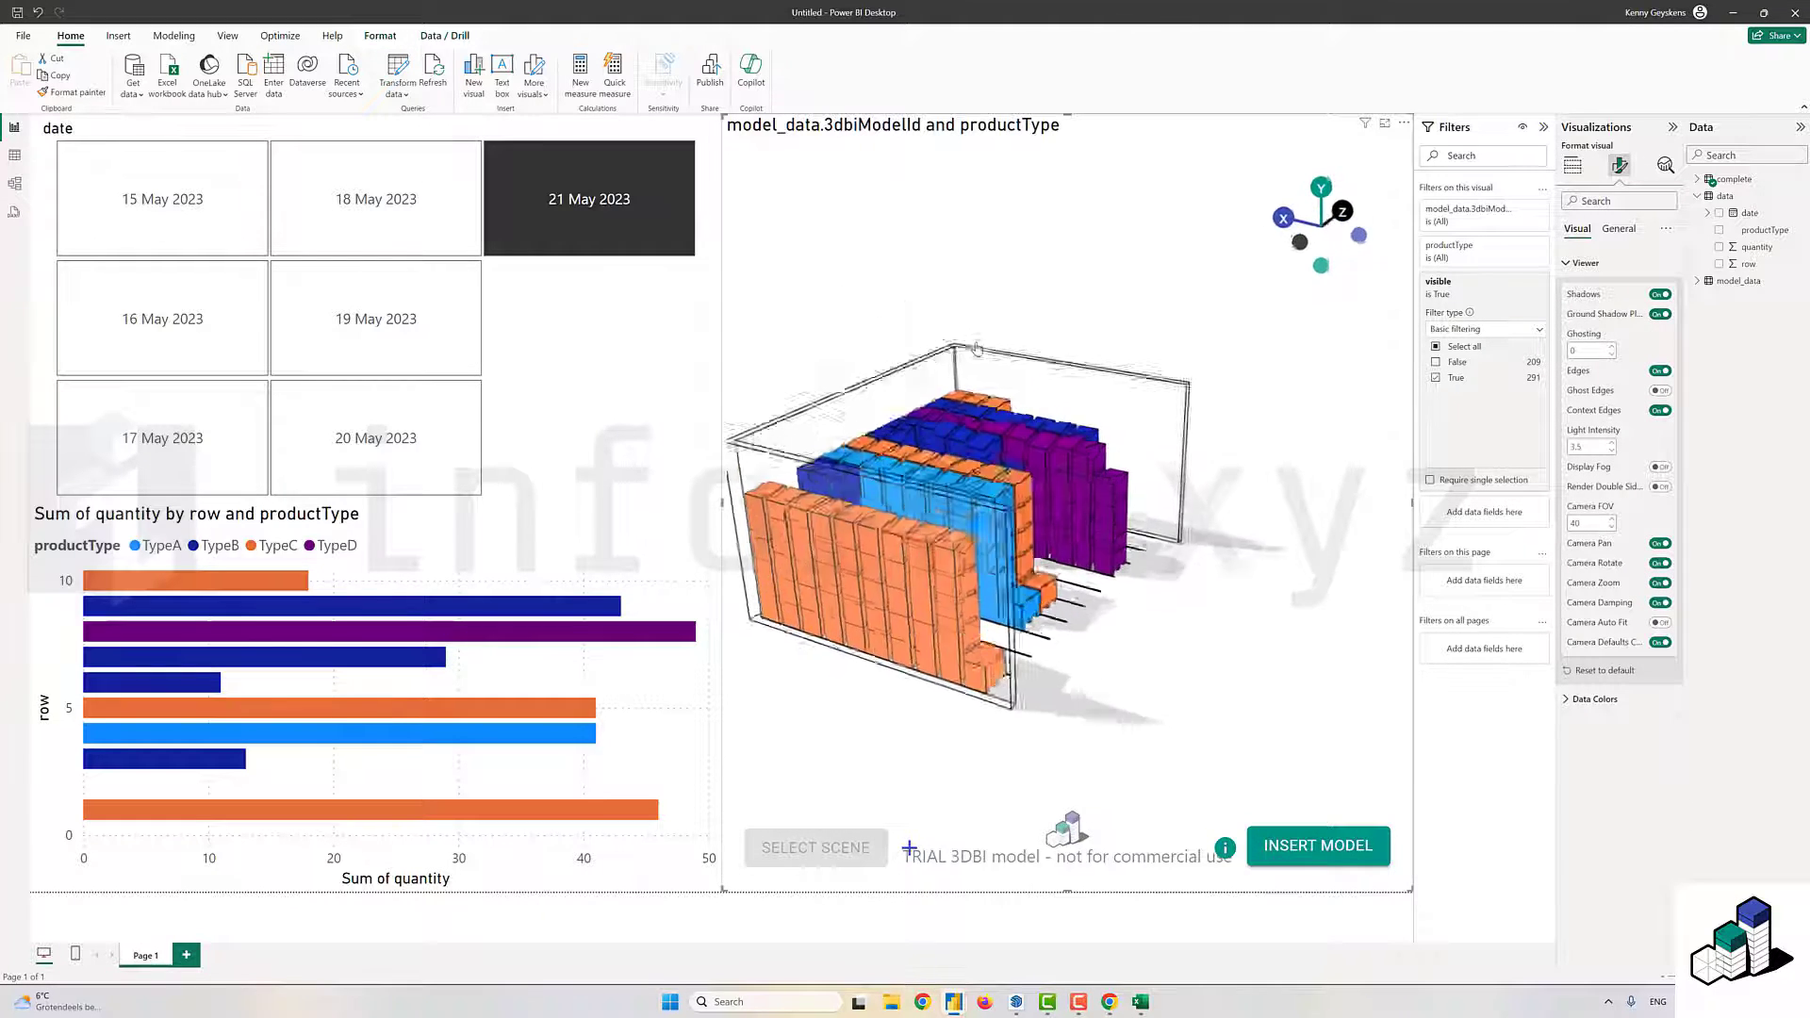
# - Toggle the context edges off and back on, and set the 3DBI viewer's camera FOV to 15
pyautogui.click(1660, 411)
pyautogui.click(1661, 410)
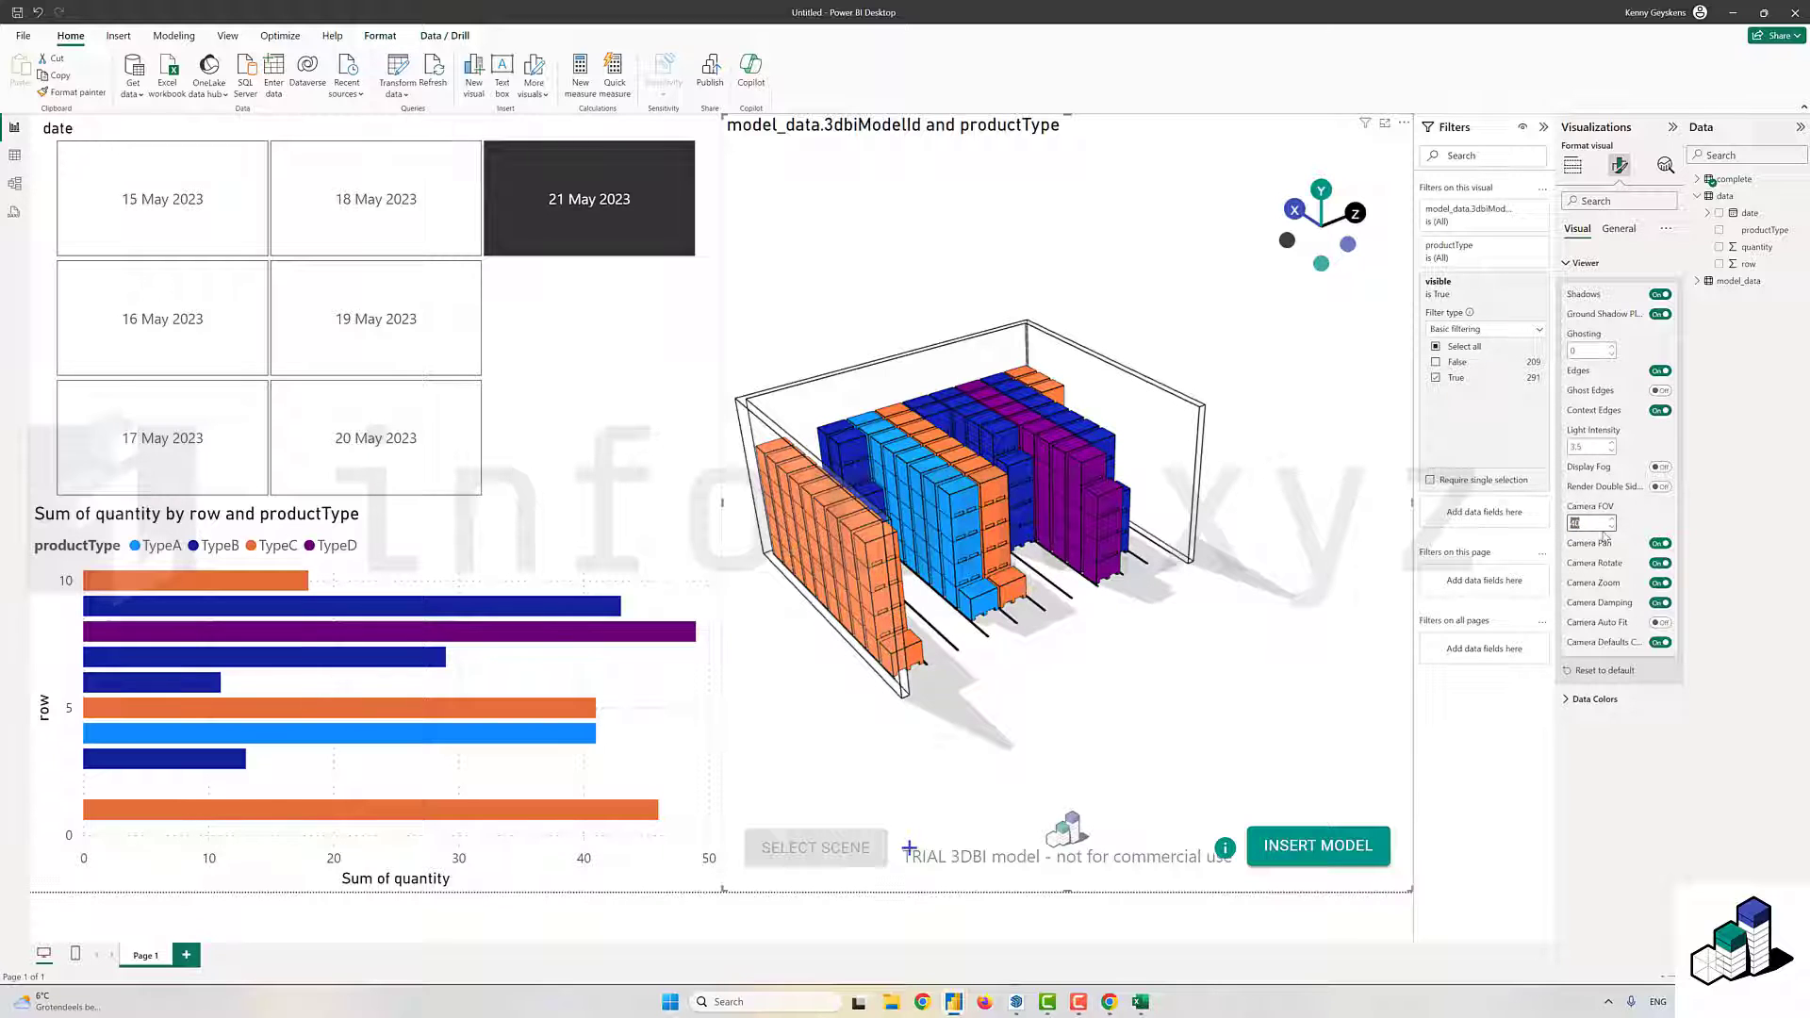
pyautogui.scroll(-3, 1063, 420)
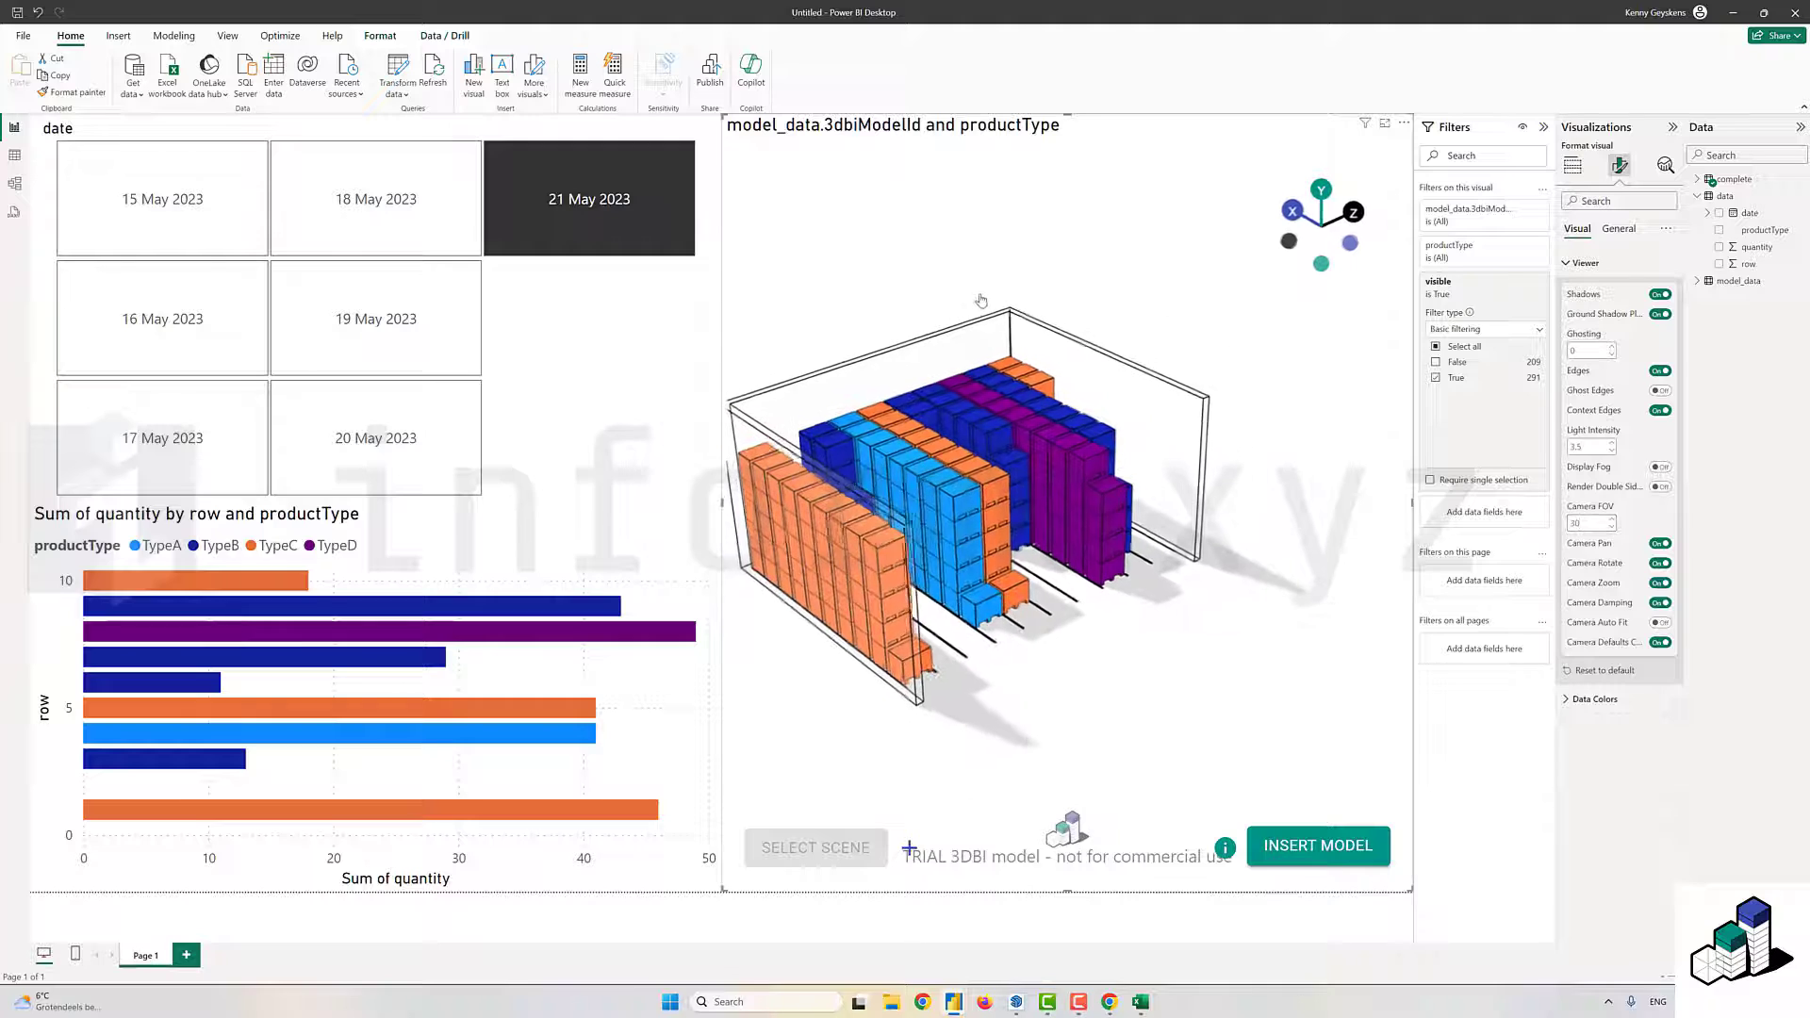
pyautogui.moveTo(1597, 524); pyautogui.dragTo(1531, 533)
pyautogui.write('15')
pyautogui.press('Return')
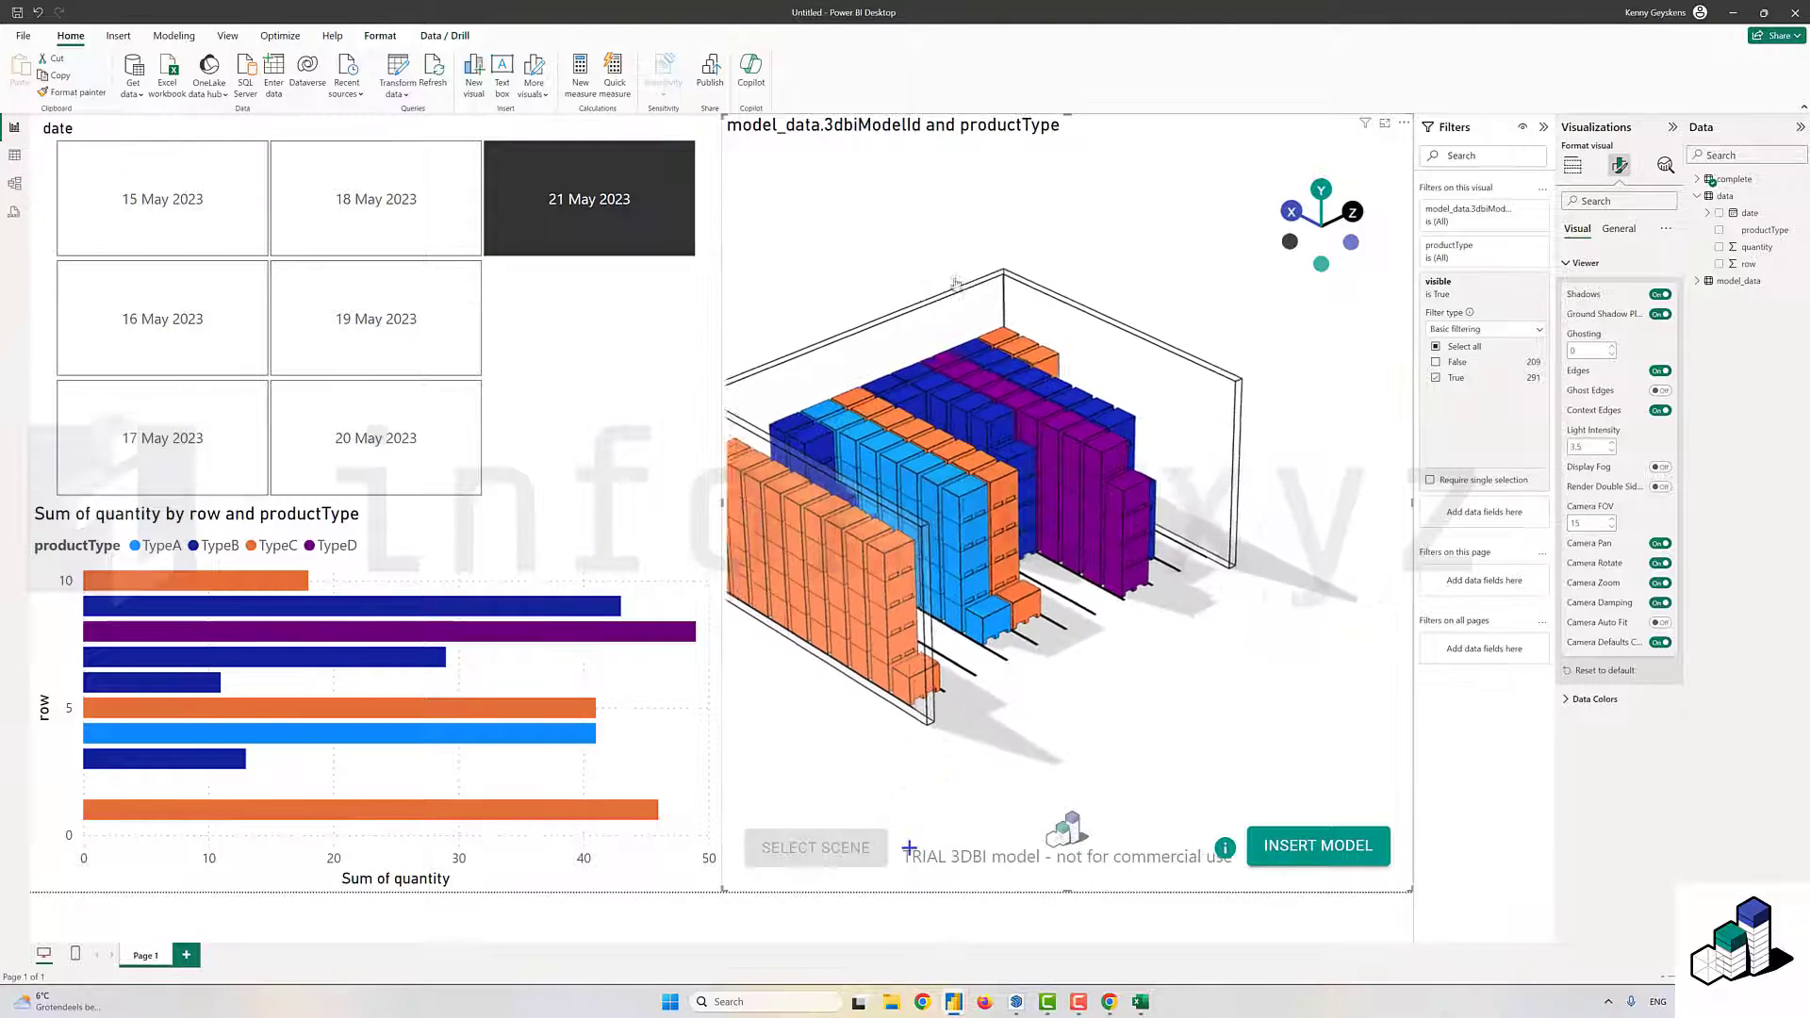
# - Filter the report by successive dates from 15 May to 21 May 2023 to review the restyled warehouse view
pyautogui.click(162, 226)
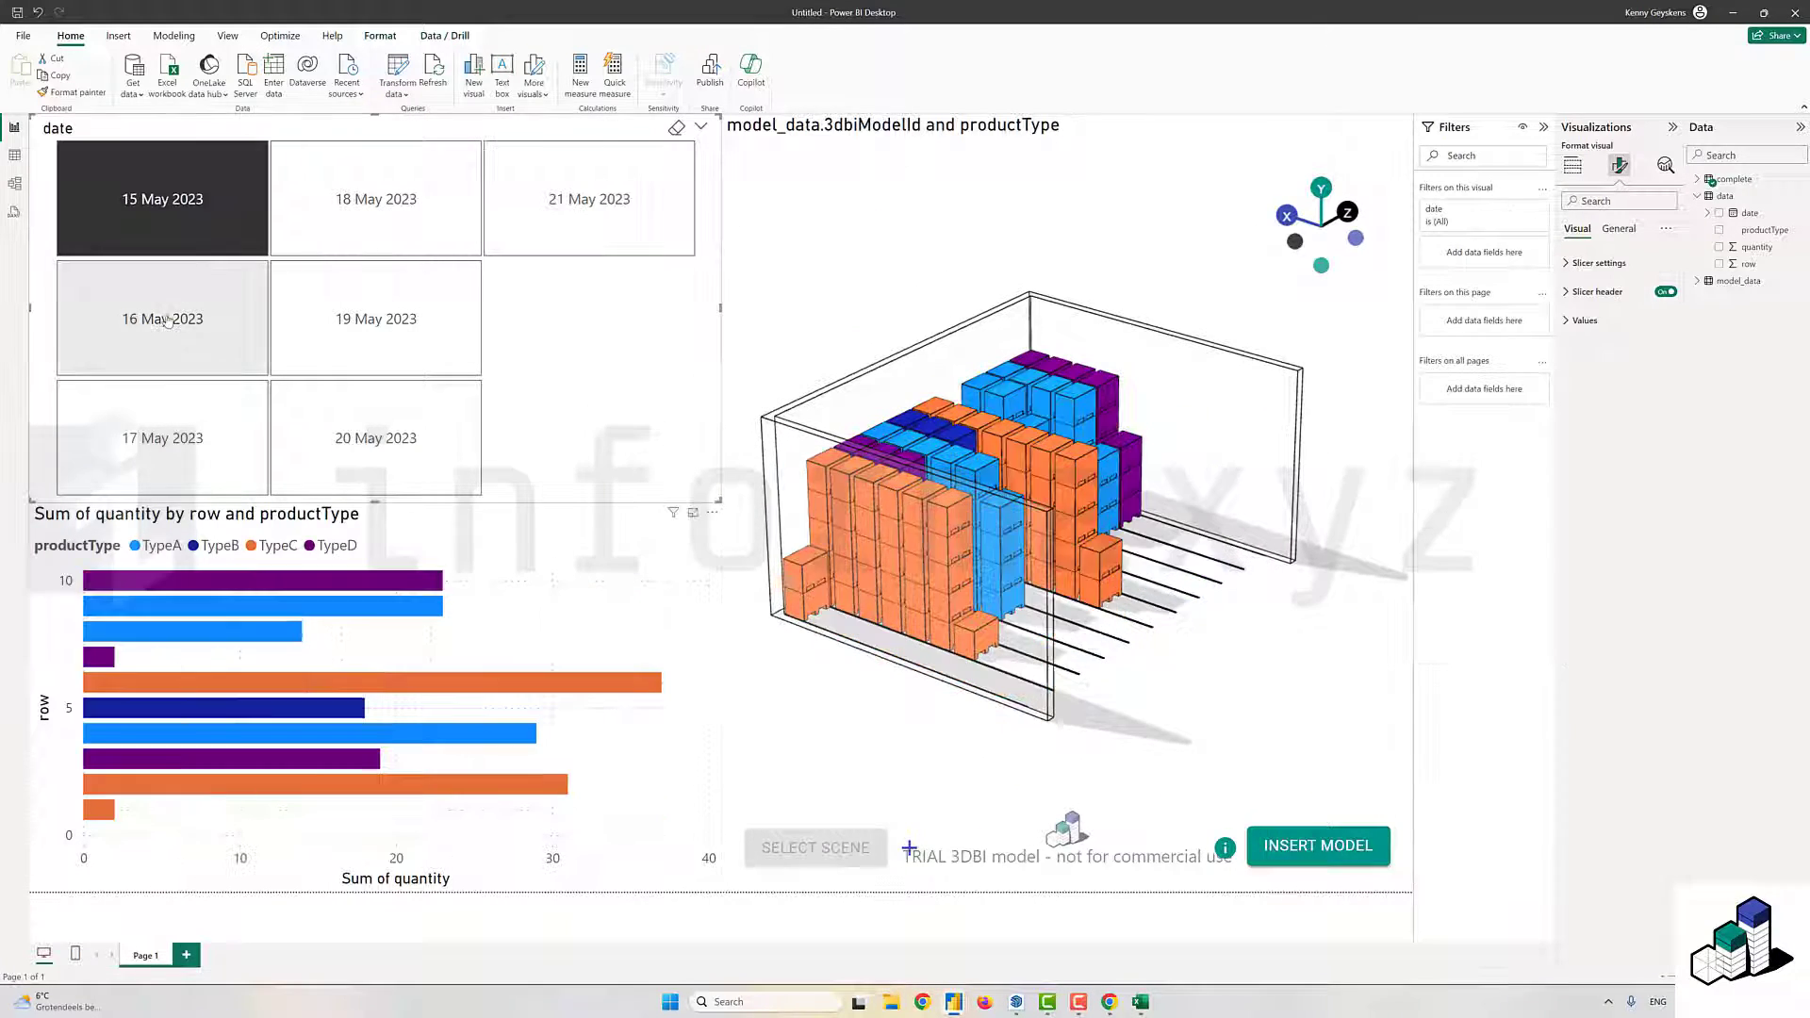
pyautogui.click(174, 319)
pyautogui.click(201, 419)
pyautogui.click(345, 217)
pyautogui.click(375, 437)
pyautogui.click(589, 198)
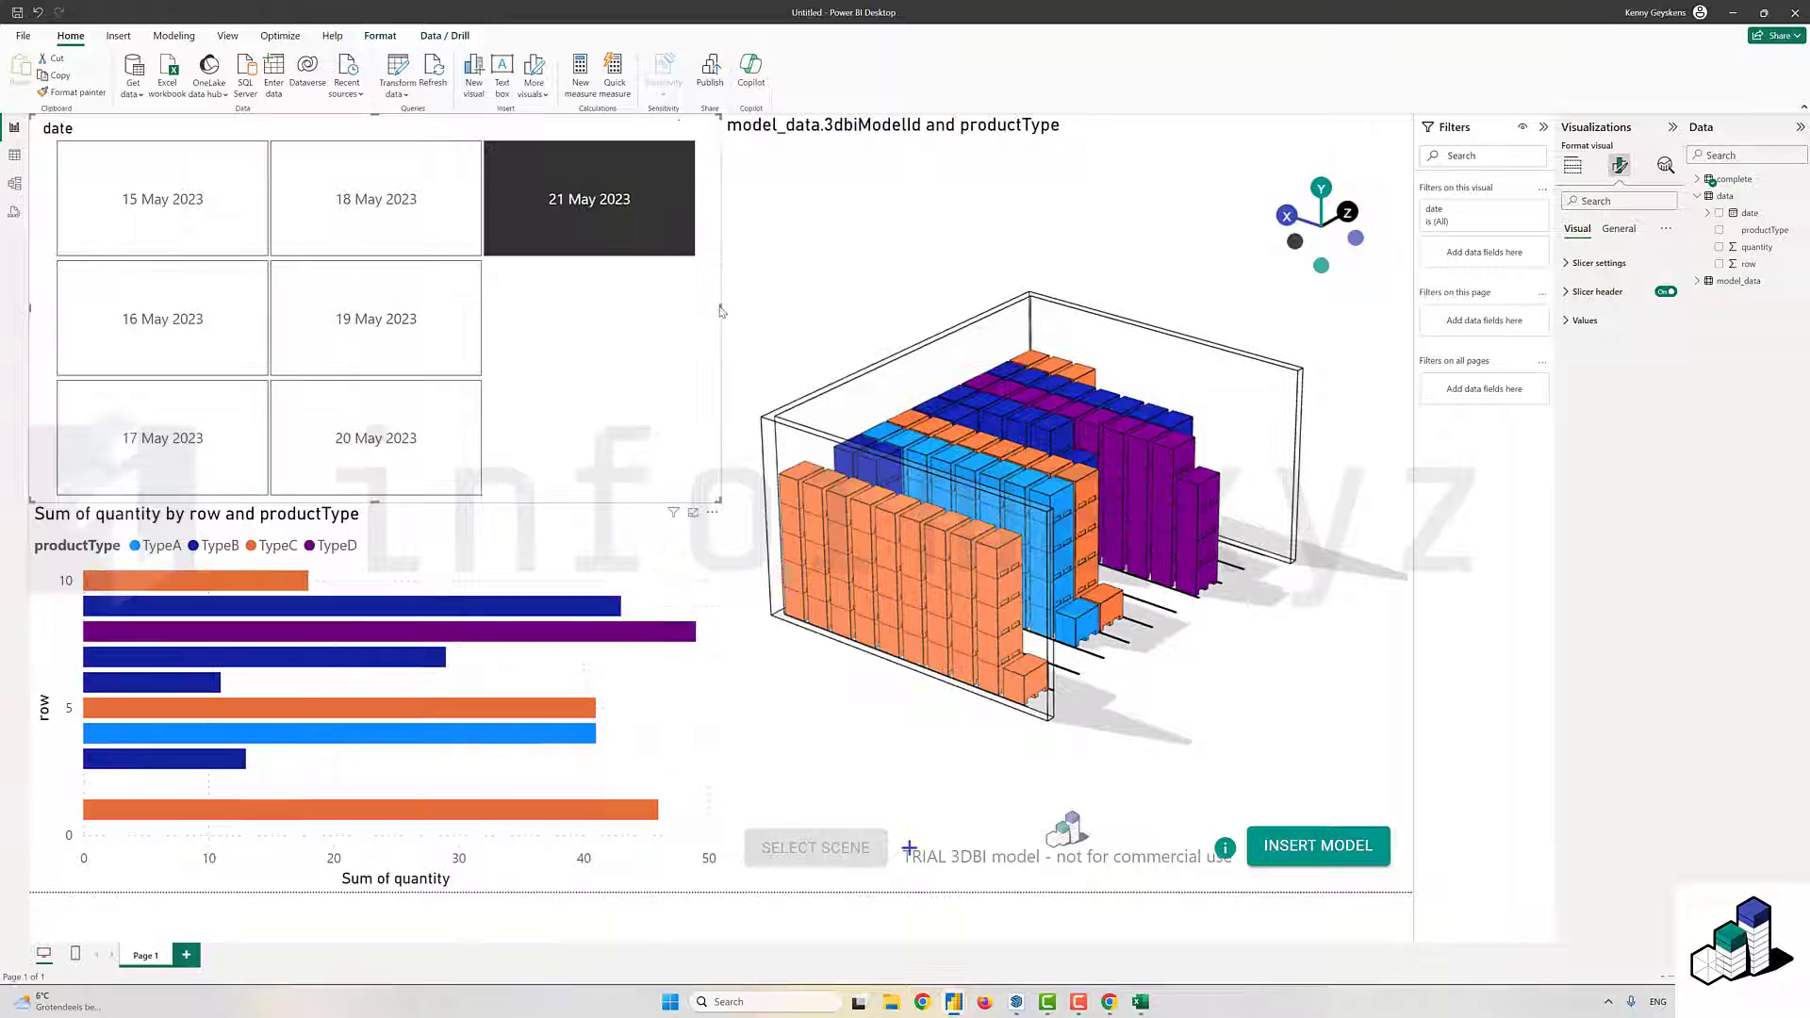
# - Narrow the date slicer to about half its width and place a copy of it in the freed space beside it
pyautogui.moveTo(720, 307); pyautogui.dragTo(370, 307)
pyautogui.click(528, 301)
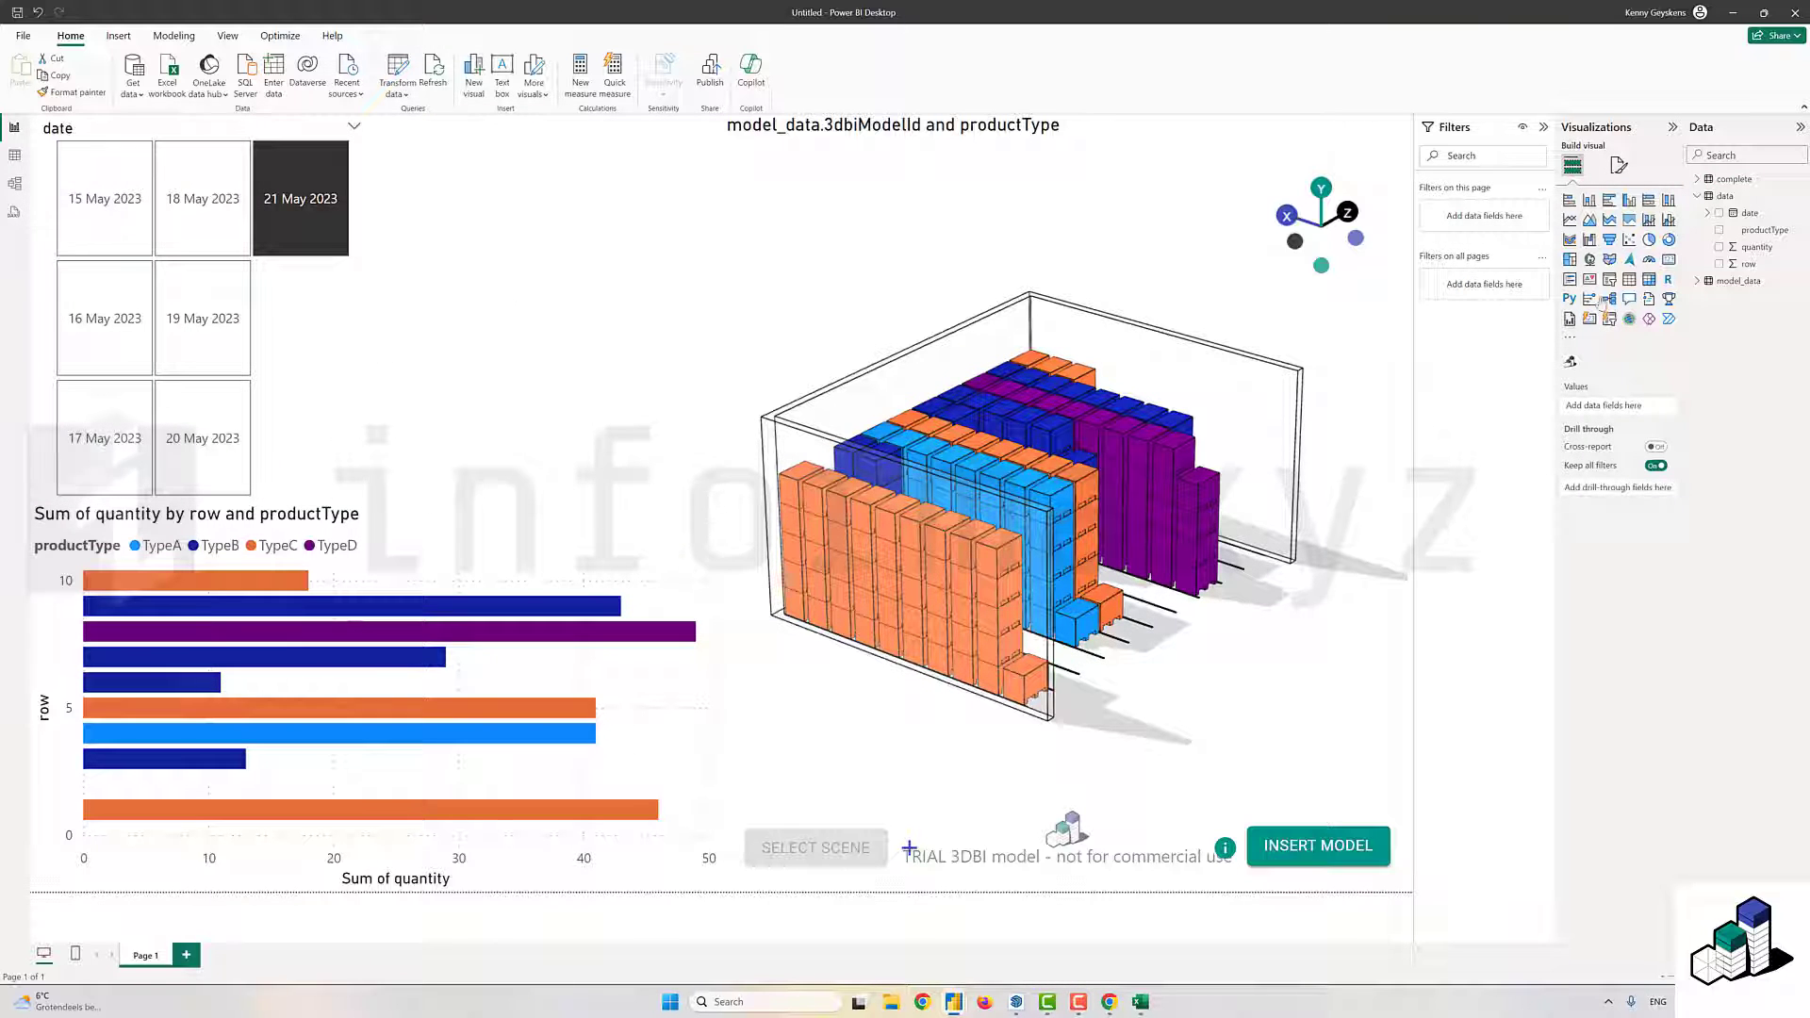
pyautogui.click(319, 337)
pyautogui.hotkey('ctrl', 'v')
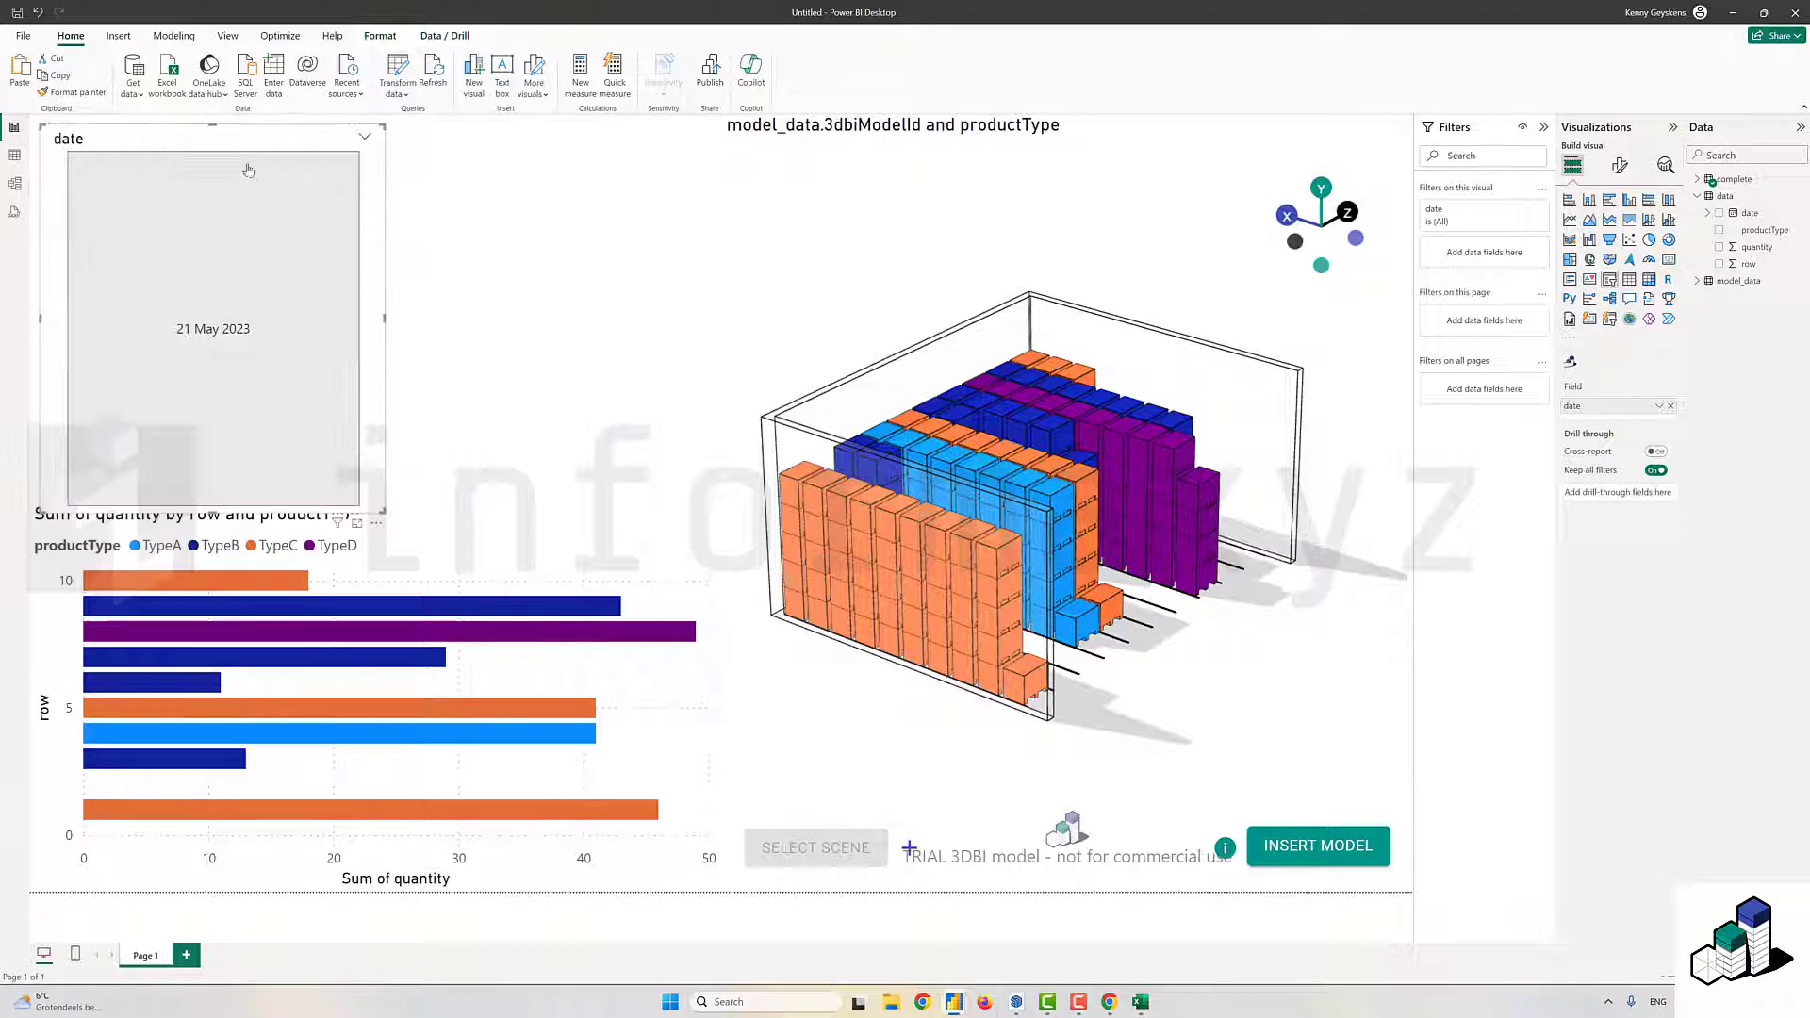
pyautogui.moveTo(243, 153); pyautogui.dragTo(556, 136)
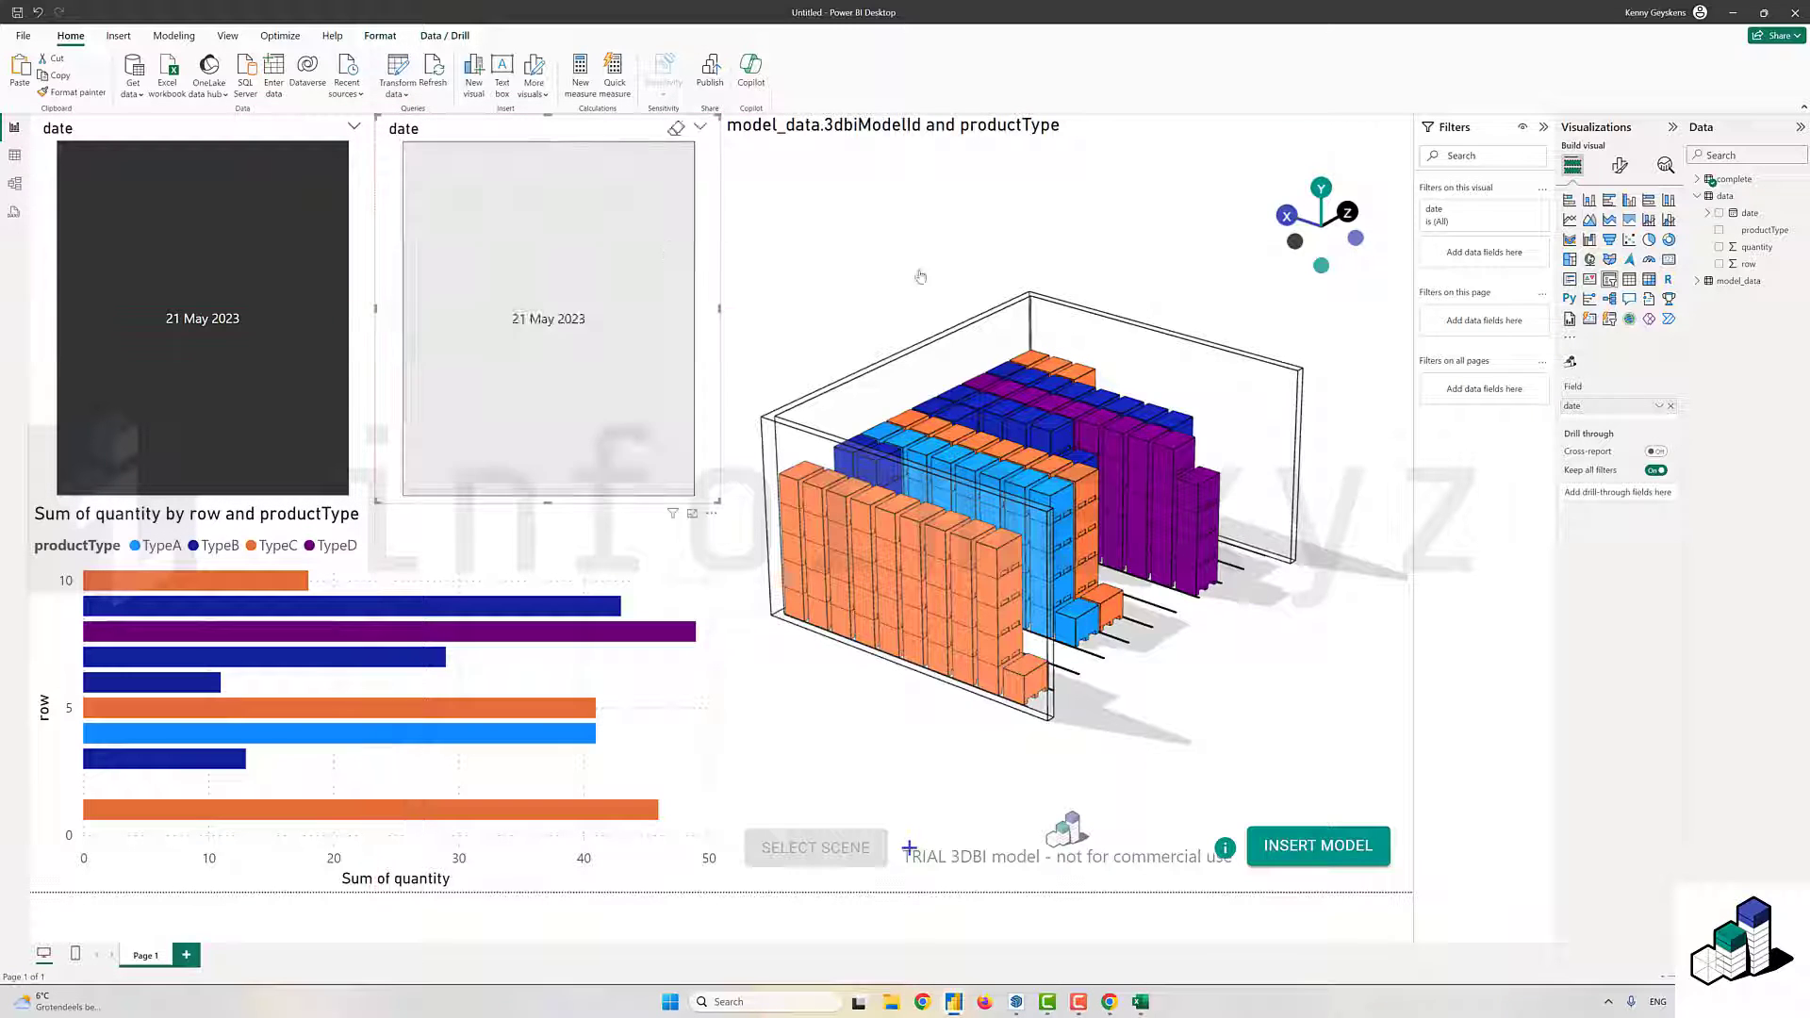
# - Replace the date field in the copied slicer with productType from the complete table
pyautogui.click(1671, 405)
pyautogui.click(1699, 194)
pyautogui.click(1698, 180)
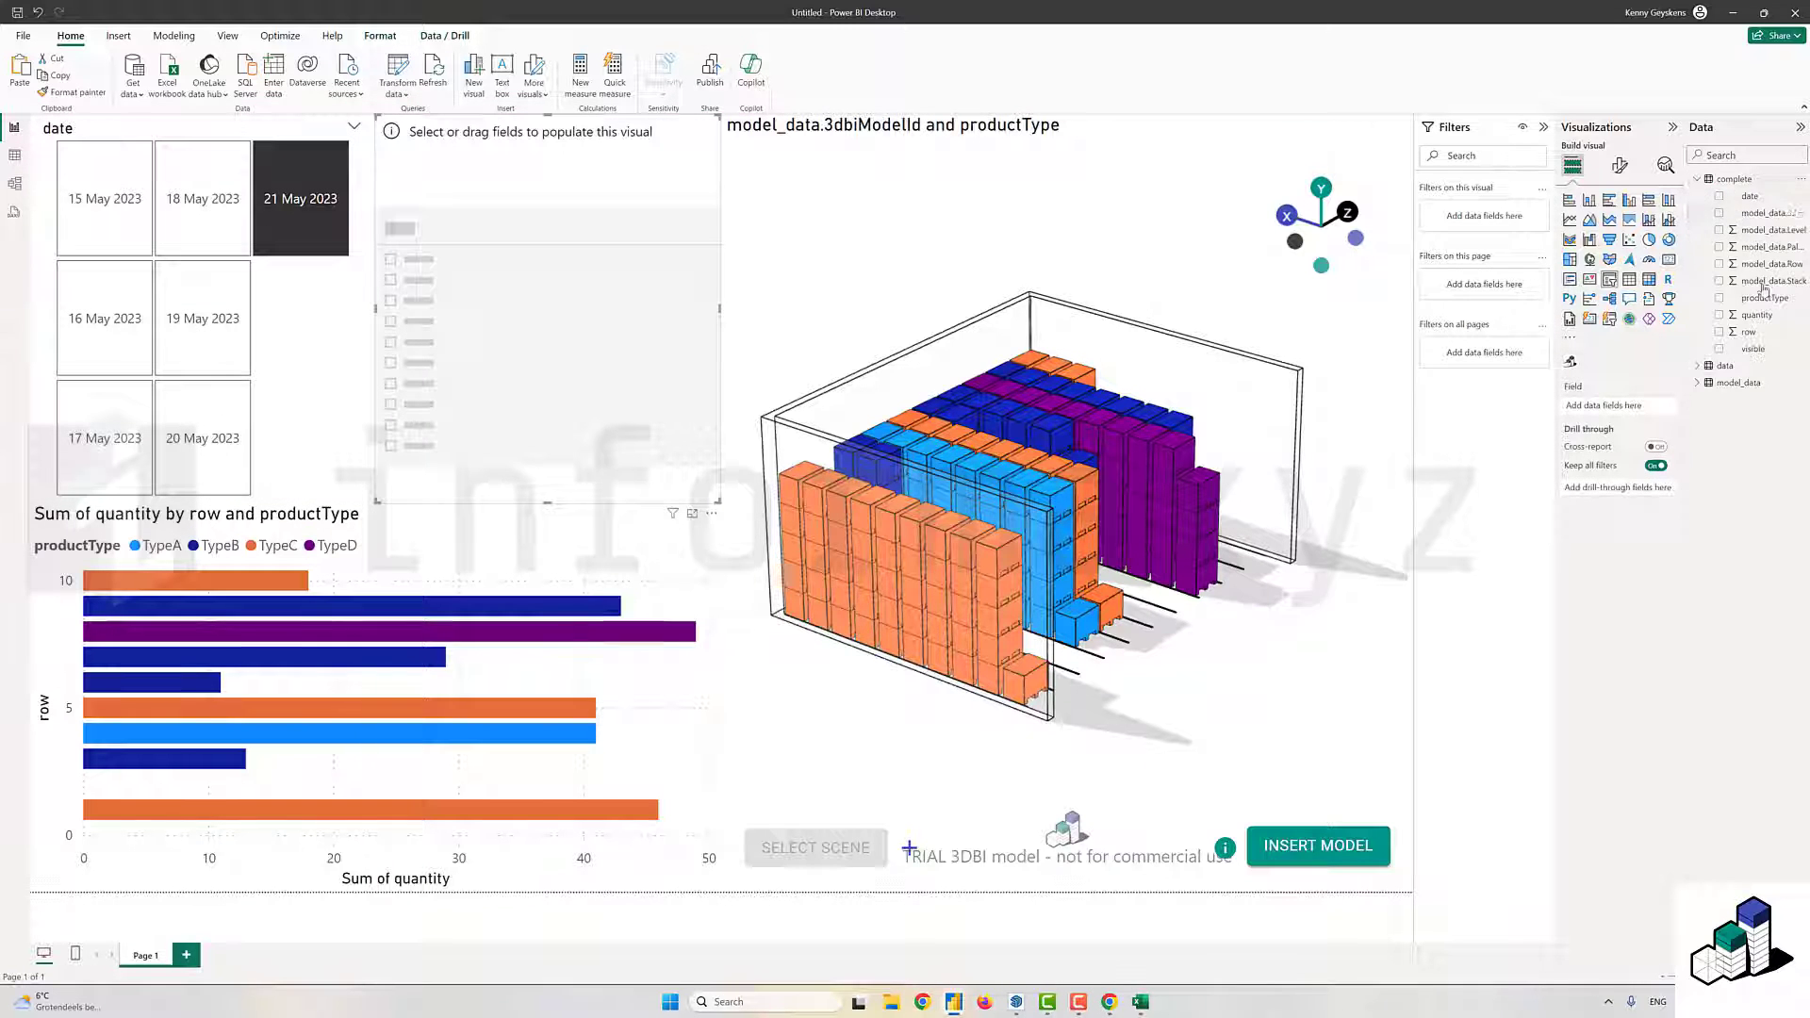
pyautogui.click(1719, 298)
pyautogui.click(1066, 695)
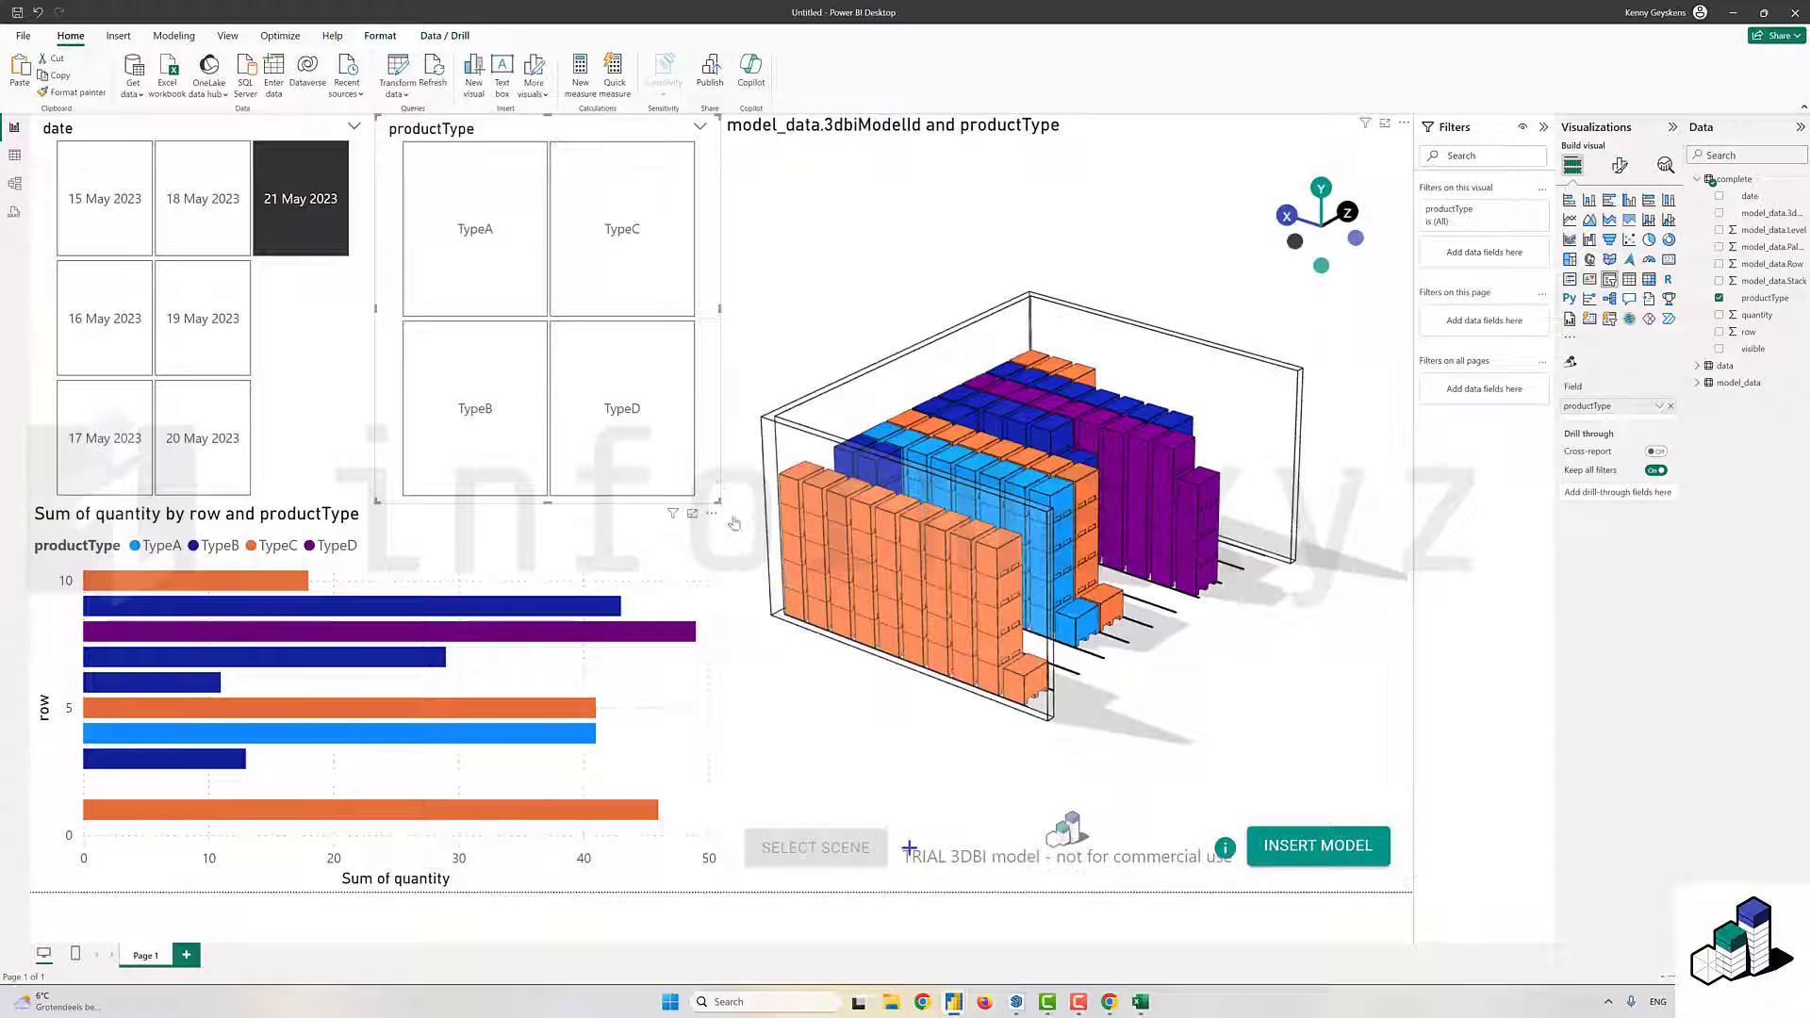
# - Filter the warehouse view by TypeA, TypeB and TypeD in turn, and clear the product type selection
pyautogui.click(490, 246)
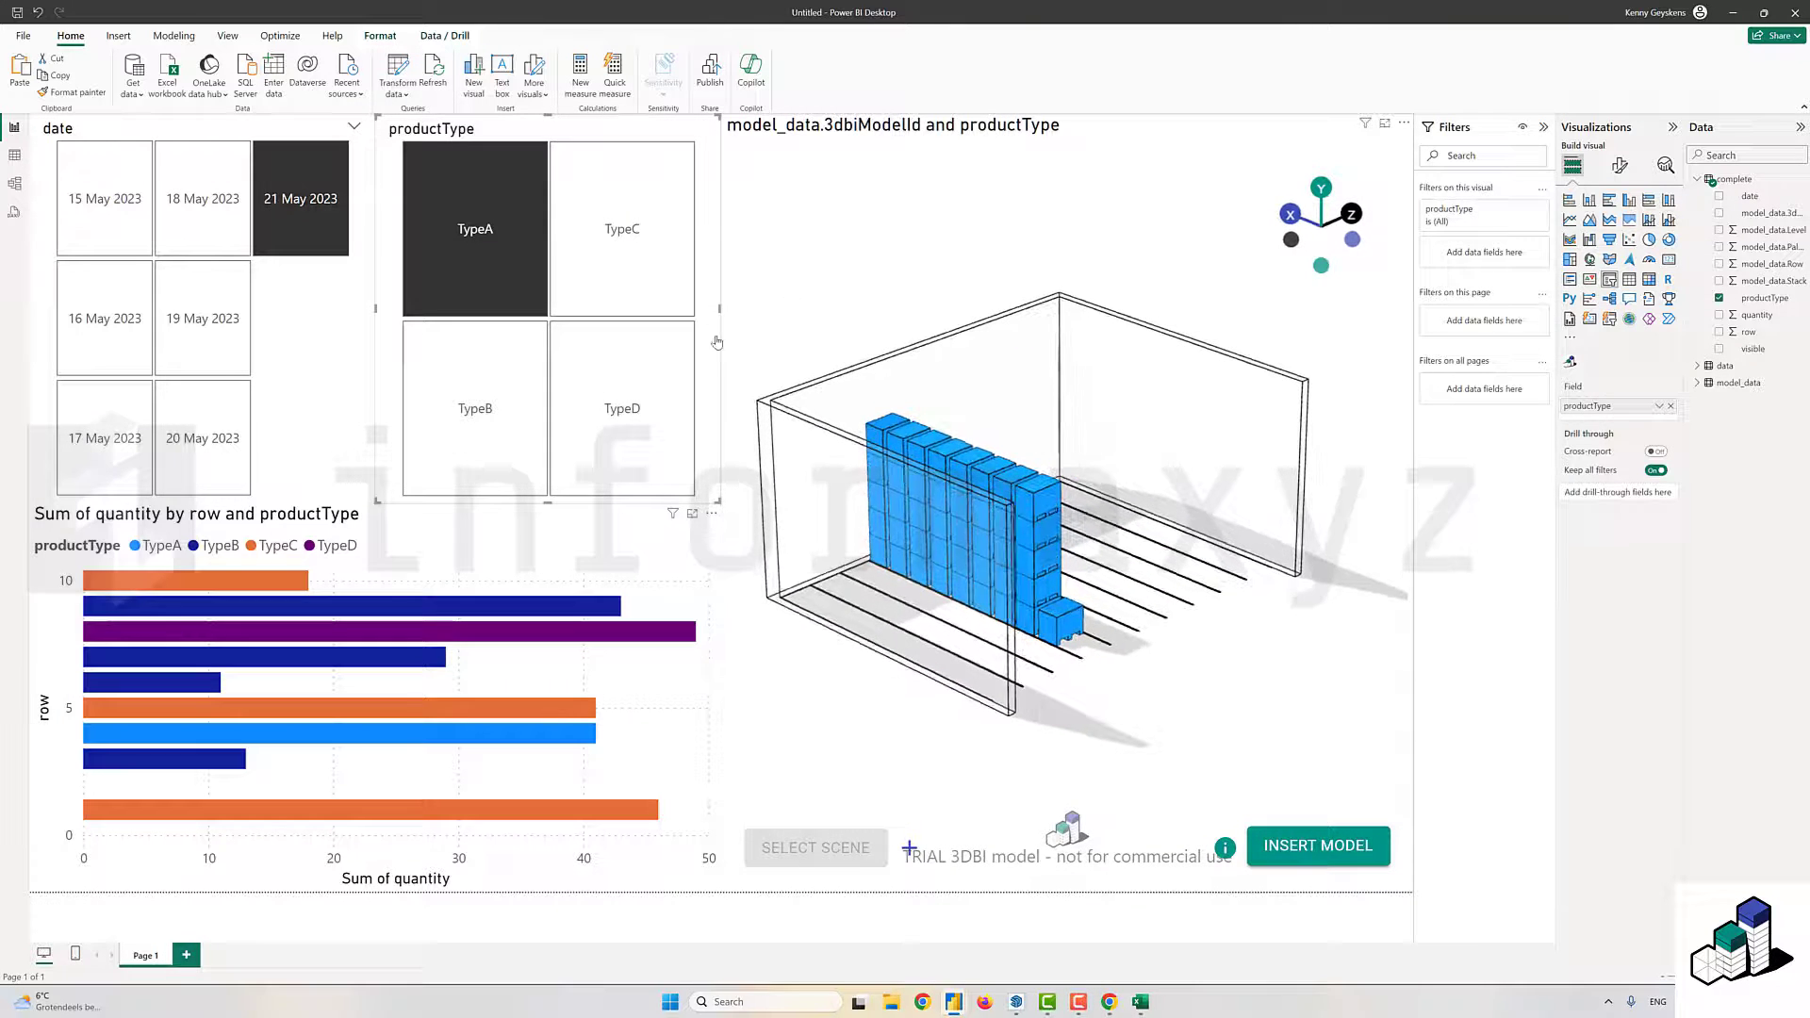
pyautogui.click(525, 416)
pyautogui.click(534, 369)
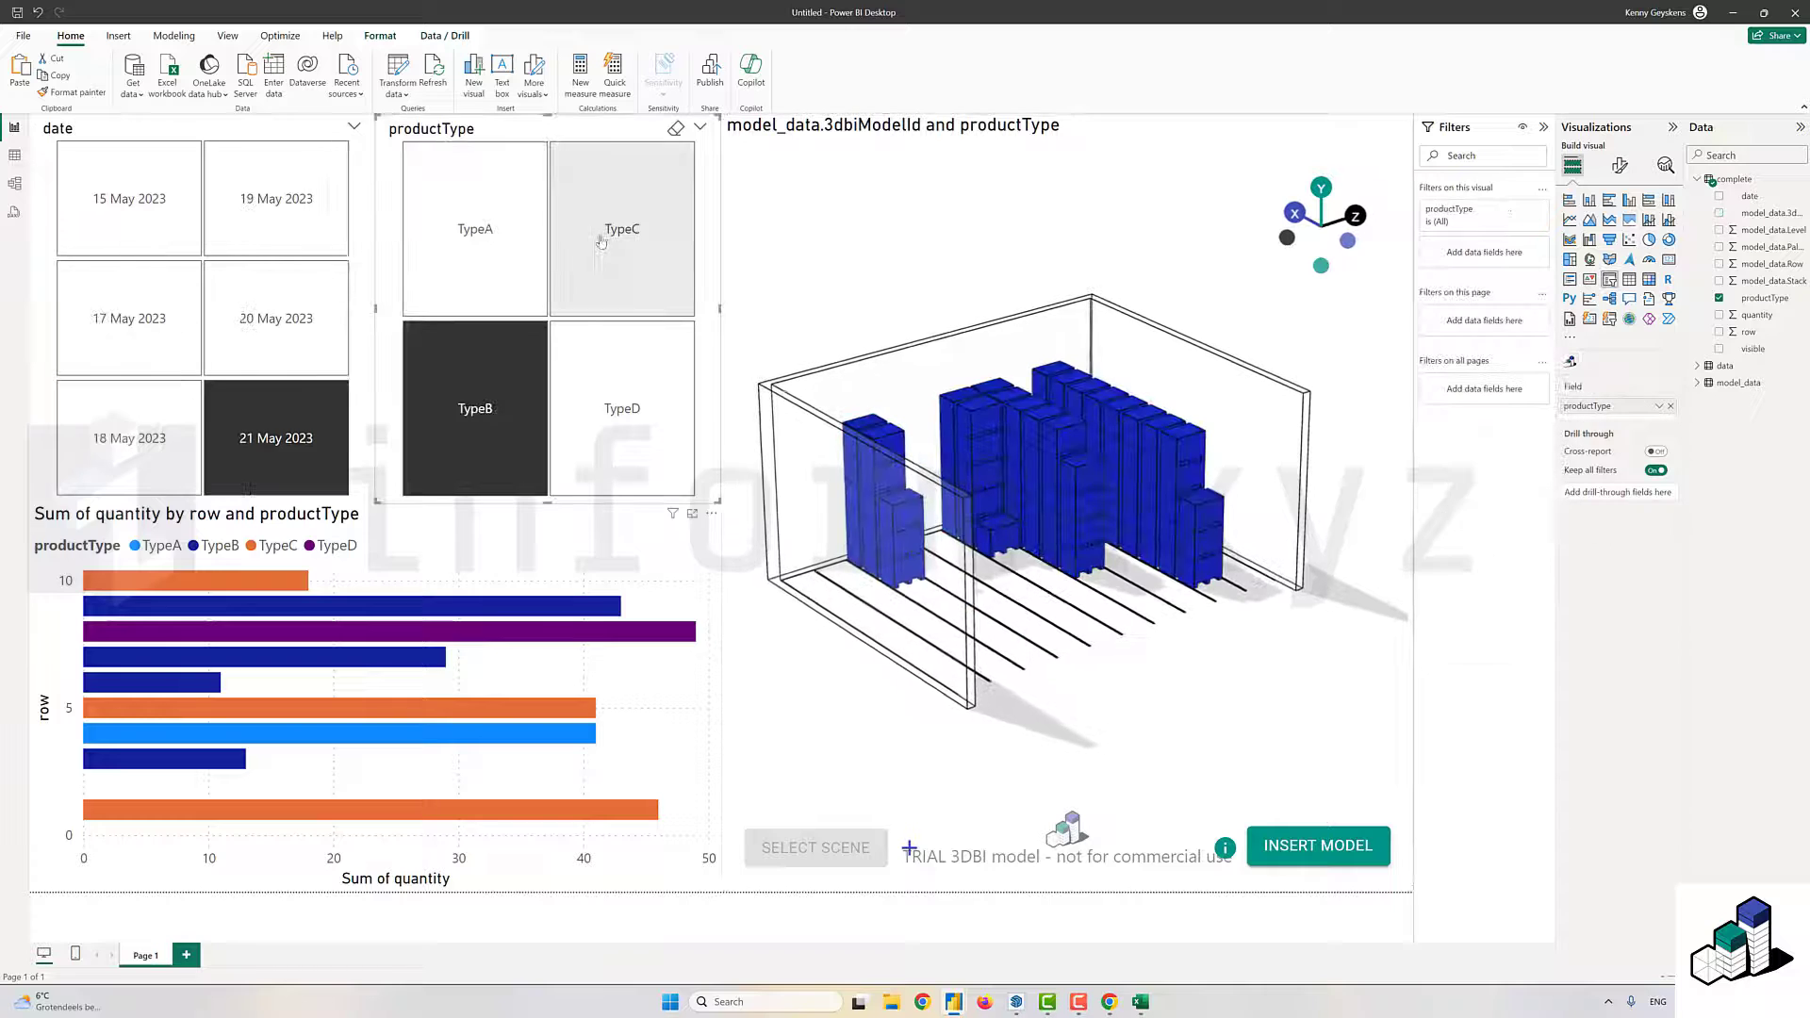
pyautogui.click(640, 390)
pyautogui.click(640, 390)
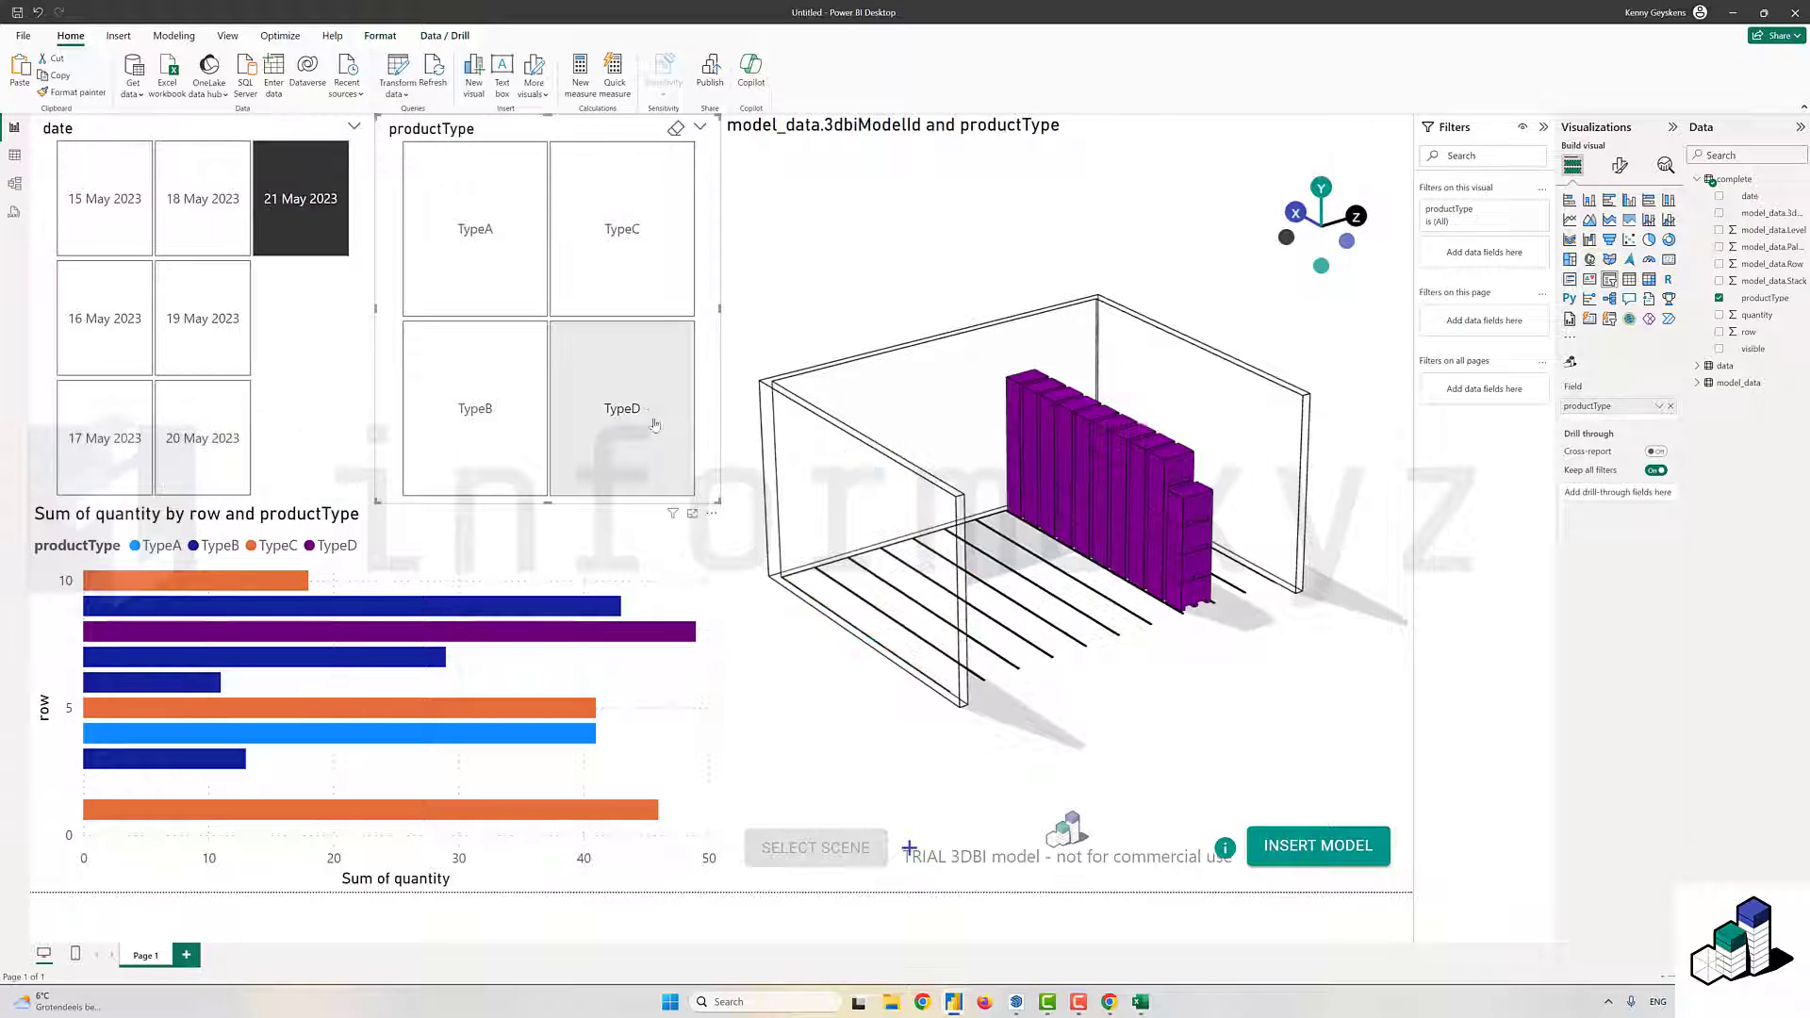
pyautogui.click(665, 385)
pyautogui.click(598, 415)
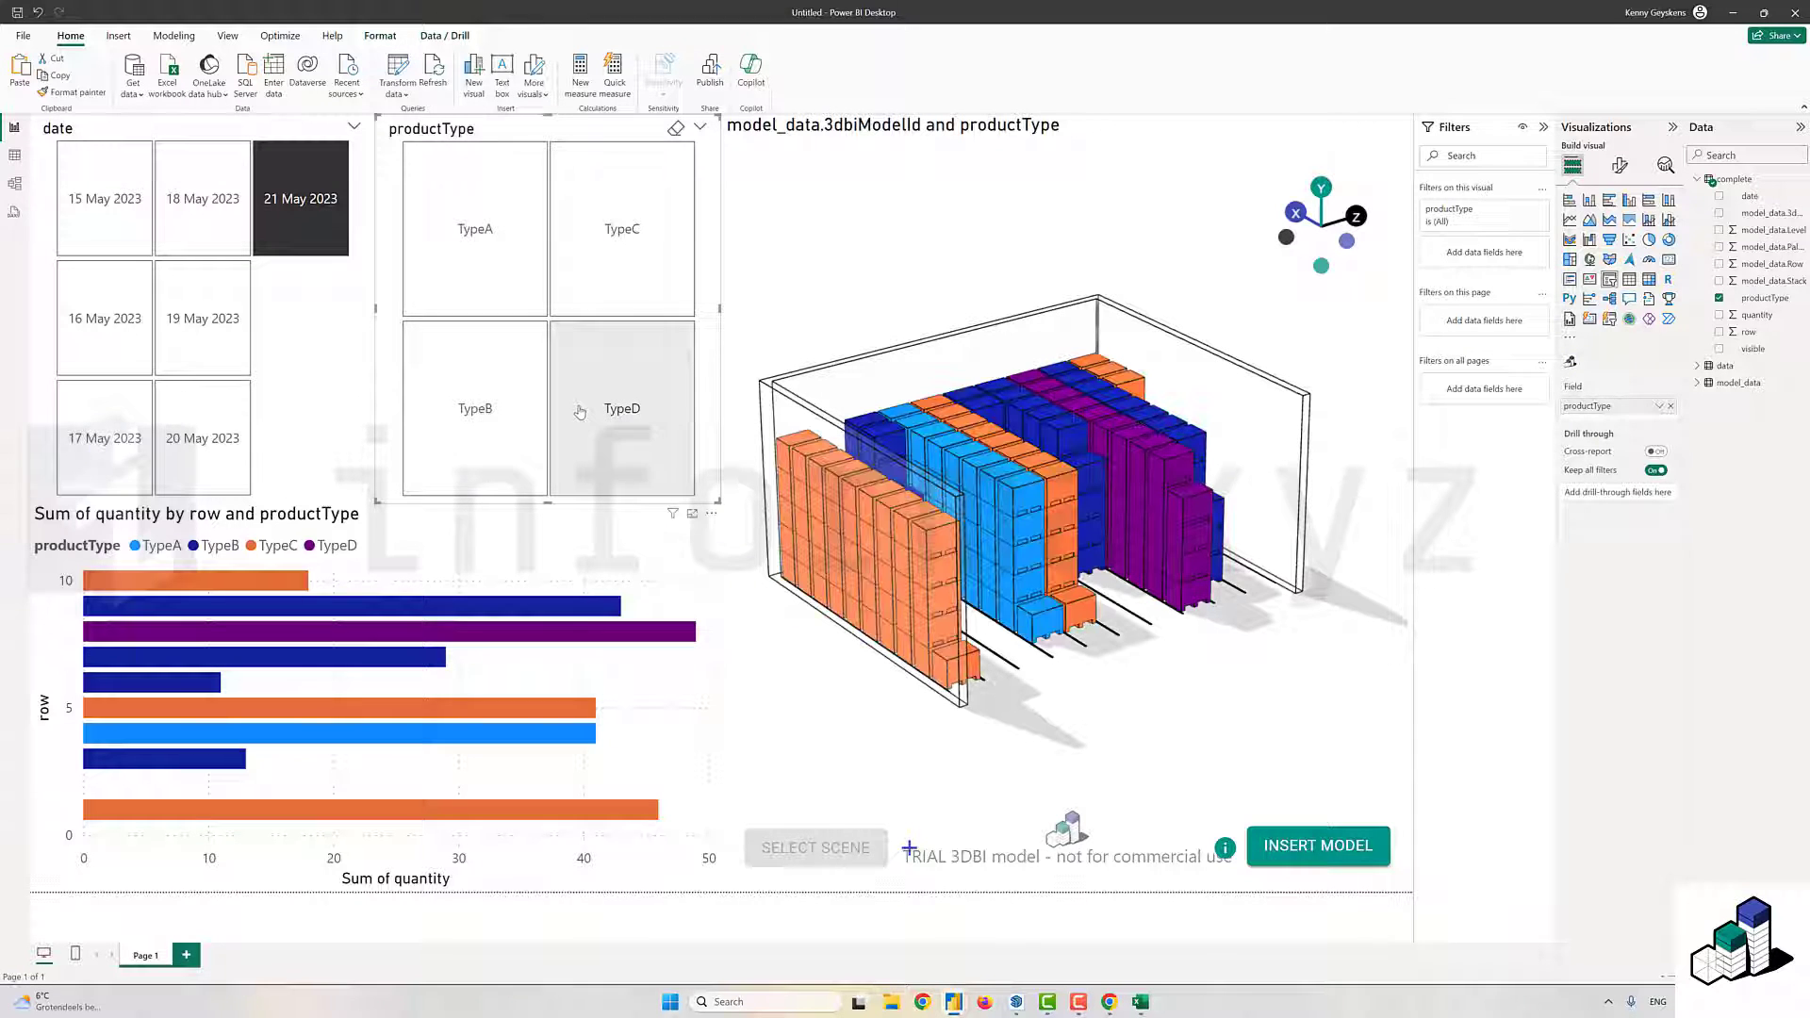
# - Filter the report by successive dates from 15 May to 20 May 2023 and examine the pallets in the 3D warehouse from different angles
pyautogui.click(117, 206)
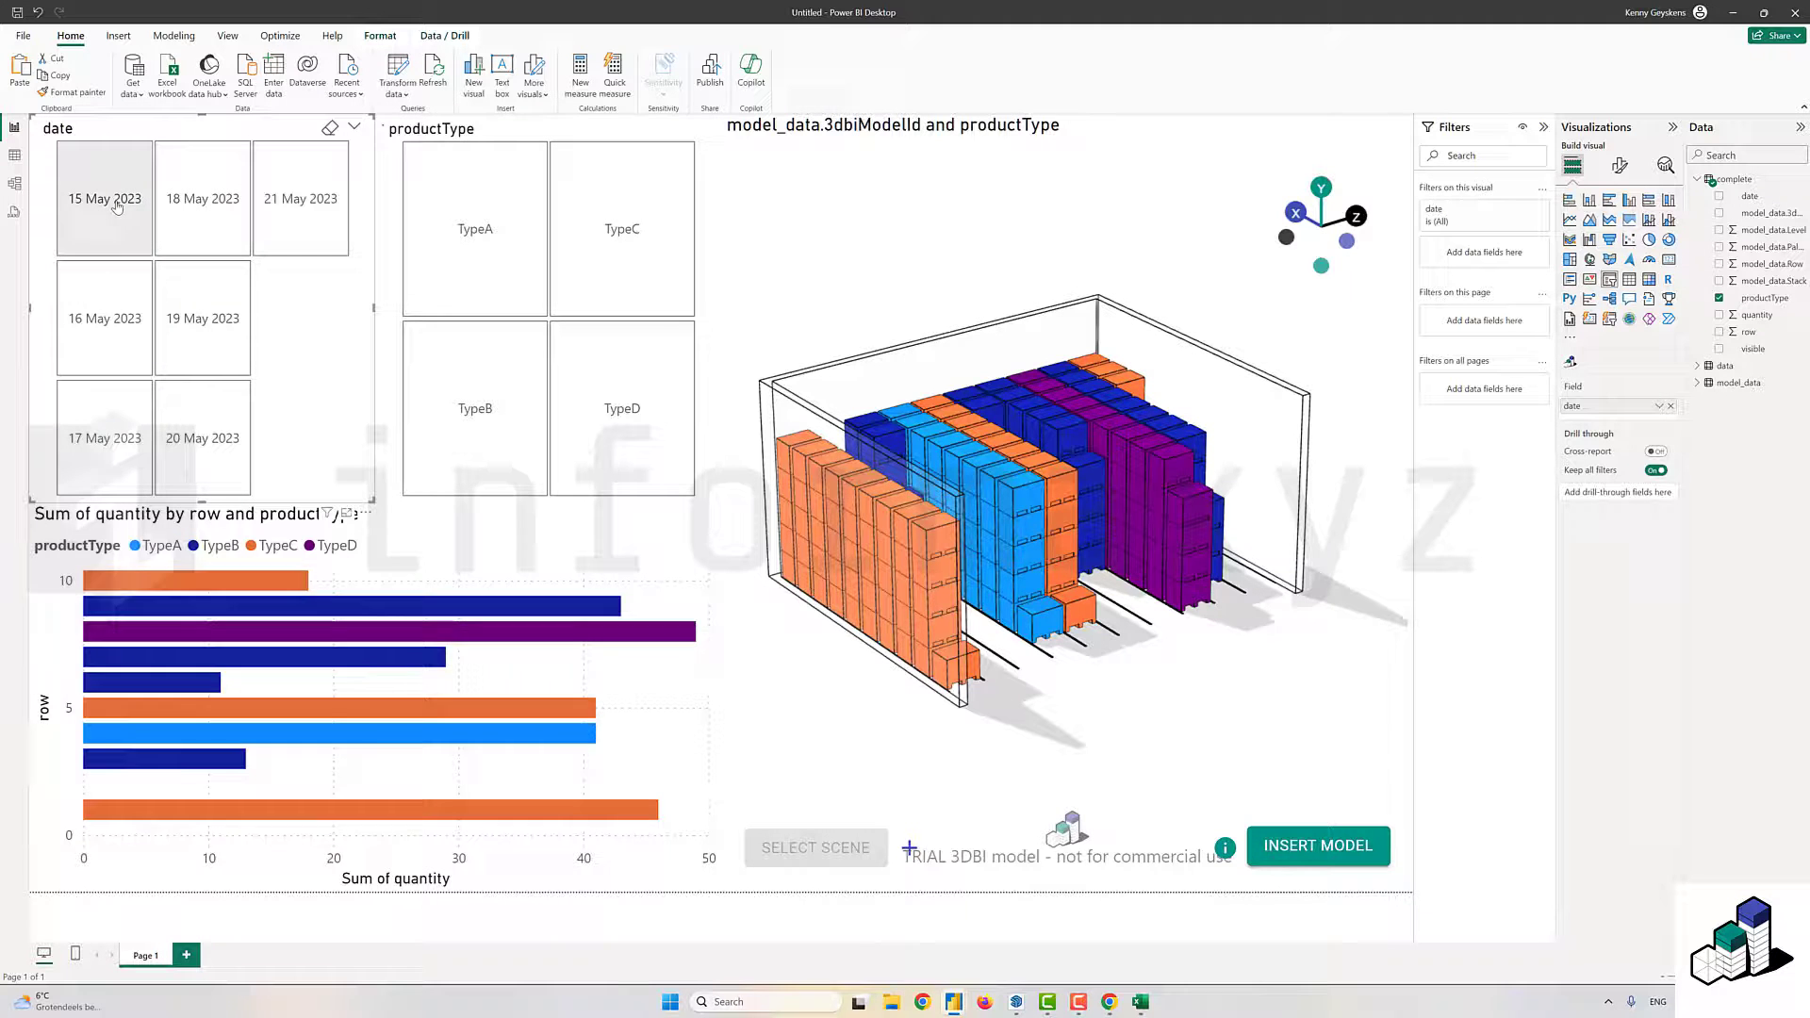
pyautogui.click(127, 313)
pyautogui.click(135, 408)
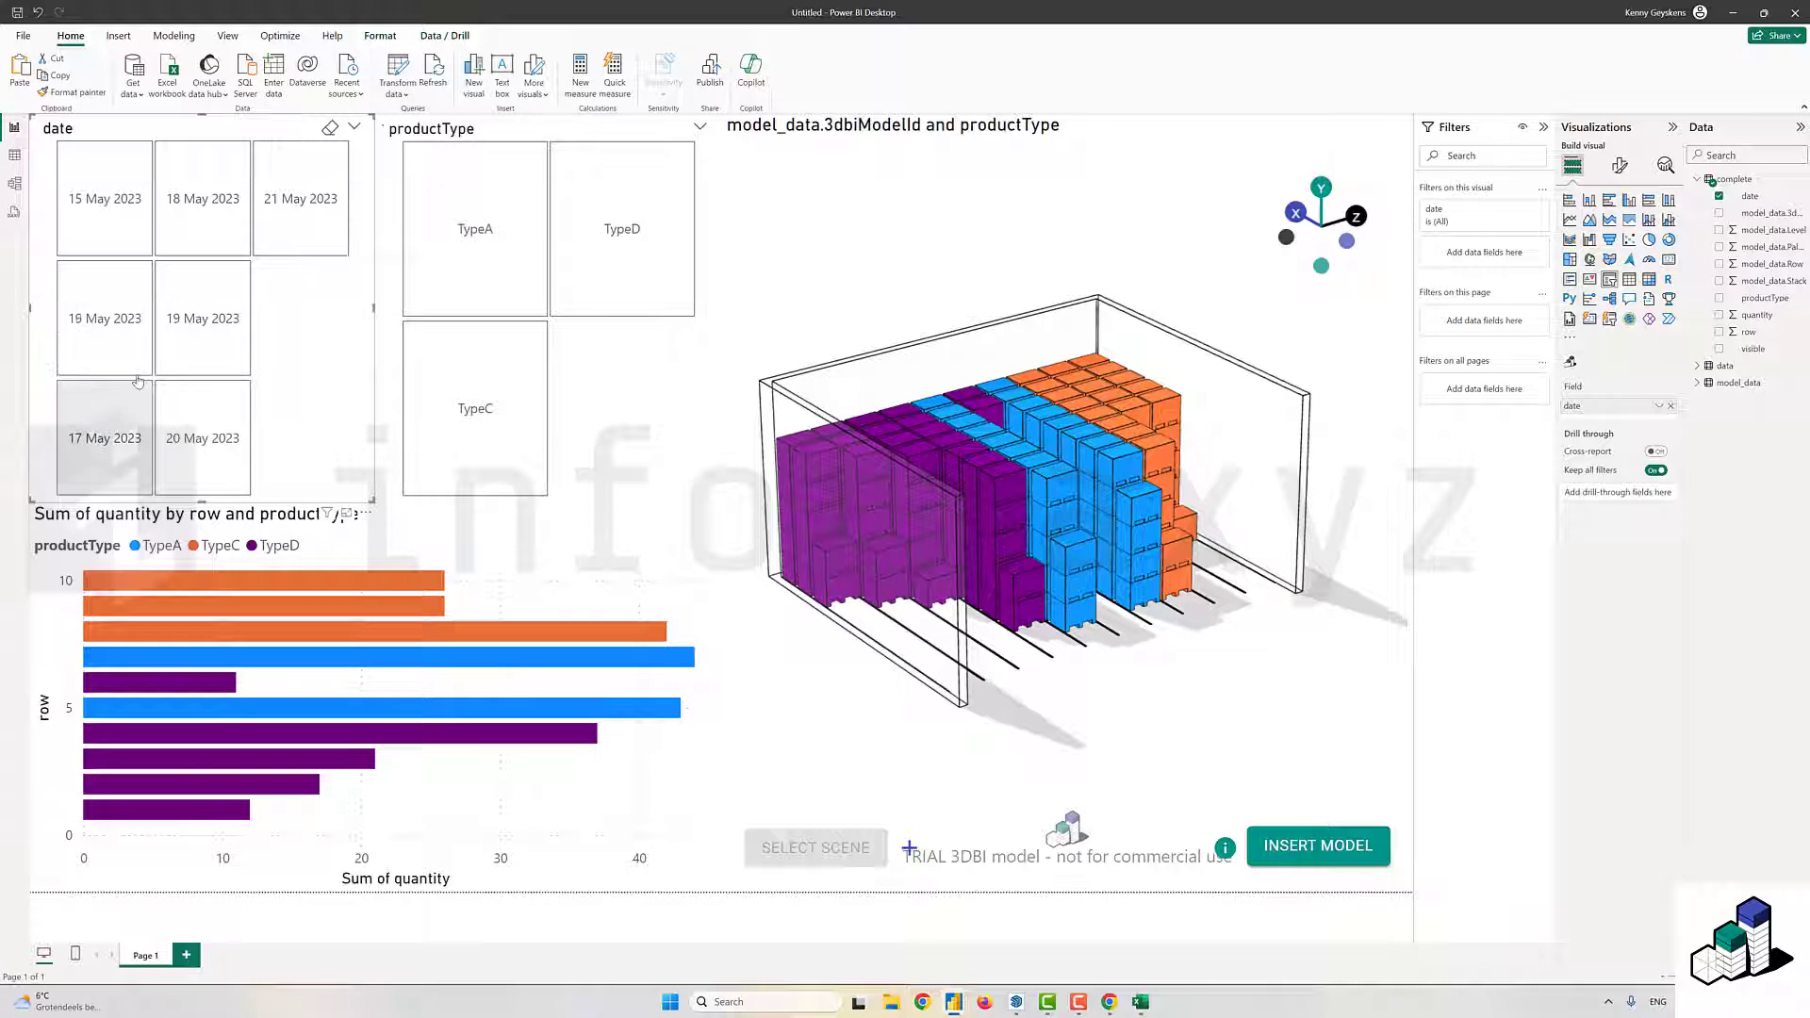
pyautogui.click(175, 225)
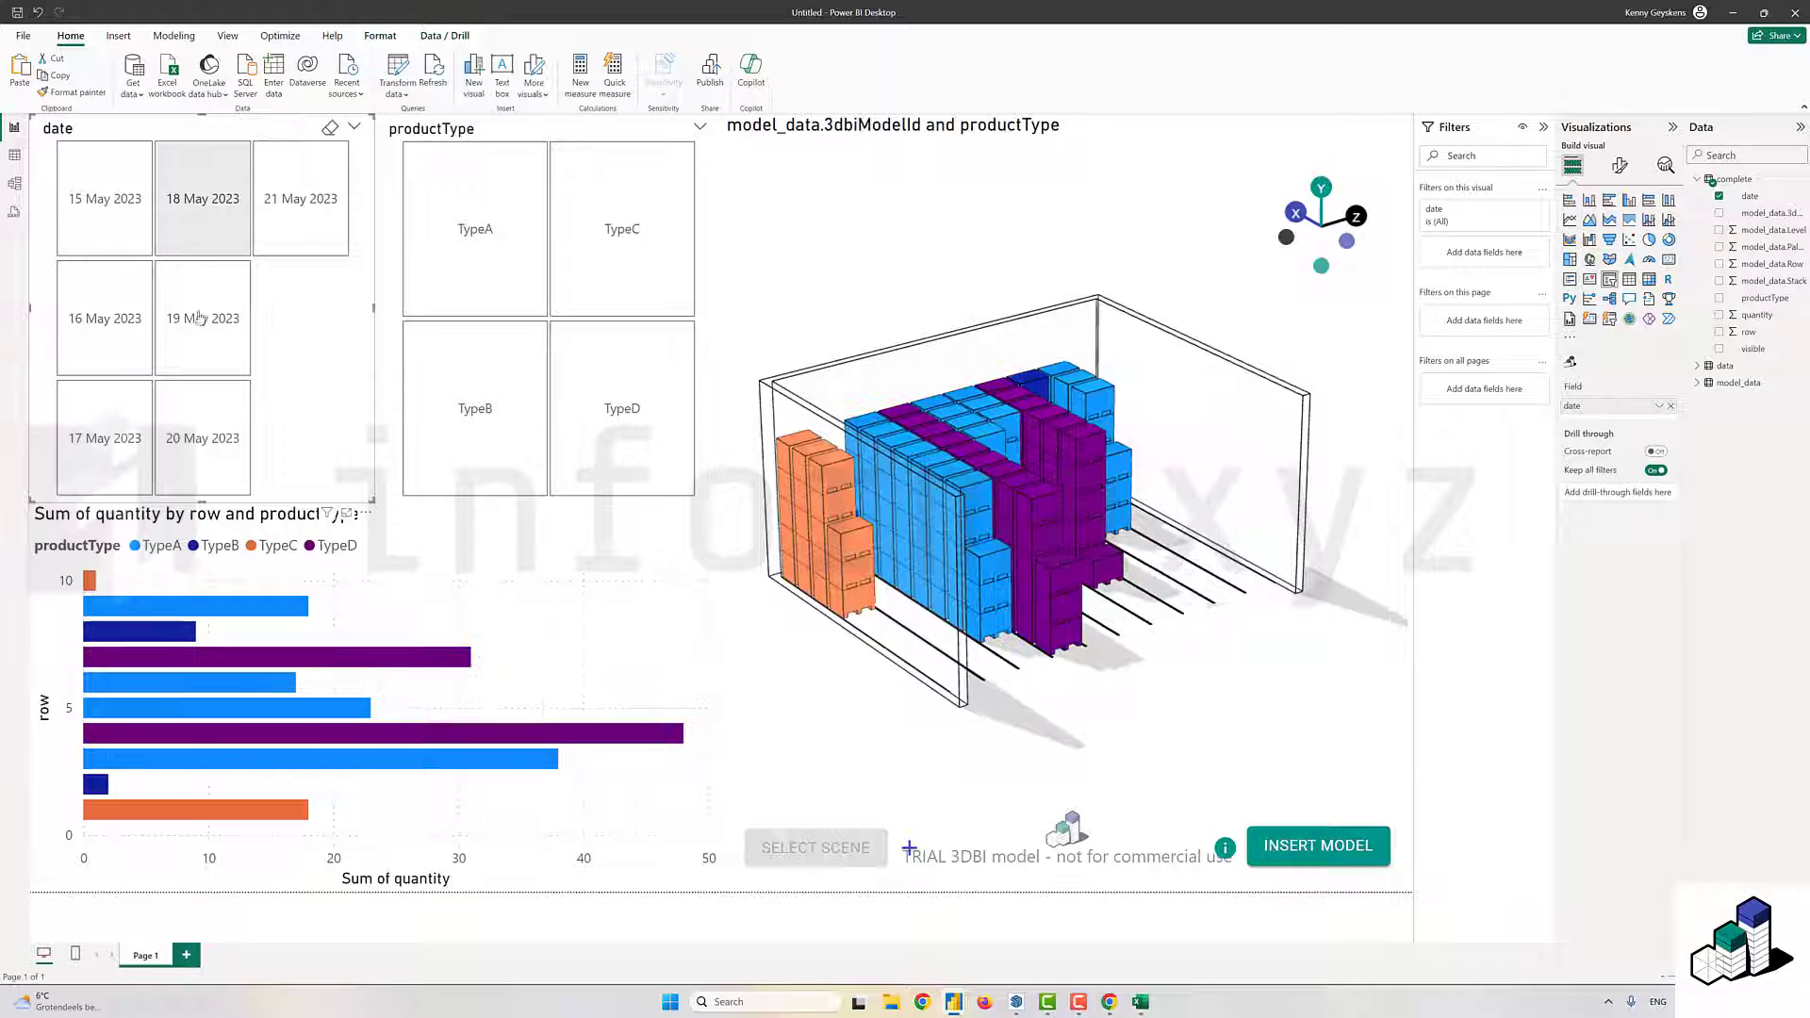
pyautogui.click(200, 349)
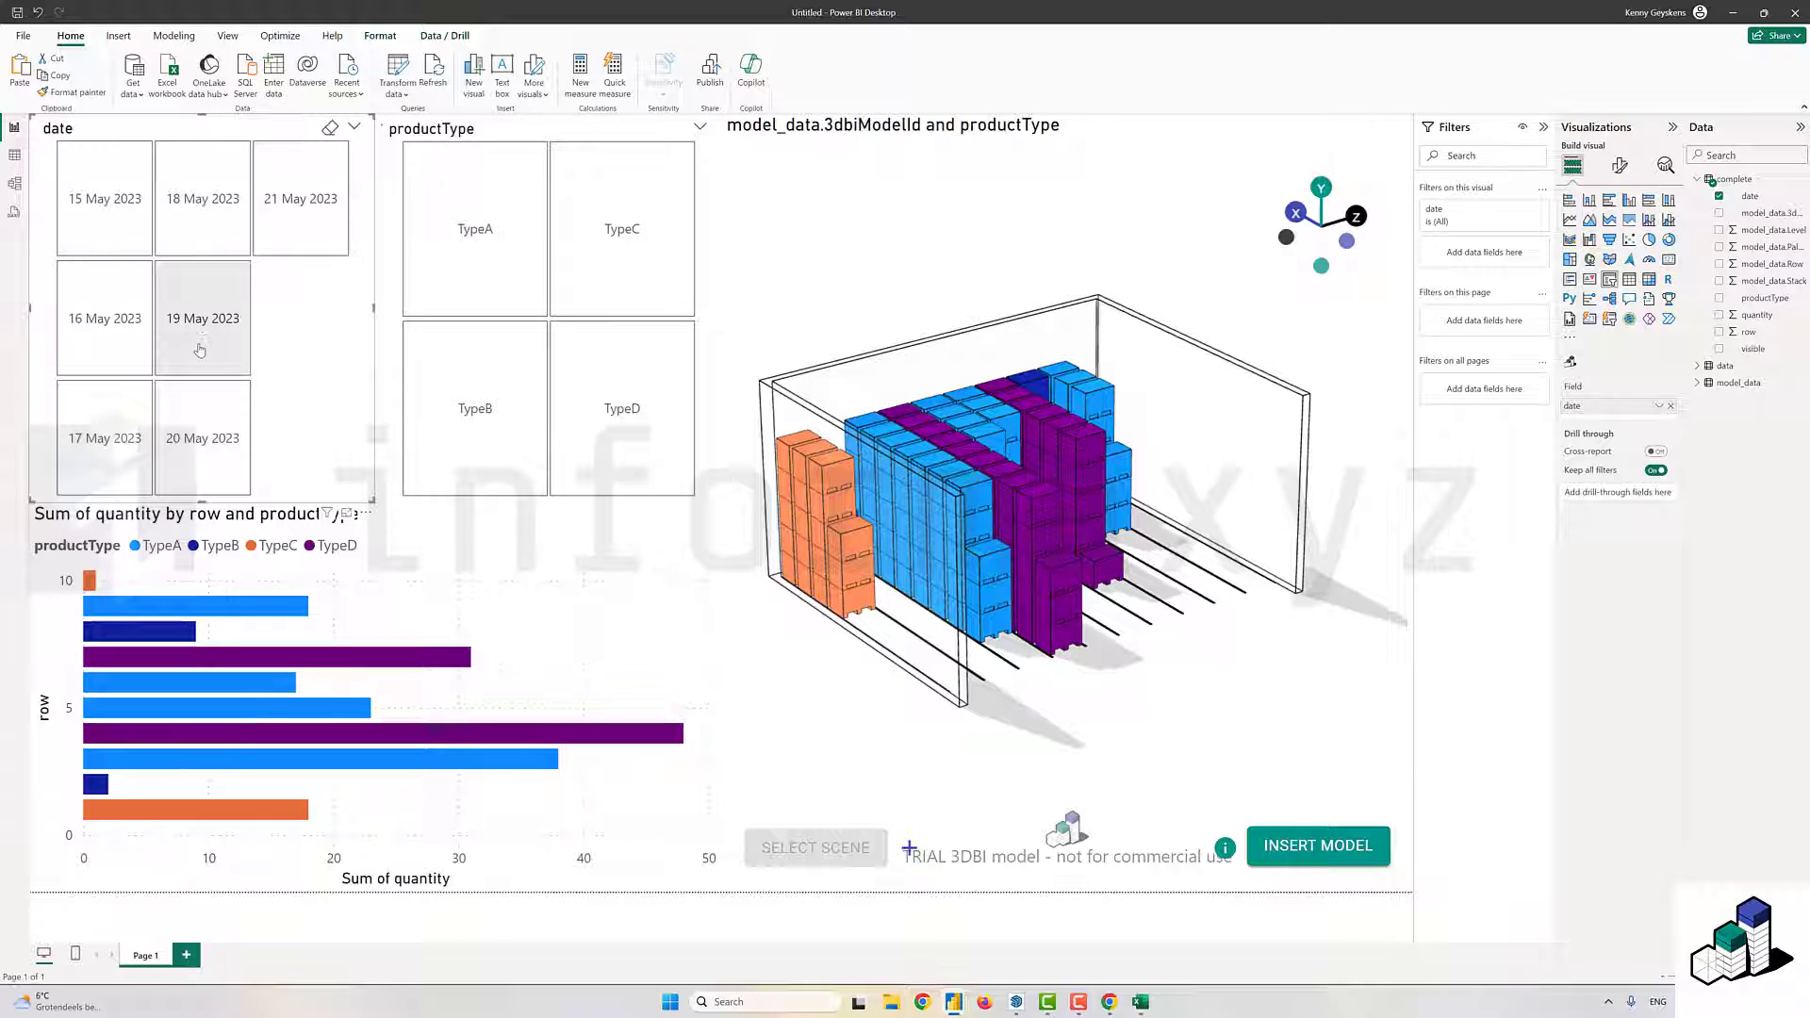
pyautogui.click(208, 444)
pyautogui.moveTo(973, 283); pyautogui.dragTo(901, 289)
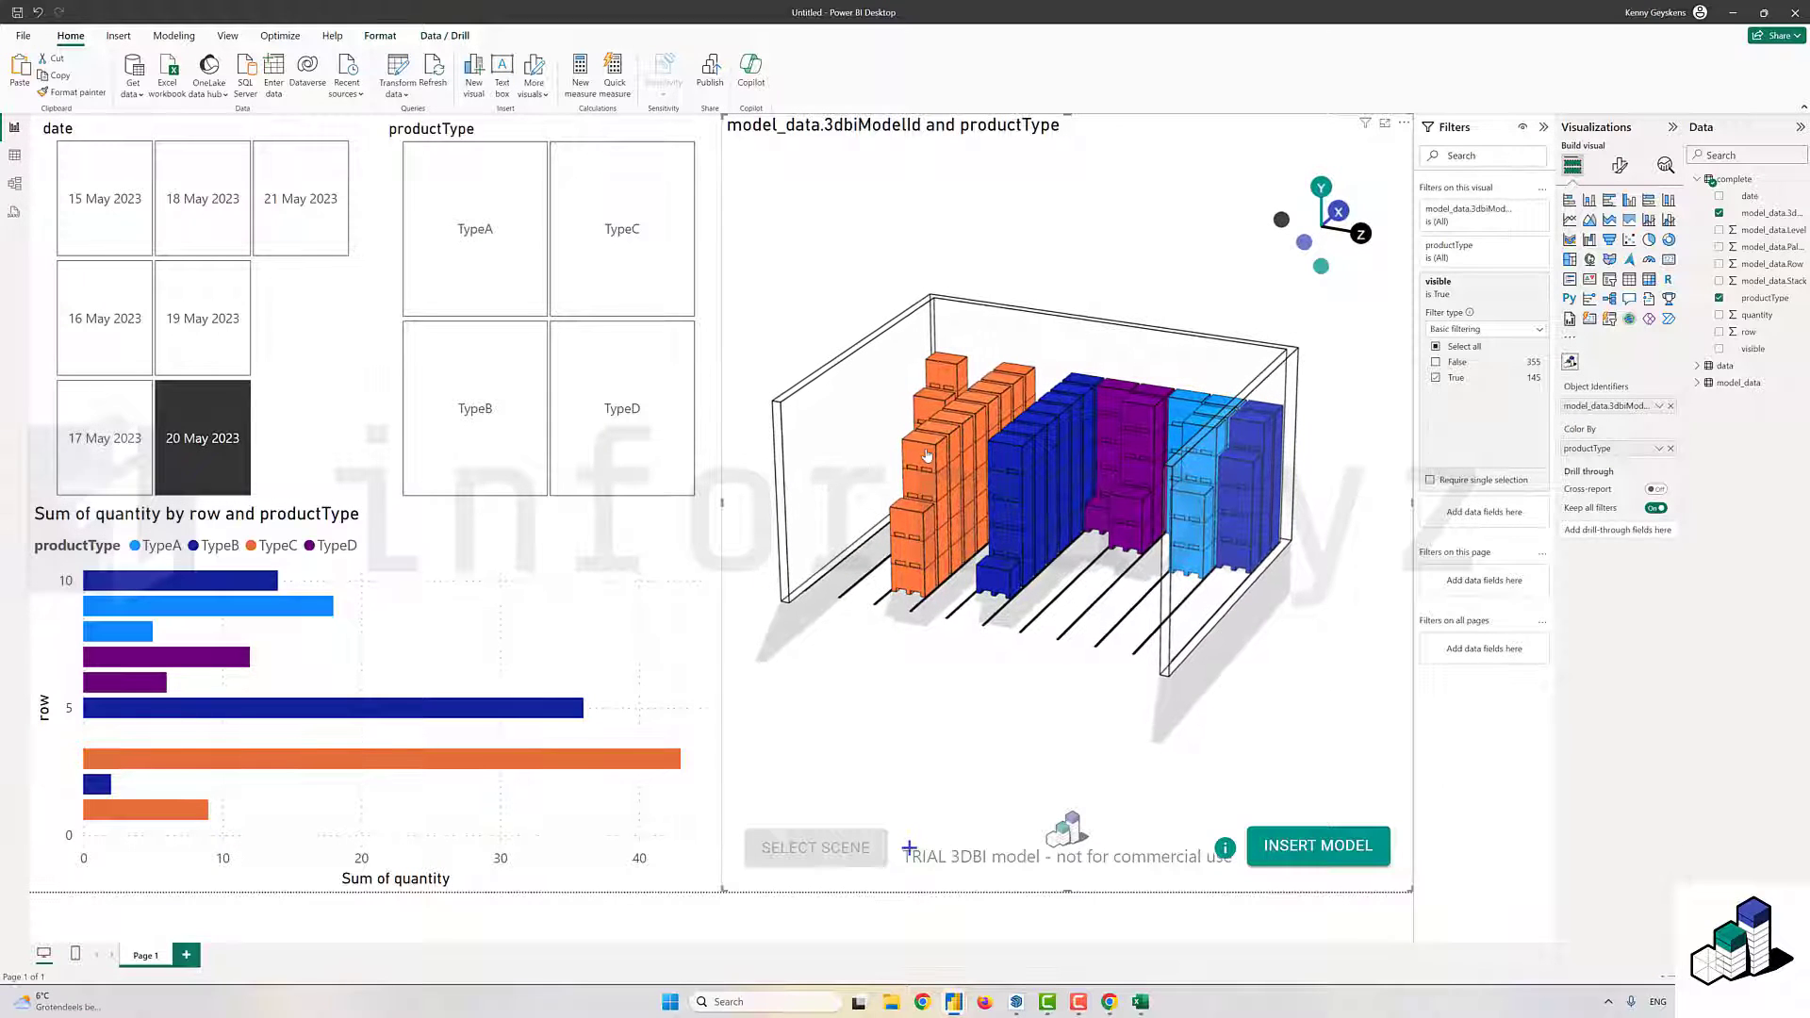
pyautogui.moveTo(927, 455)
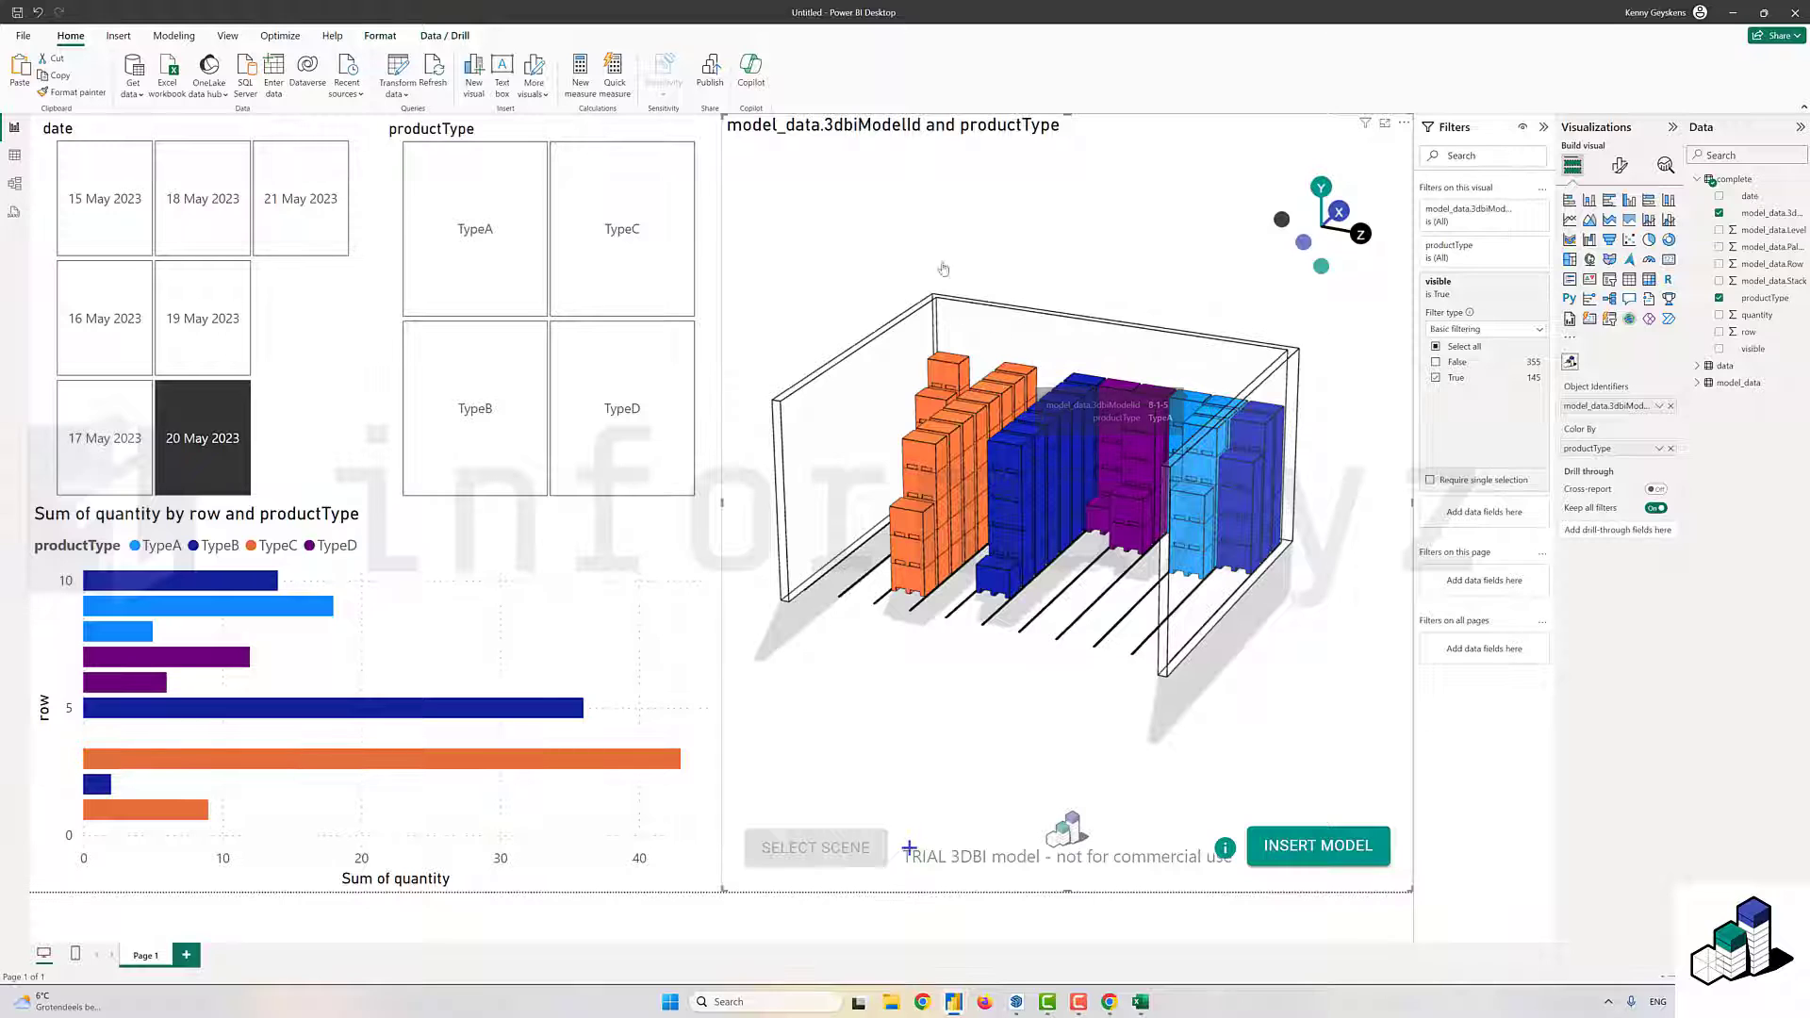
pyautogui.moveTo(943, 268); pyautogui.dragTo(1072, 279)
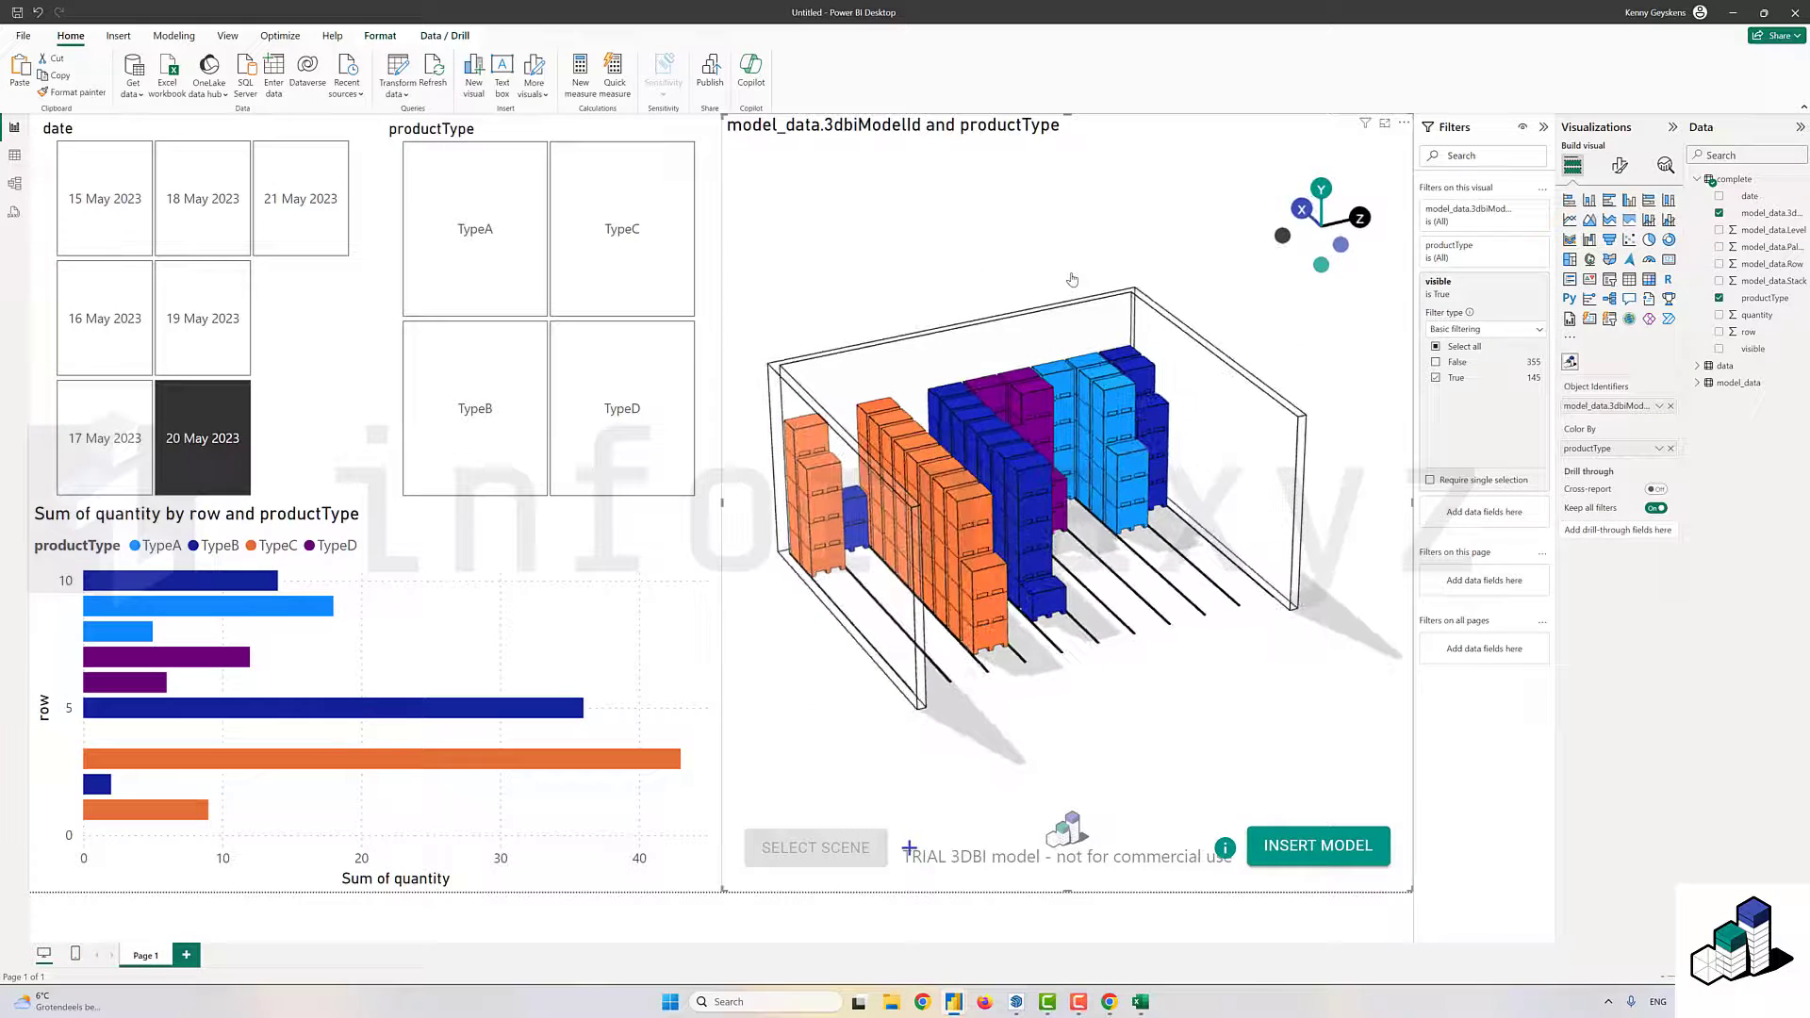